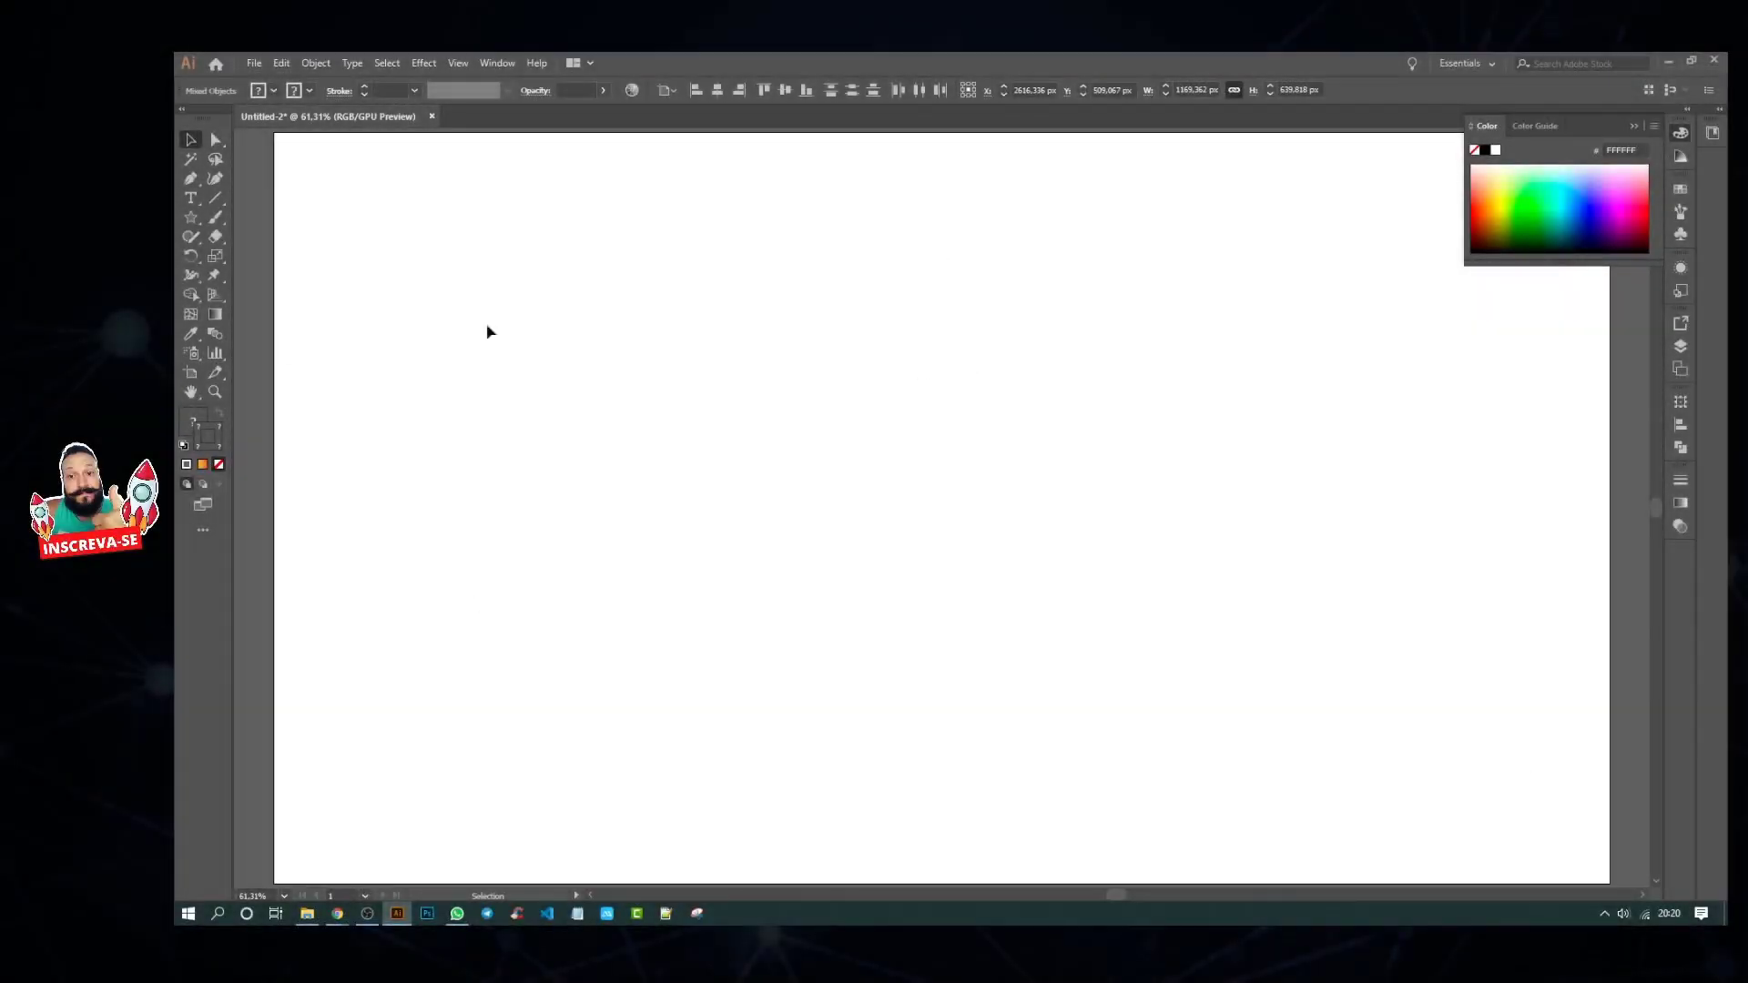
Step: Reset to default white fill and black stroke, then draw a wide rectangle in the upper middle of the page
left_click(191, 217)
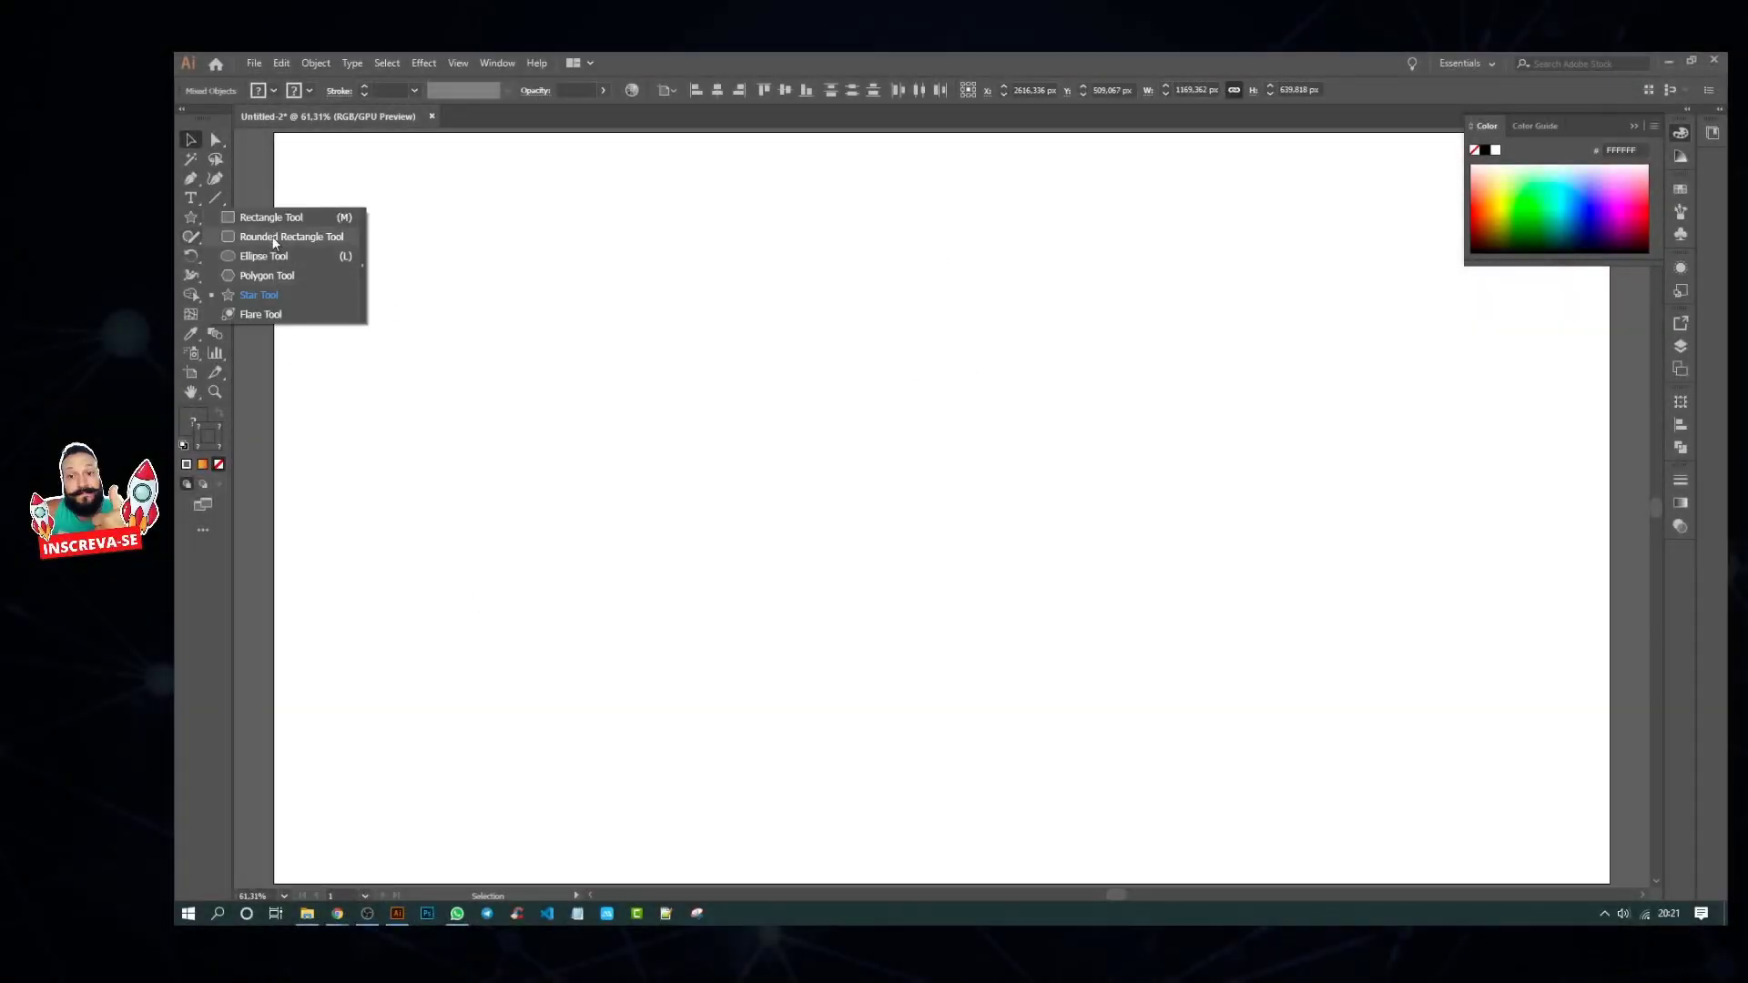
left_click(260, 463)
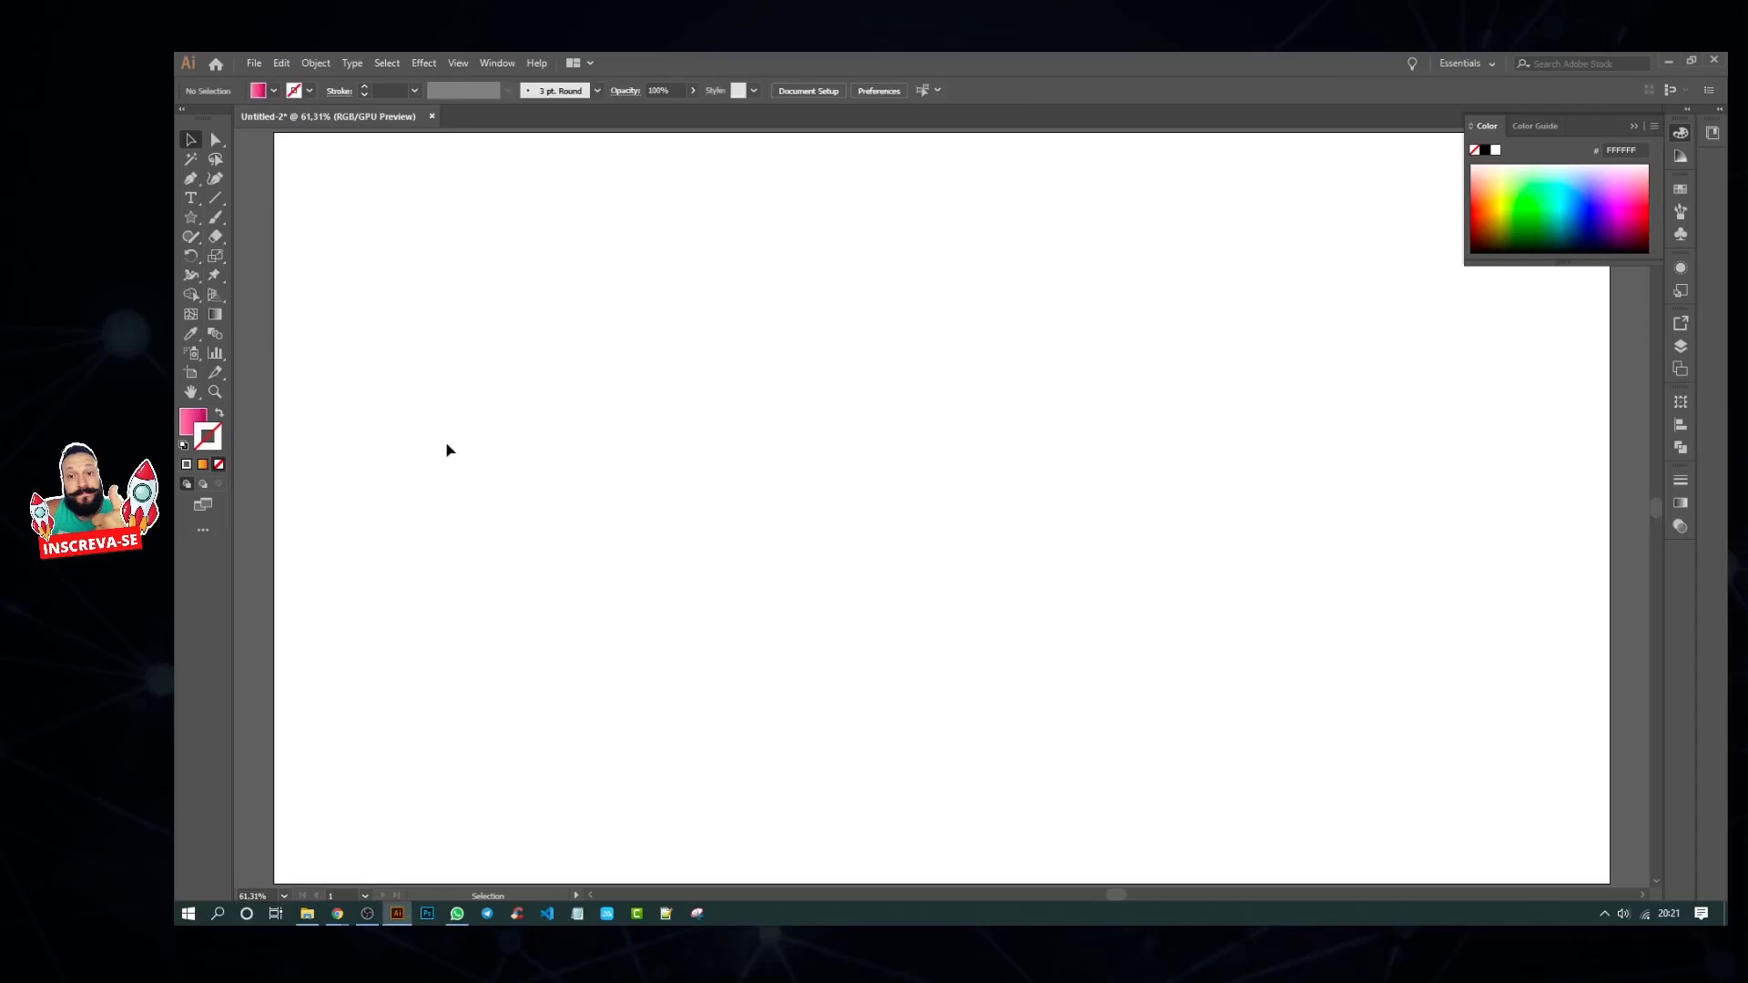
key("d")
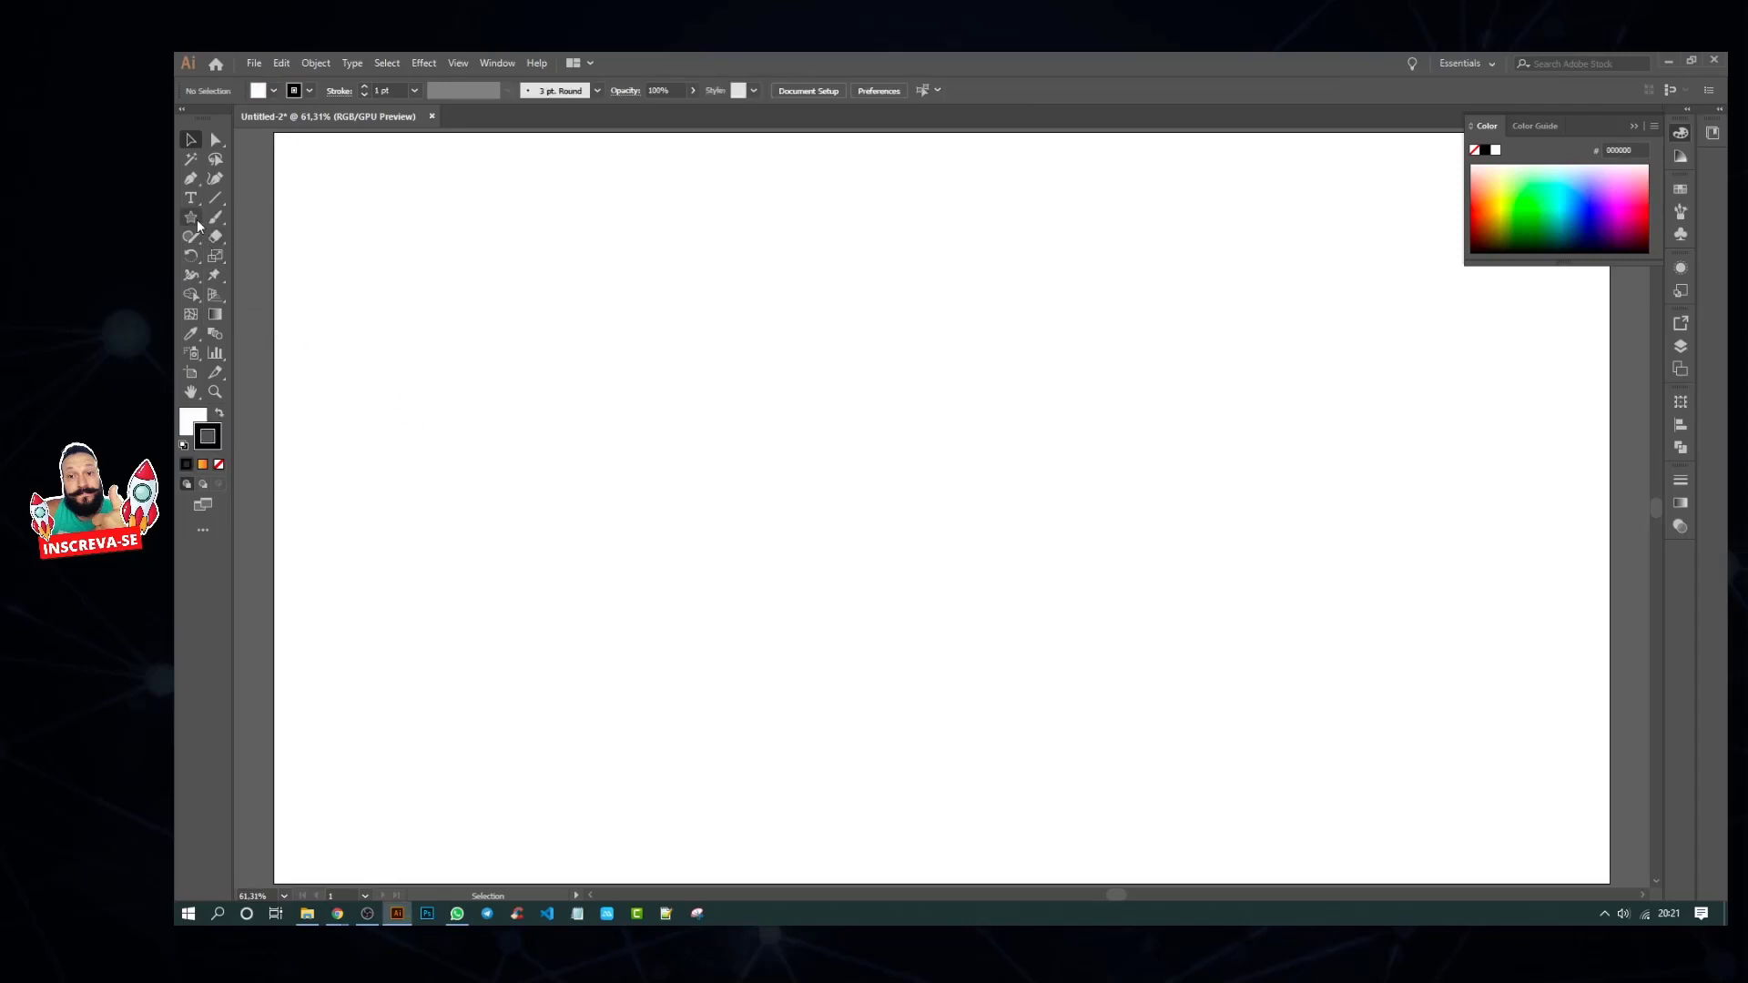
left_click(192, 221)
left_click(259, 259)
left_click(192, 219)
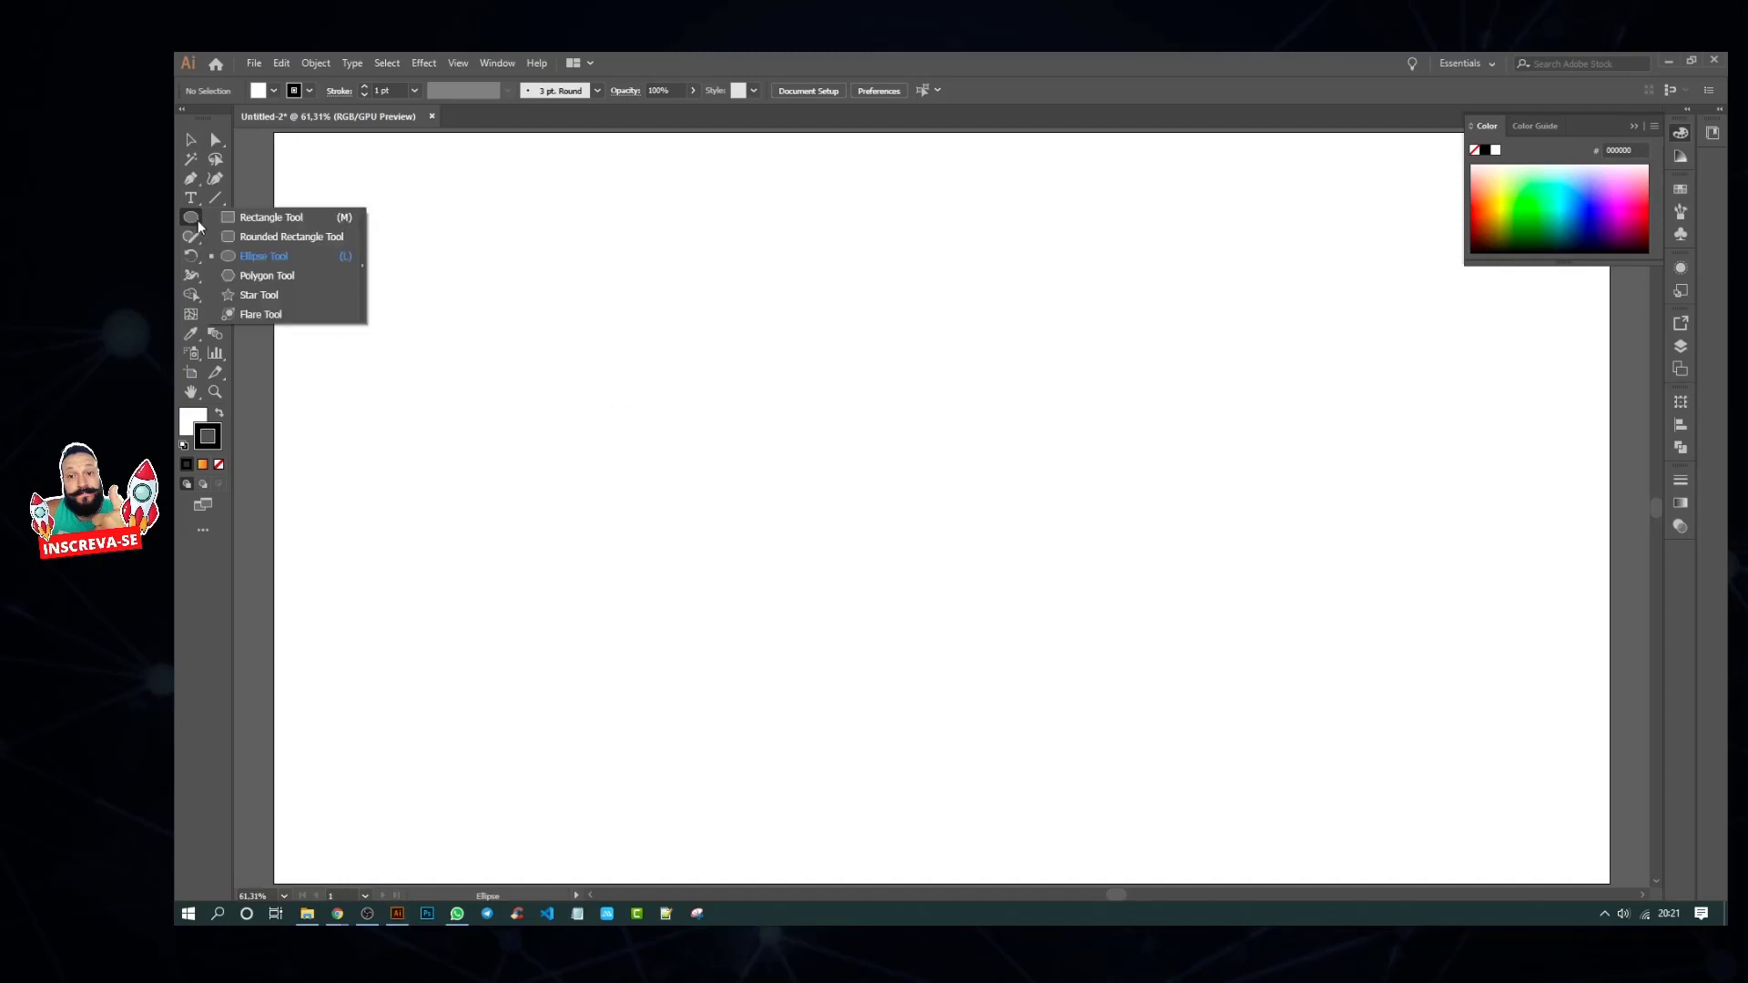
left_click(258, 218)
left_click_drag(538, 306, 1225, 508)
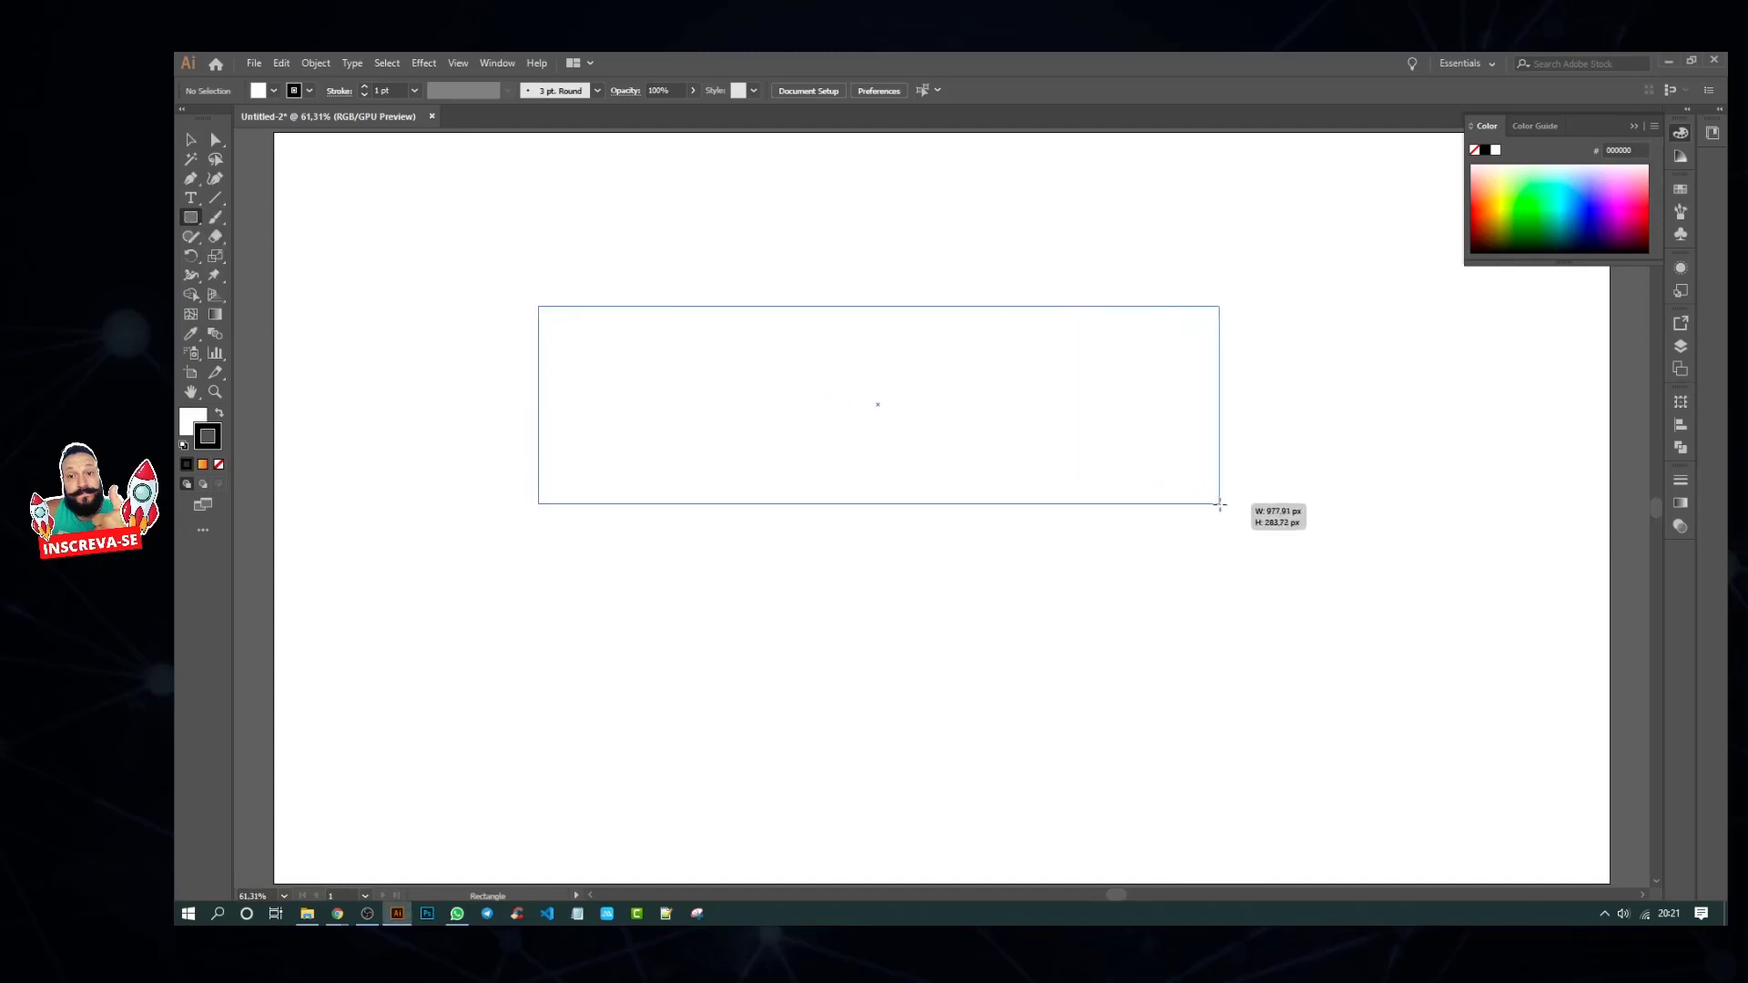
Step: Drag a live-corner widget to round the rectangle's corners fully into a pill
key("a")
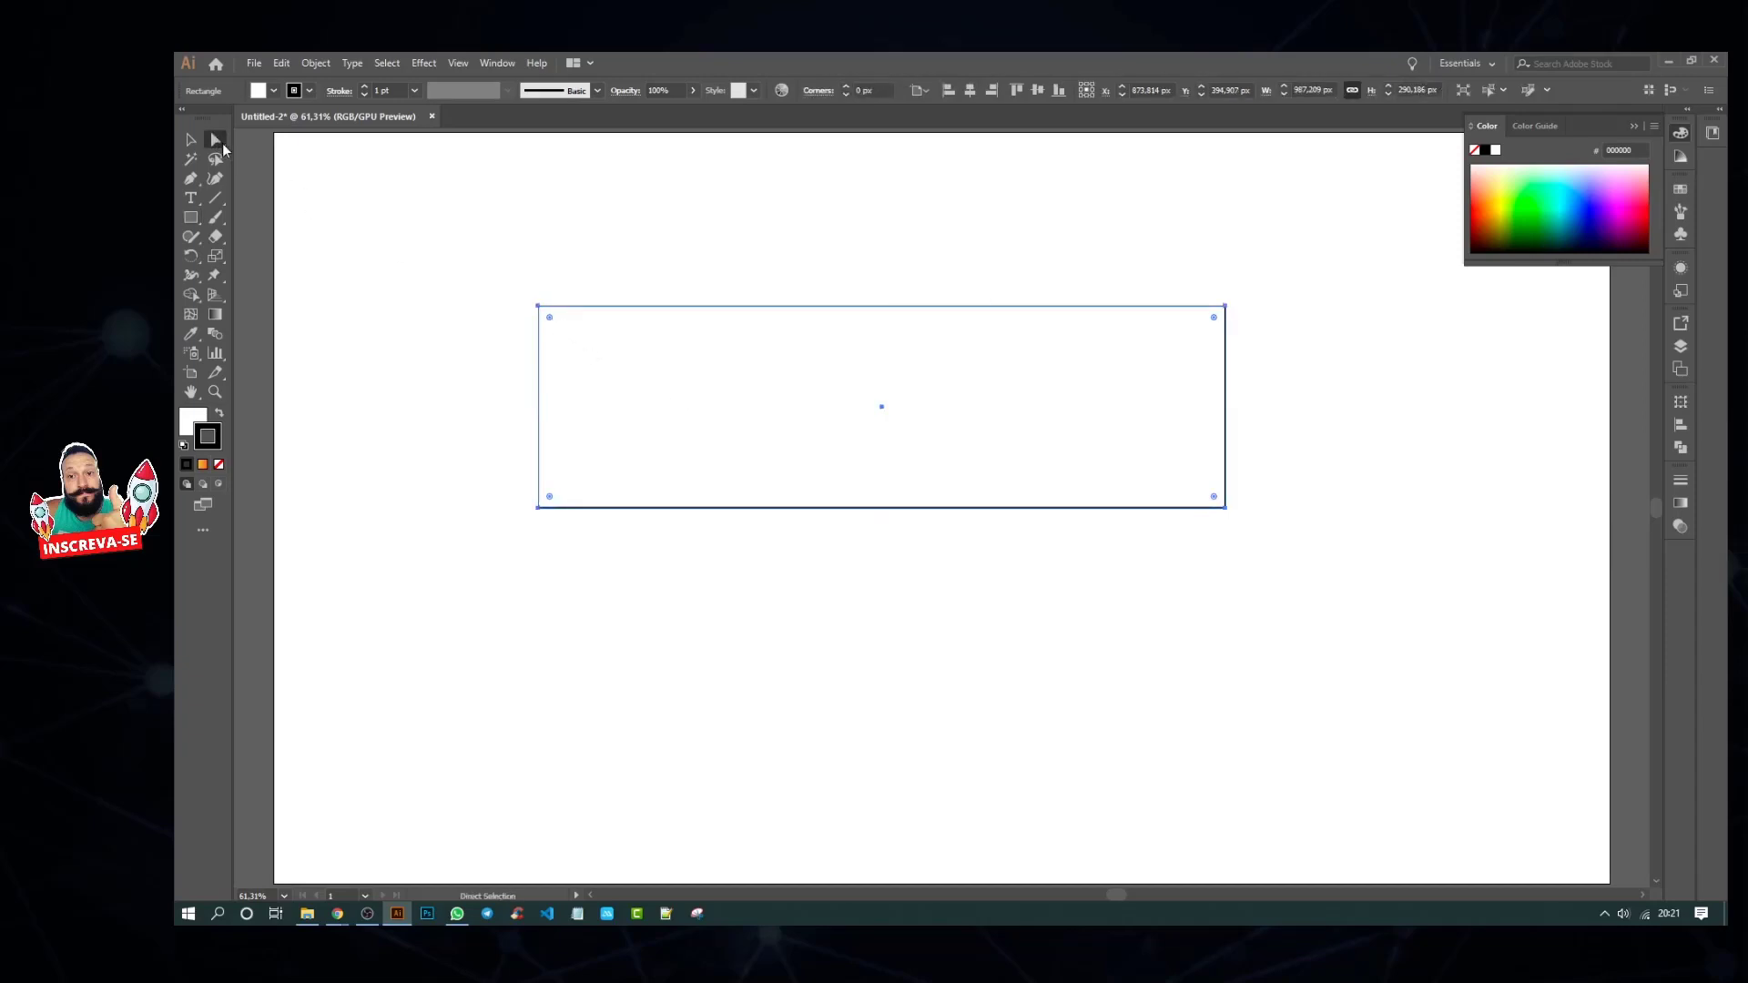
left_click_drag(557, 325, 898, 445)
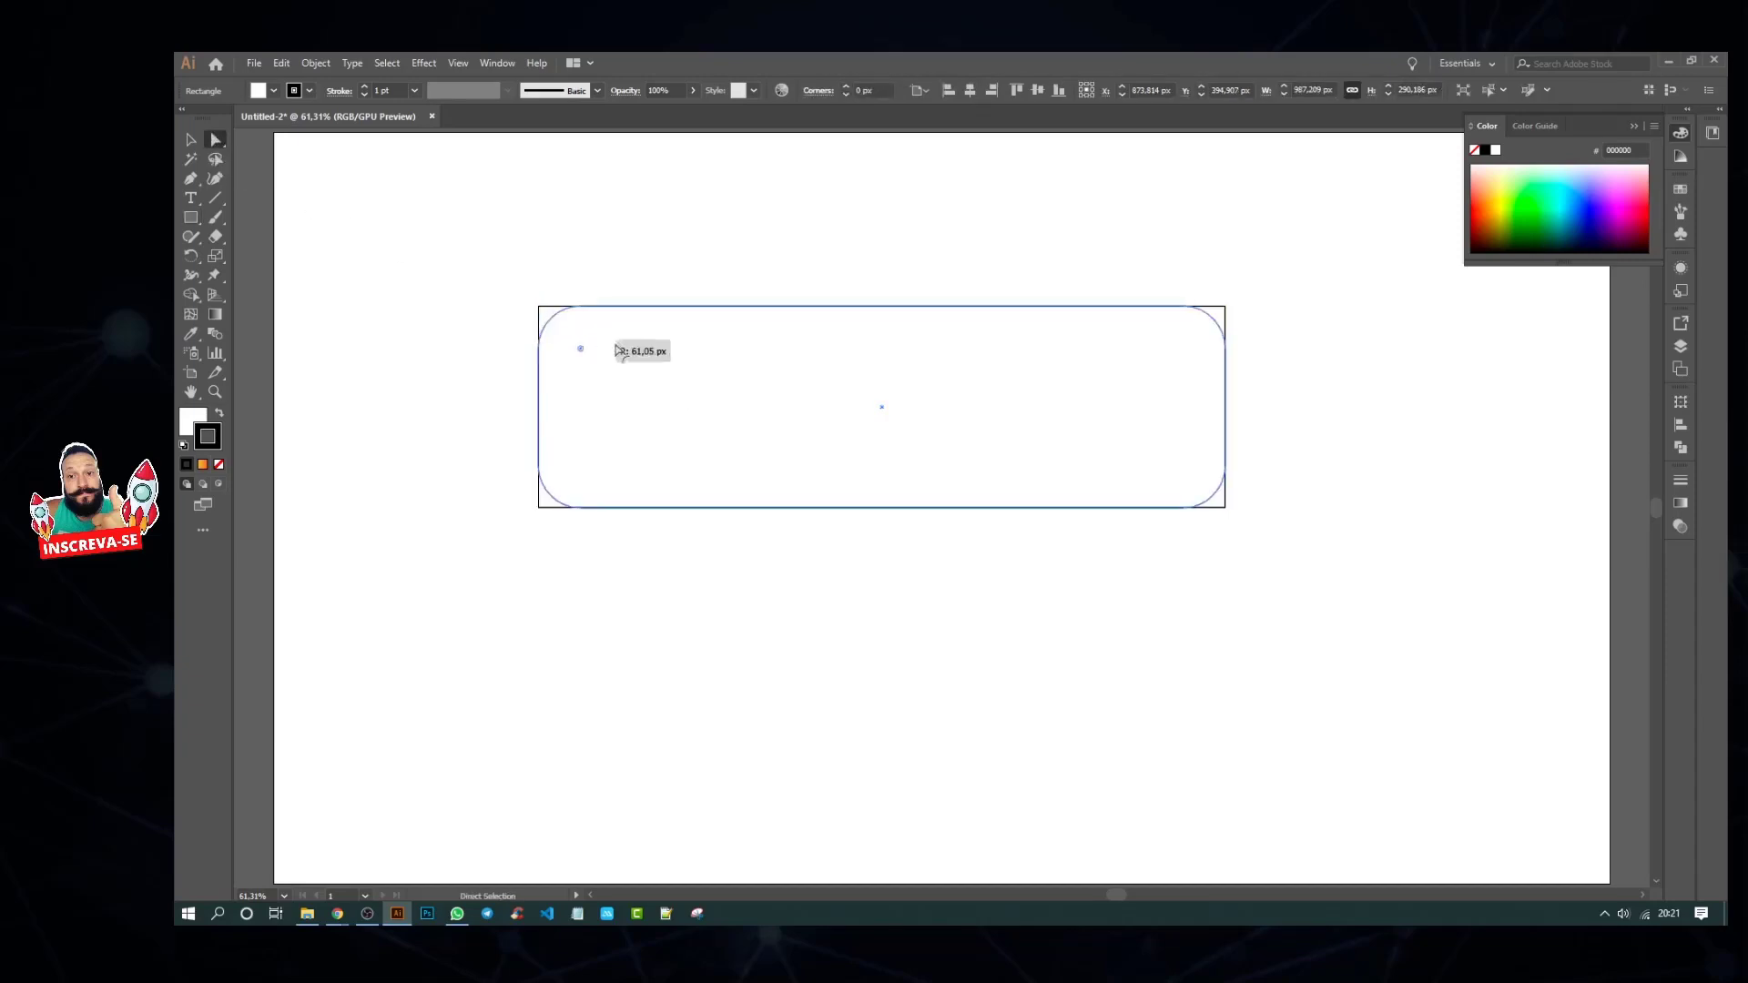
left_click(879, 645)
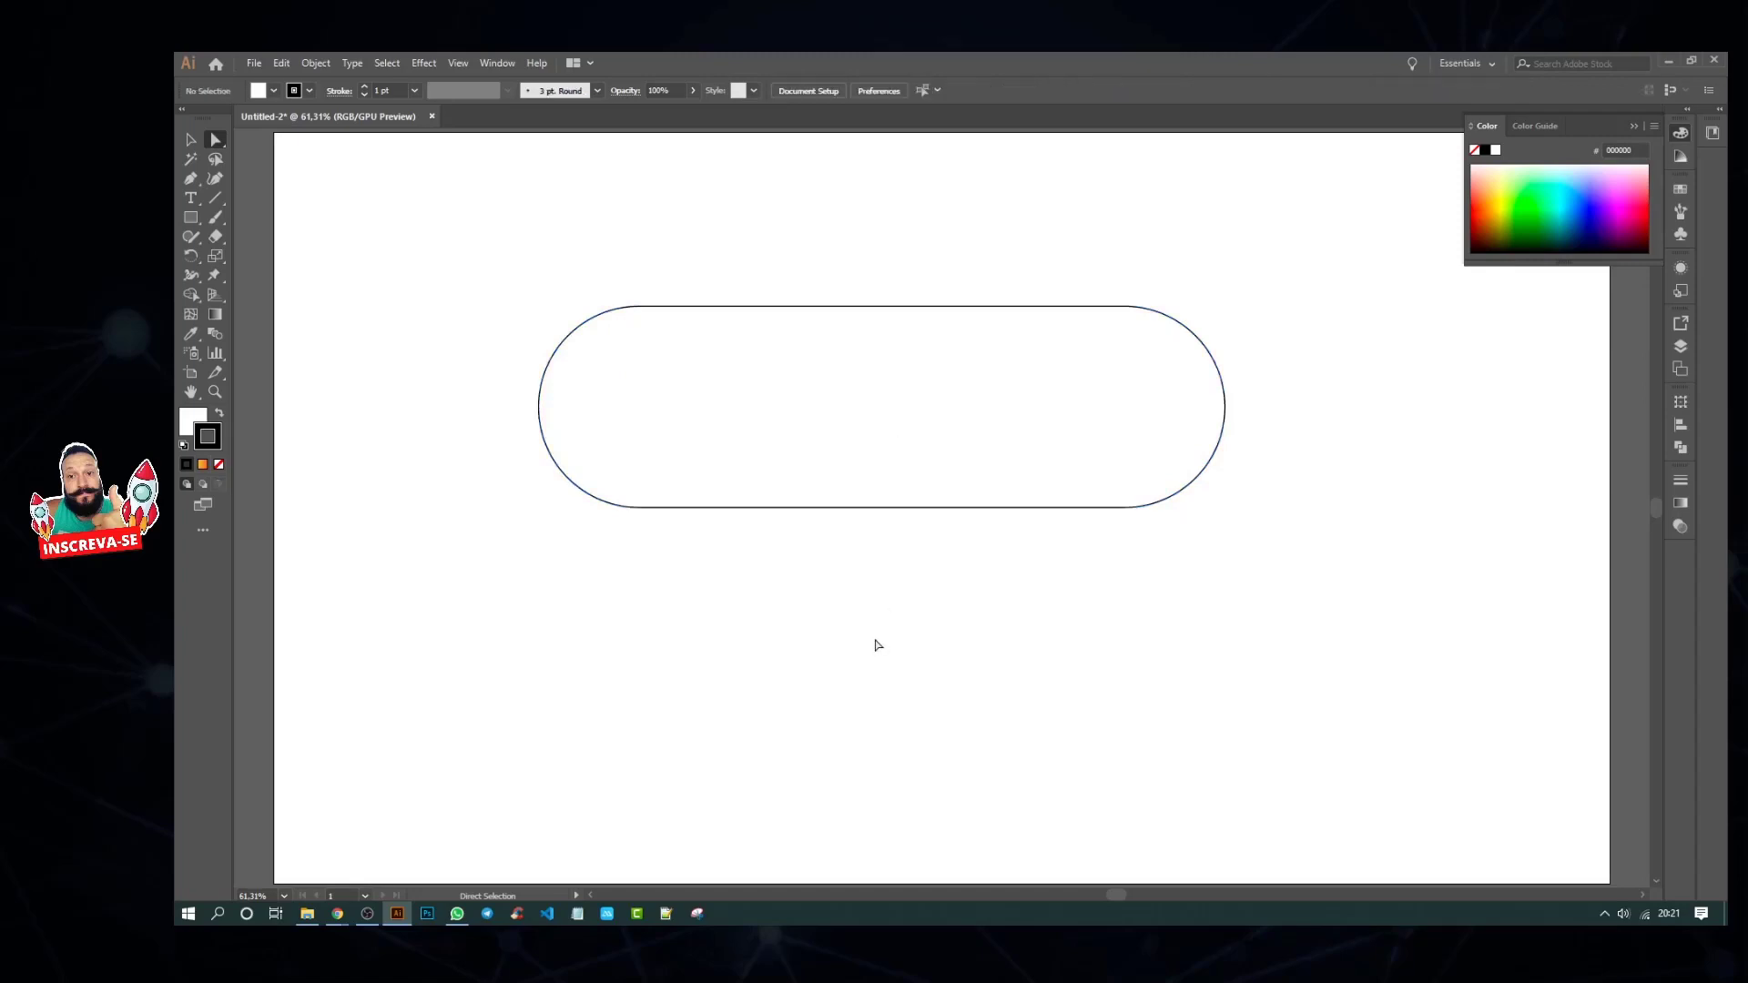
left_click(189, 220)
Step: Draw a rectangle over the pill's left end and set its fill to None
left_click_drag(443, 218, 900, 599)
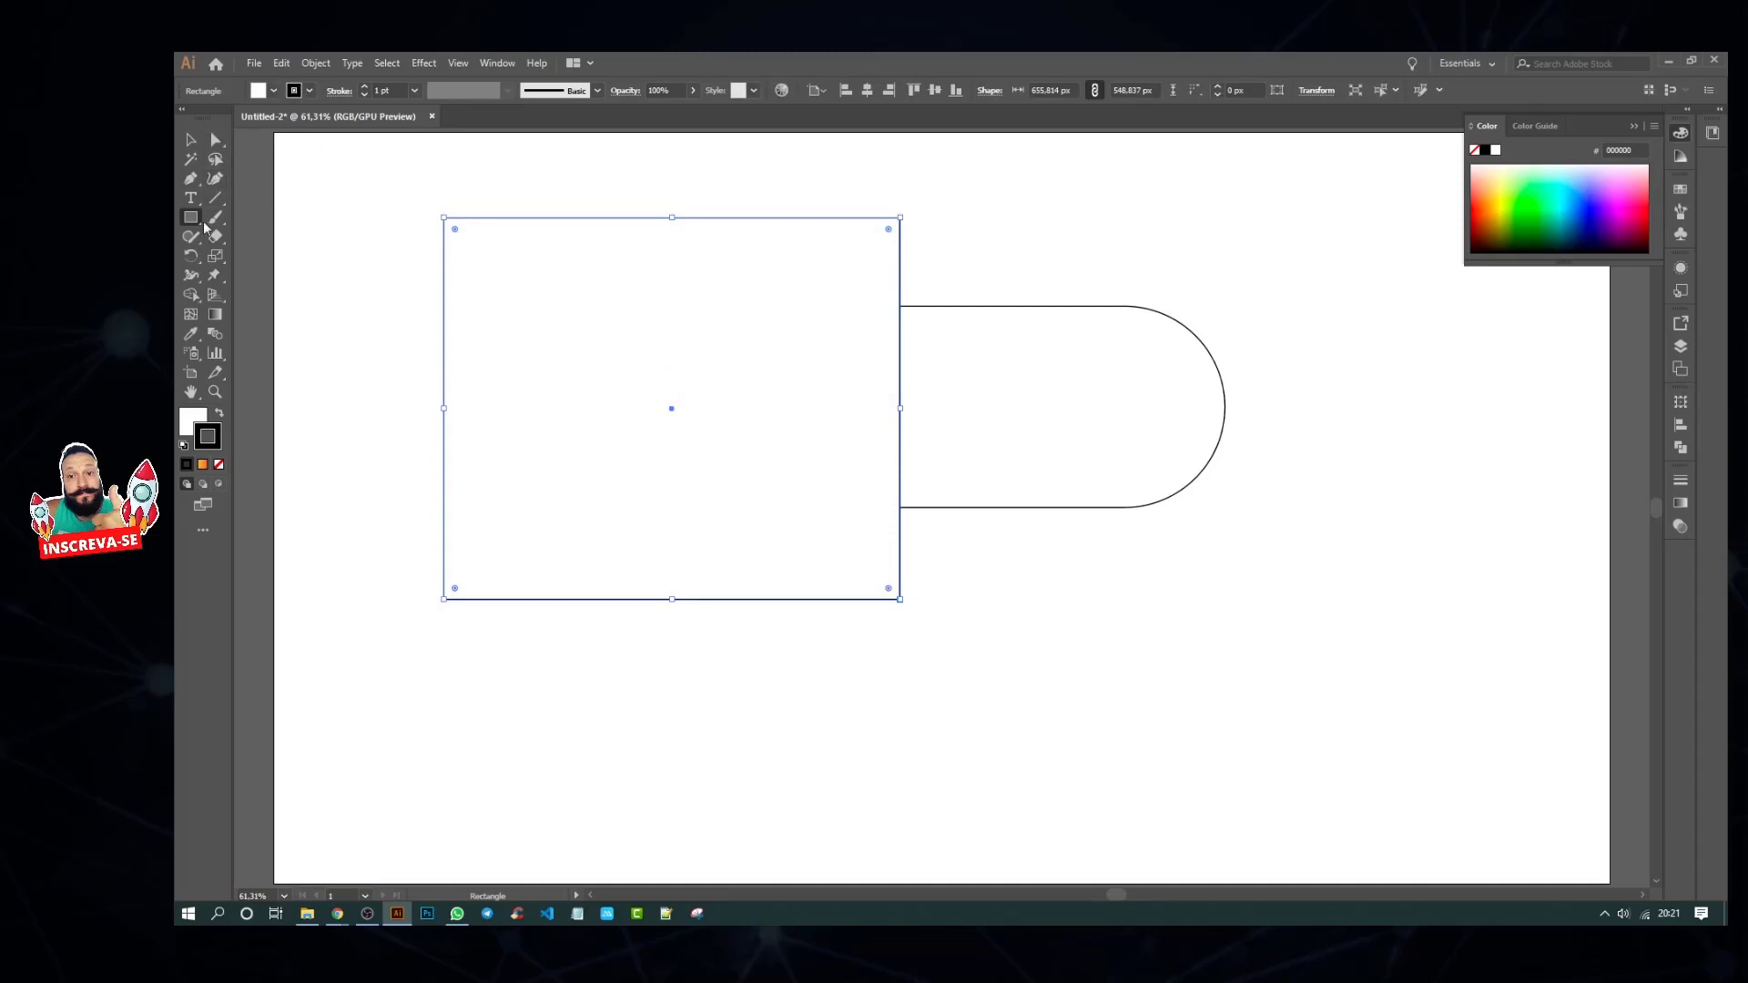
left_click(273, 91)
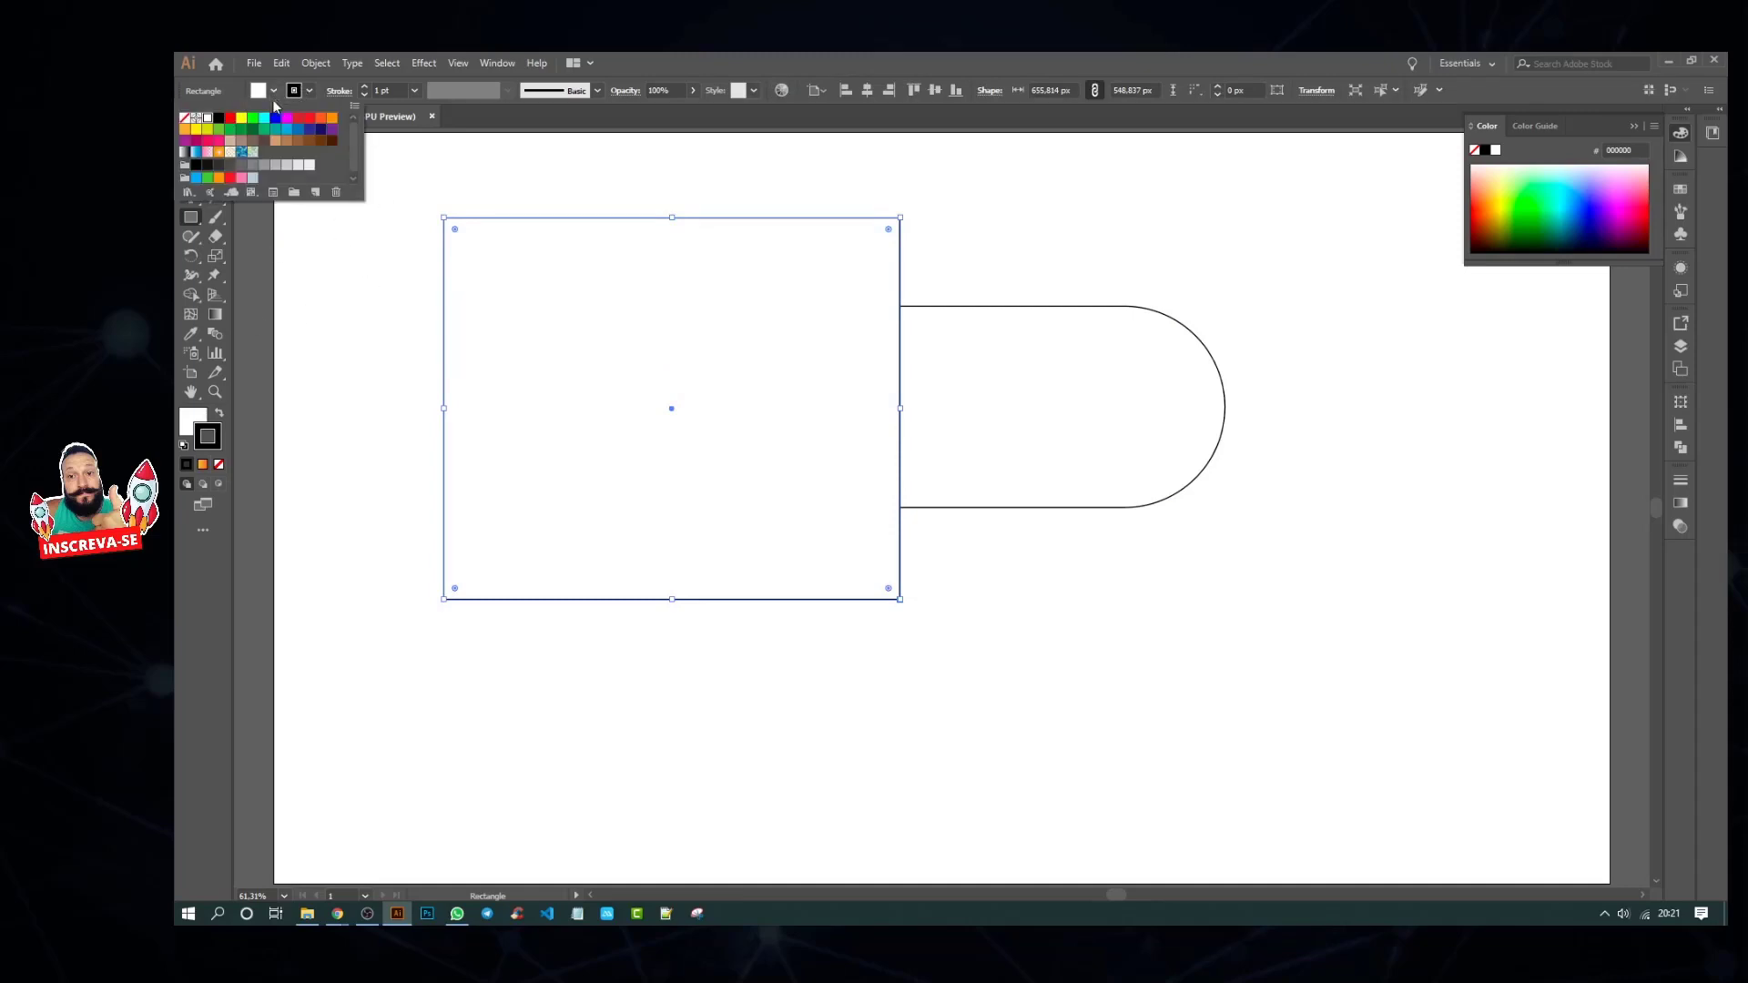
left_click(185, 118)
left_click(321, 344)
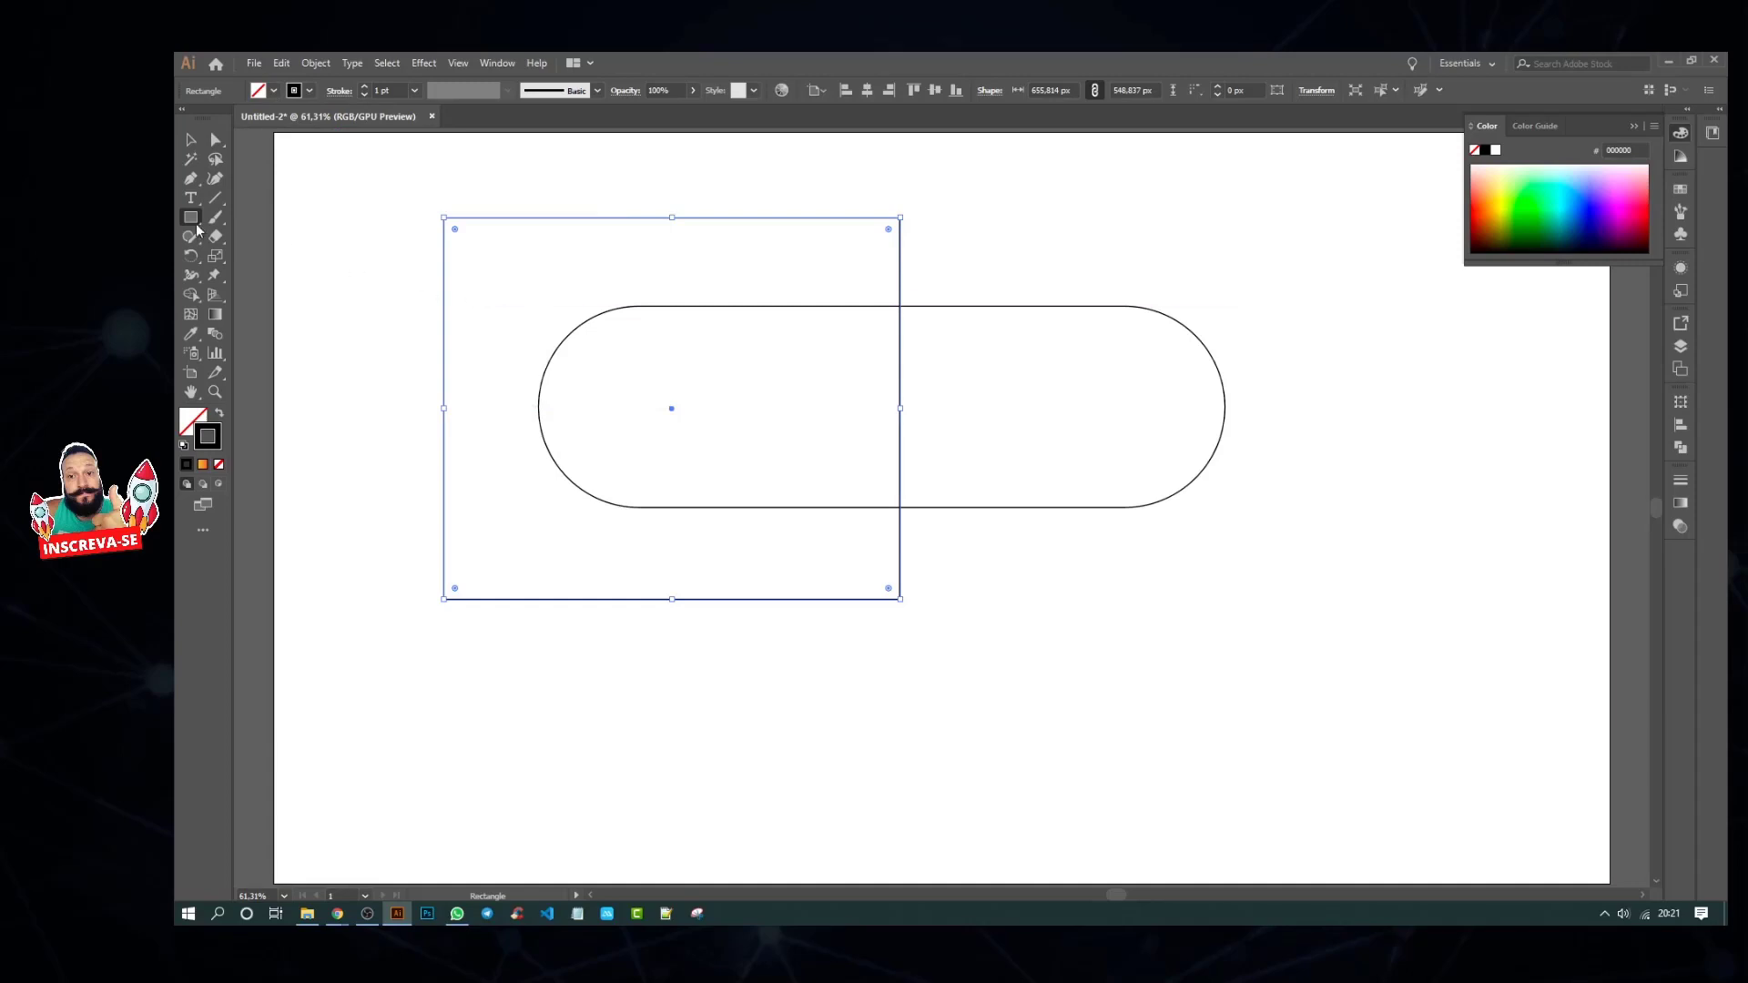
Step: Make the top-right anchor smooth and bend the rectangle's right edge into the pill
left_click(216, 140)
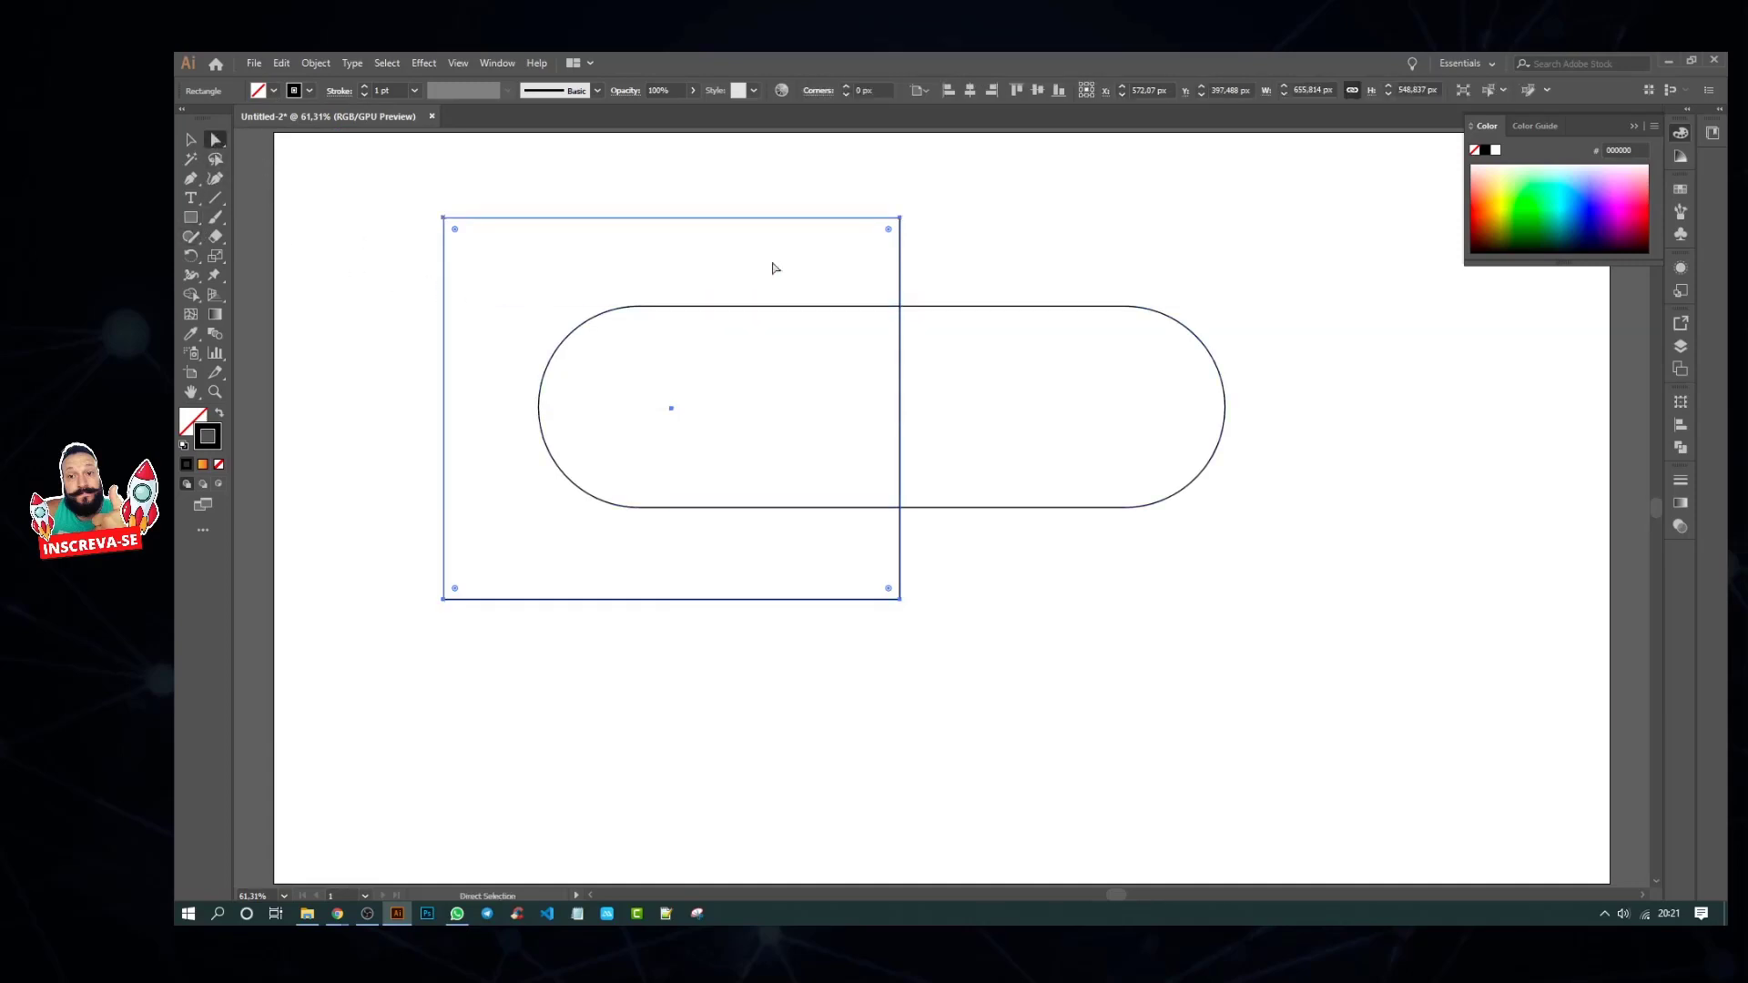
left_click(901, 219)
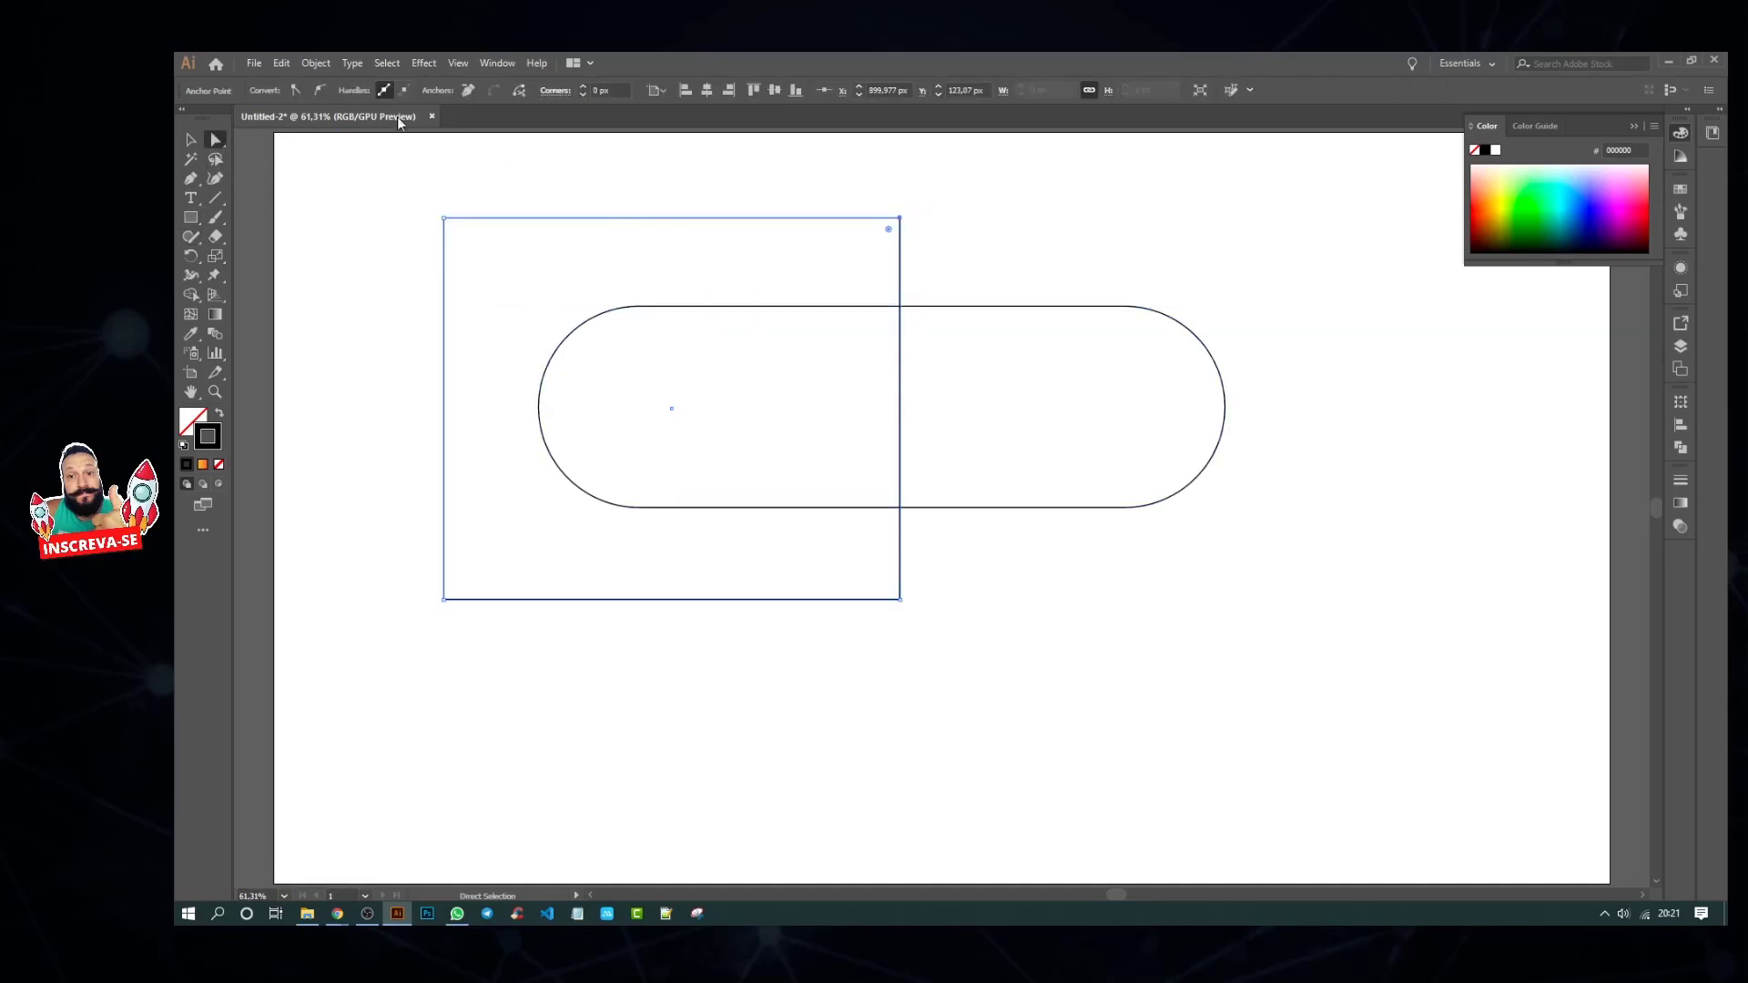
left_click(320, 91)
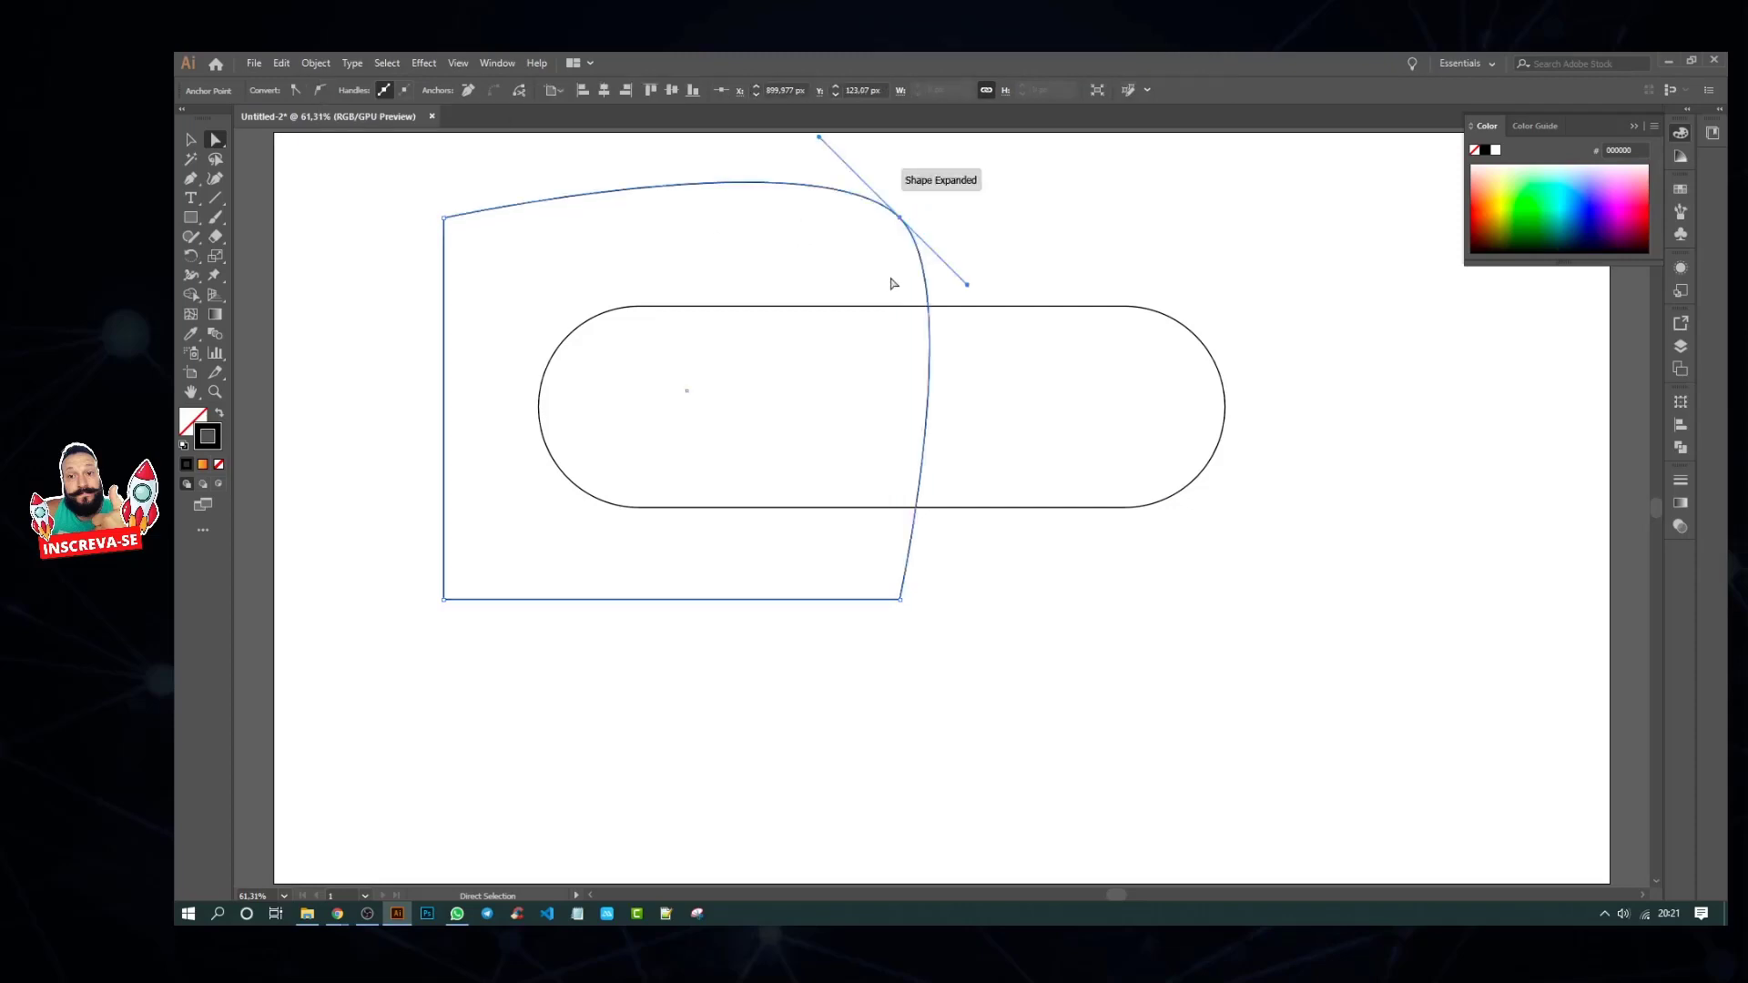
left_click_drag(900, 218, 925, 306)
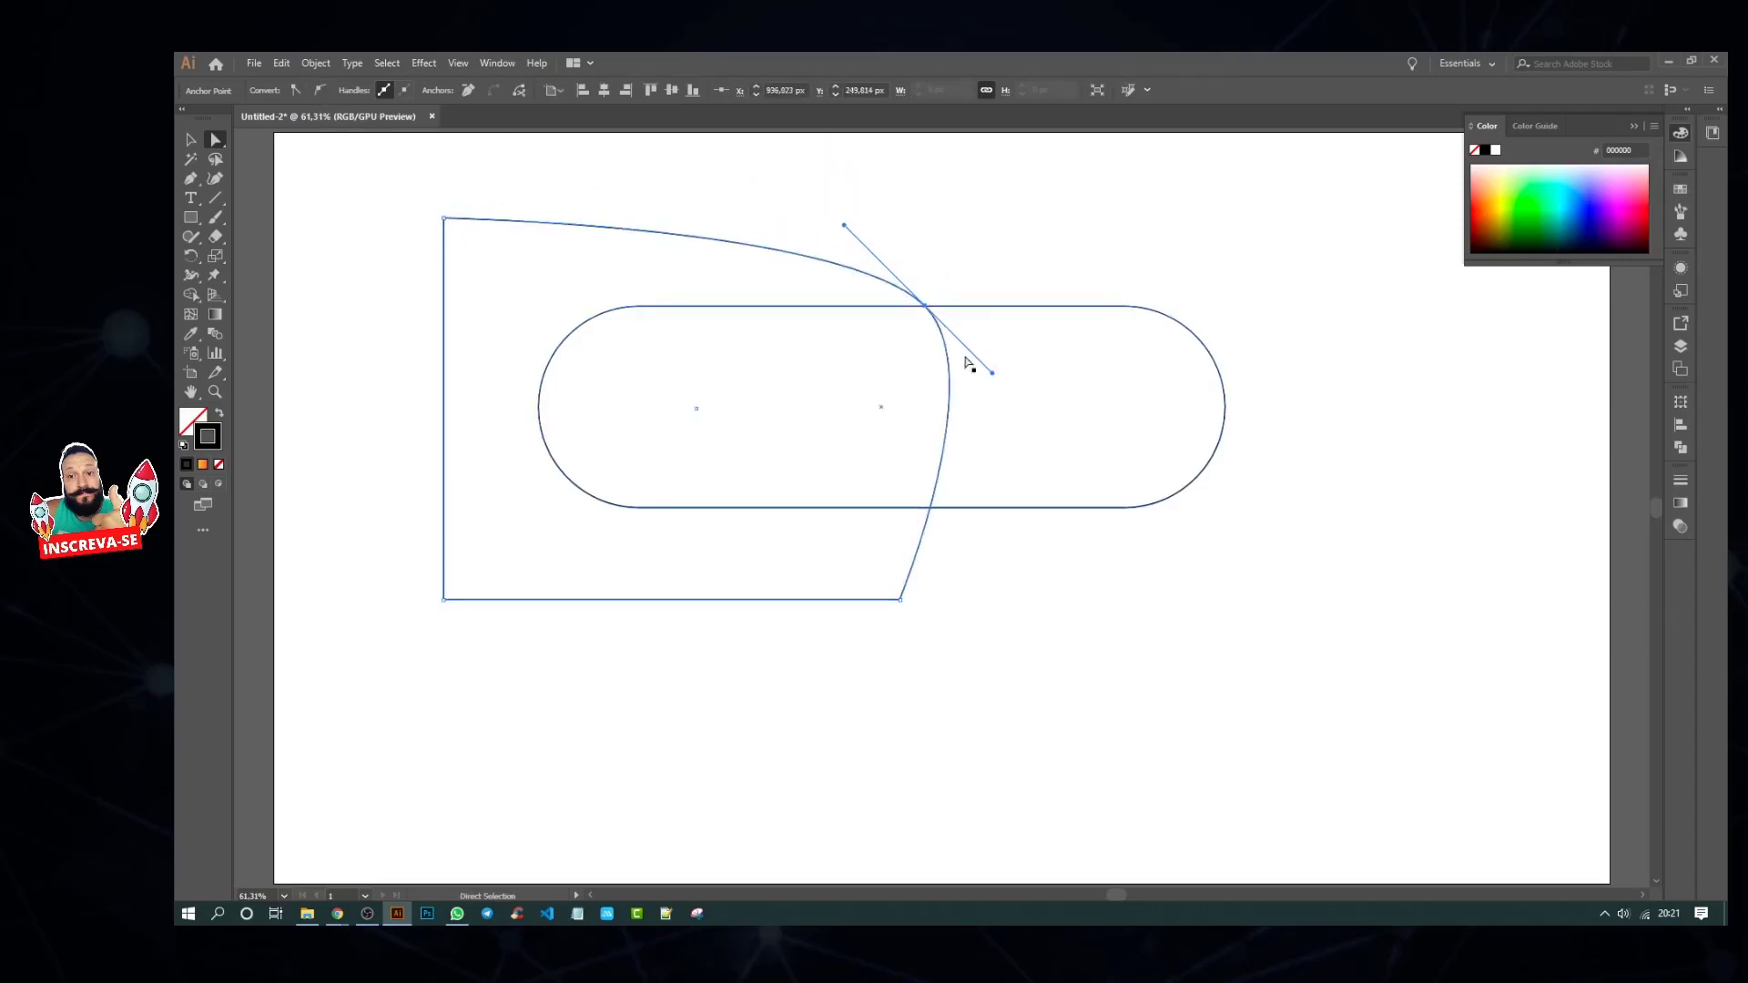
left_click_drag(993, 374, 972, 405)
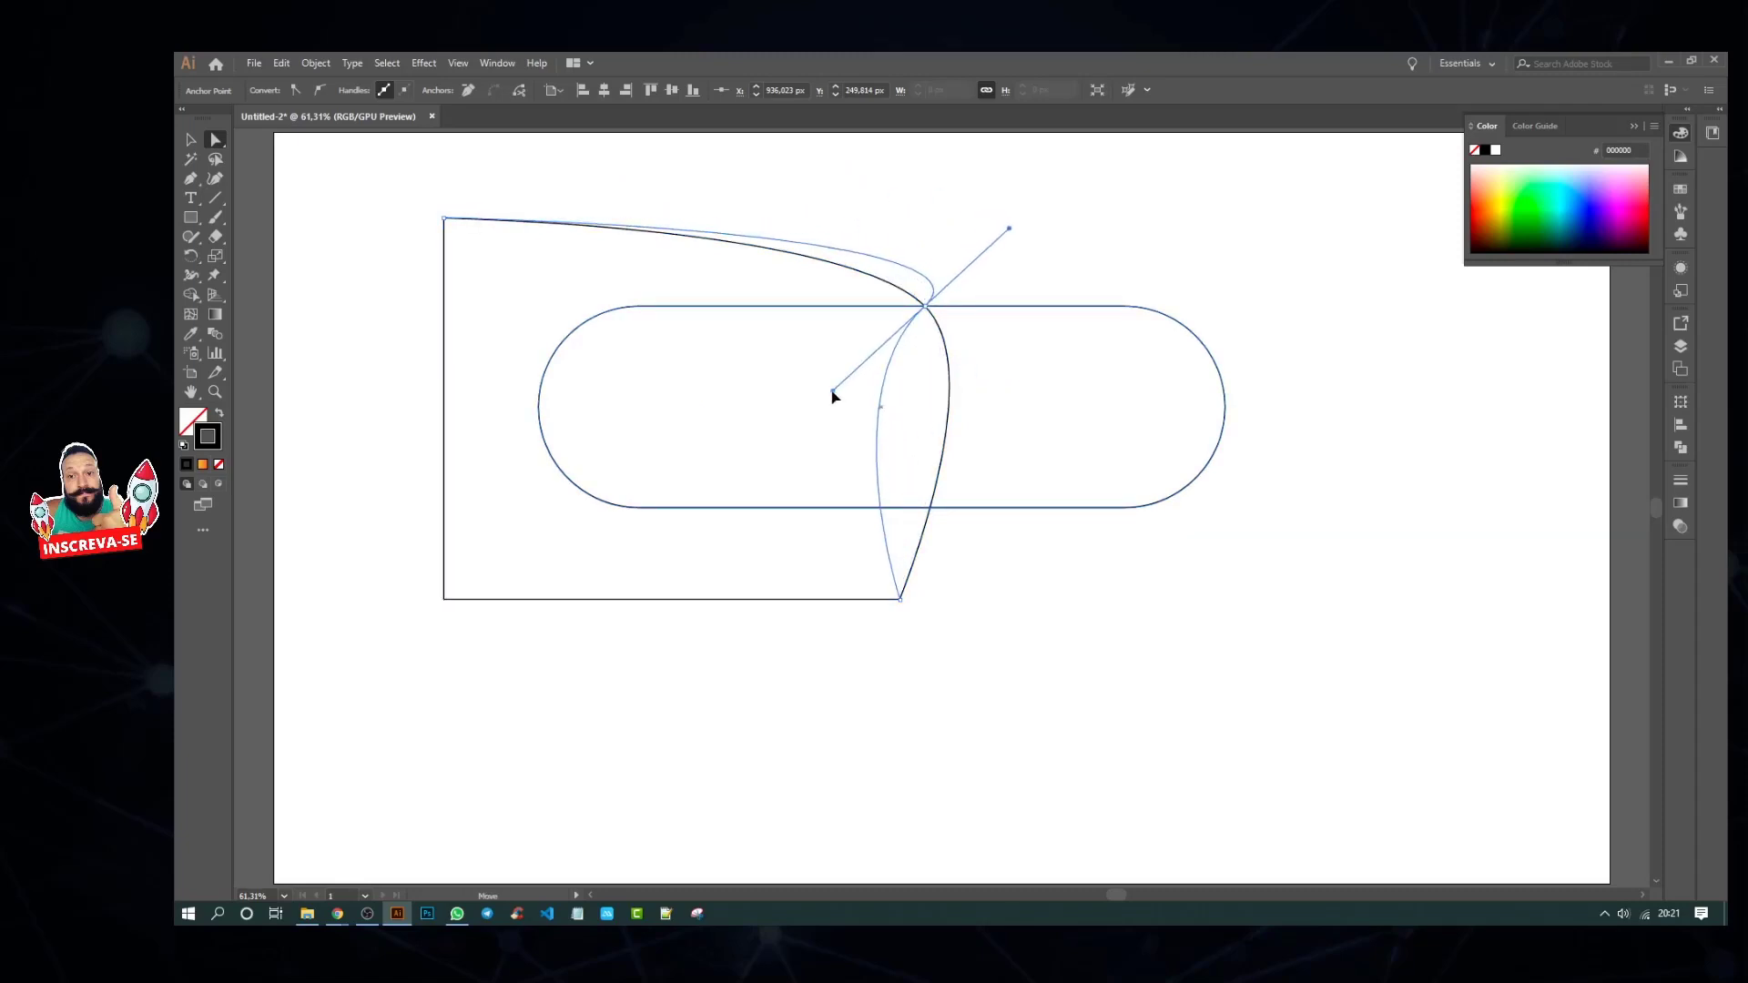
mouse_move(972, 405)
left_mouse_down()
mouse_move(1049, 419)
mouse_move(704, 410)
mouse_move(704, 367)
left_mouse_up()
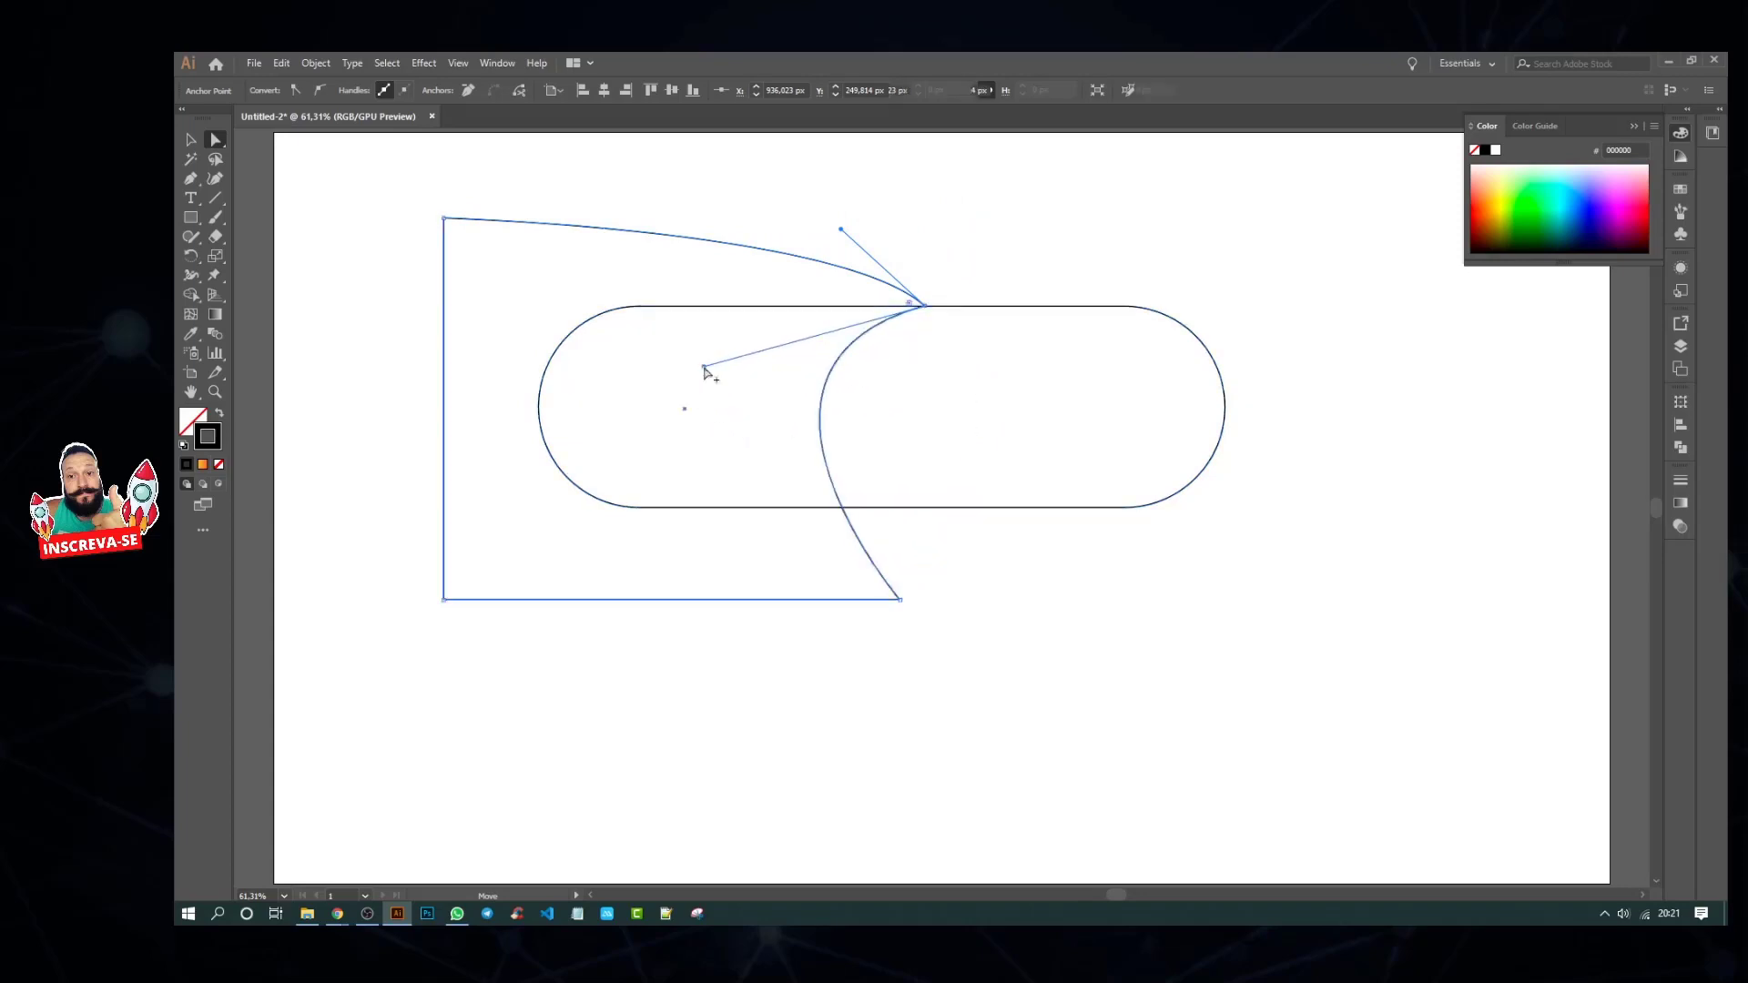
Step: Curve the bottom-right anchor onto the pill's bottom edge and smooth the S-curve handles
left_click(902, 601)
left_click_drag(899, 599, 914, 479)
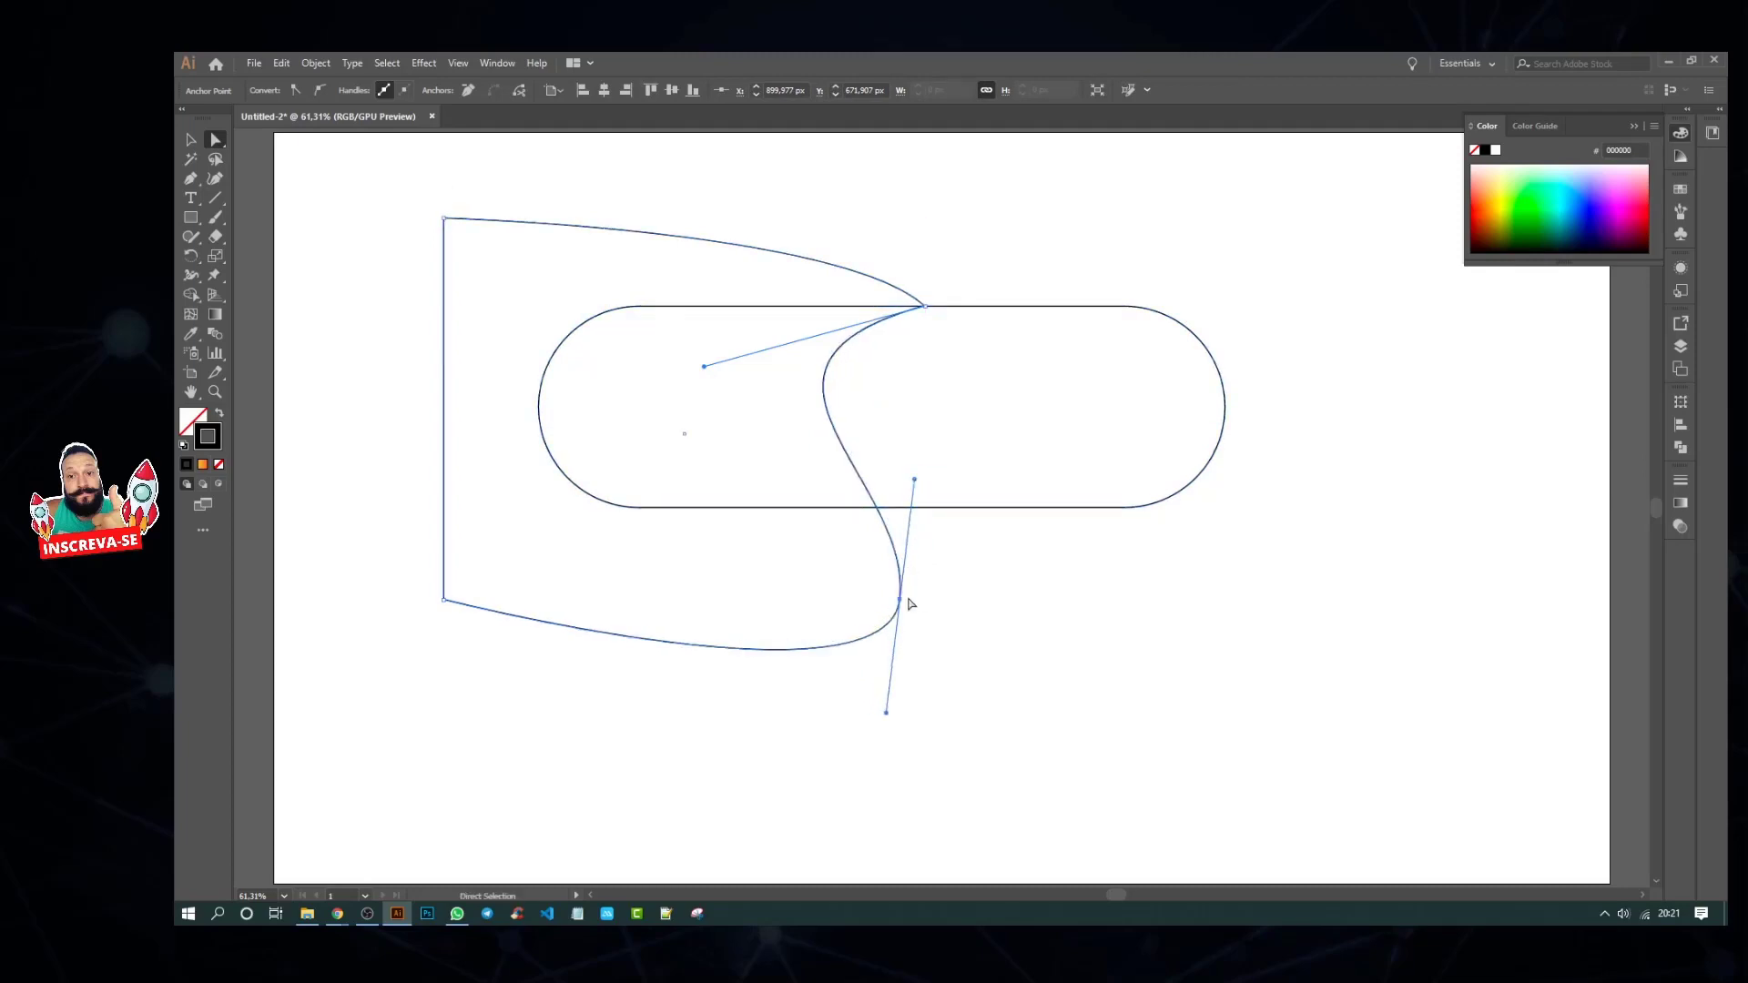
left_click_drag(907, 599, 772, 512)
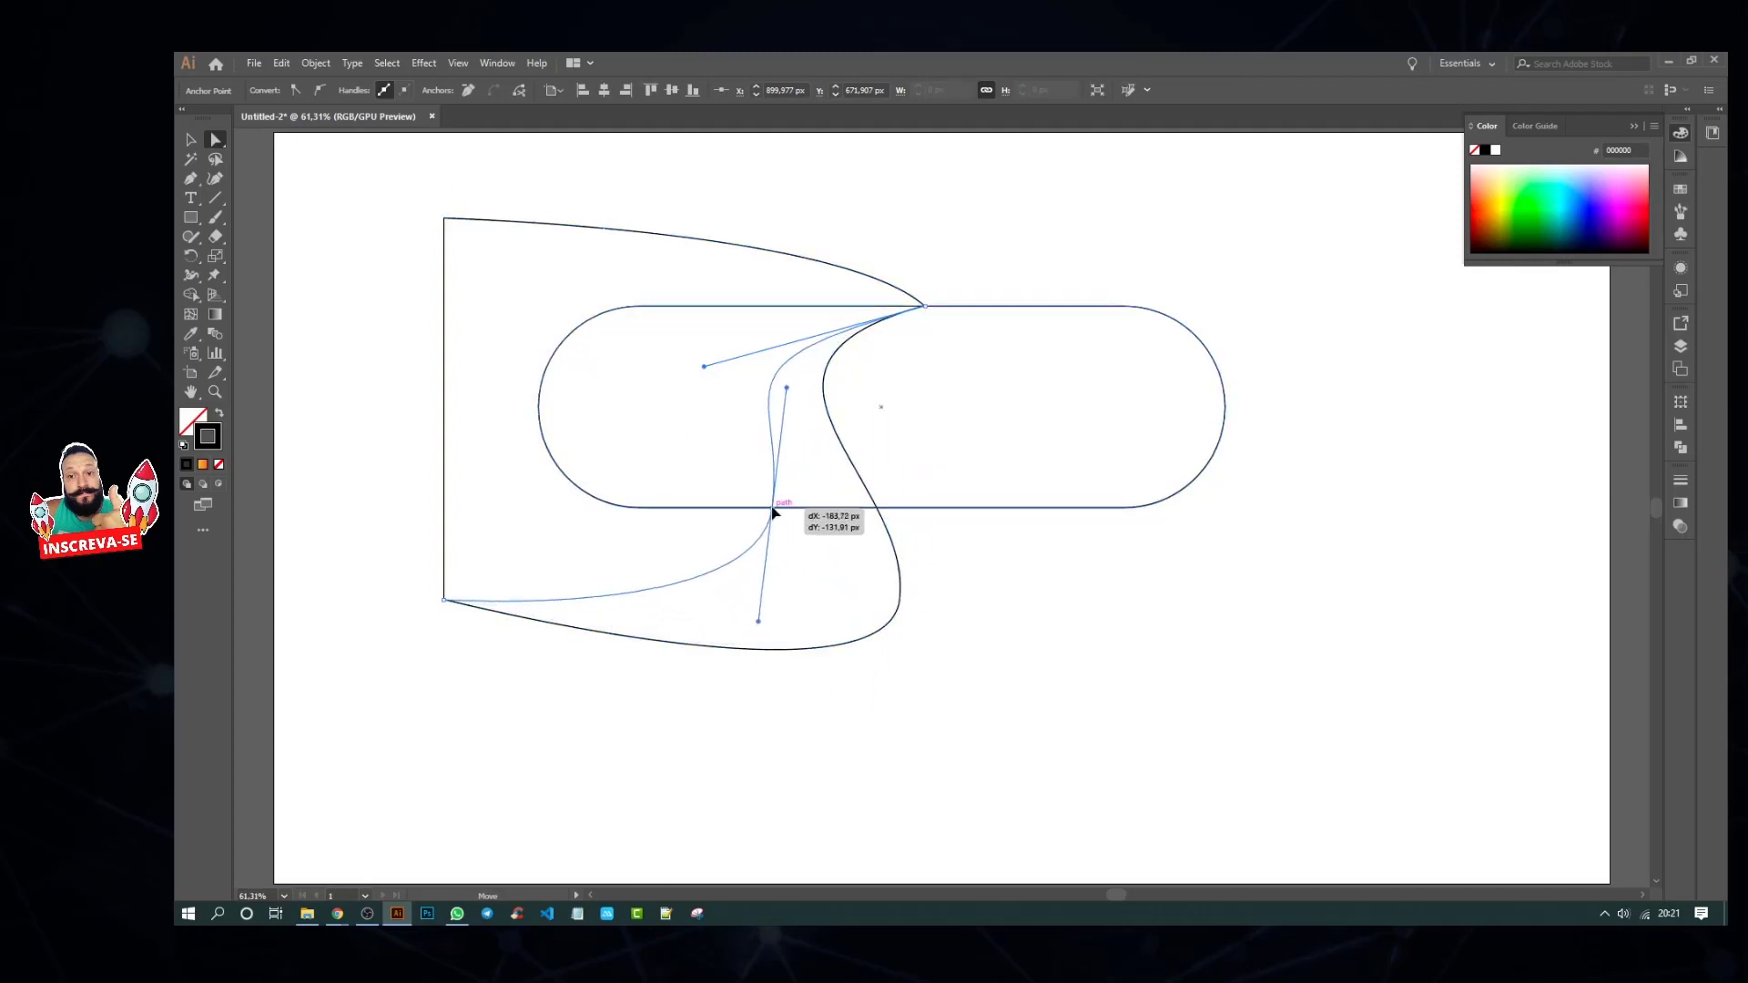
left_click_drag(786, 388, 765, 460)
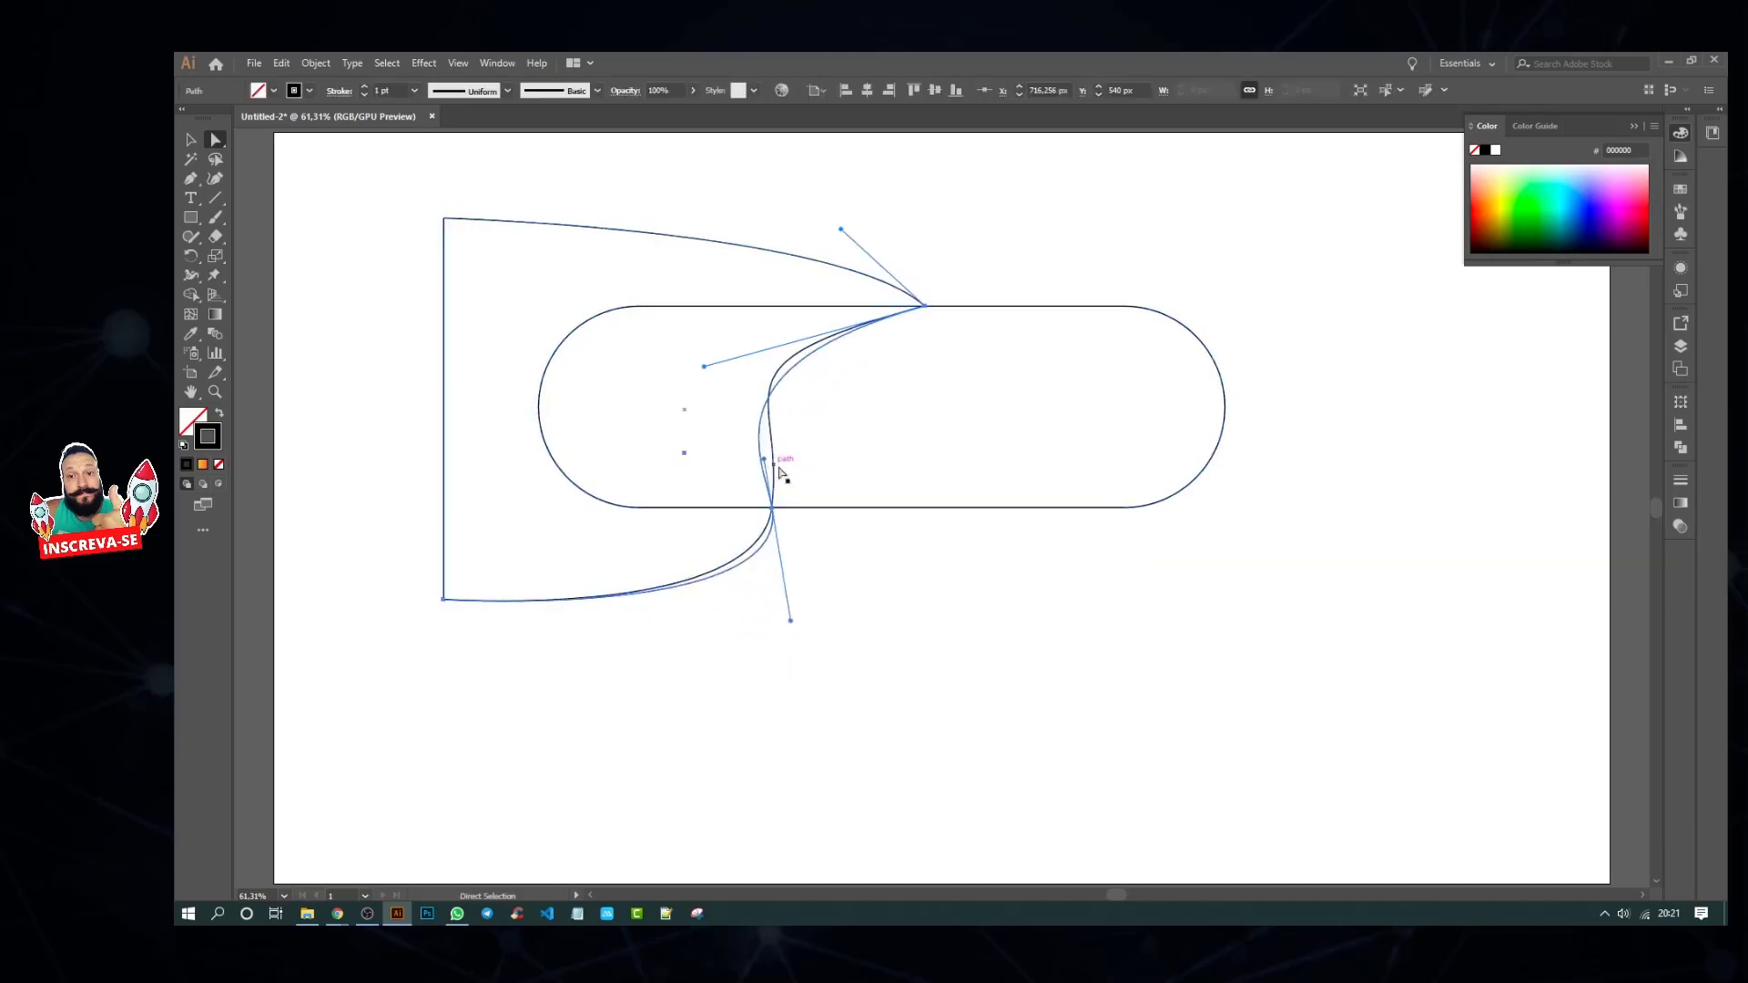
key("v")
key("a")
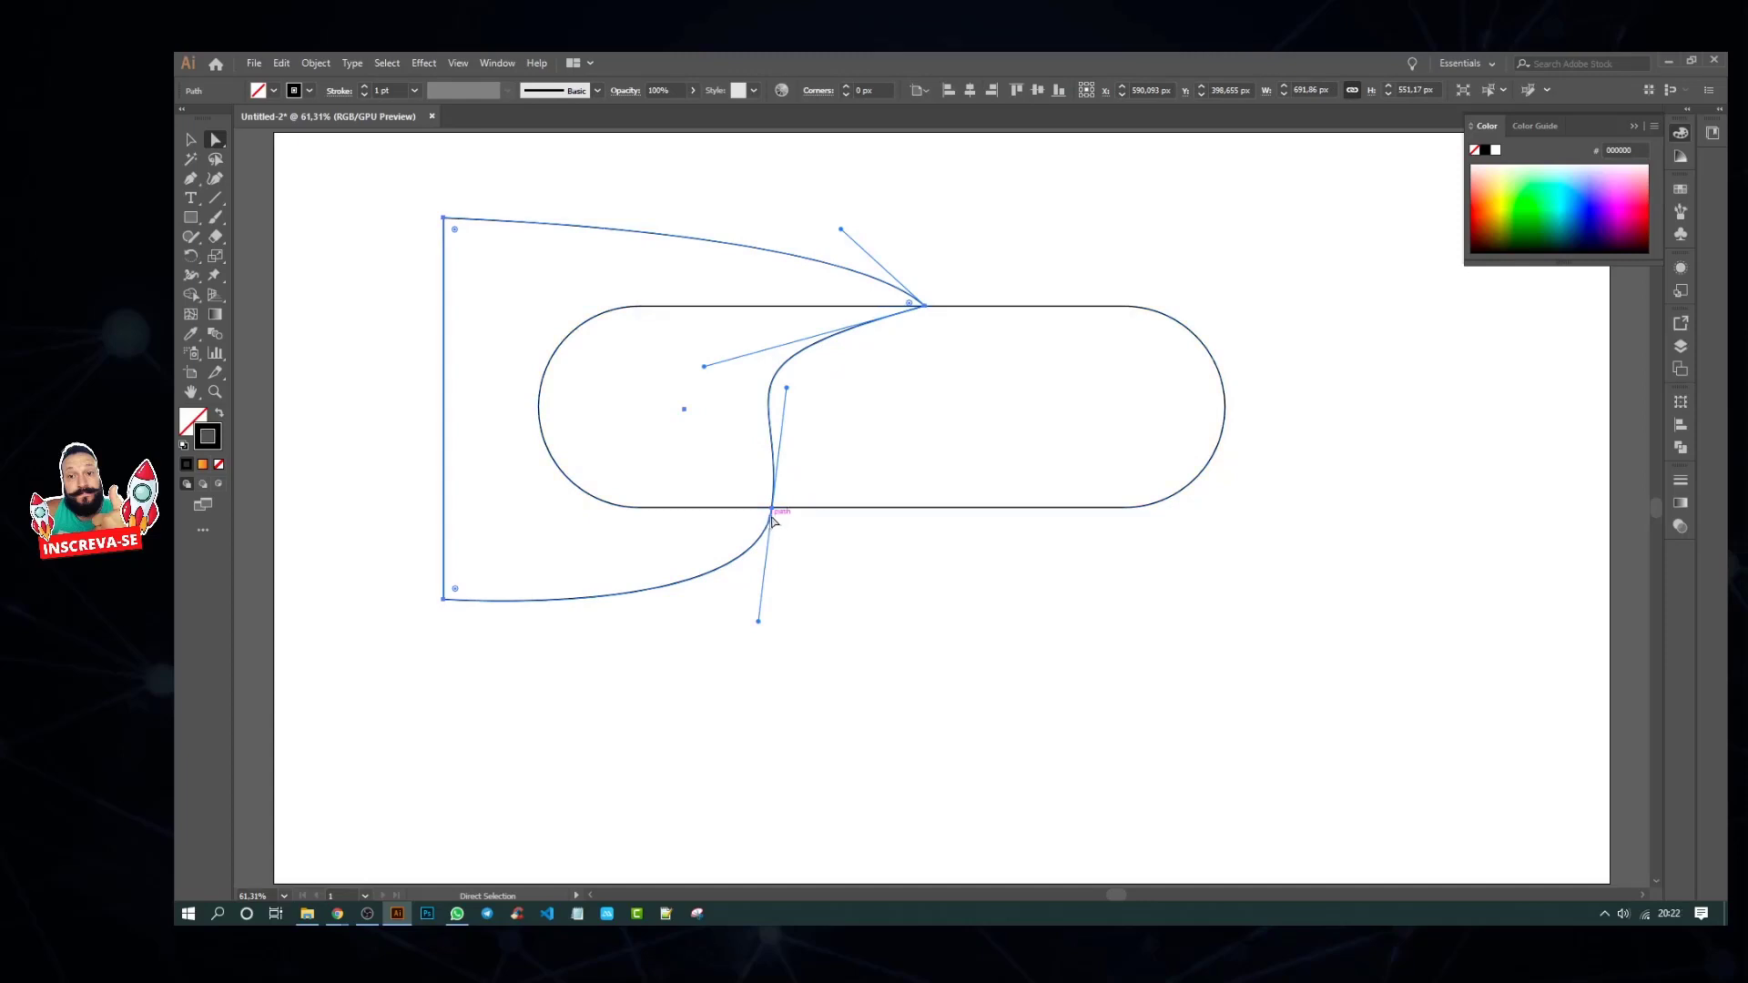
left_click_drag(787, 394, 760, 467)
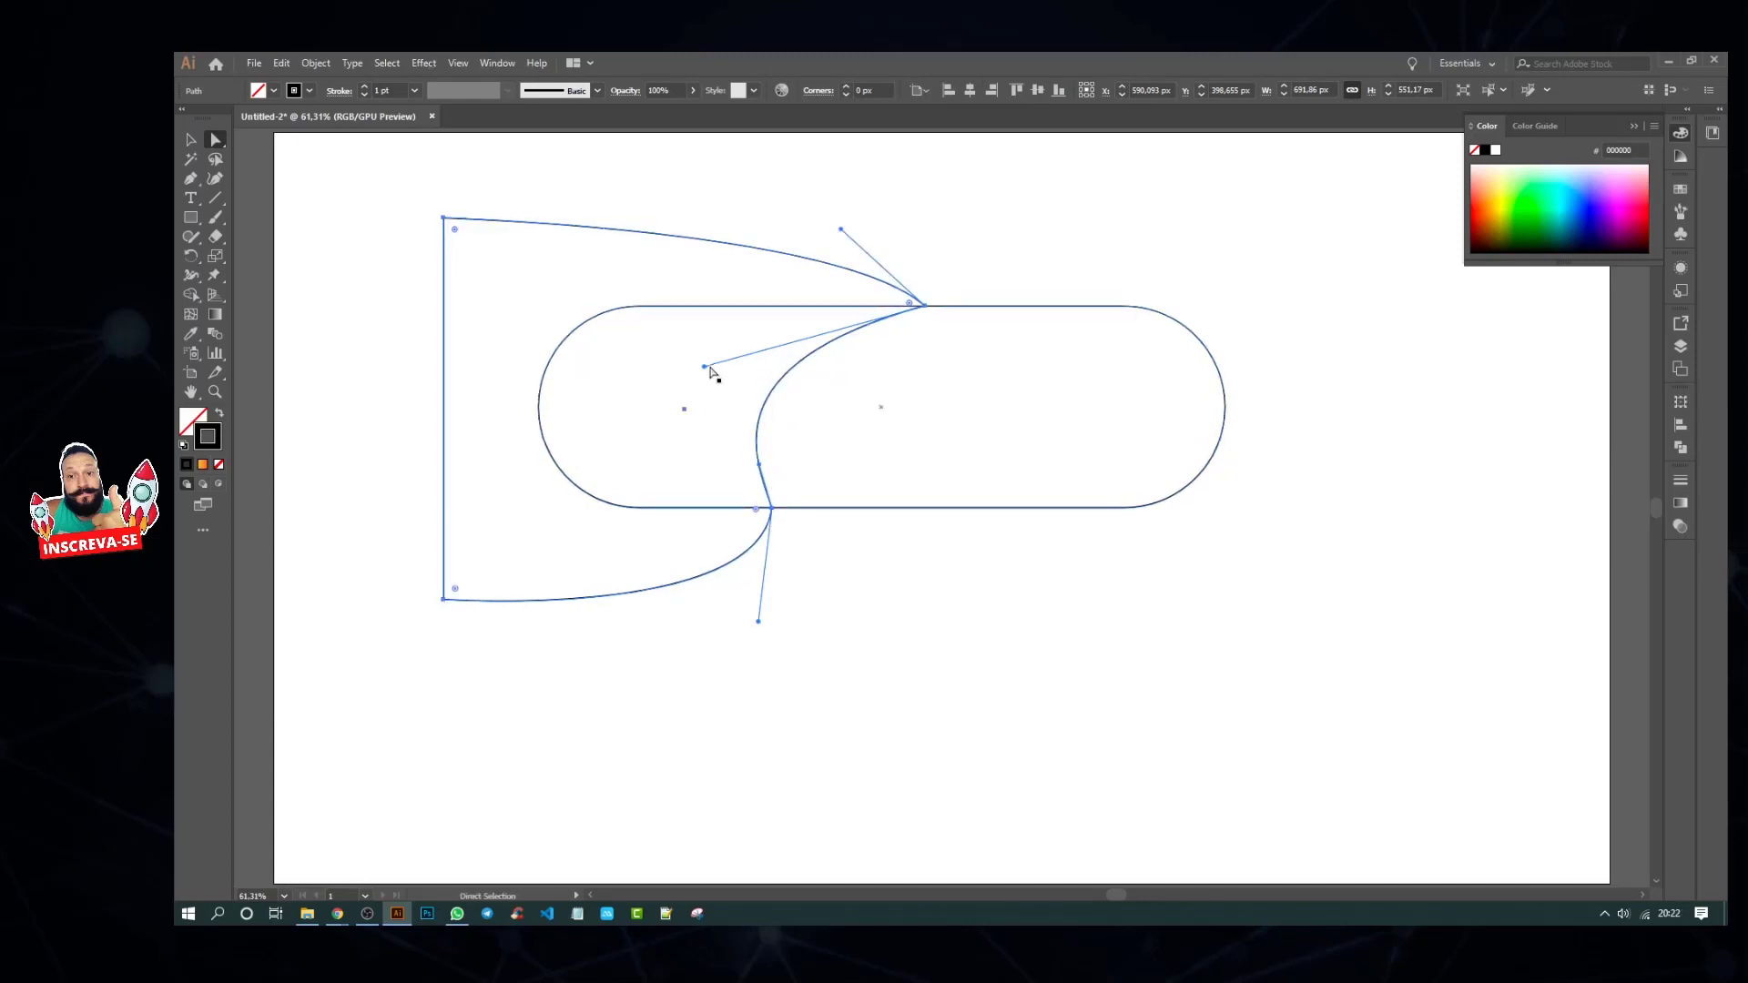
left_click_drag(703, 368, 800, 351)
key("ctrl+z")
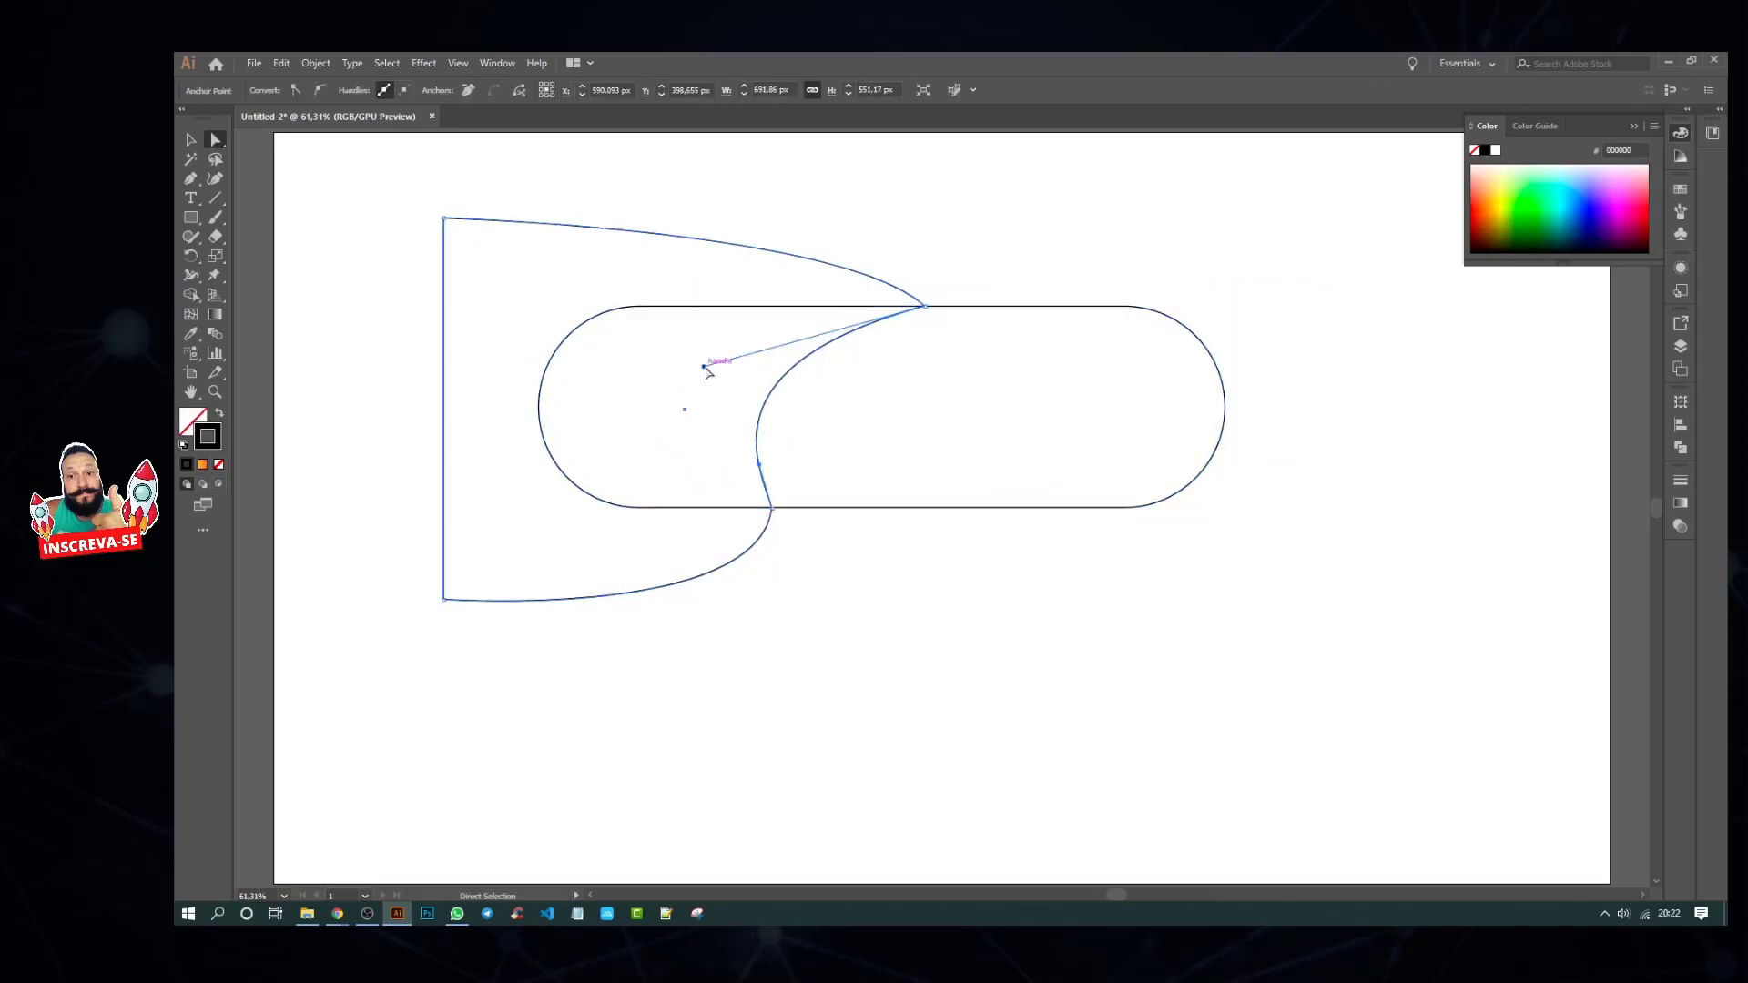
mouse_move(704, 367)
left_mouse_down()
mouse_move(779, 334)
mouse_move(745, 317)
left_mouse_up()
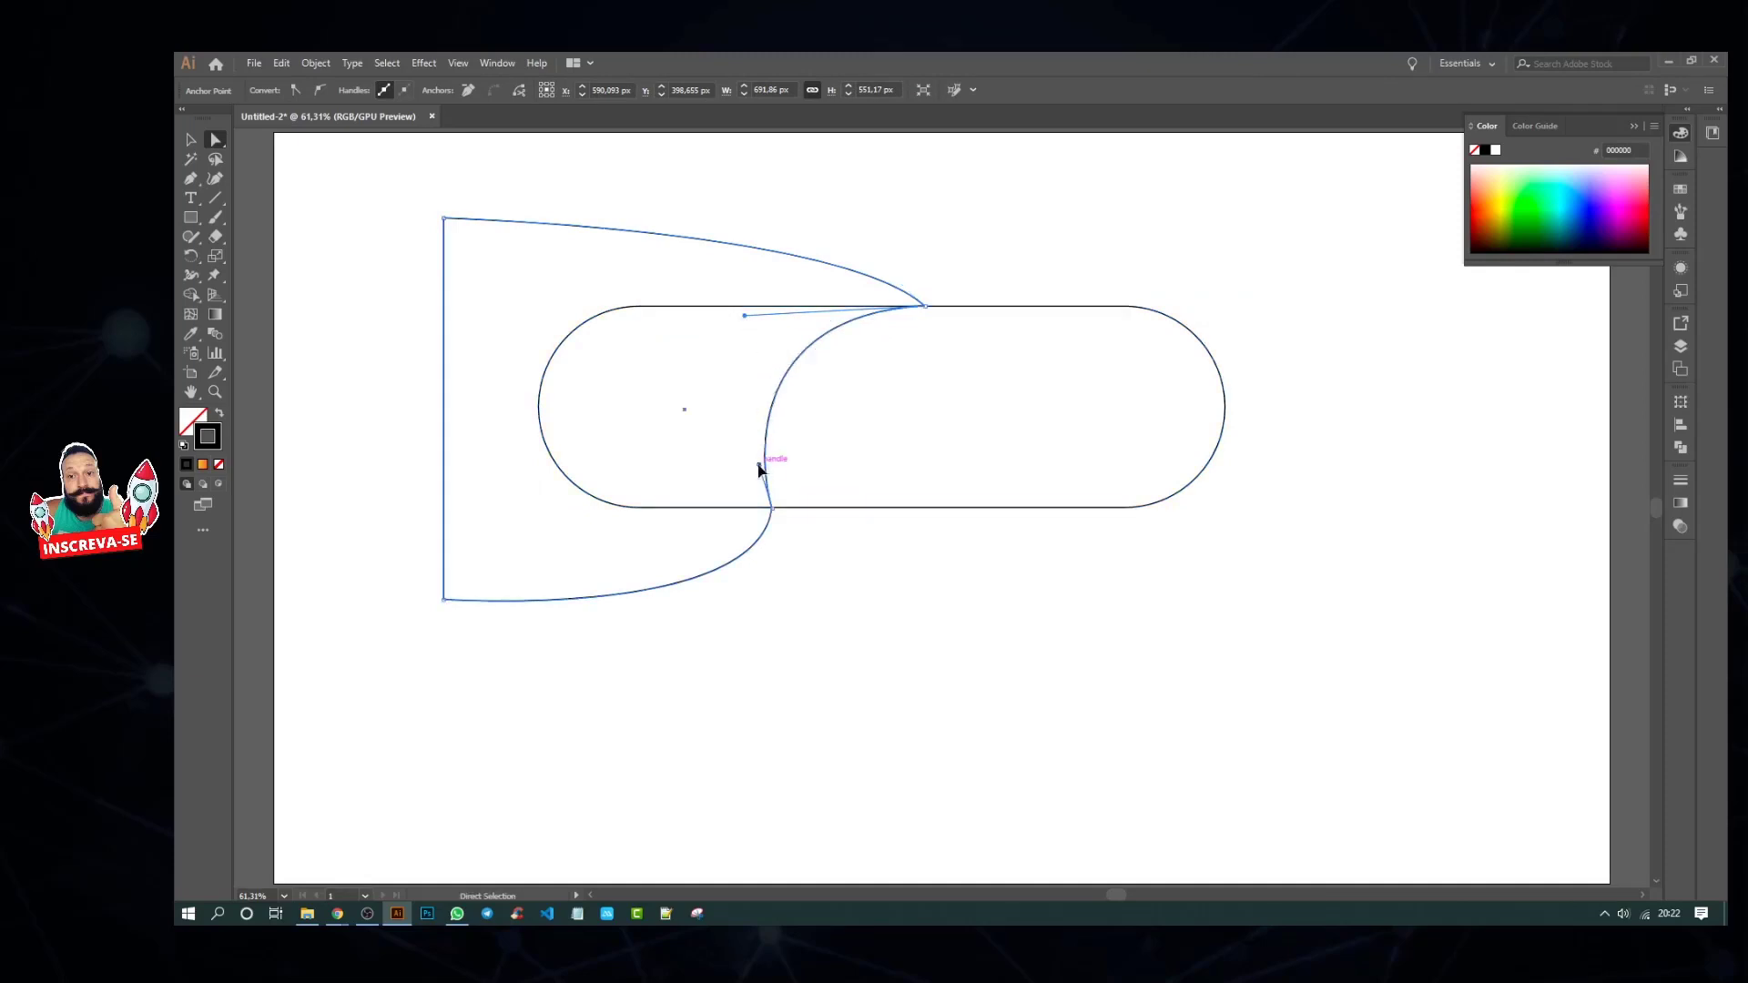
left_click_drag(759, 467, 850, 460)
Step: Select the pill and curved shape, then delete the overhanging region with Shape Builder
left_click(845, 619)
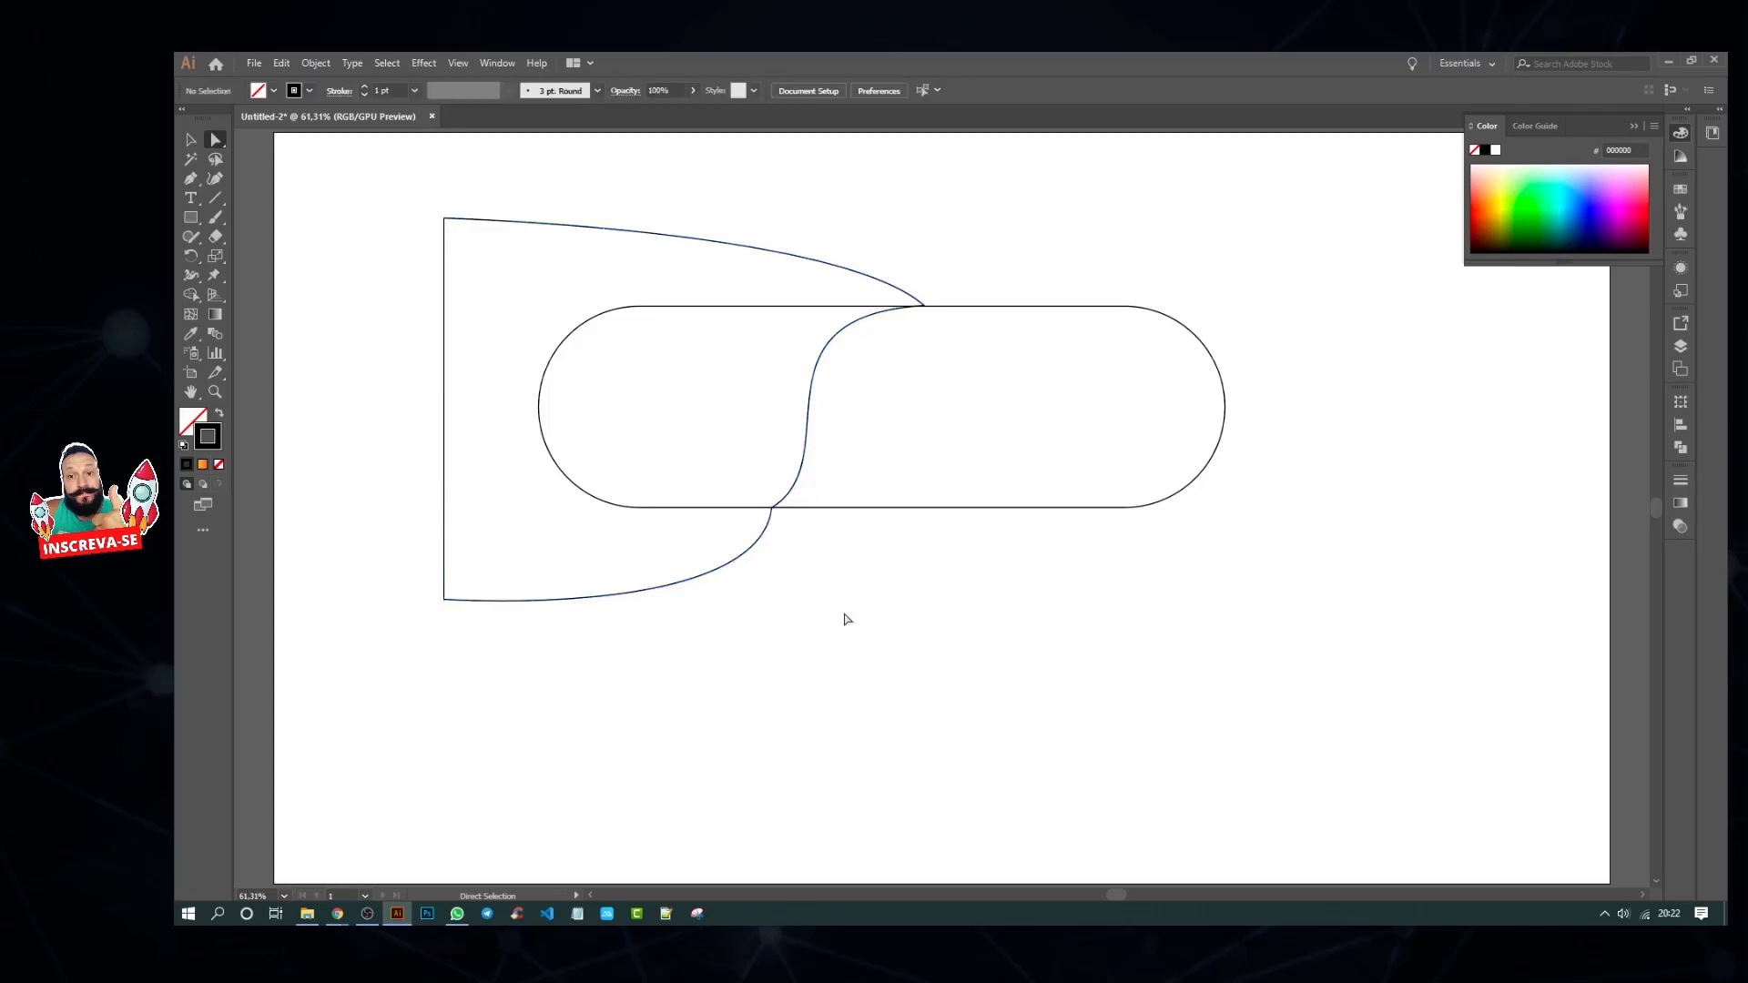
left_click(190, 139)
left_click_drag(416, 283, 964, 554)
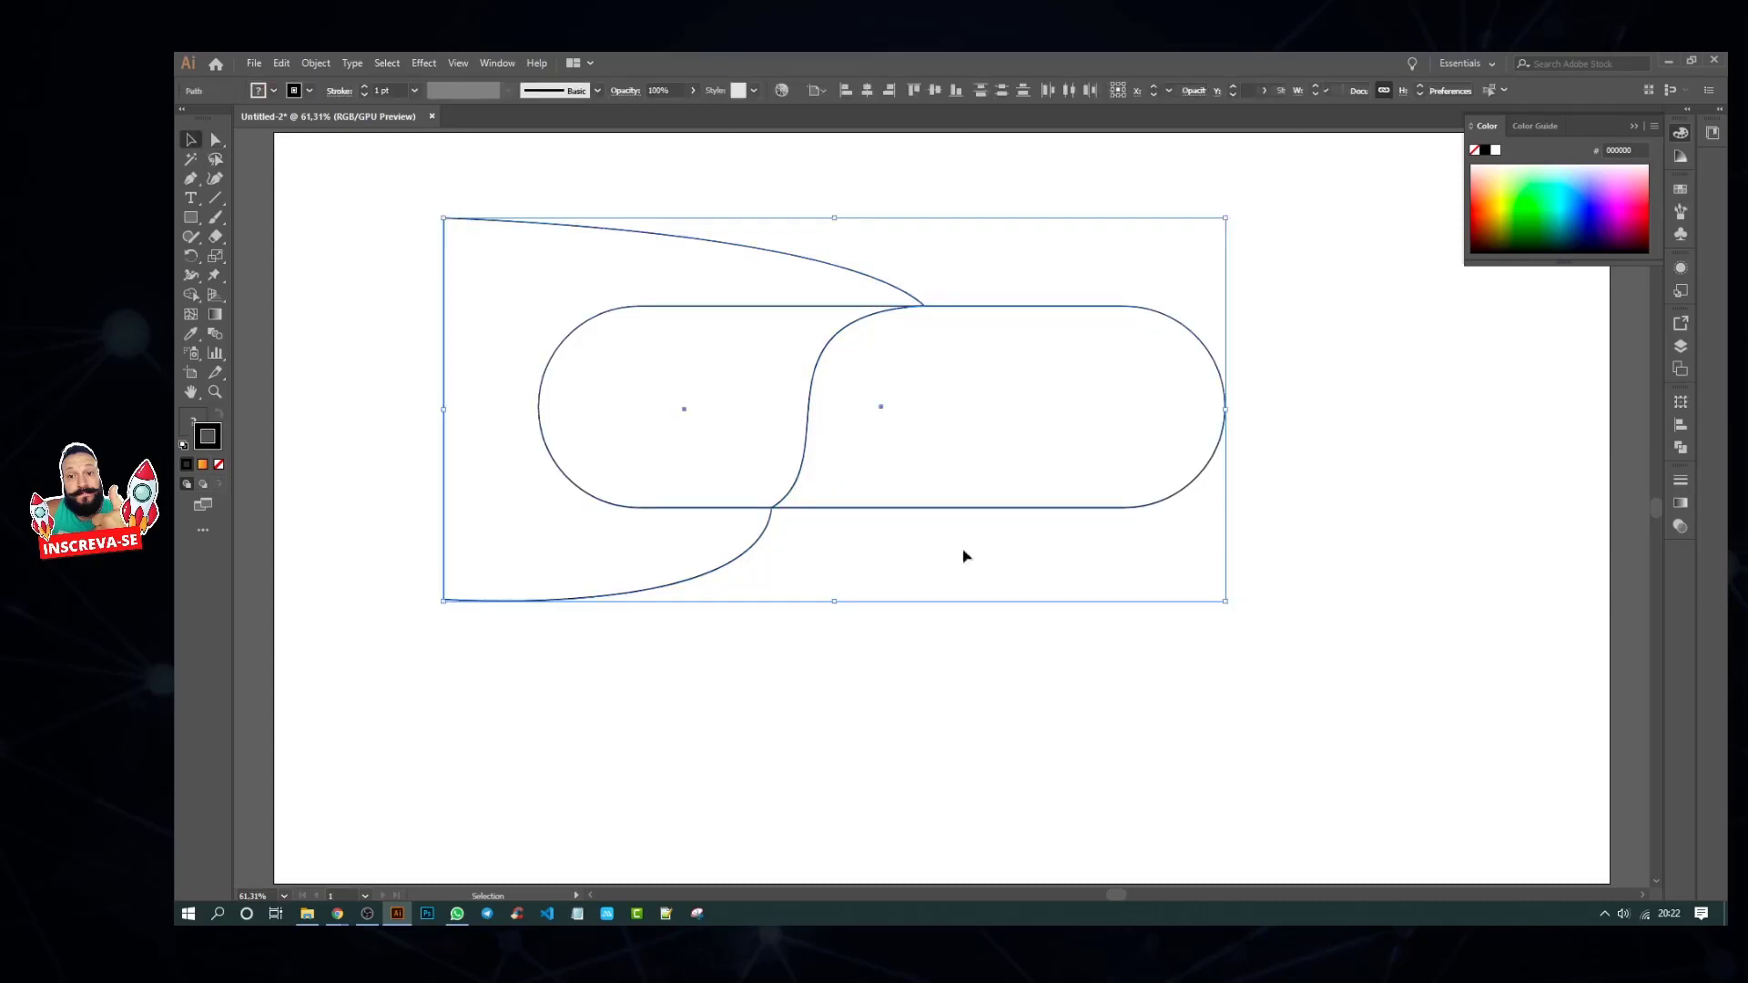
left_click(190, 294)
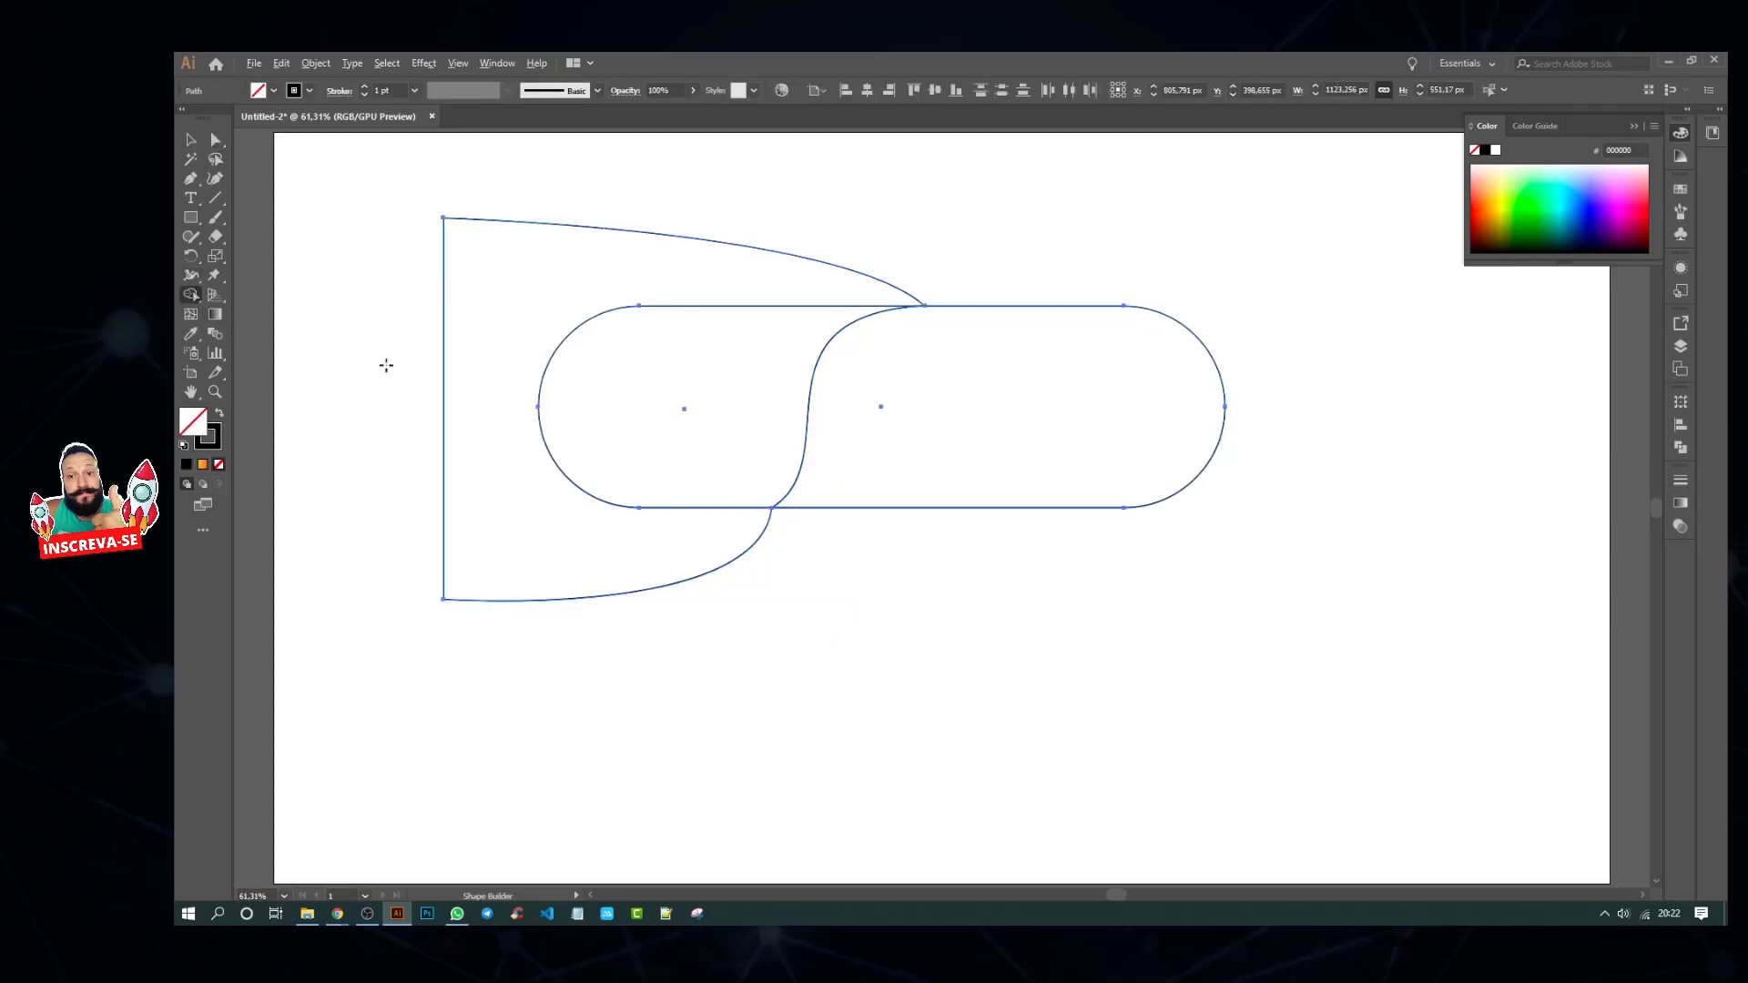
left_click(523, 406, "alt")
Step: Select only the left S-curved half of the pill
double_click(191, 139)
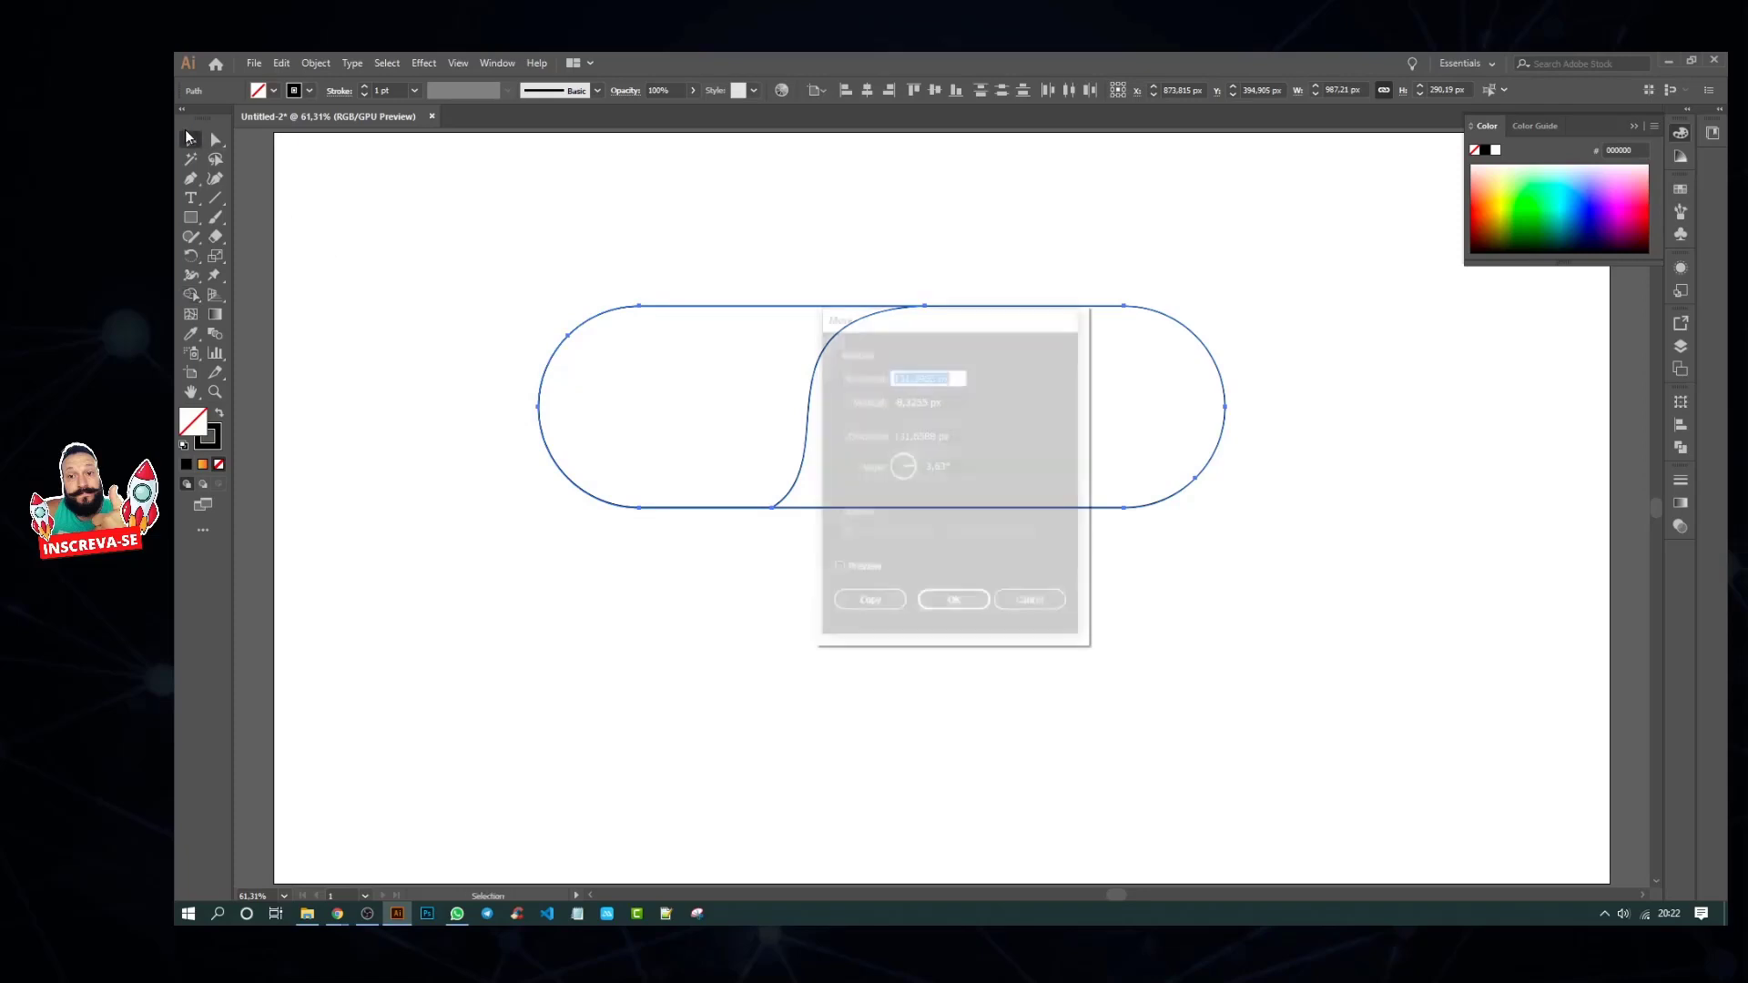
left_click(1054, 601)
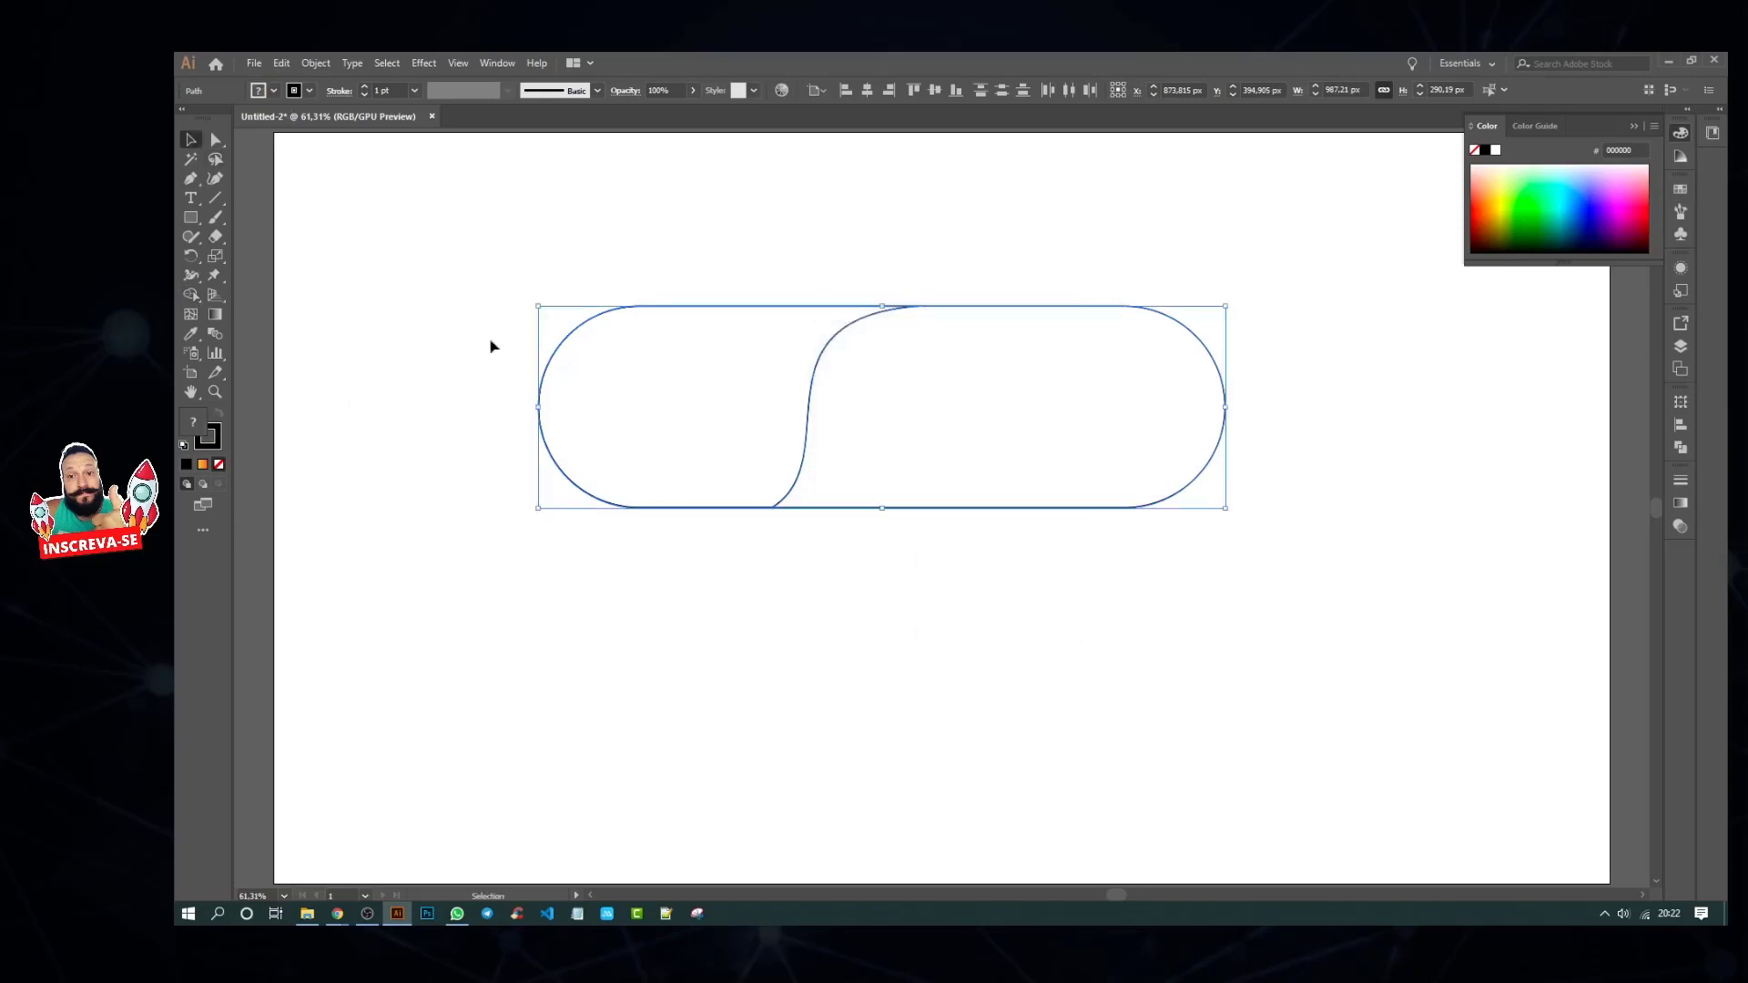
left_click(714, 479)
left_click(797, 498)
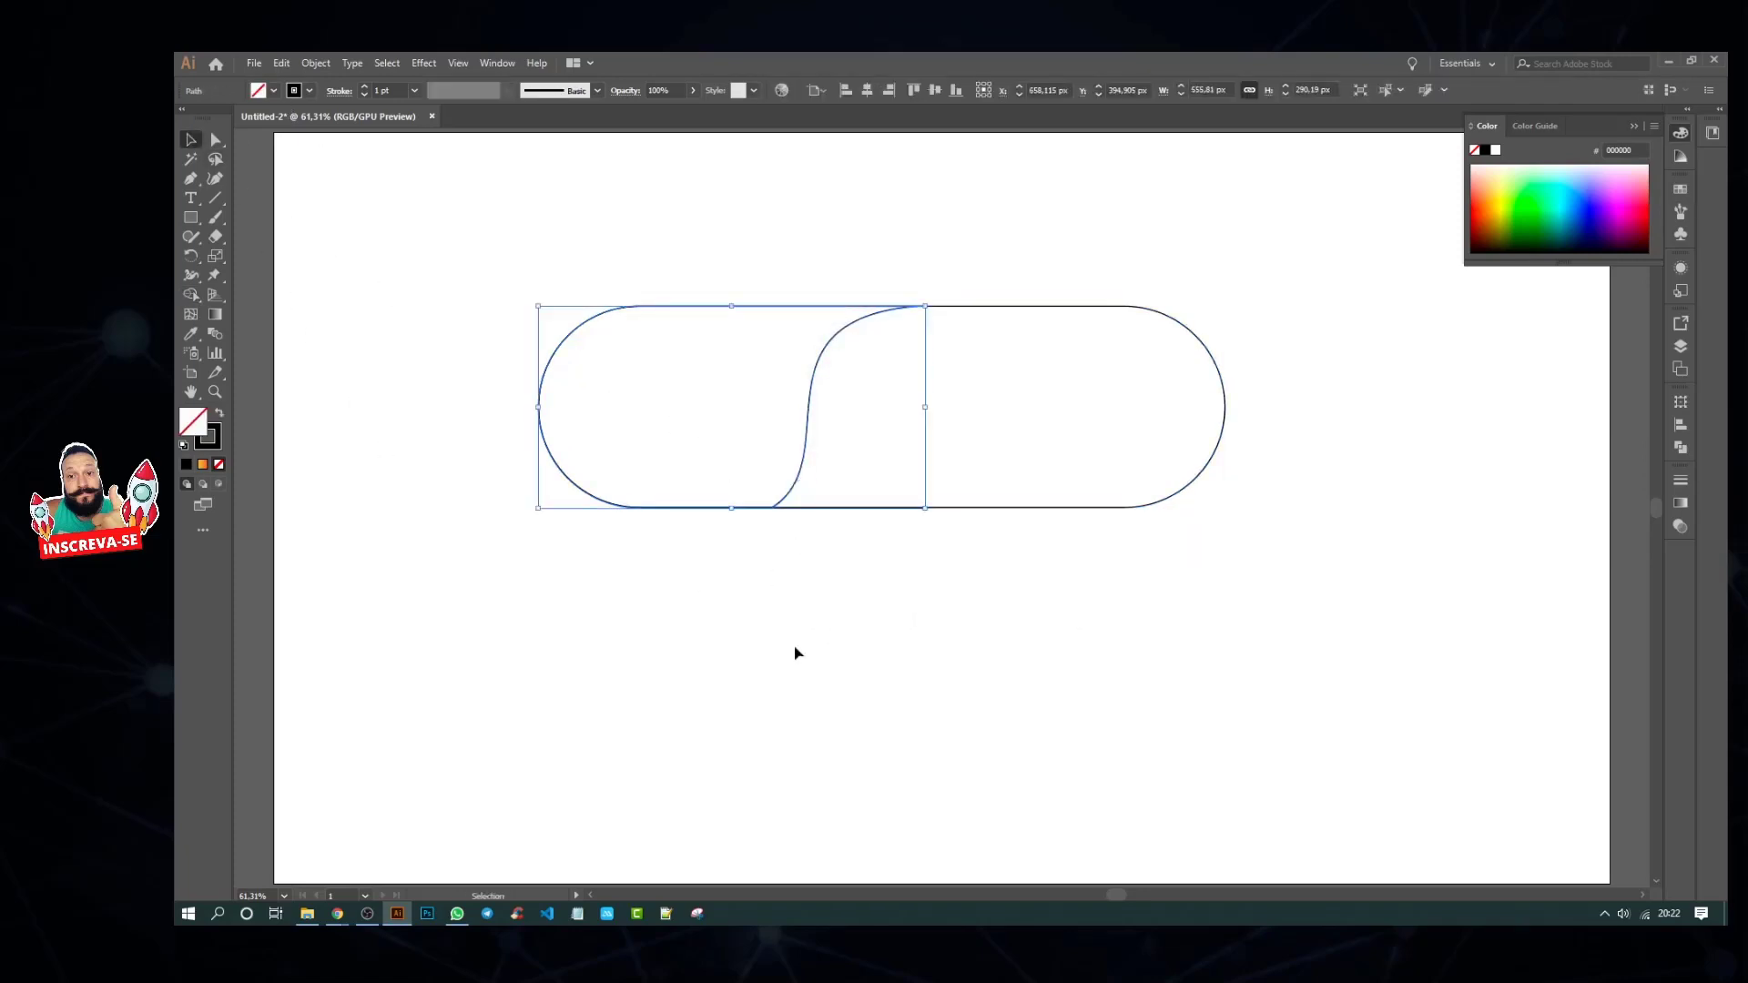
left_click(1021, 701)
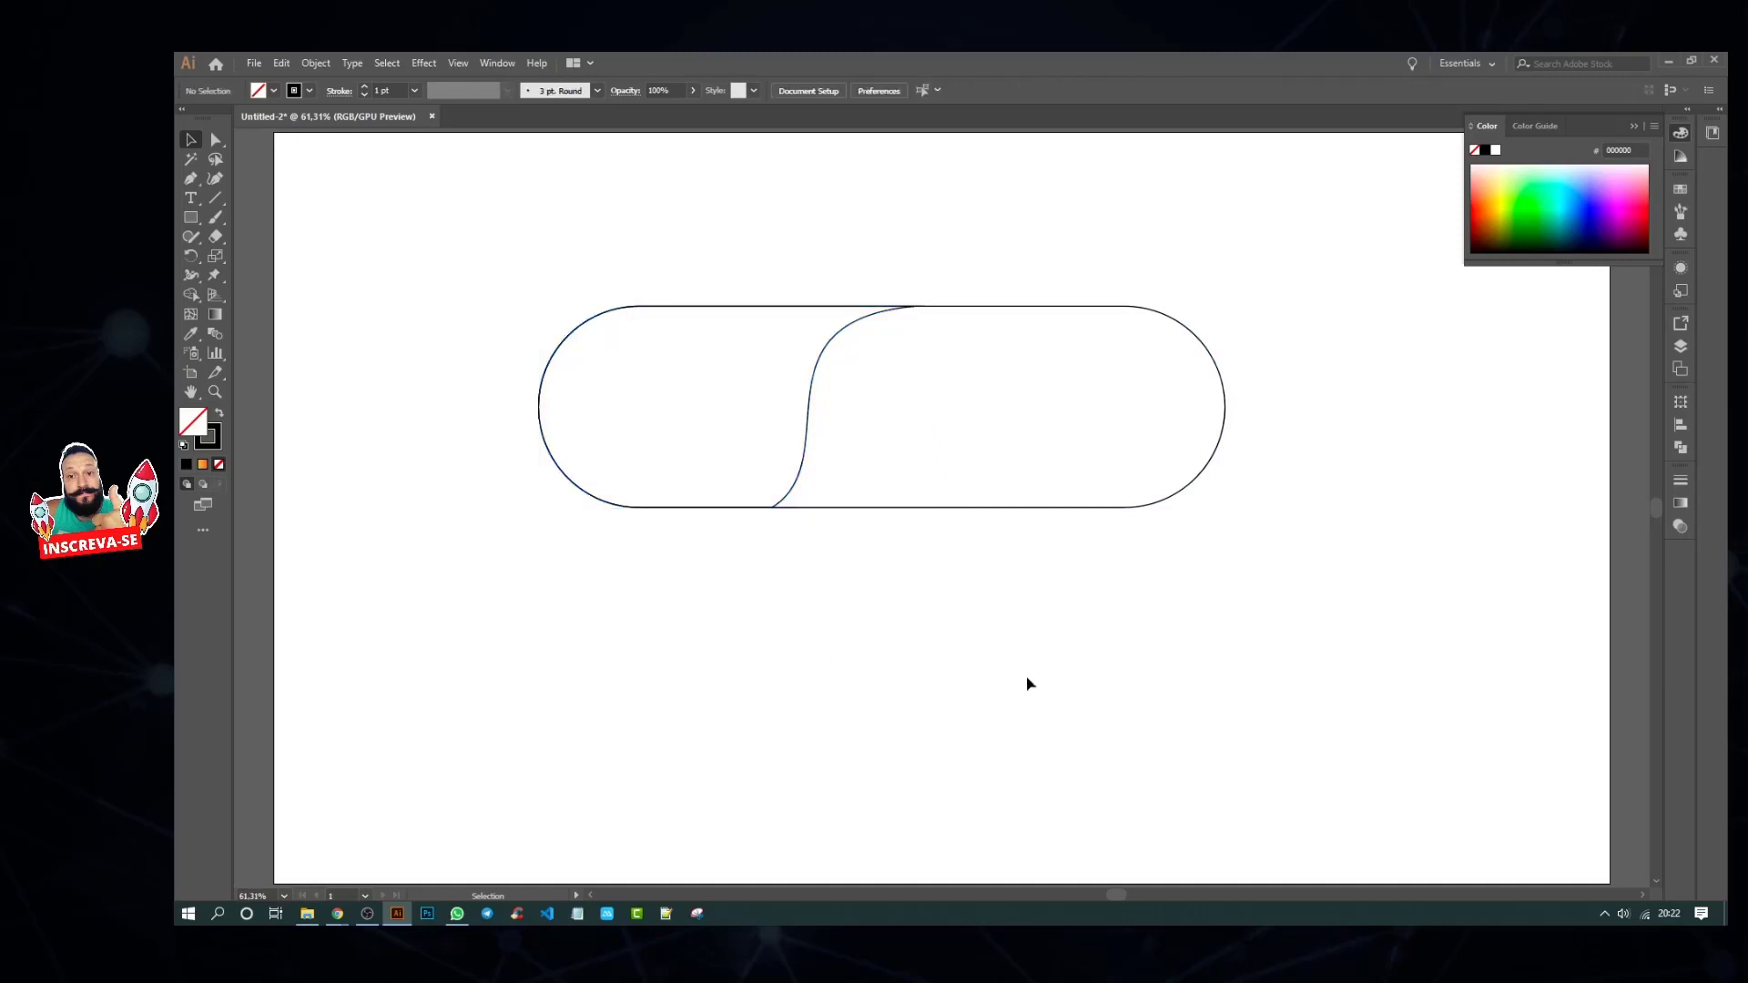
left_click(801, 466)
left_click(801, 467)
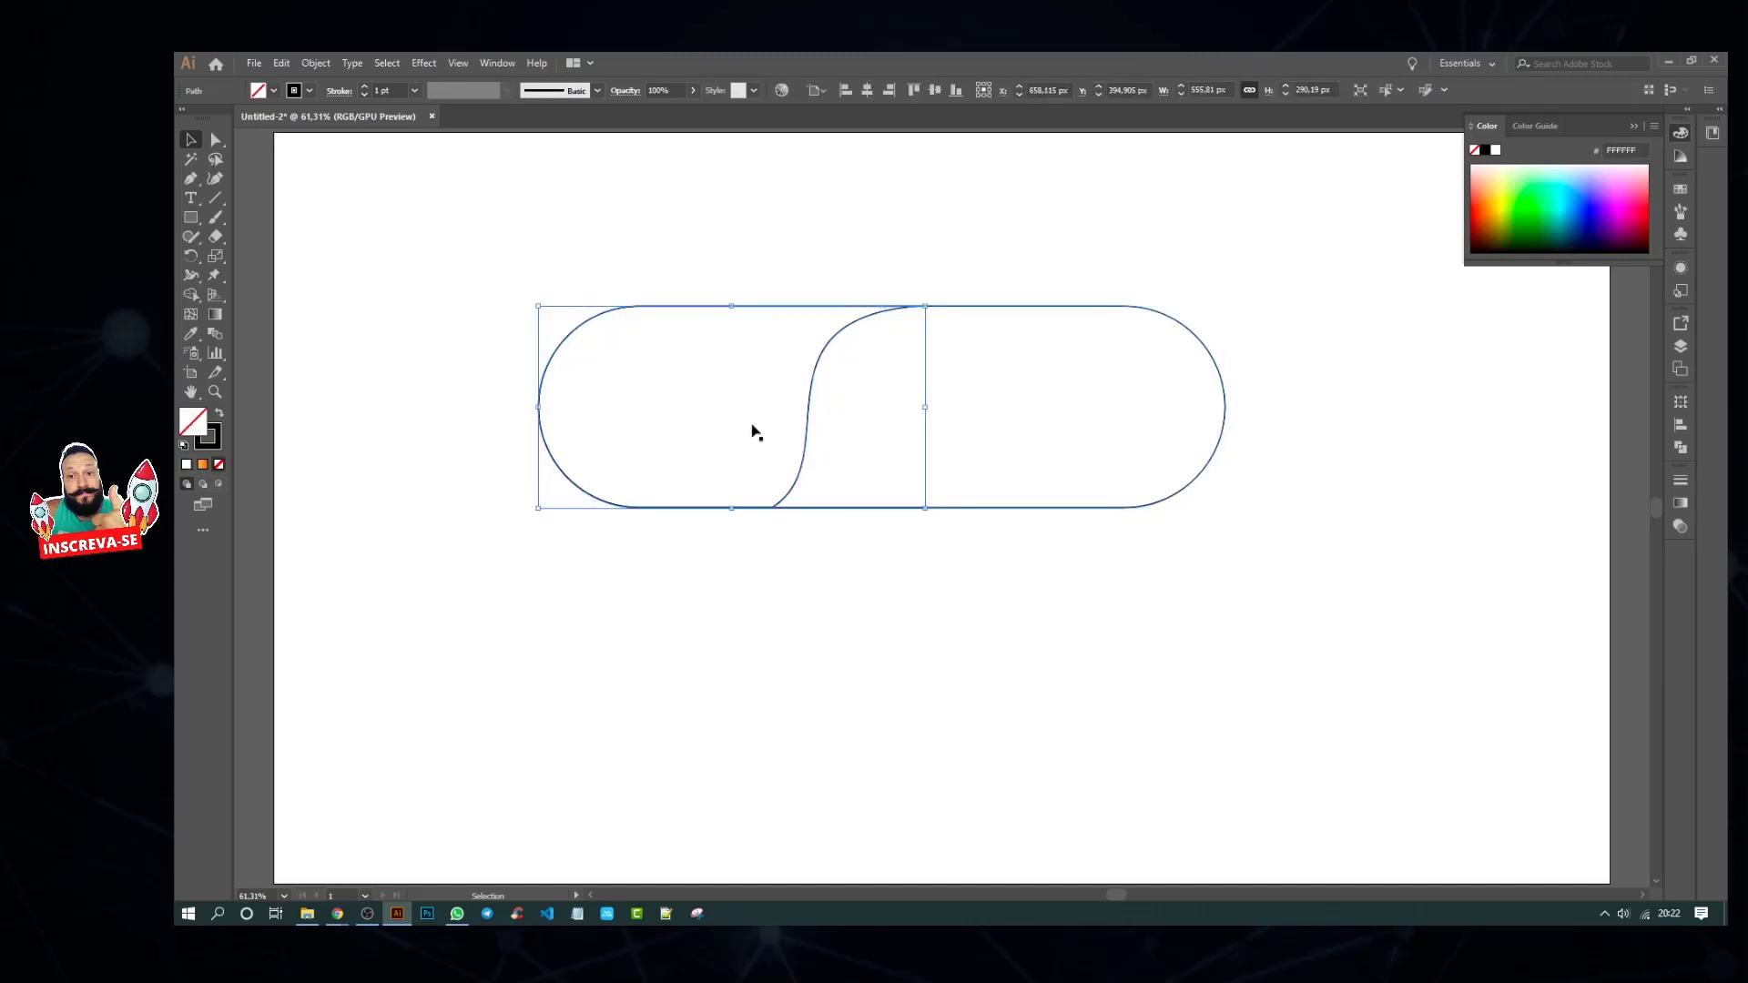
Step: Give the left half a horizontal orange gradient with no outline
left_click(1680, 503)
left_click(1562, 596)
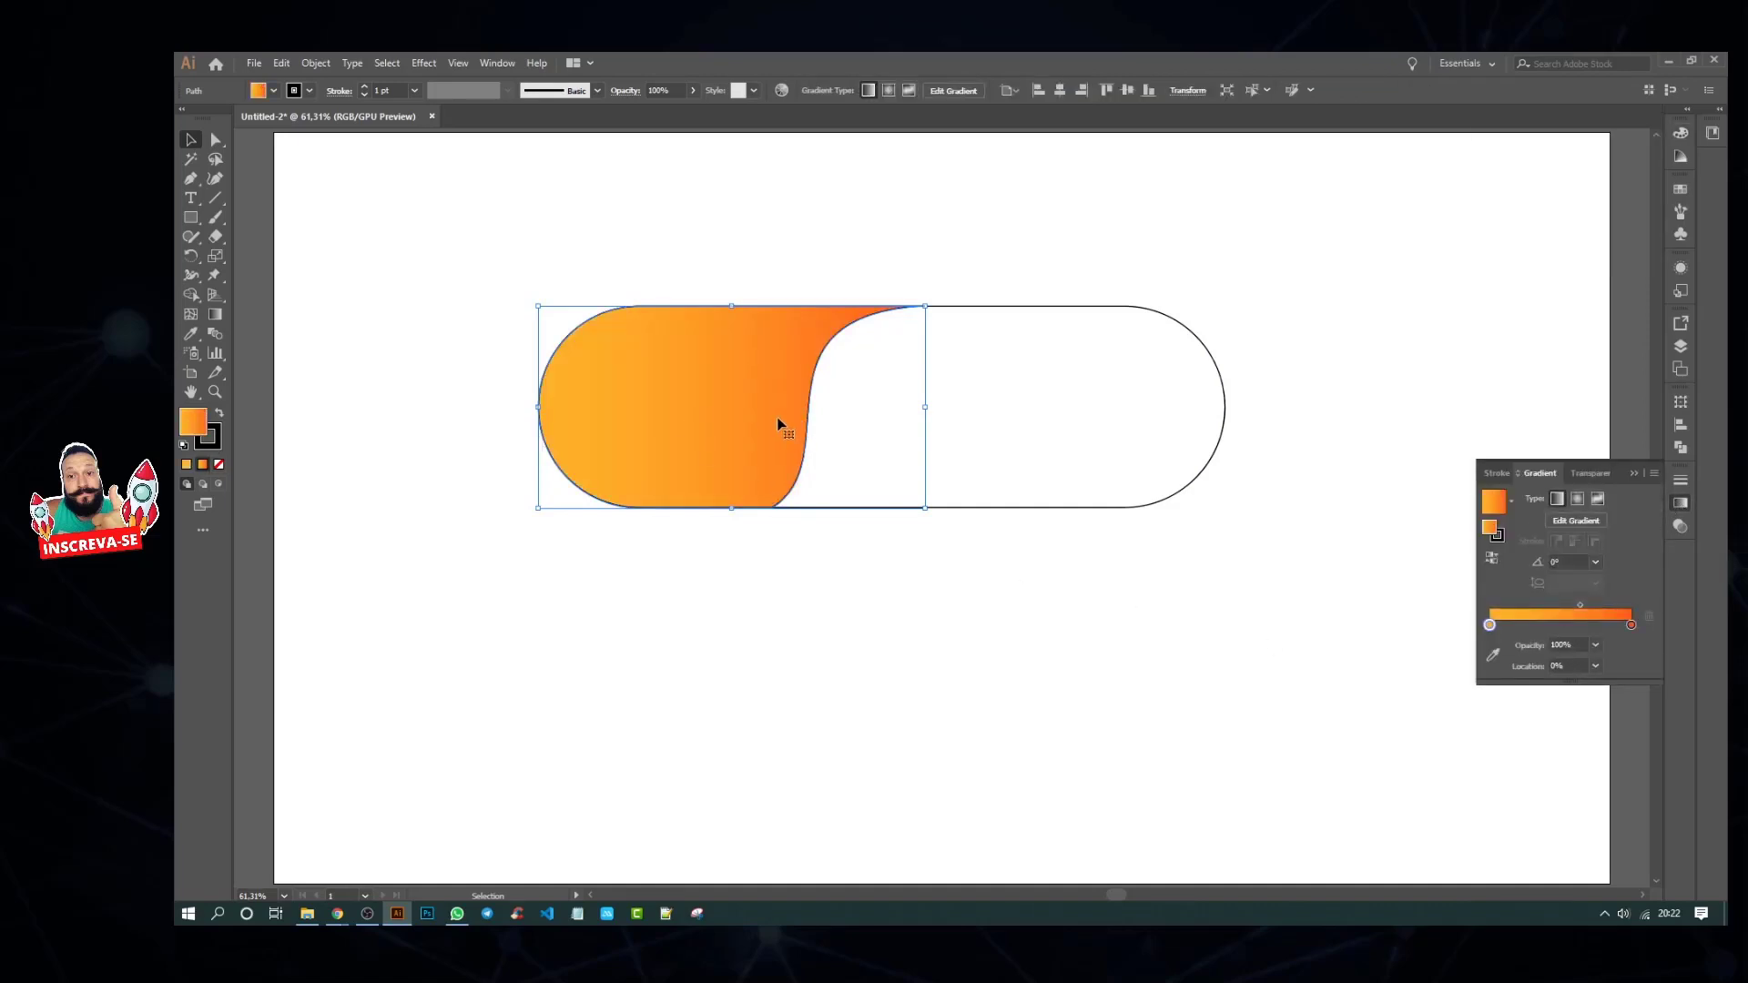
key("g")
left_click_drag(498, 391, 856, 397)
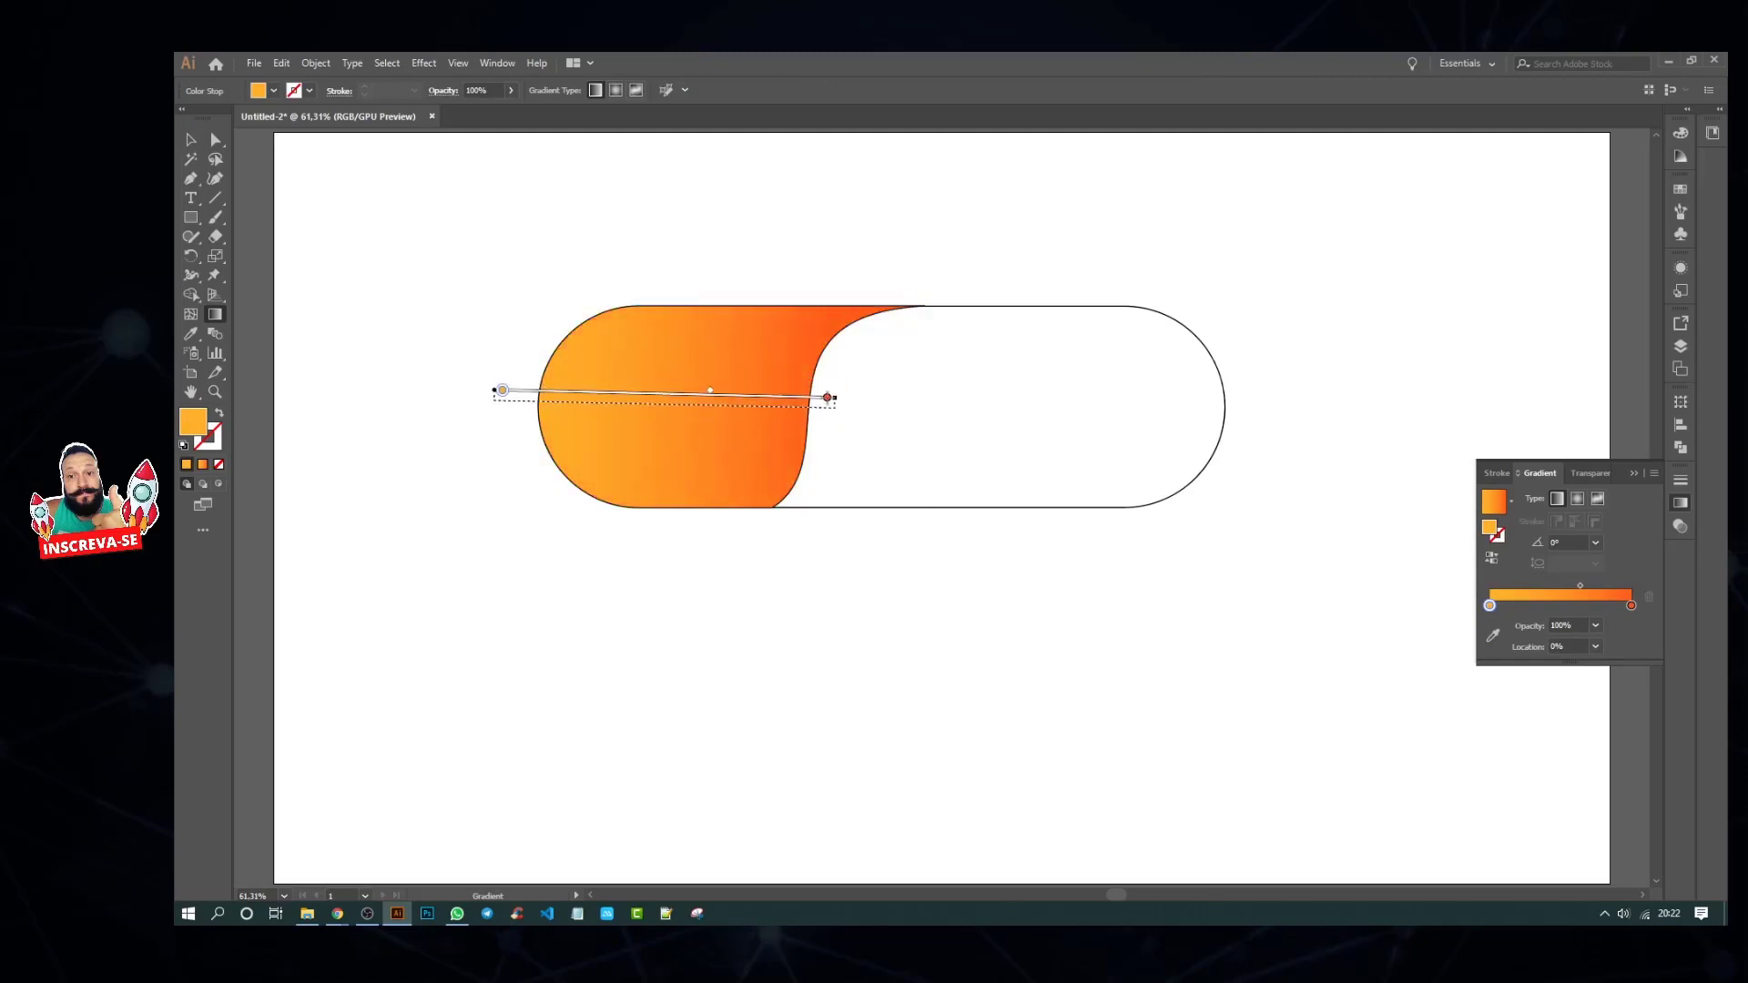
key("v")
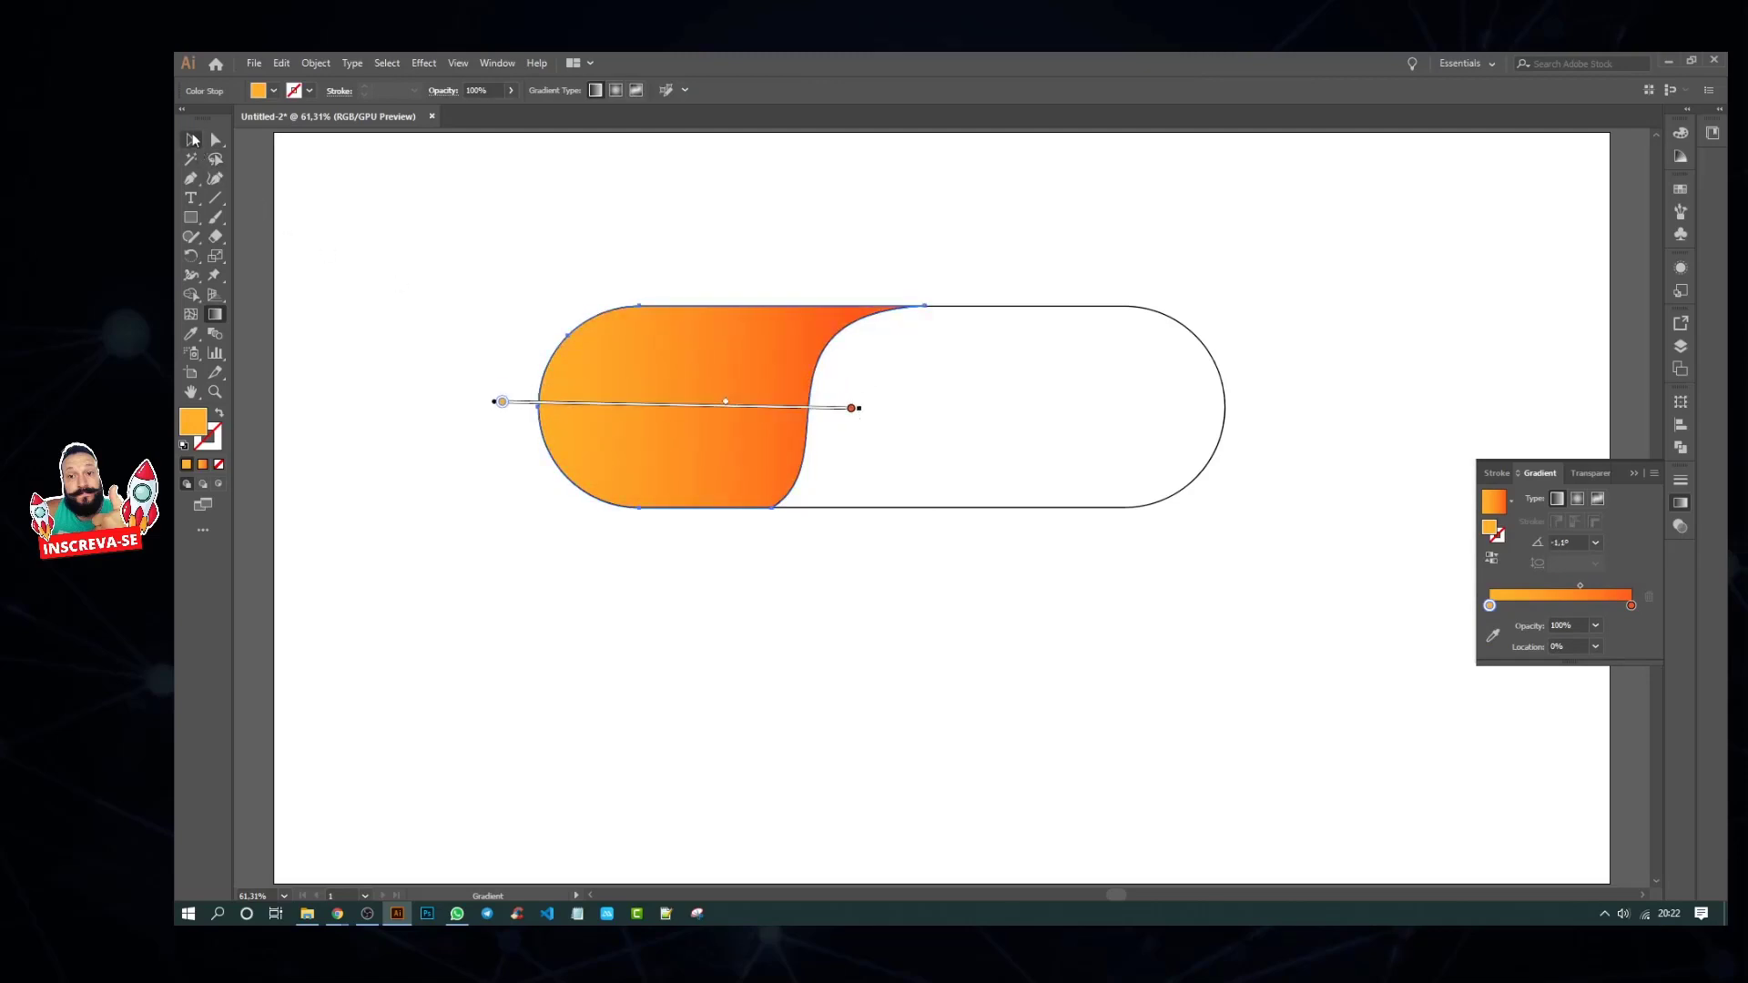
left_click(440, 285)
left_click(712, 452)
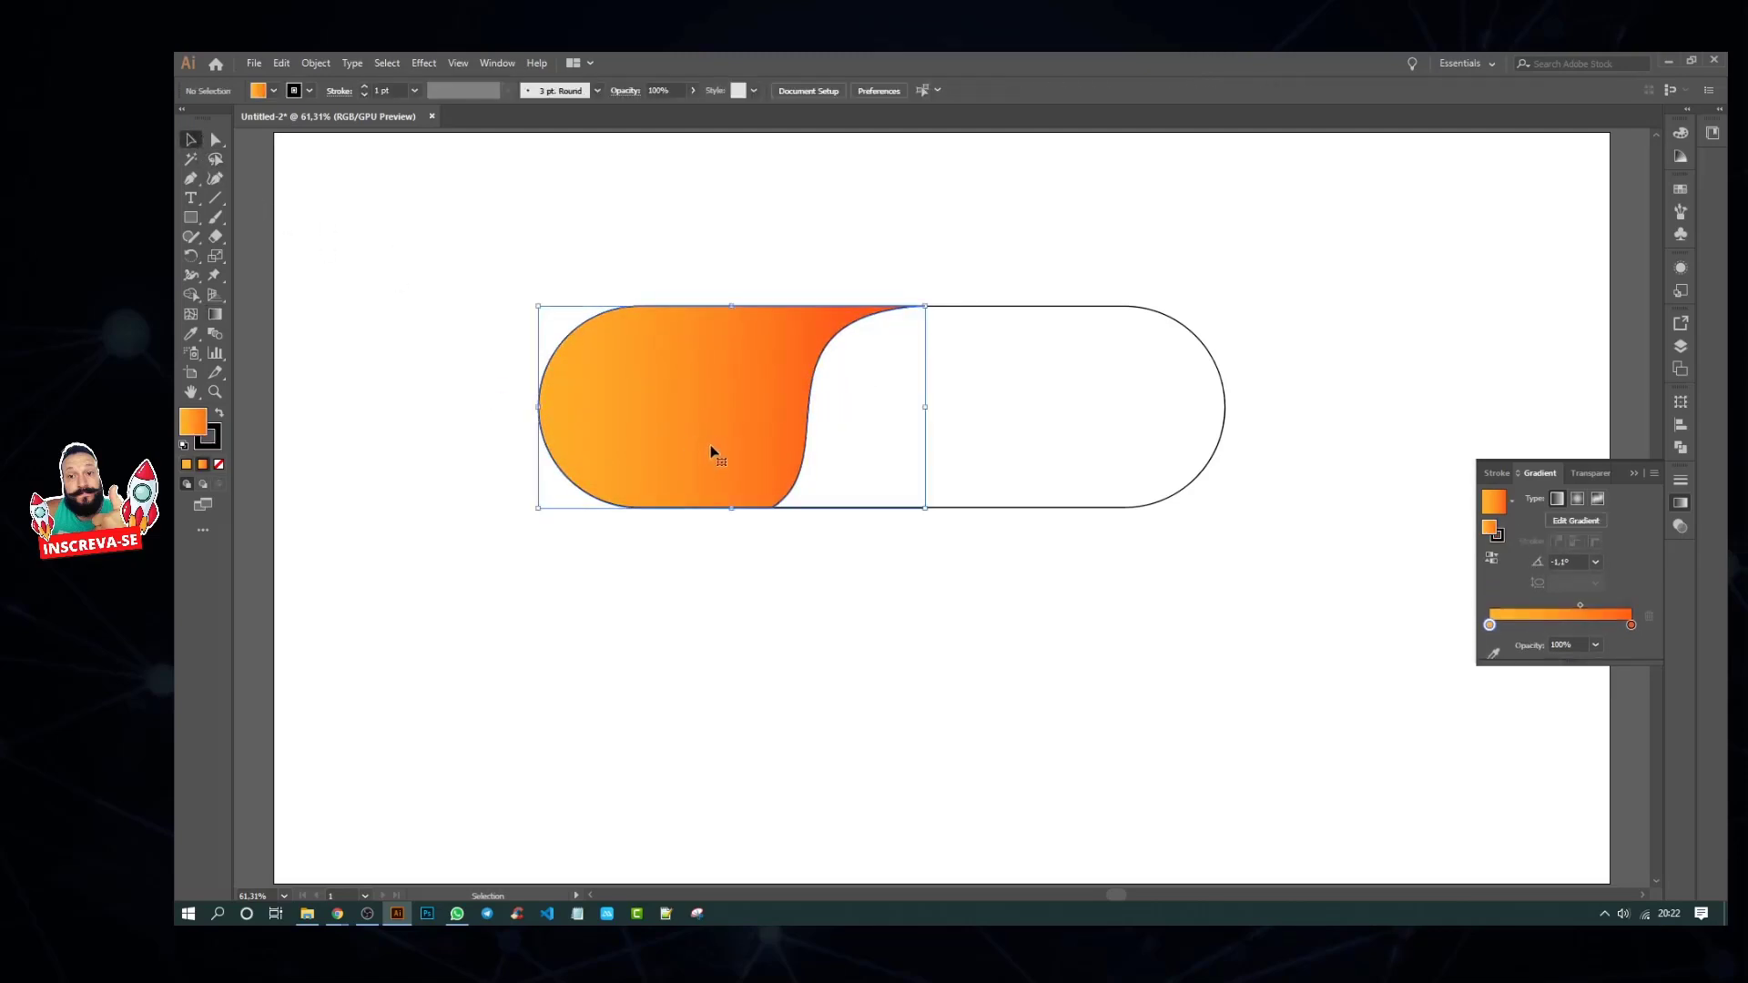
left_click(219, 445)
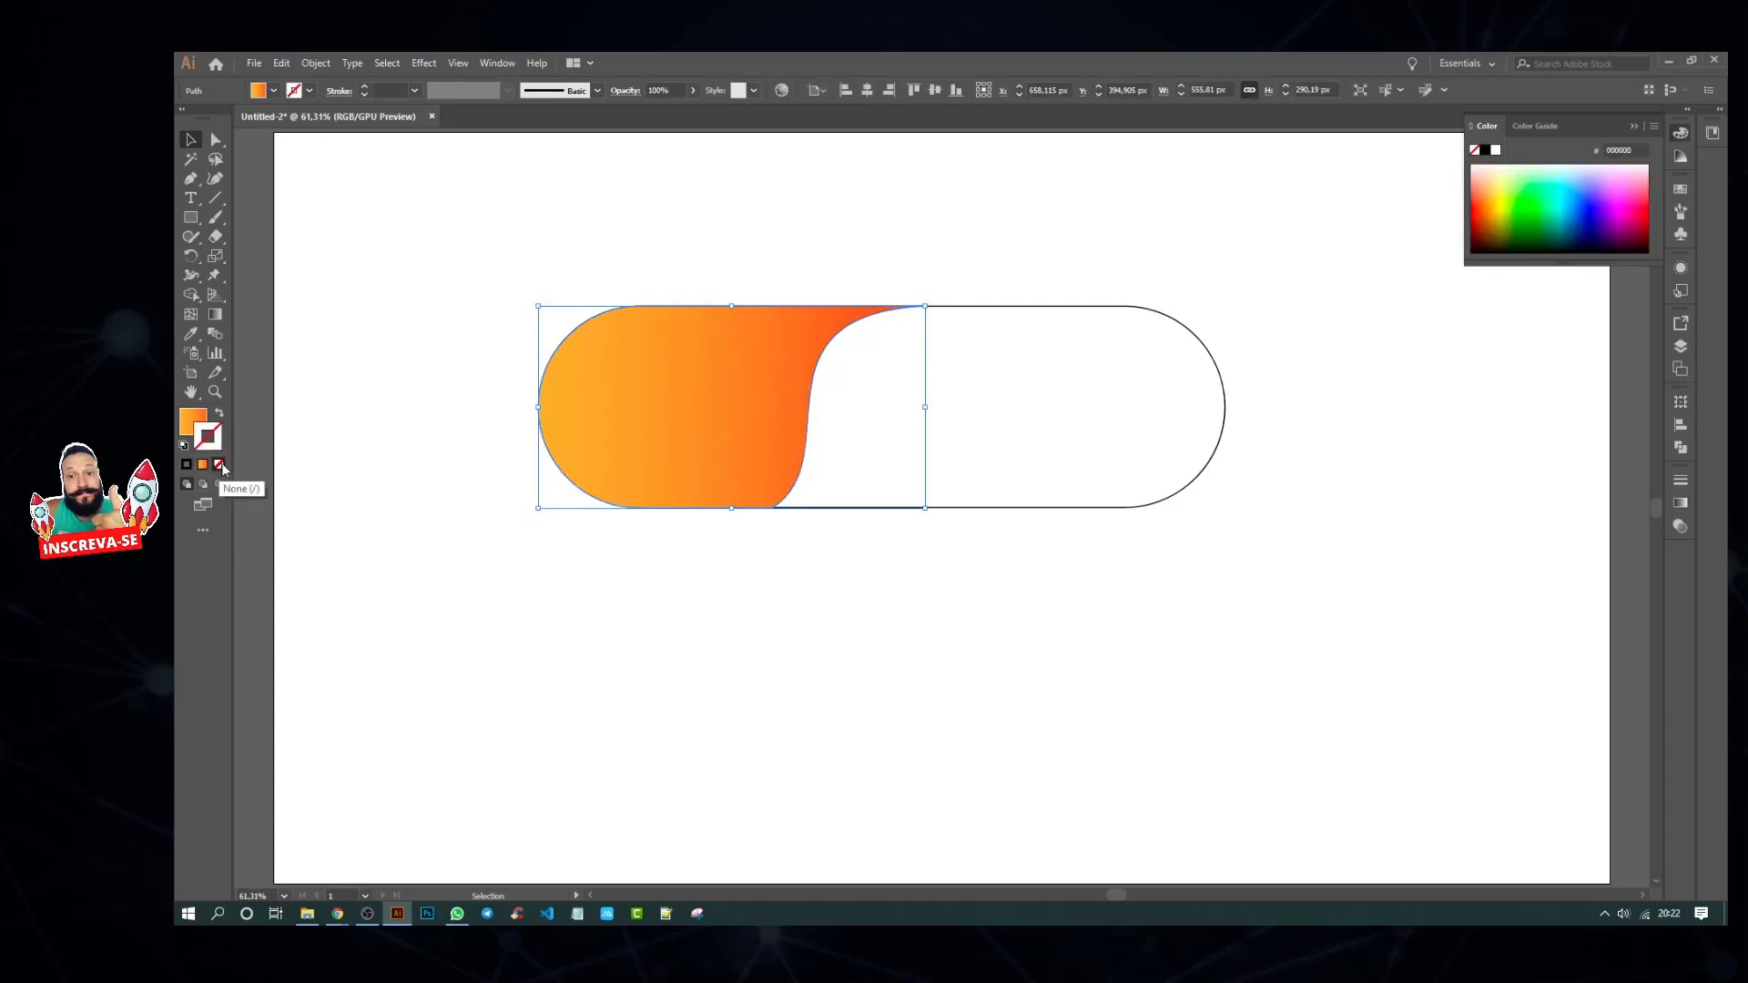
left_click(219, 465)
left_click(402, 416)
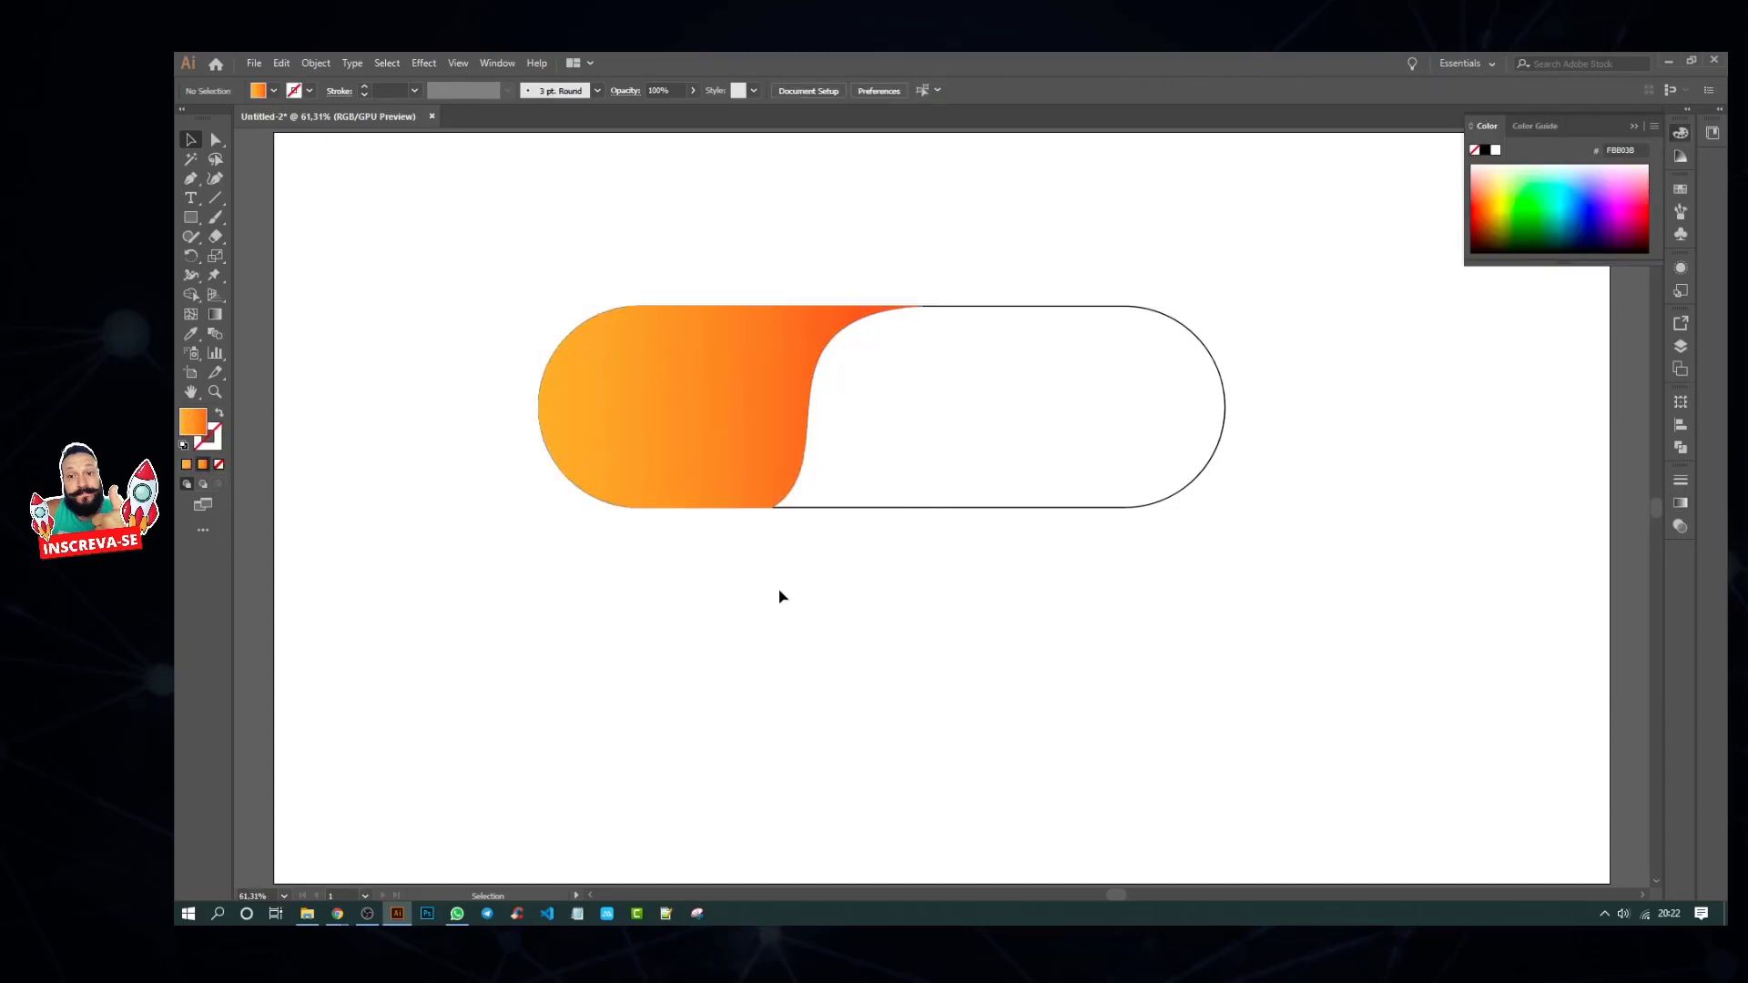
Step: Fill the rest of the pill dark grey 3F3F3F and nudge both pieces down-left
left_click(919, 508)
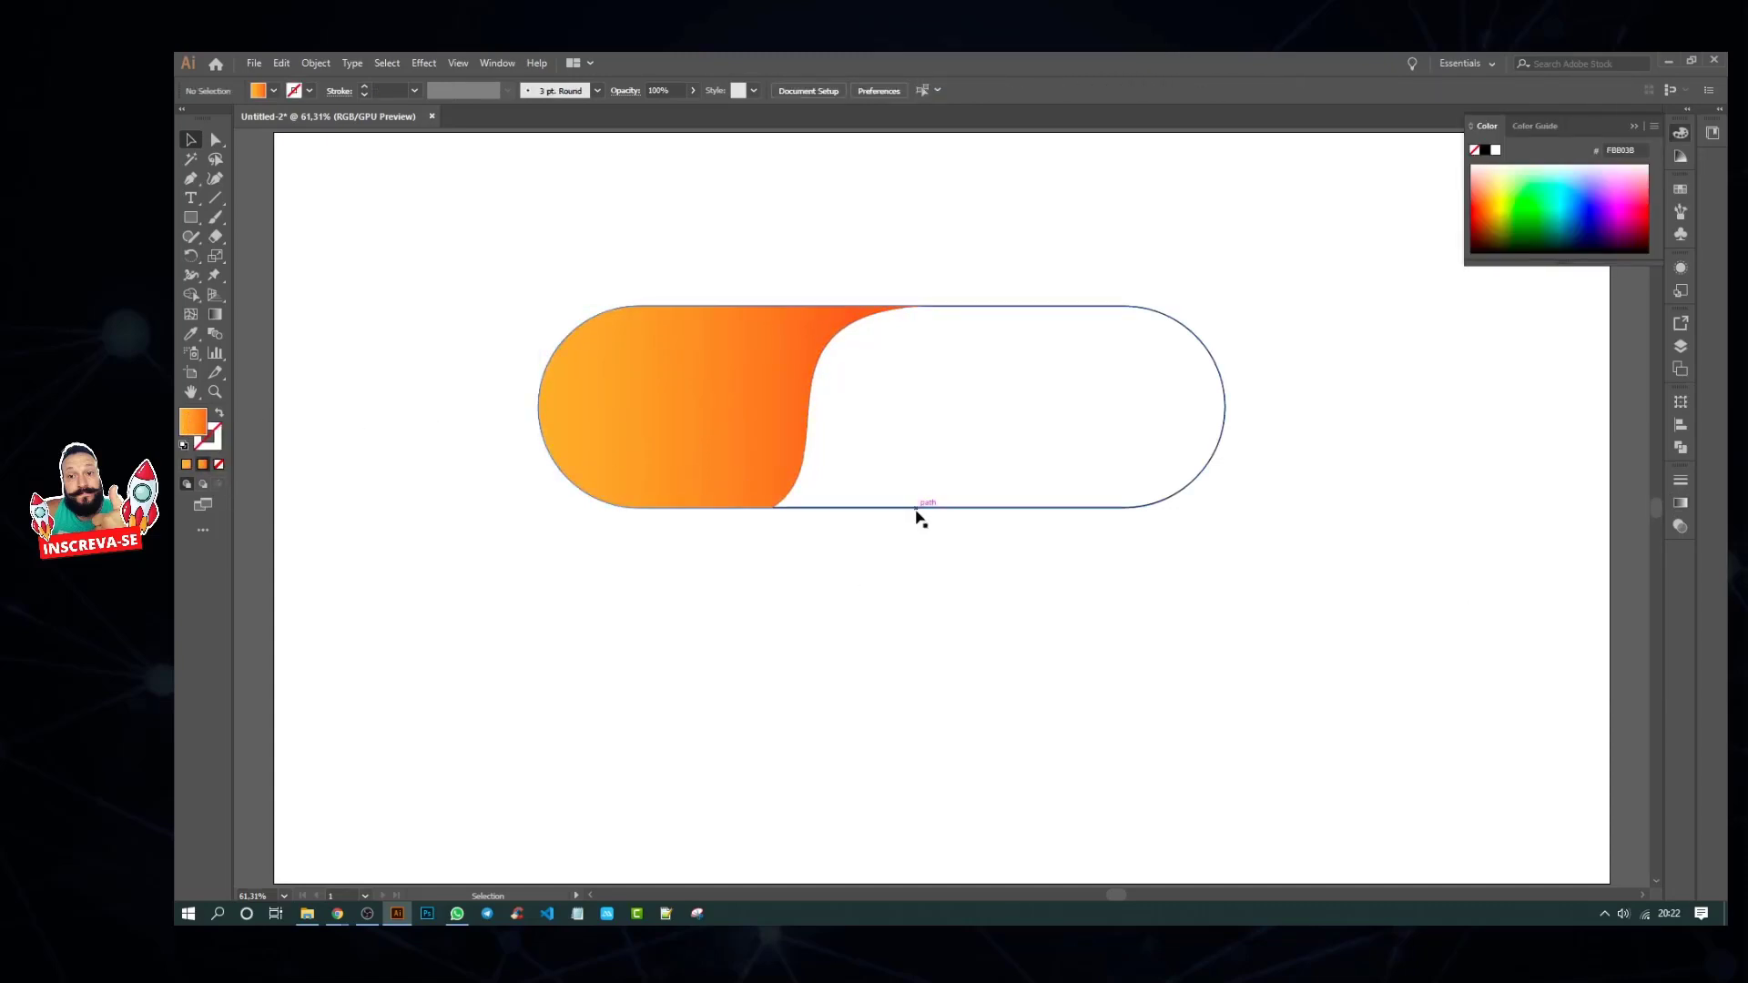
double_click(193, 421)
left_click_drag(999, 418, 993, 410)
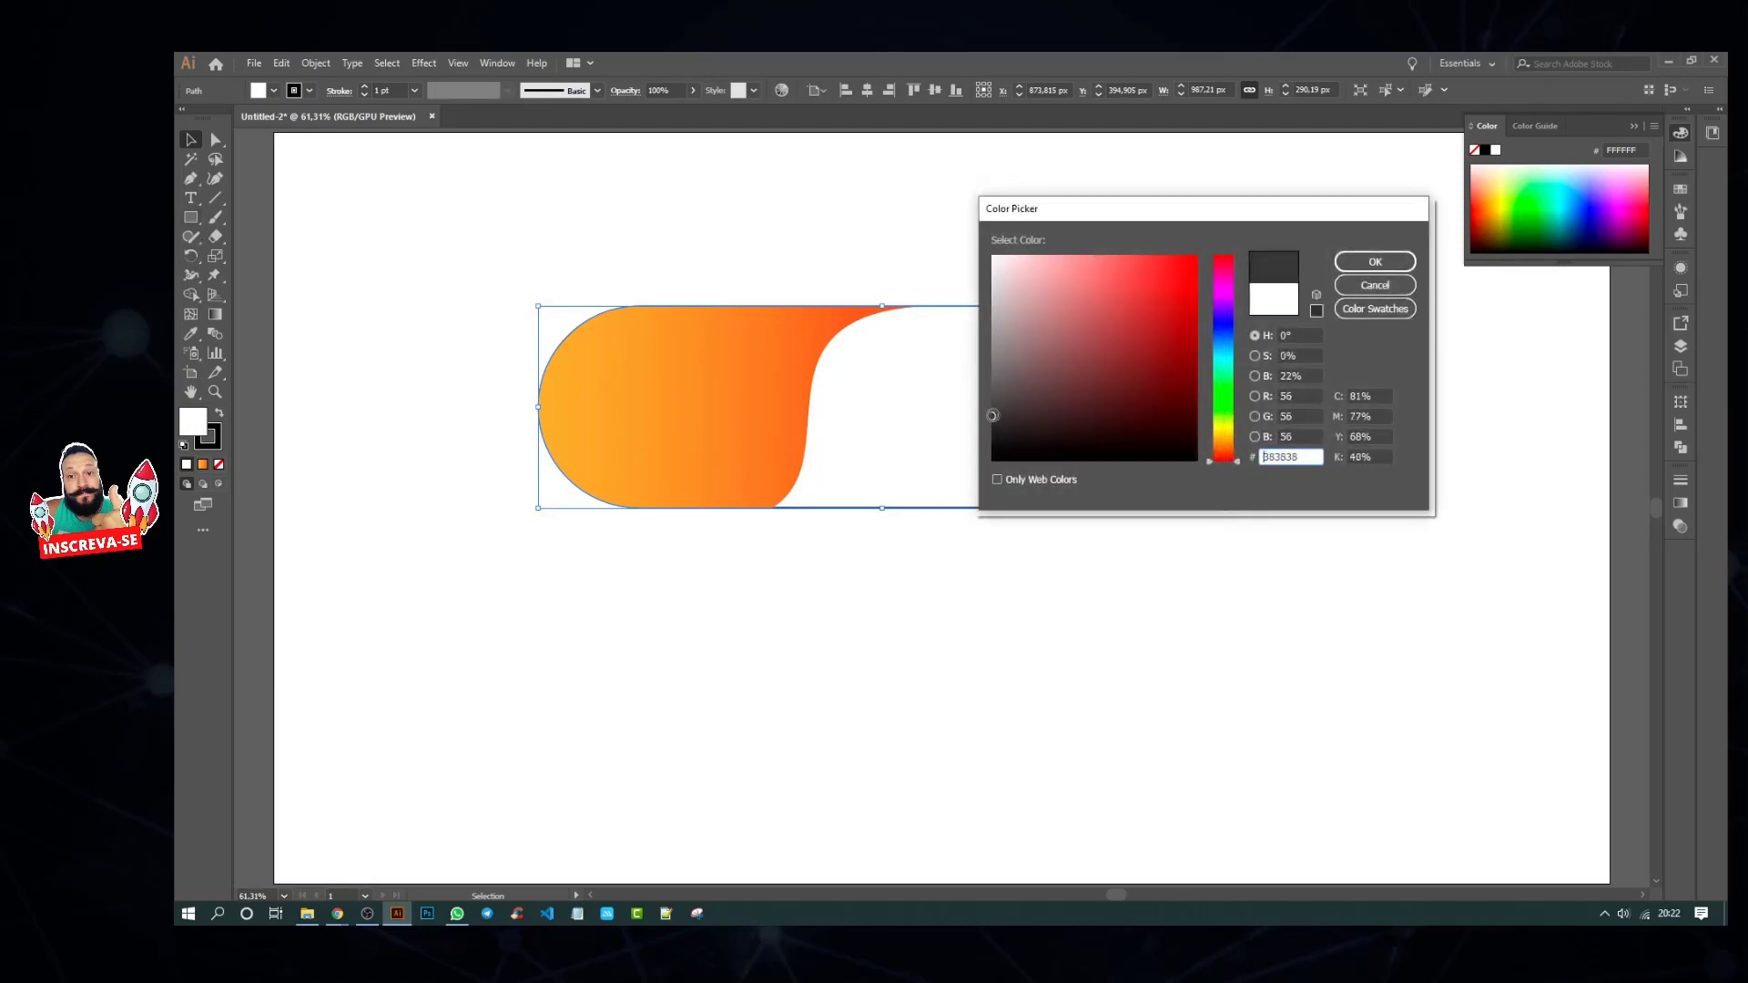
left_click(1375, 261)
left_click(1083, 669)
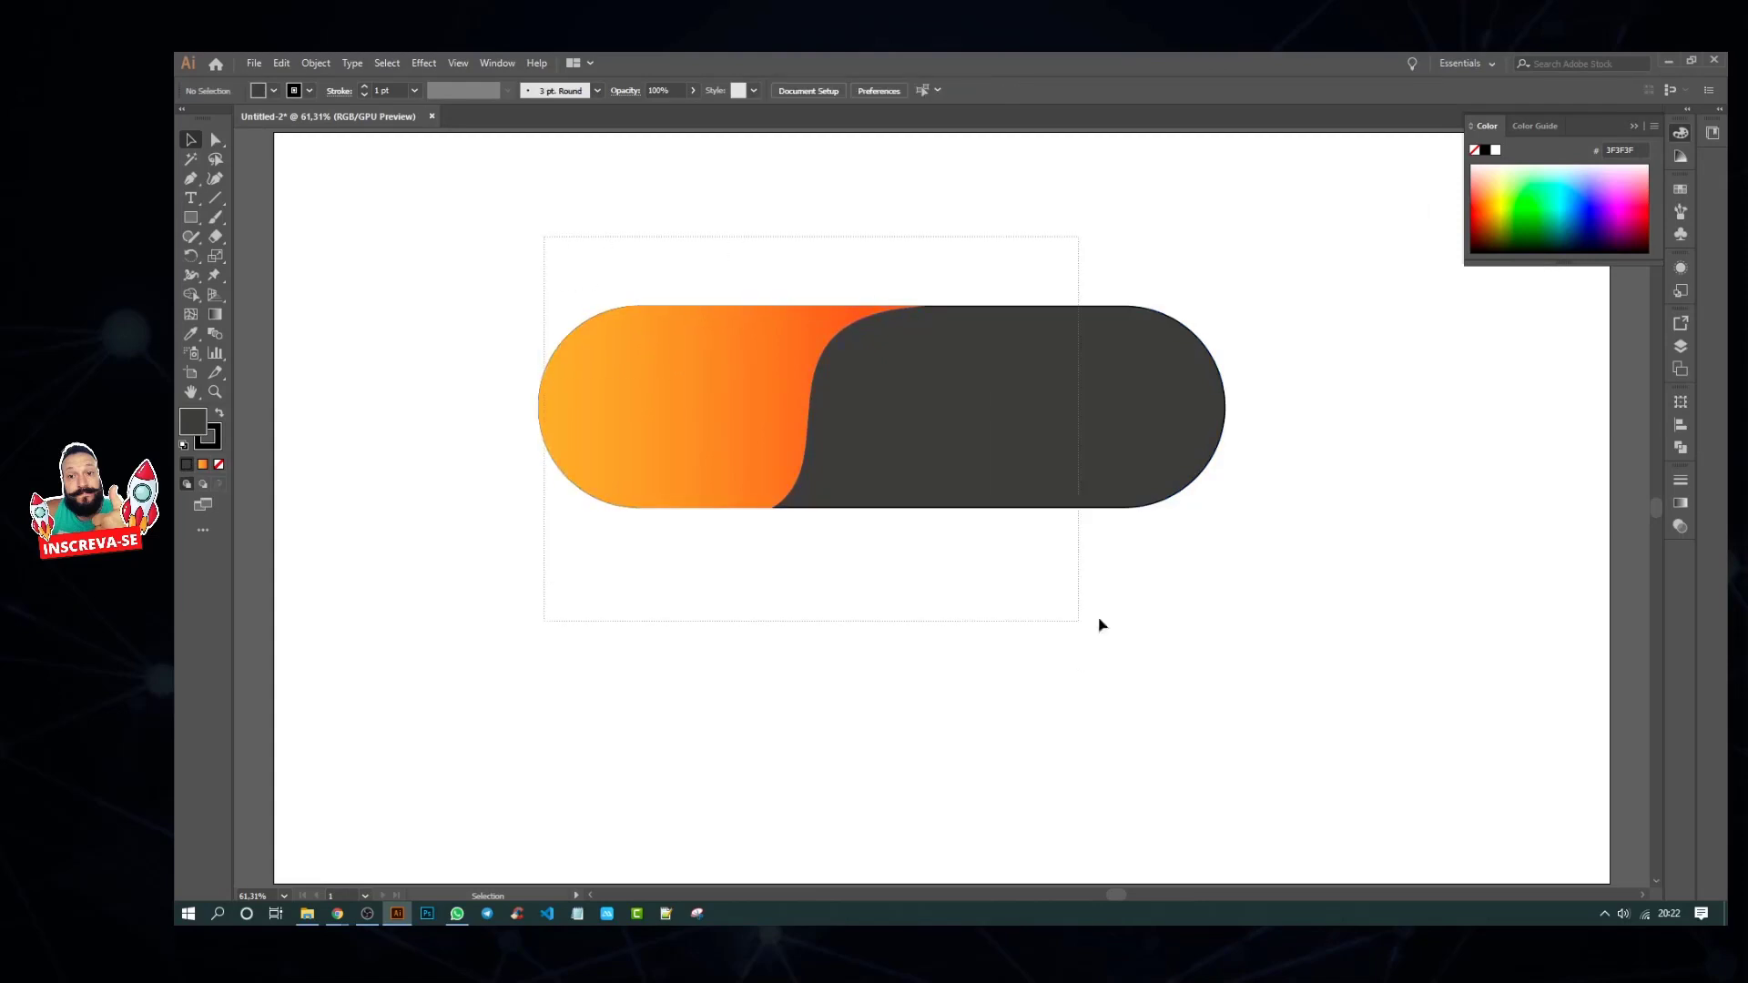
left_click_drag(543, 234, 1096, 616)
left_click_drag(1062, 483, 1038, 535)
left_click(1051, 699)
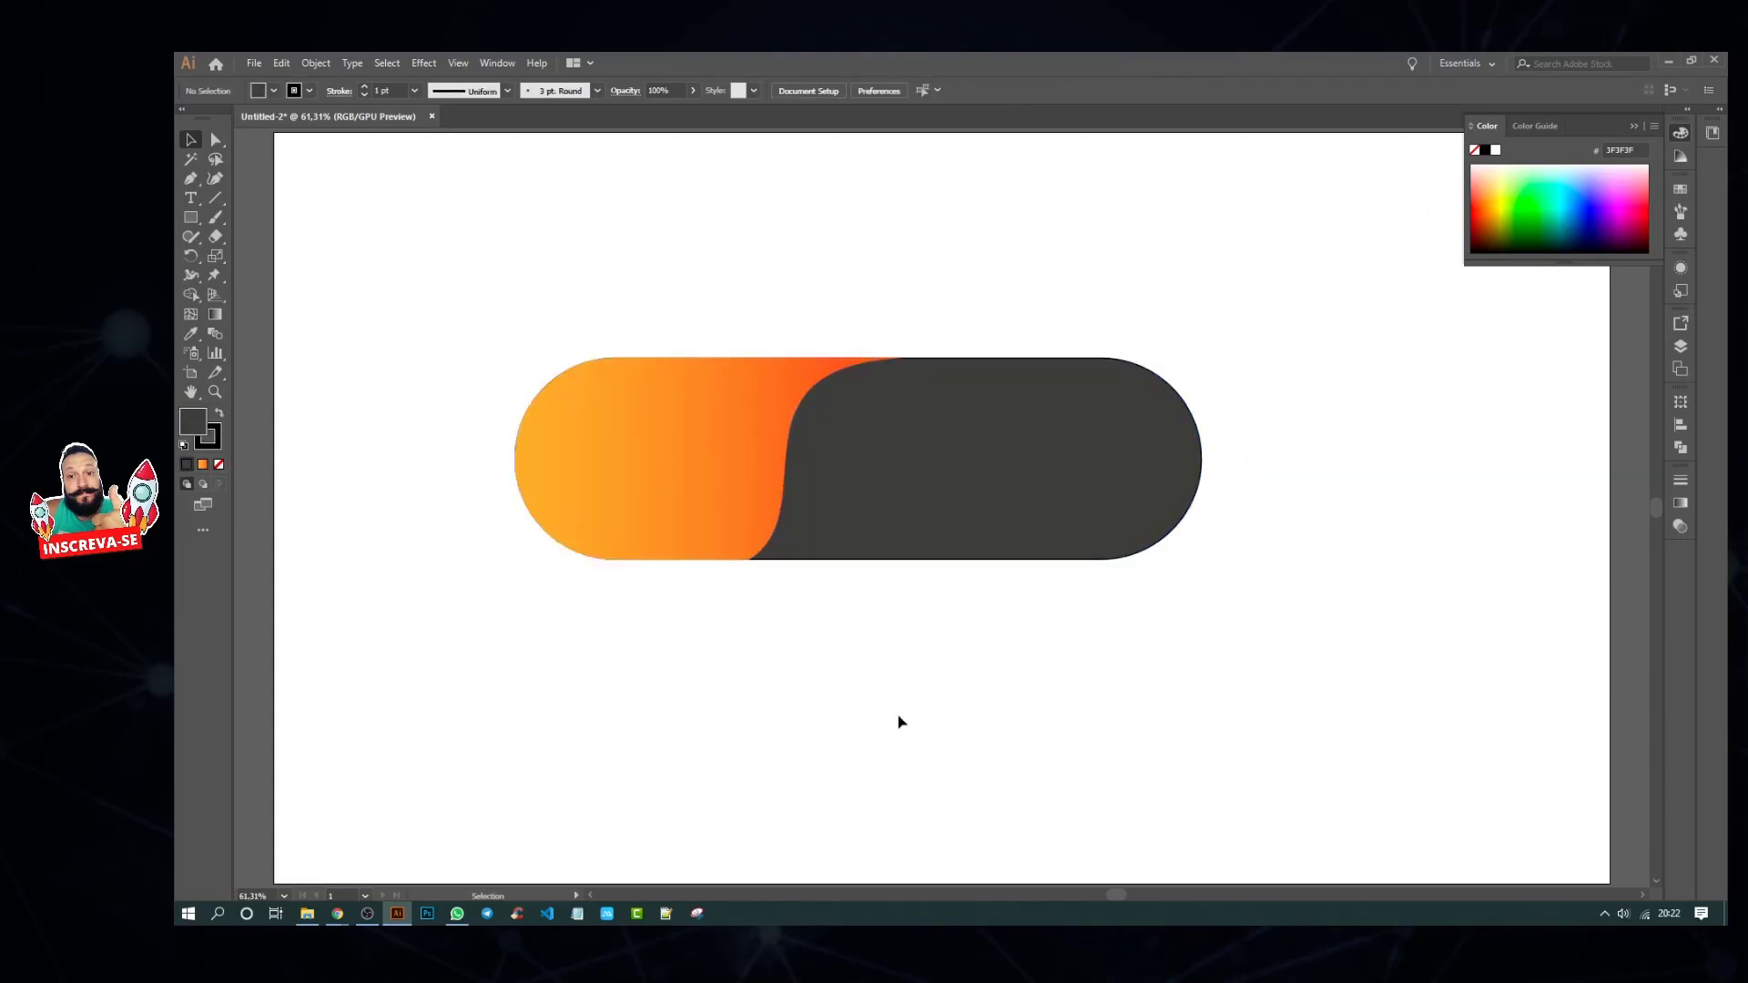
left_click(191, 219)
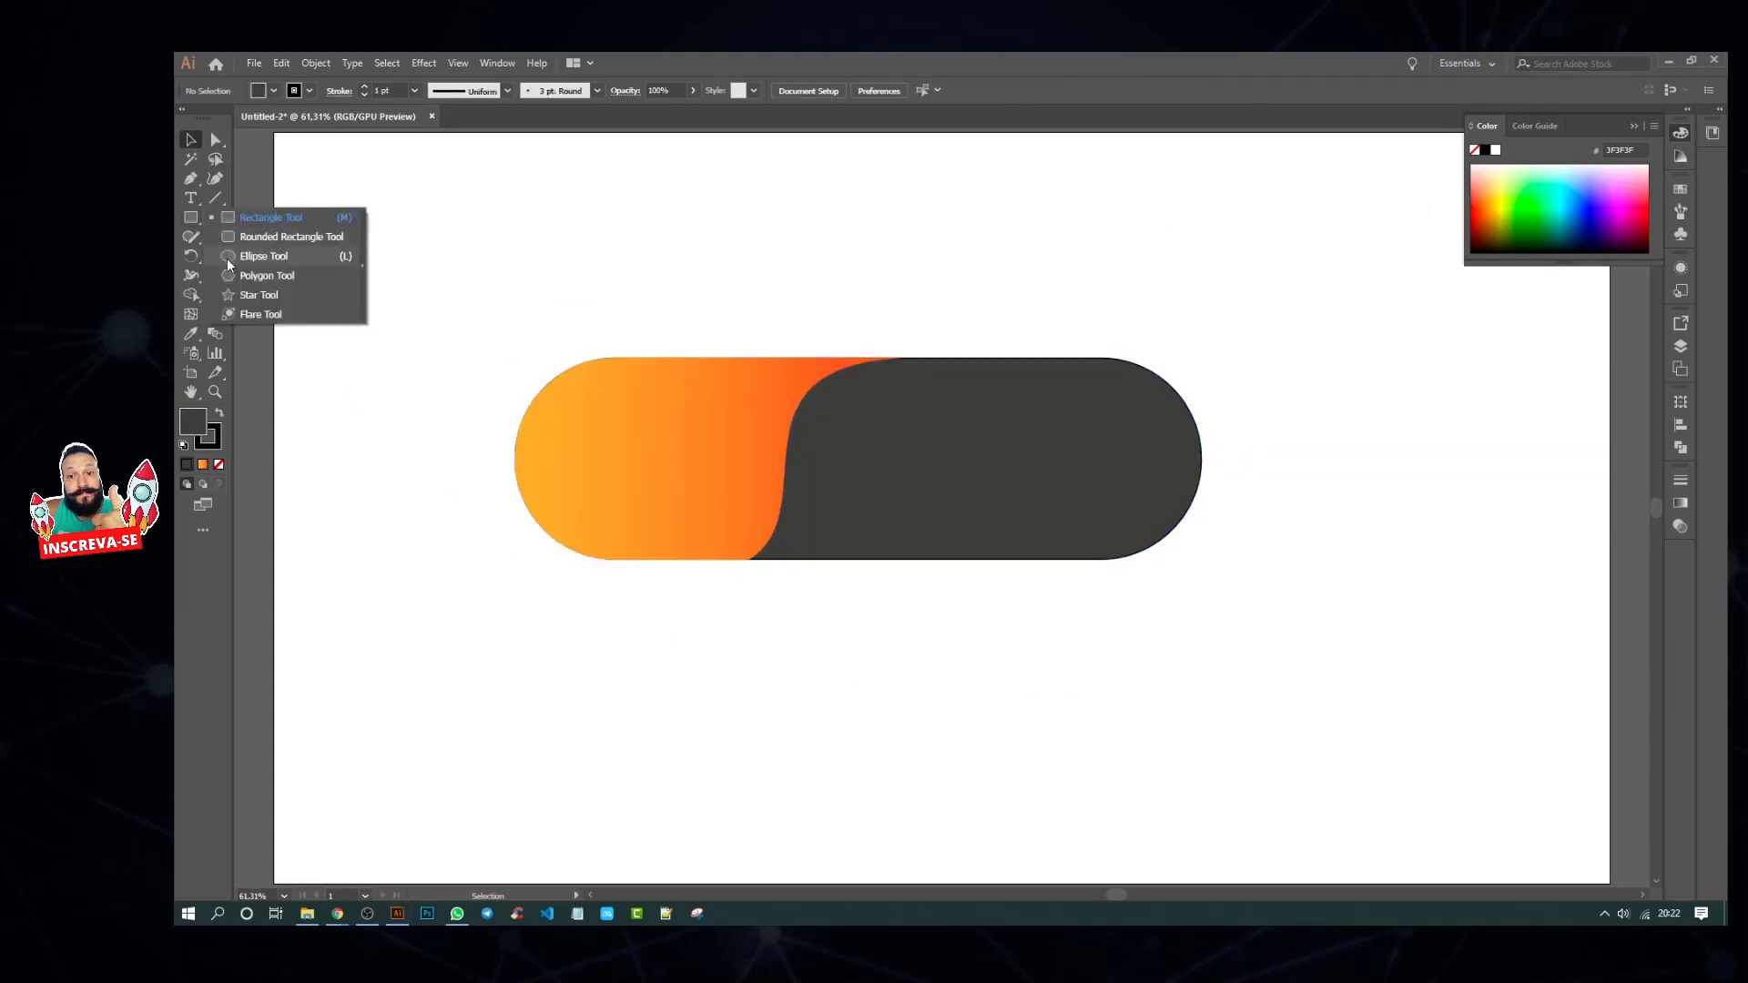
Step: Draw a circle of about 251 px and place it inside the orange end
left_click(289, 273)
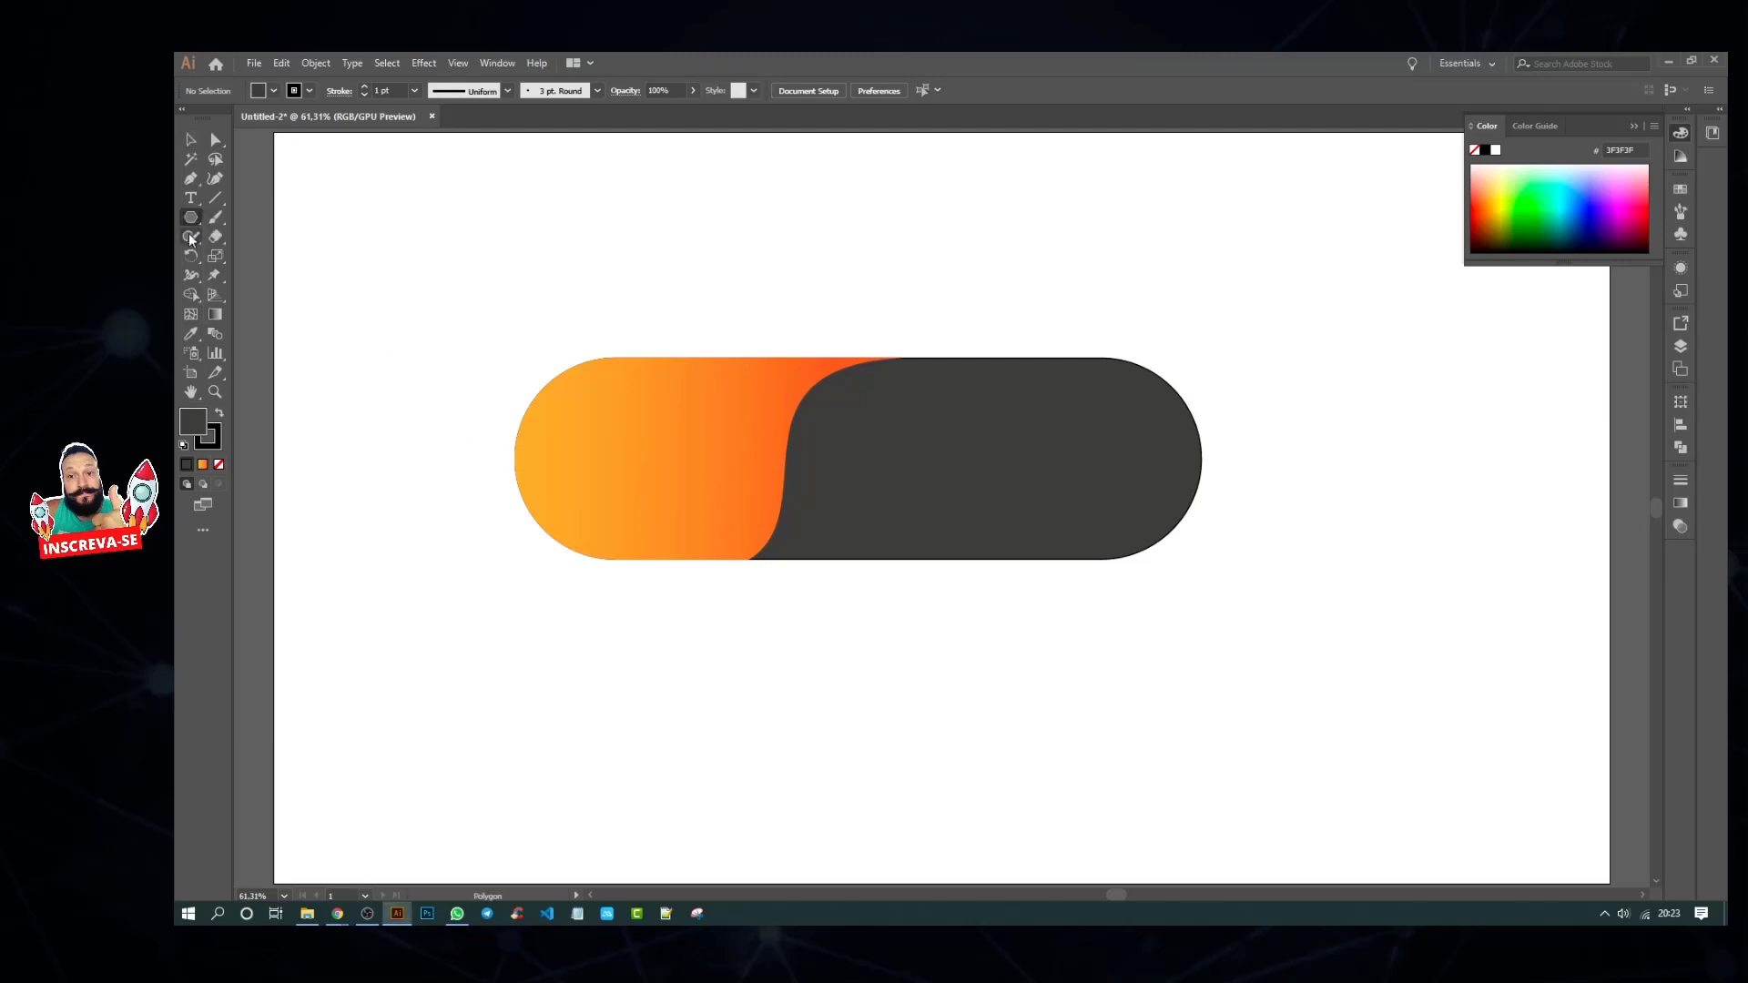
left_click(192, 218)
left_click(243, 257)
left_click_drag(581, 400, 728, 539)
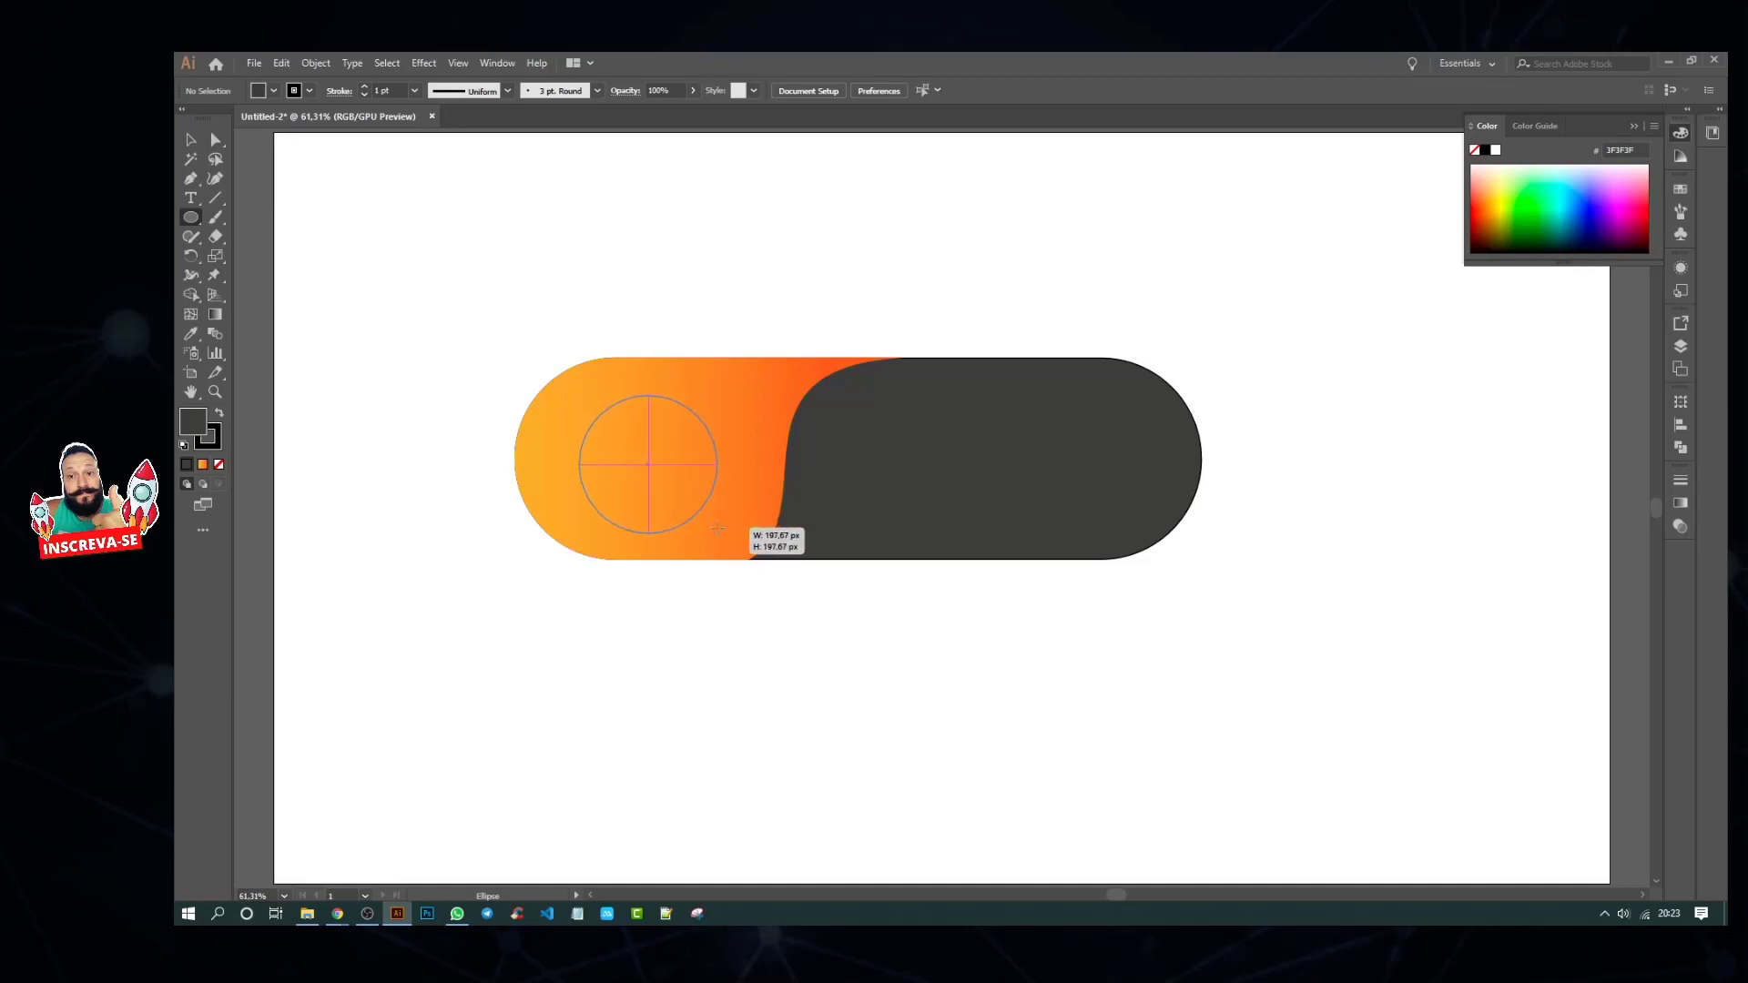
left_click_drag(728, 539, 755, 570)
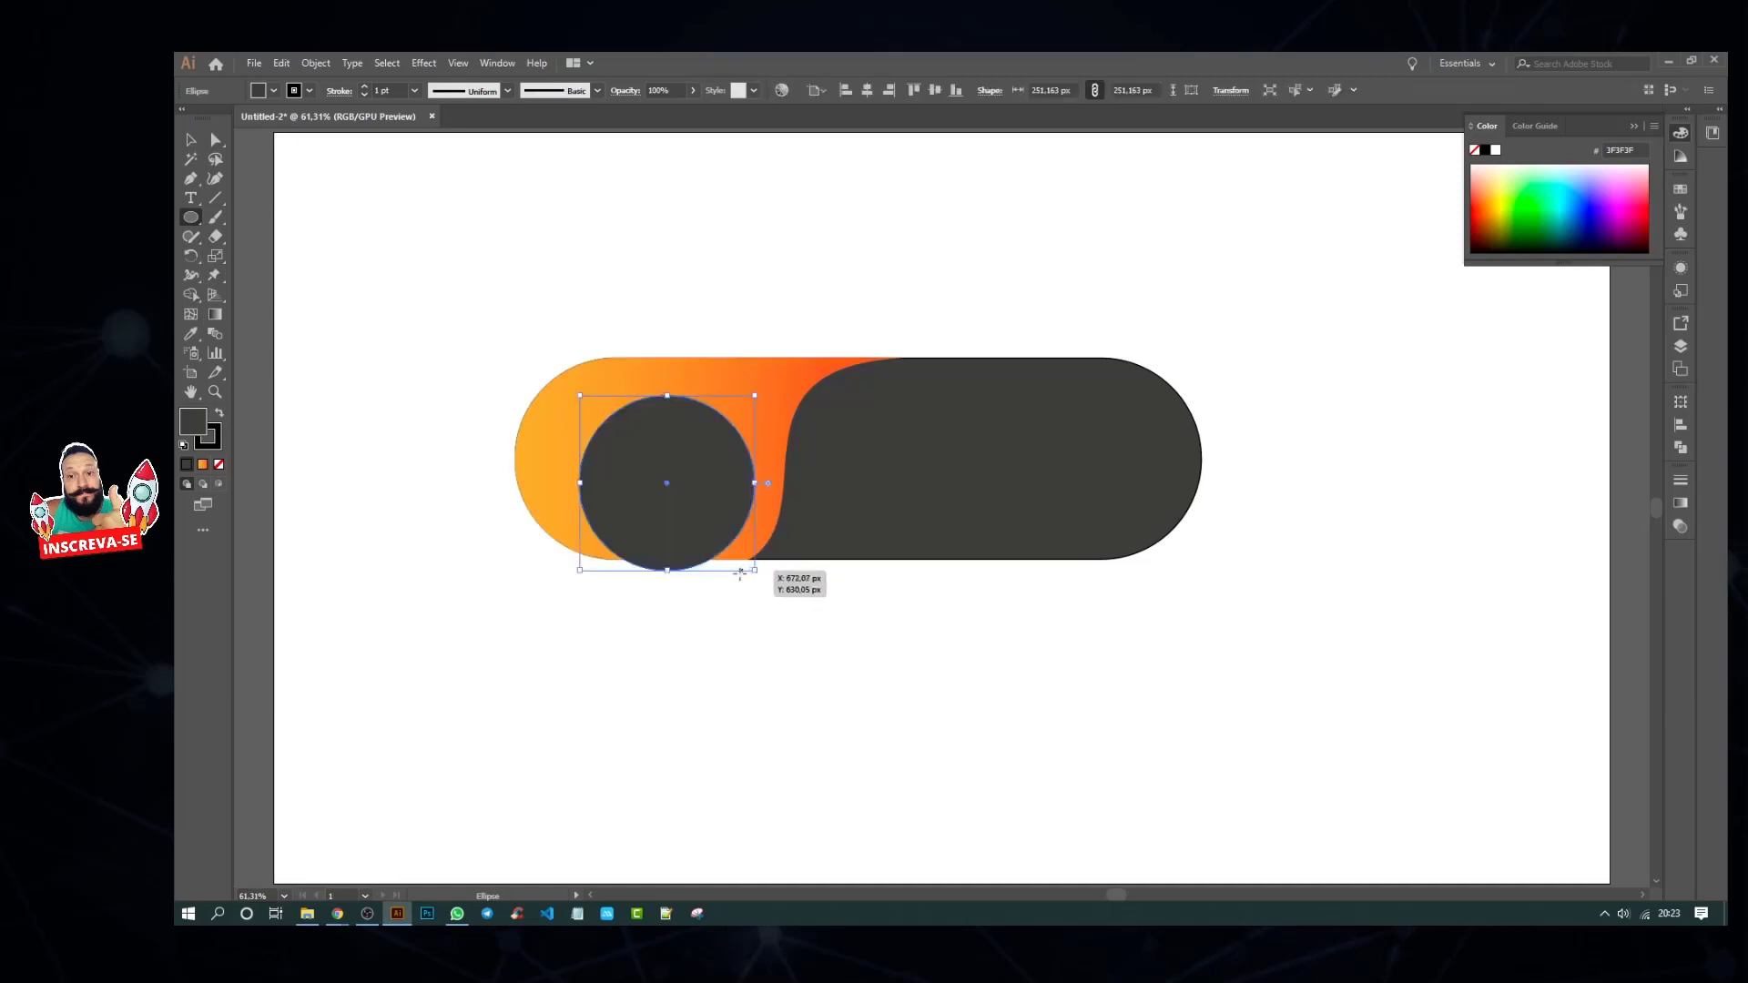
left_click(190, 139)
left_click(613, 610)
mouse_move(675, 509)
left_mouse_down()
mouse_move(650, 468)
mouse_move(673, 509)
left_mouse_up()
left_click(753, 686)
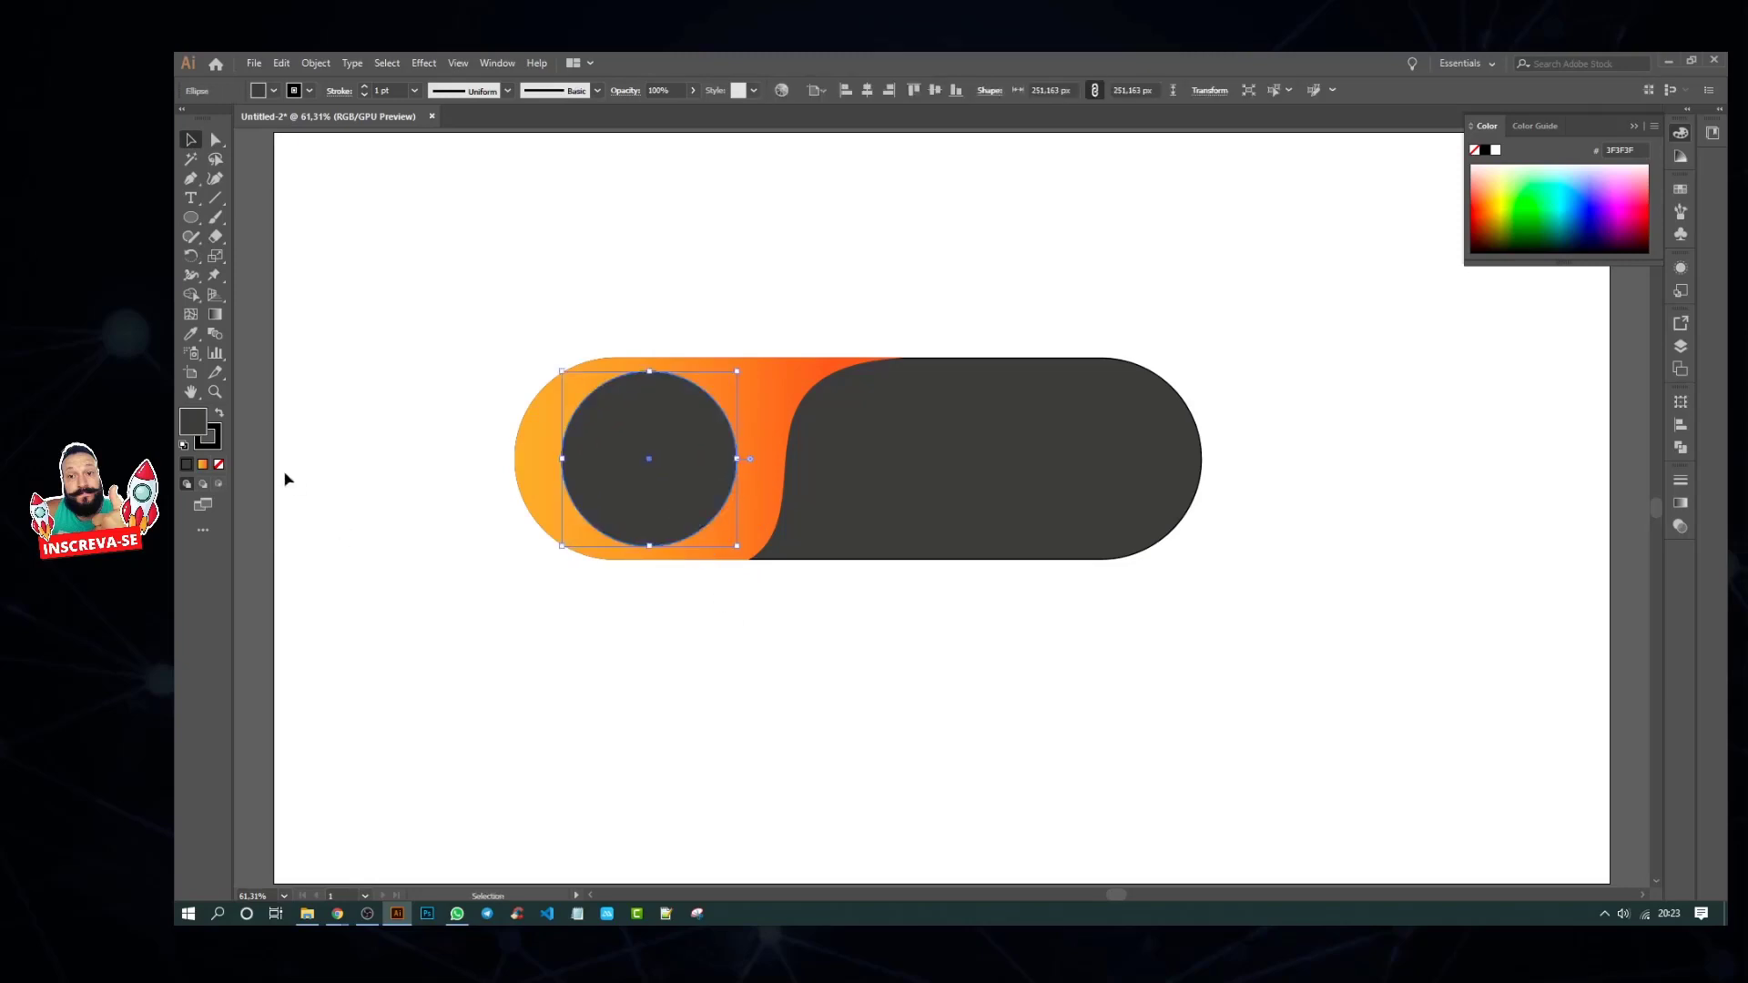
Step: Give the circle a white 5 pt outline
left_click(309, 92)
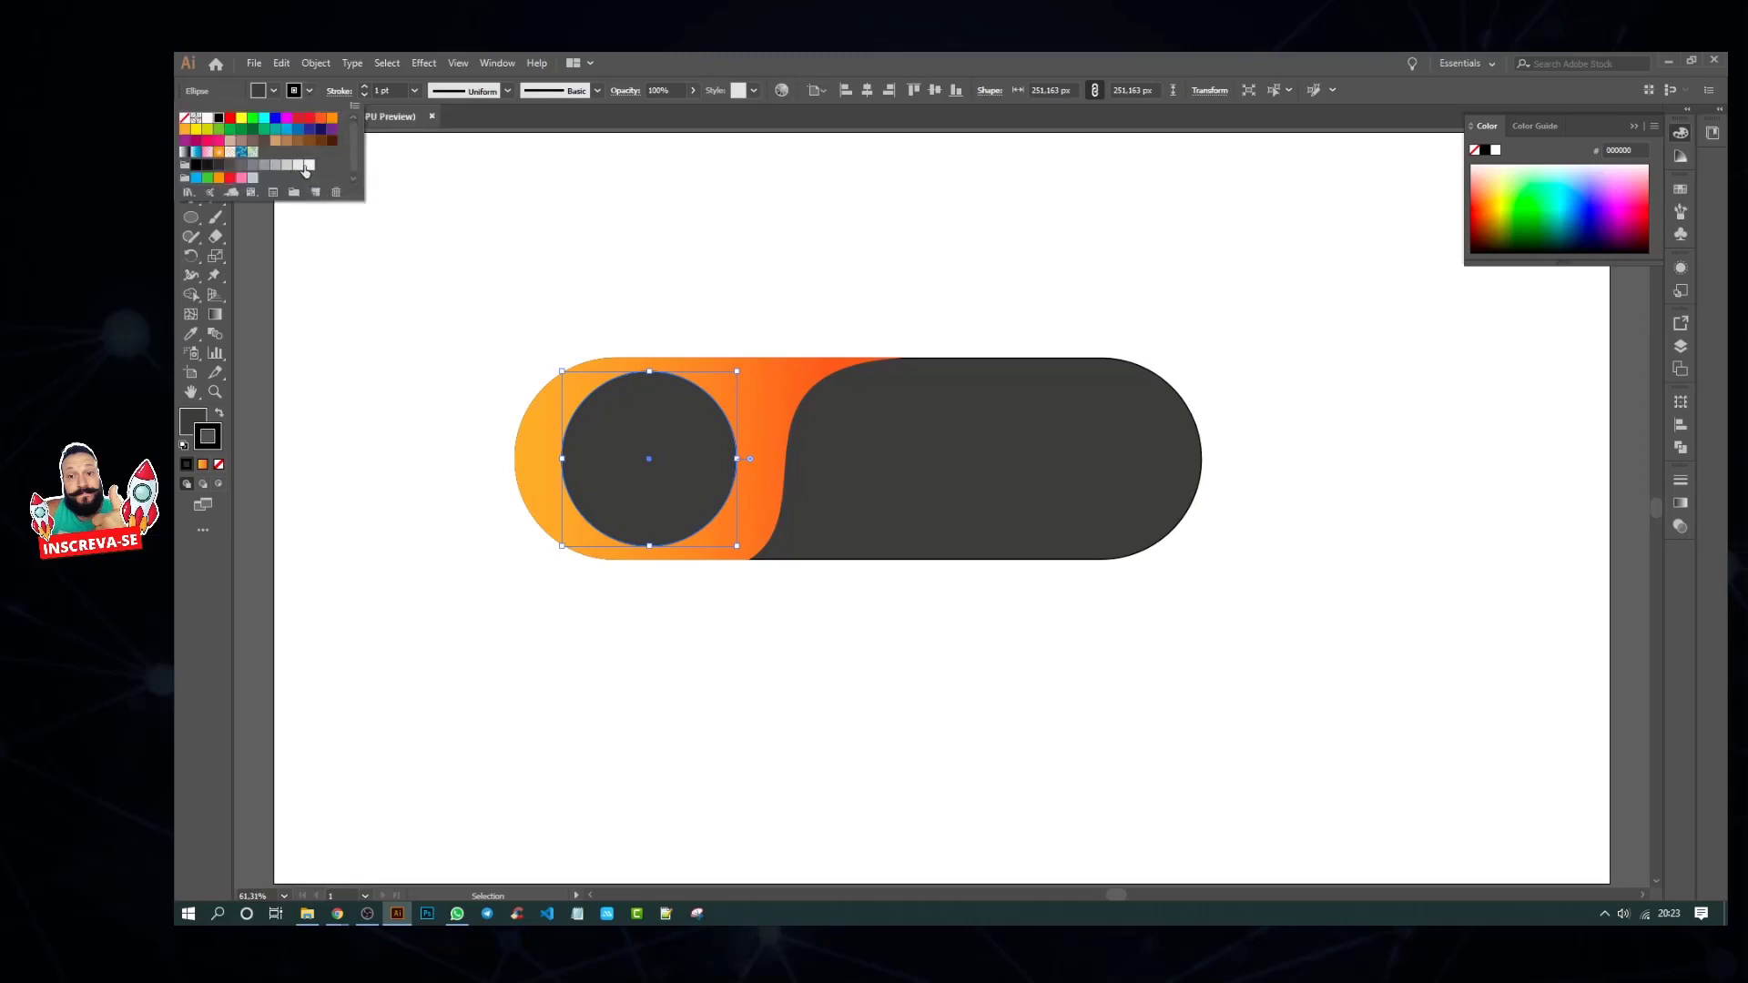
left_click(306, 167)
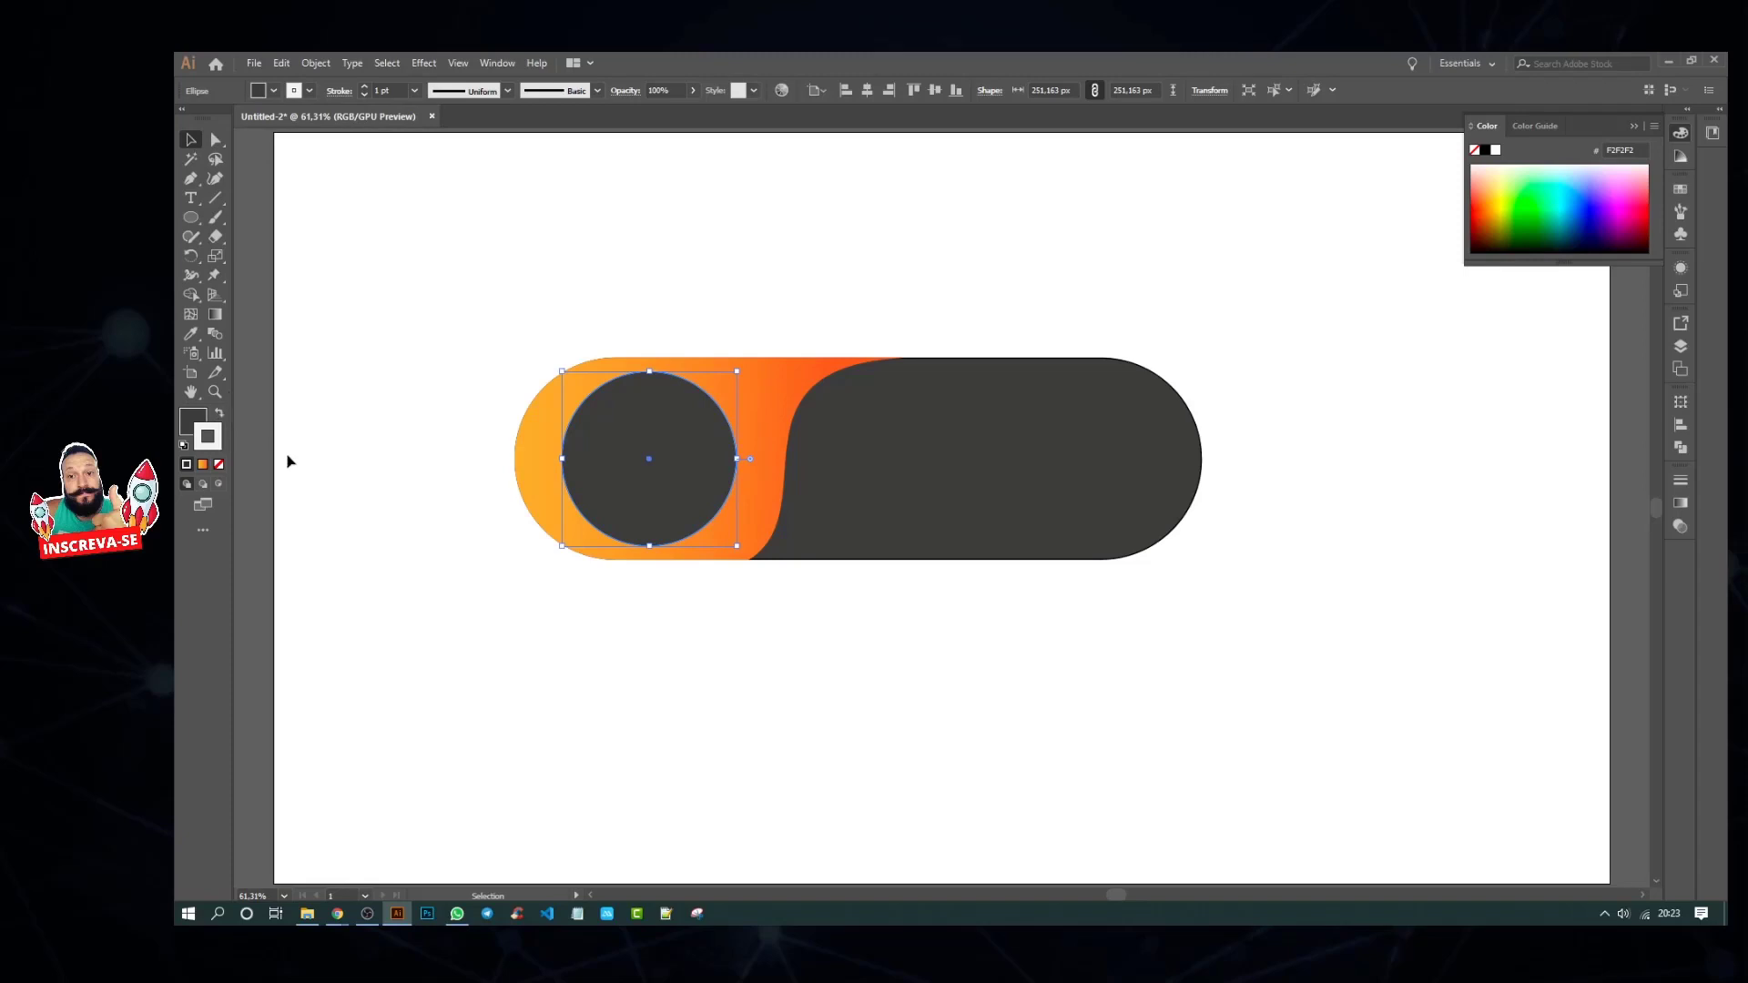
left_click(195, 421)
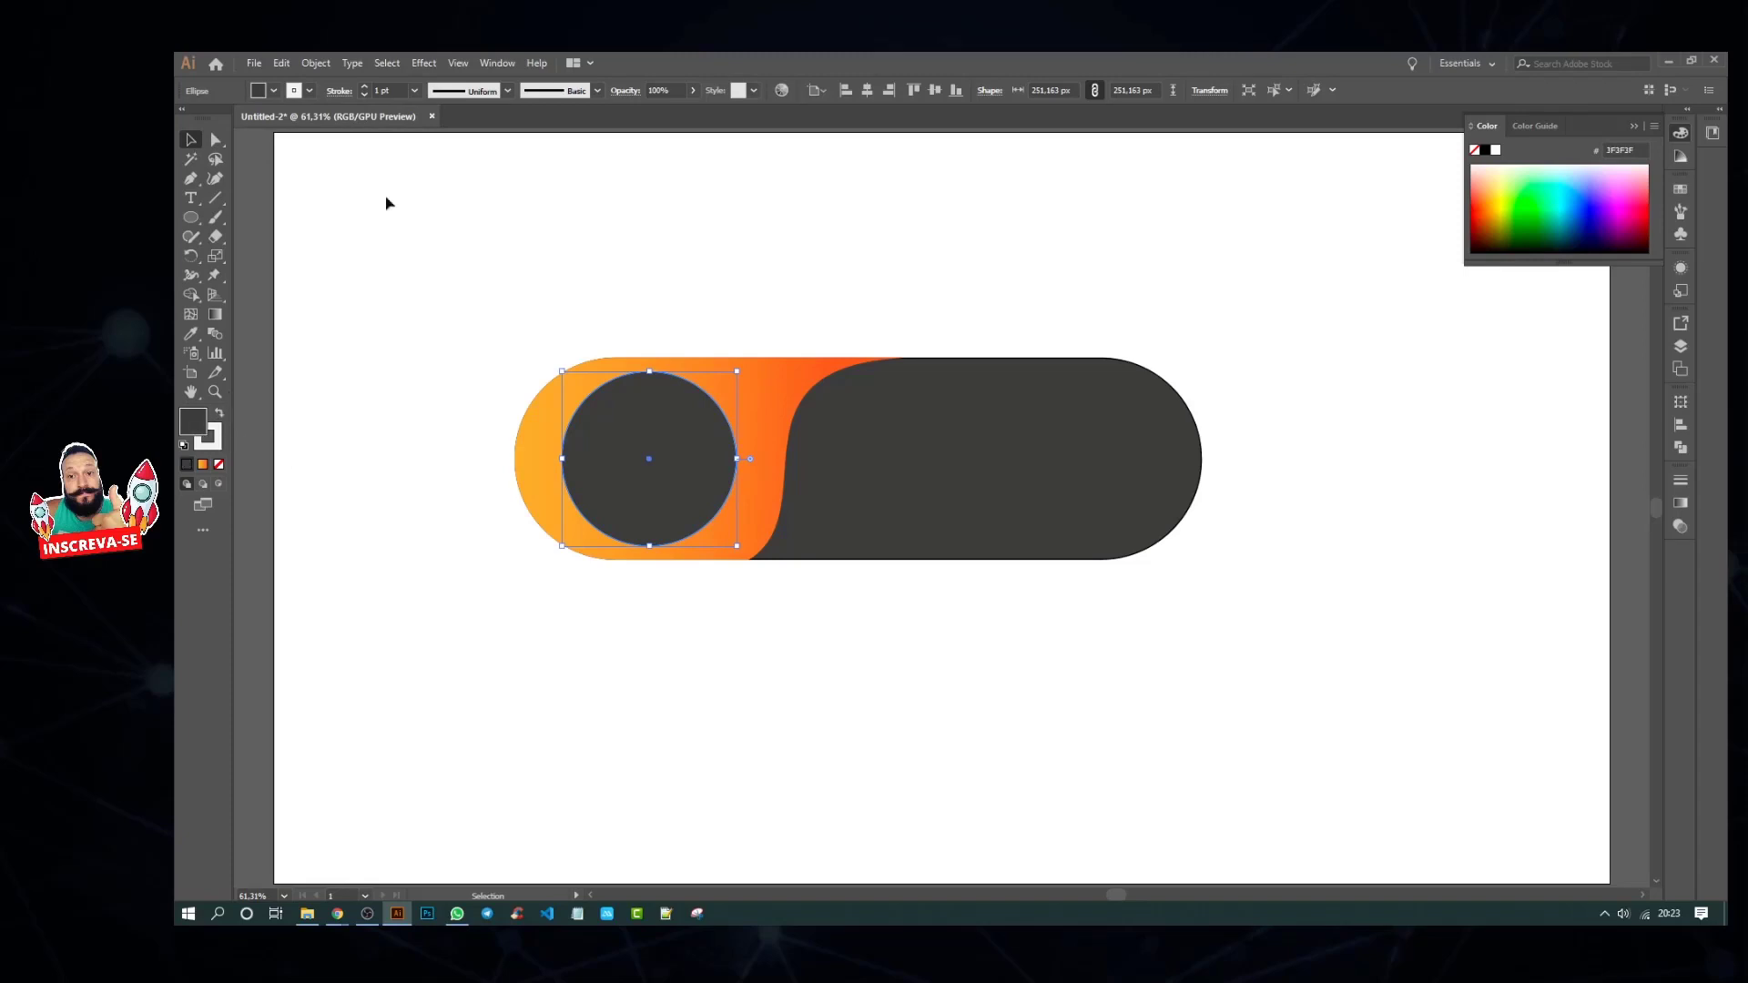
left_click(366, 87)
left_click(366, 87)
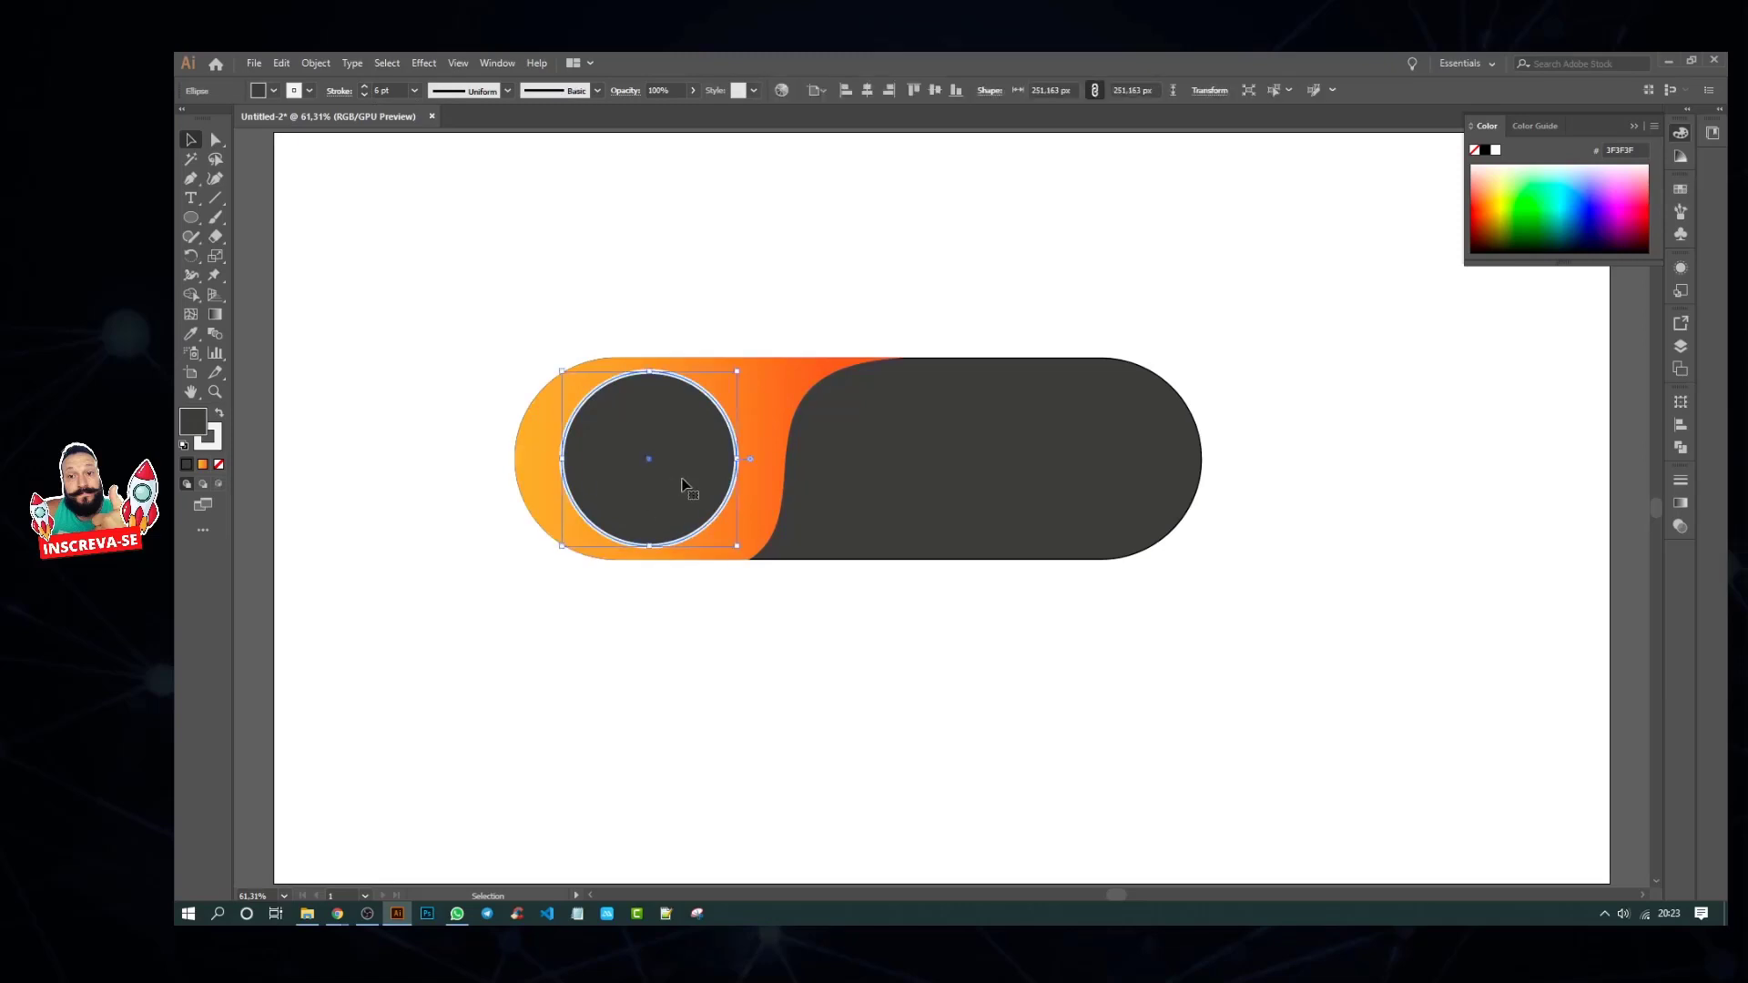
left_click(191, 335)
Step: Copy the orange gradient onto the circle and give it a thicker light grey outline
left_click(775, 375)
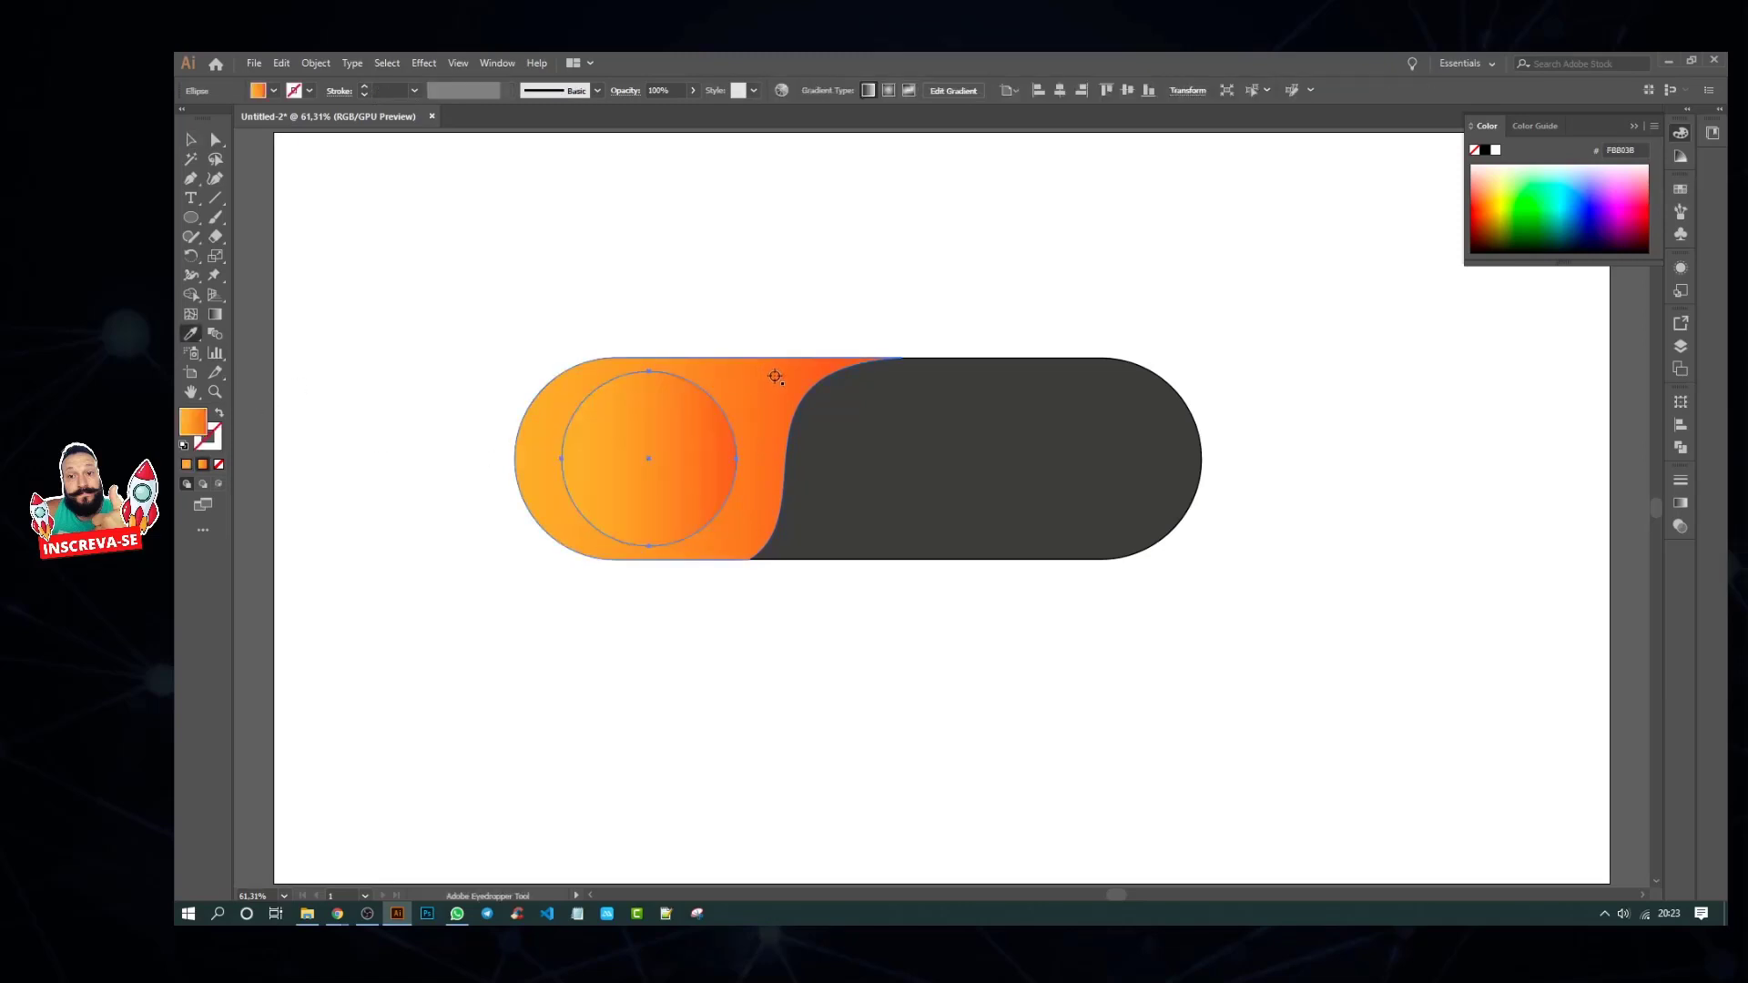
key("v")
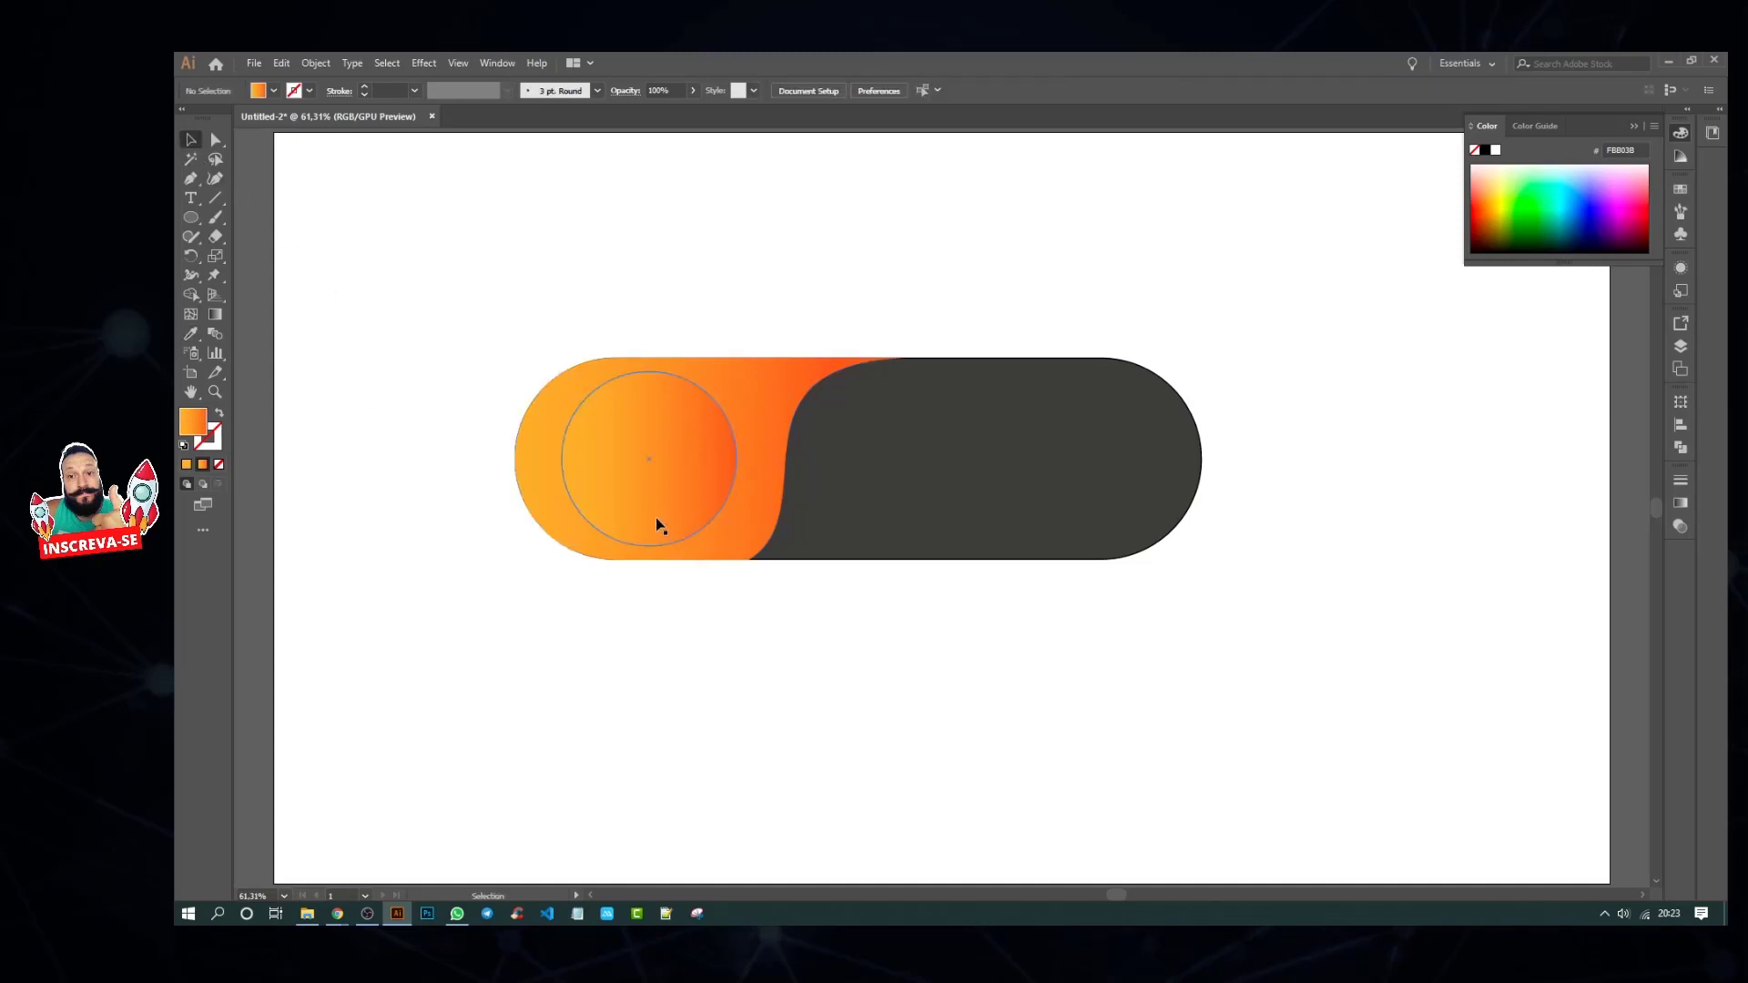
left_click(217, 446)
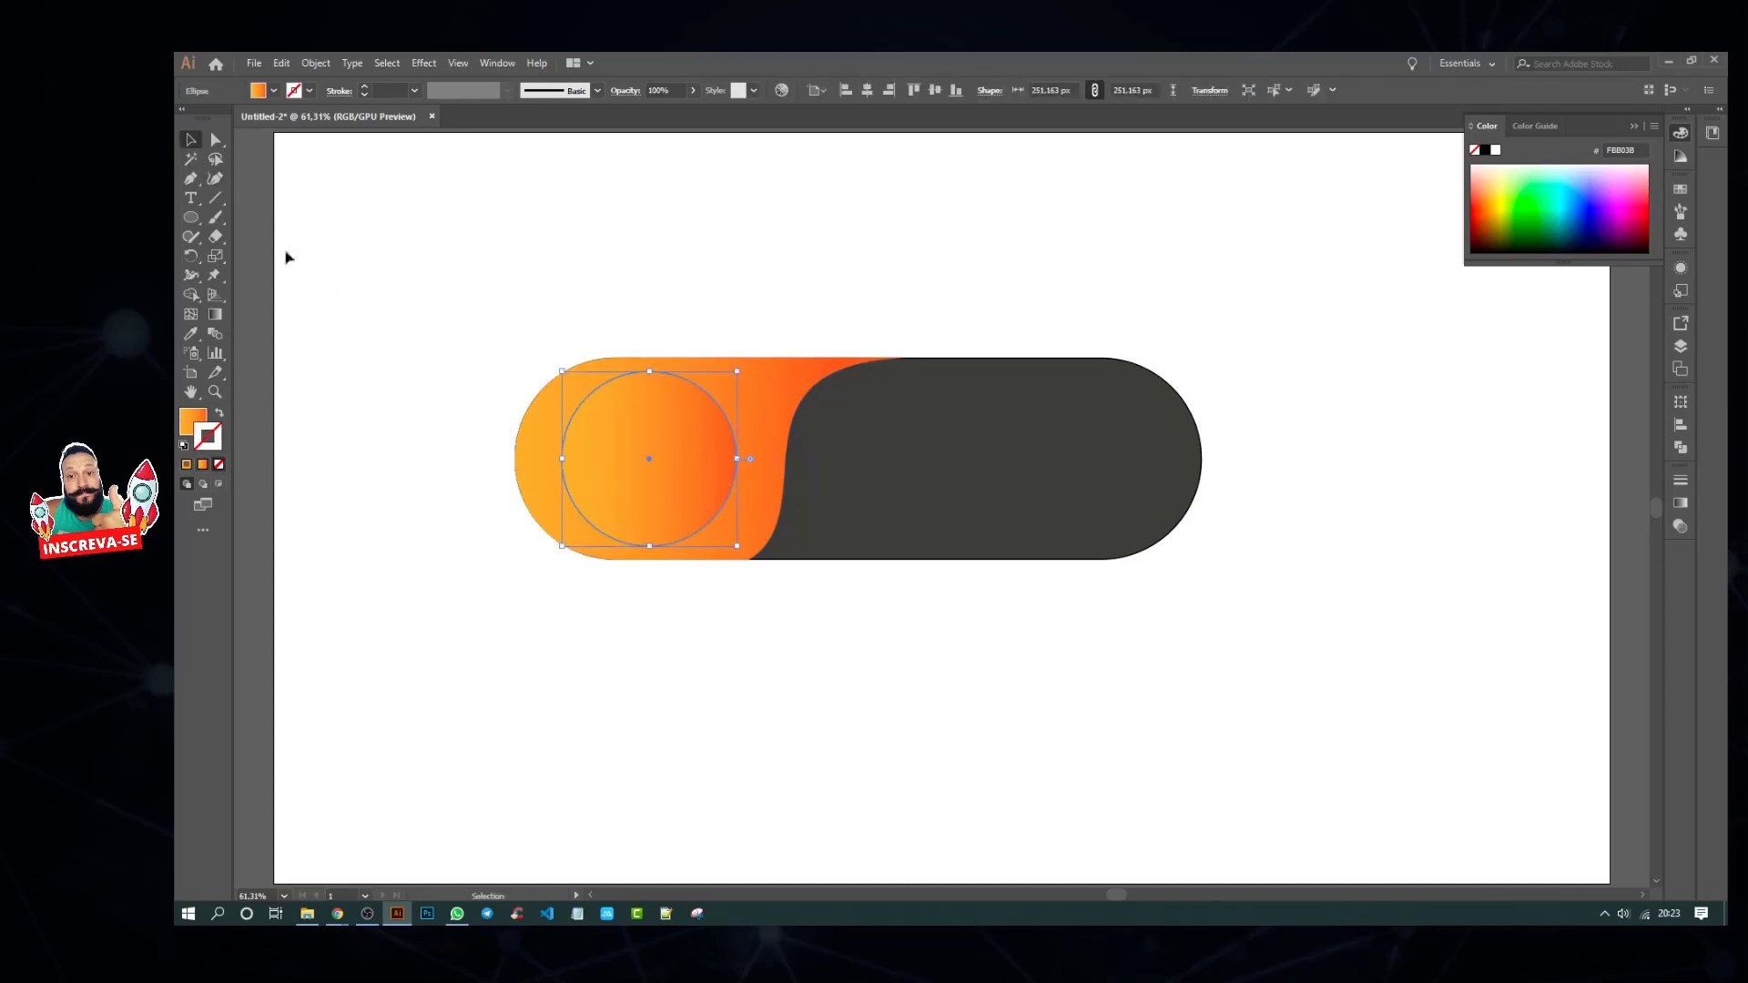
left_click(309, 91)
left_click(309, 166)
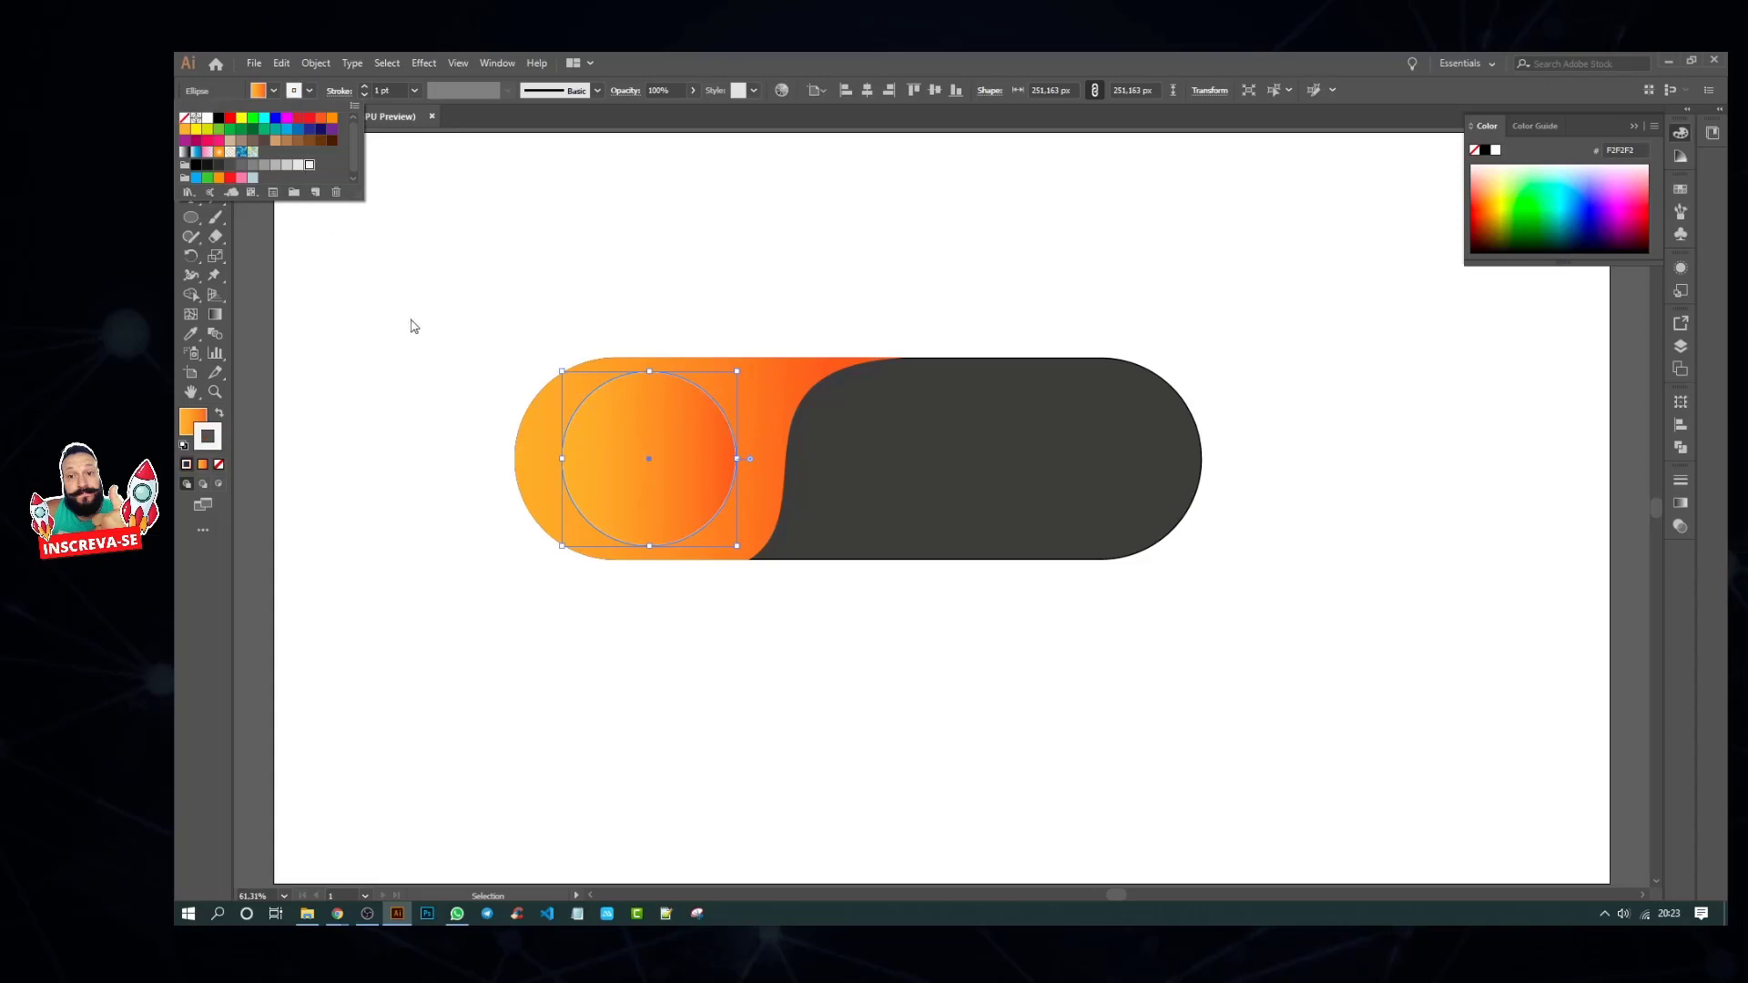
left_click(414, 326)
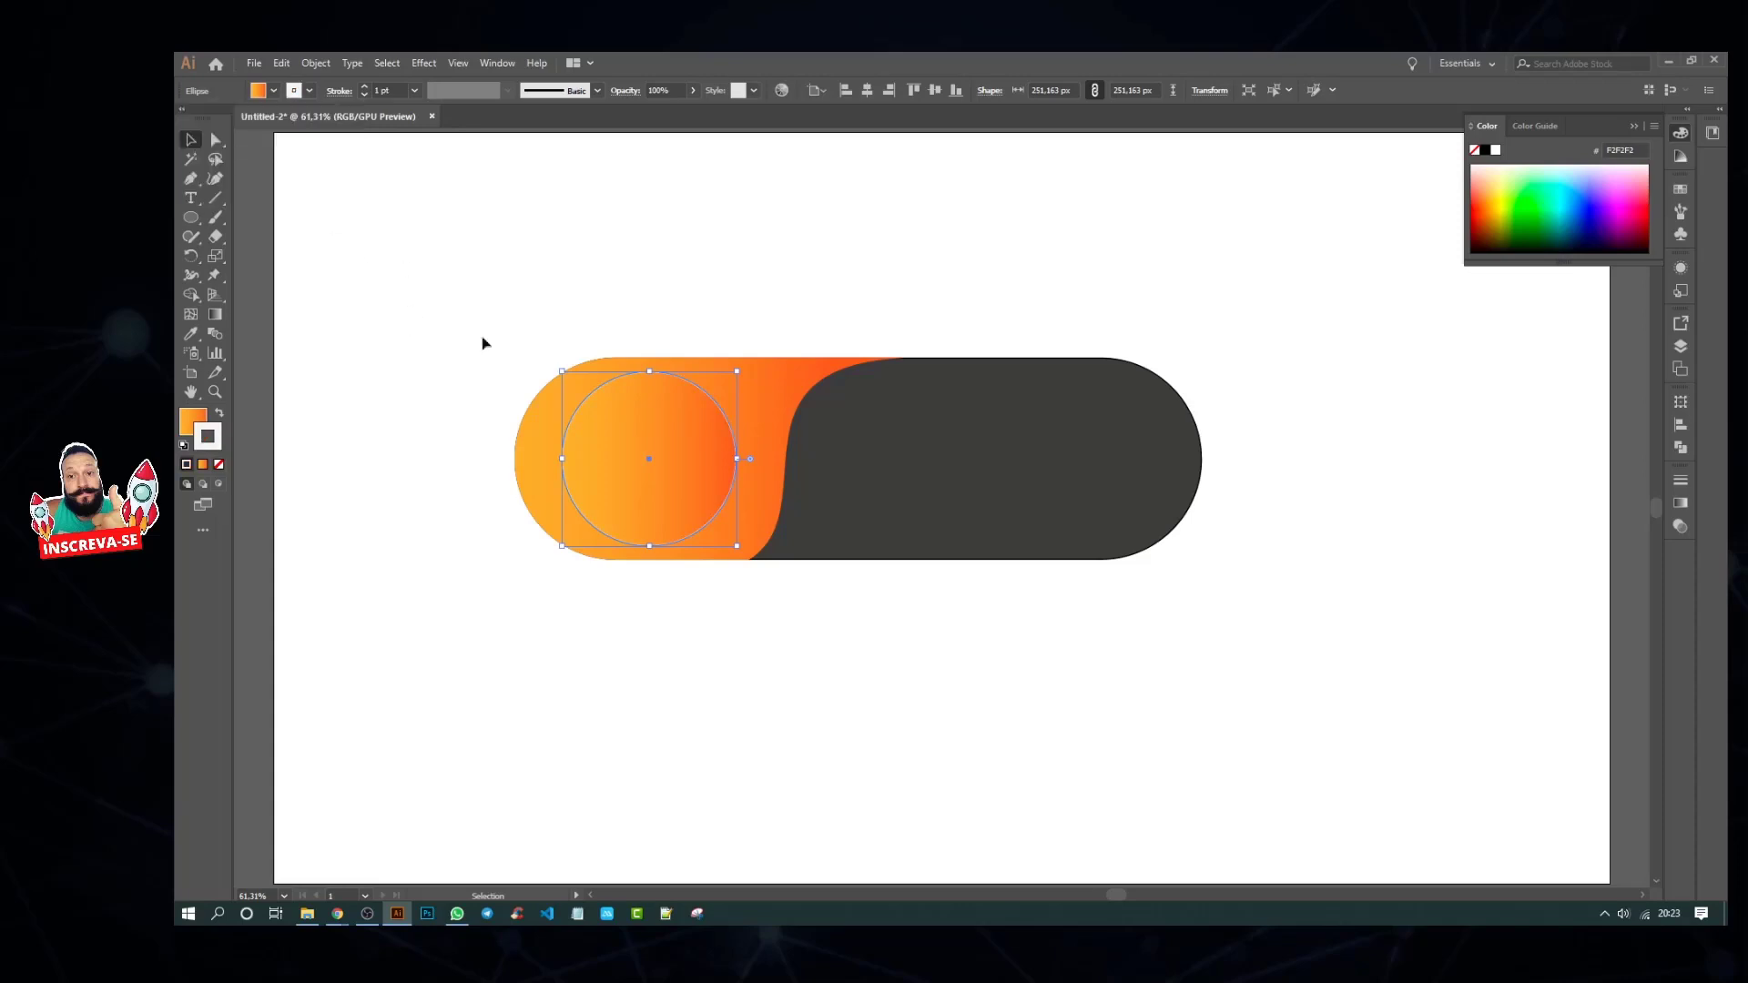
left_click(365, 88)
left_click(365, 88)
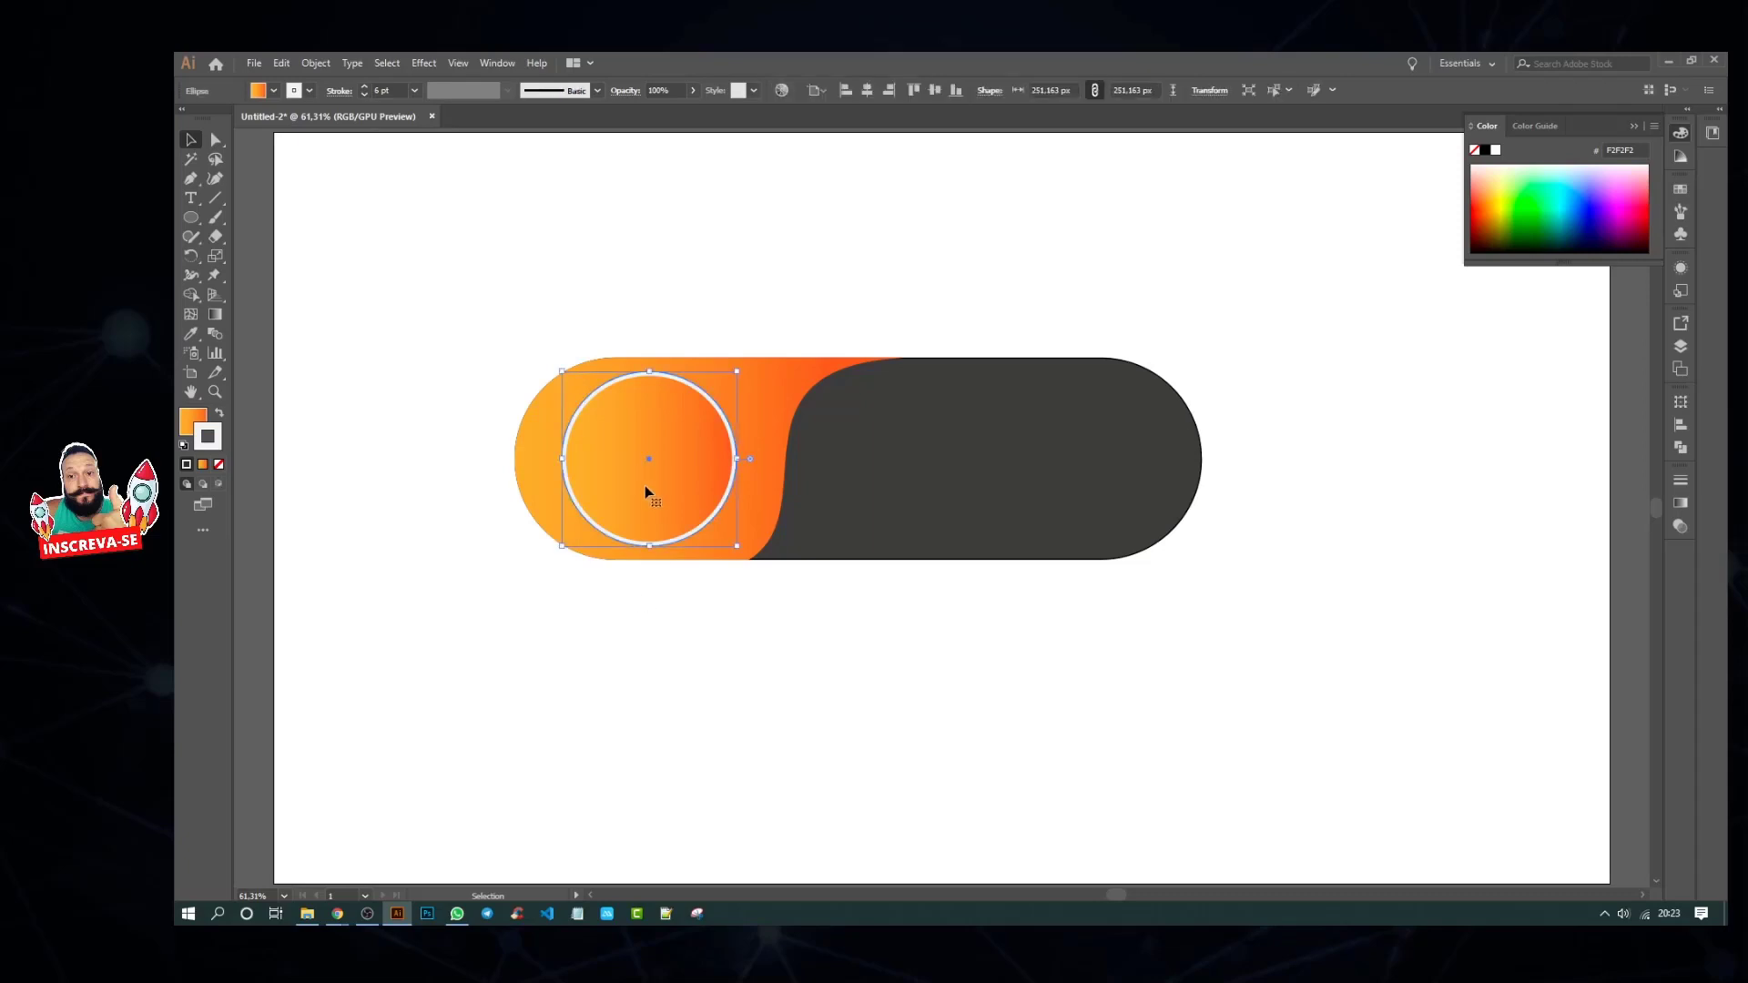
Step: Reverse the circle's gradient direction and shift it slightly left
left_click(215, 314)
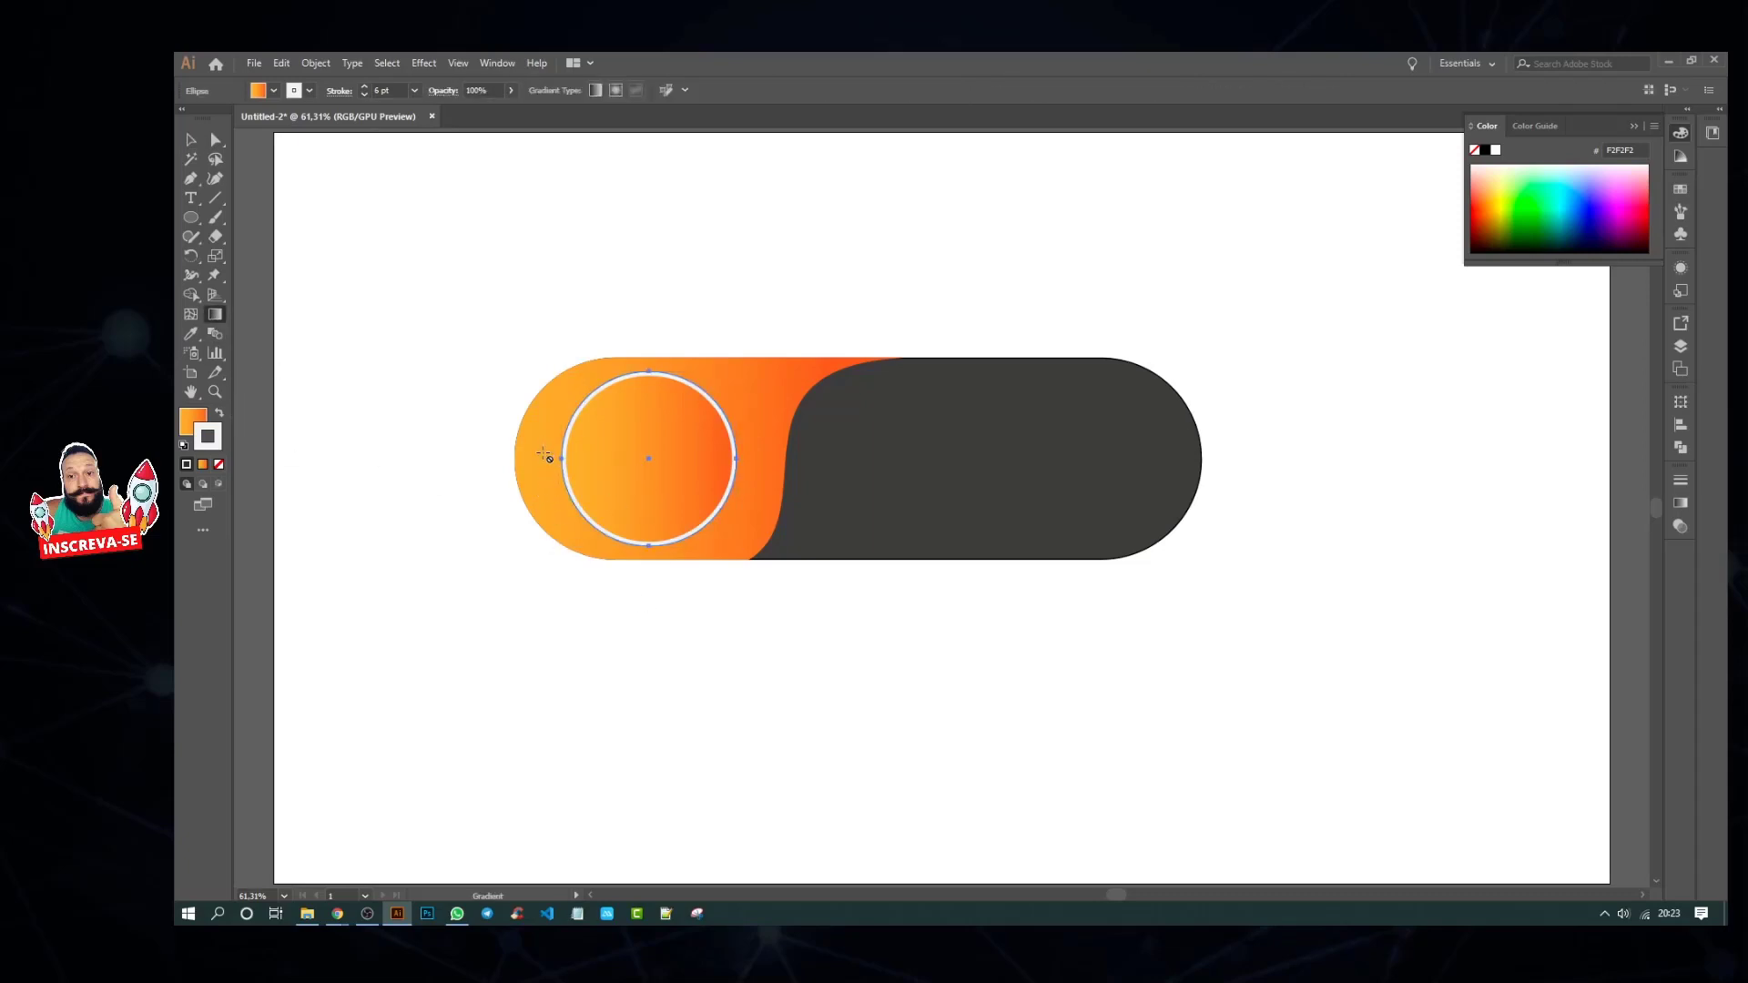
key("v")
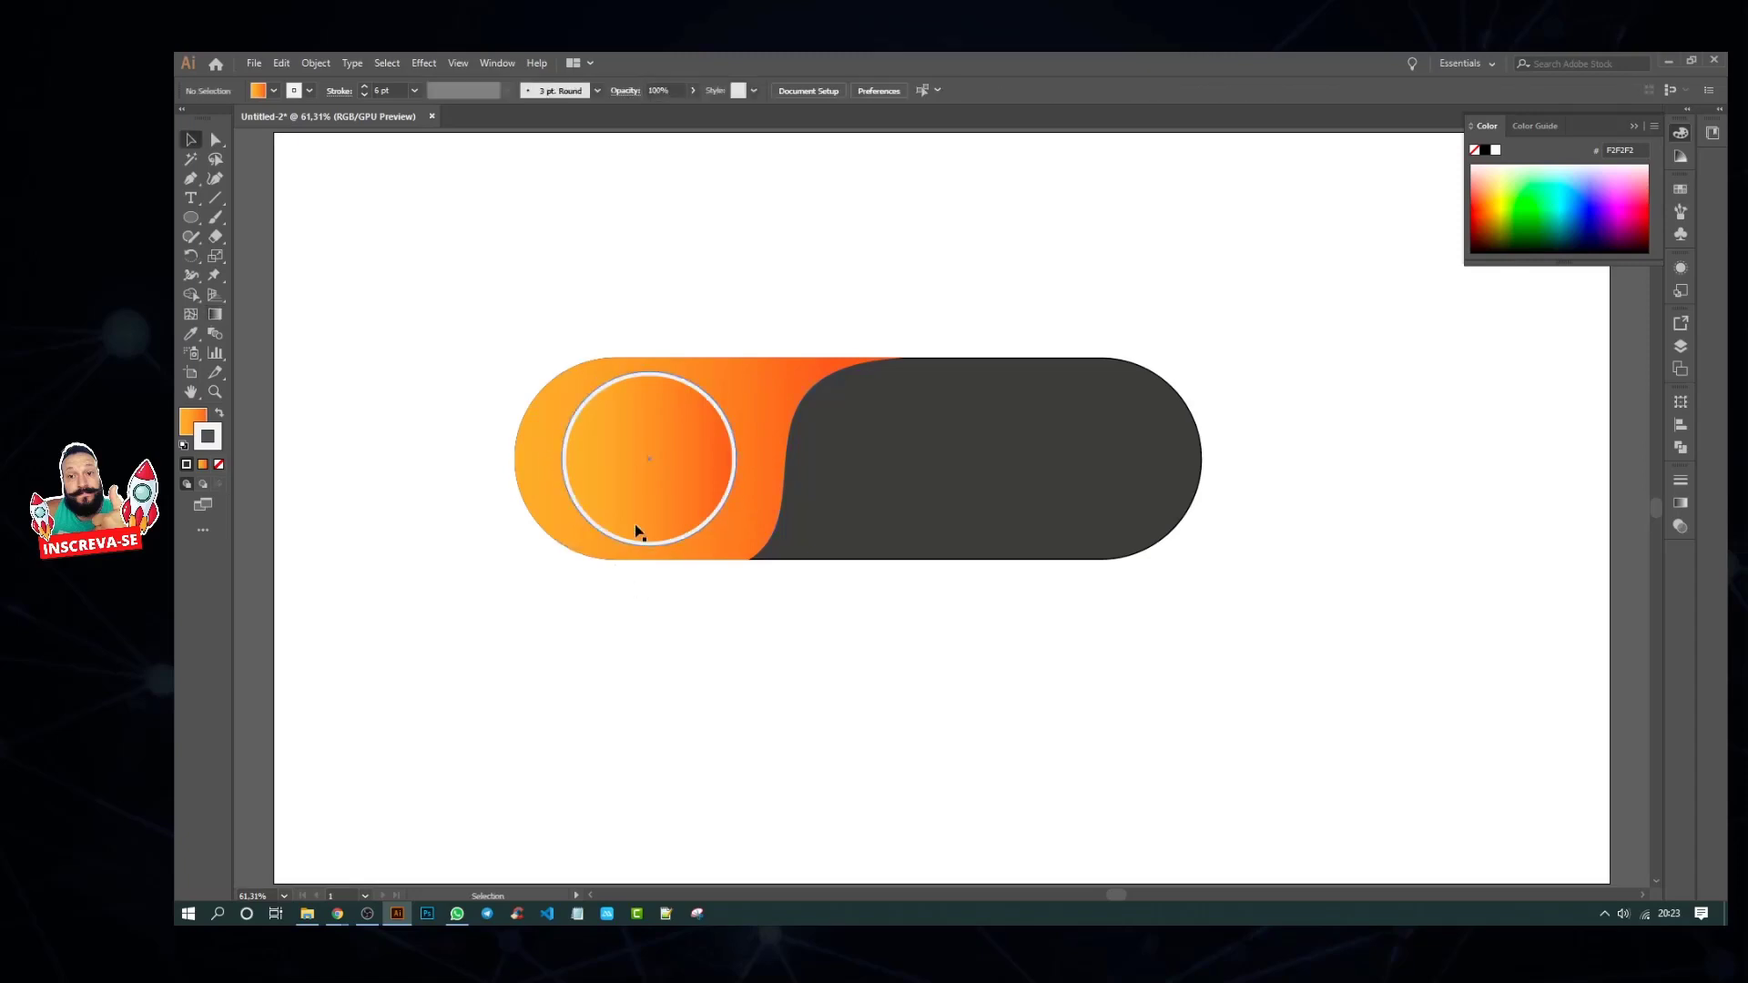
key("g")
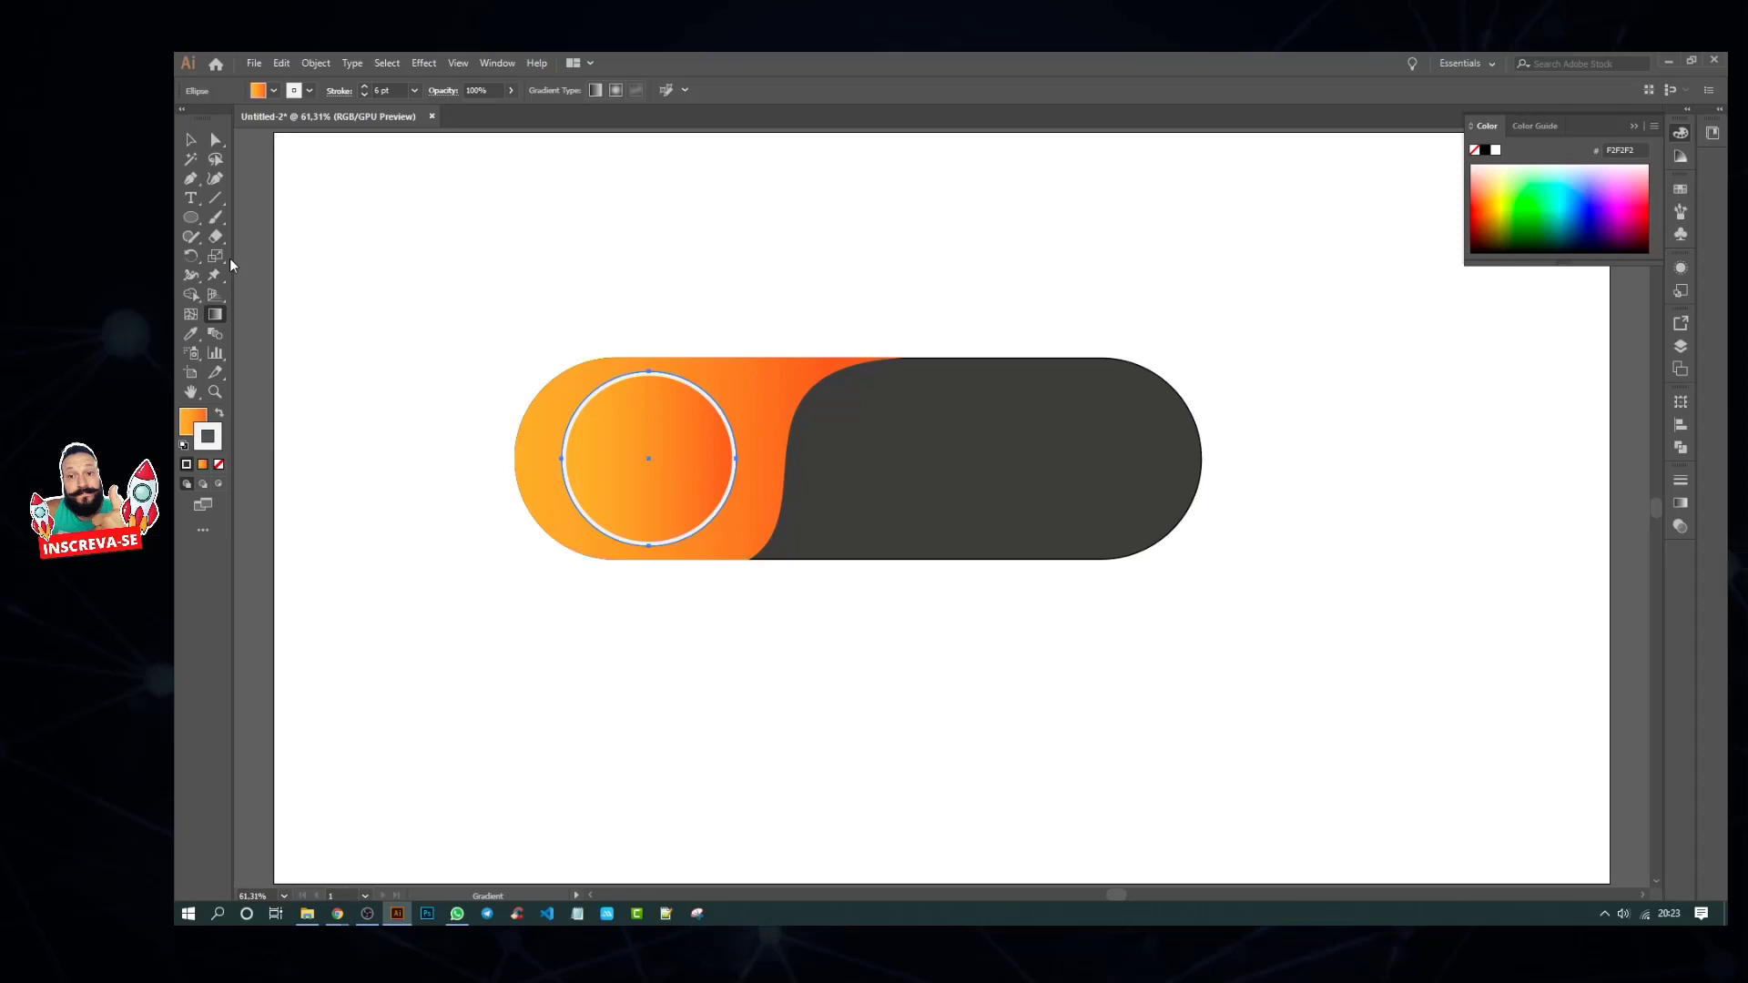
left_click(191, 140)
left_click(423, 543)
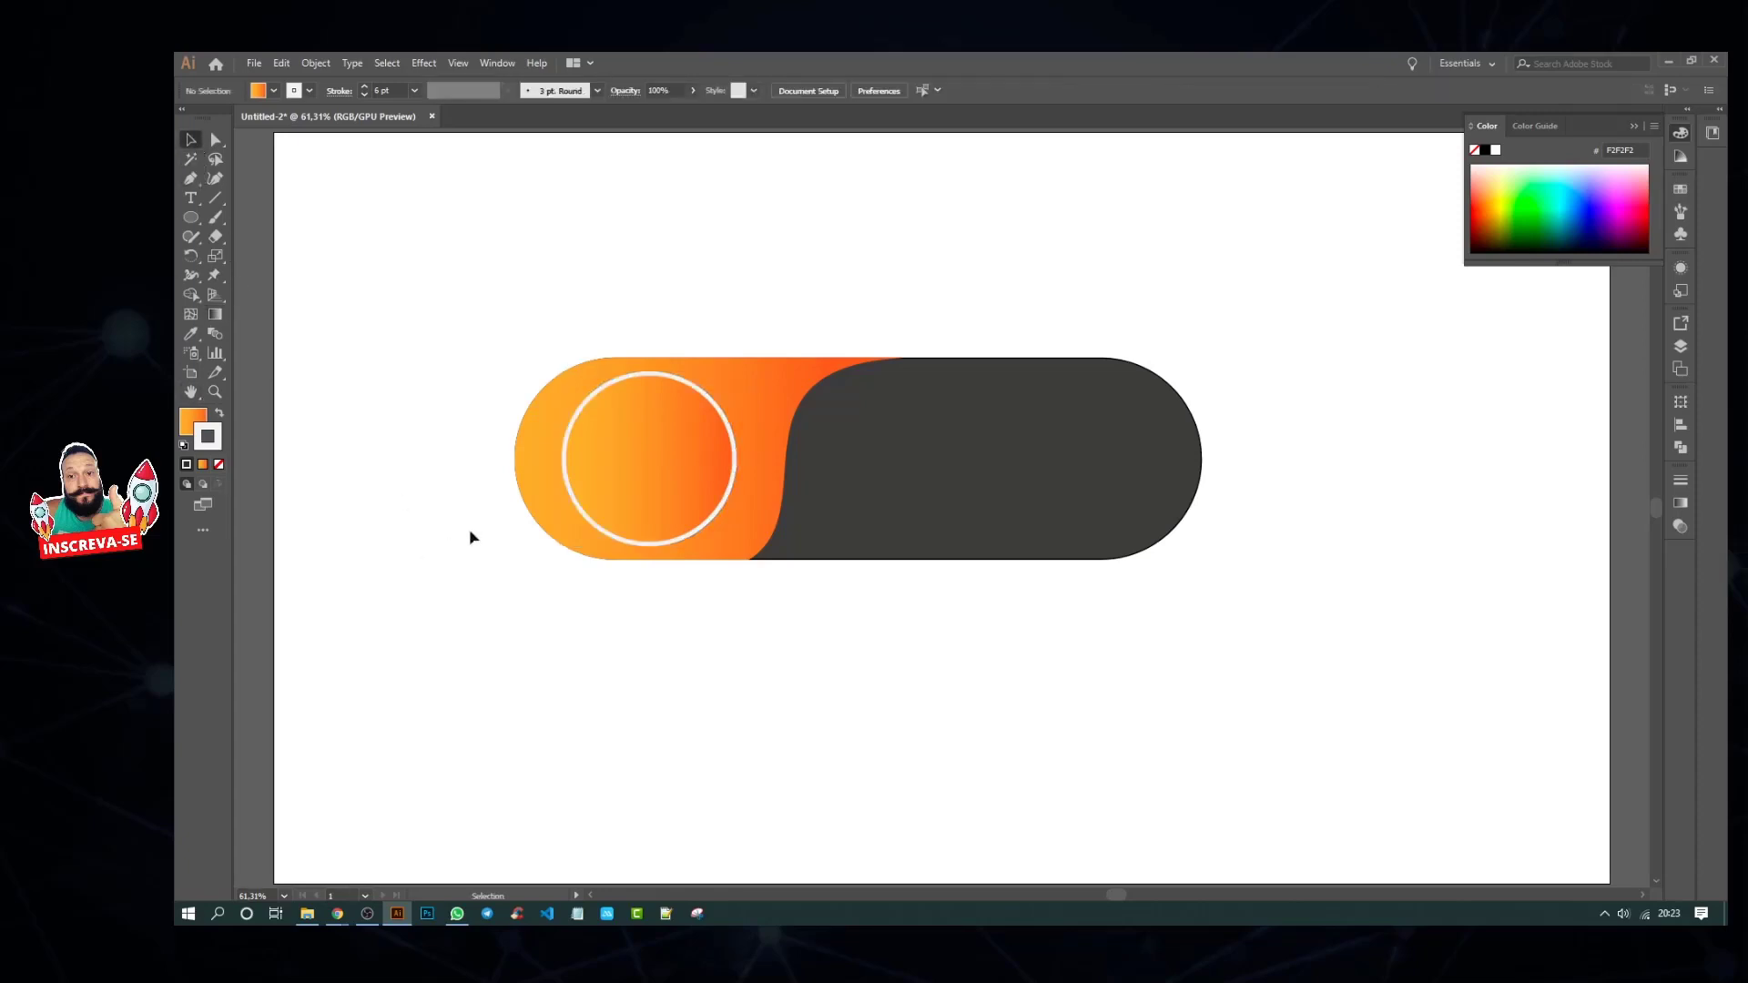
key("ctrl+a")
left_click(195, 424)
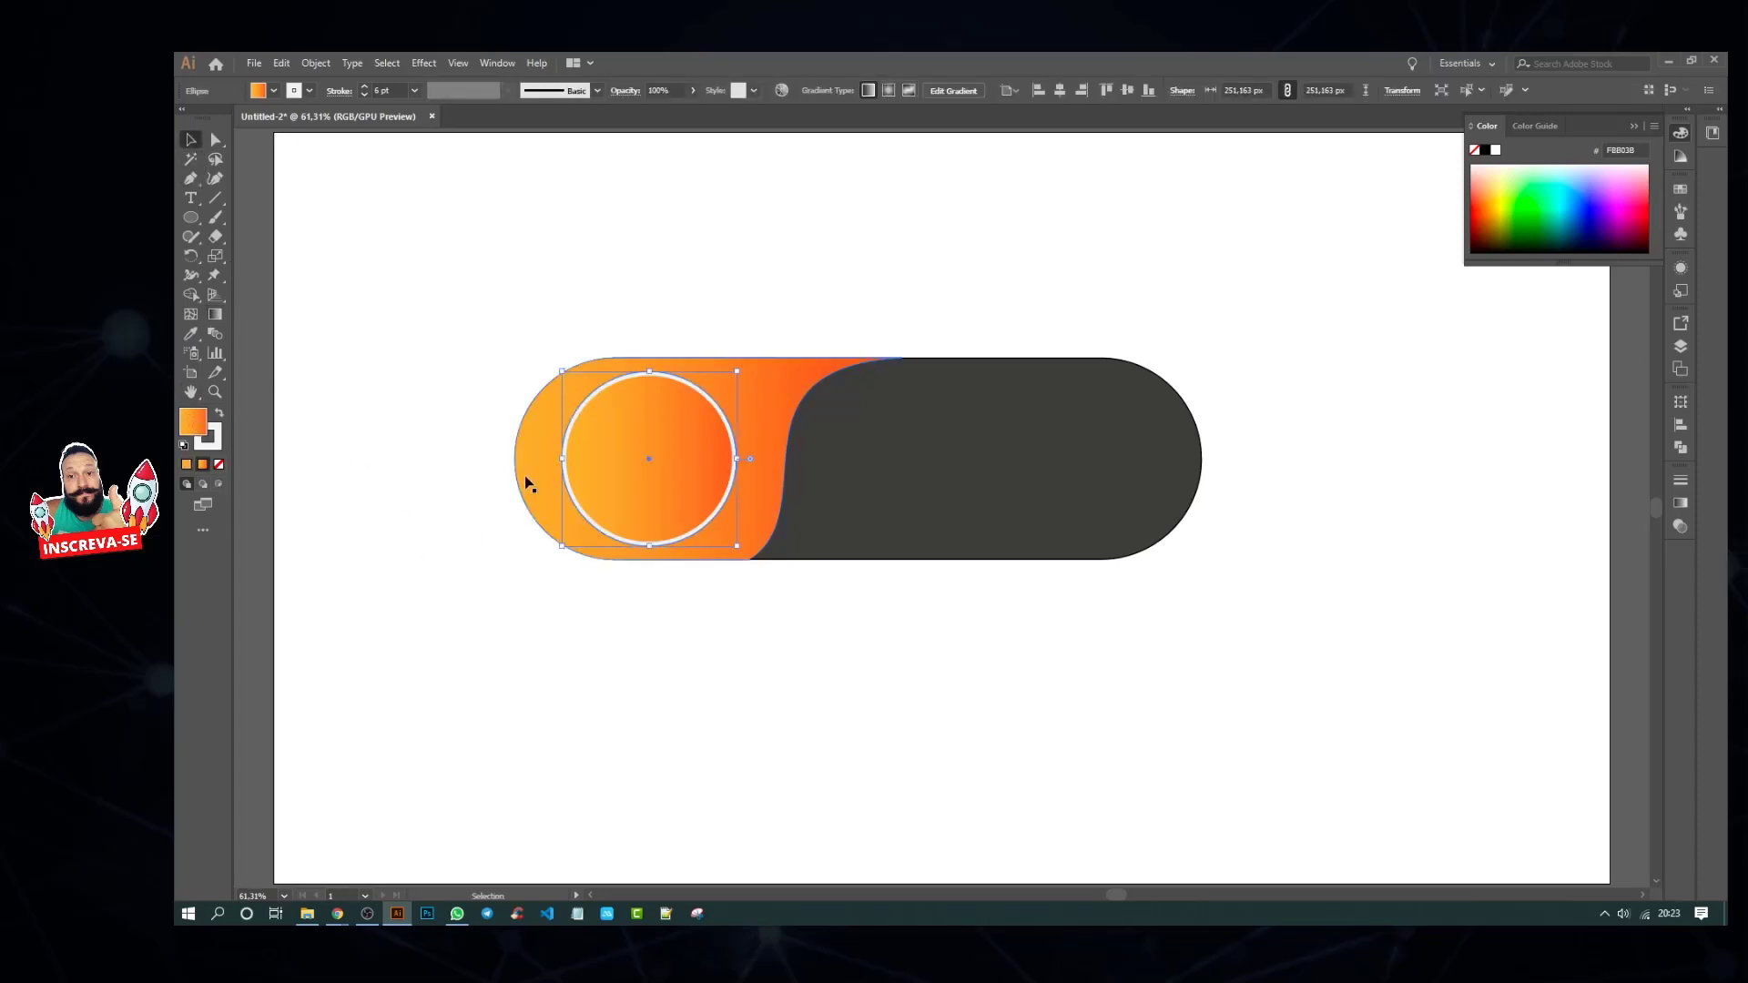
key("g")
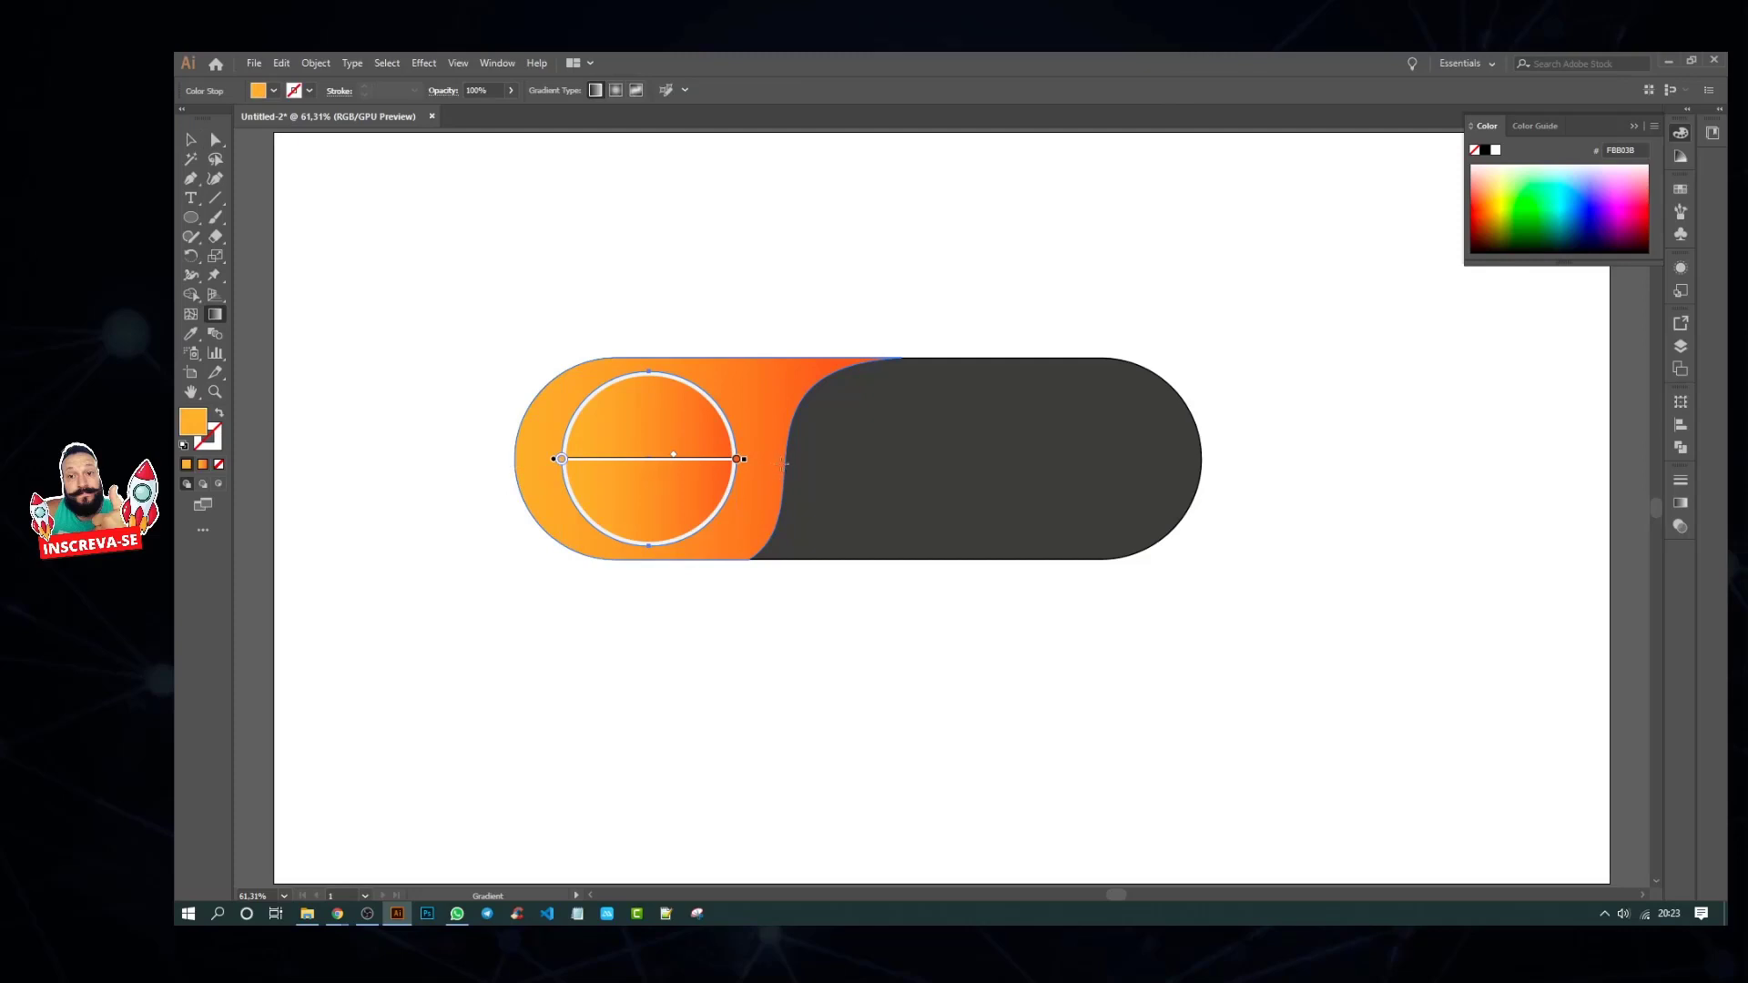
left_click_drag(781, 464, 526, 455)
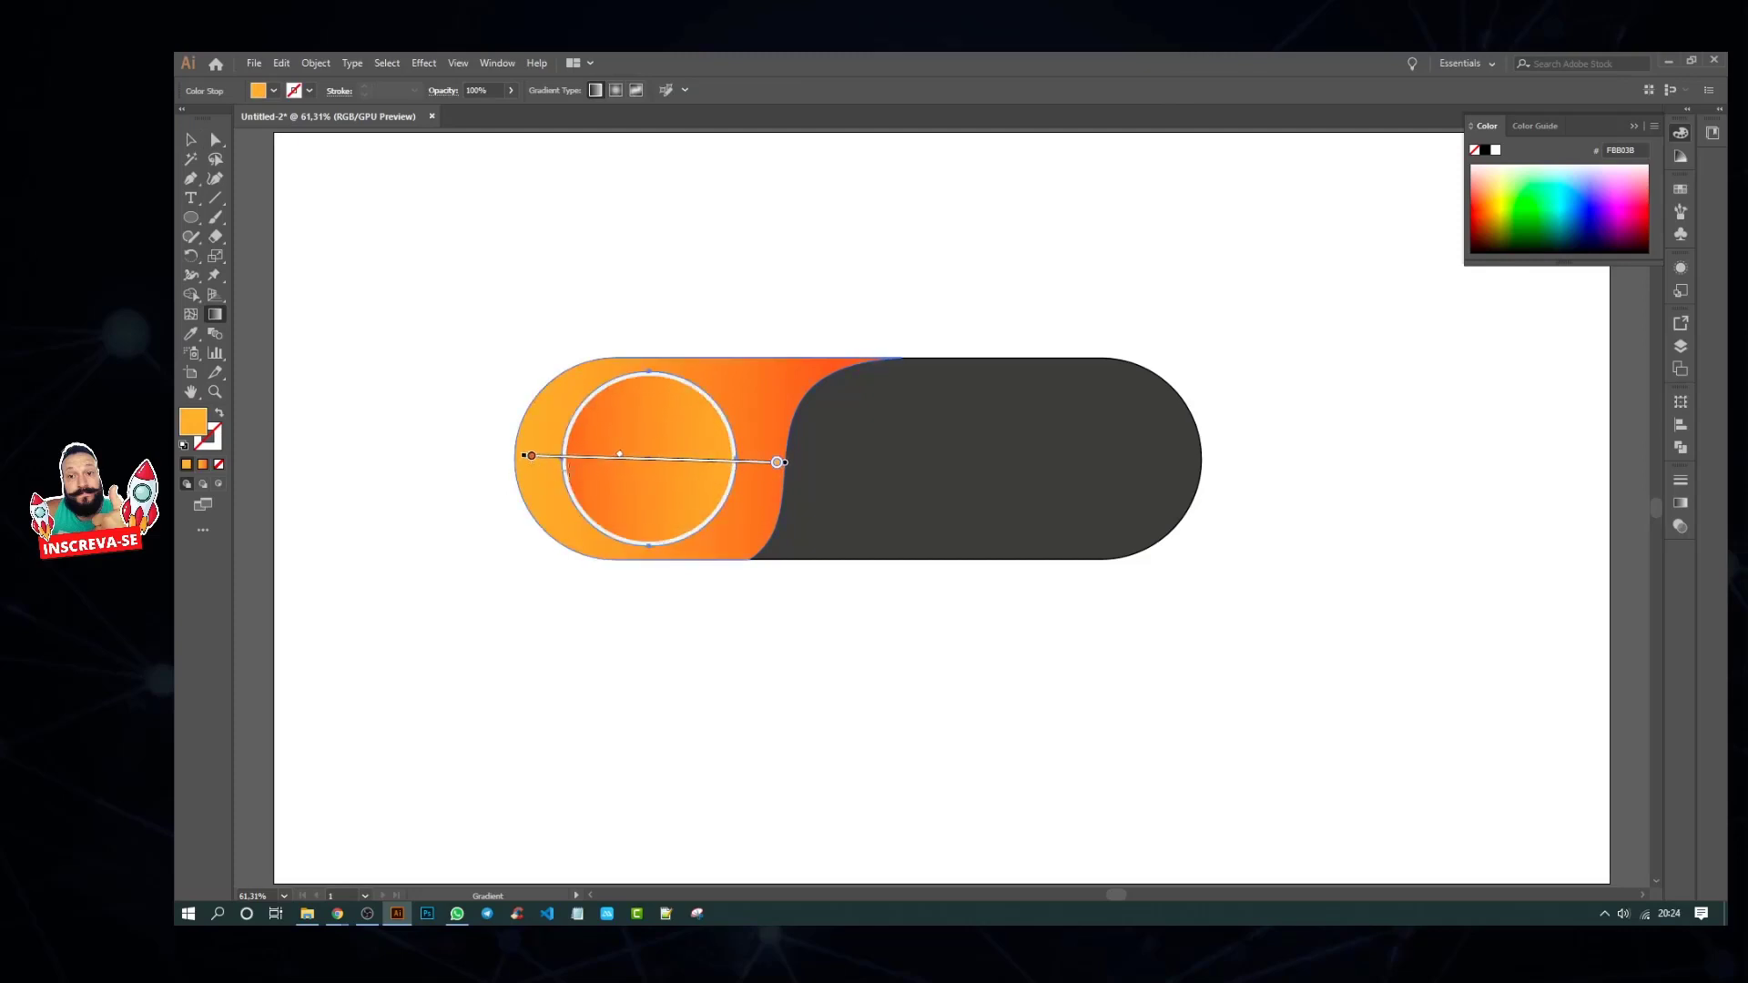
left_click_drag(682, 466, 665, 463)
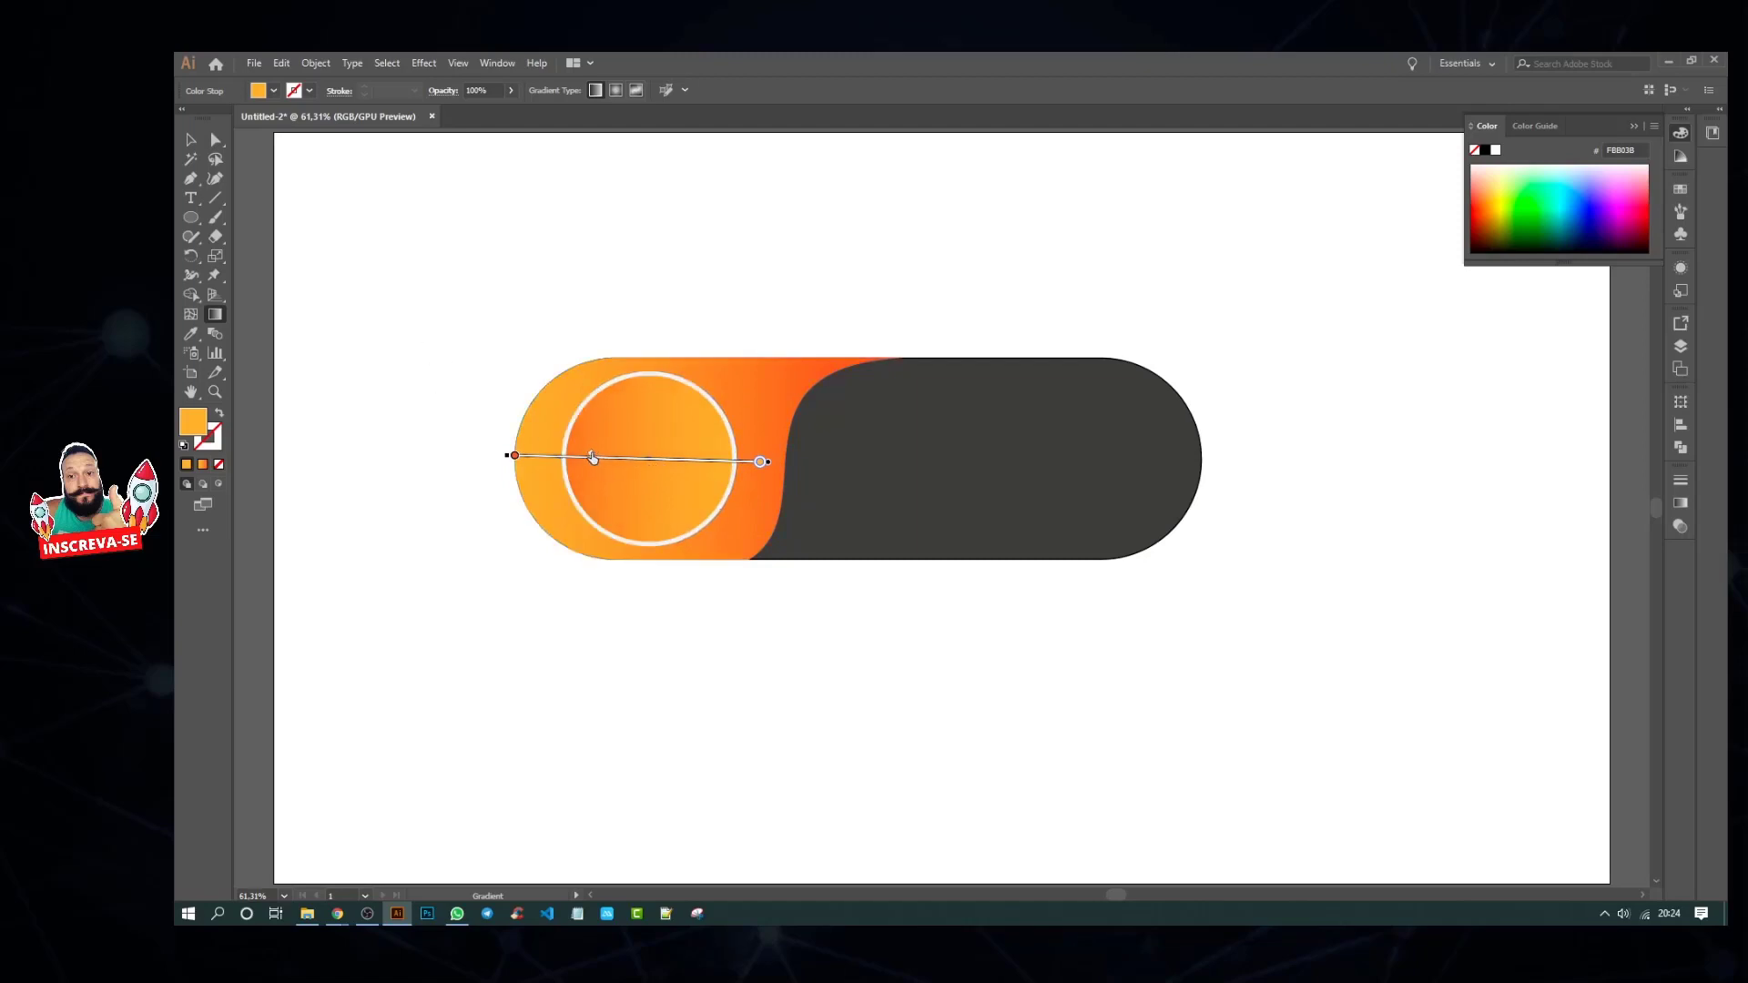
Step: Draw a five-point star above the pill with the Star tool
left_click(200, 144)
left_click(508, 514)
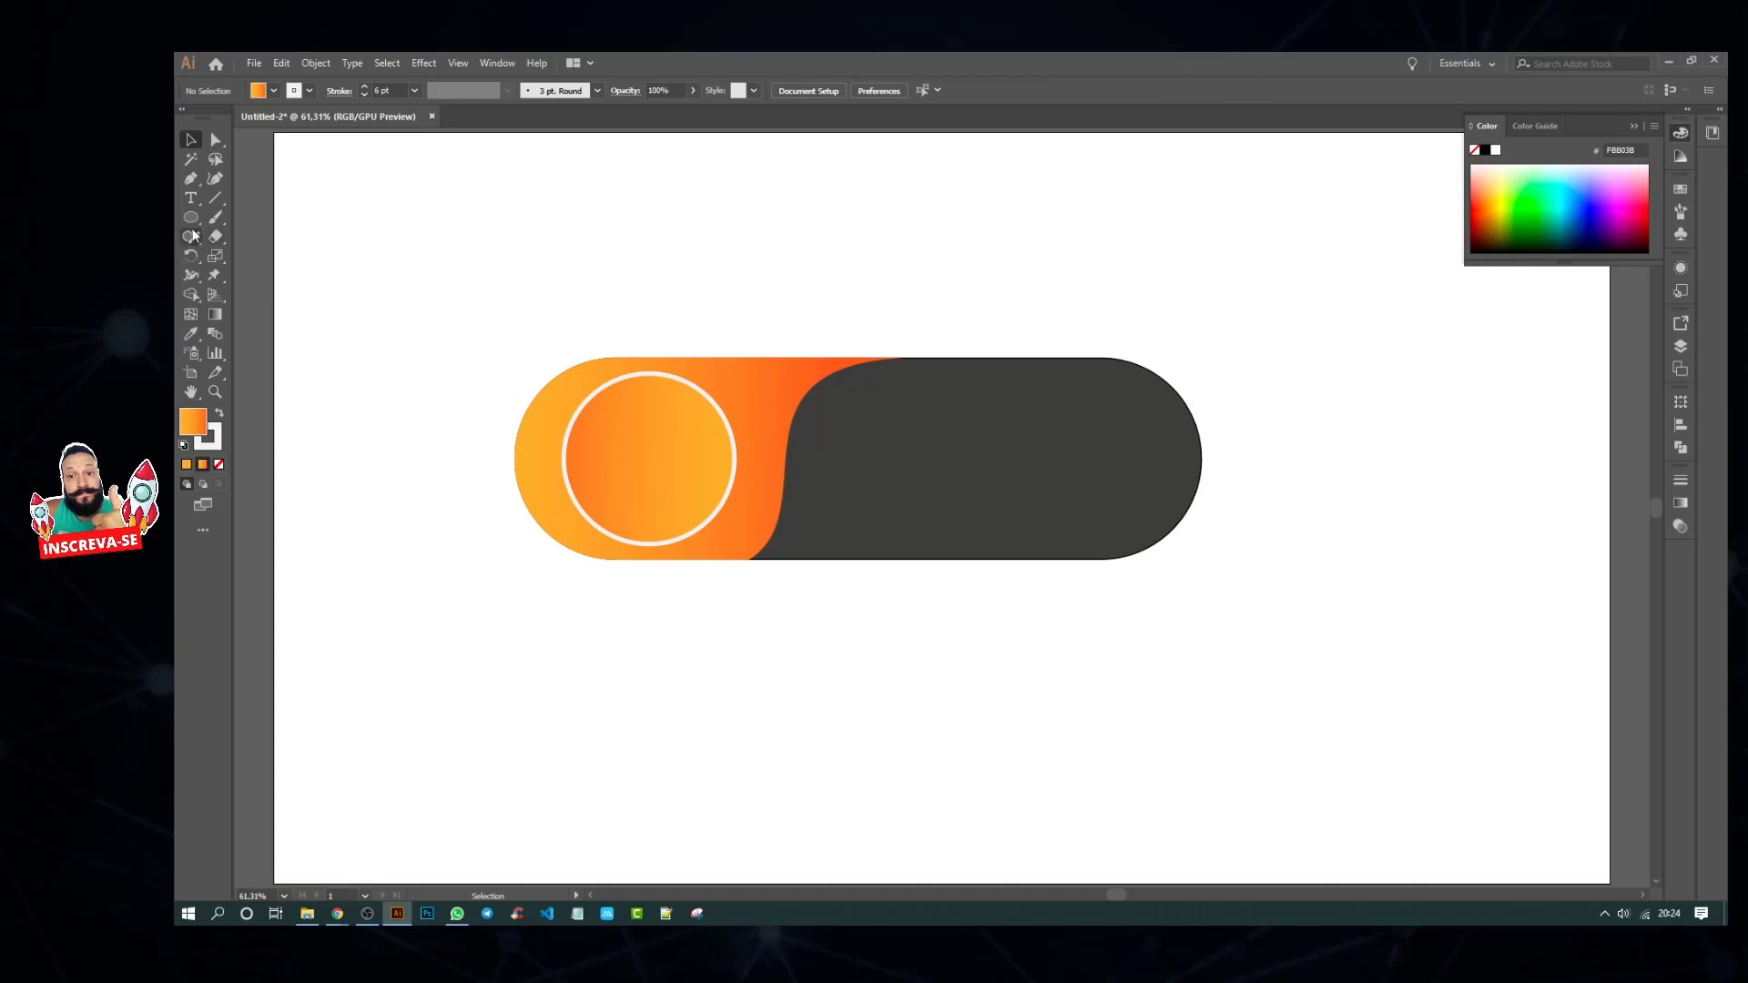
left_click_drag(194, 216, 261, 293)
left_click_drag(382, 300, 411, 353)
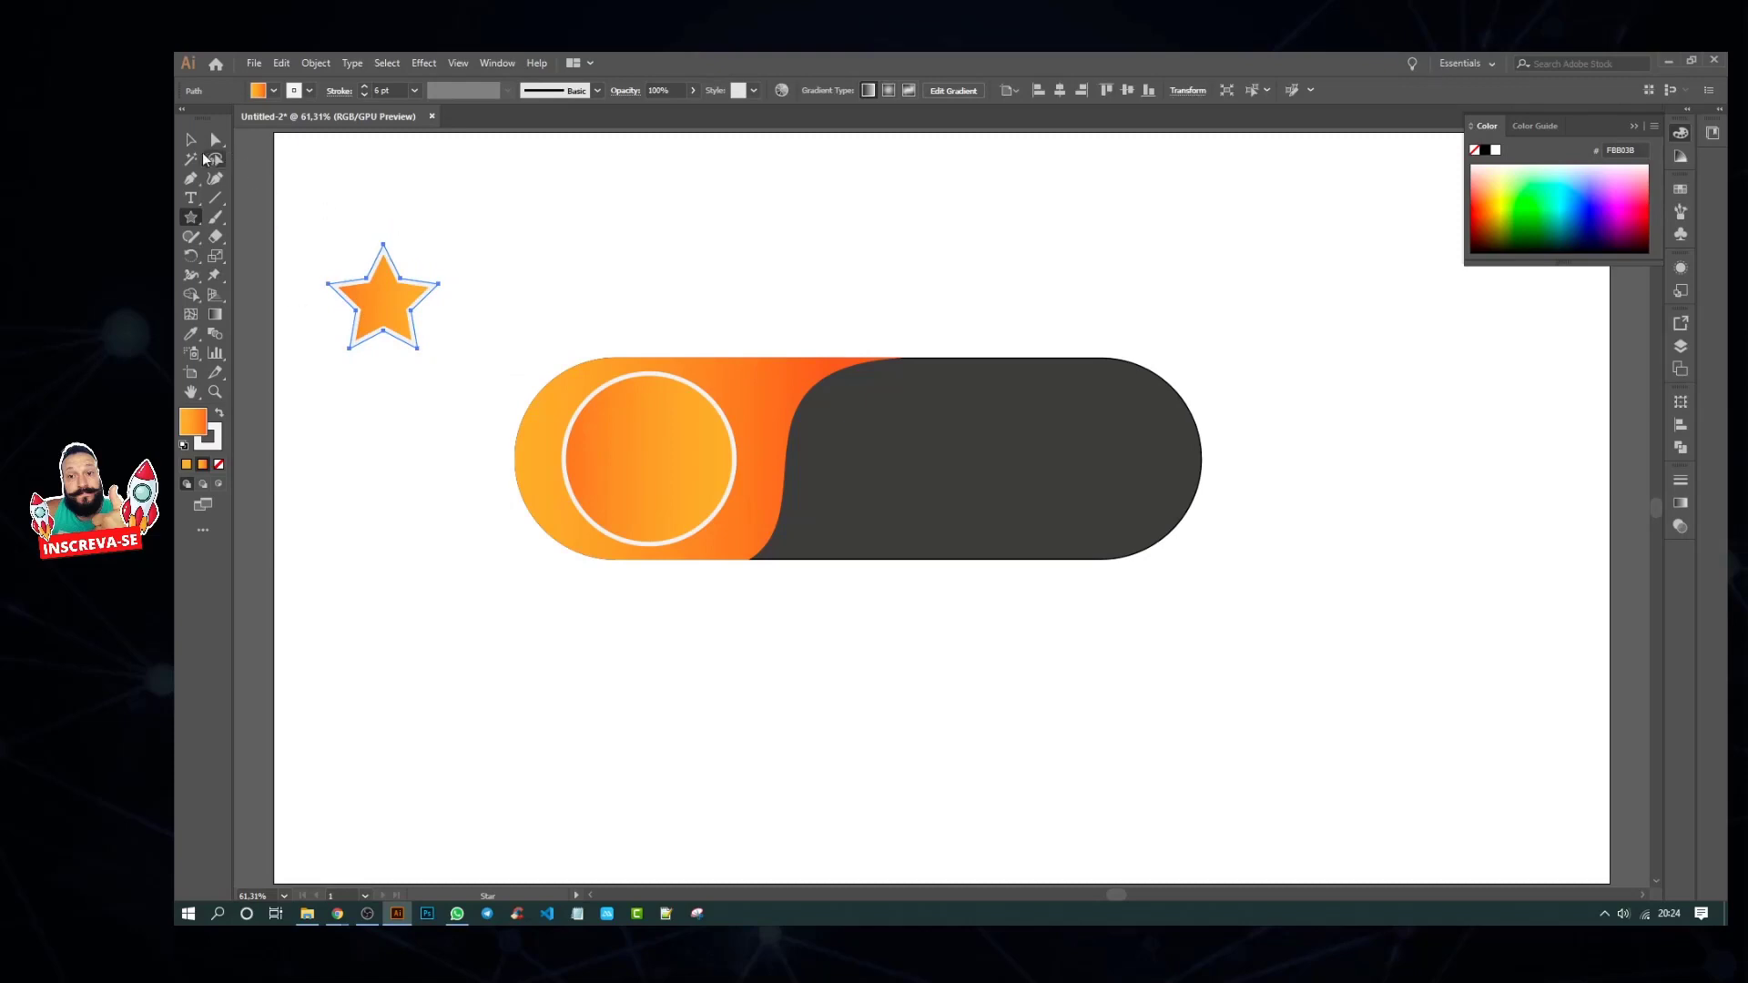
Step: Fill the star light grey, remove its outline, and move it into the circle knob
left_click(191, 139)
left_click(456, 273)
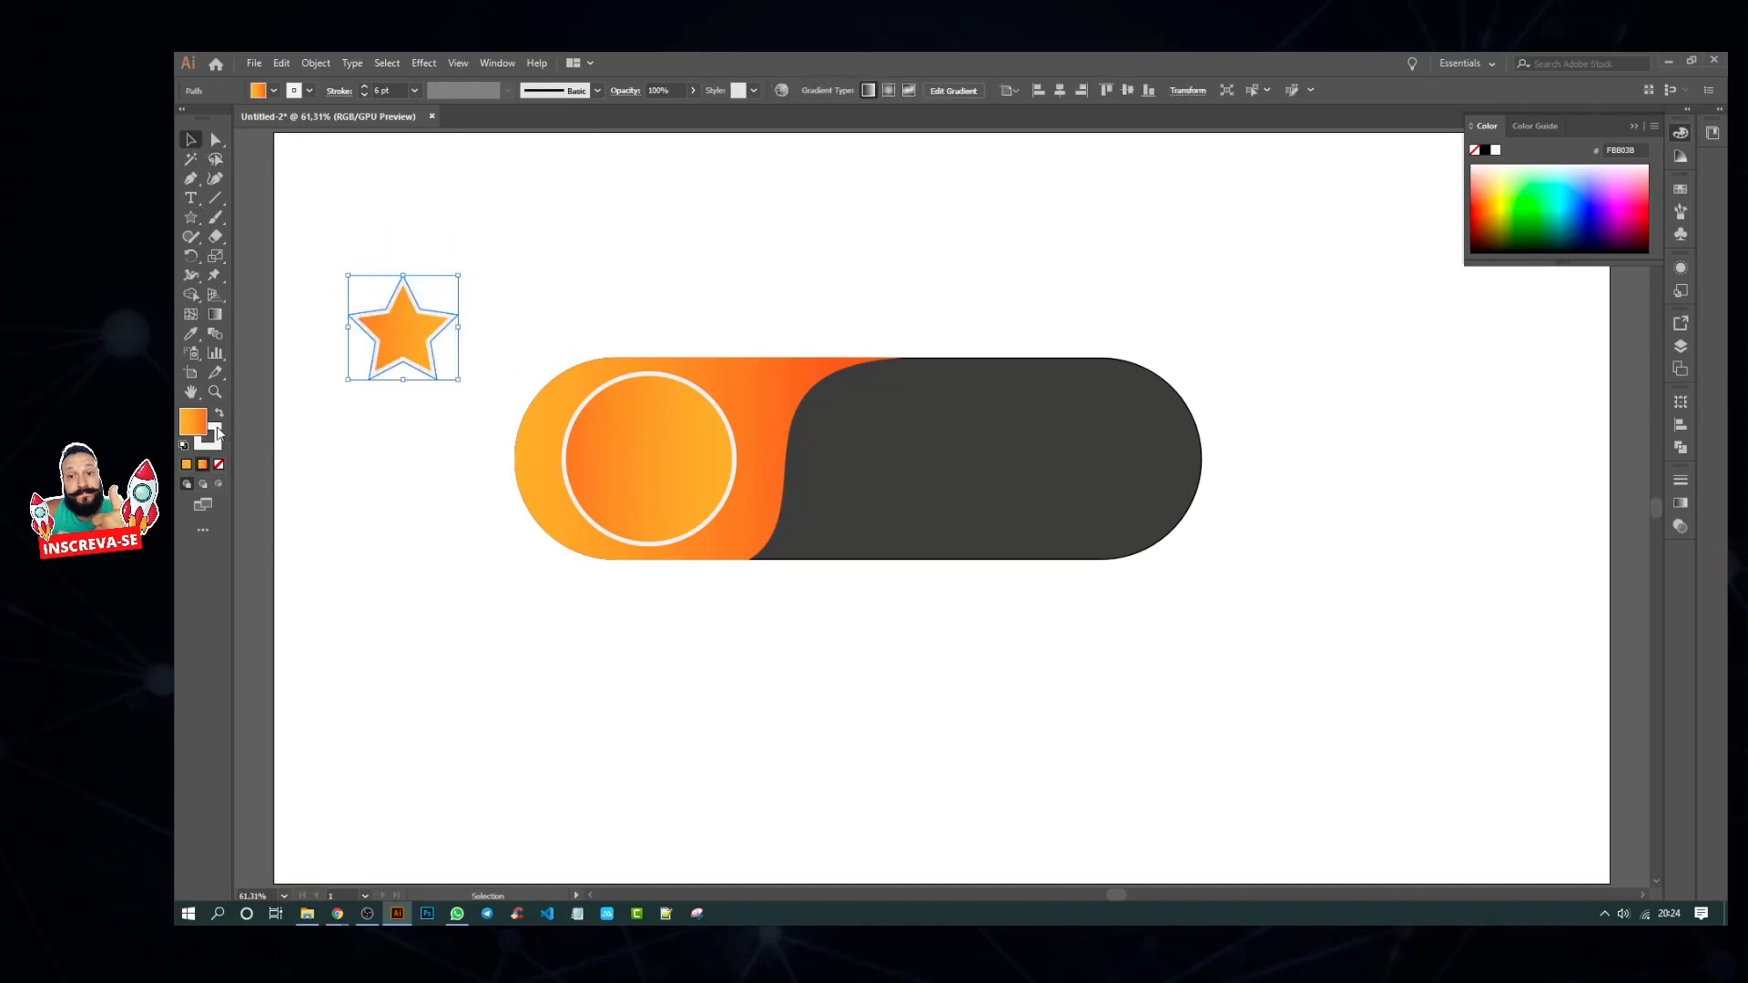
left_click(273, 91)
left_click(310, 165)
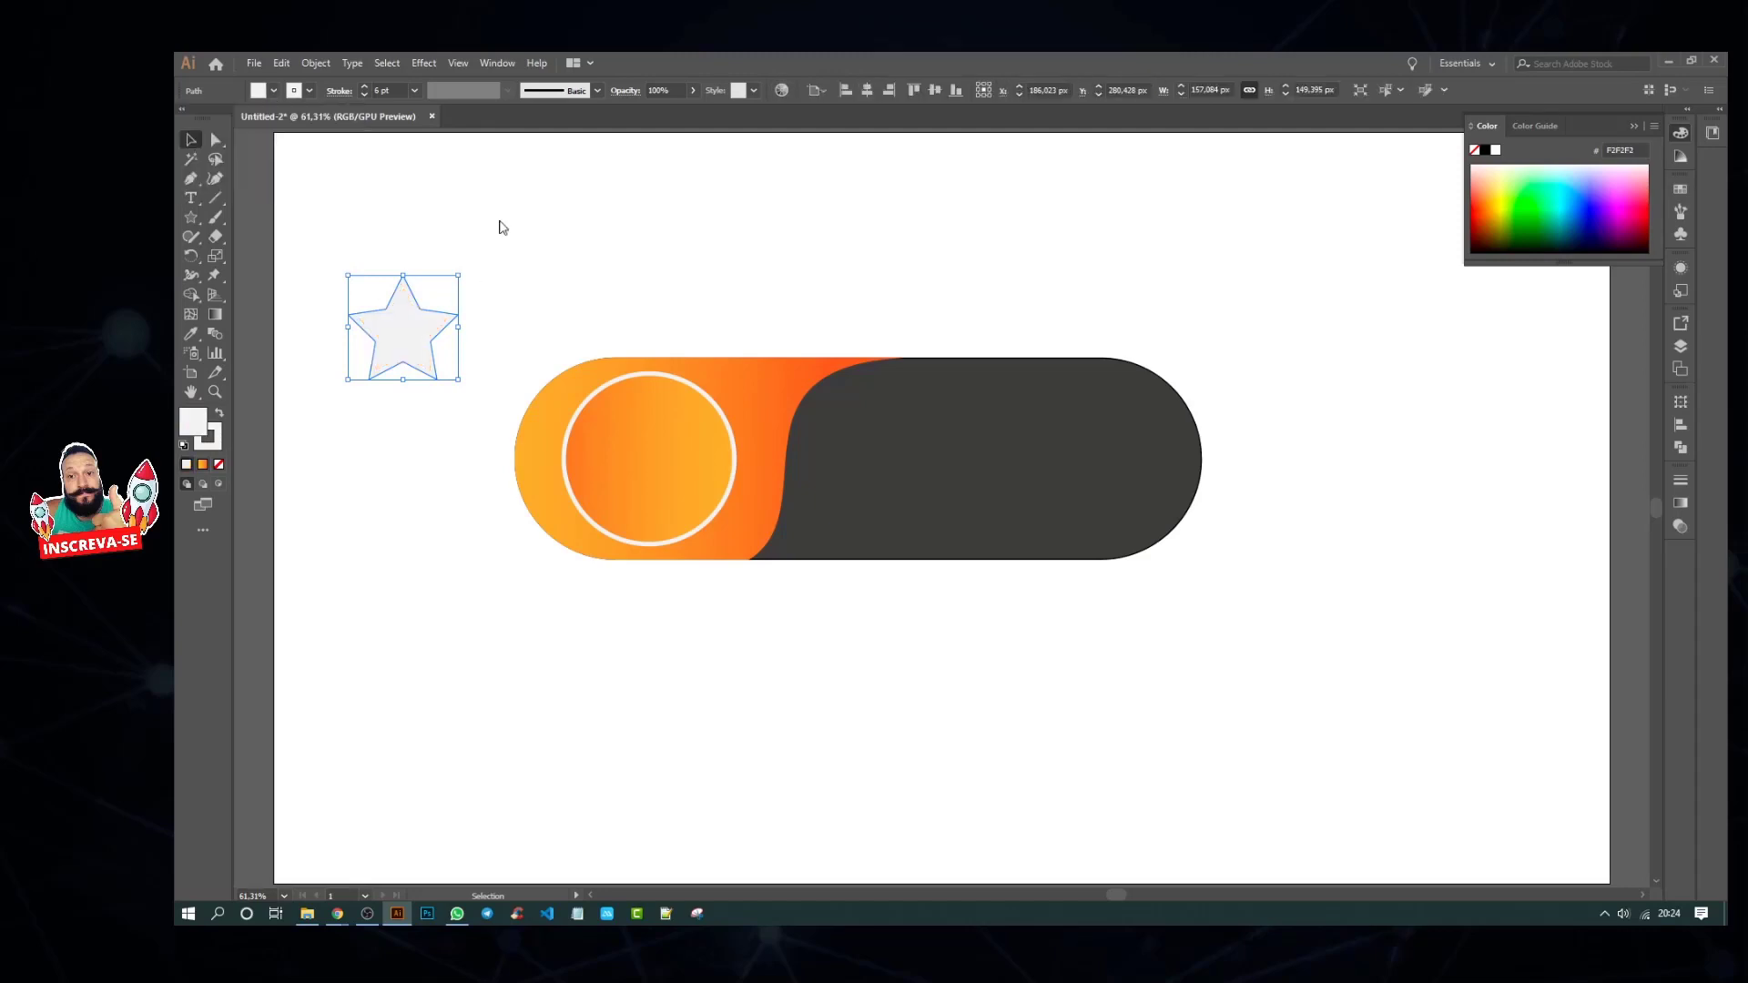
double_click(218, 446)
left_click(1375, 285)
left_click(218, 465)
left_click(376, 404)
mouse_move(435, 357)
left_mouse_down()
mouse_move(488, 409)
mouse_move(676, 478)
left_mouse_up()
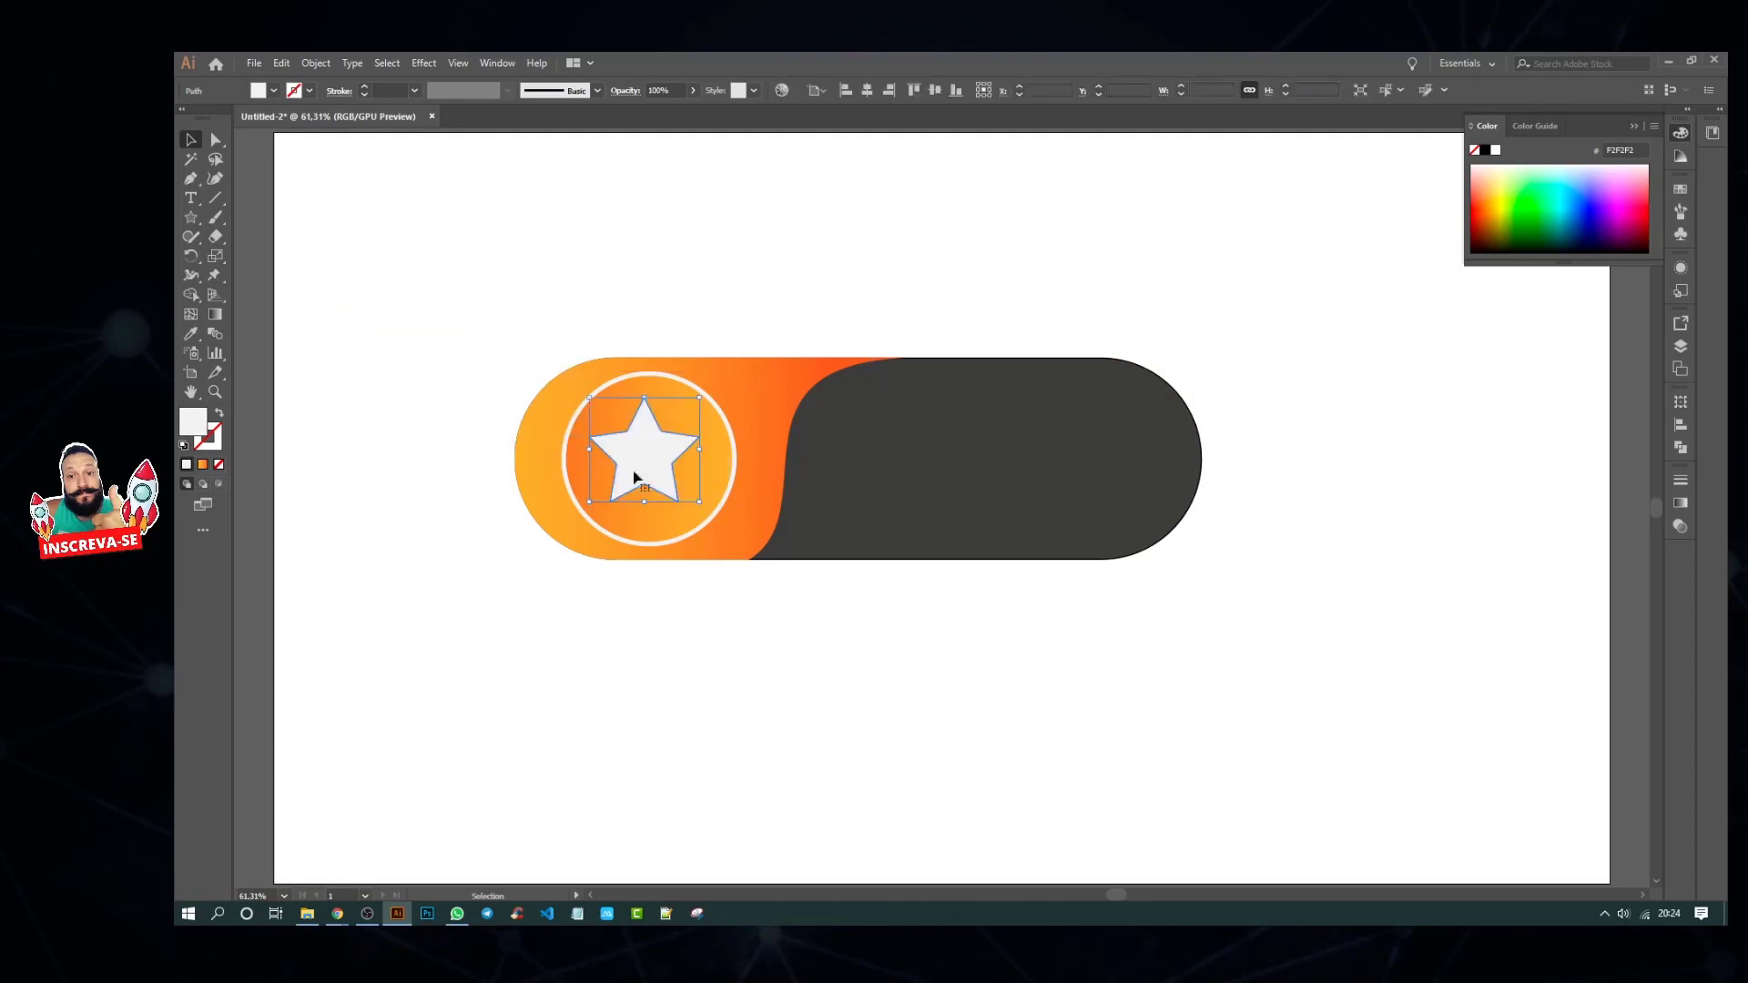
Step: Make the star pure white, shrink it, and centre it horizontally and vertically on the circle
left_click(272, 91)
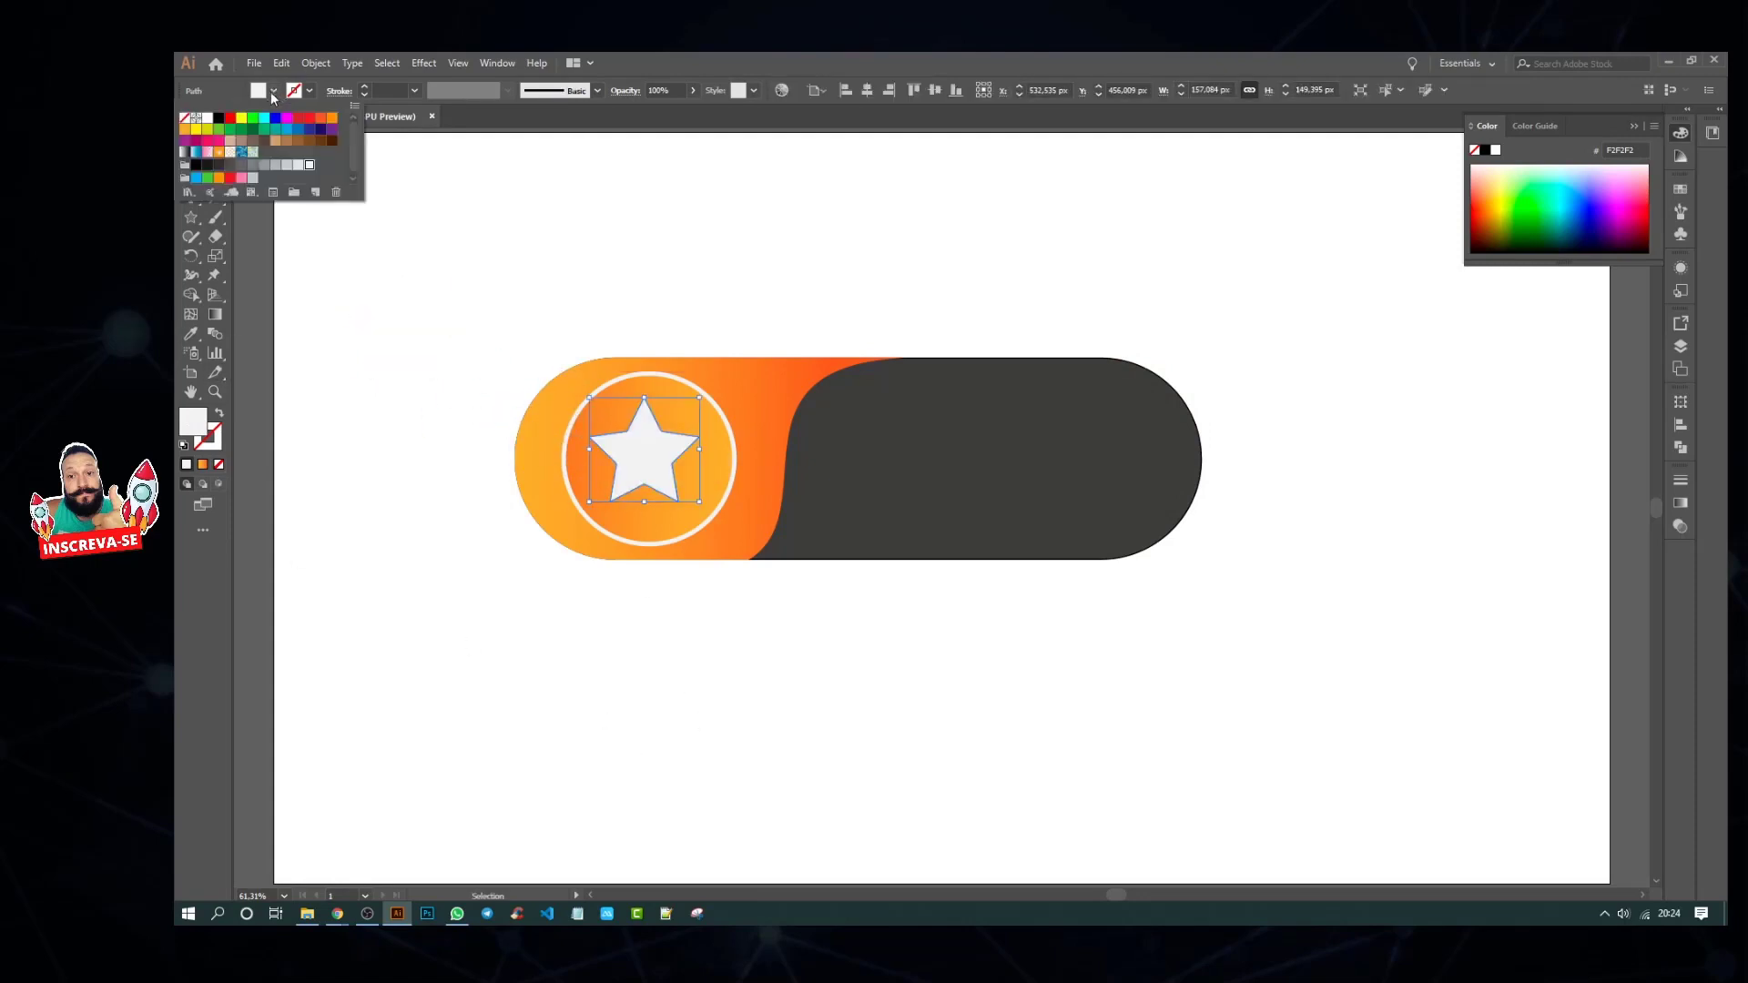
left_click(211, 125)
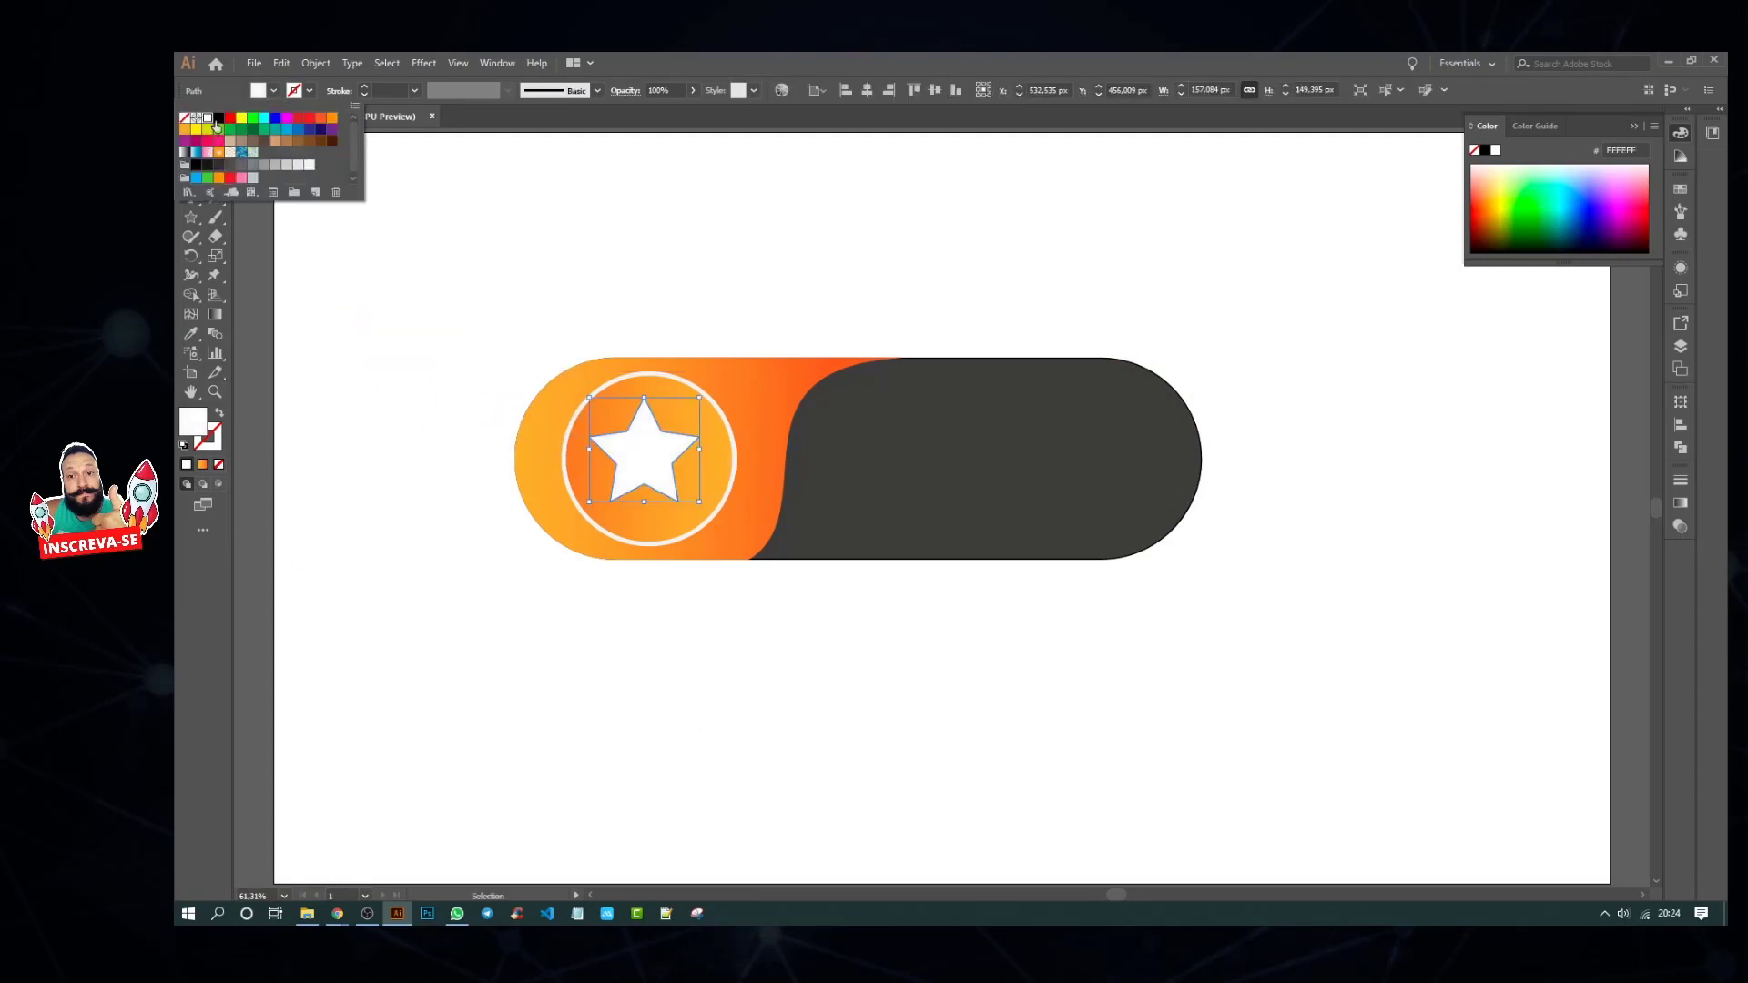
left_click(489, 238)
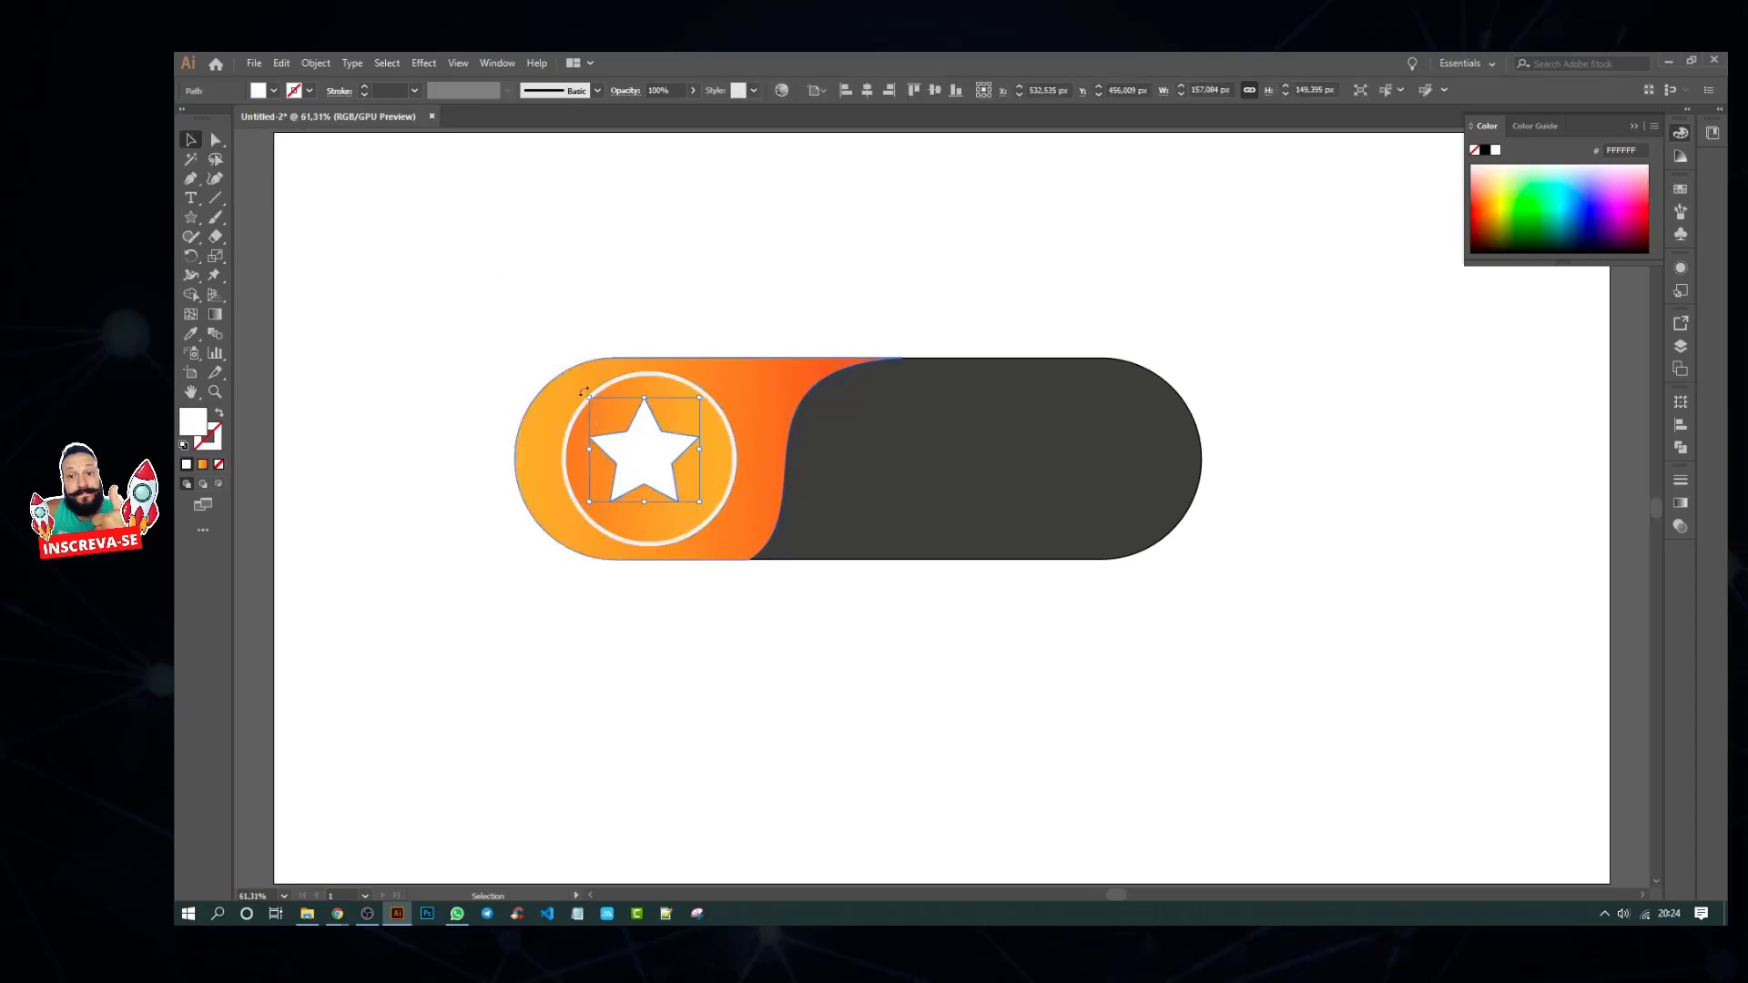
left_click_drag(590, 398, 611, 416)
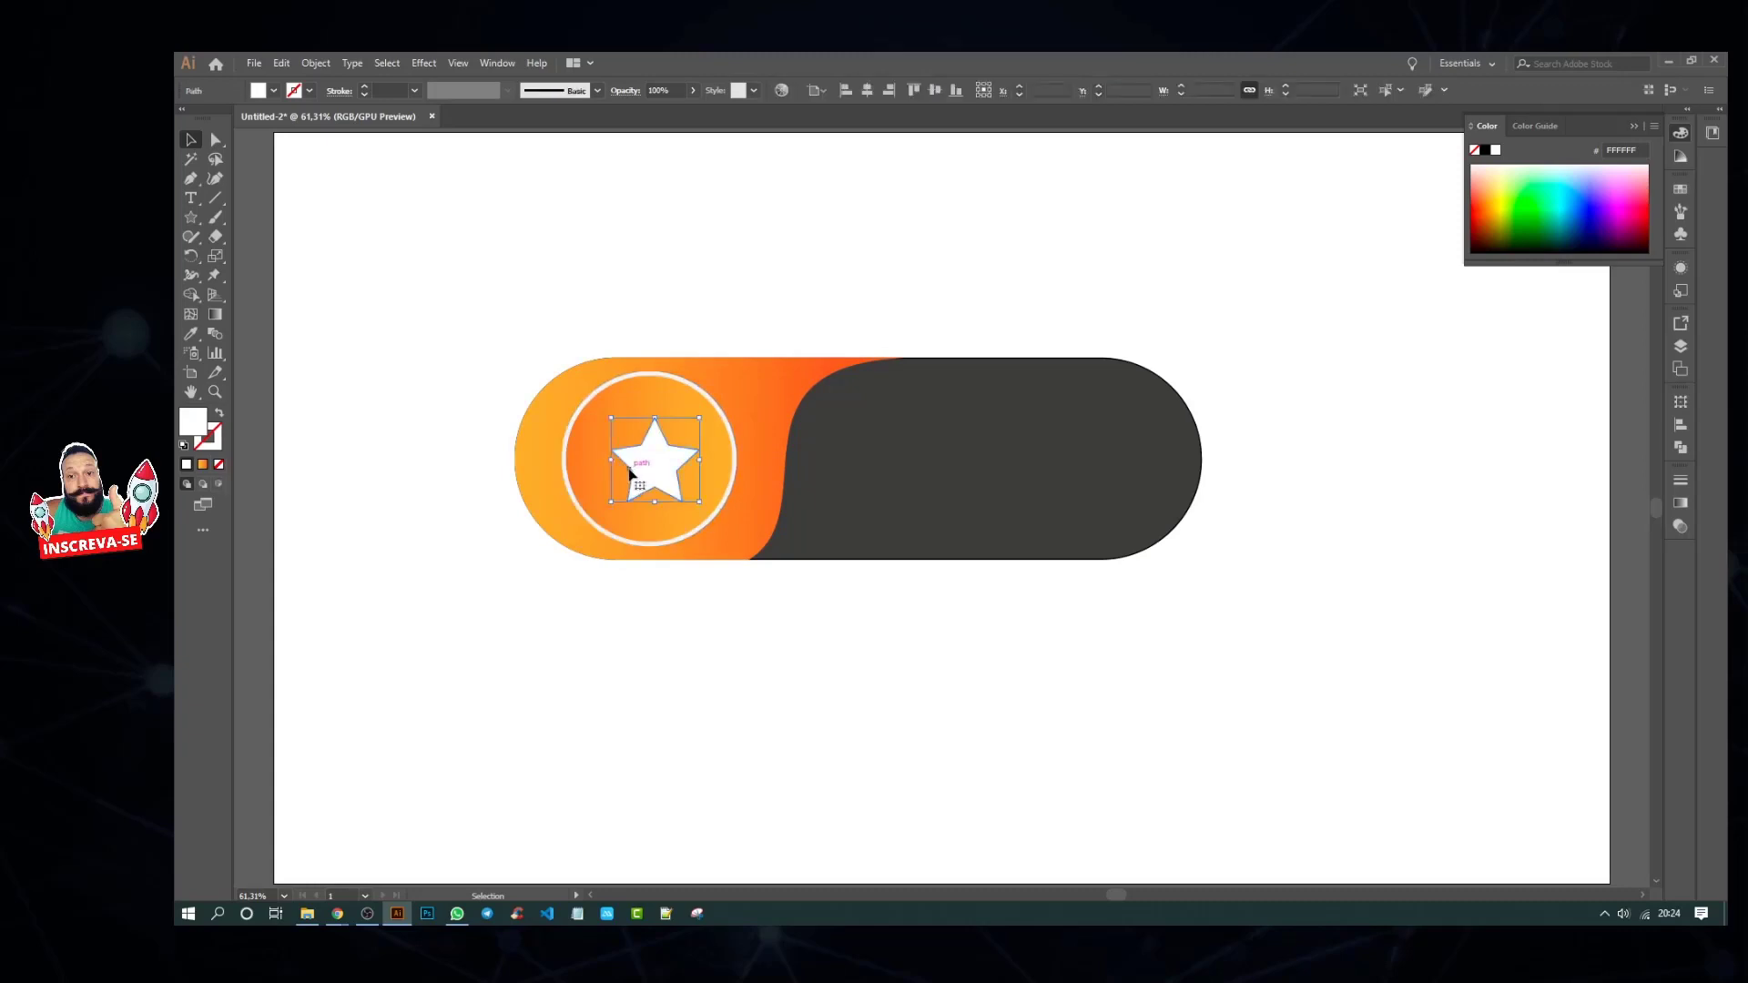
left_click(577, 434, "shift")
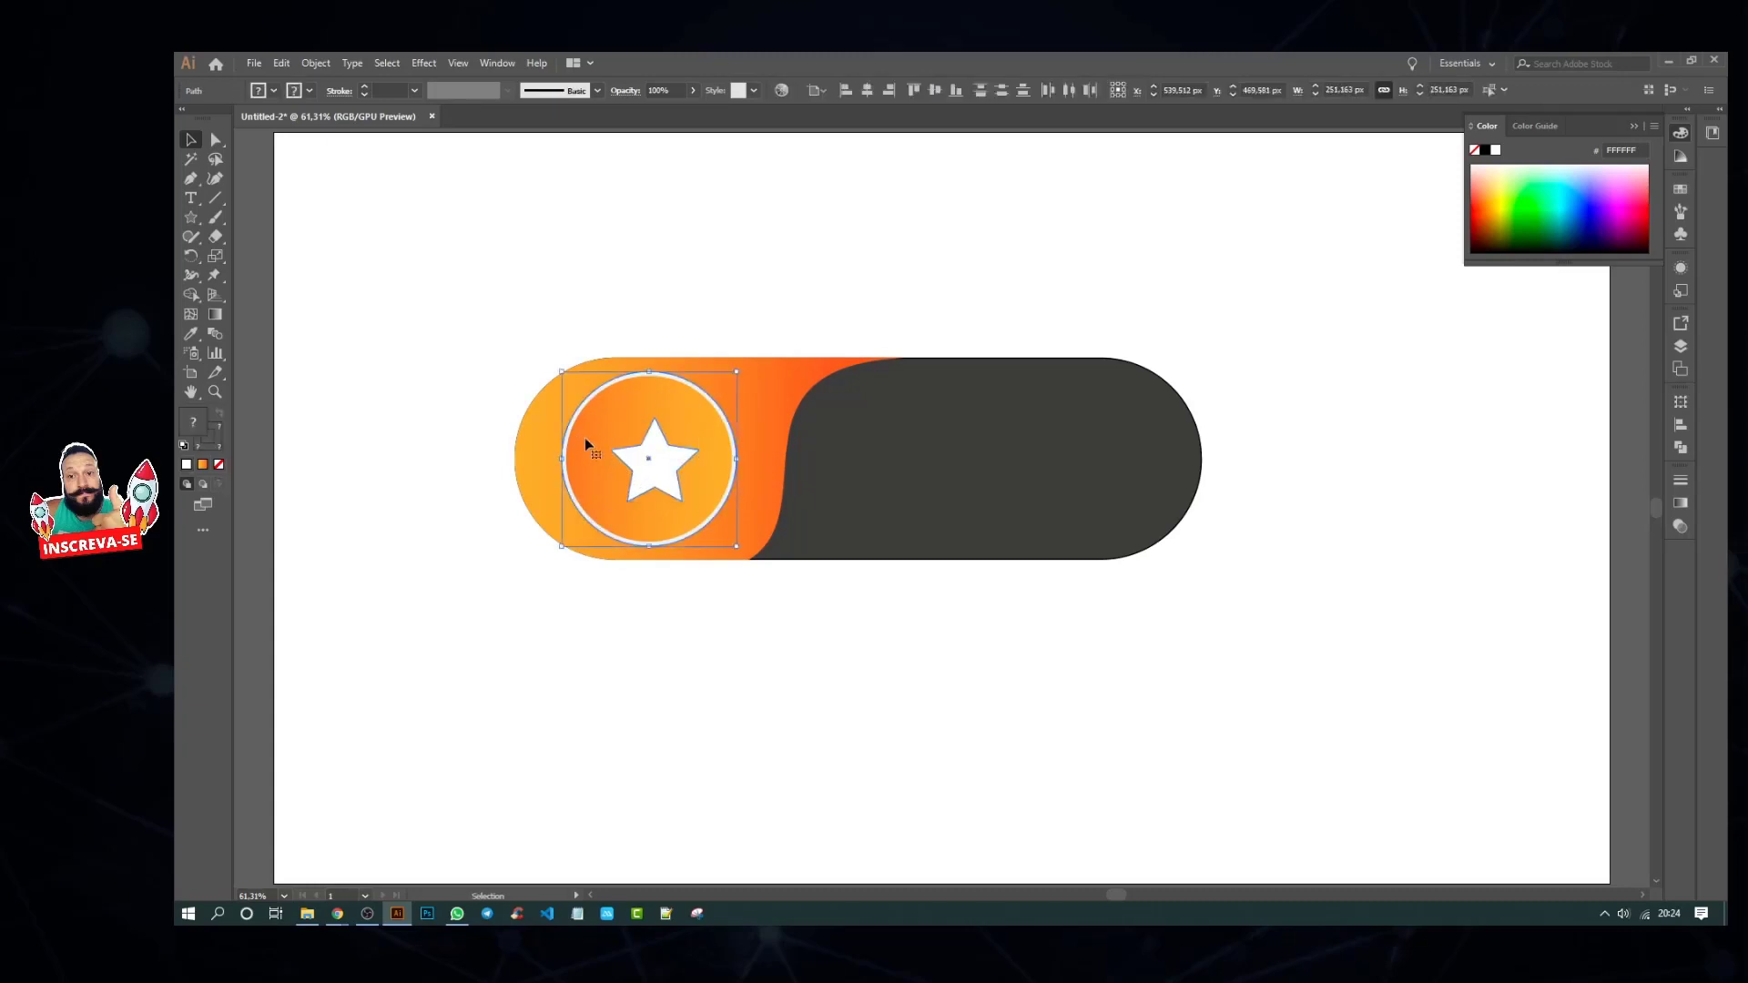
left_click(868, 91)
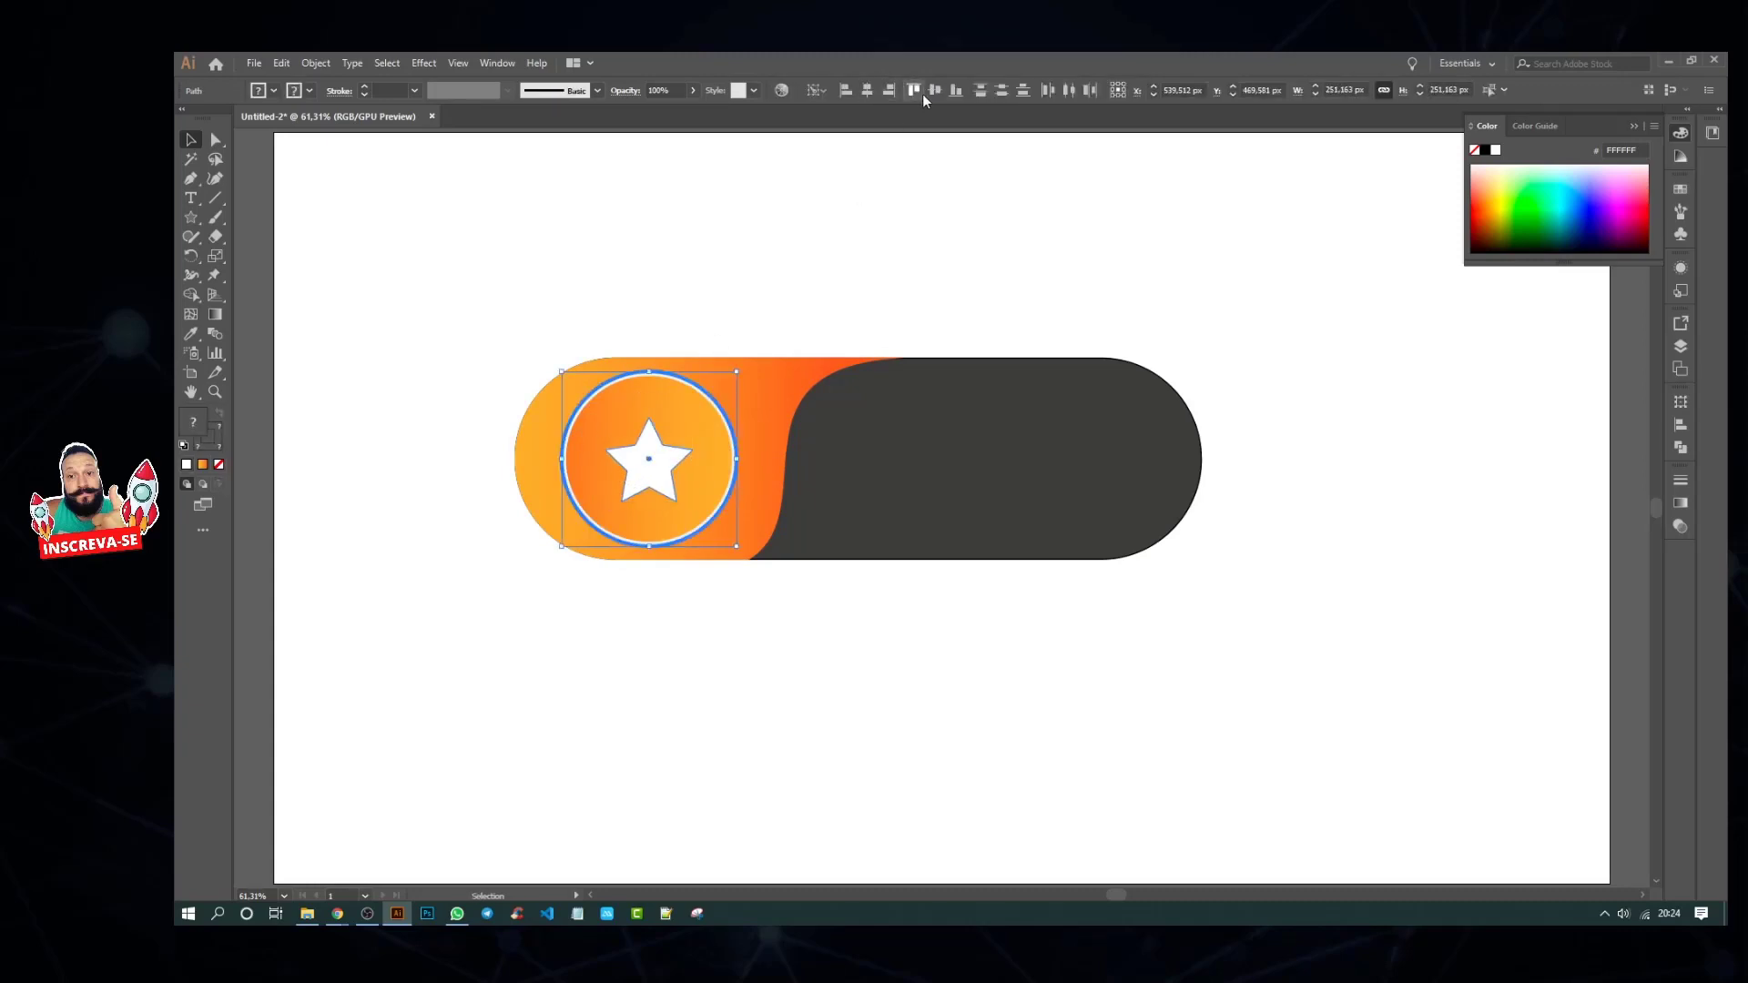
left_click(934, 91)
left_click(938, 274)
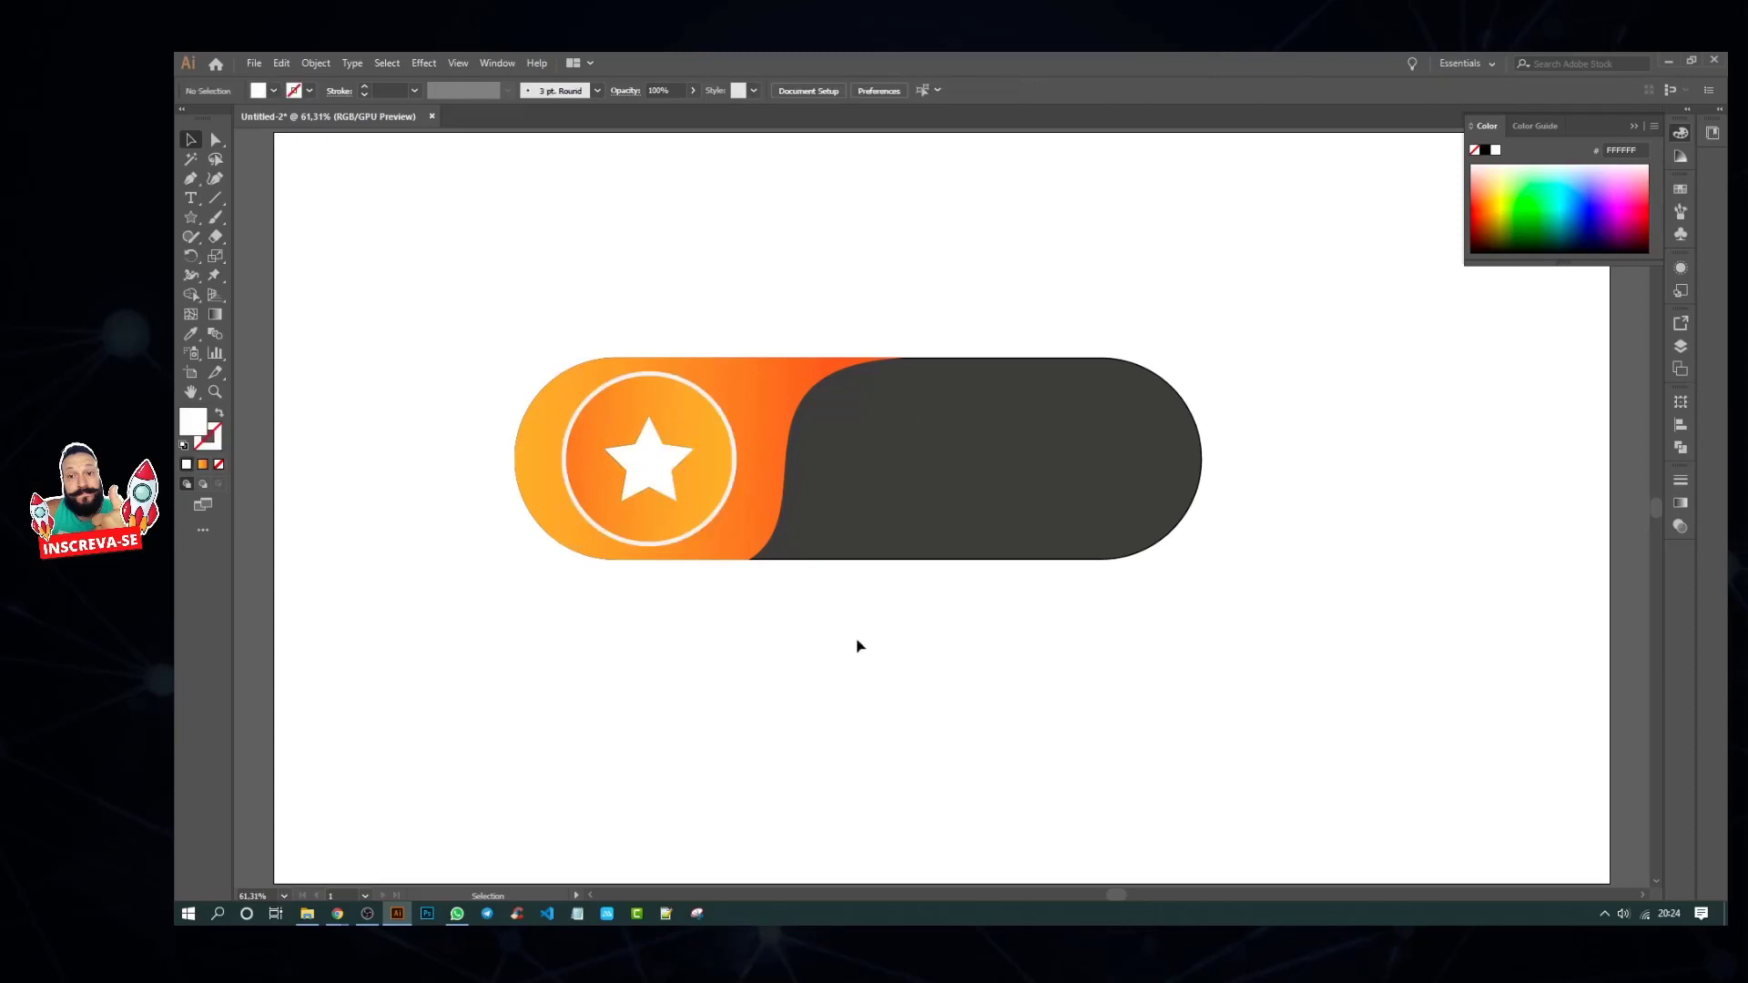
left_click(648, 471)
left_click(741, 269)
Step: Add a Drop Shadow to the orange knob: Multiply, 36% opacity, 13 px blur
left_click(701, 516)
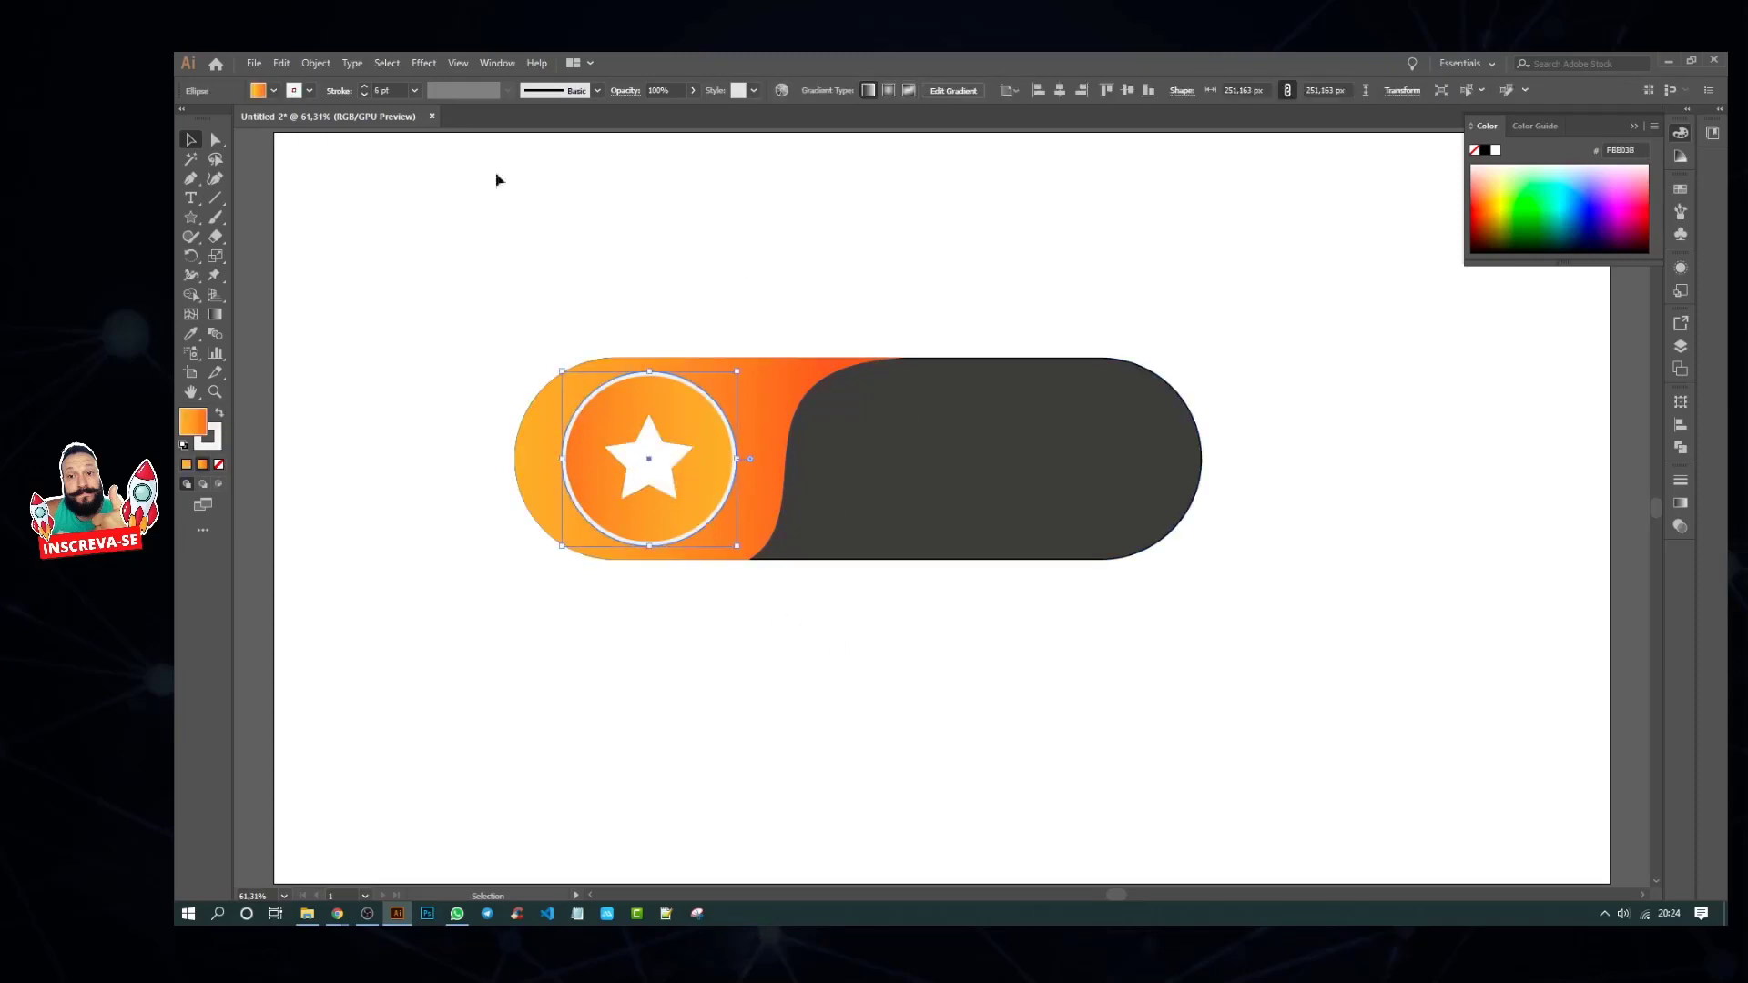
left_click(423, 62)
mouse_move(464, 246)
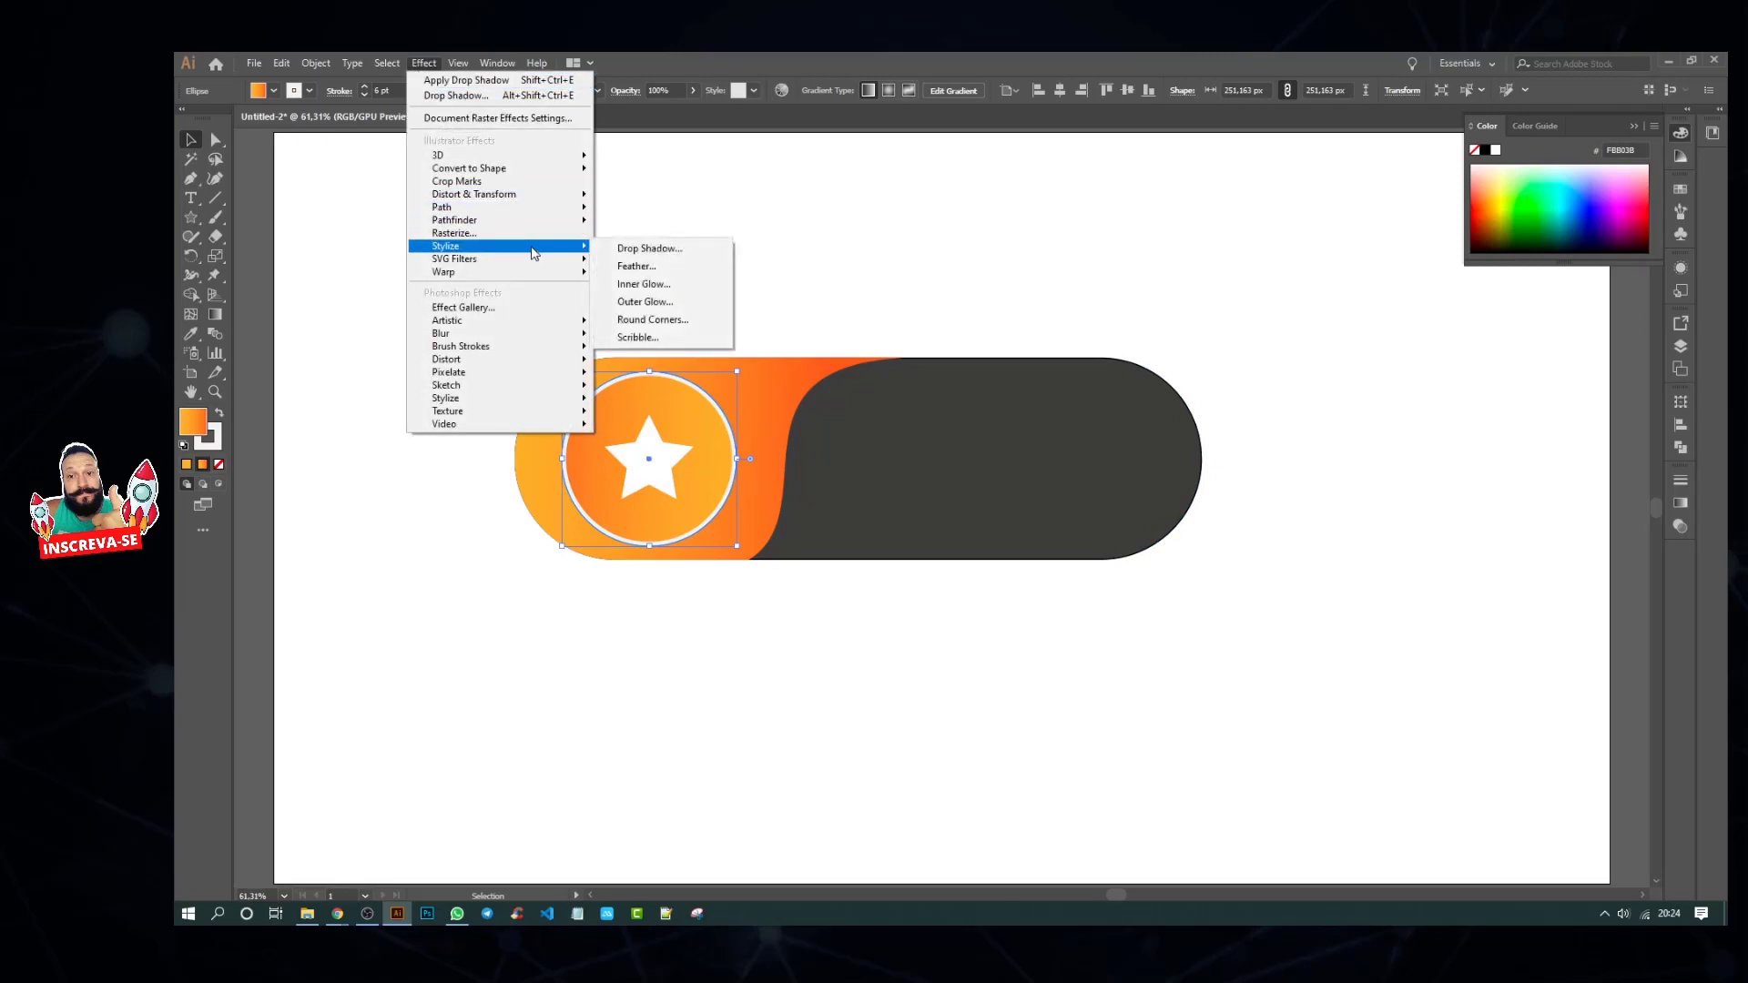
left_click(648, 248)
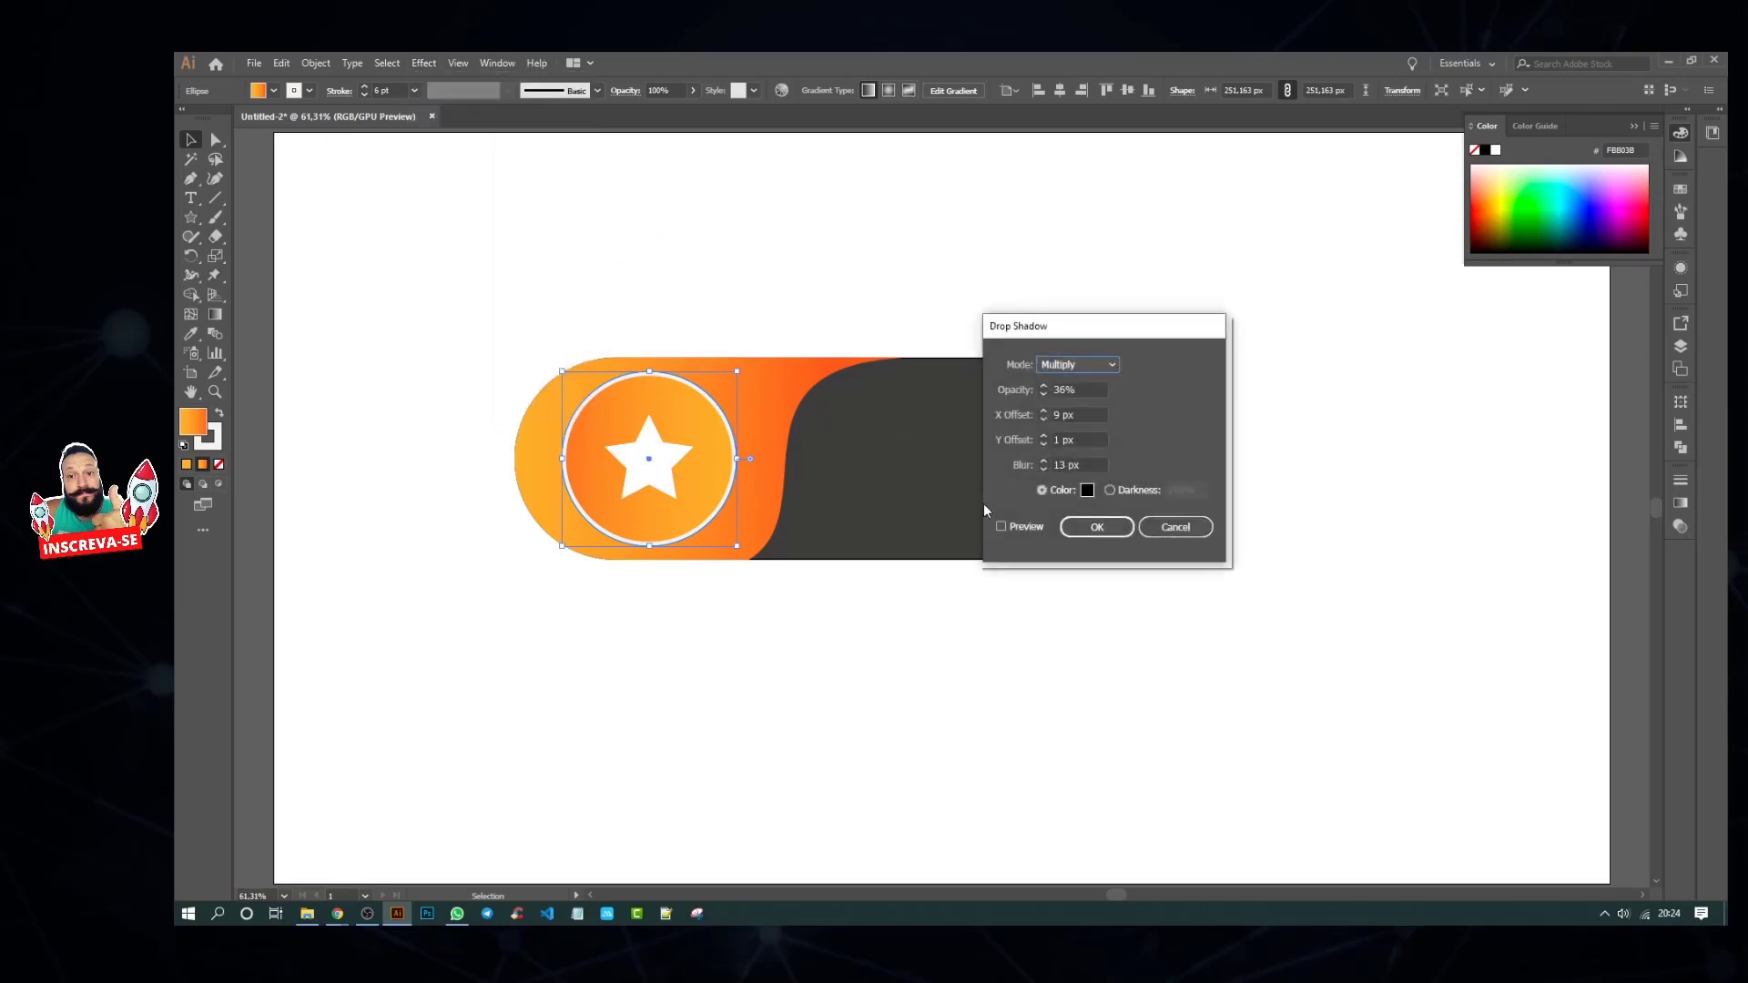
left_click(1003, 526)
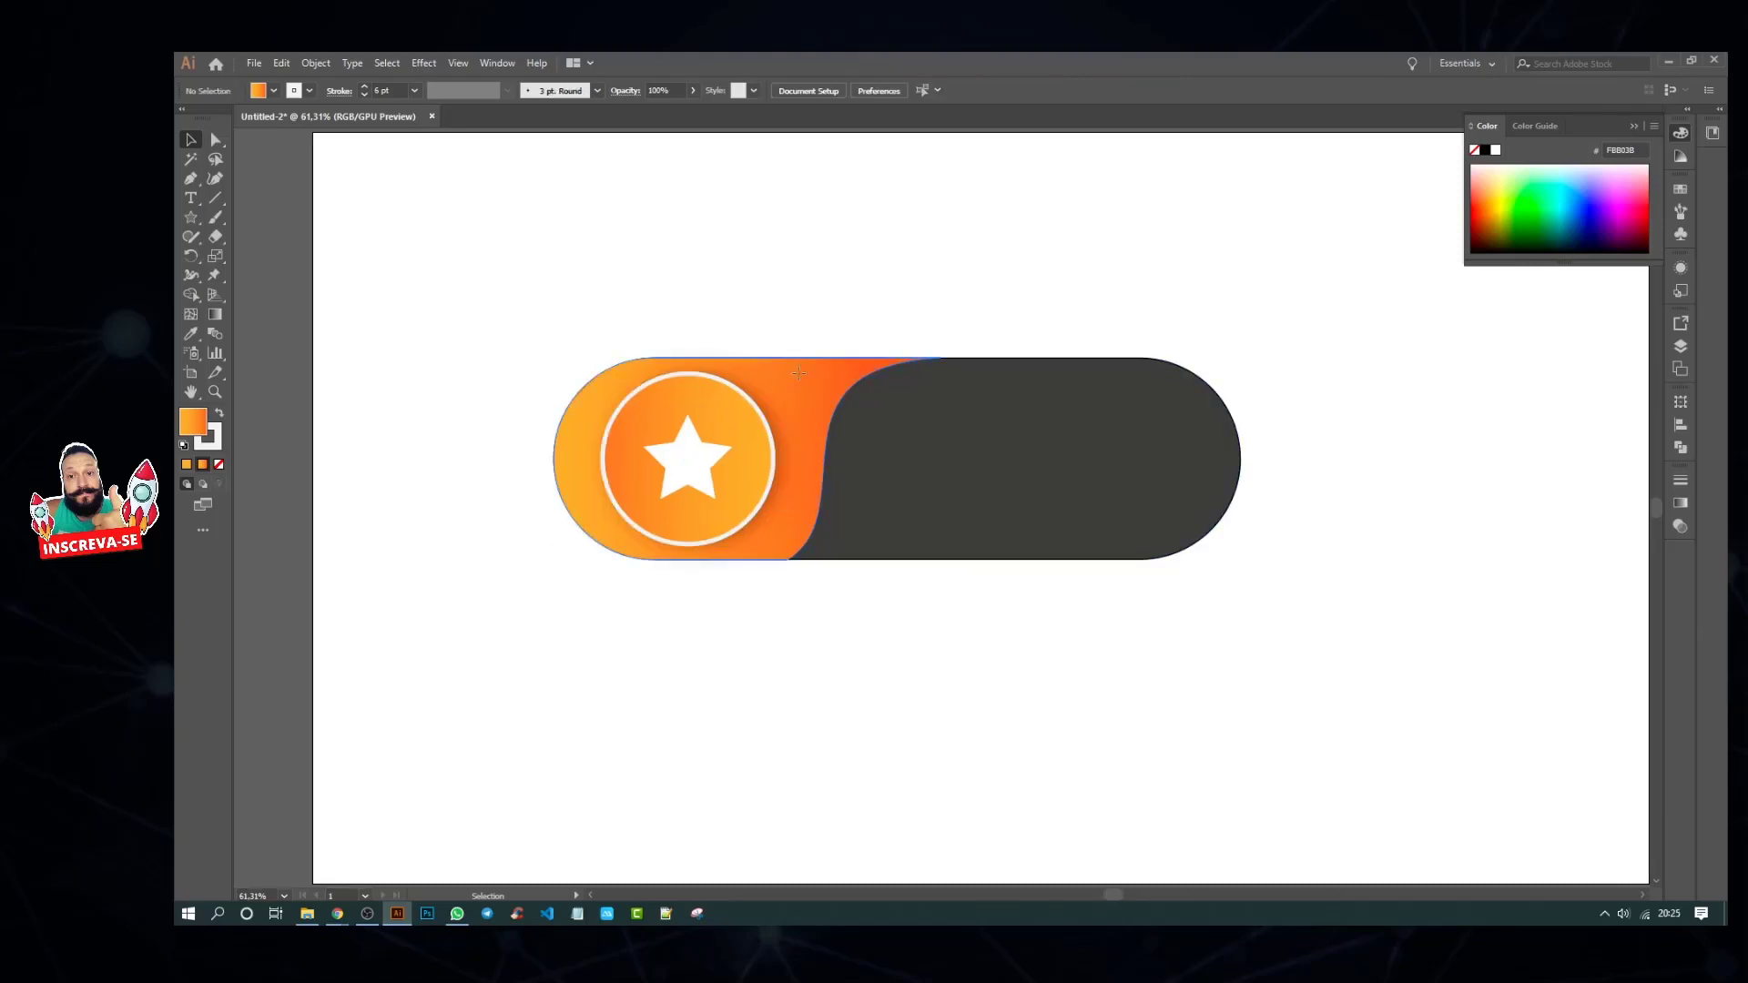
left_click(811, 382)
Step: Place a copy of the orange wave below the pill and fill it dark grey
left_click_drag(802, 433, 767, 634)
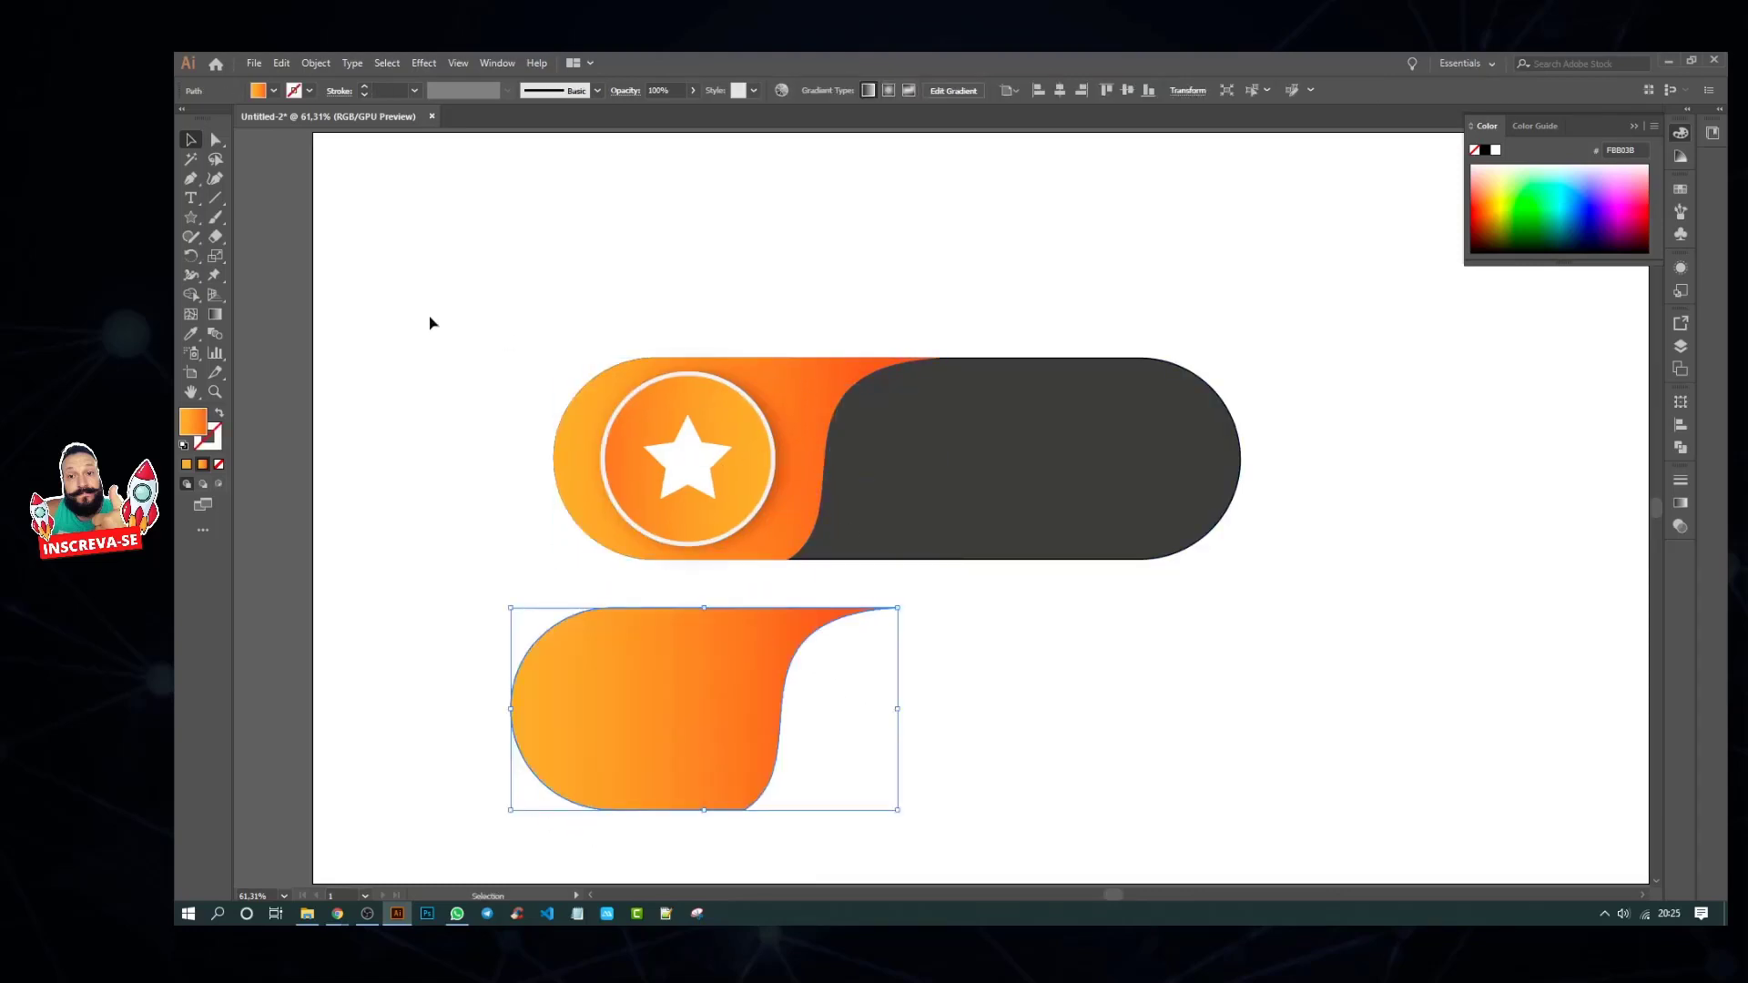
left_click(274, 91)
left_click(219, 167)
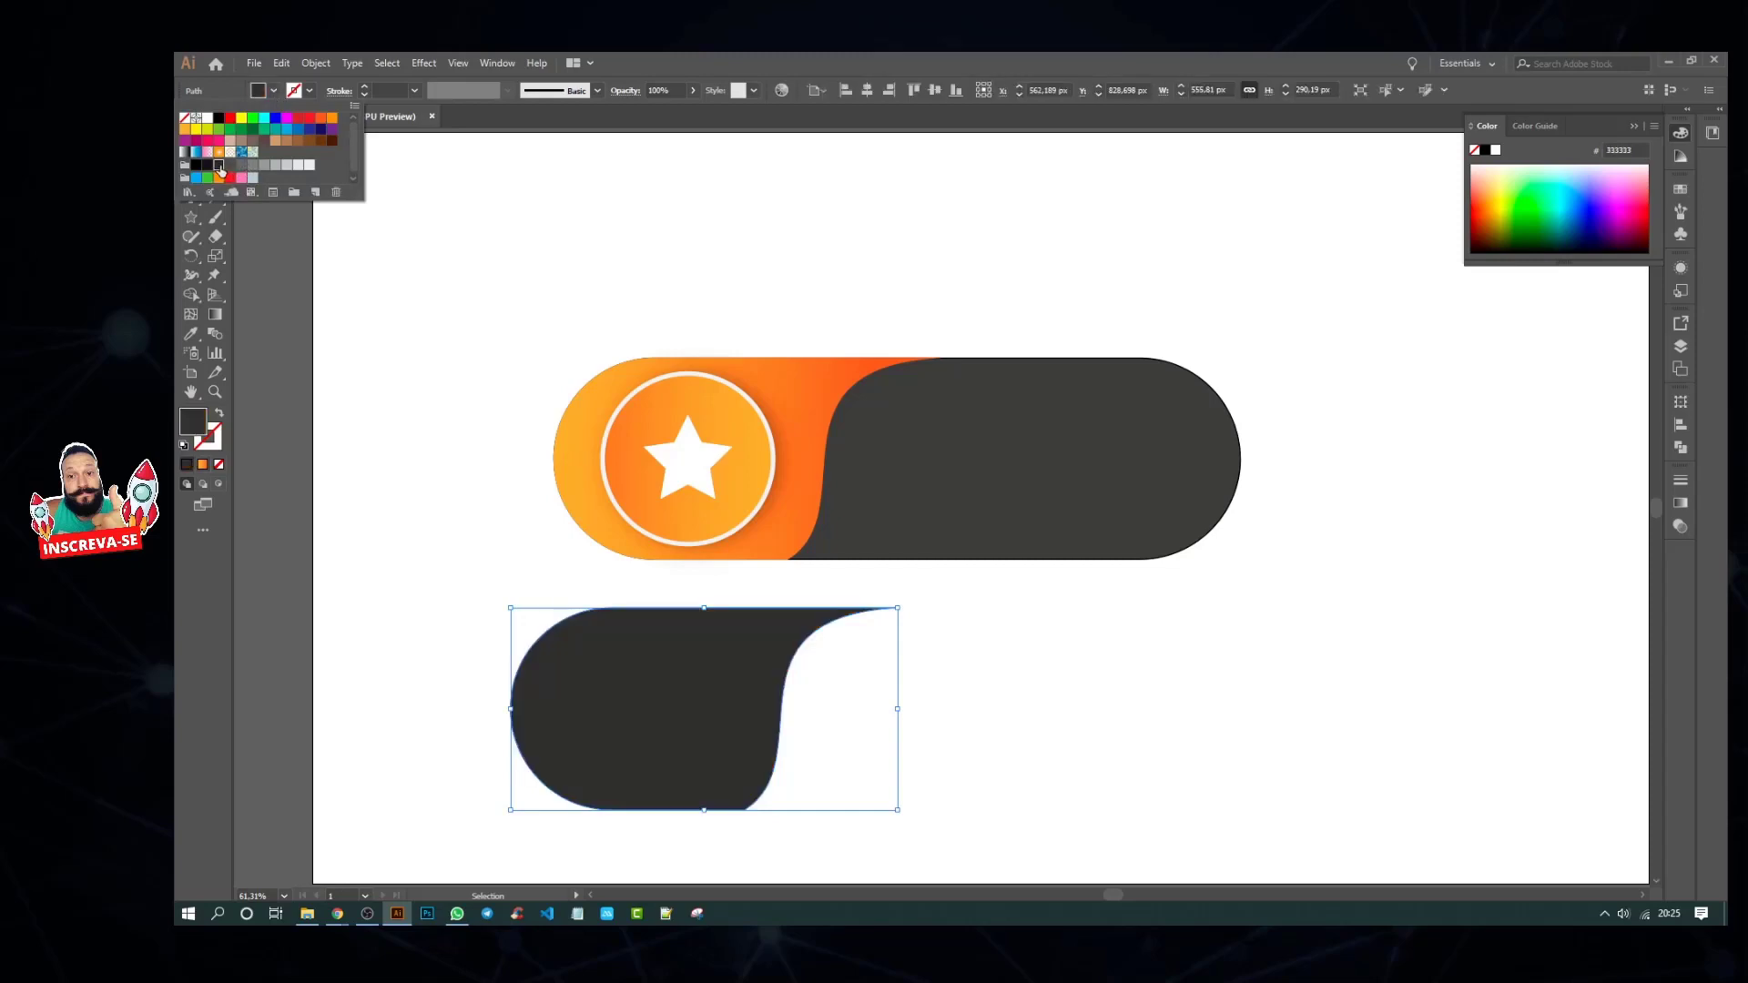
left_click(417, 66)
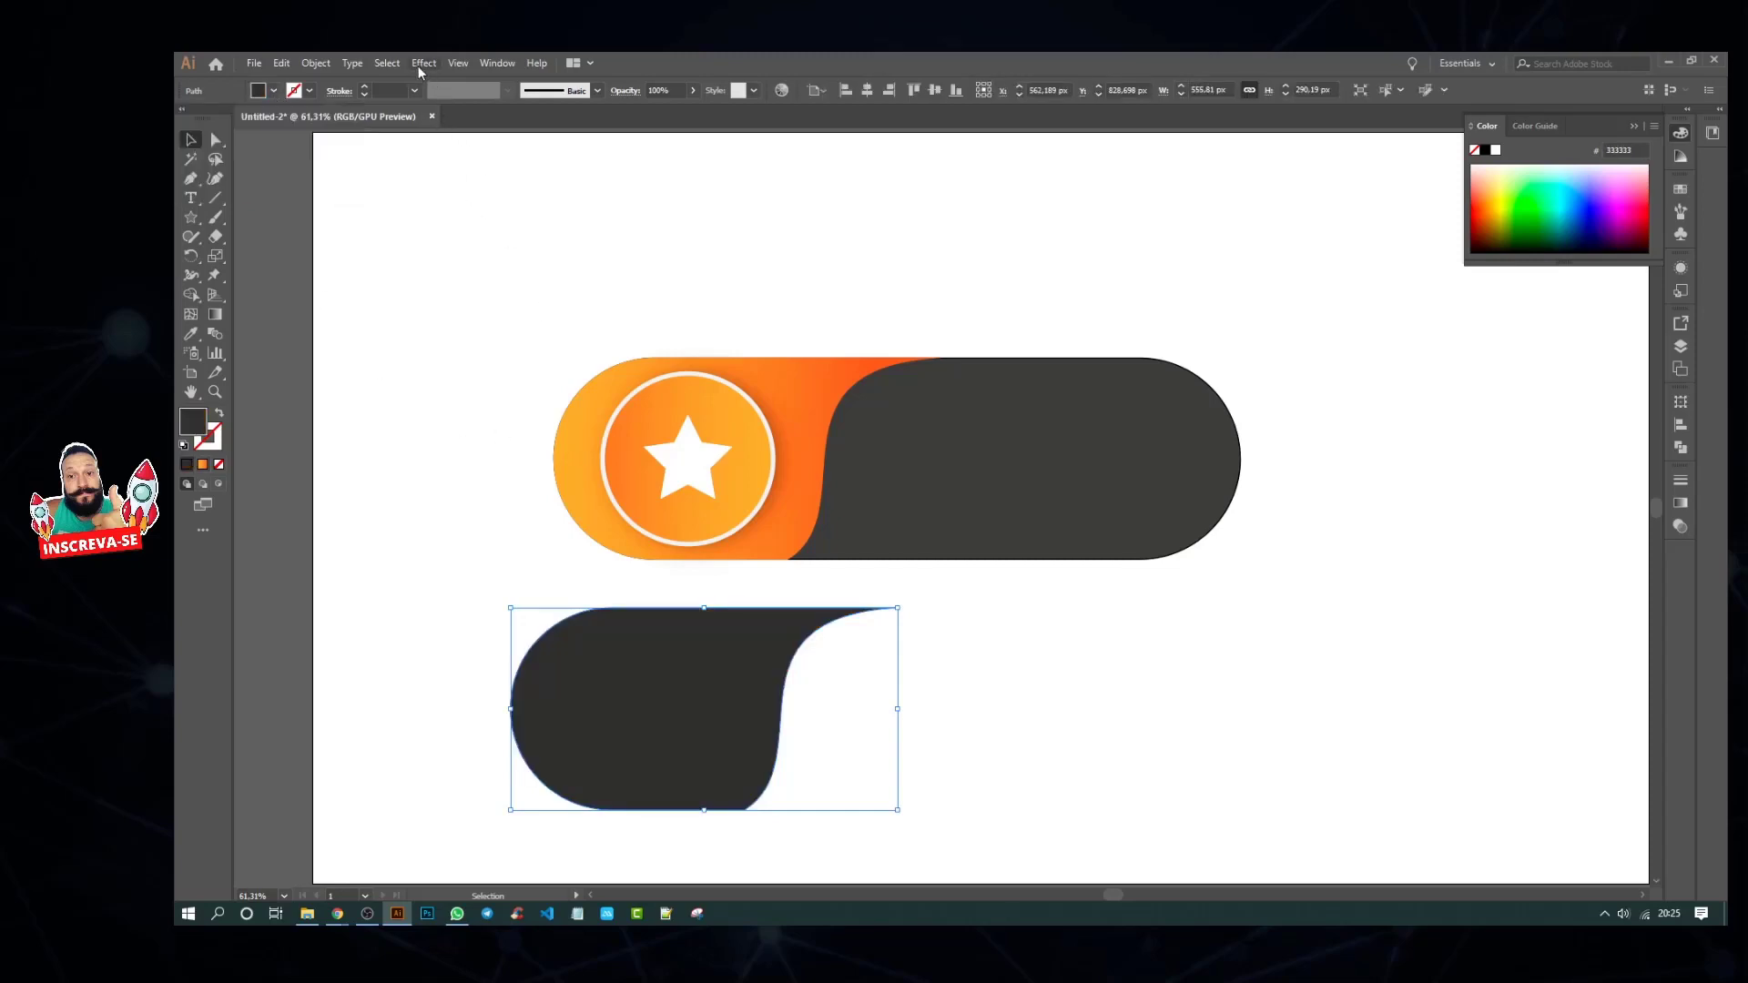
Step: Apply a Gaussian Blur with an increased radius to the dark grey copy
left_click(424, 63)
mouse_move(499, 333)
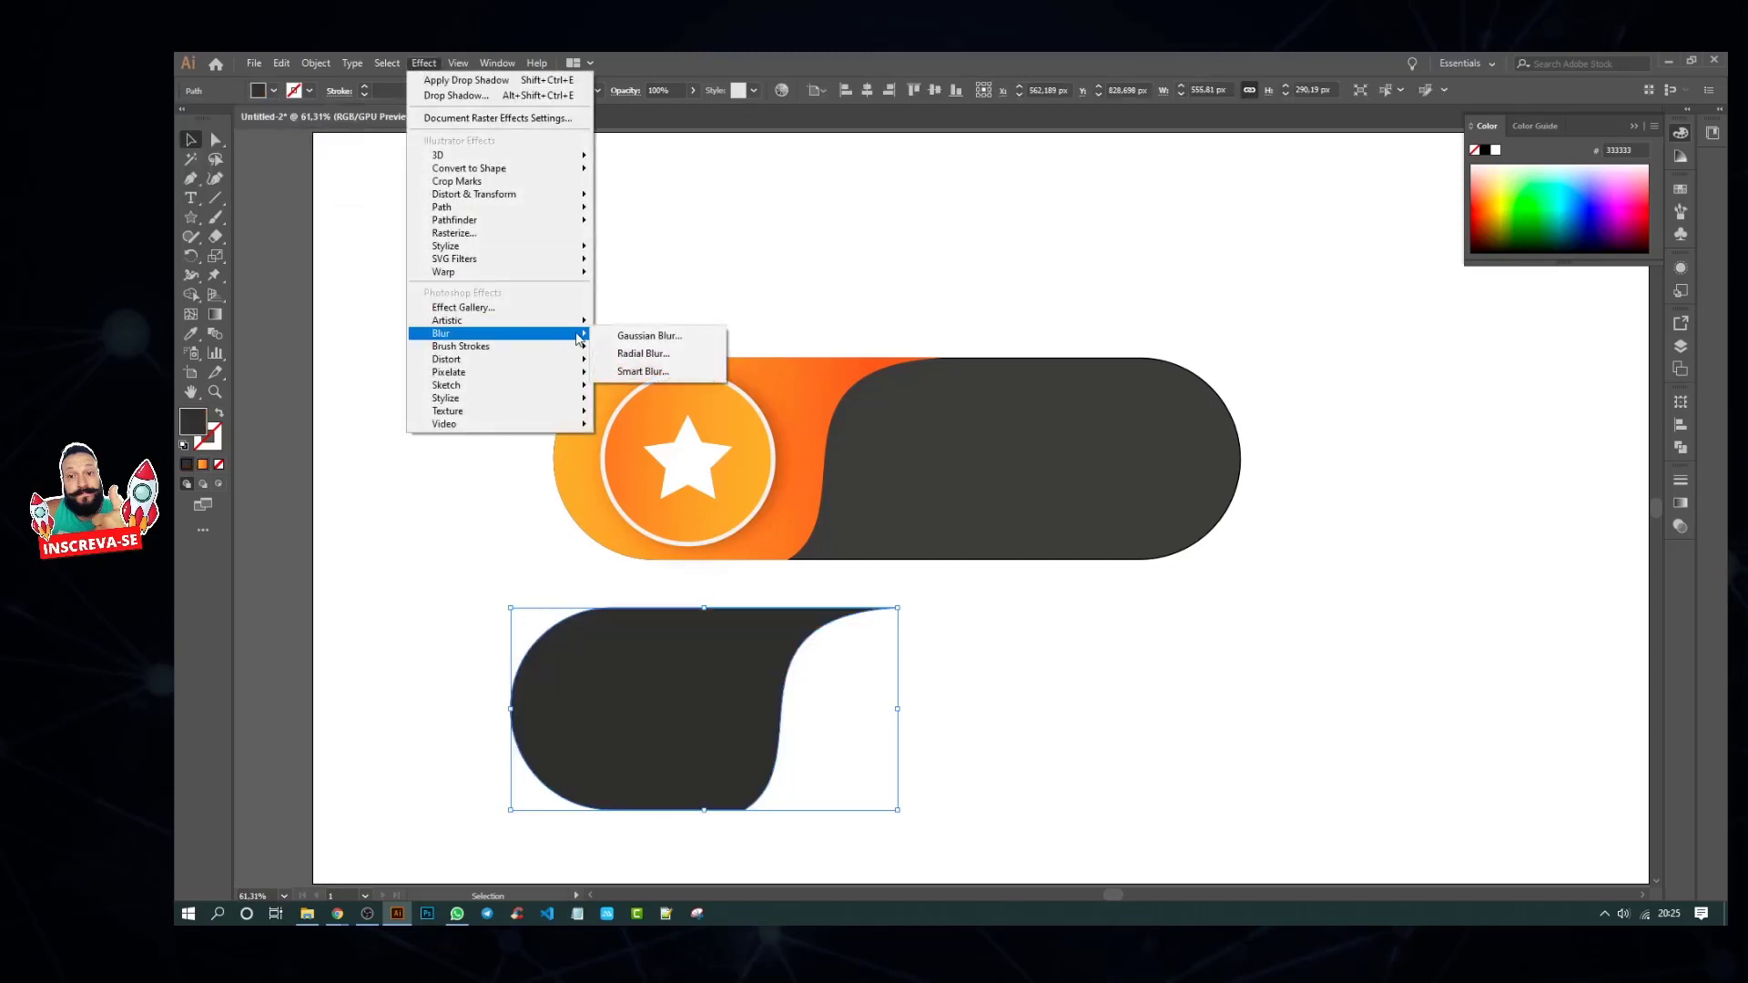
left_click(619, 335)
left_click(605, 401)
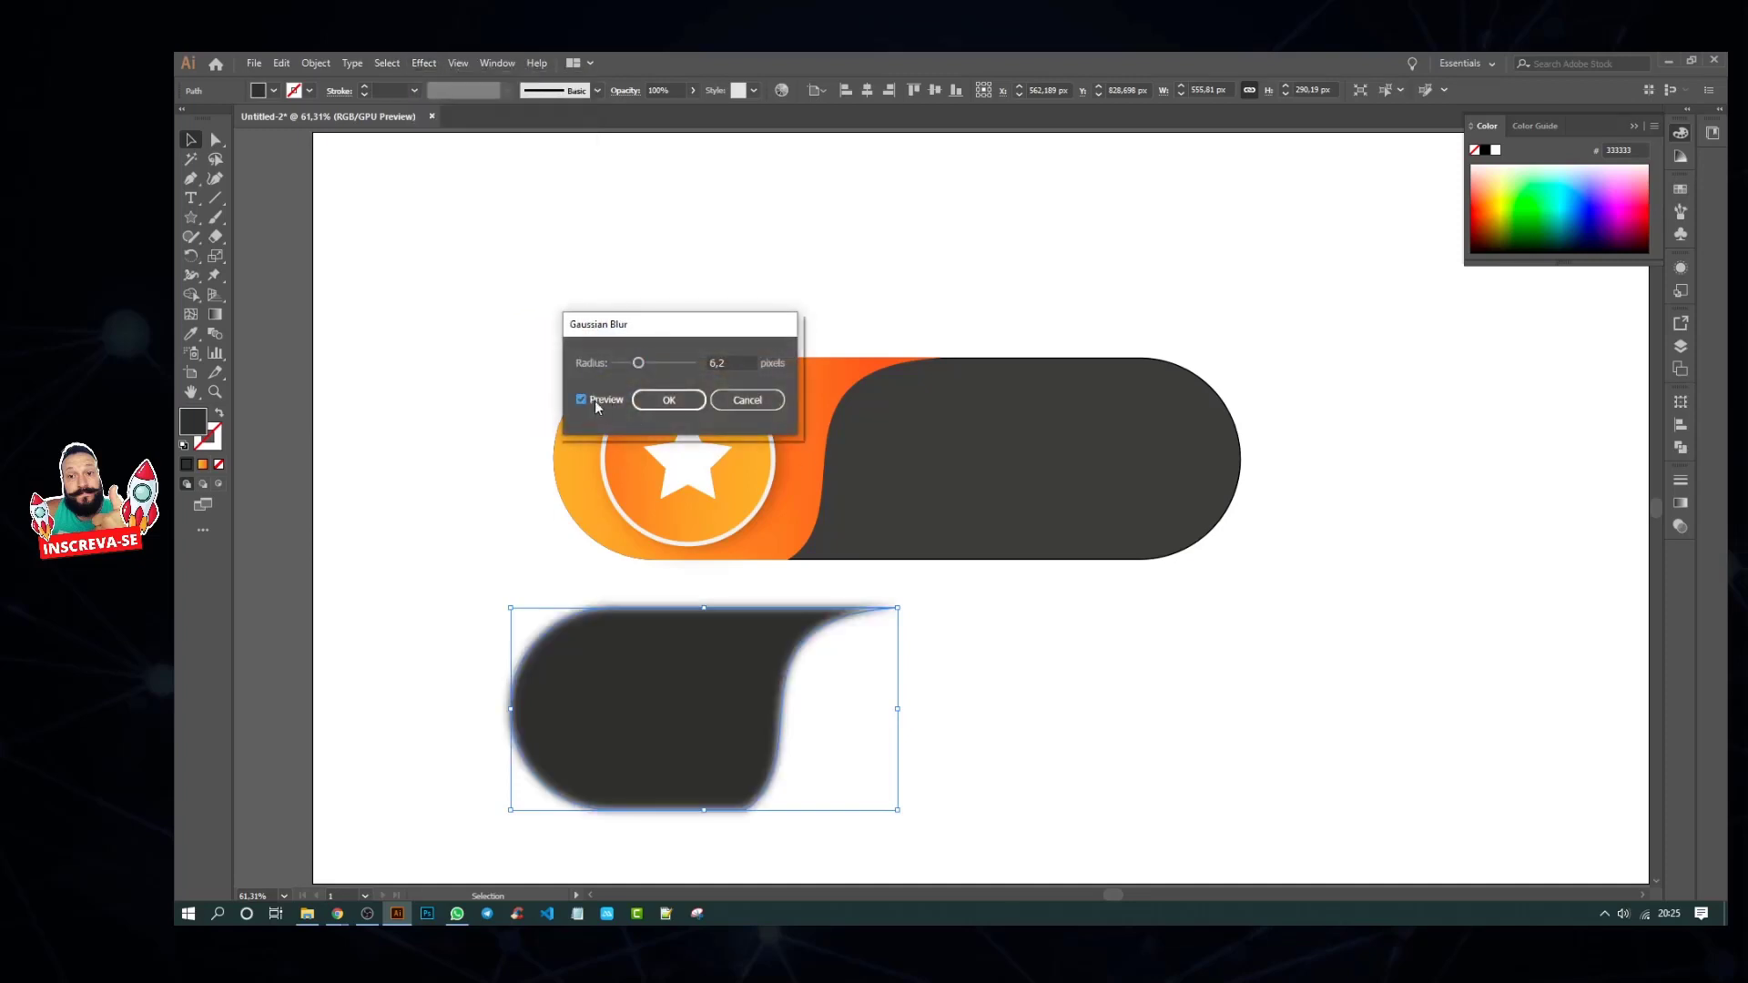
left_click_drag(638, 363, 652, 366)
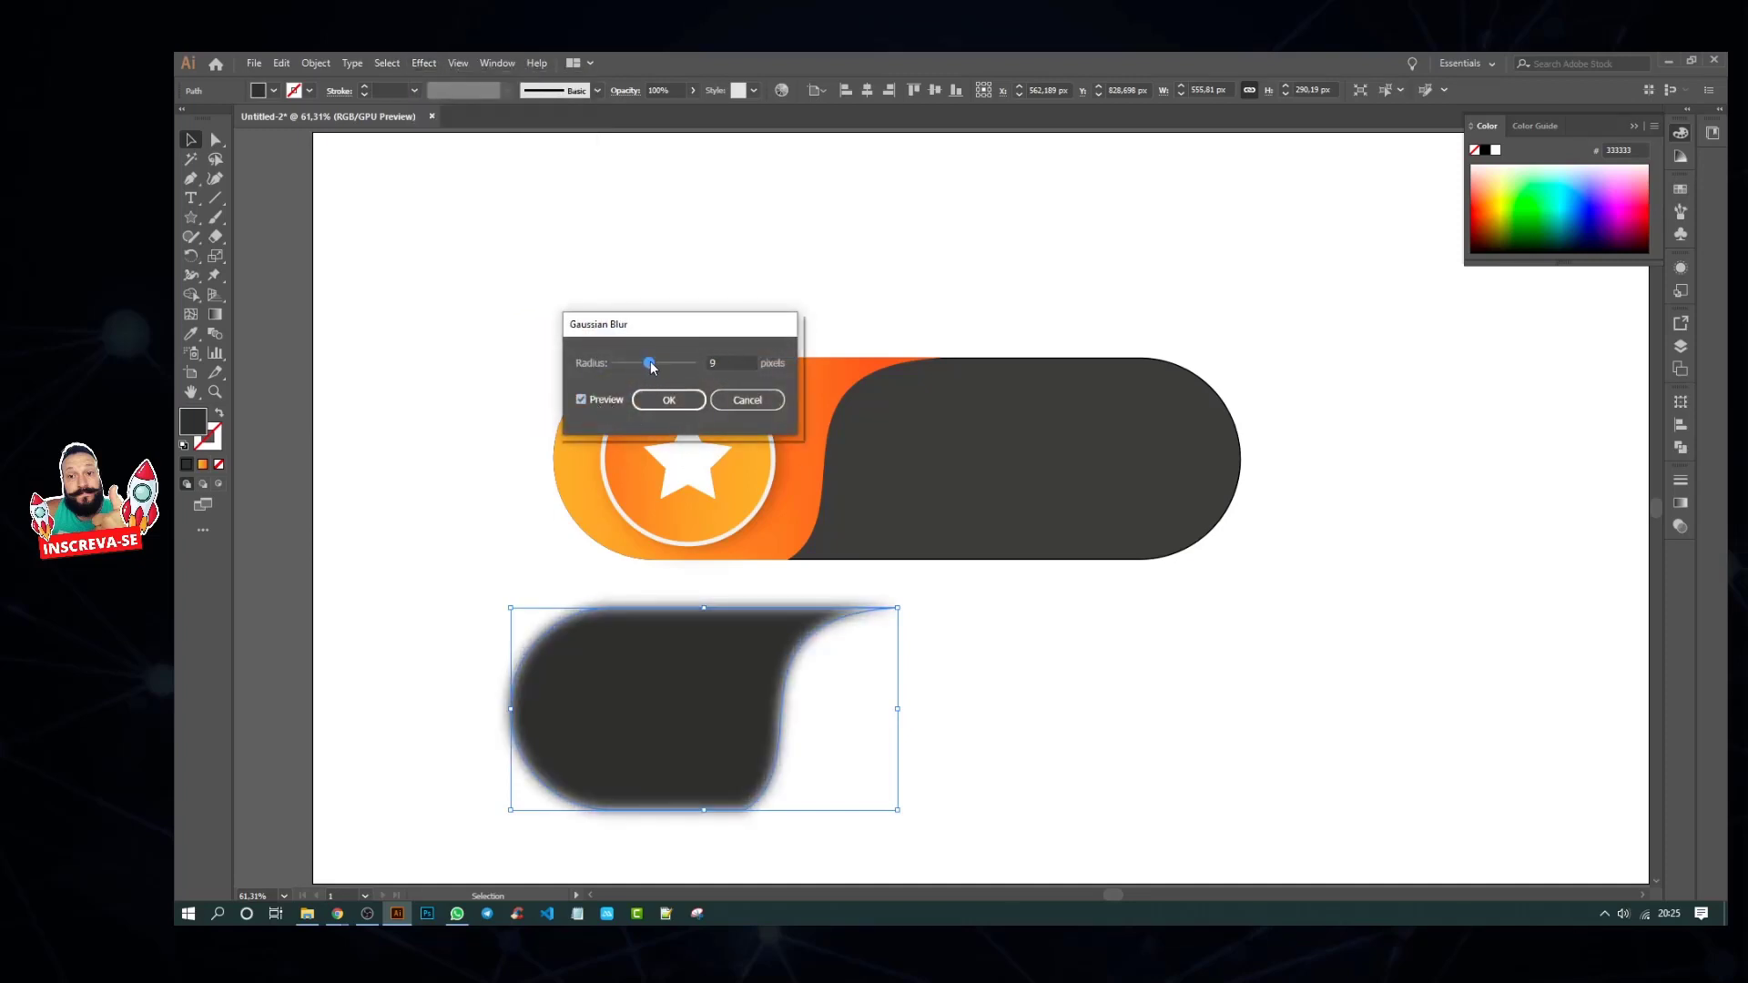
left_click(683, 405)
Step: Move the blurred dark shape onto the upper pill and shorten it to the pill's height
left_click_drag(740, 709, 822, 464)
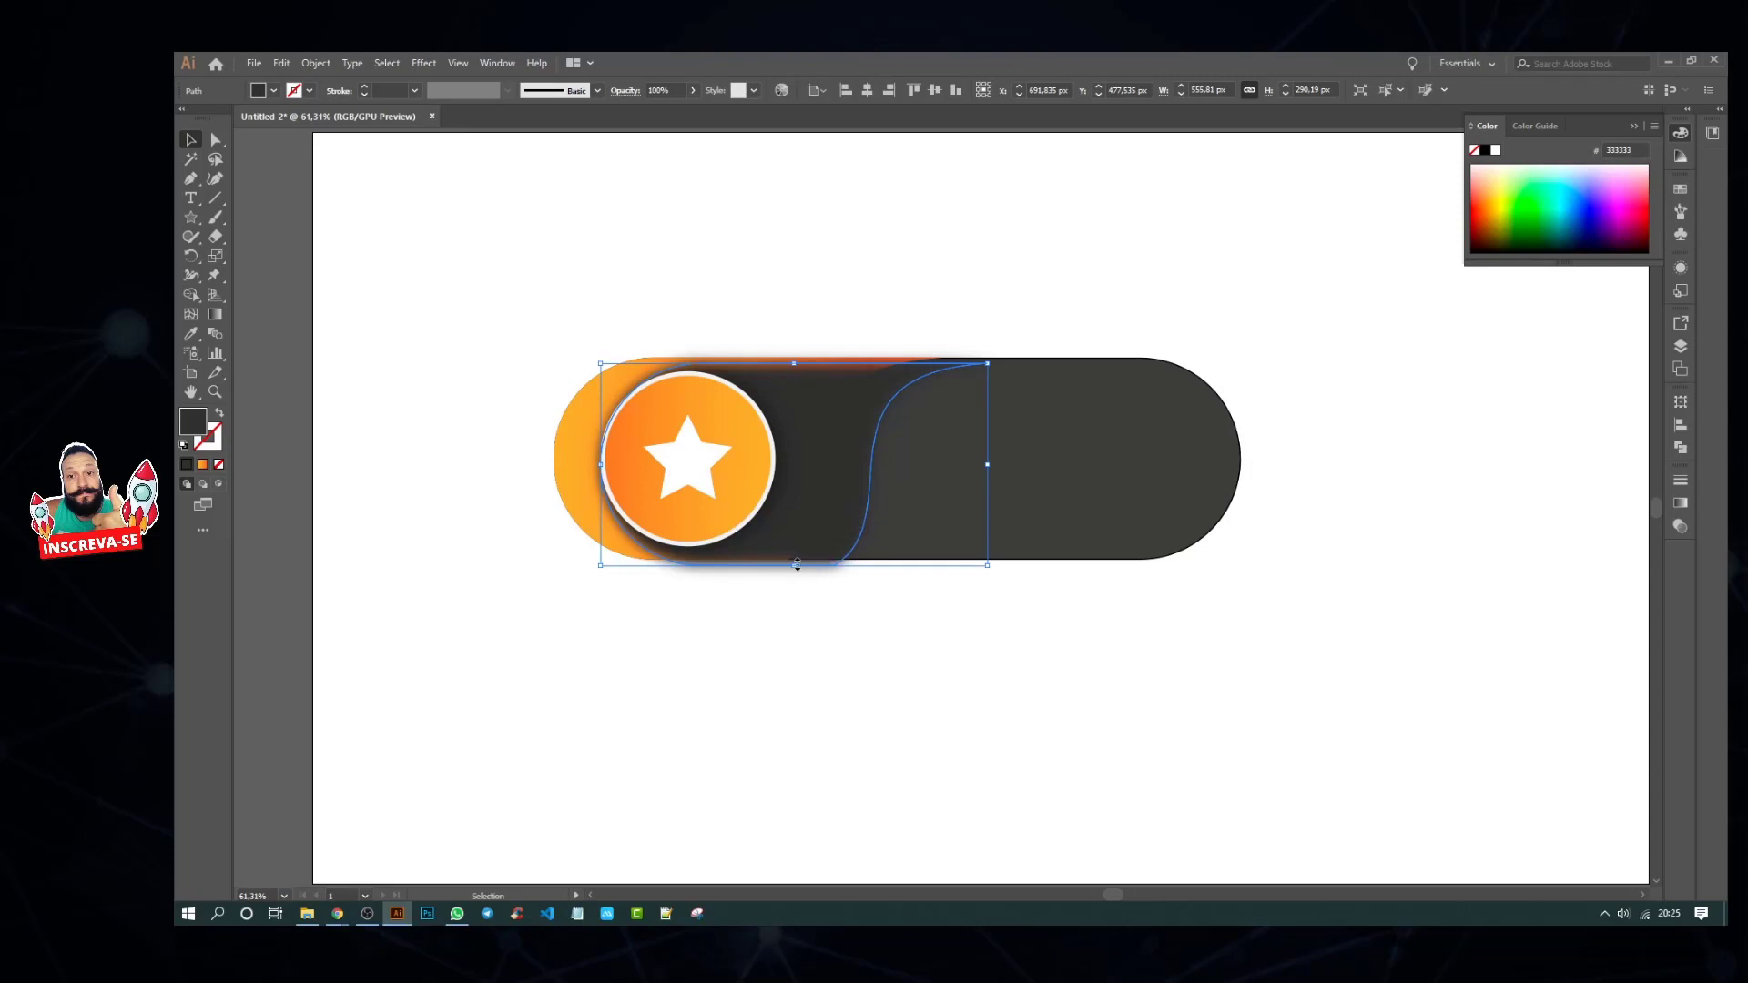
left_click_drag(793, 565, 795, 550)
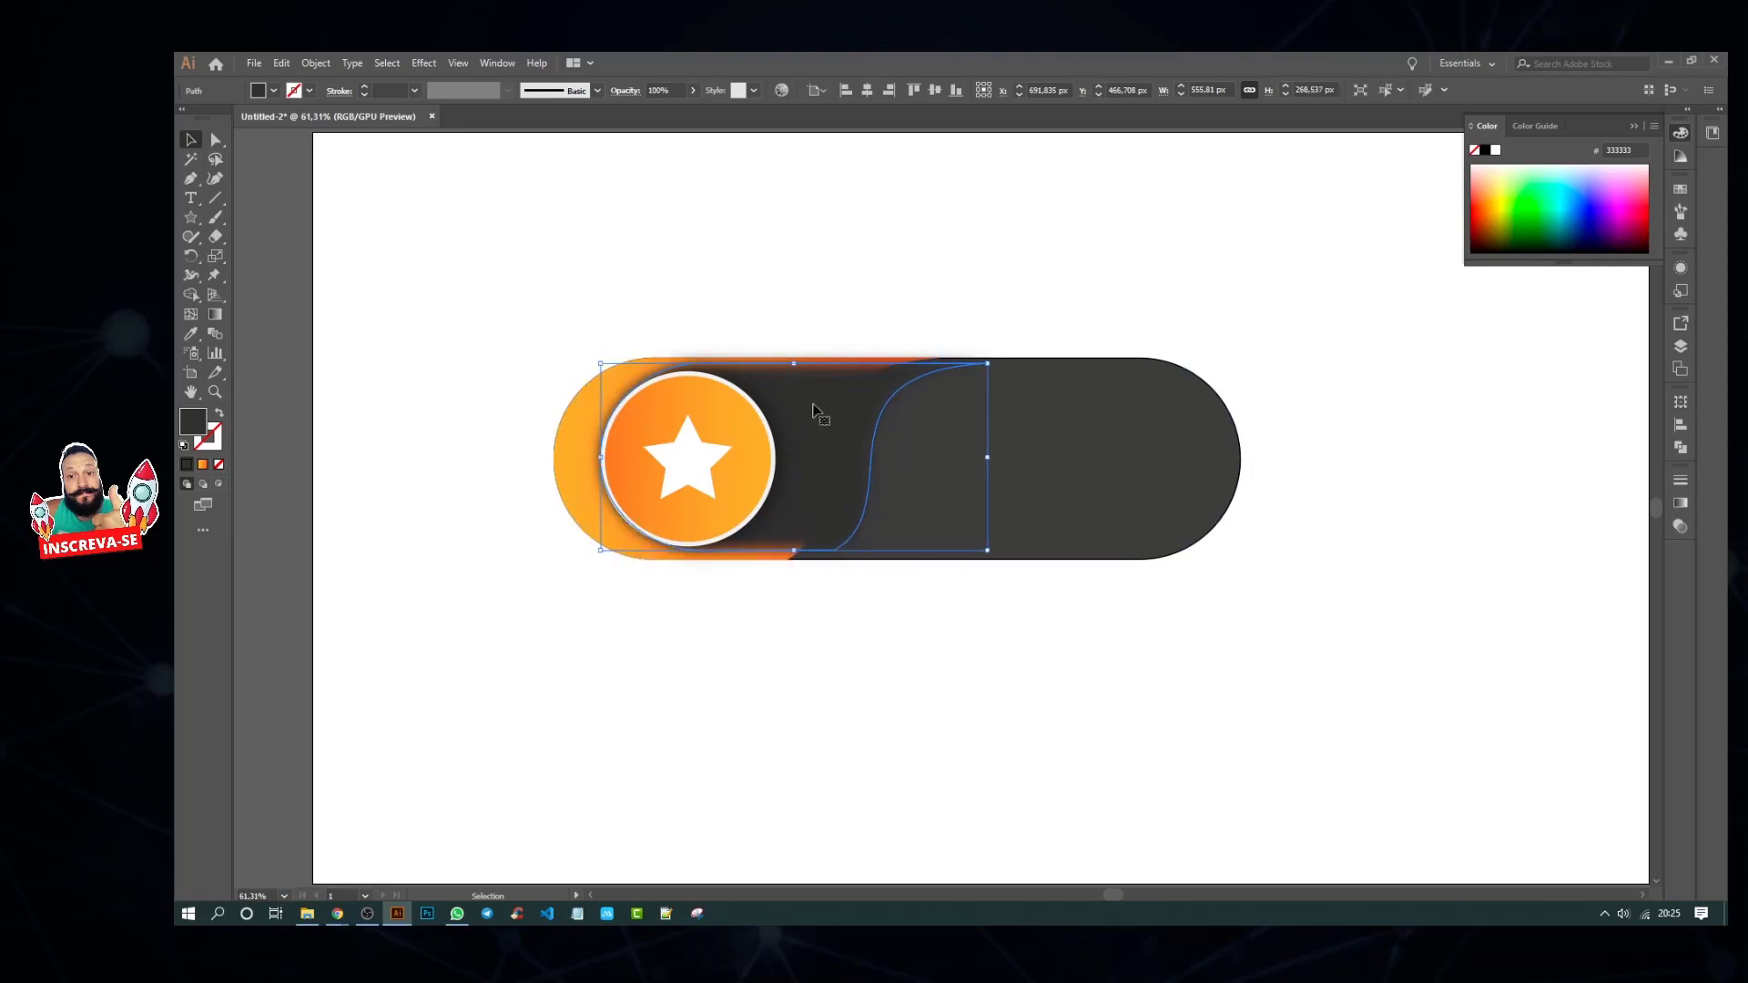
key("a")
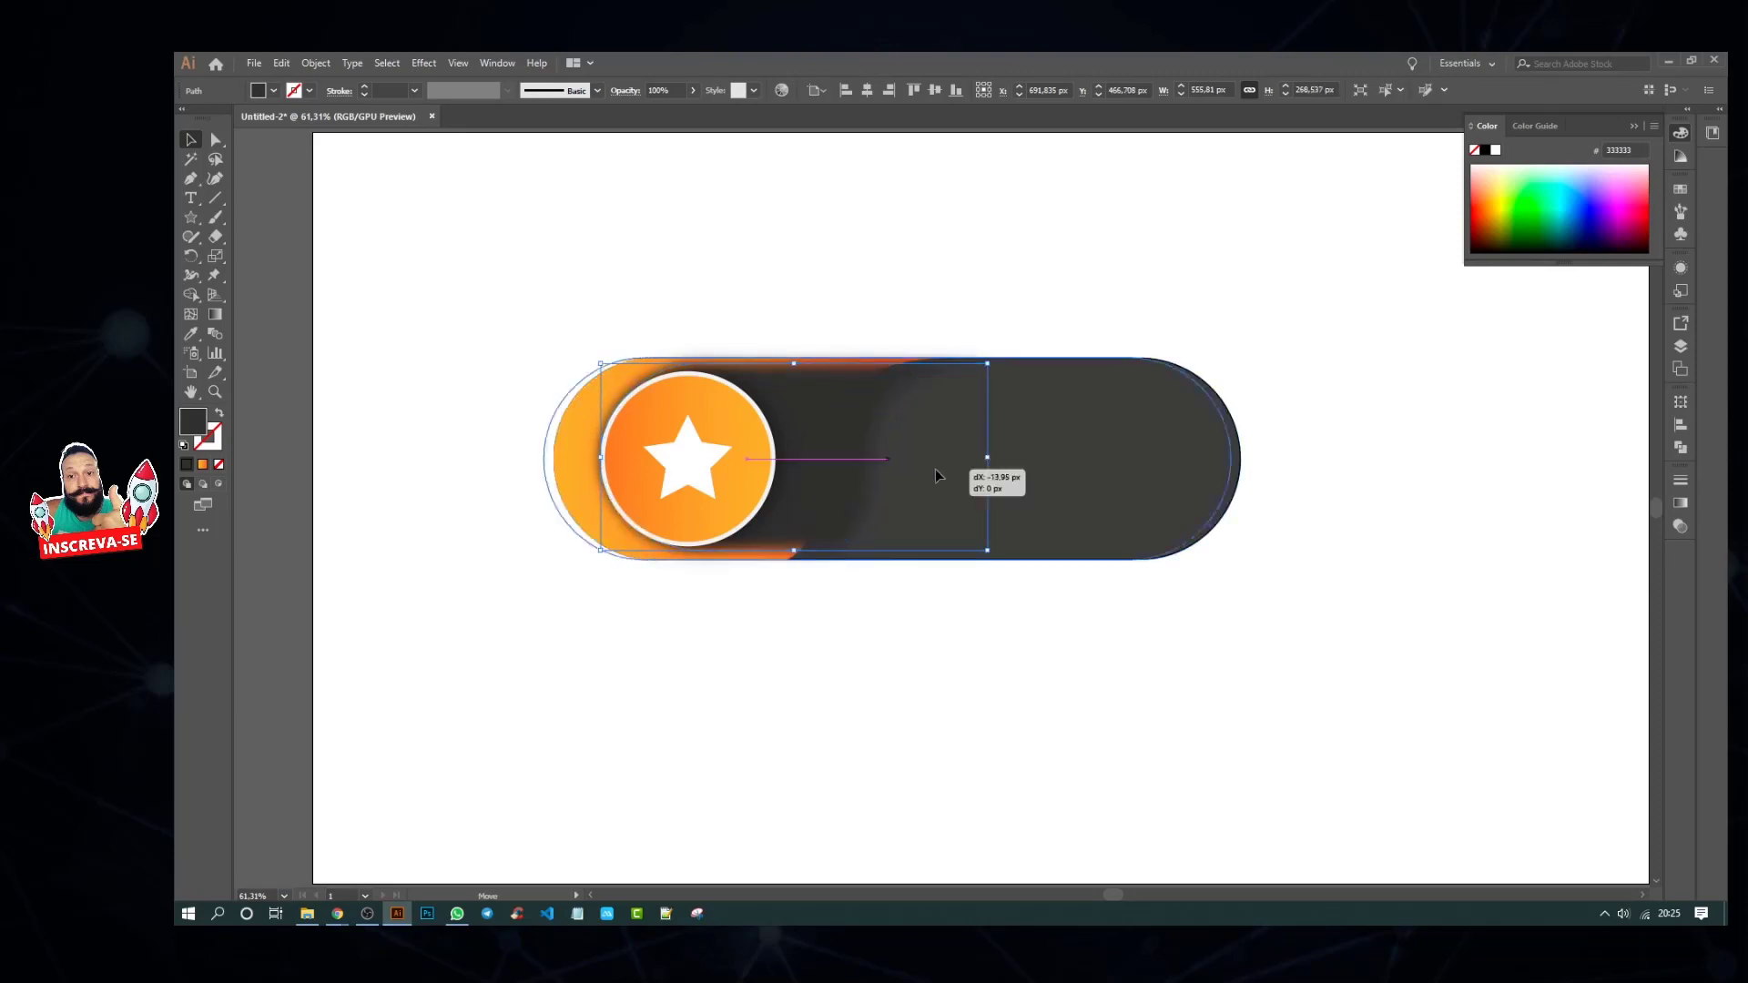
left_click_drag(965, 473, 940, 473)
key("ctrl+z")
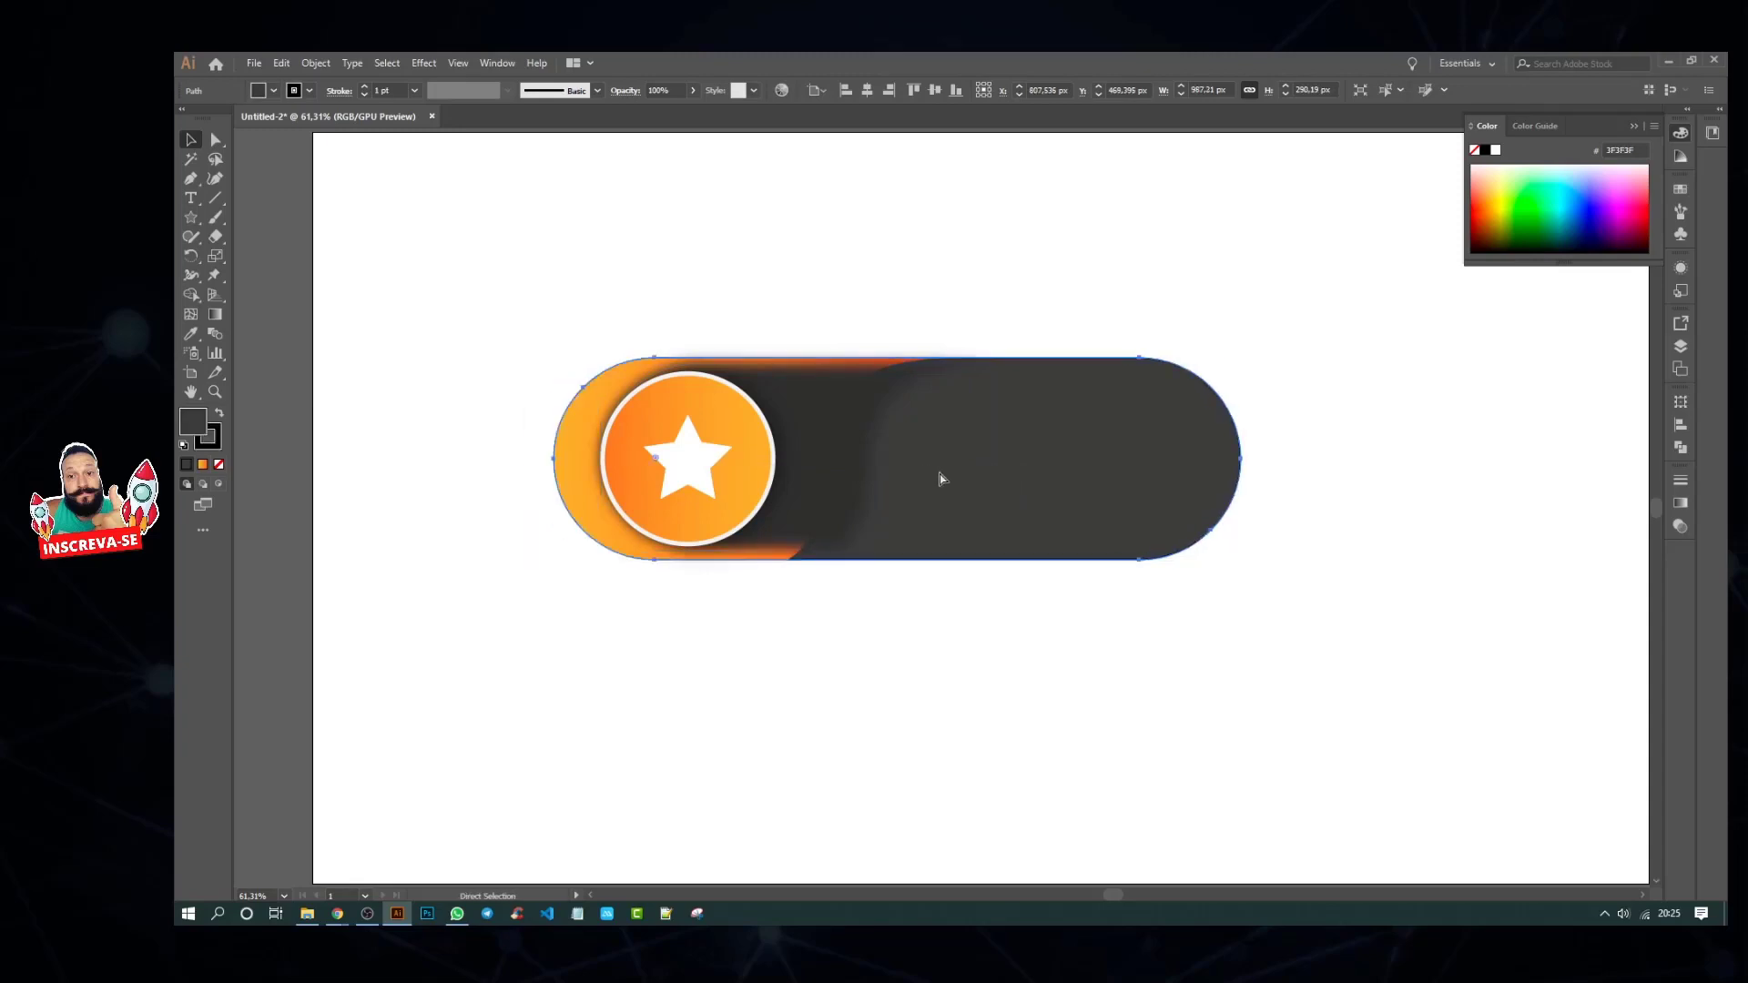
Step: Nudge the curved dark shape slightly left and send it behind the orange glow
left_click(894, 616)
key("v")
left_click_drag(831, 484, 805, 477)
right_click(805, 477)
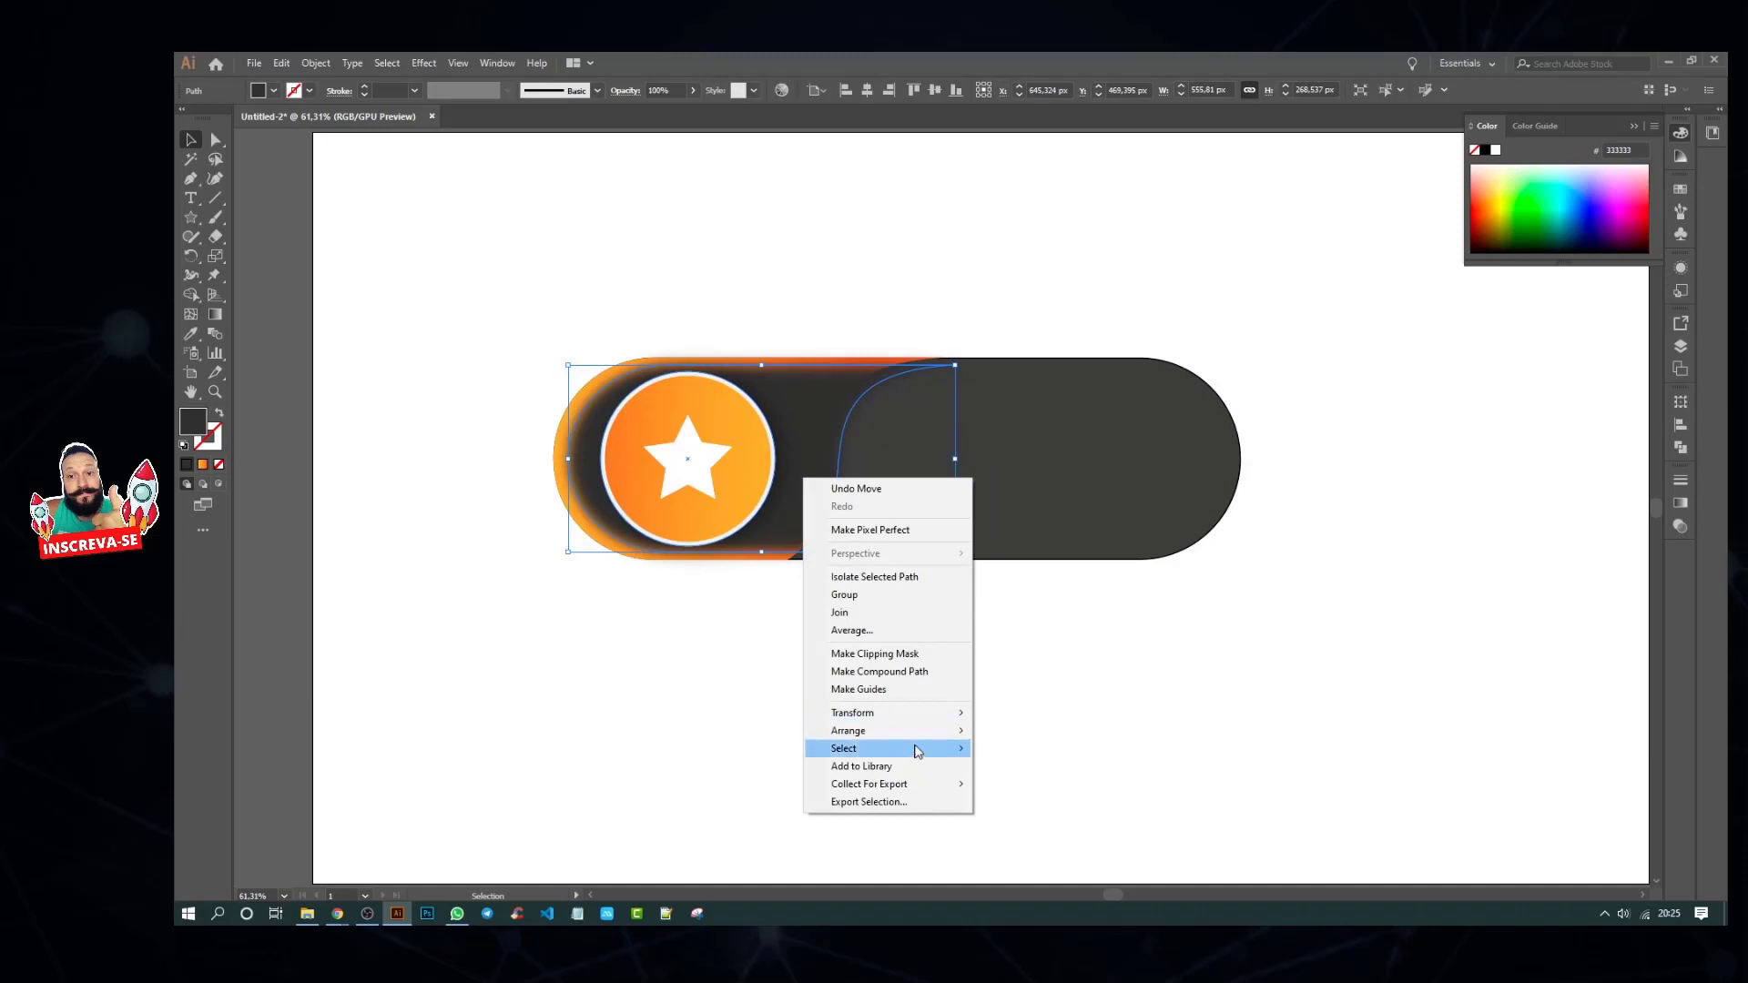
mouse_move(848, 730)
left_click(1023, 768)
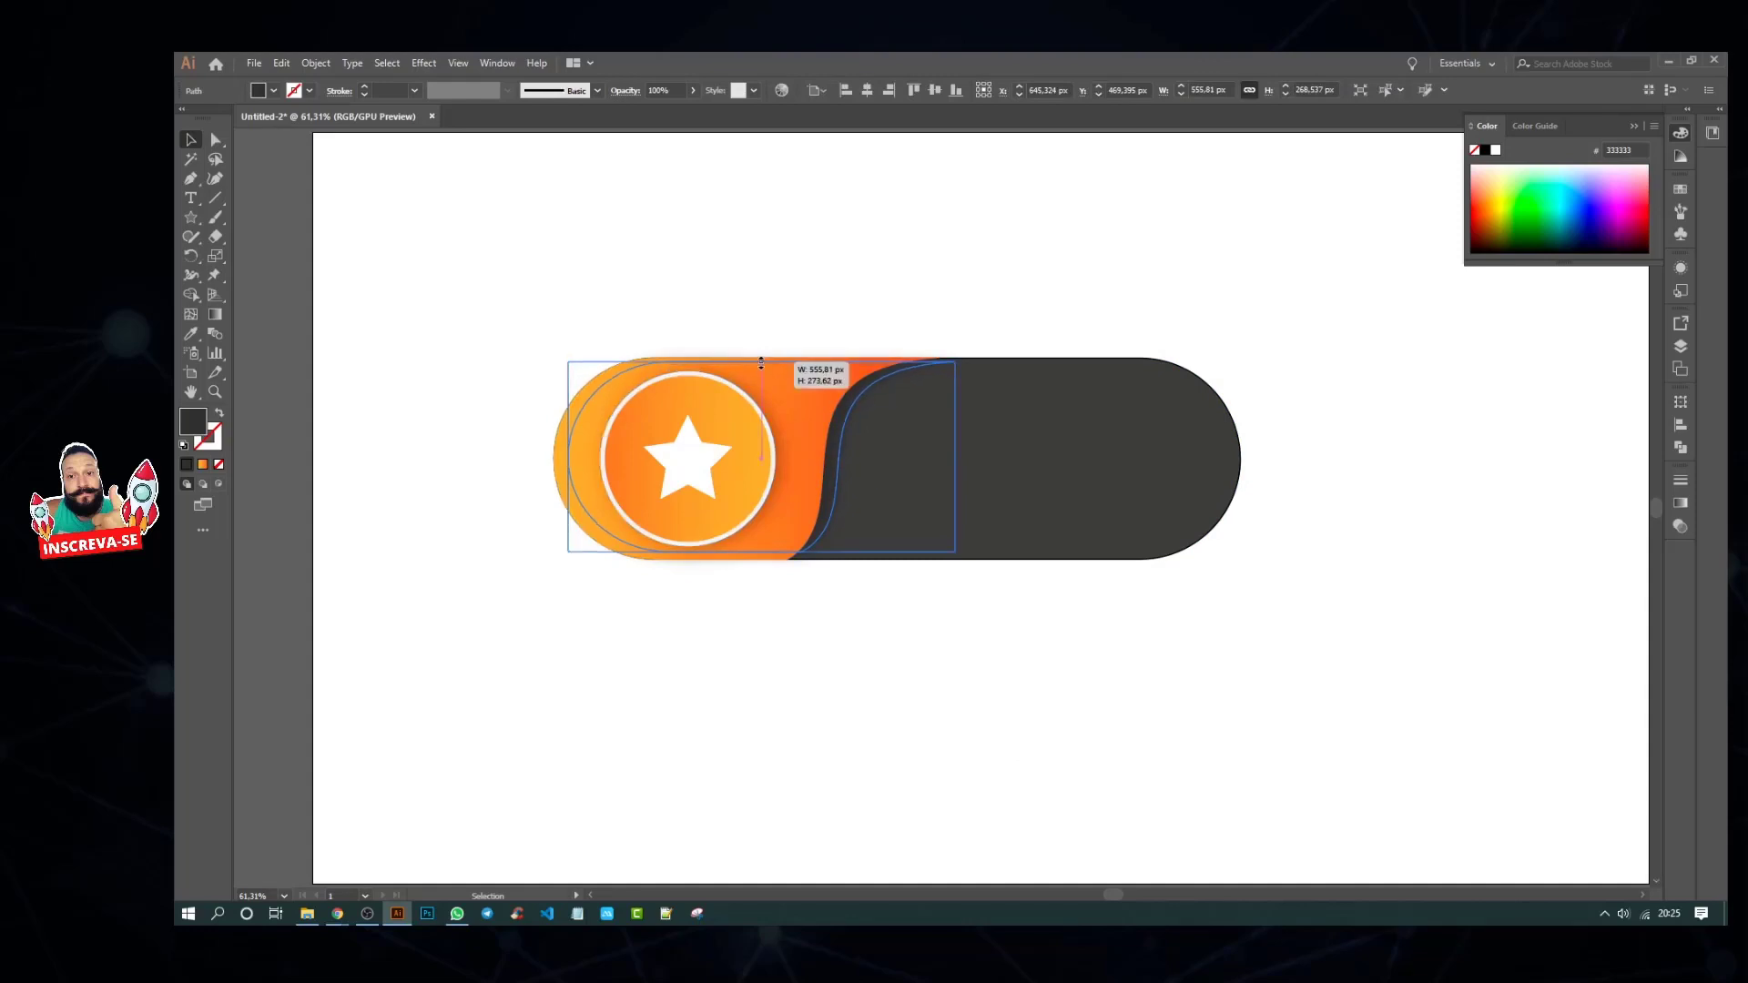
Step: Check the dark curved panel's shadow, then select the orange knob circle
left_click(889, 656)
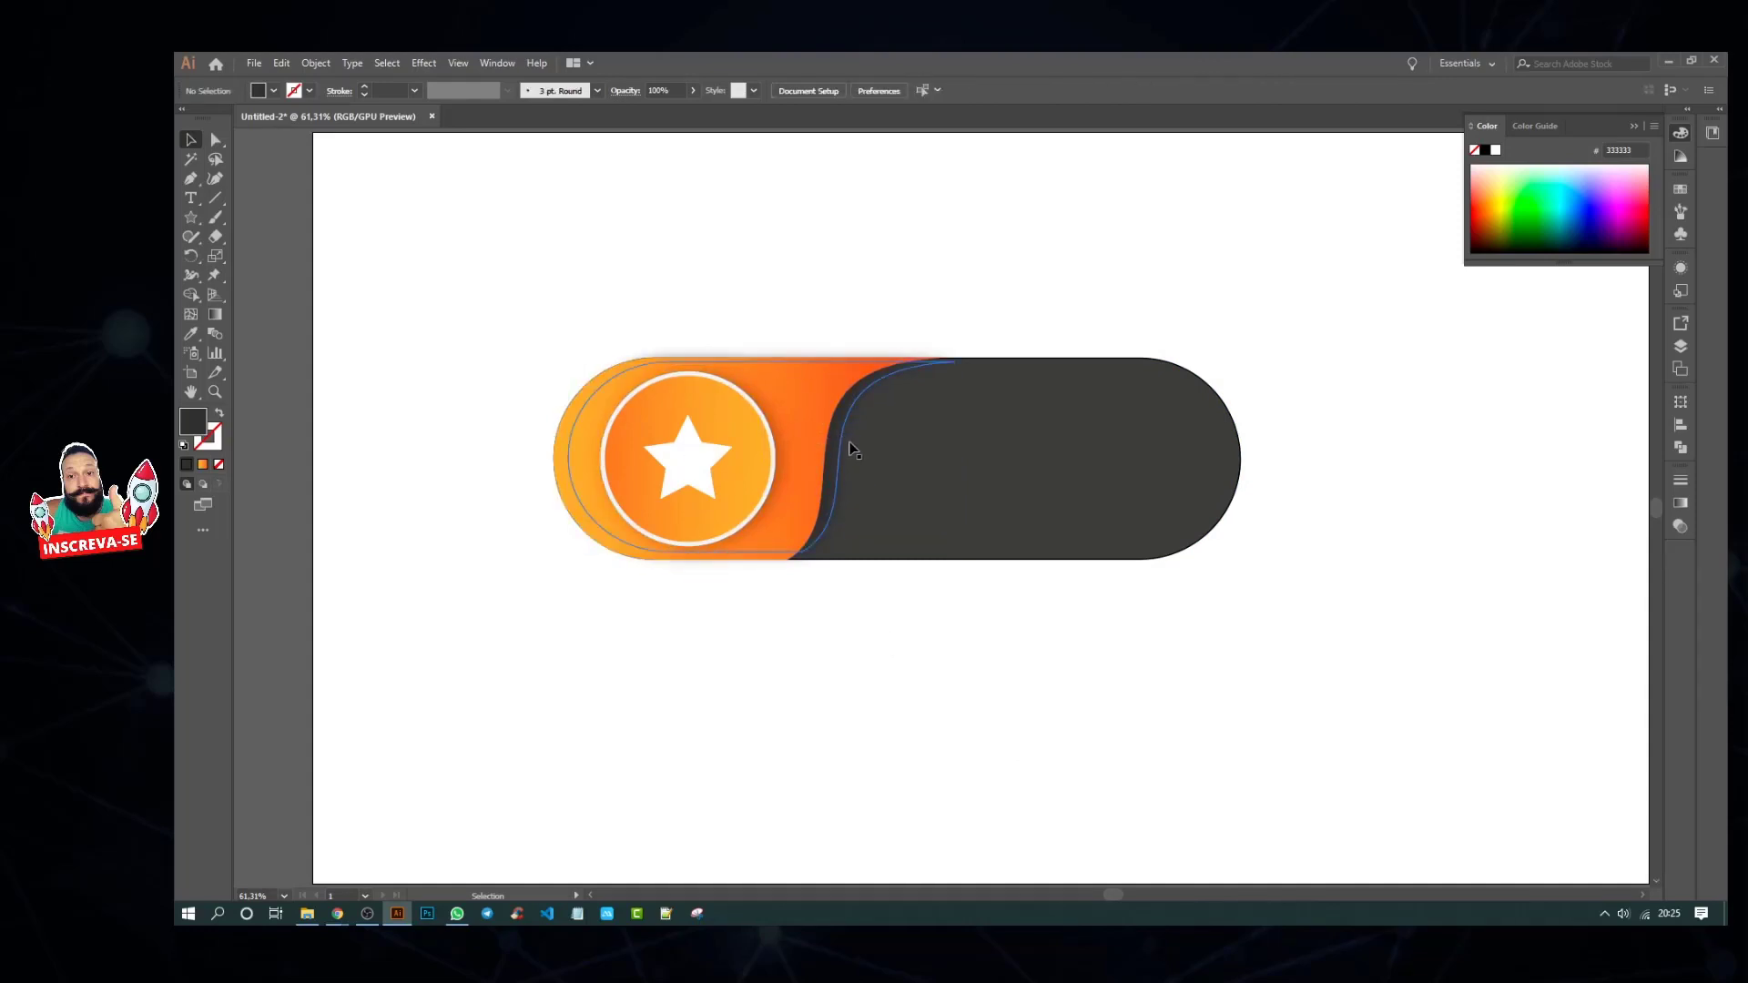
left_click(853, 450)
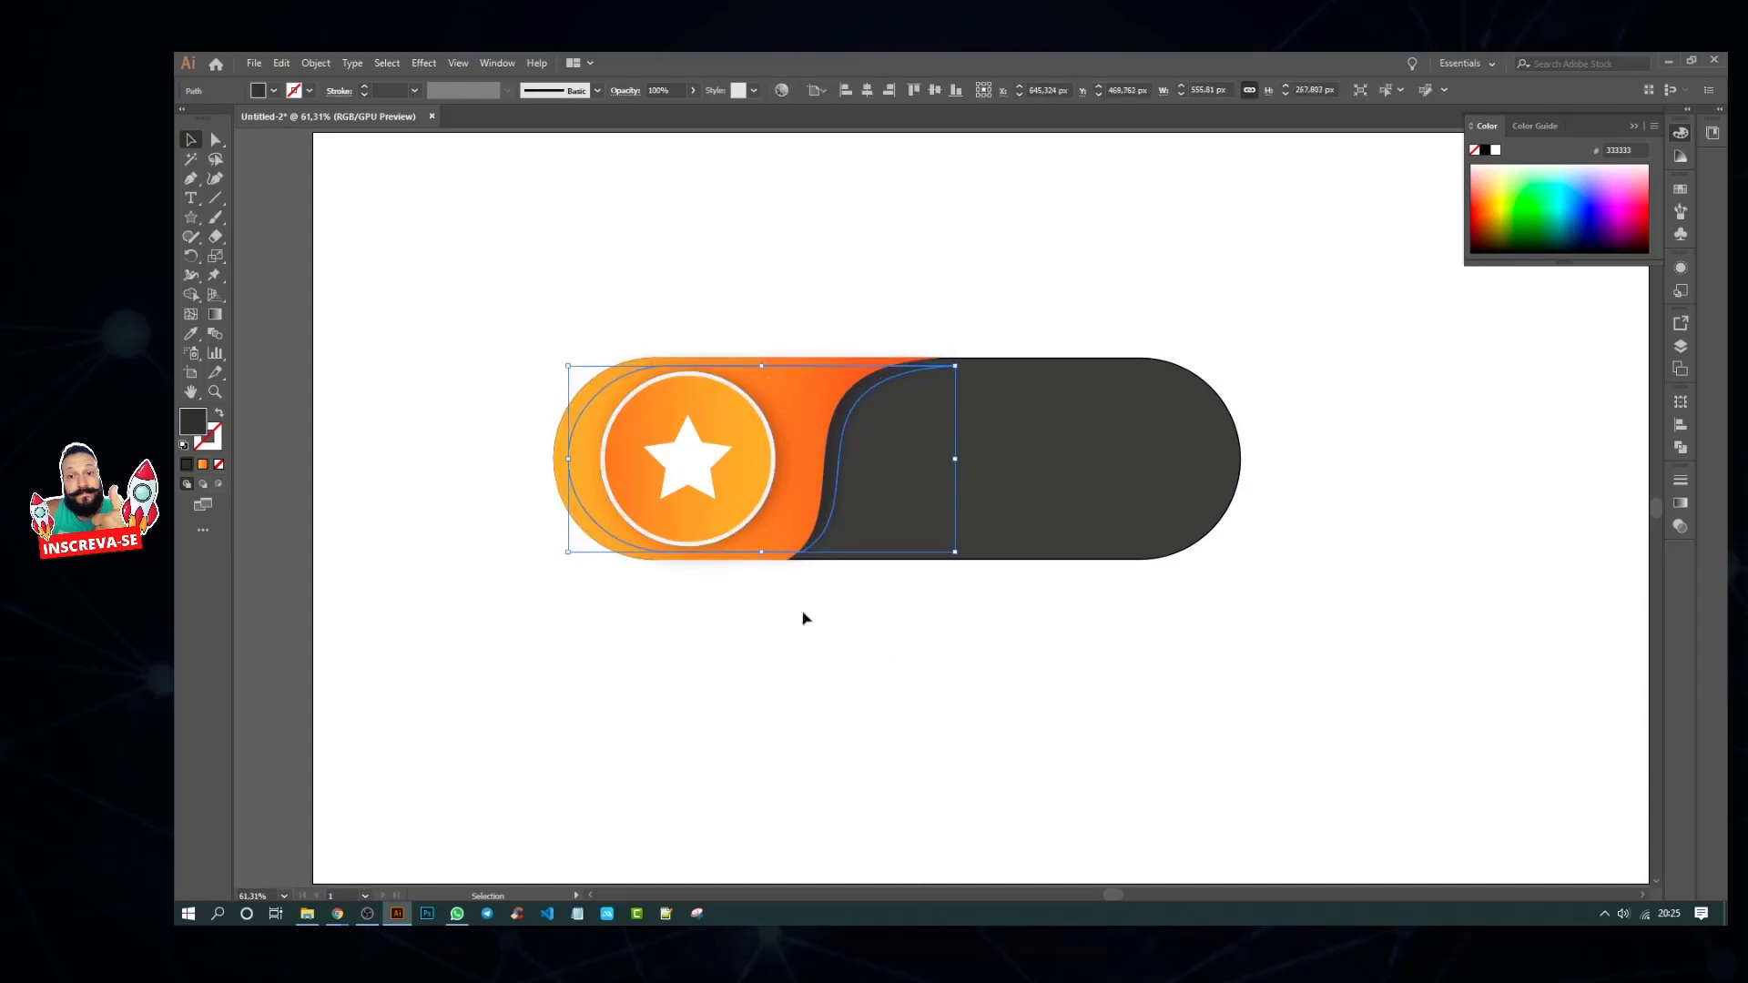
left_click(810, 632)
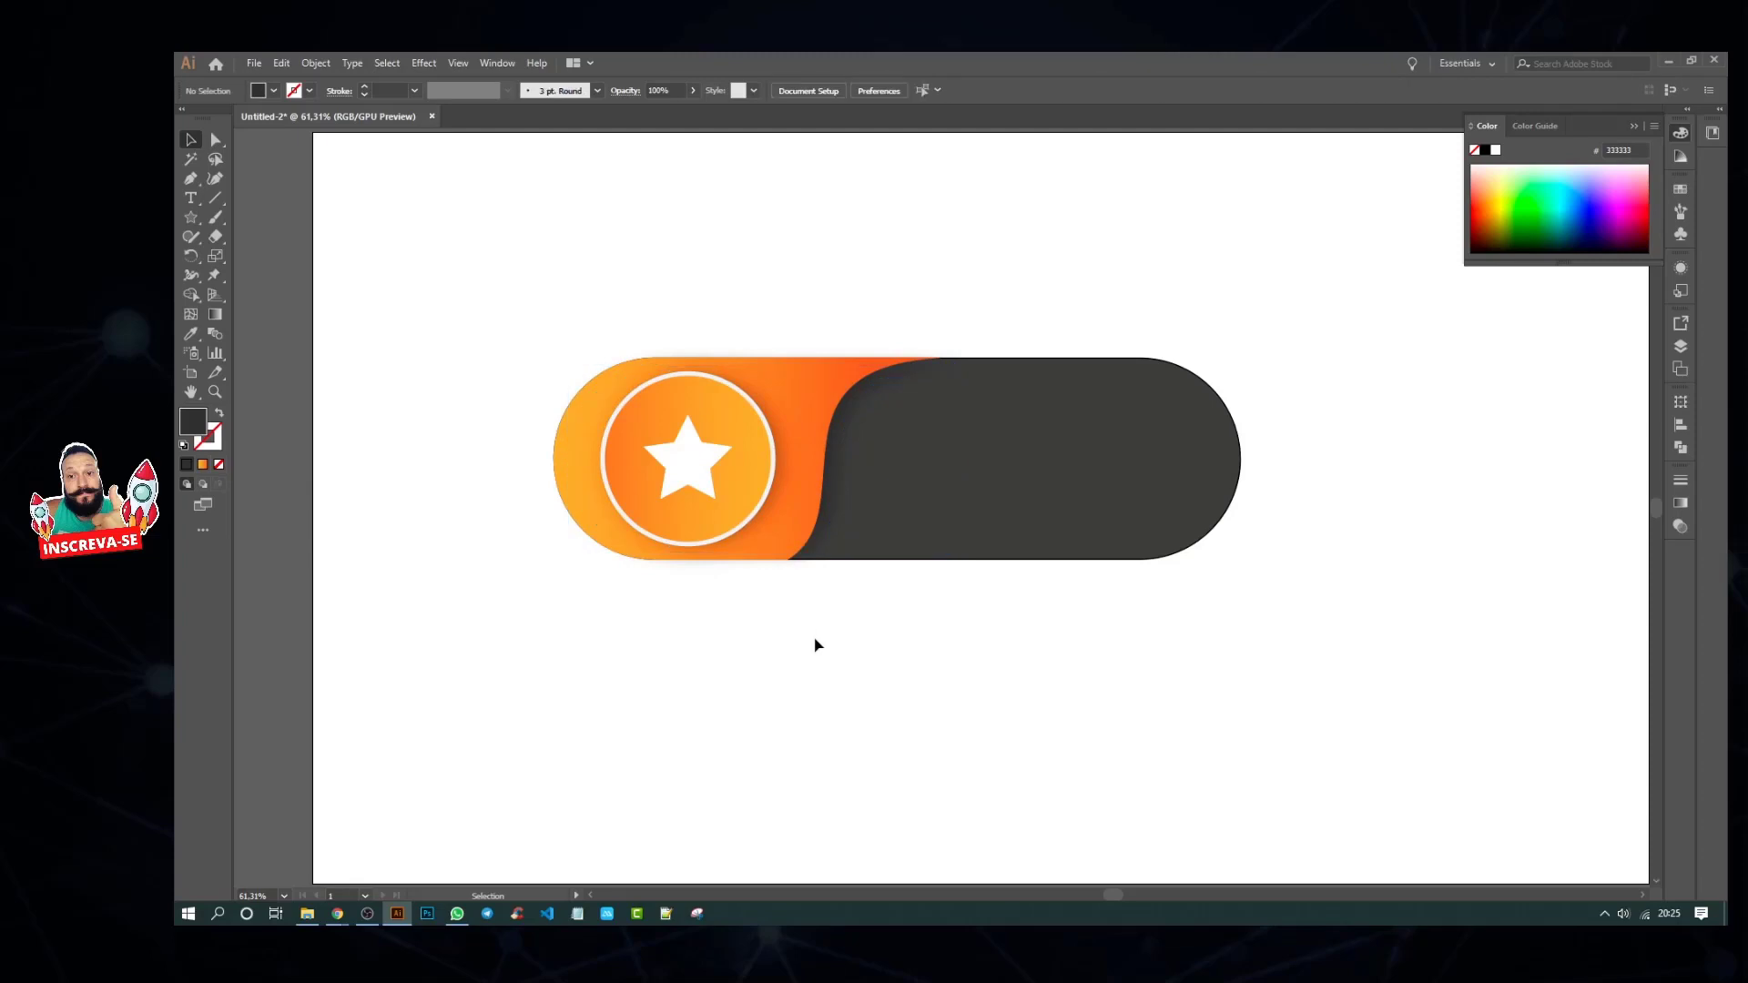
left_click(712, 527)
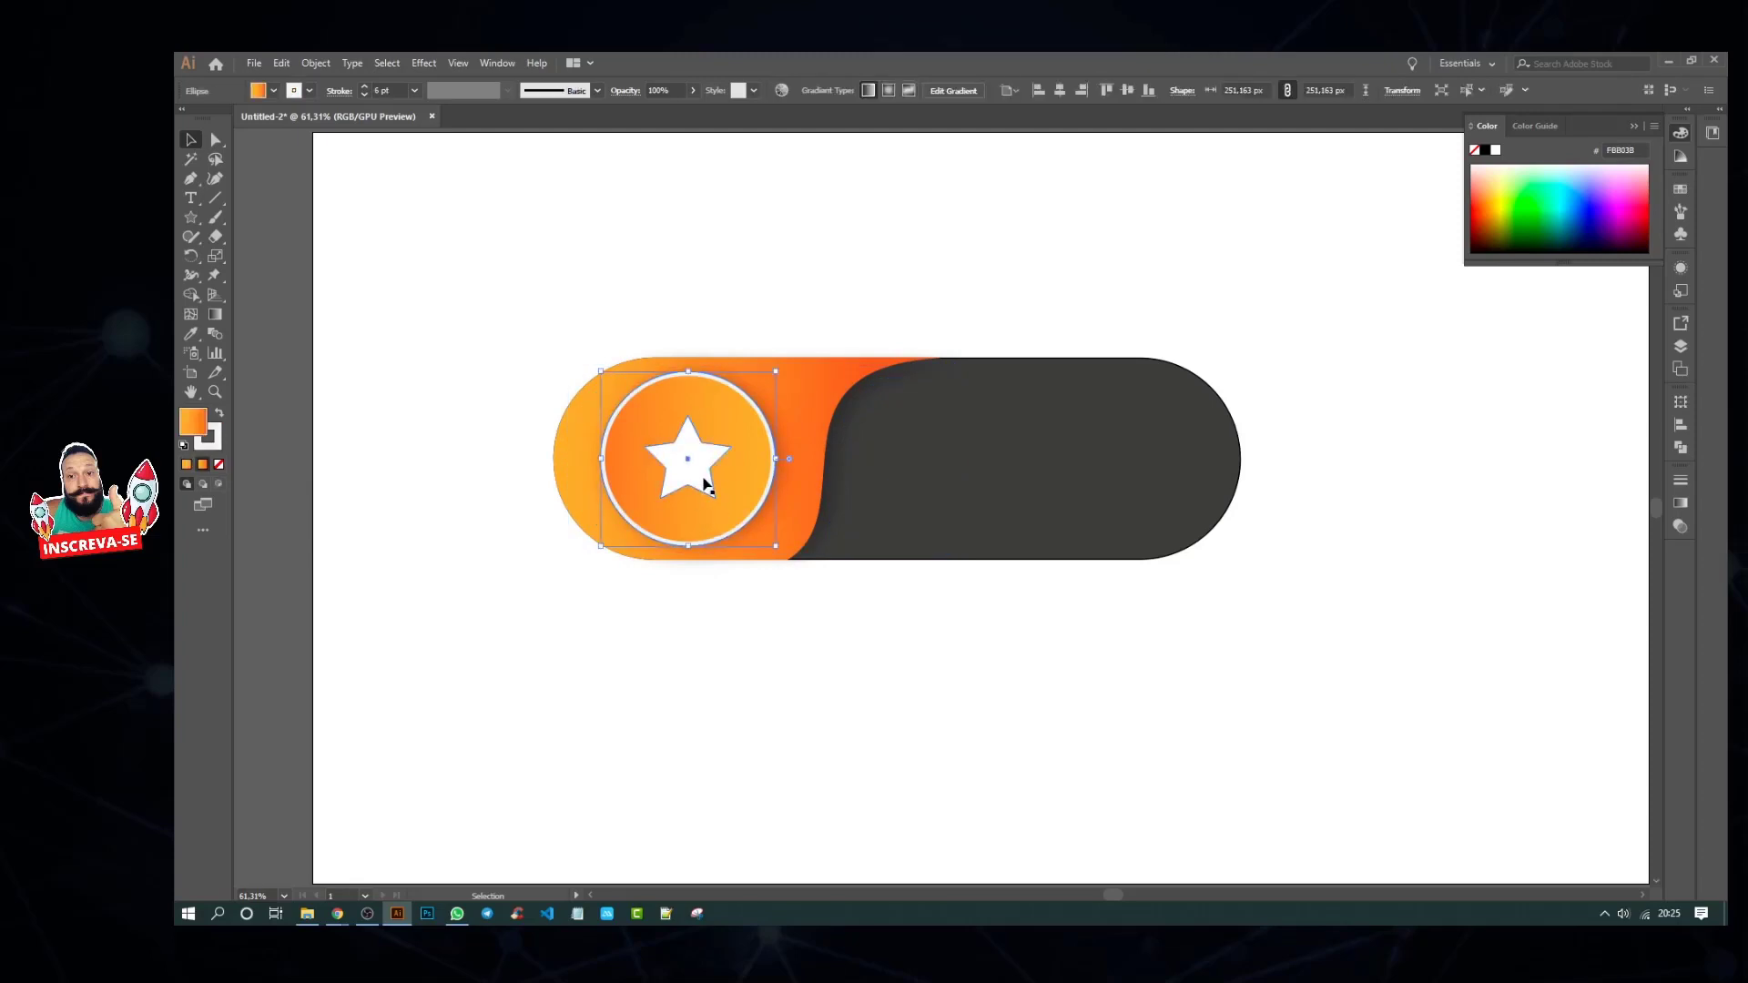
Step: Scale the circle and star knob down around its centre to about 218.6 px
left_click(780, 565, "shift")
left_click_drag(778, 546, 764, 534)
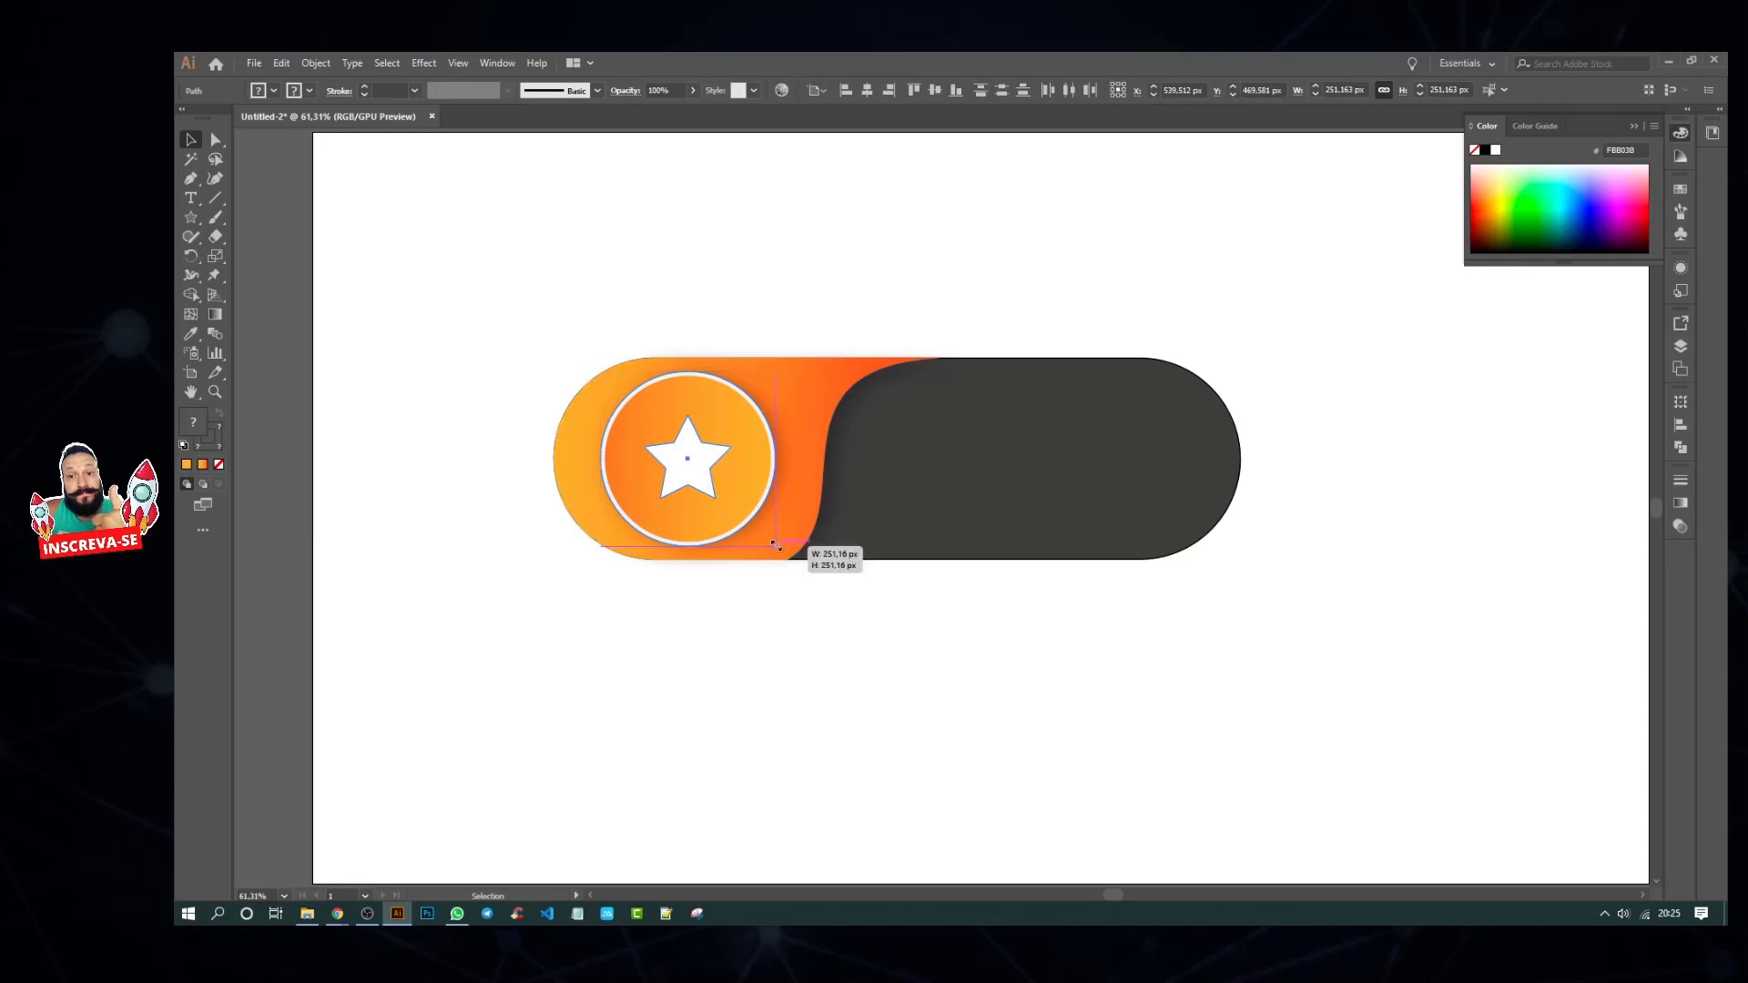
left_click(767, 620)
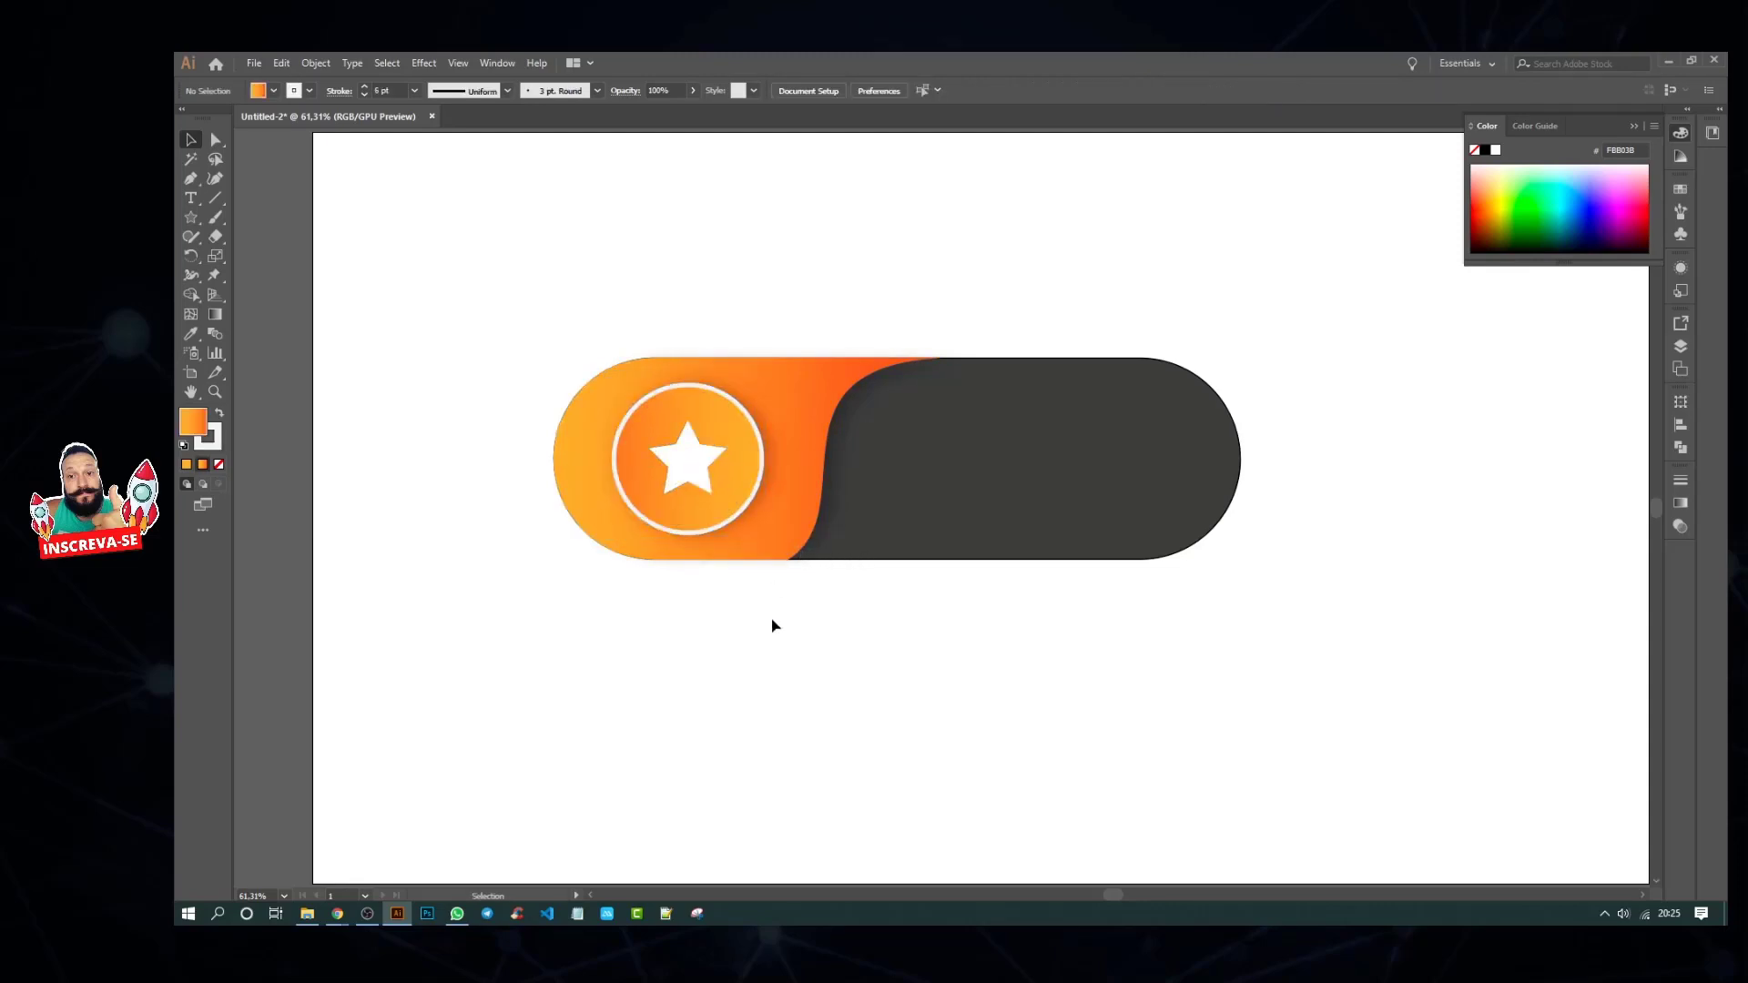
Step: Type the title 'TÍTULO AQUI', enlarge it and move it onto the dark panel
key("t")
key("d")
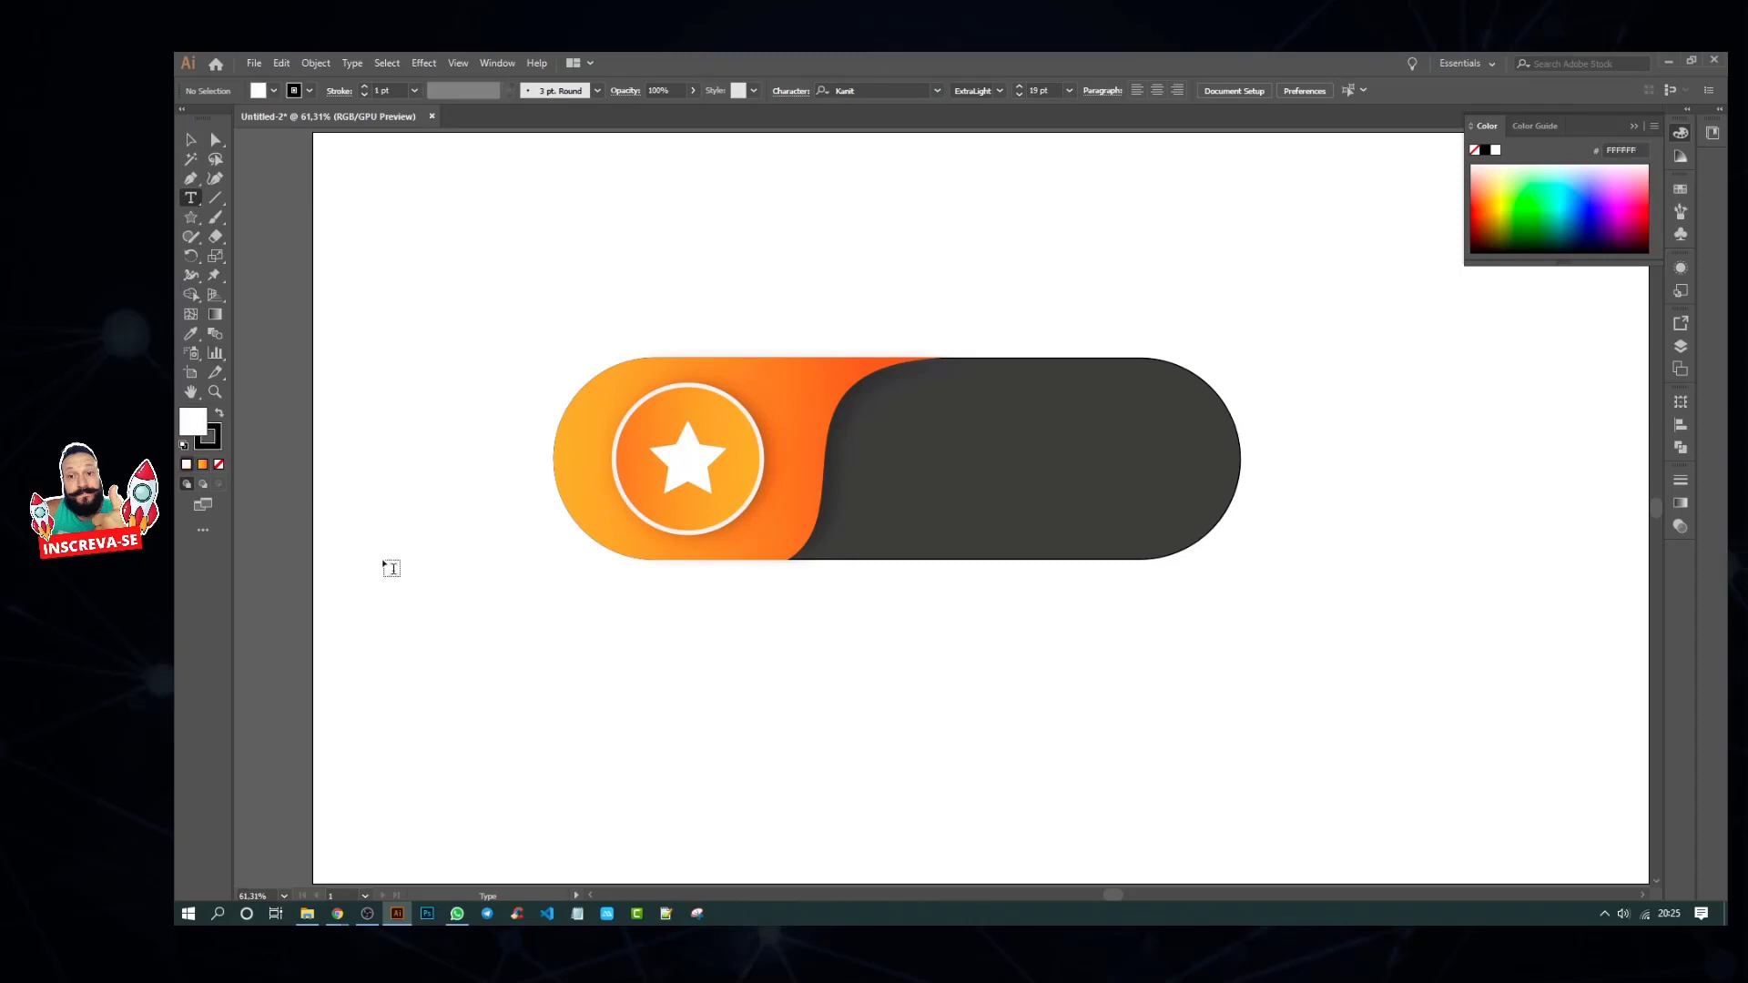
left_click(677, 651)
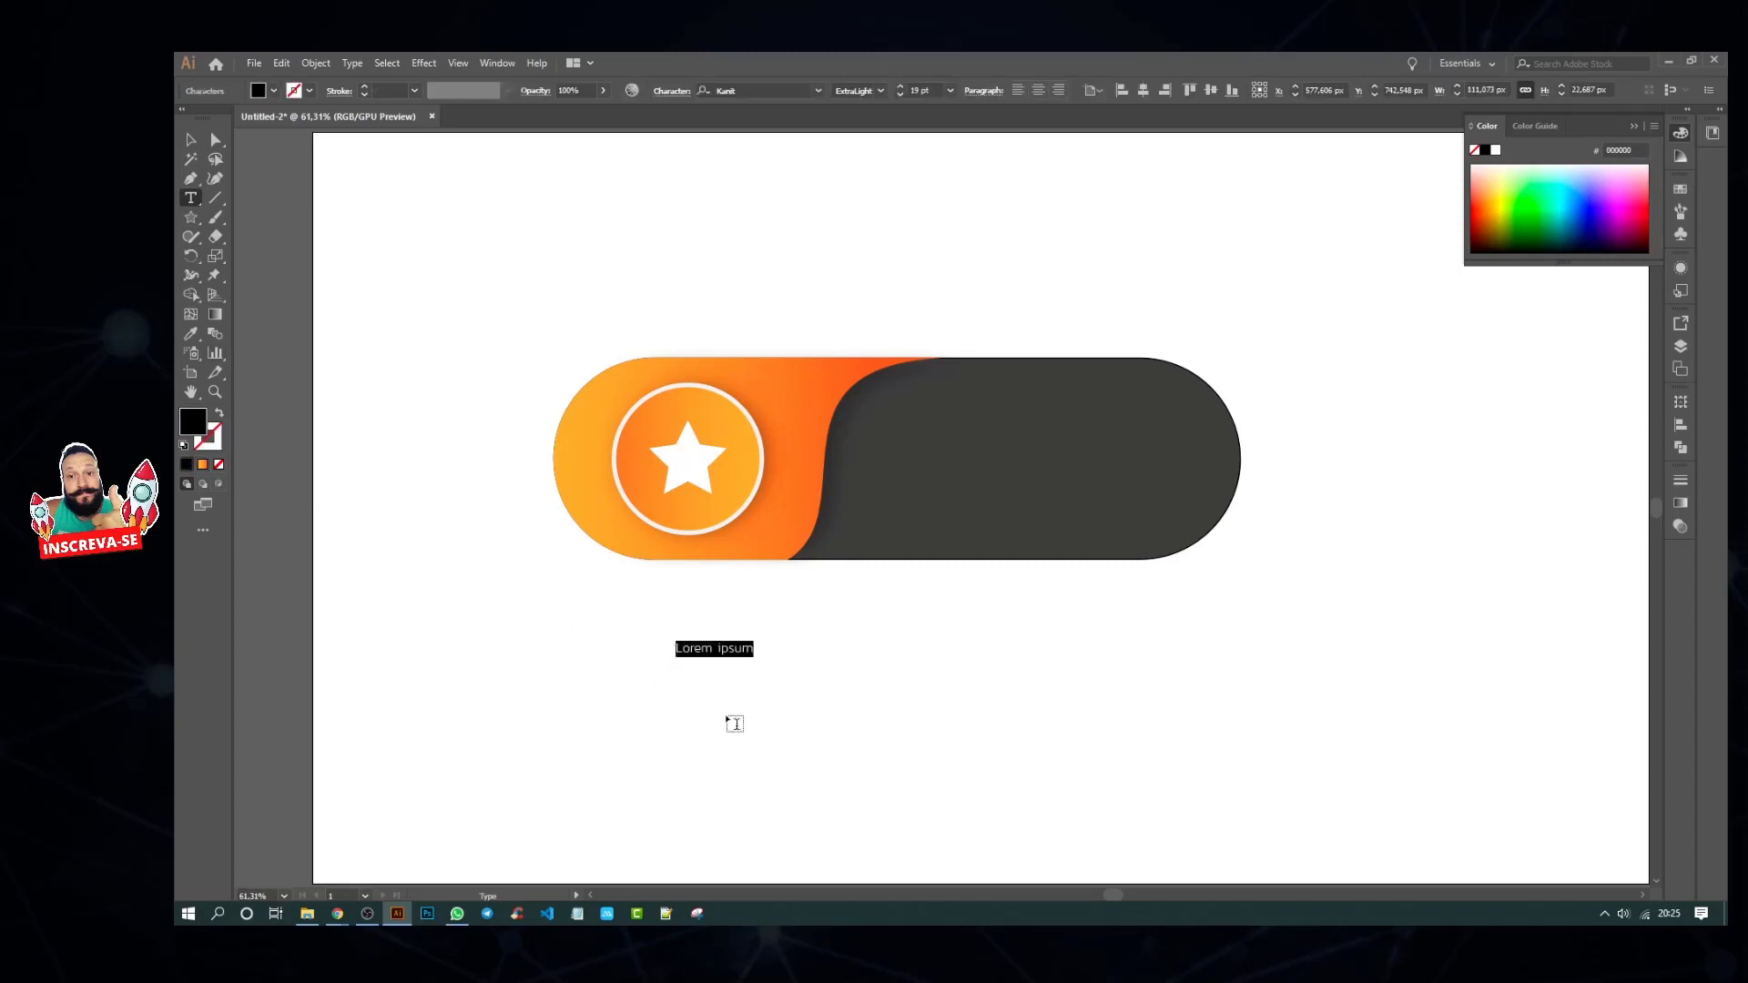
type("TÍTULO AQUI")
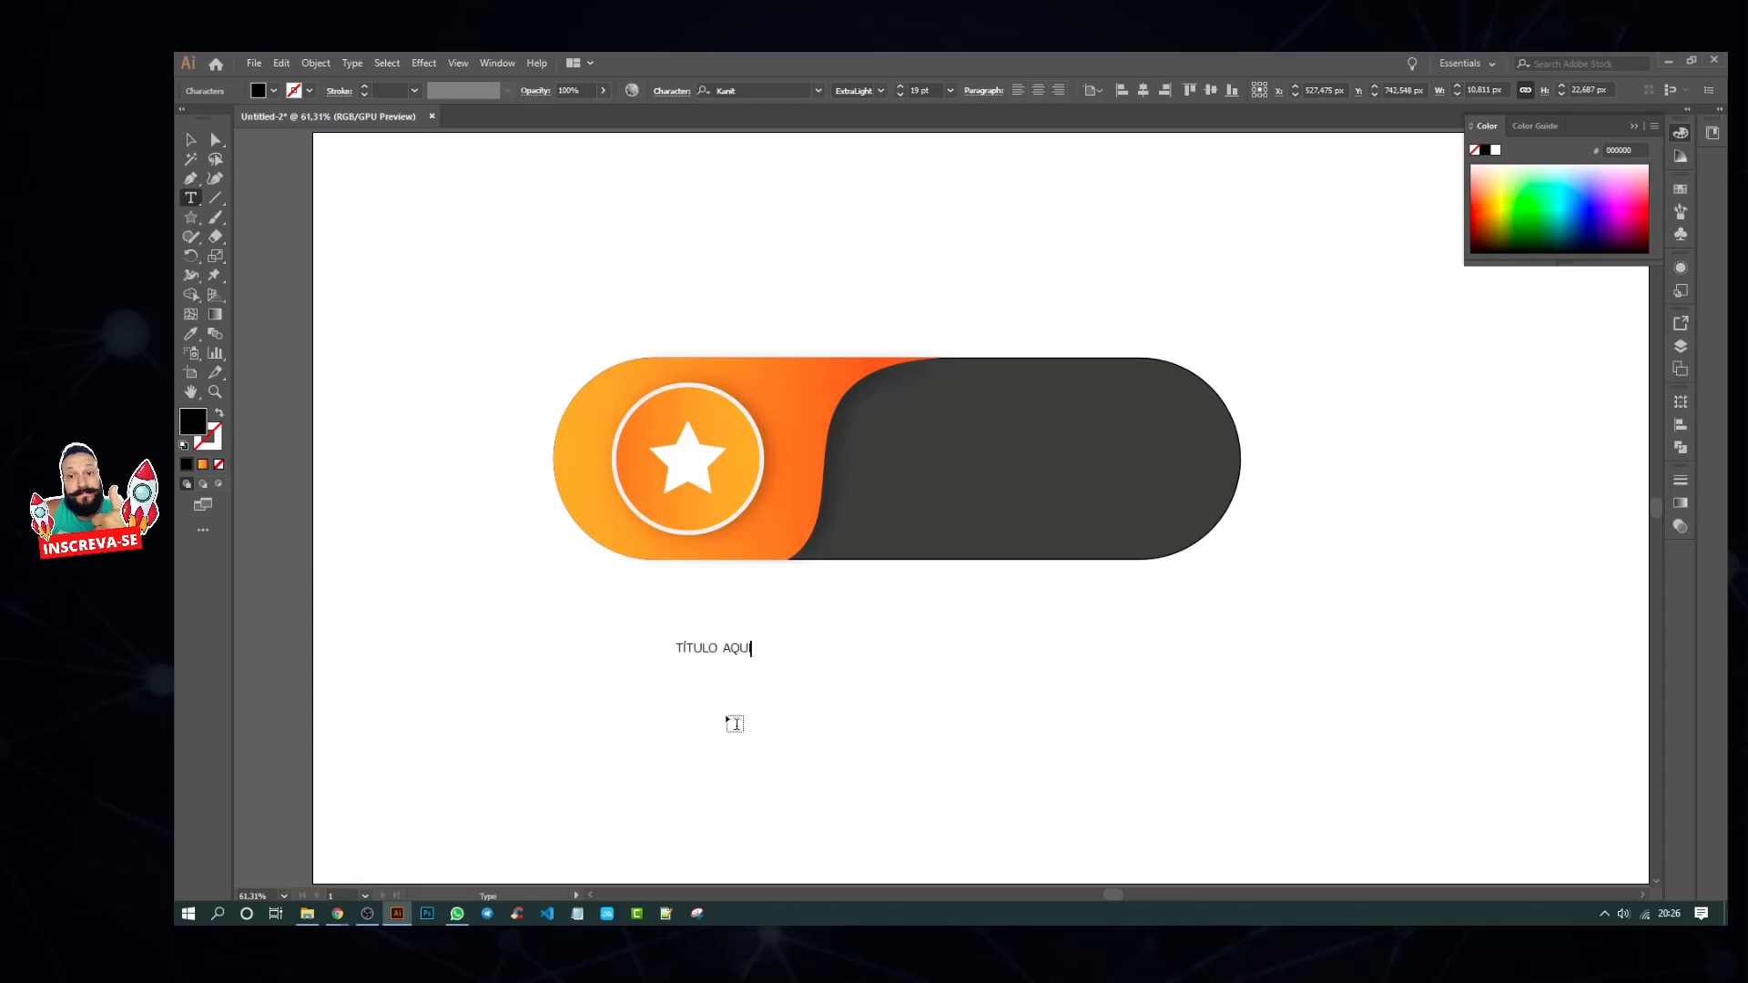
left_click(190, 142)
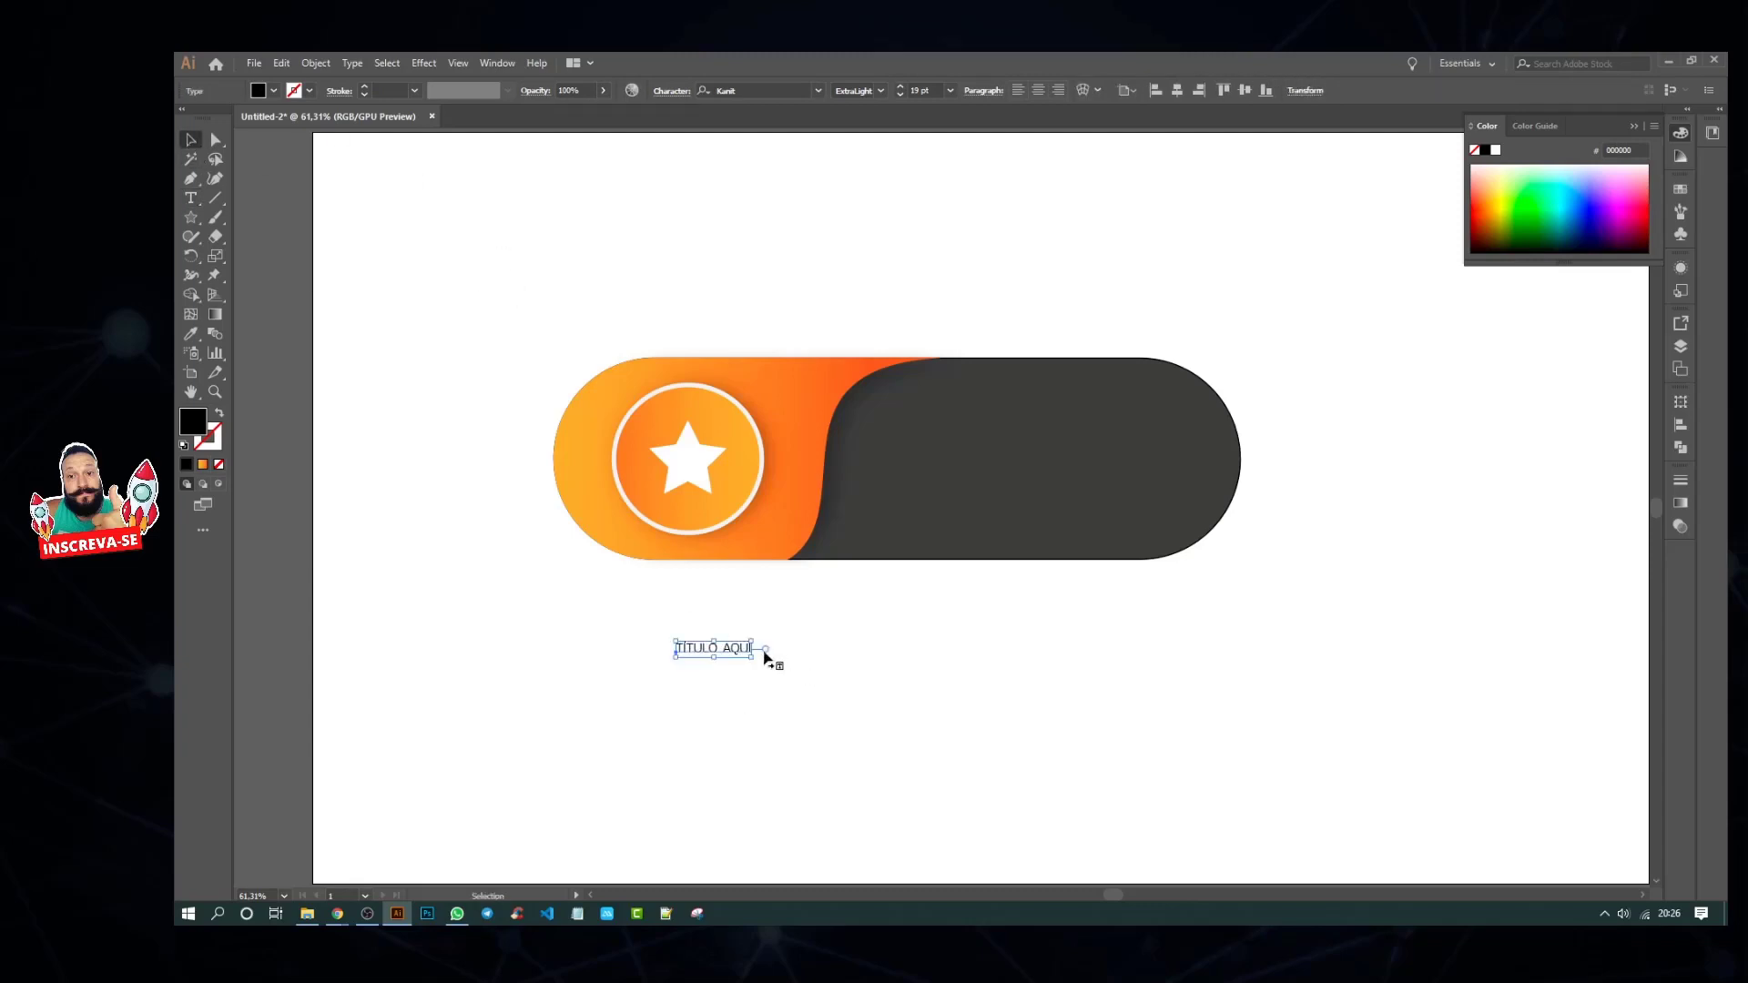
mouse_move(752, 655)
left_mouse_down()
mouse_move(874, 691)
mouse_move(1096, 413)
left_mouse_up()
left_click(850, 713)
Step: Colour the title text with the orange swatch
key("i")
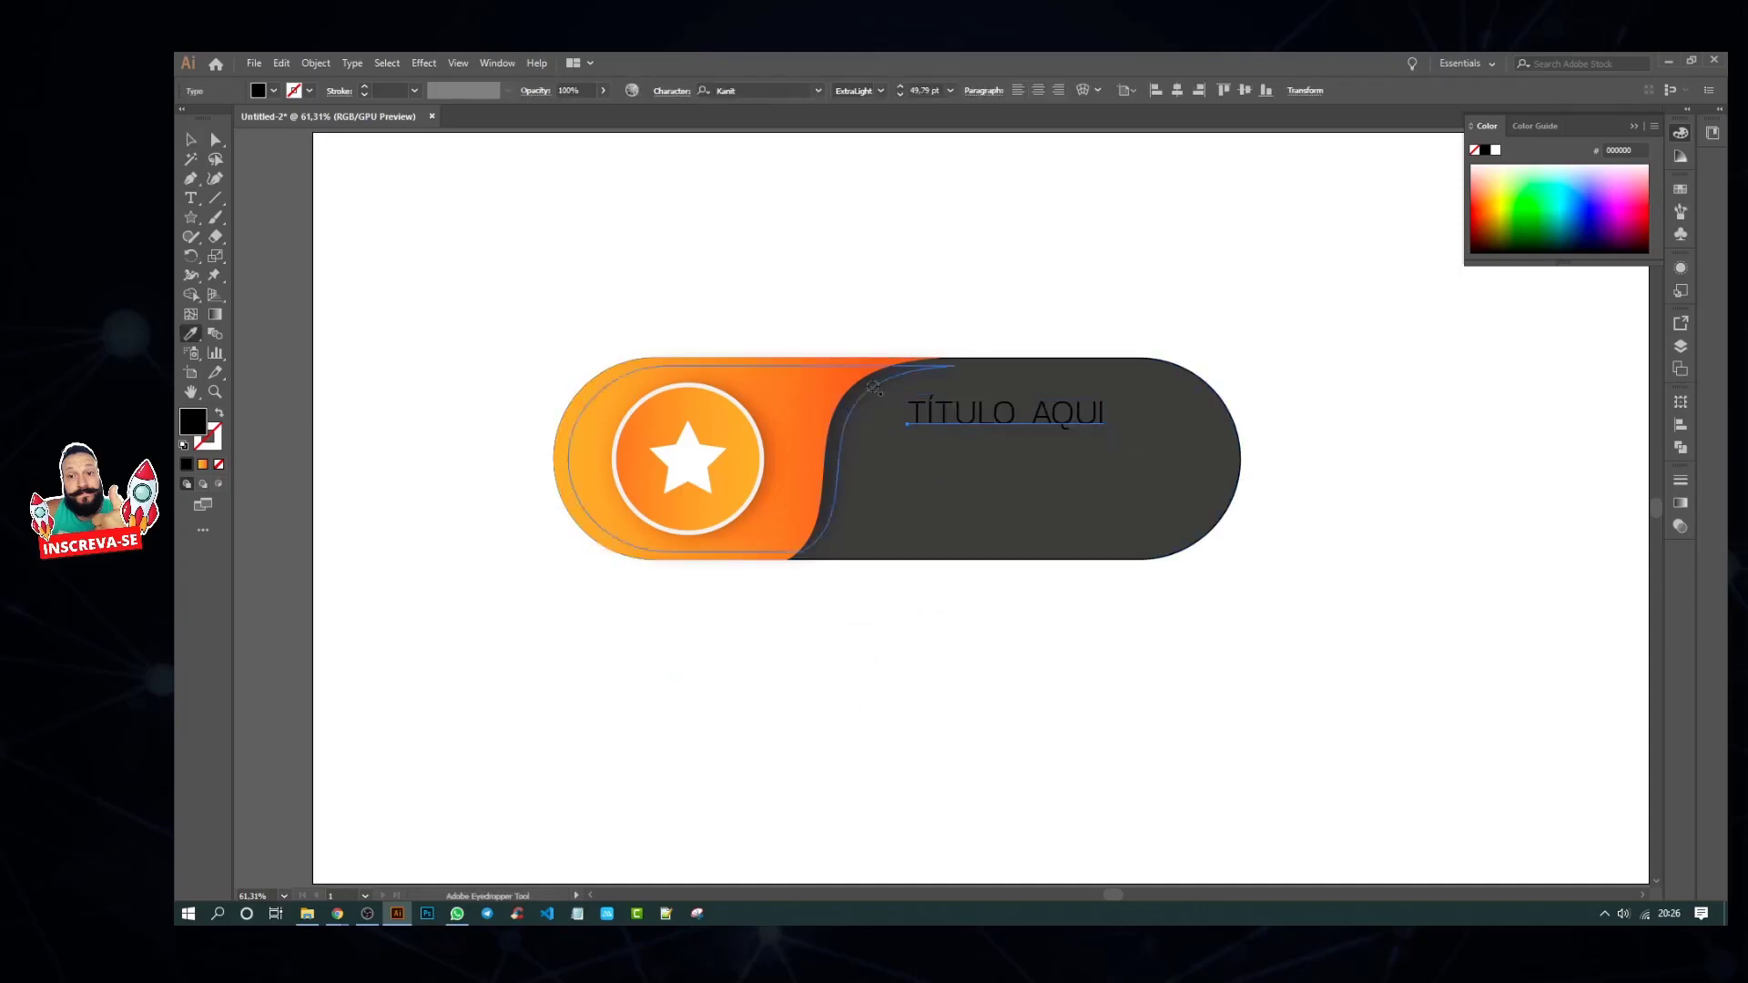
left_click(824, 378)
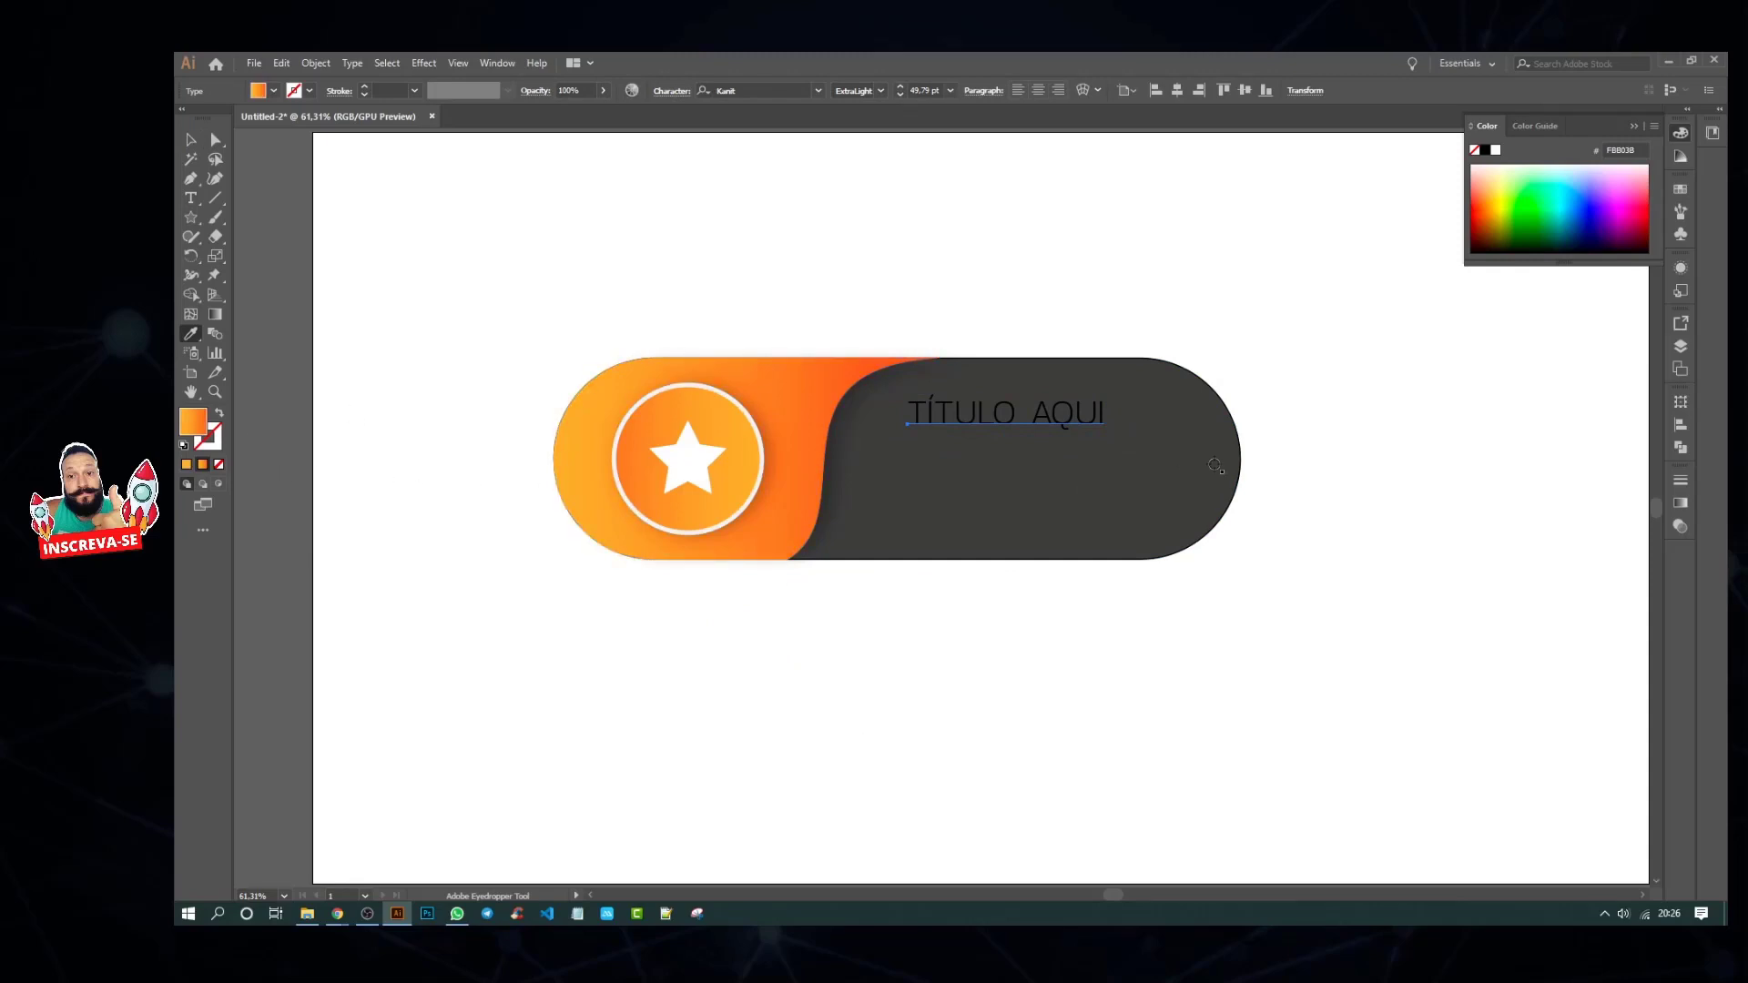
key("v")
left_click(882, 343)
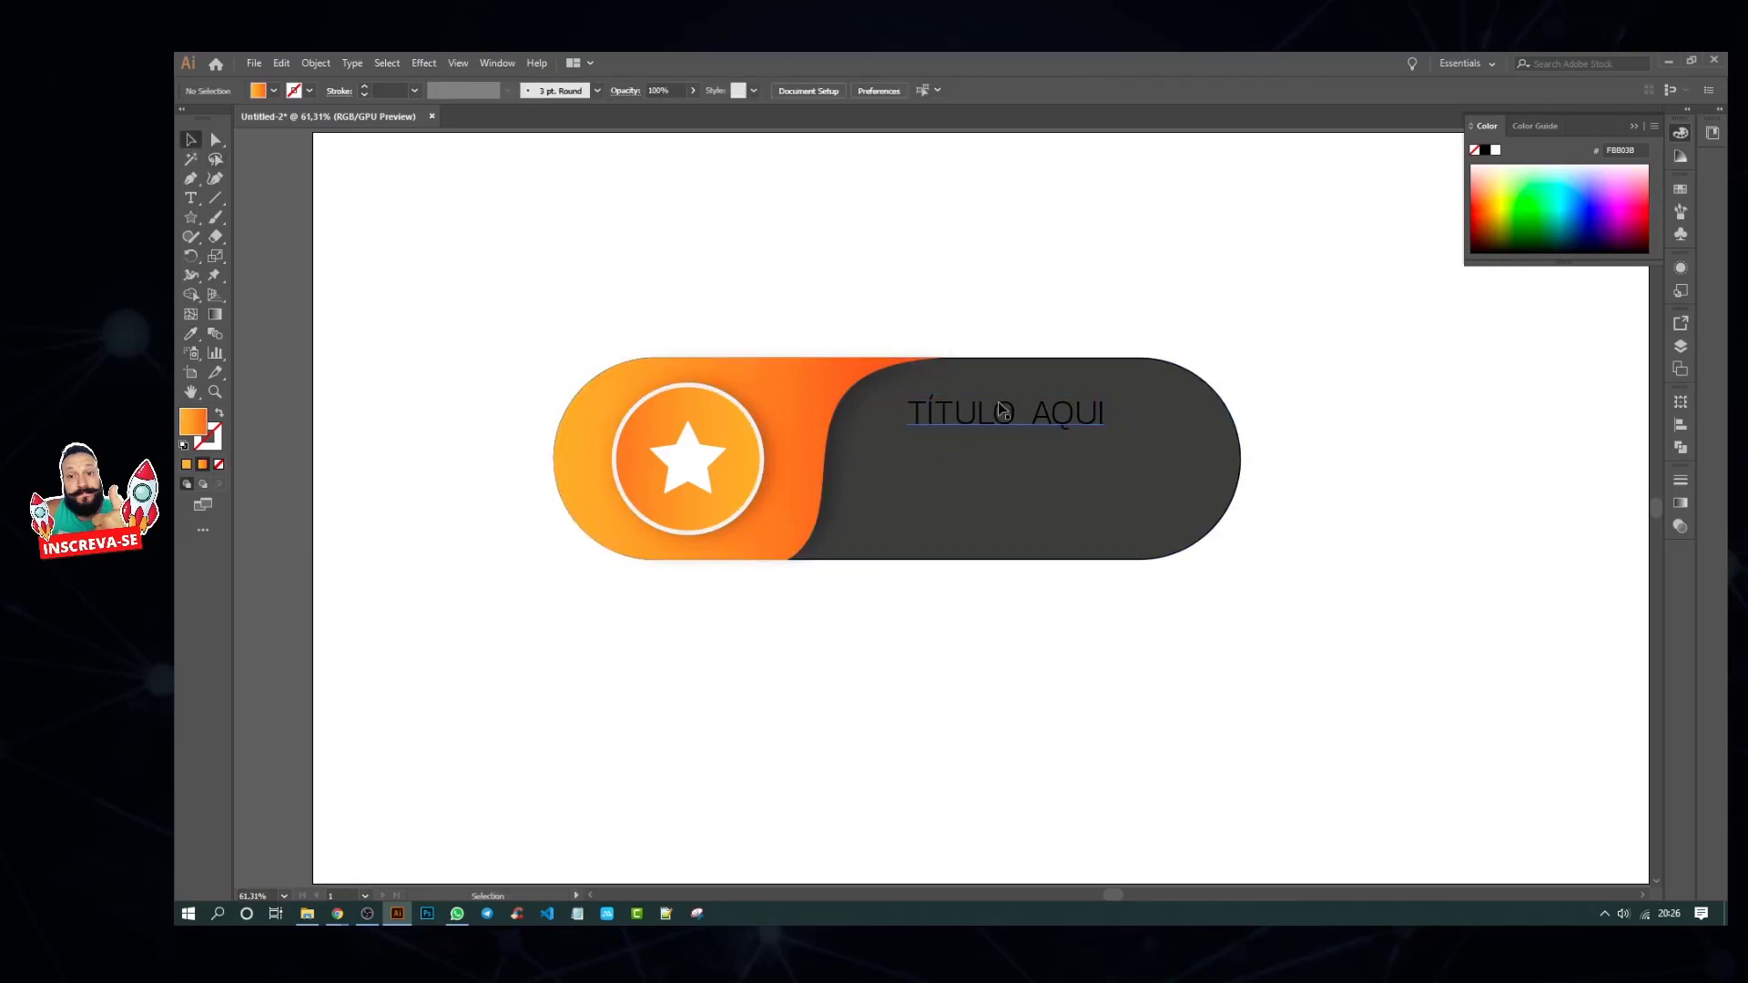
left_click(1001, 414)
left_click(273, 90)
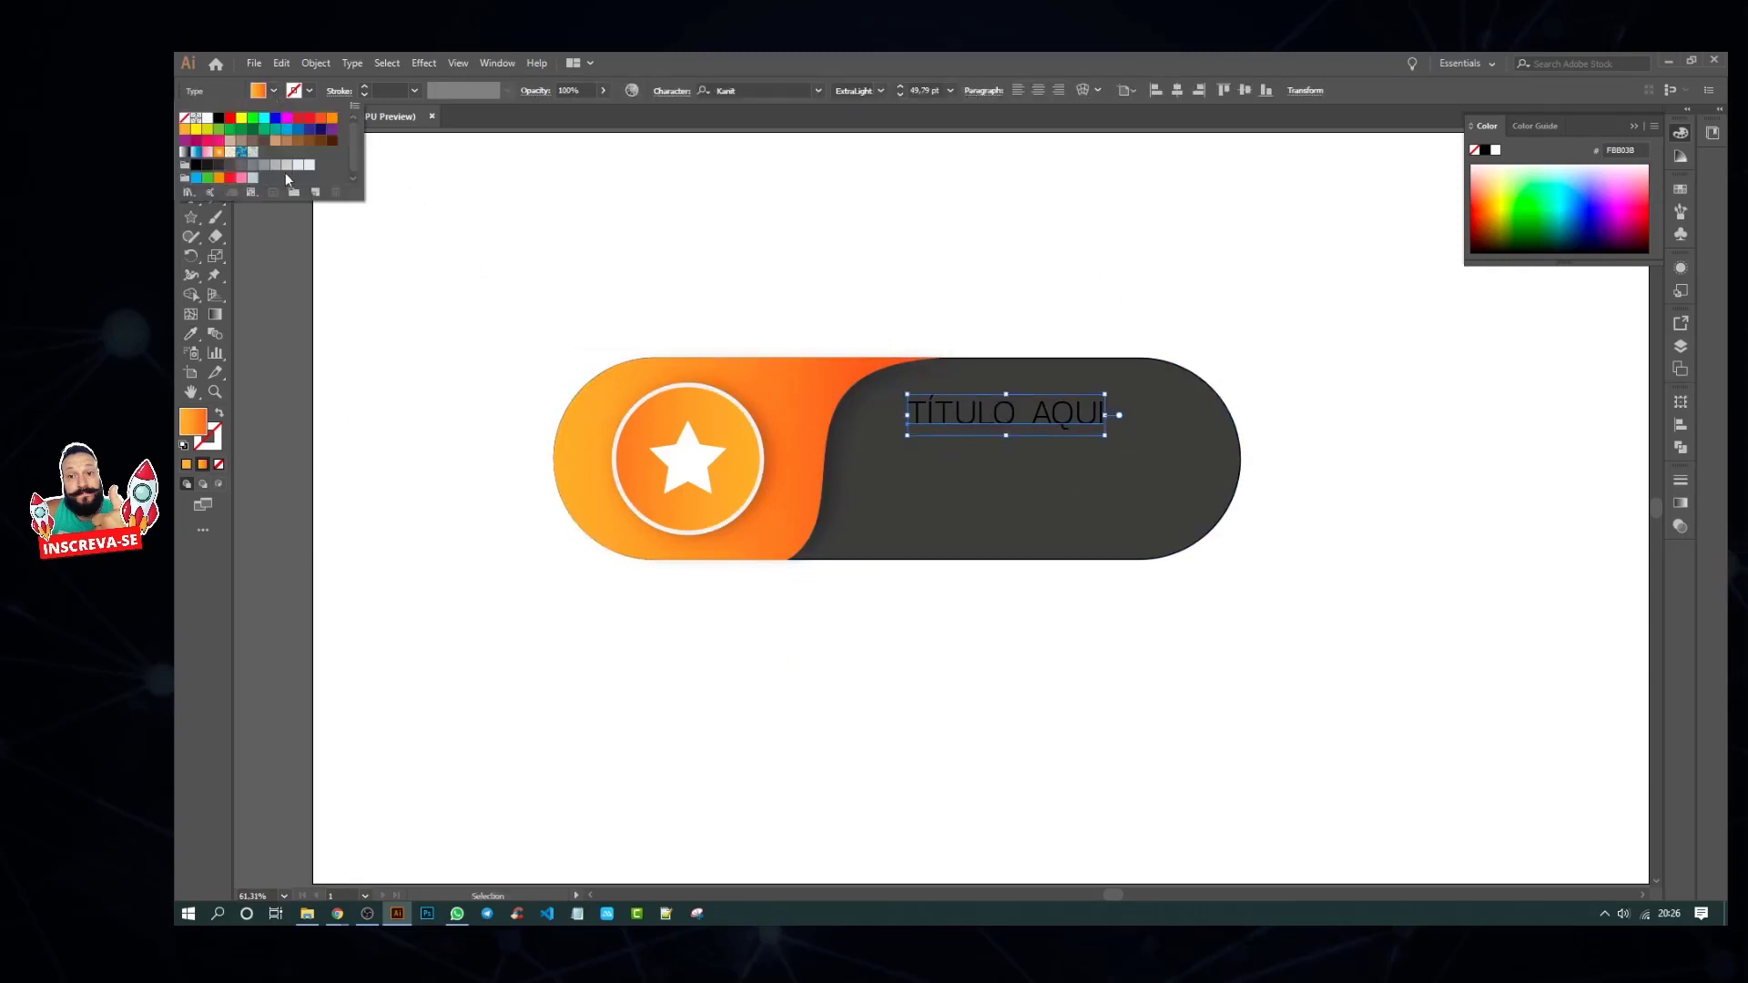
left_click(332, 119)
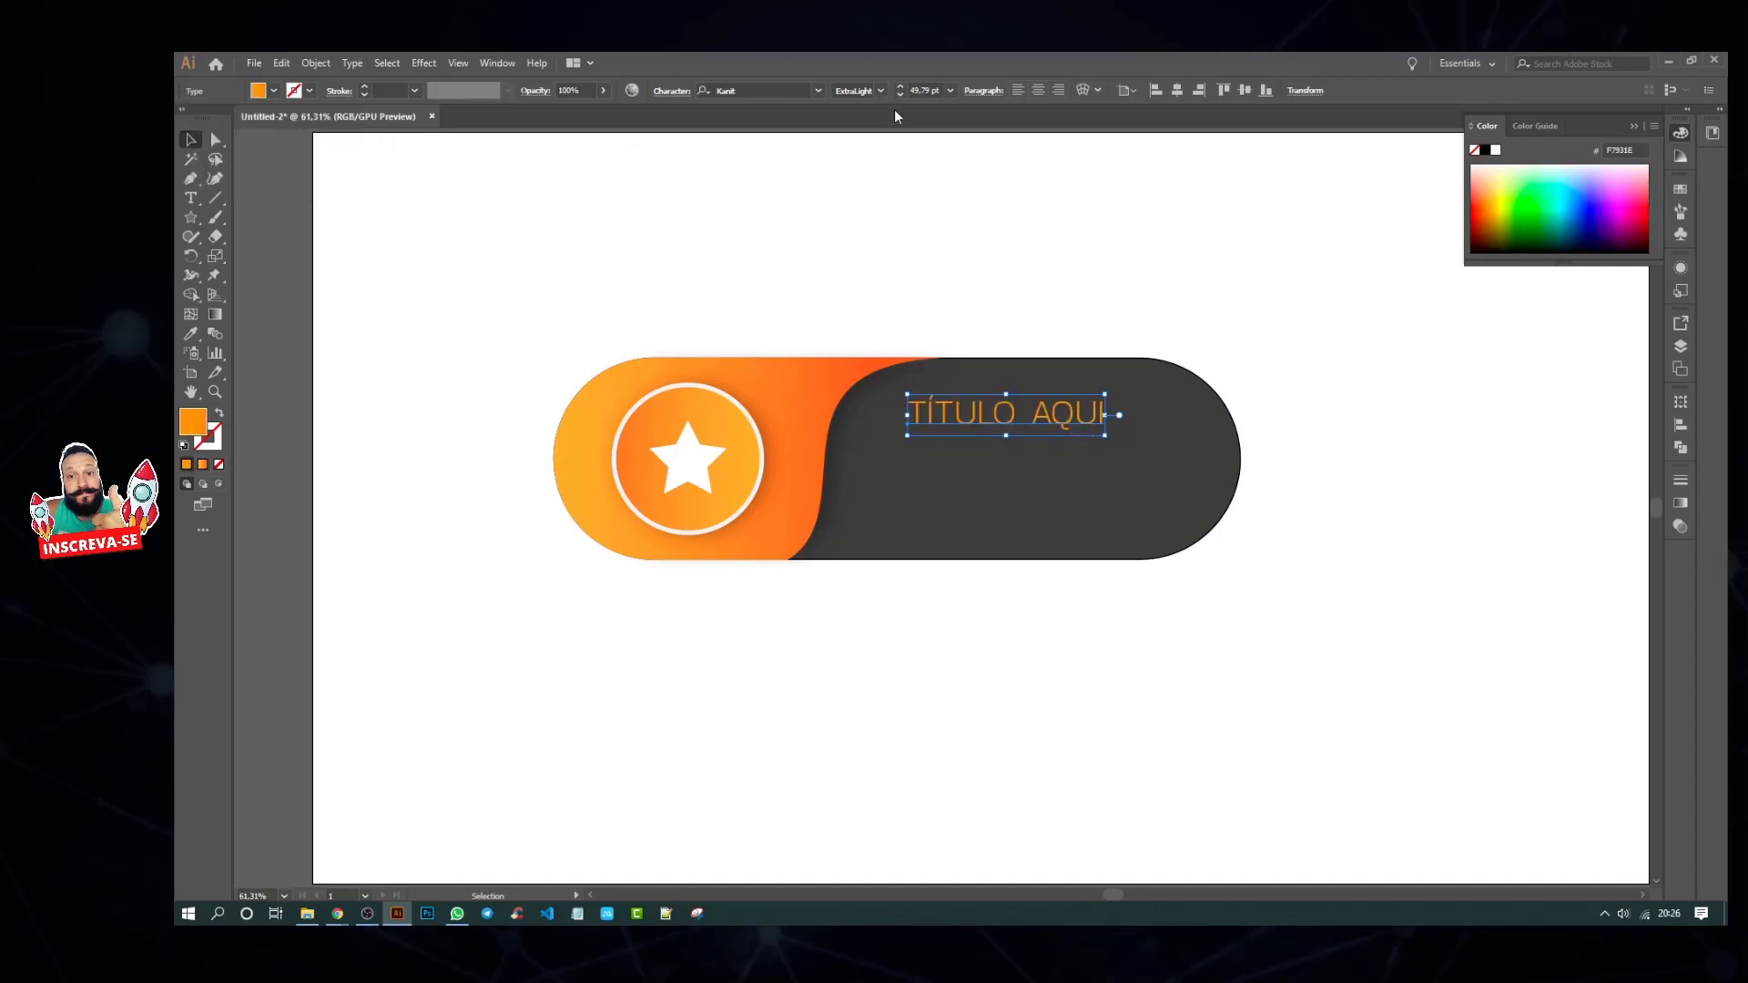
Step: Set the title's font style to Bold and nudge it slightly right and up
left_click(881, 90)
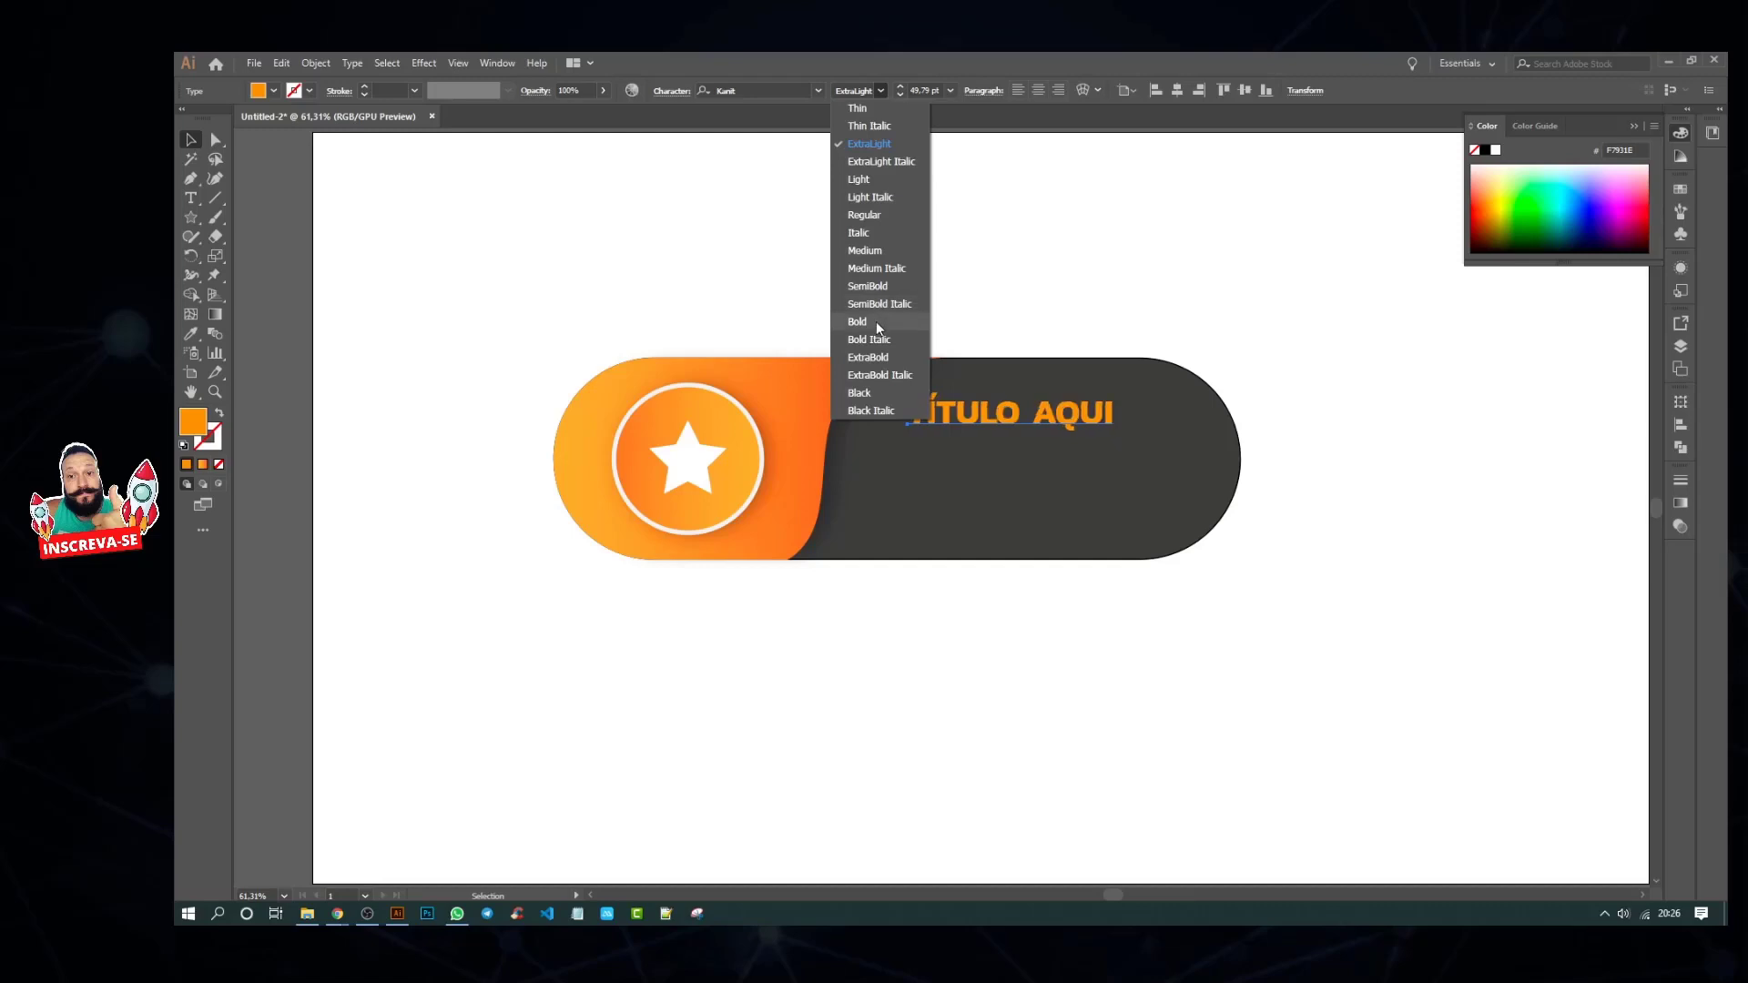
left_click(875, 284)
left_click(972, 277)
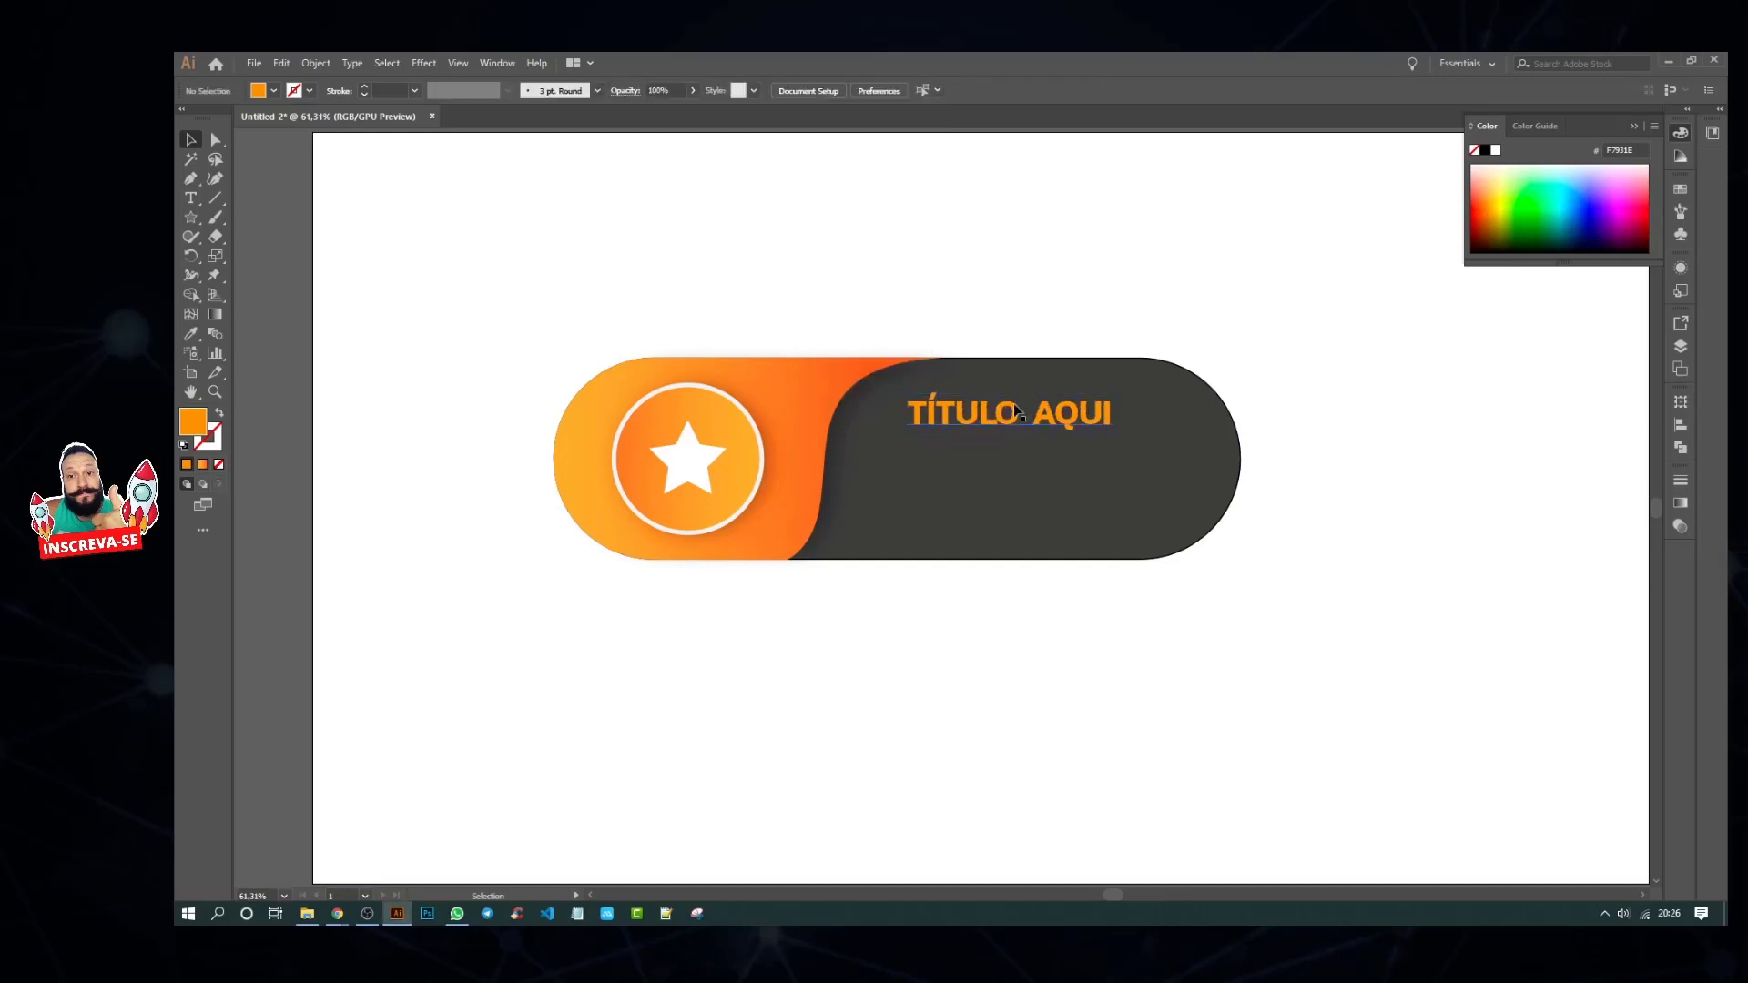
left_click_drag(1013, 409, 1031, 405)
left_click(1042, 285)
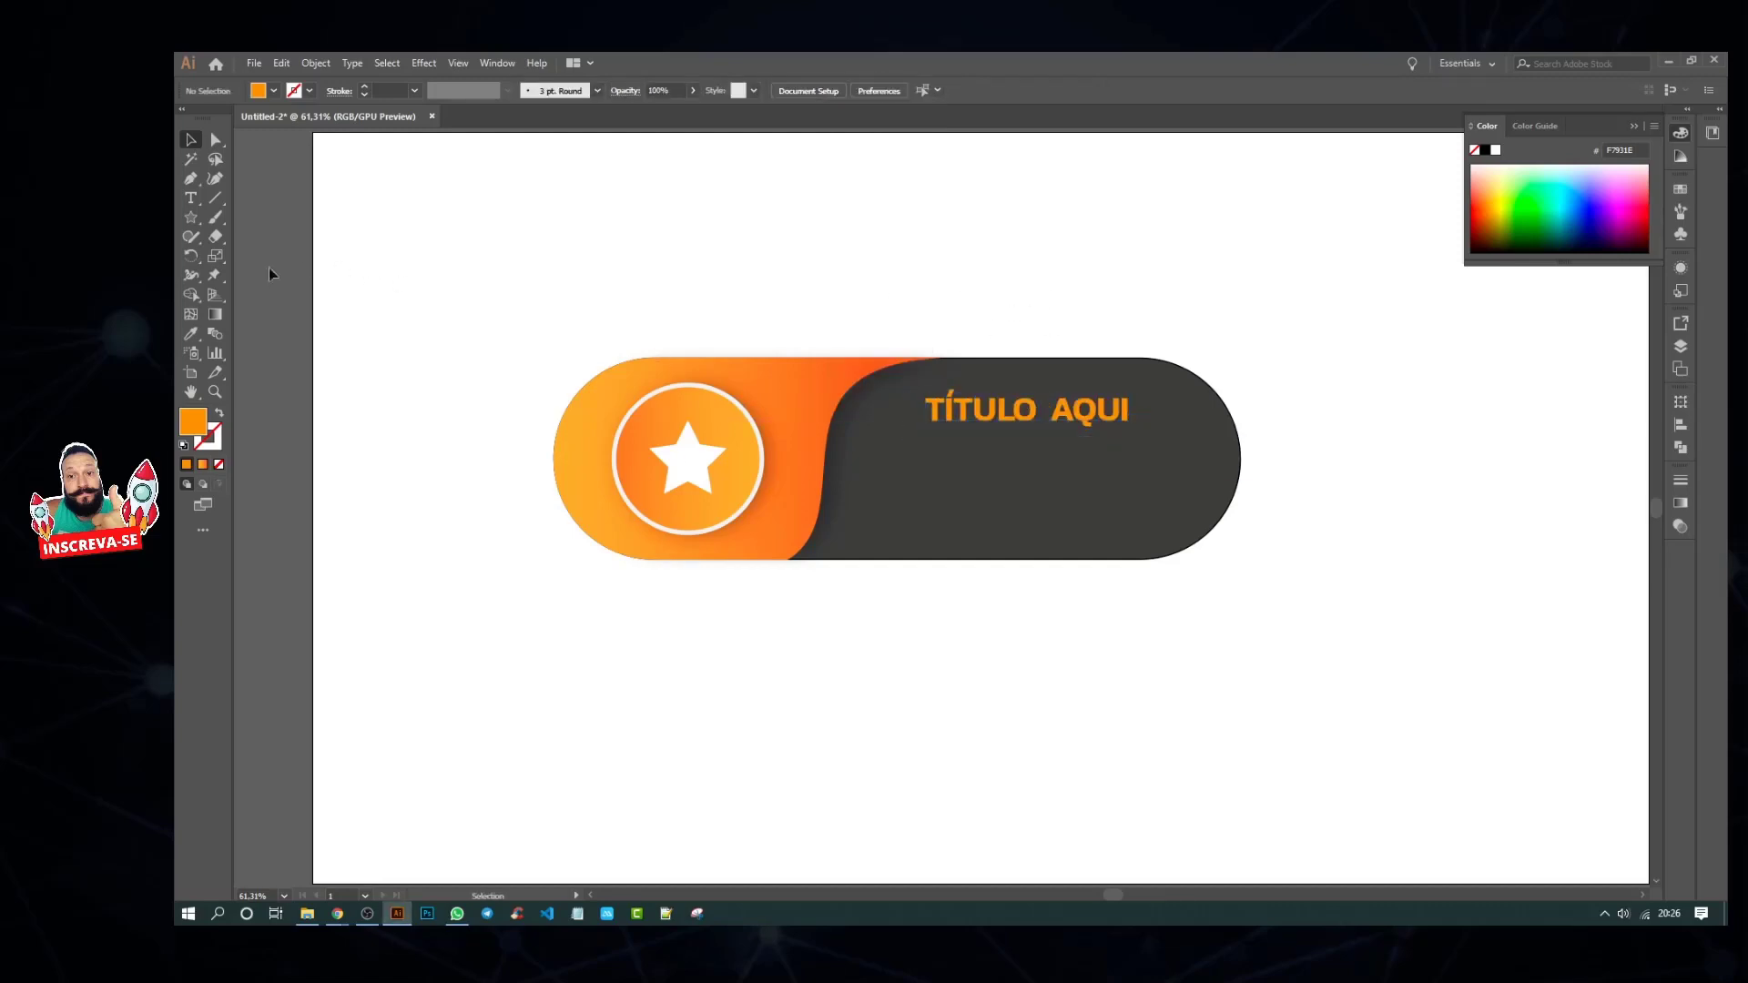
left_click(190, 197)
Step: Add a 16 pt Regular placeholder paragraph area on the dark panel below the title
mouse_move(866, 432)
left_mouse_down()
mouse_move(992, 516)
mouse_move(1142, 520)
left_mouse_up()
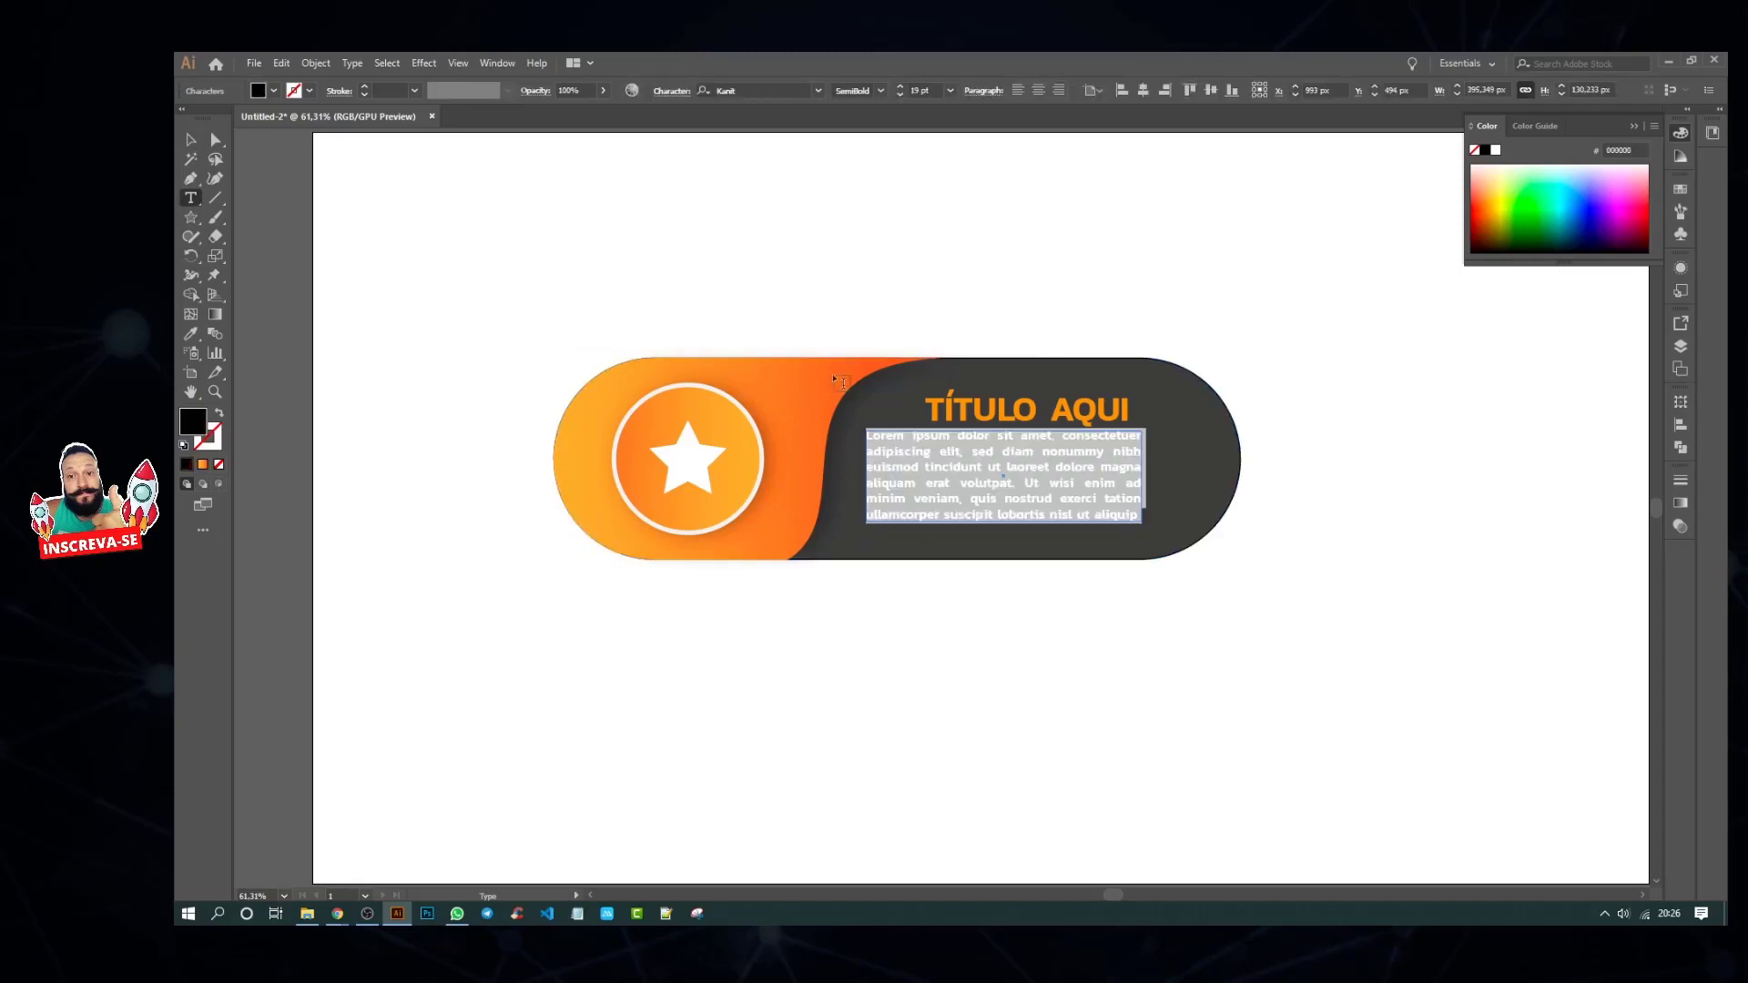
left_click(899, 95)
left_click(899, 95)
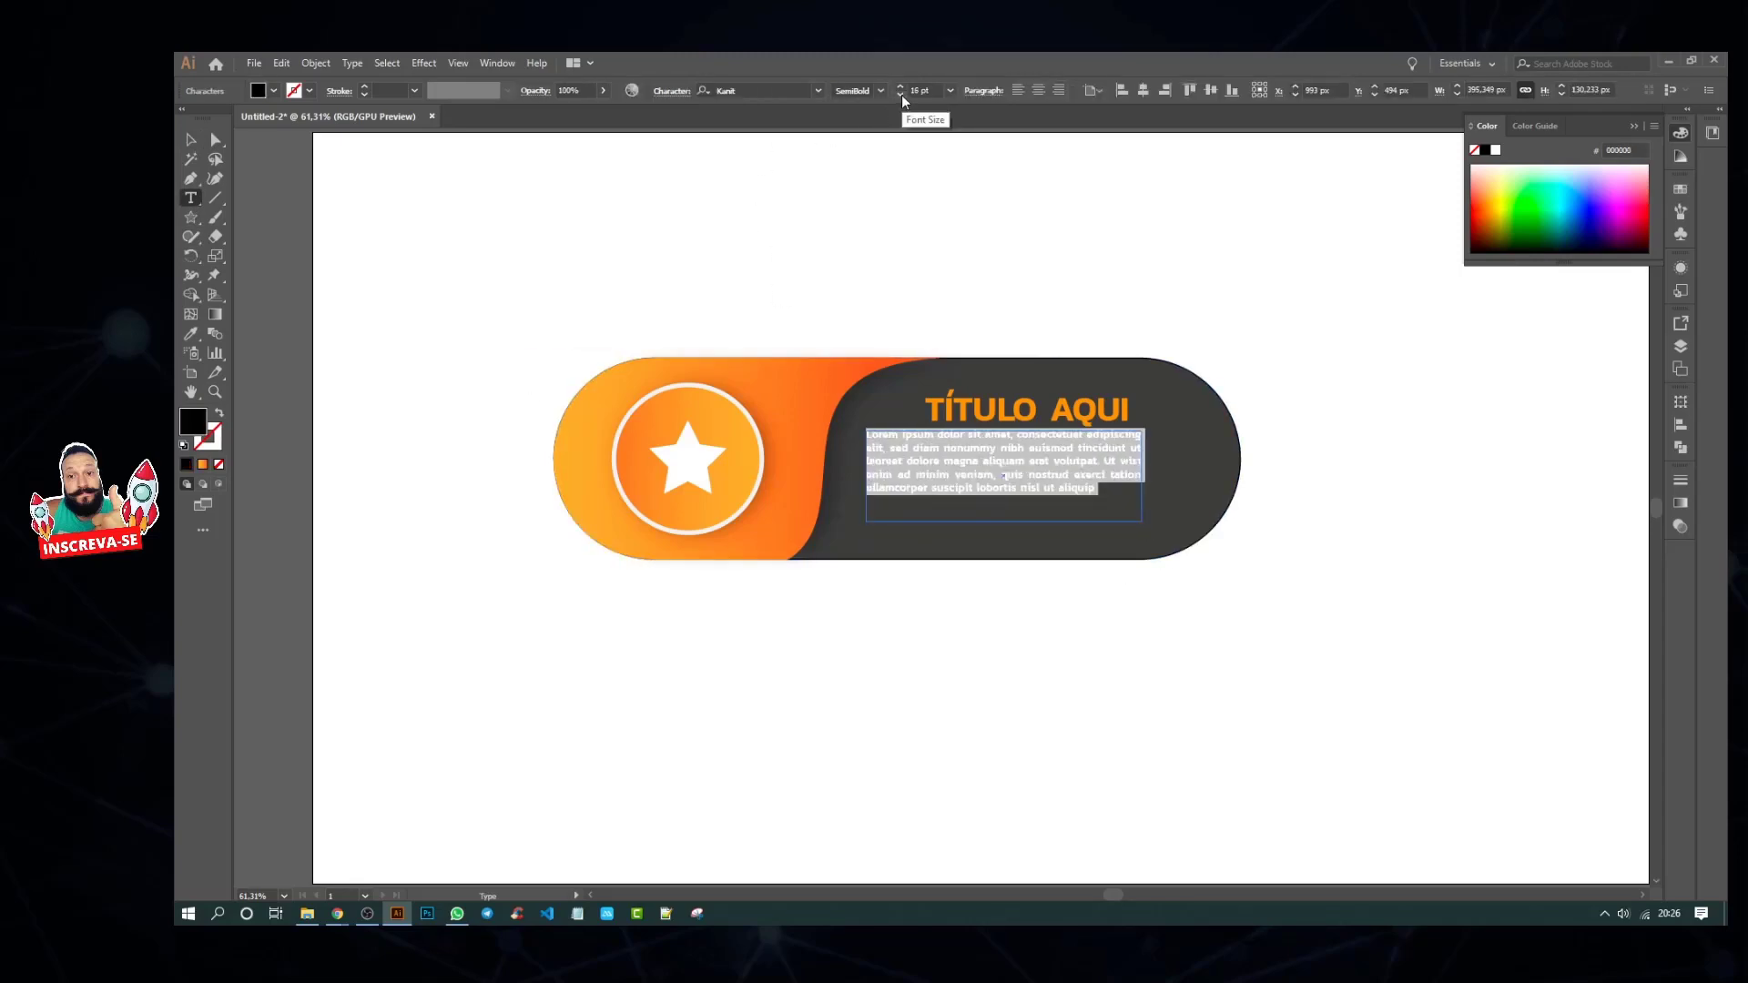
left_click(194, 143)
left_click(527, 319)
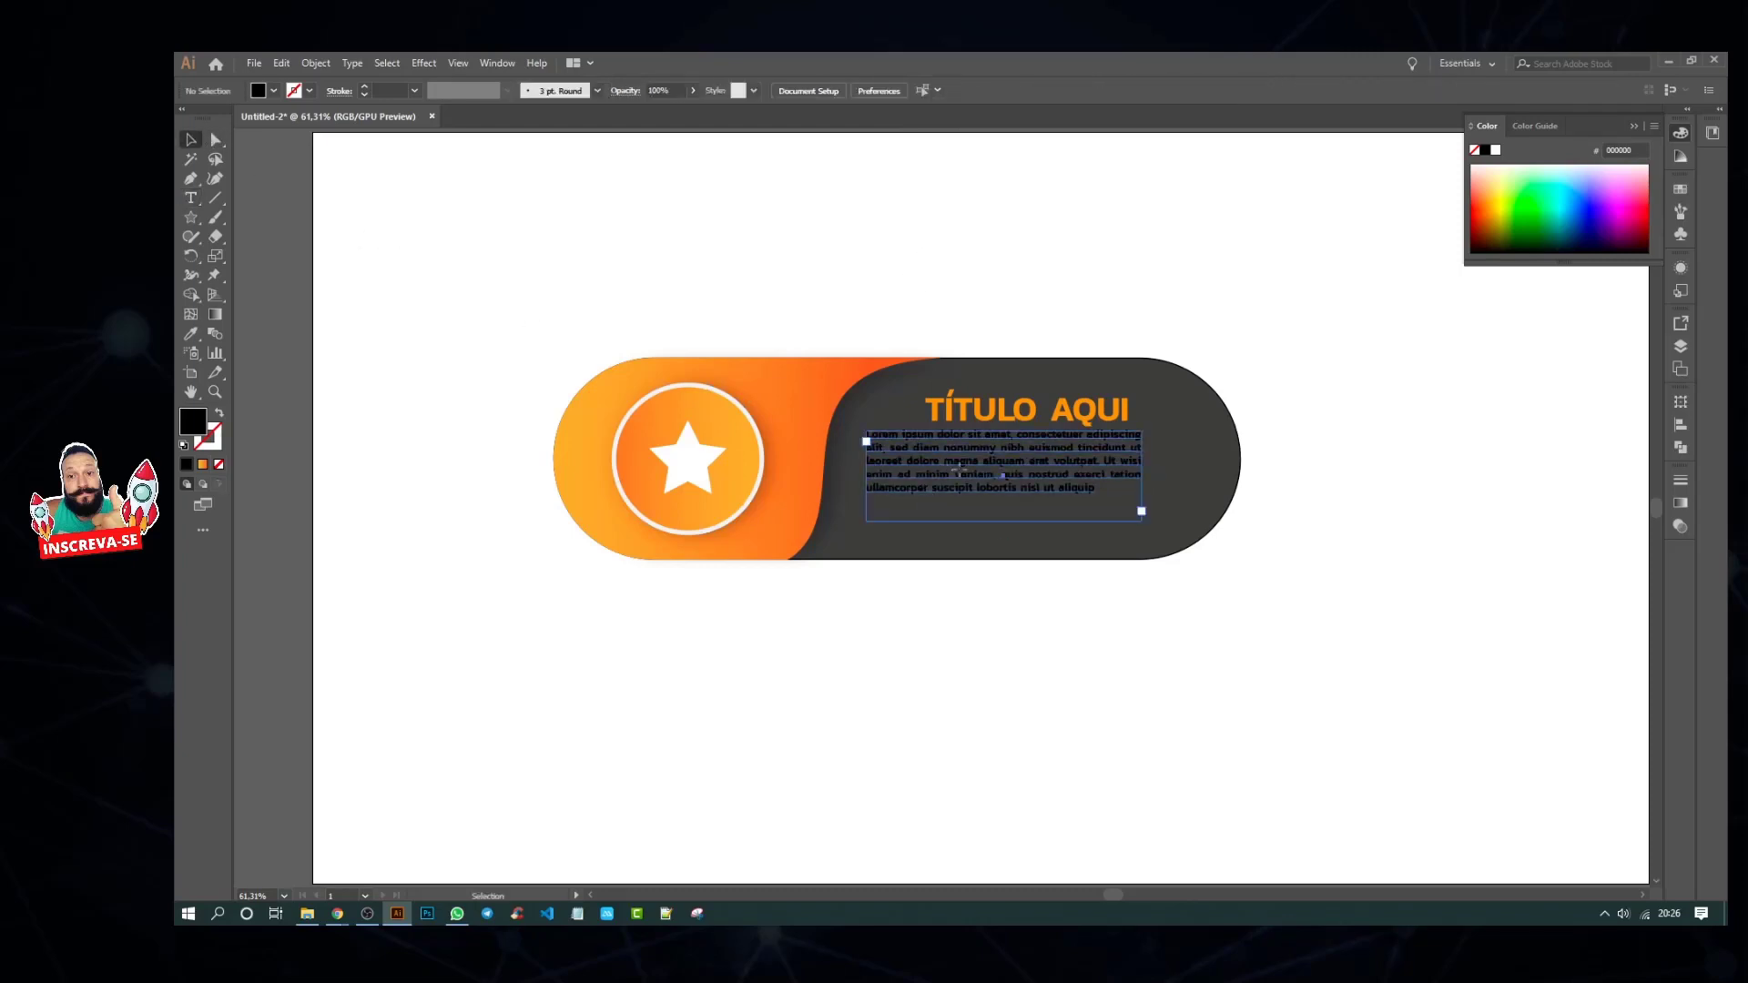
left_click_drag(960, 474, 983, 486)
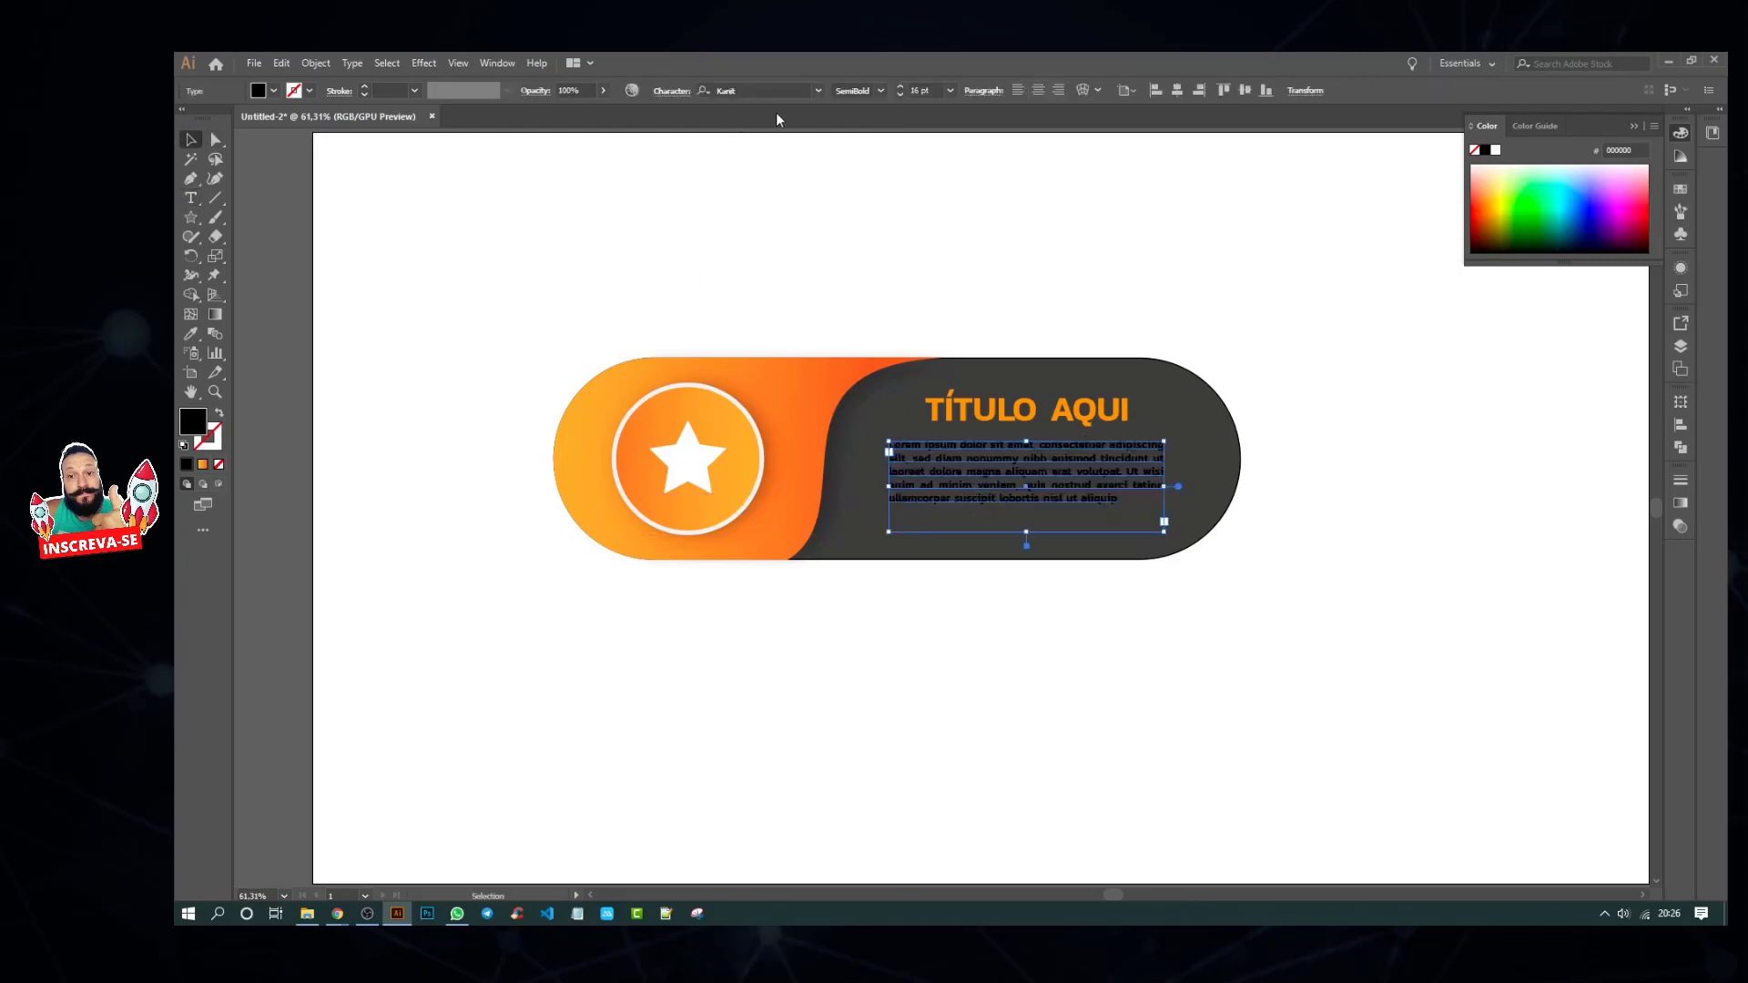
left_click(878, 90)
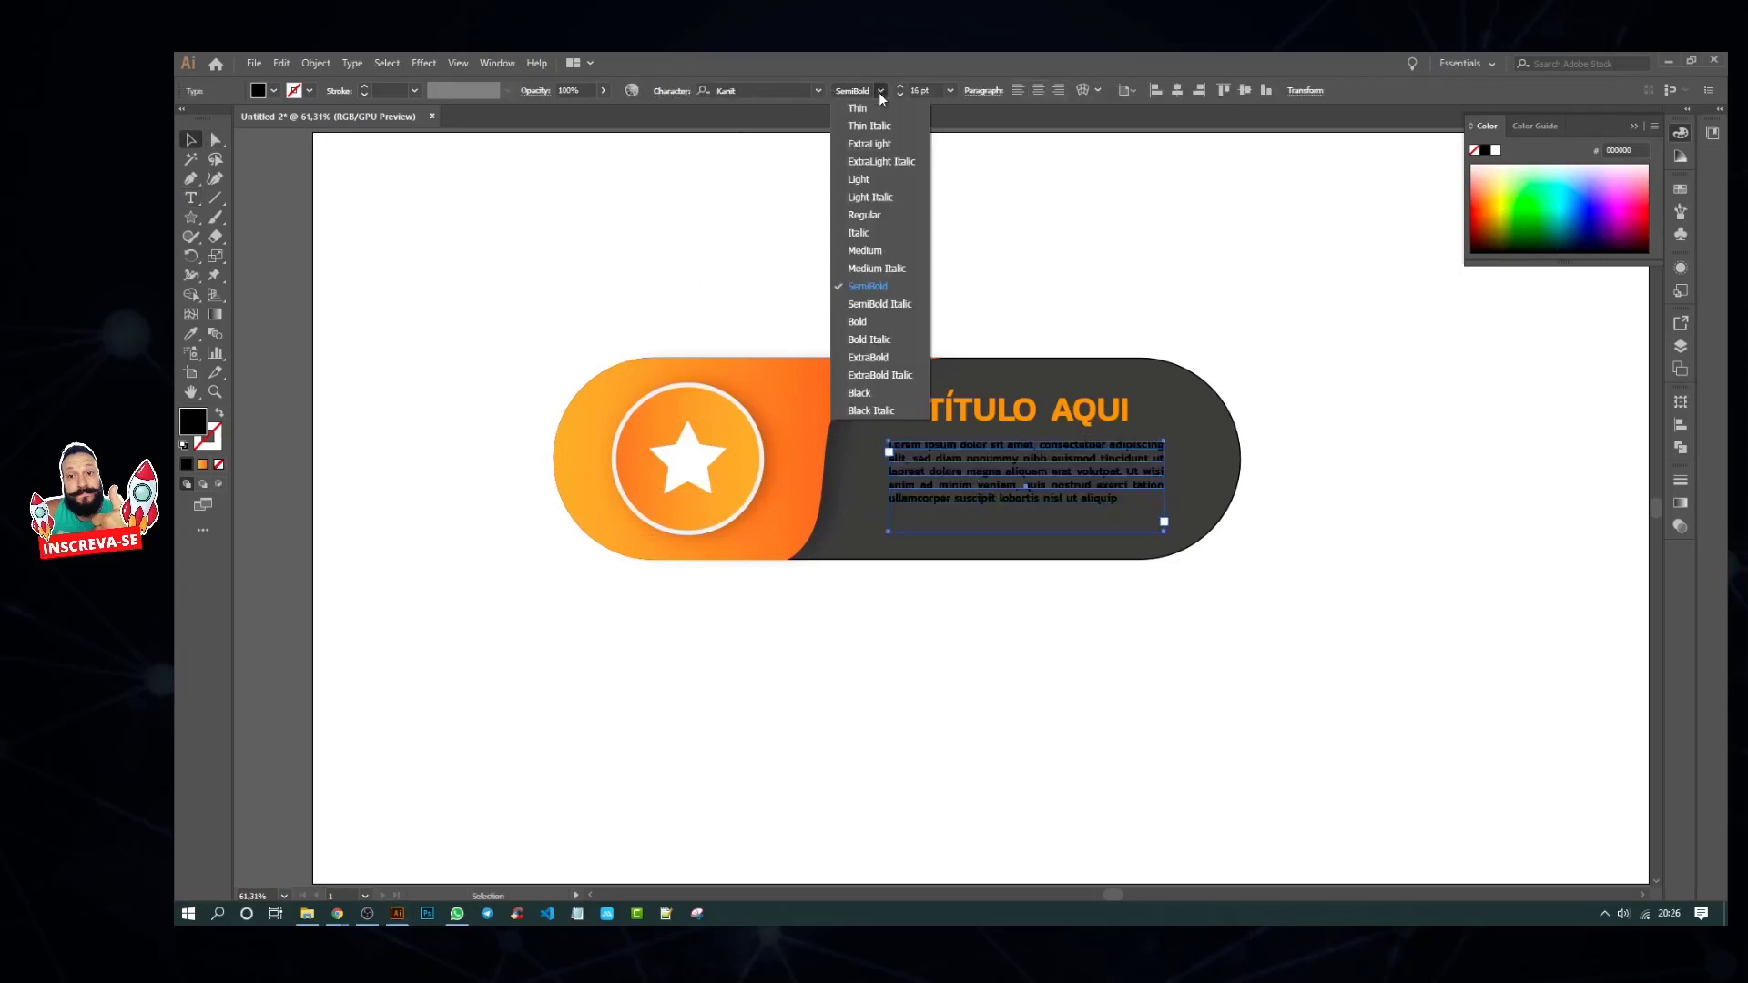
left_click(871, 215)
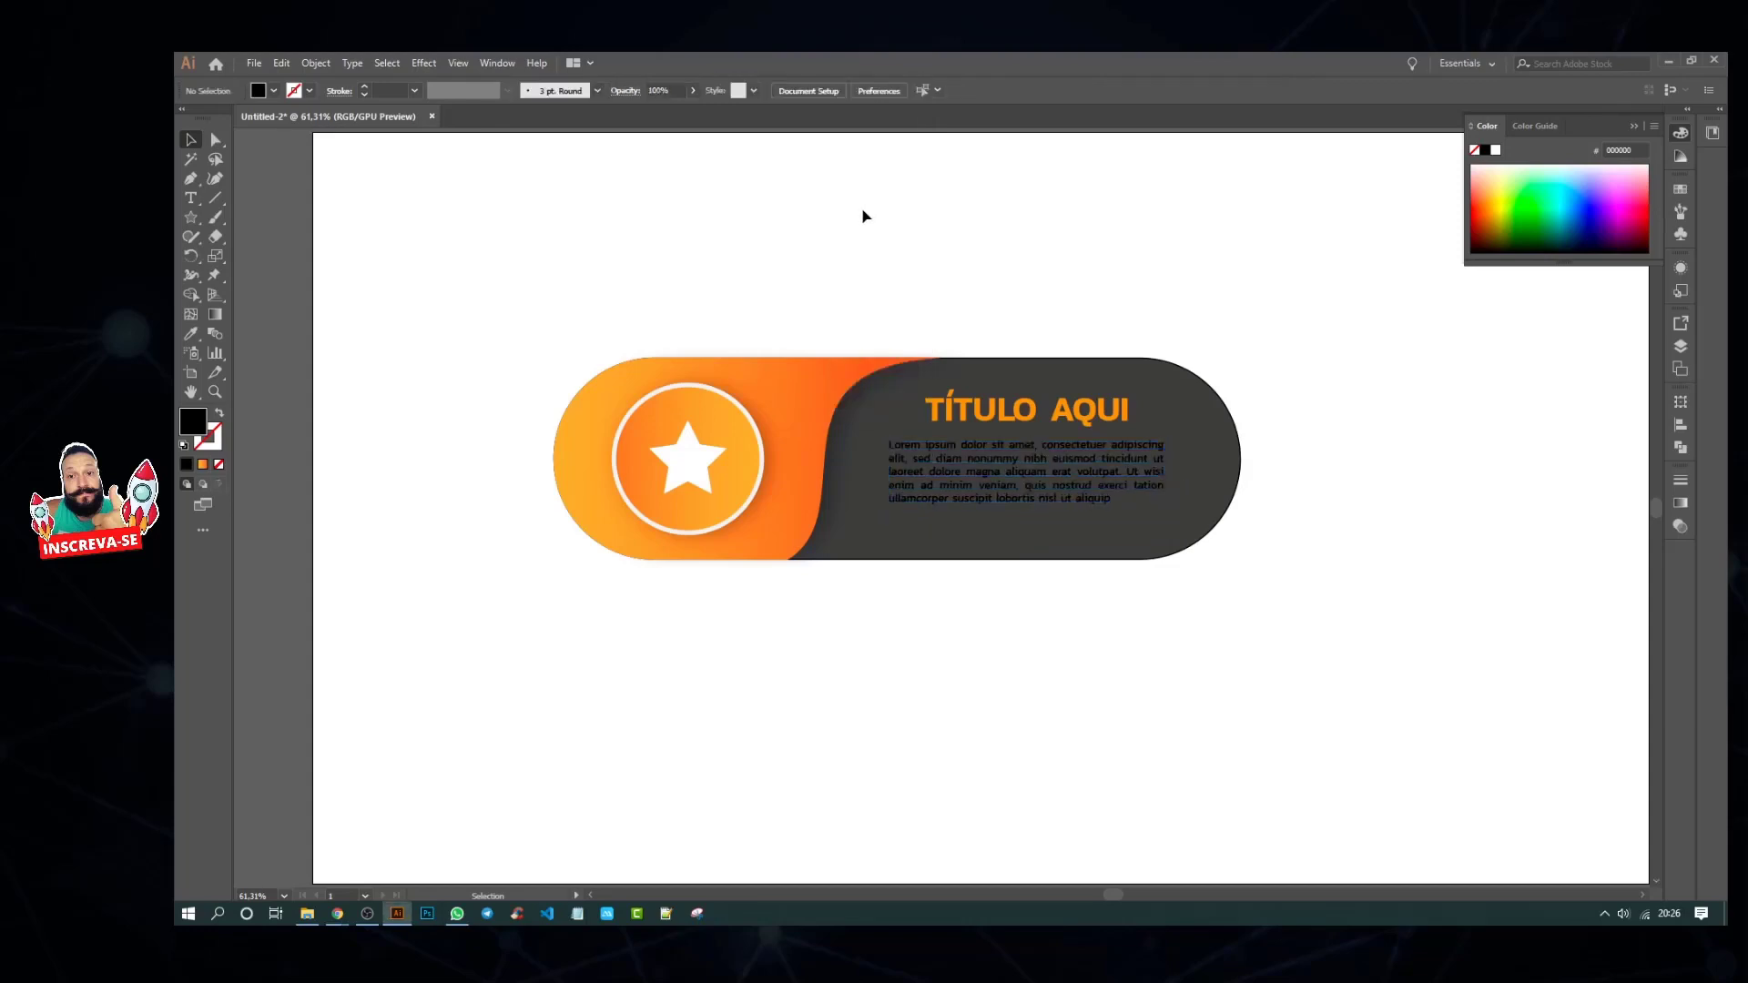
Step: Set the paragraph to Justify Last Right with a light-grey fill
left_click(1007, 494)
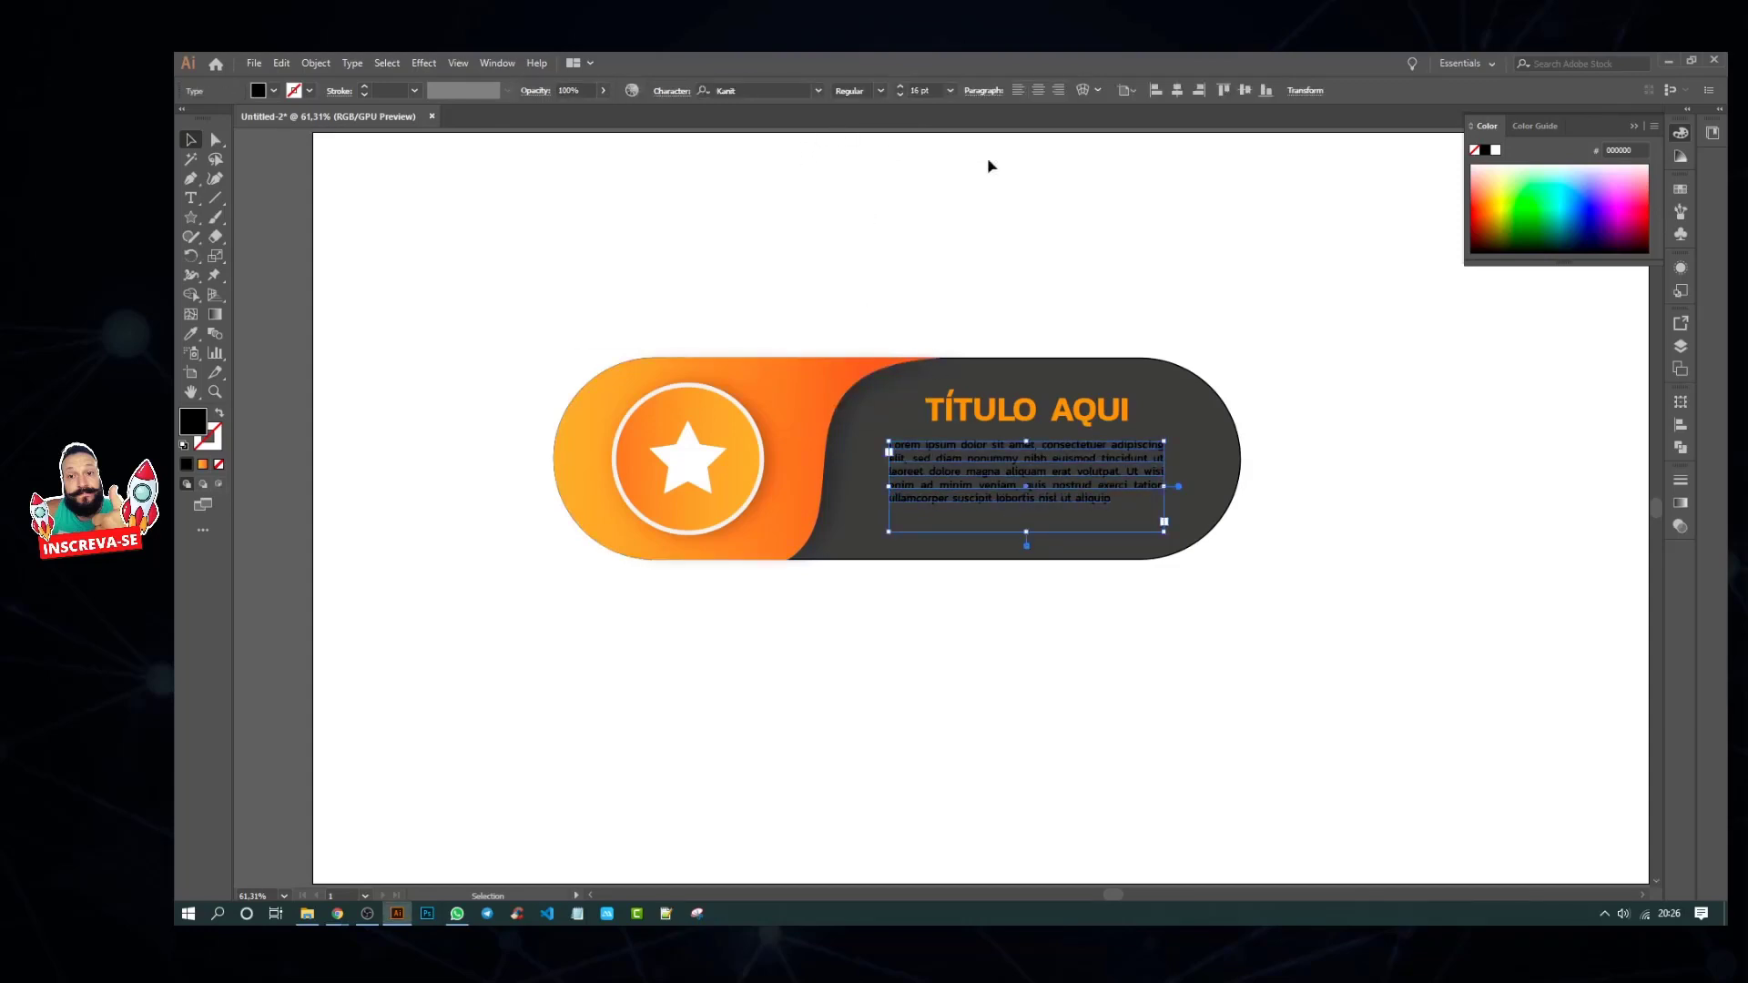
left_click(990, 91)
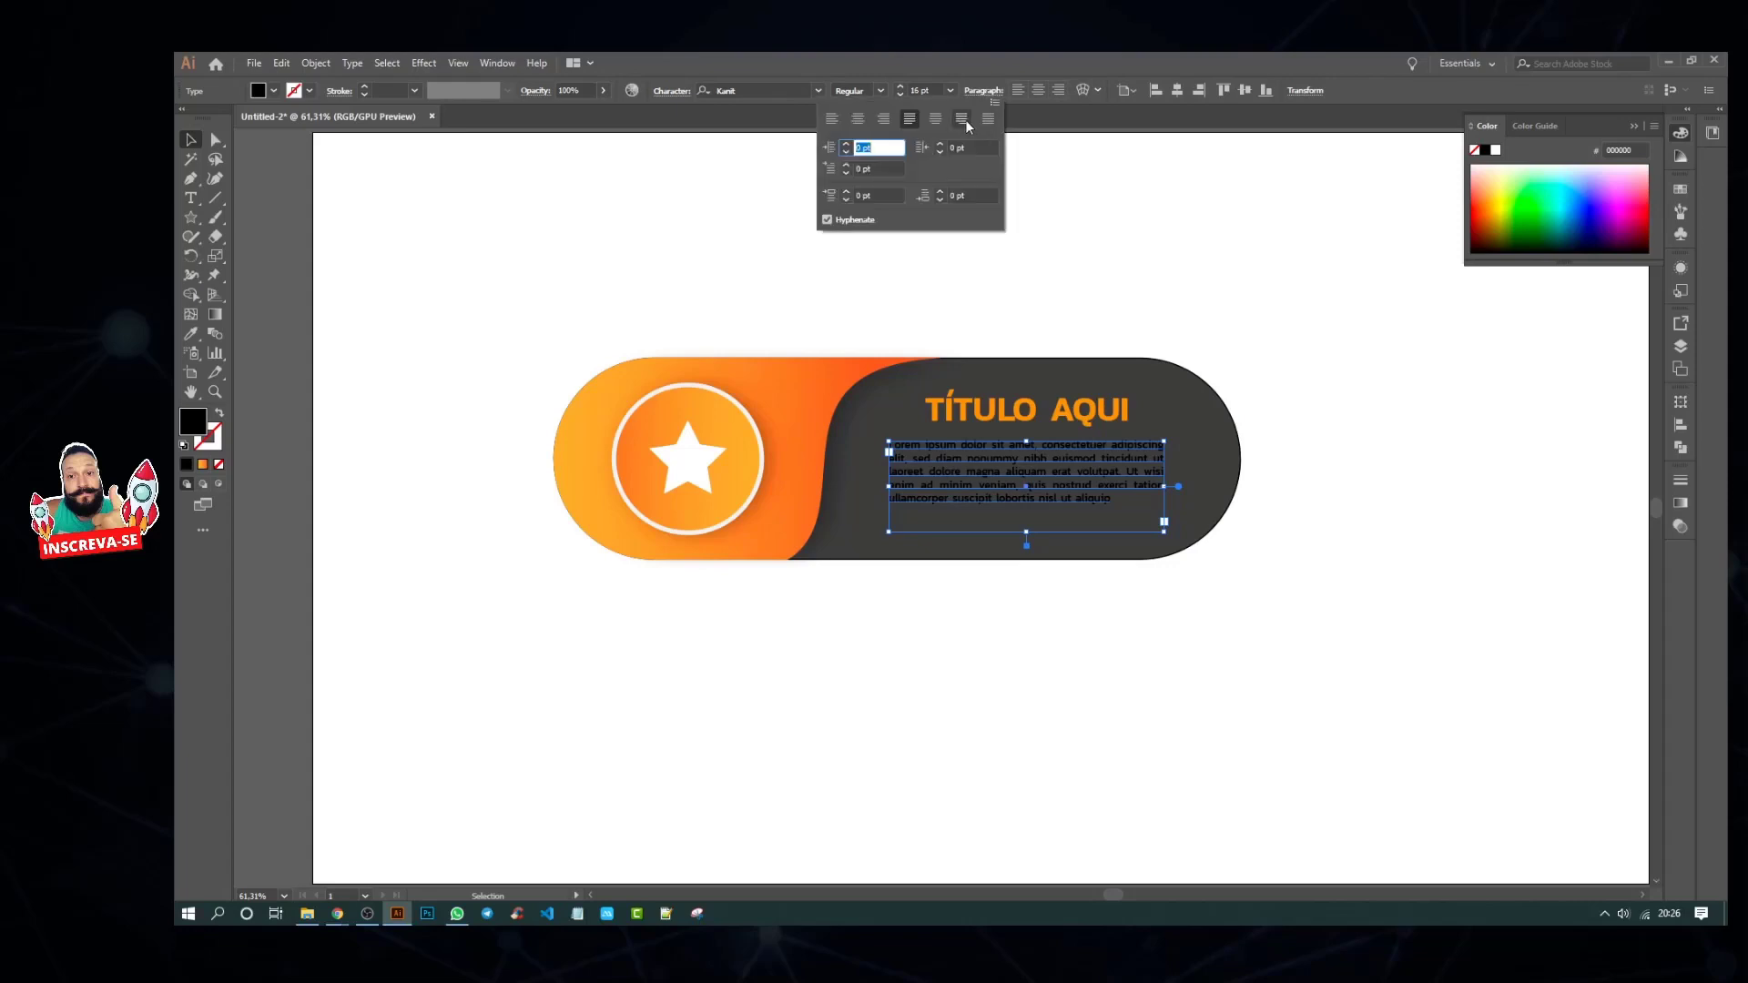
left_click(964, 121)
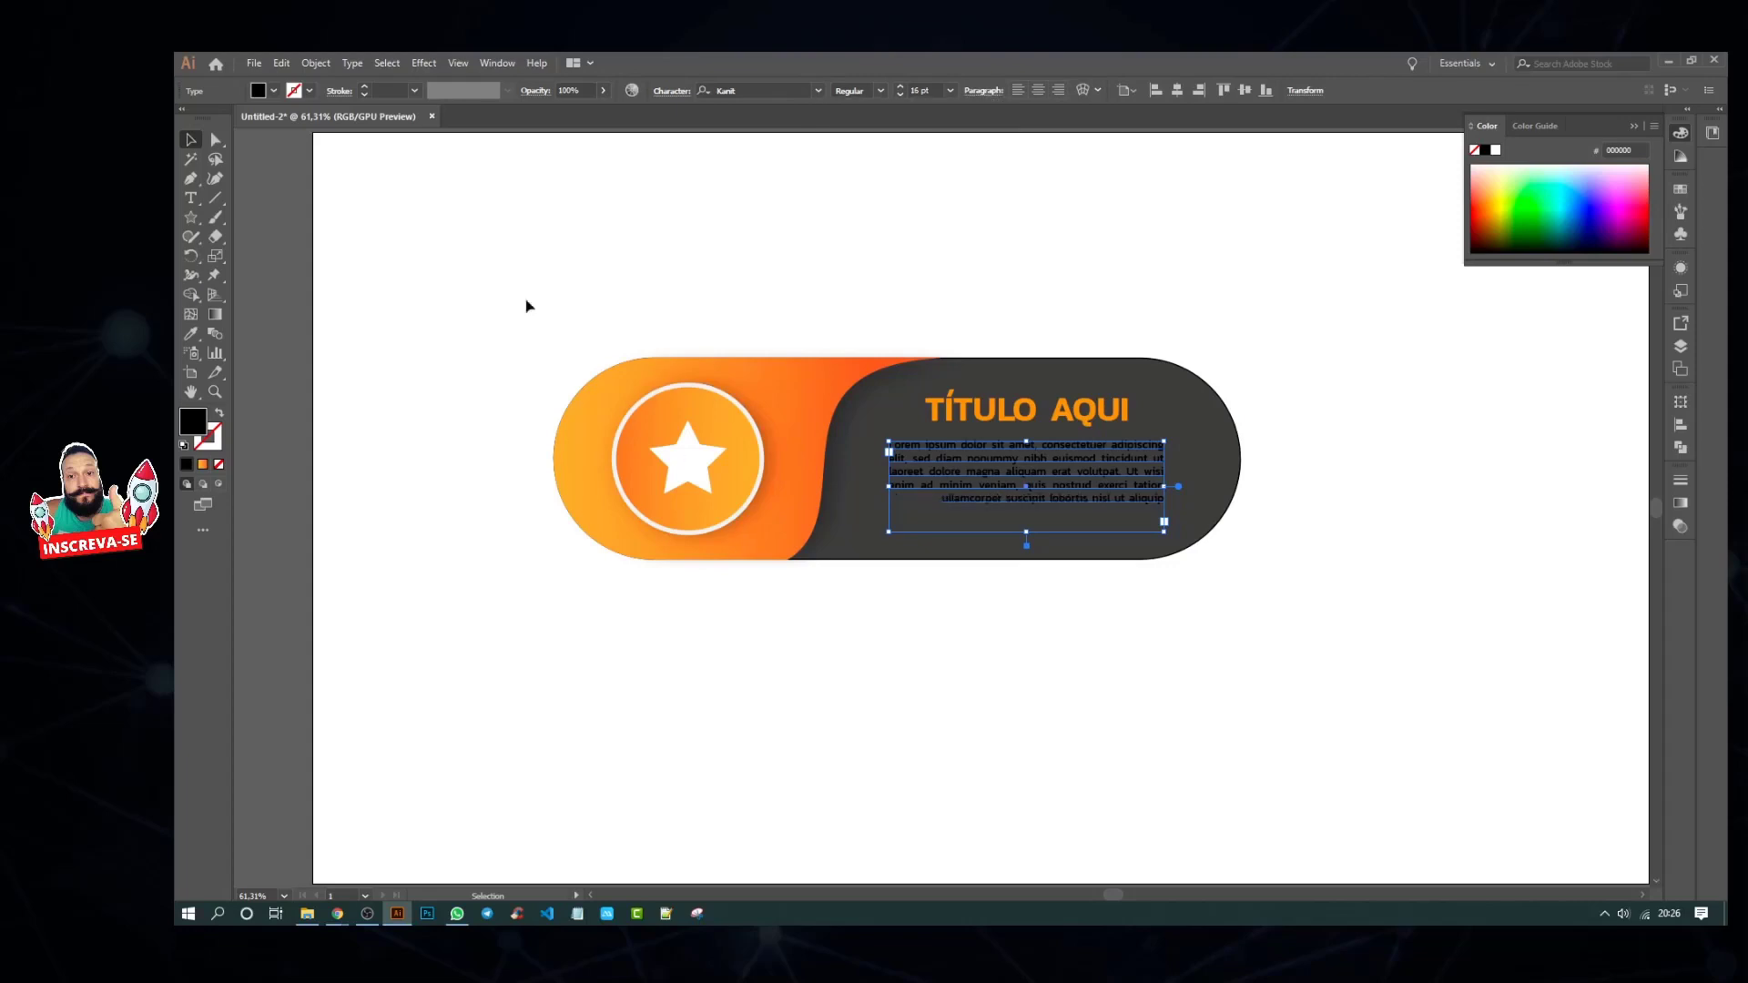
left_click(274, 91)
left_click(309, 166)
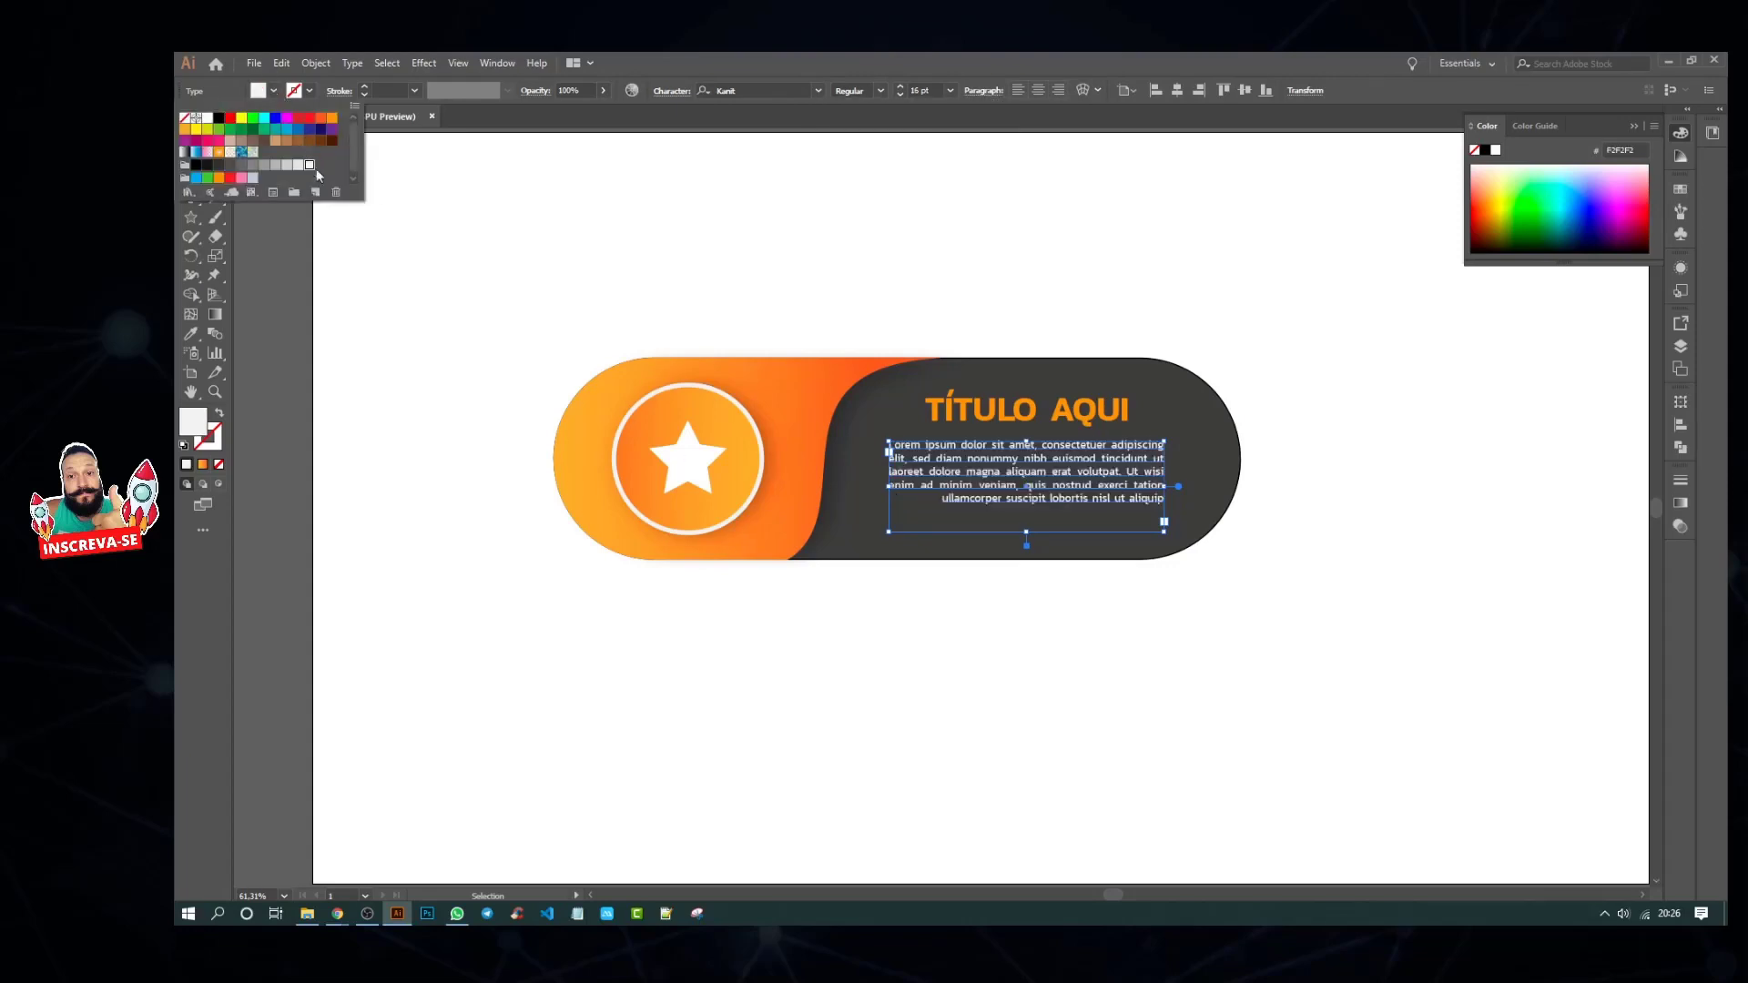
left_click(561, 269)
Step: Move the paragraph down about 18 px and bring the title closer to it
left_click(728, 633)
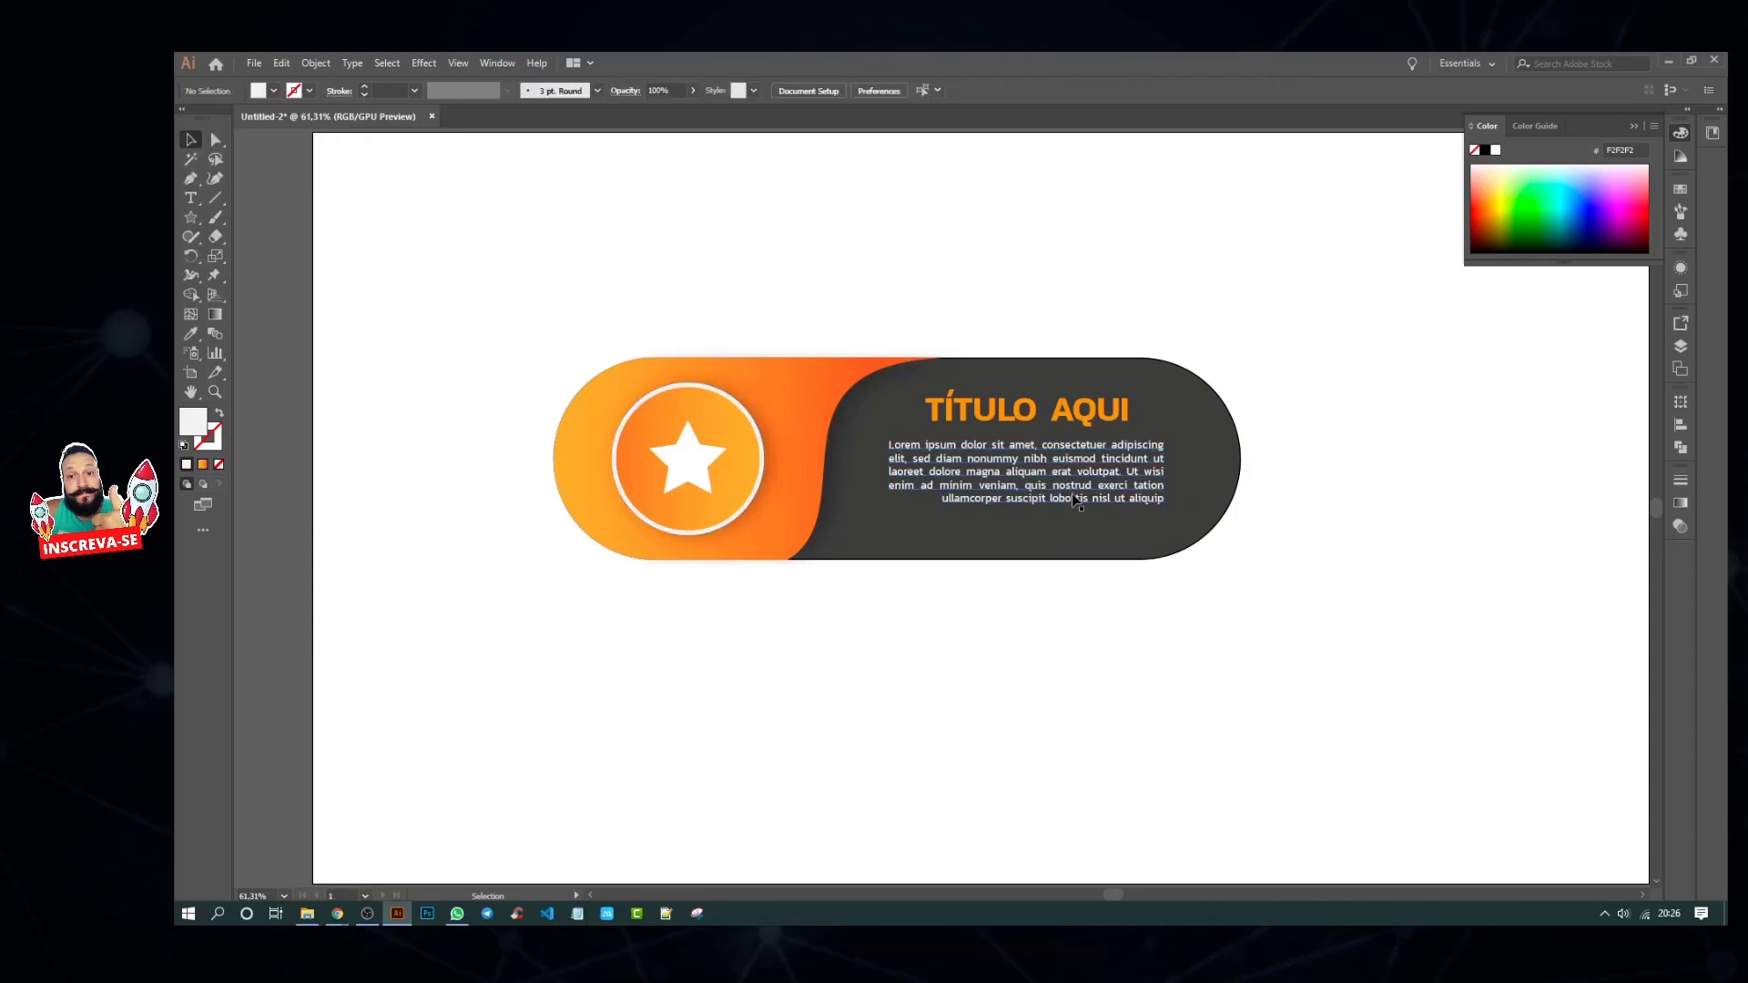
left_click_drag(1109, 492, 1109, 508)
left_click(1080, 624)
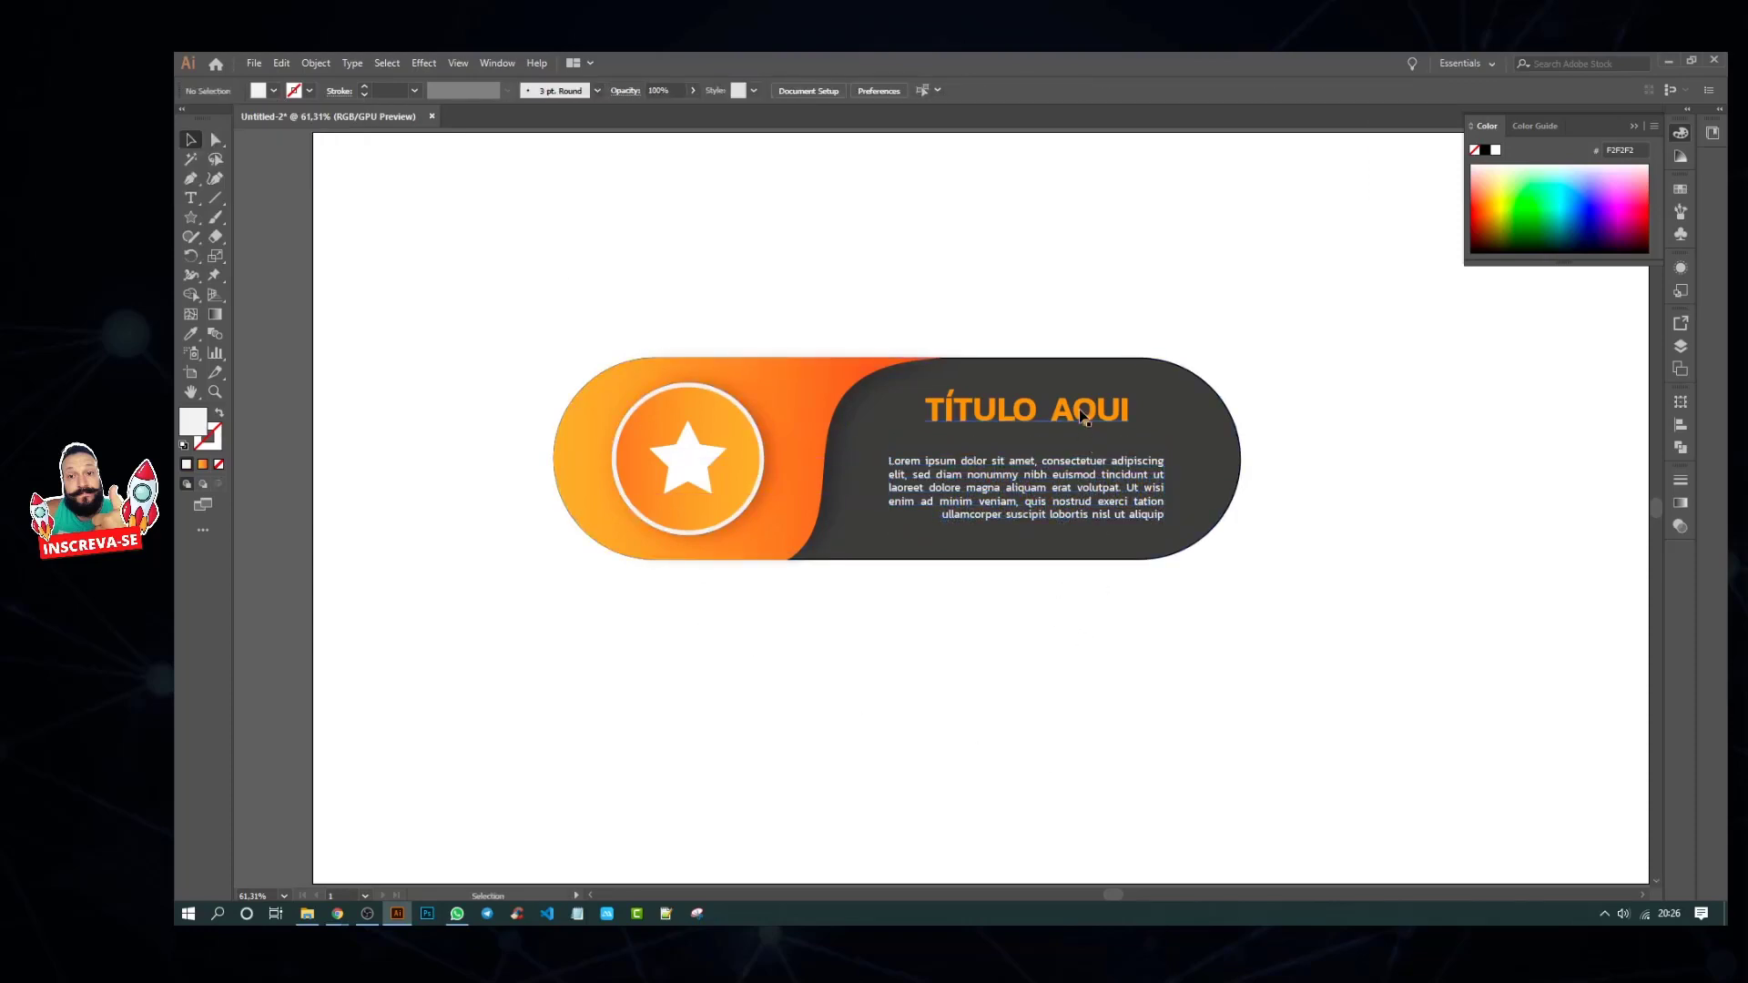
left_click_drag(1081, 416, 1083, 424)
left_click(812, 543)
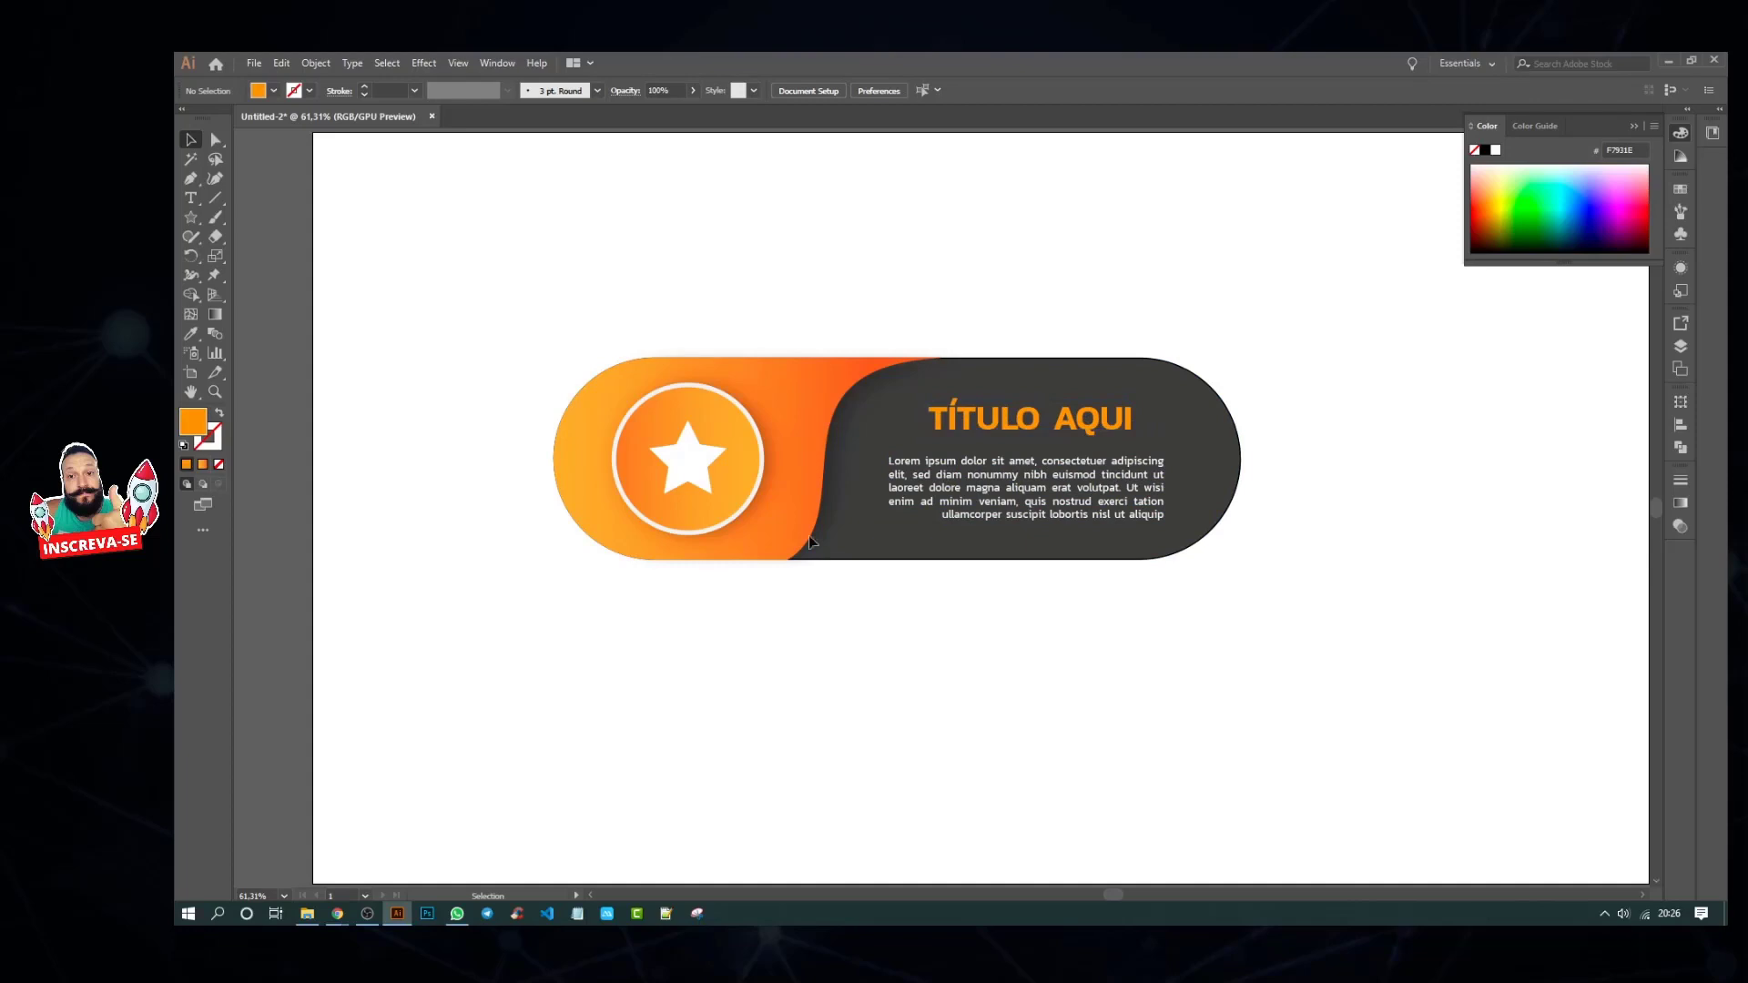
Step: Draw a short straight Pen line under the TÍTULO AQUI heading
left_click(191, 180)
left_click(904, 440)
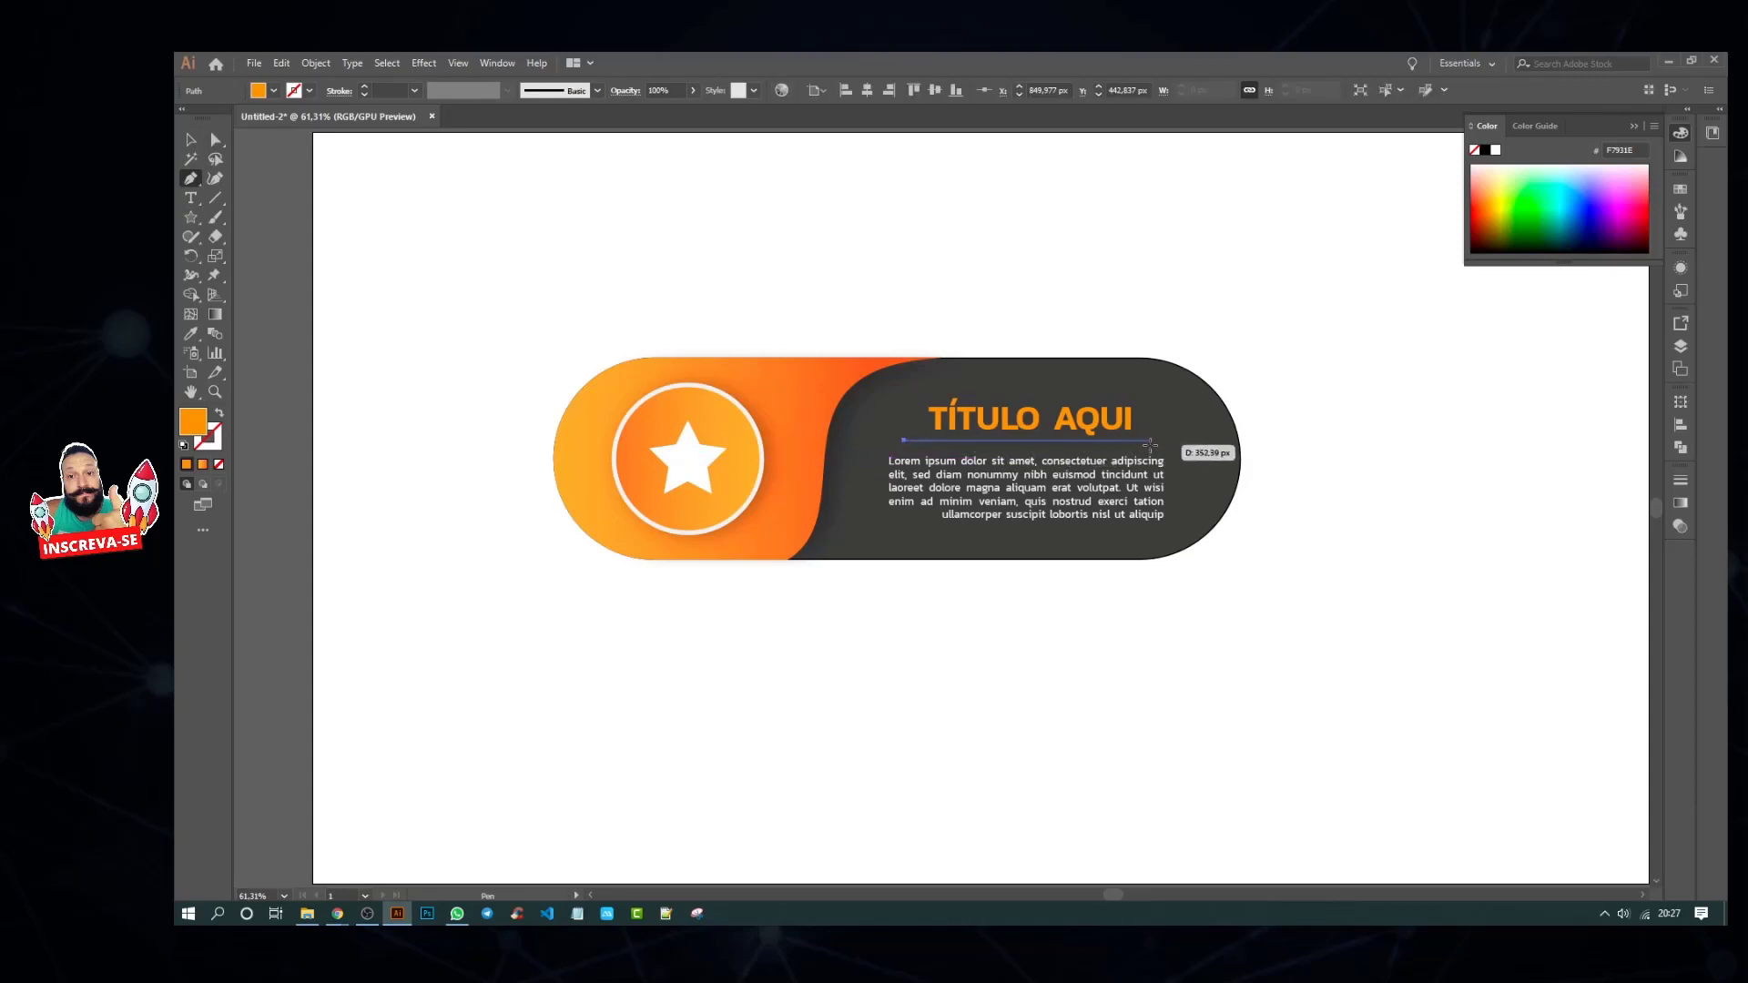
left_click(1150, 443)
key("v")
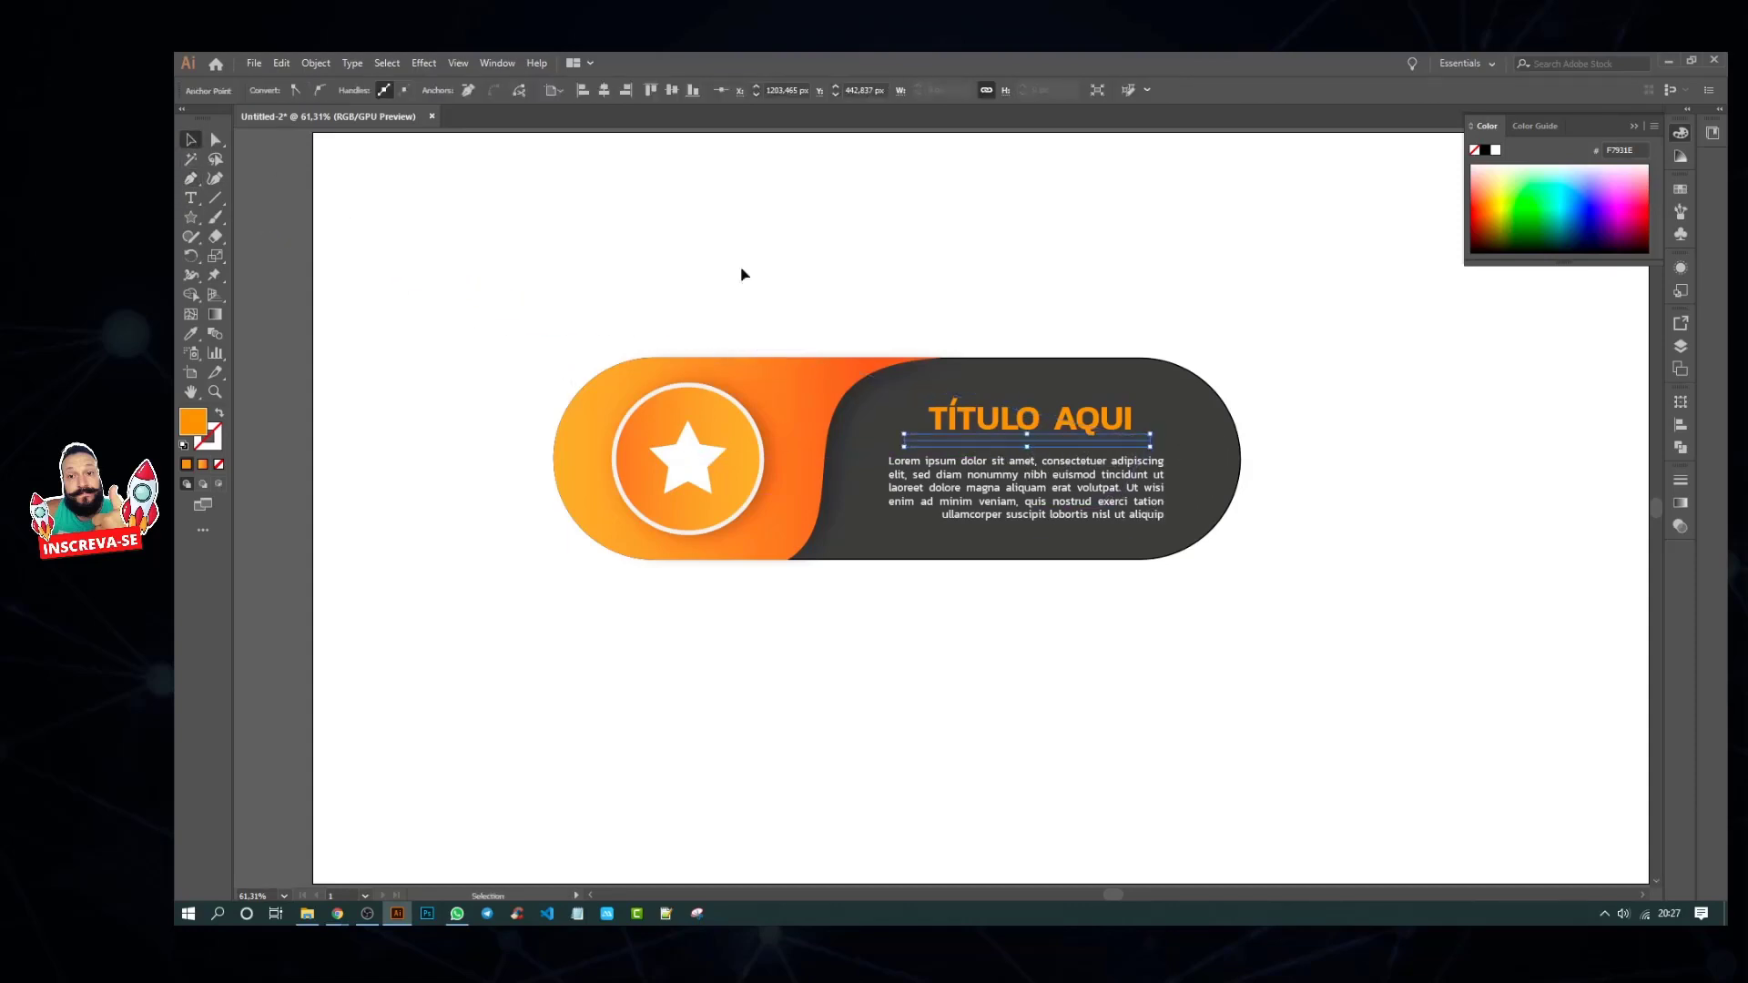
left_click(741, 273)
left_click(952, 441)
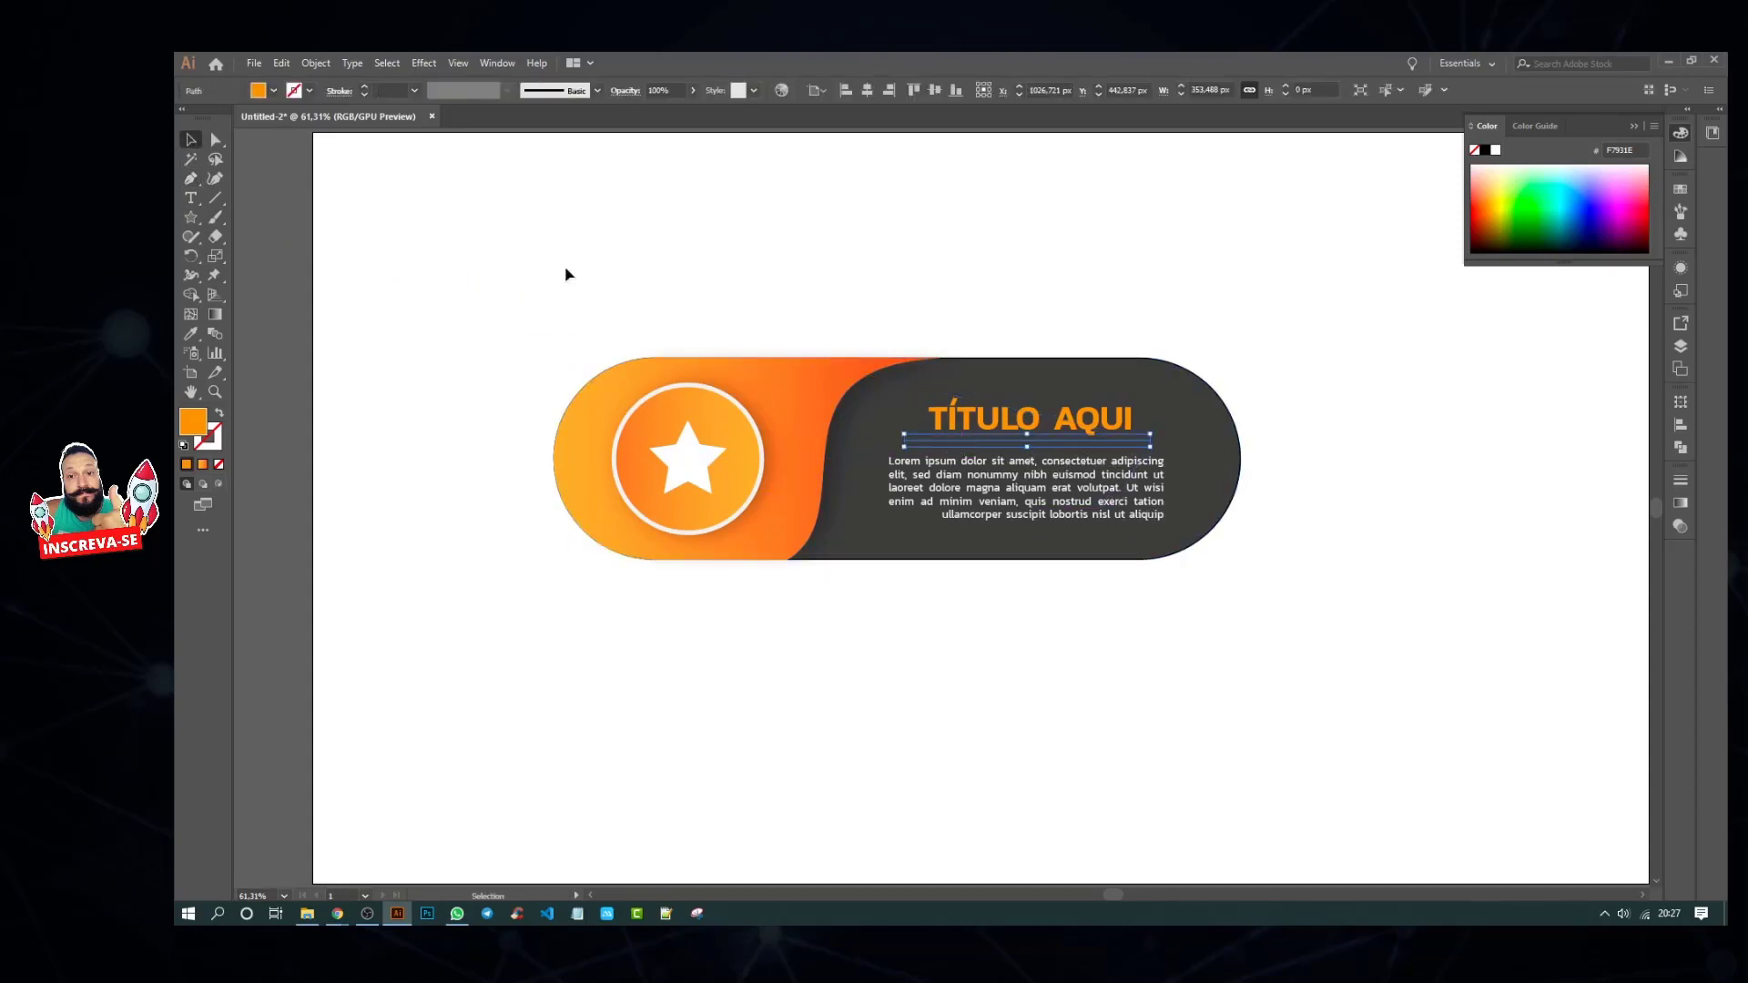
Step: Give the line no fill and an orange stroke
left_click(363, 88)
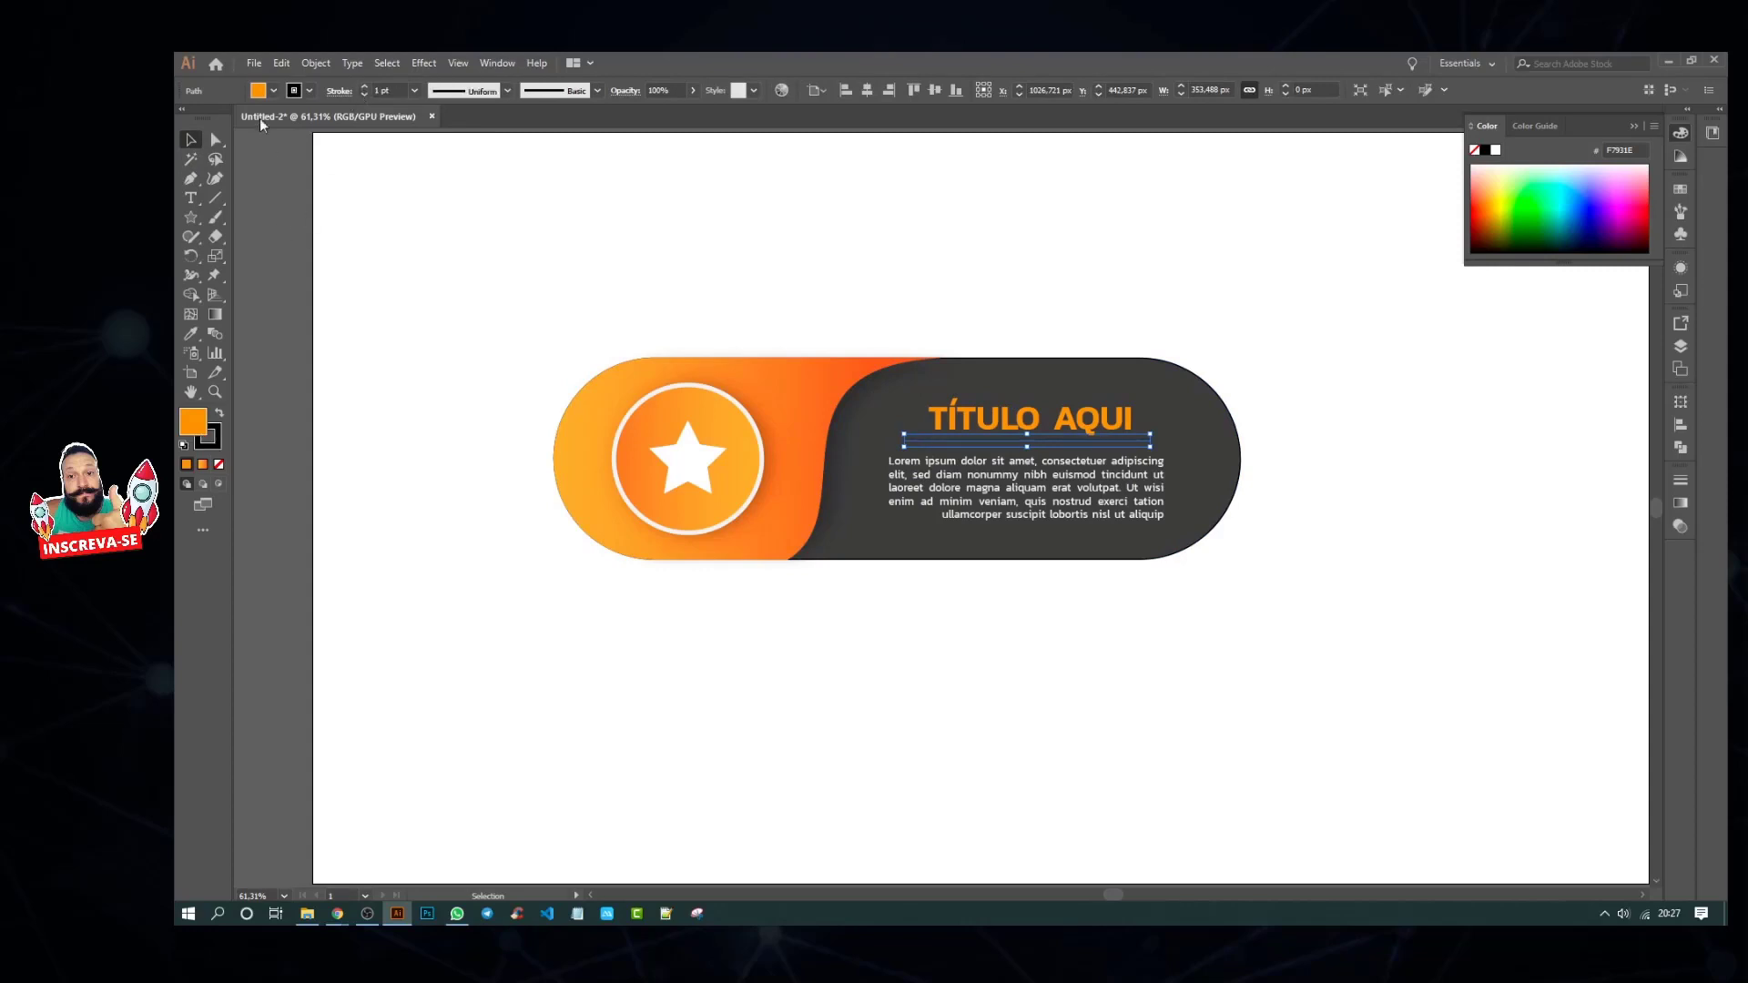
left_click(272, 91)
left_click(185, 119)
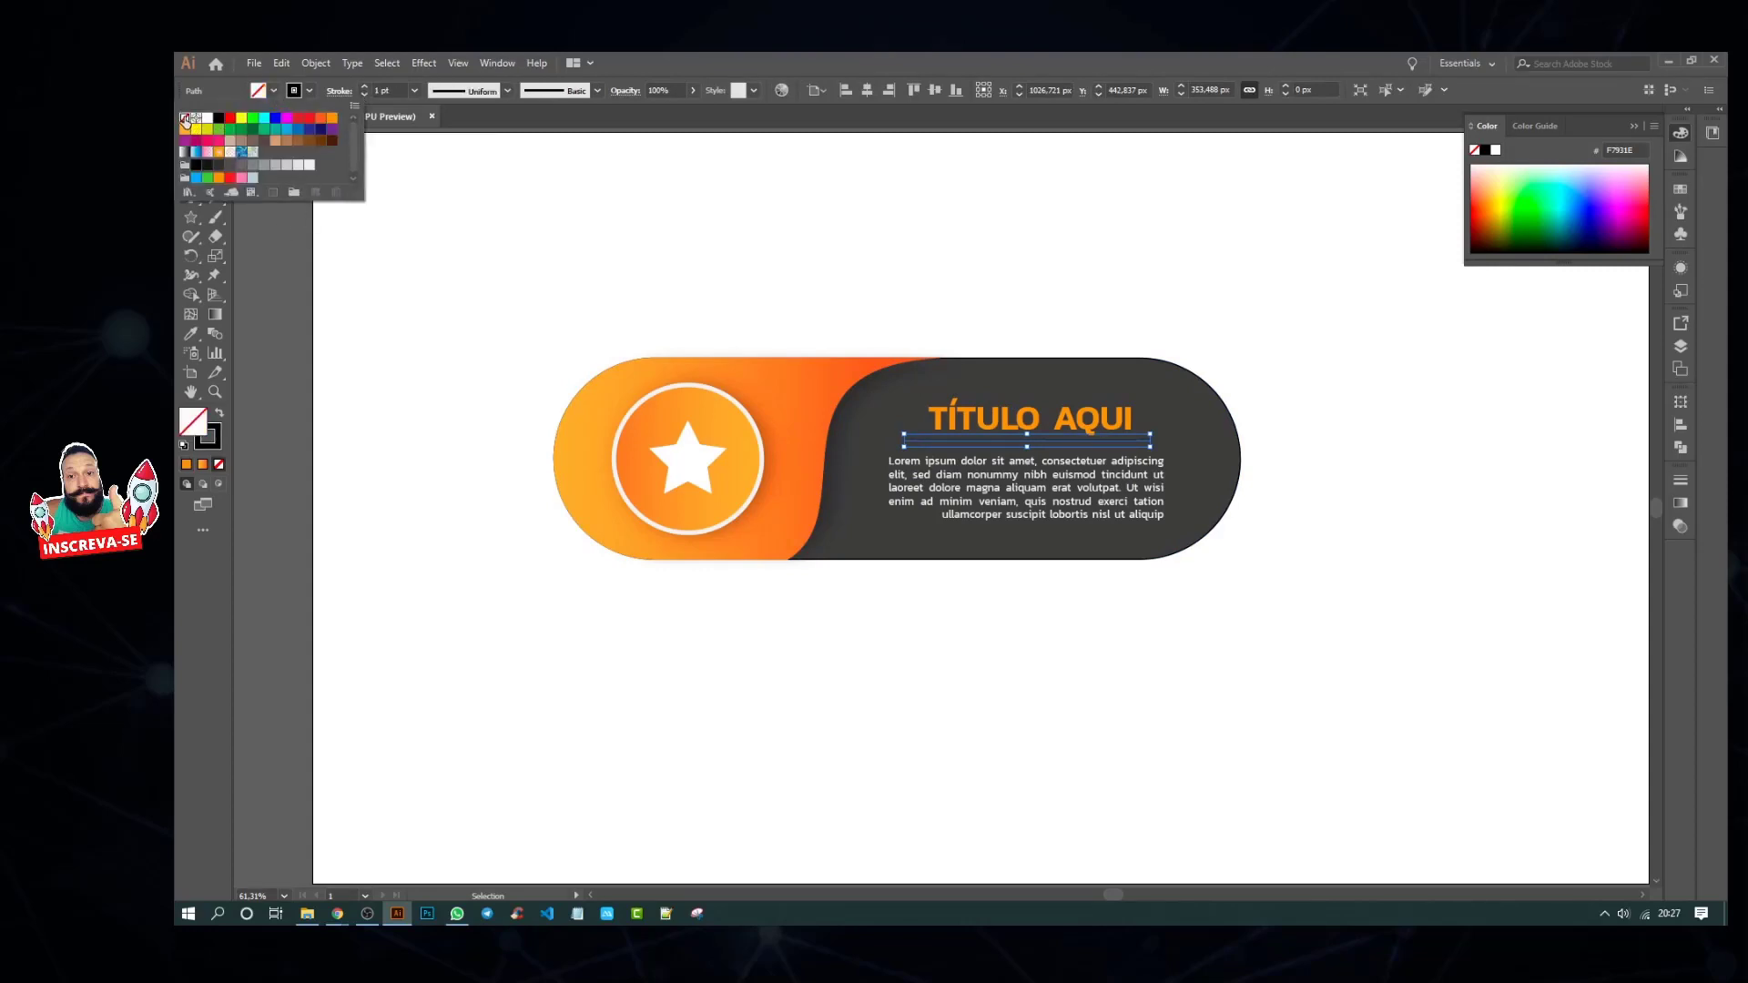
left_click(739, 273)
left_click(914, 447)
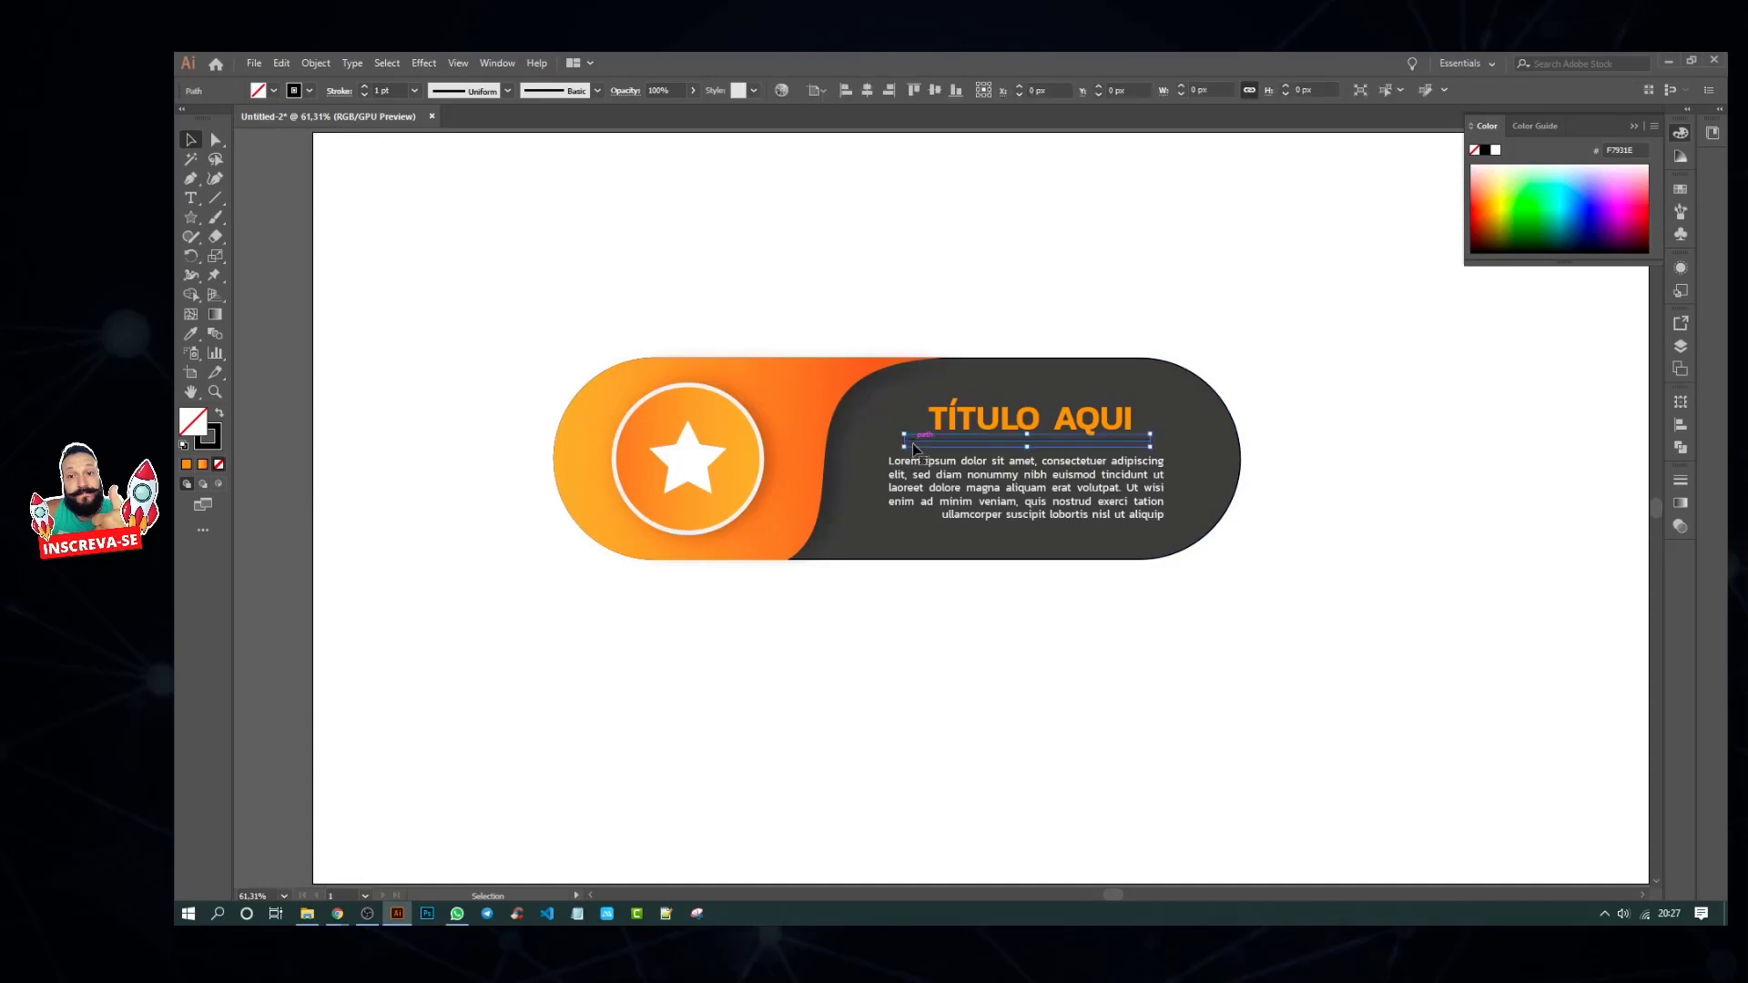
left_click(310, 91)
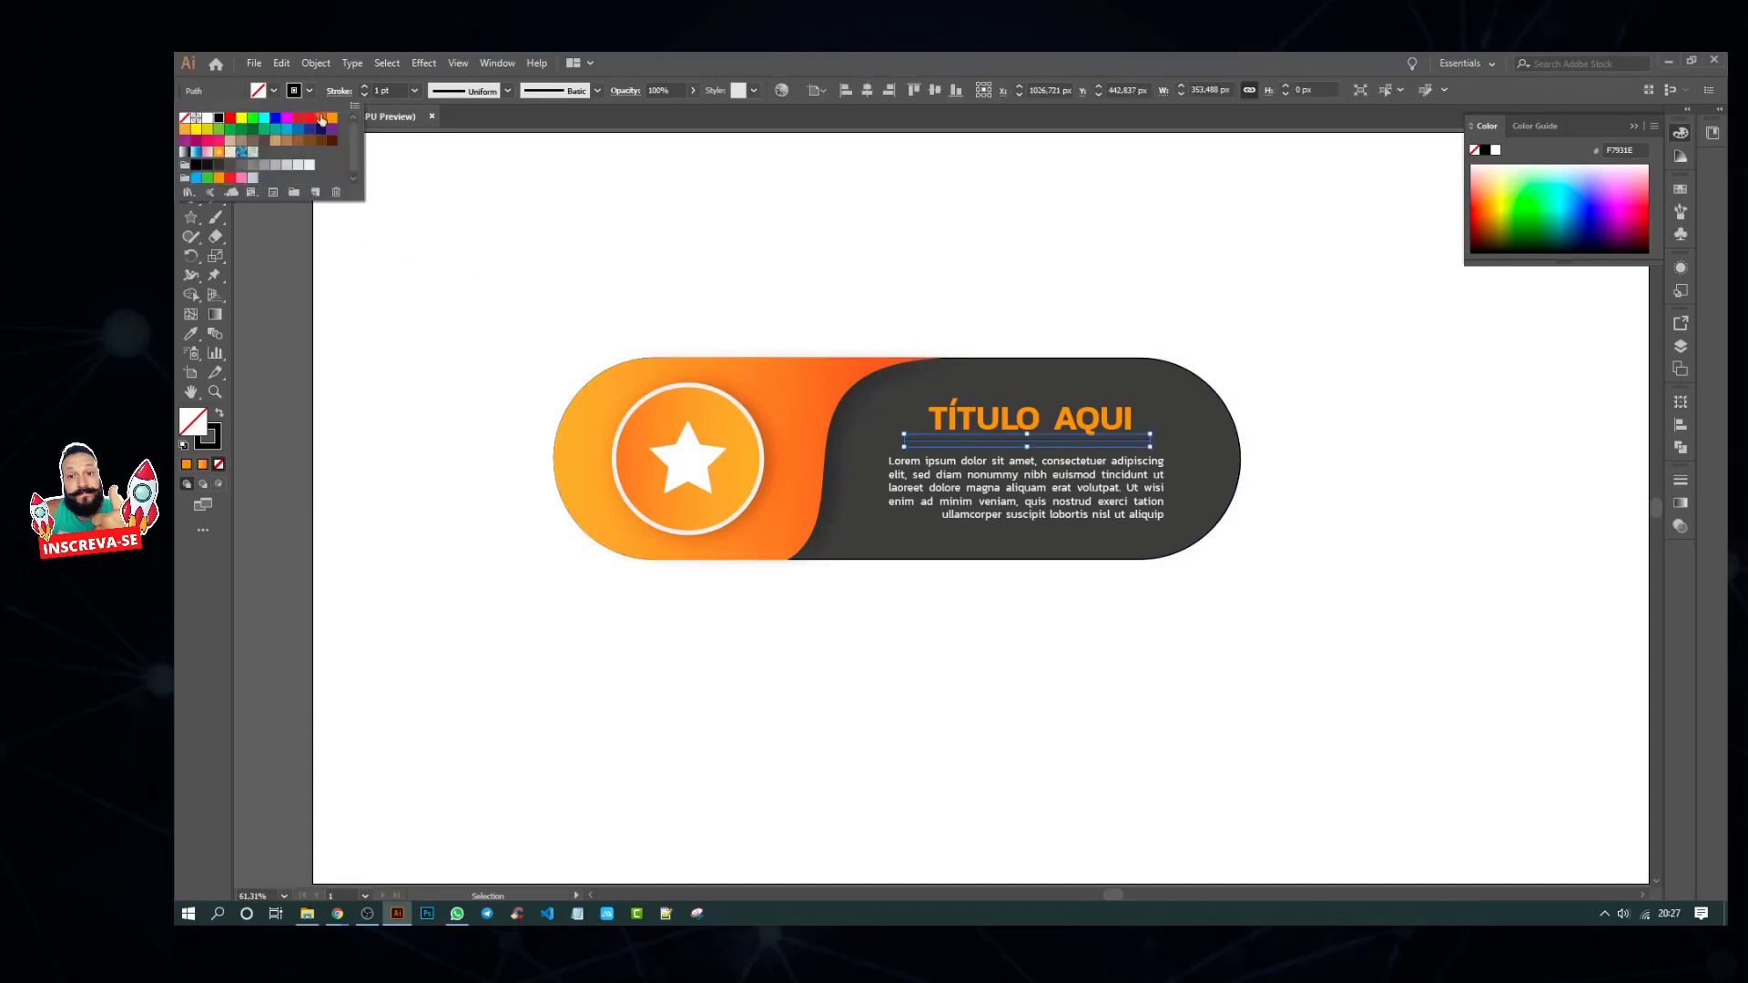
left_click(332, 124)
left_click(558, 242)
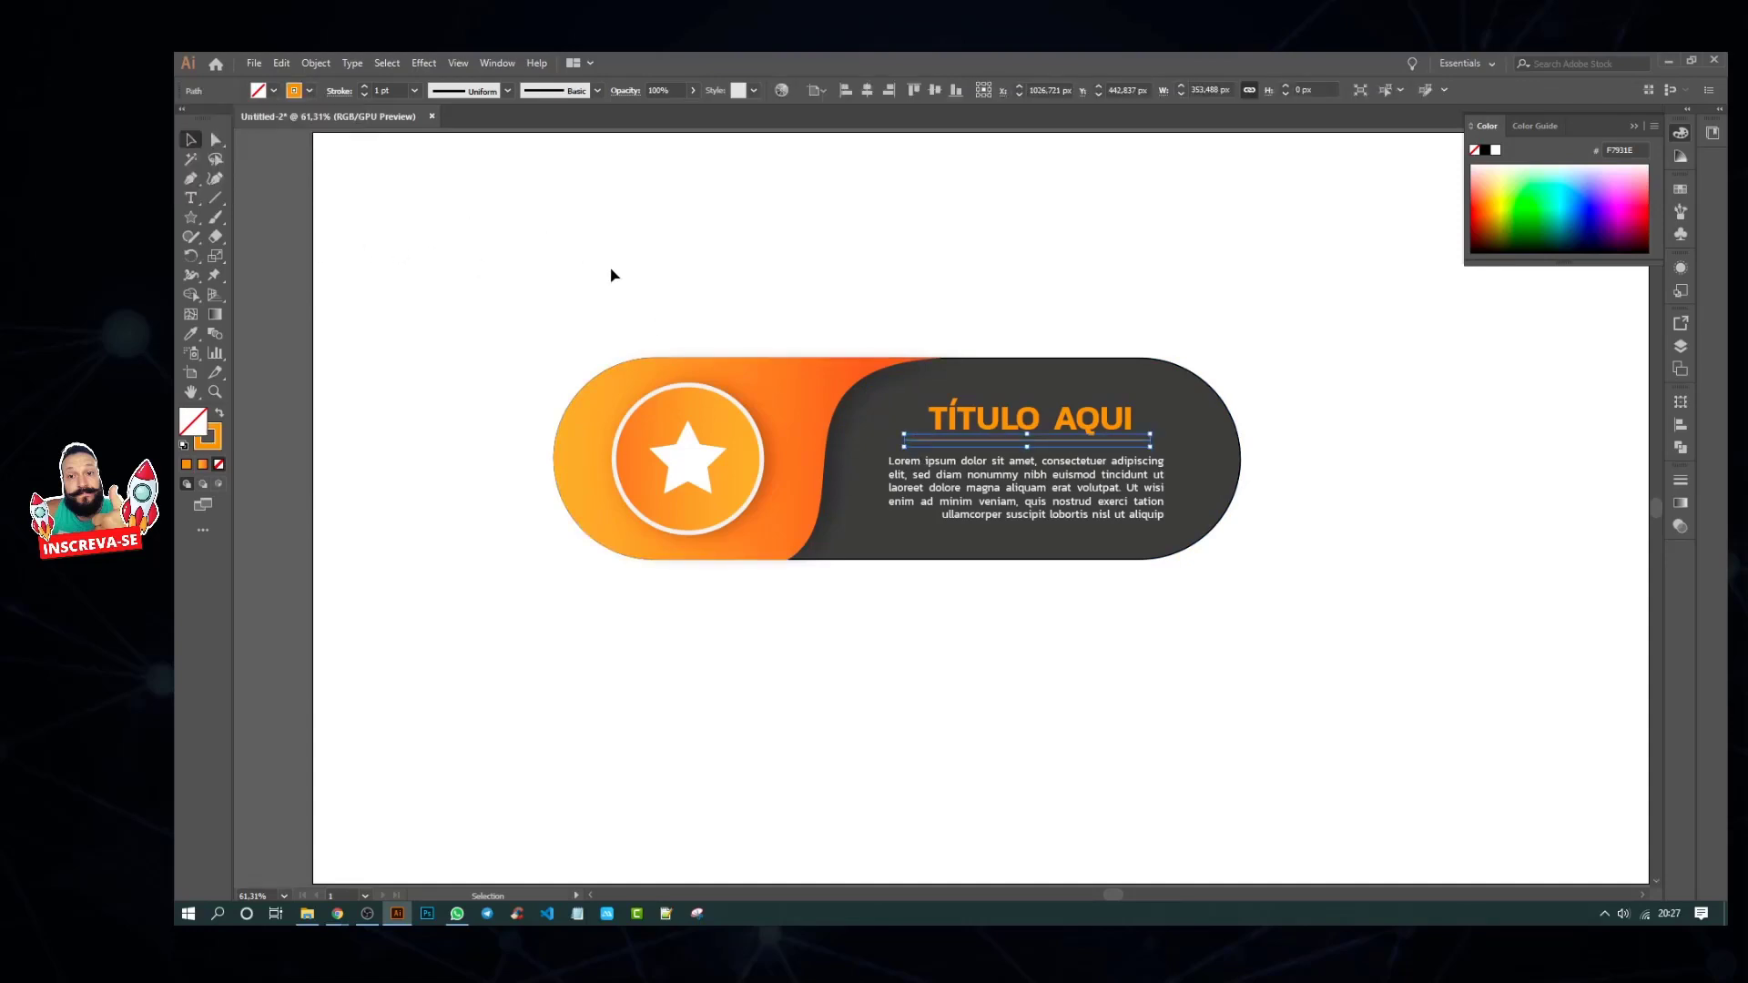
left_click(613, 273)
Step: Taper the underline with the oval width profile at 3 pt stroke
left_click(913, 444)
left_click(507, 91)
left_click(483, 142)
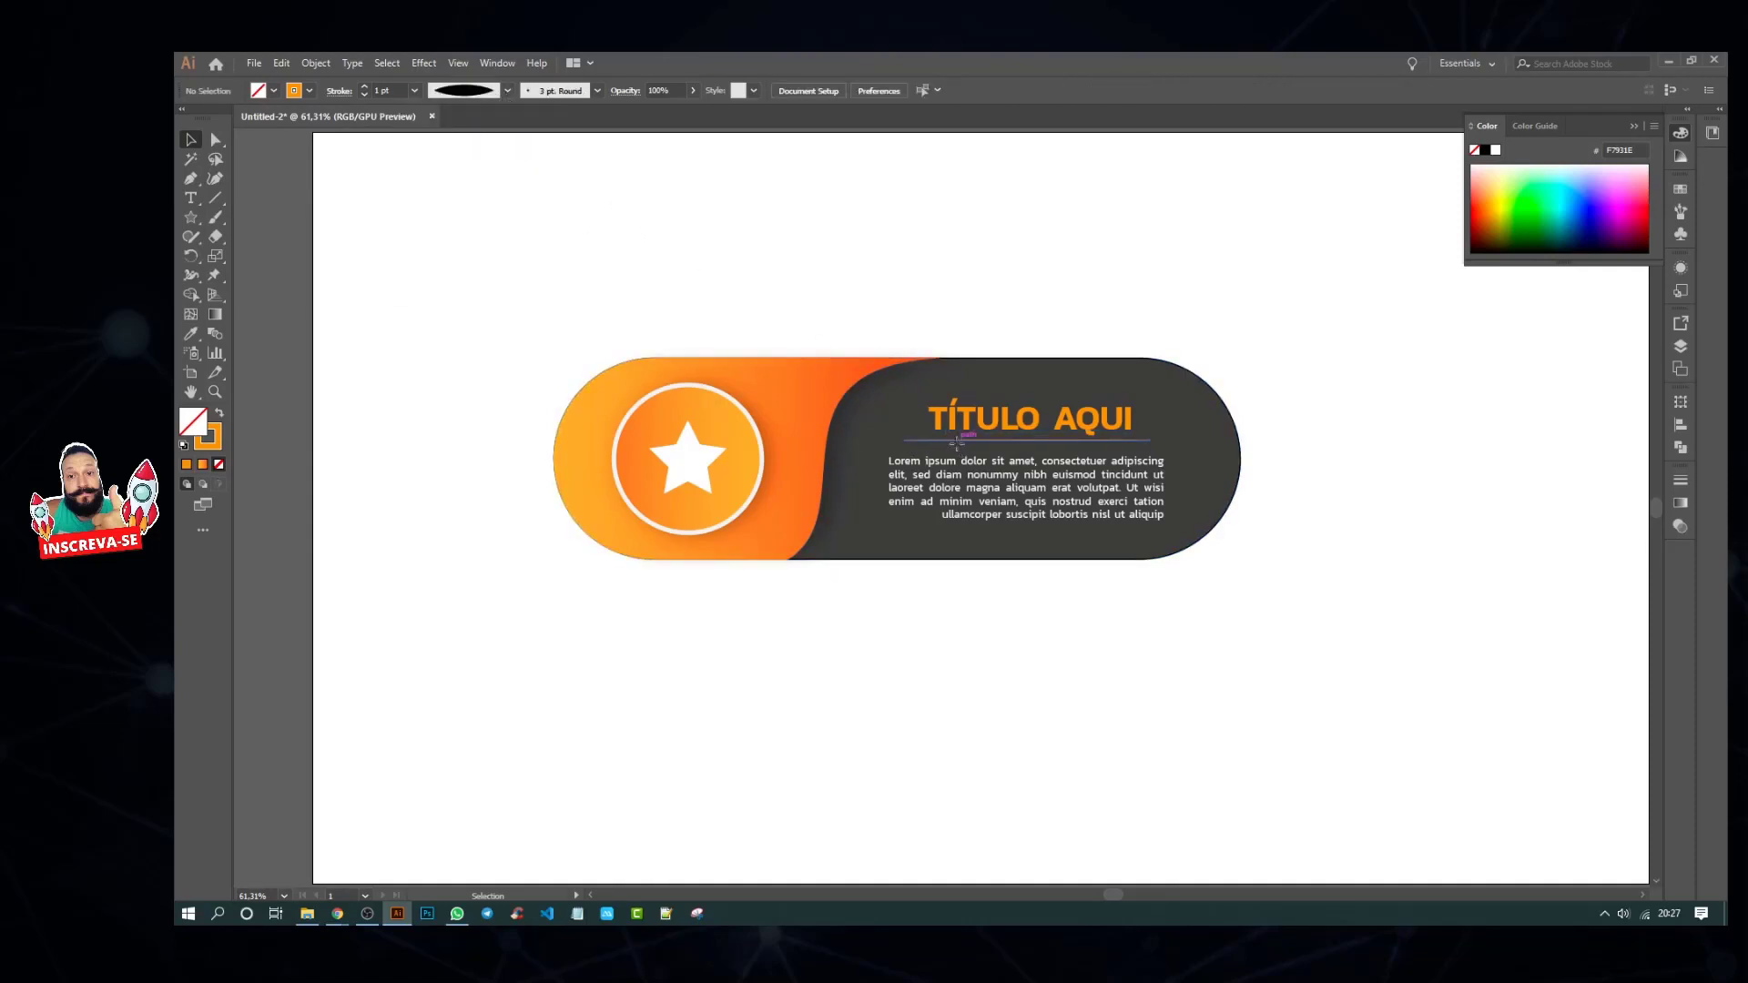
left_click(365, 88)
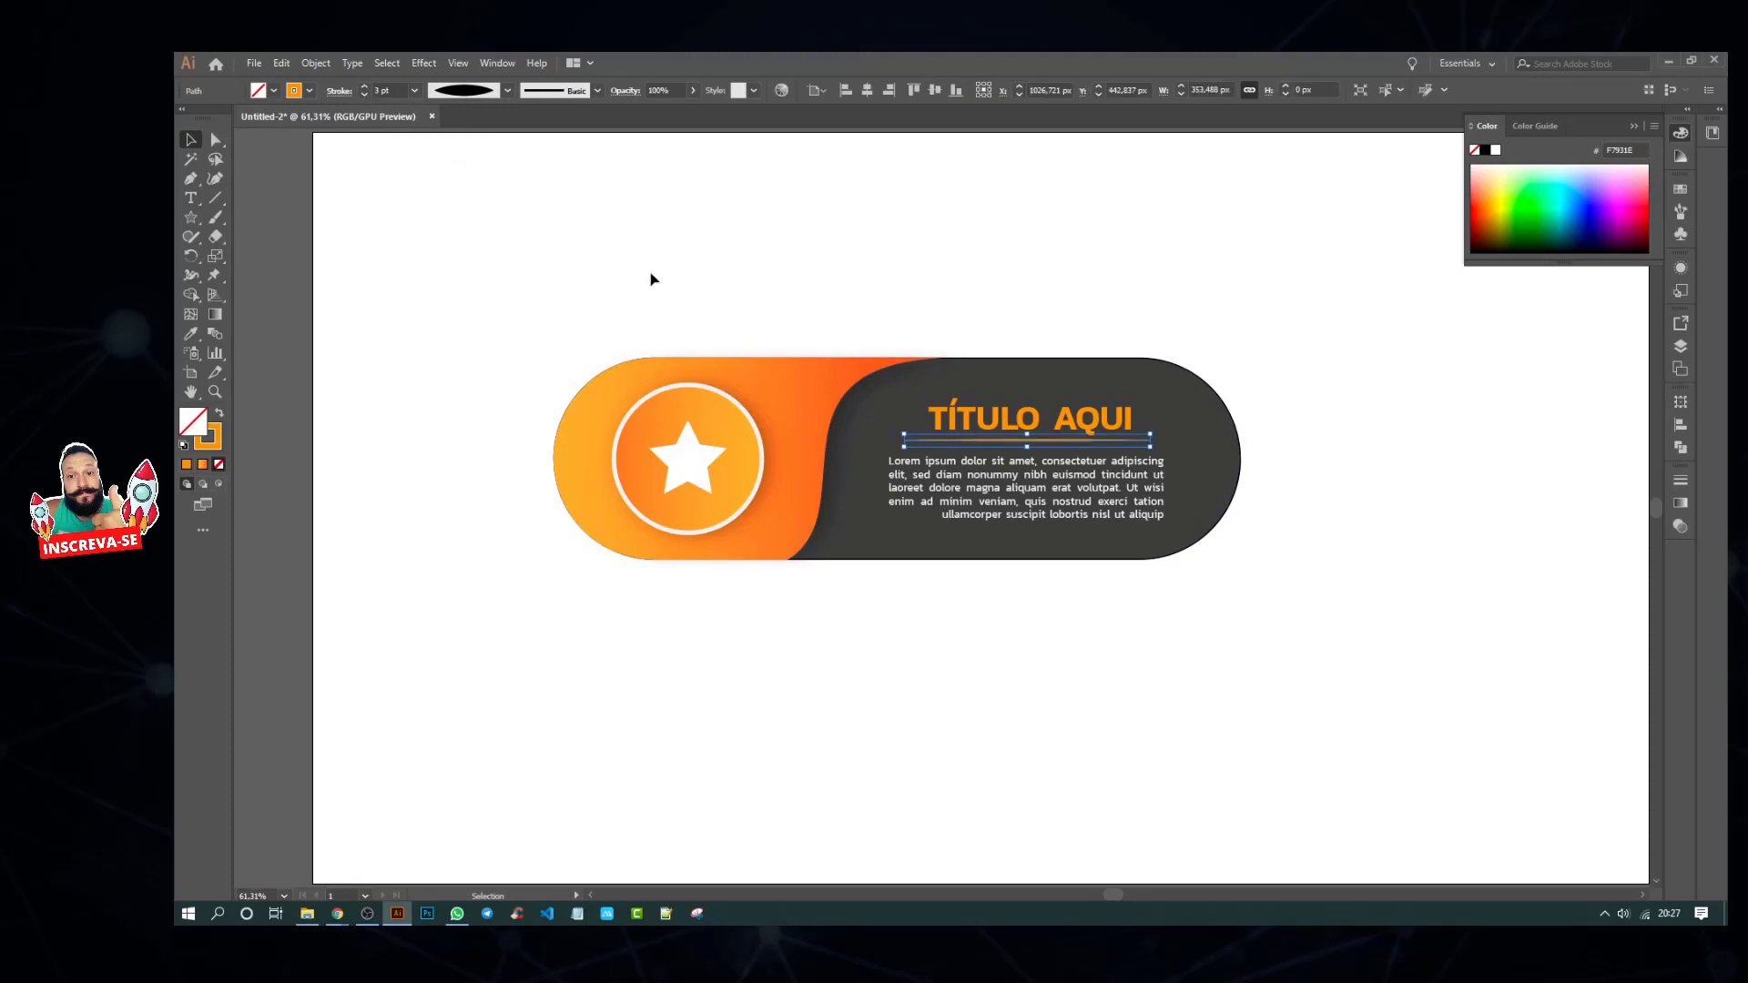
left_click(673, 303)
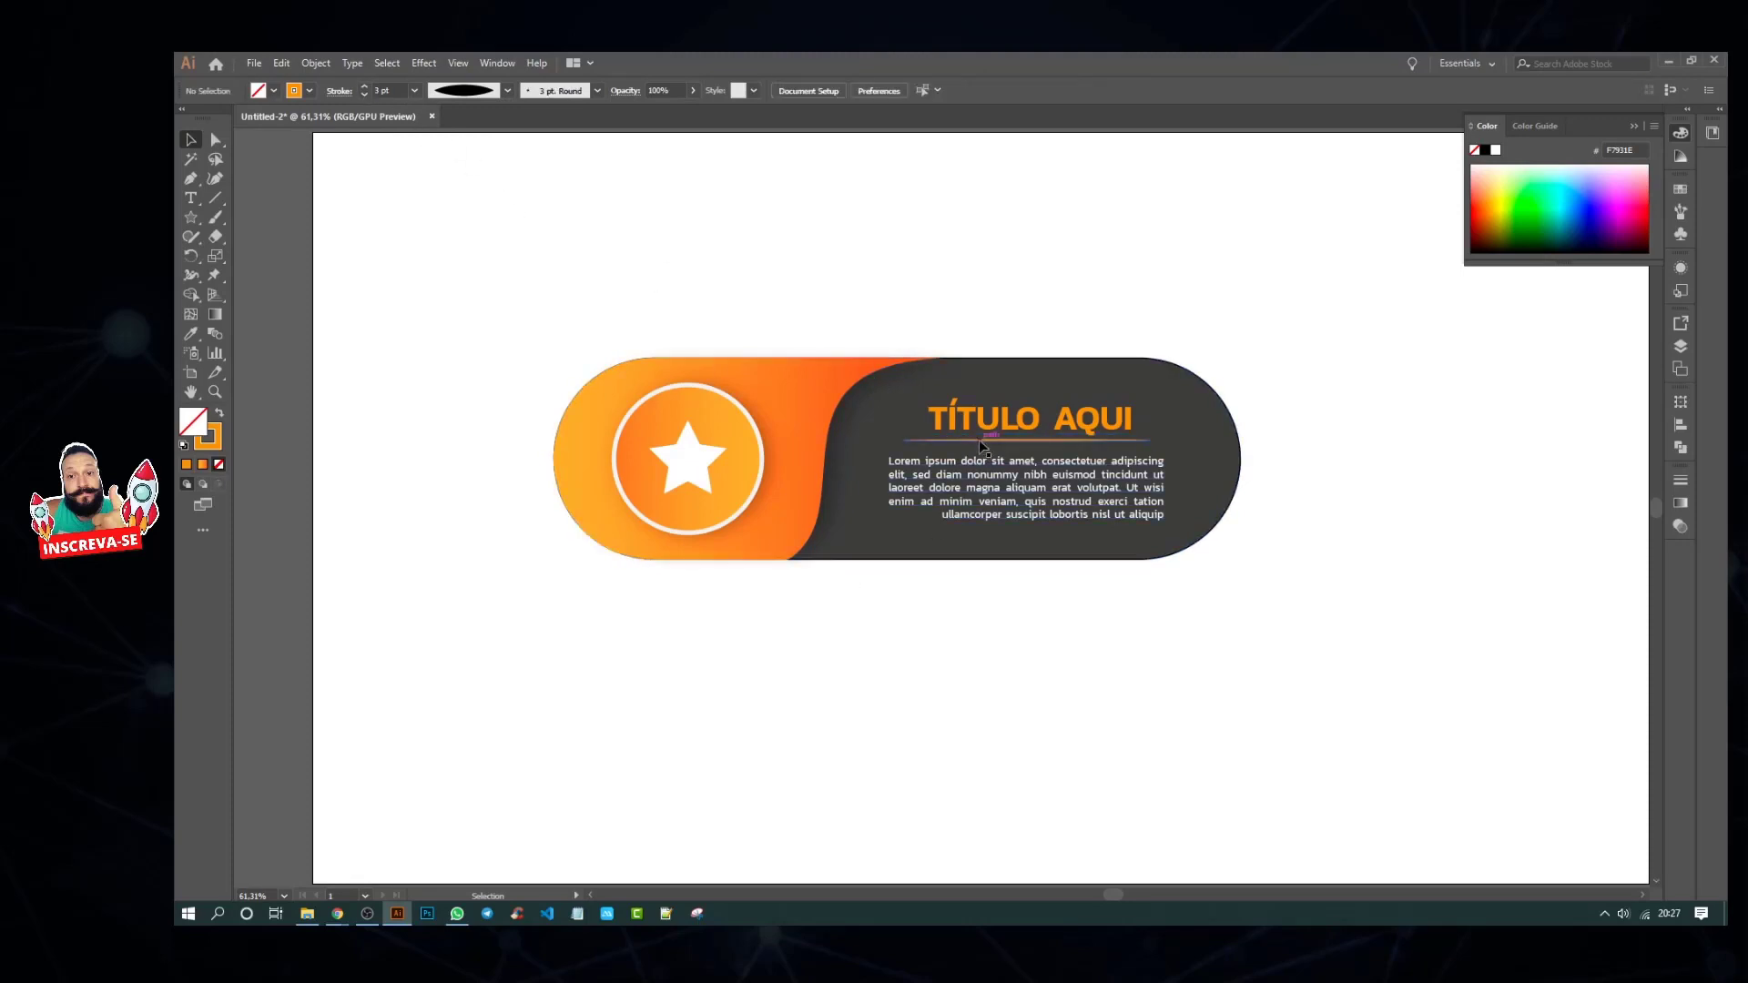
Step: Lower the underline's opacity, then check the body text block
left_click(1046, 440)
left_click(693, 91)
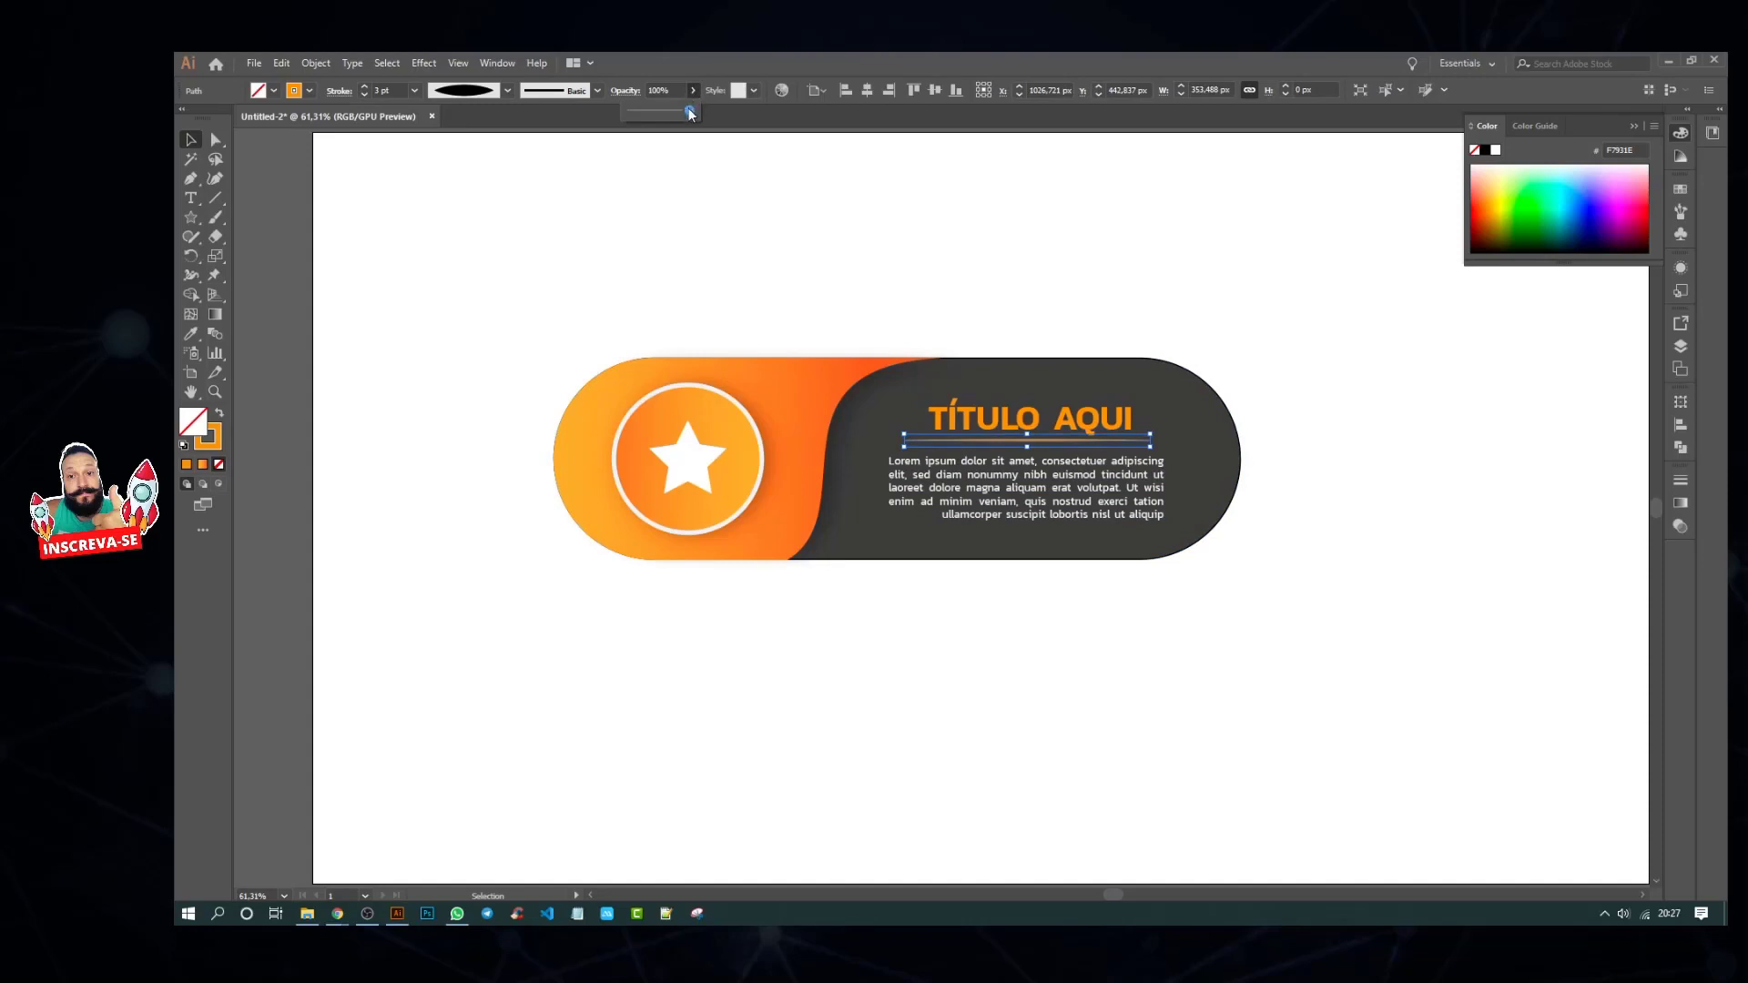
left_click(674, 203)
left_click(1008, 524)
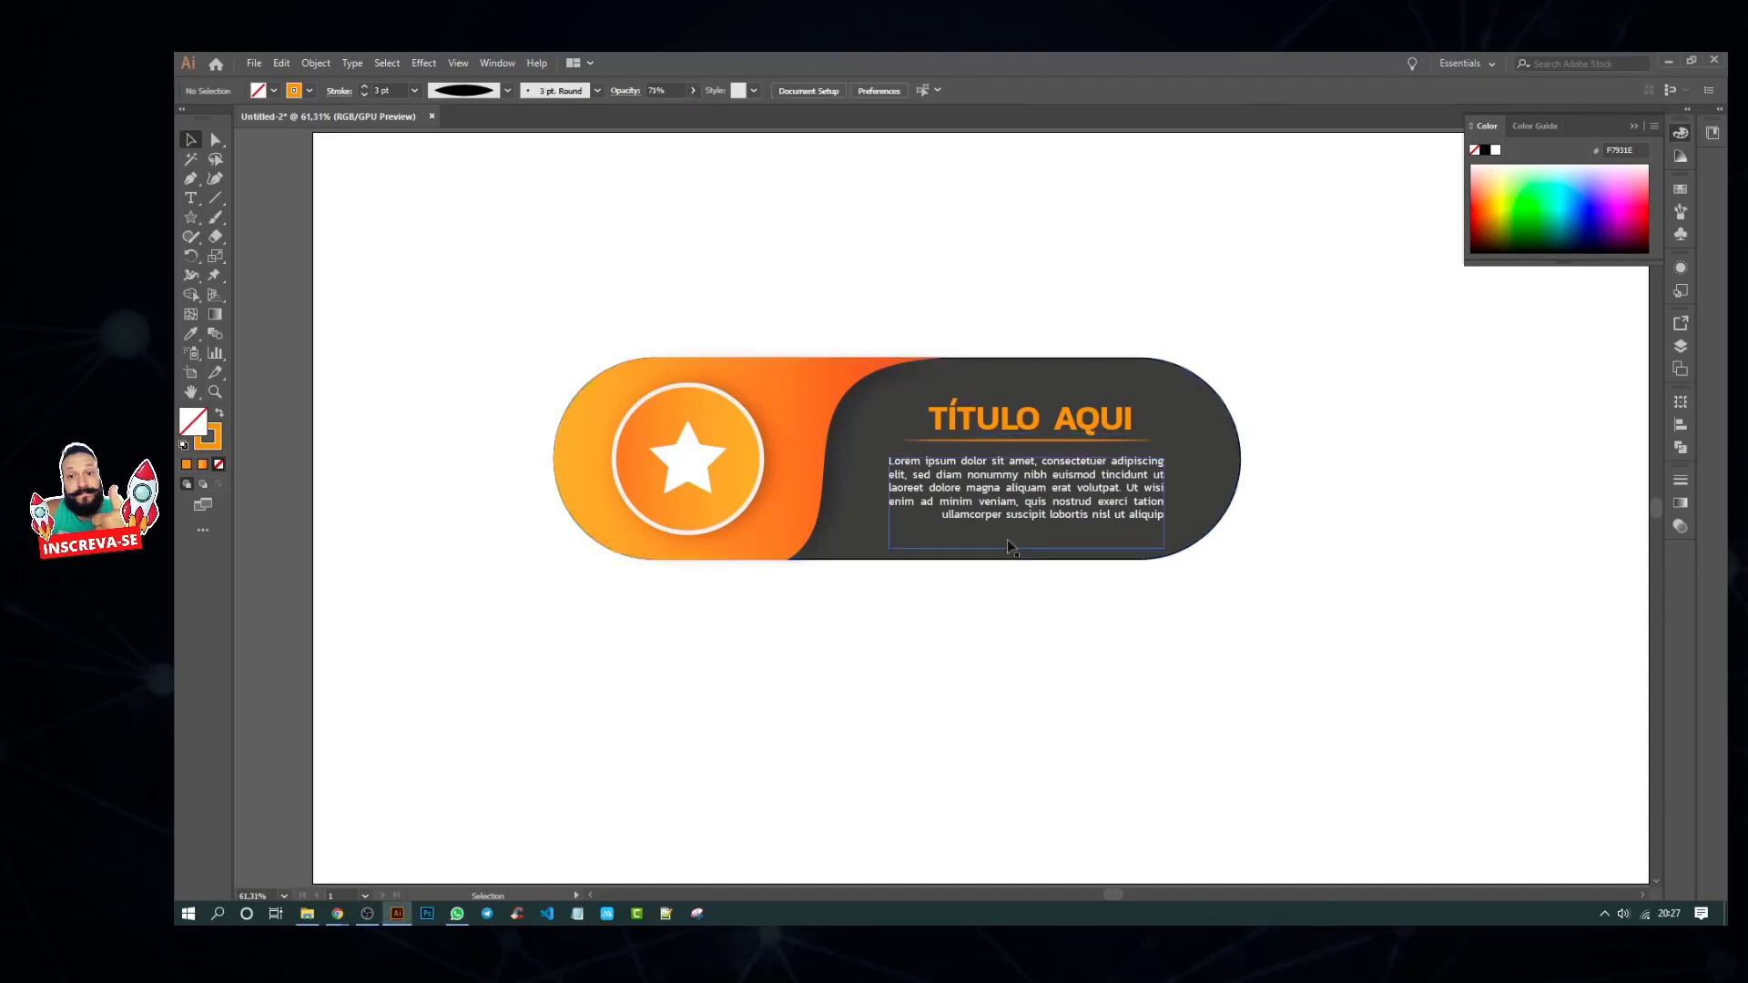
triple_click(1008, 521)
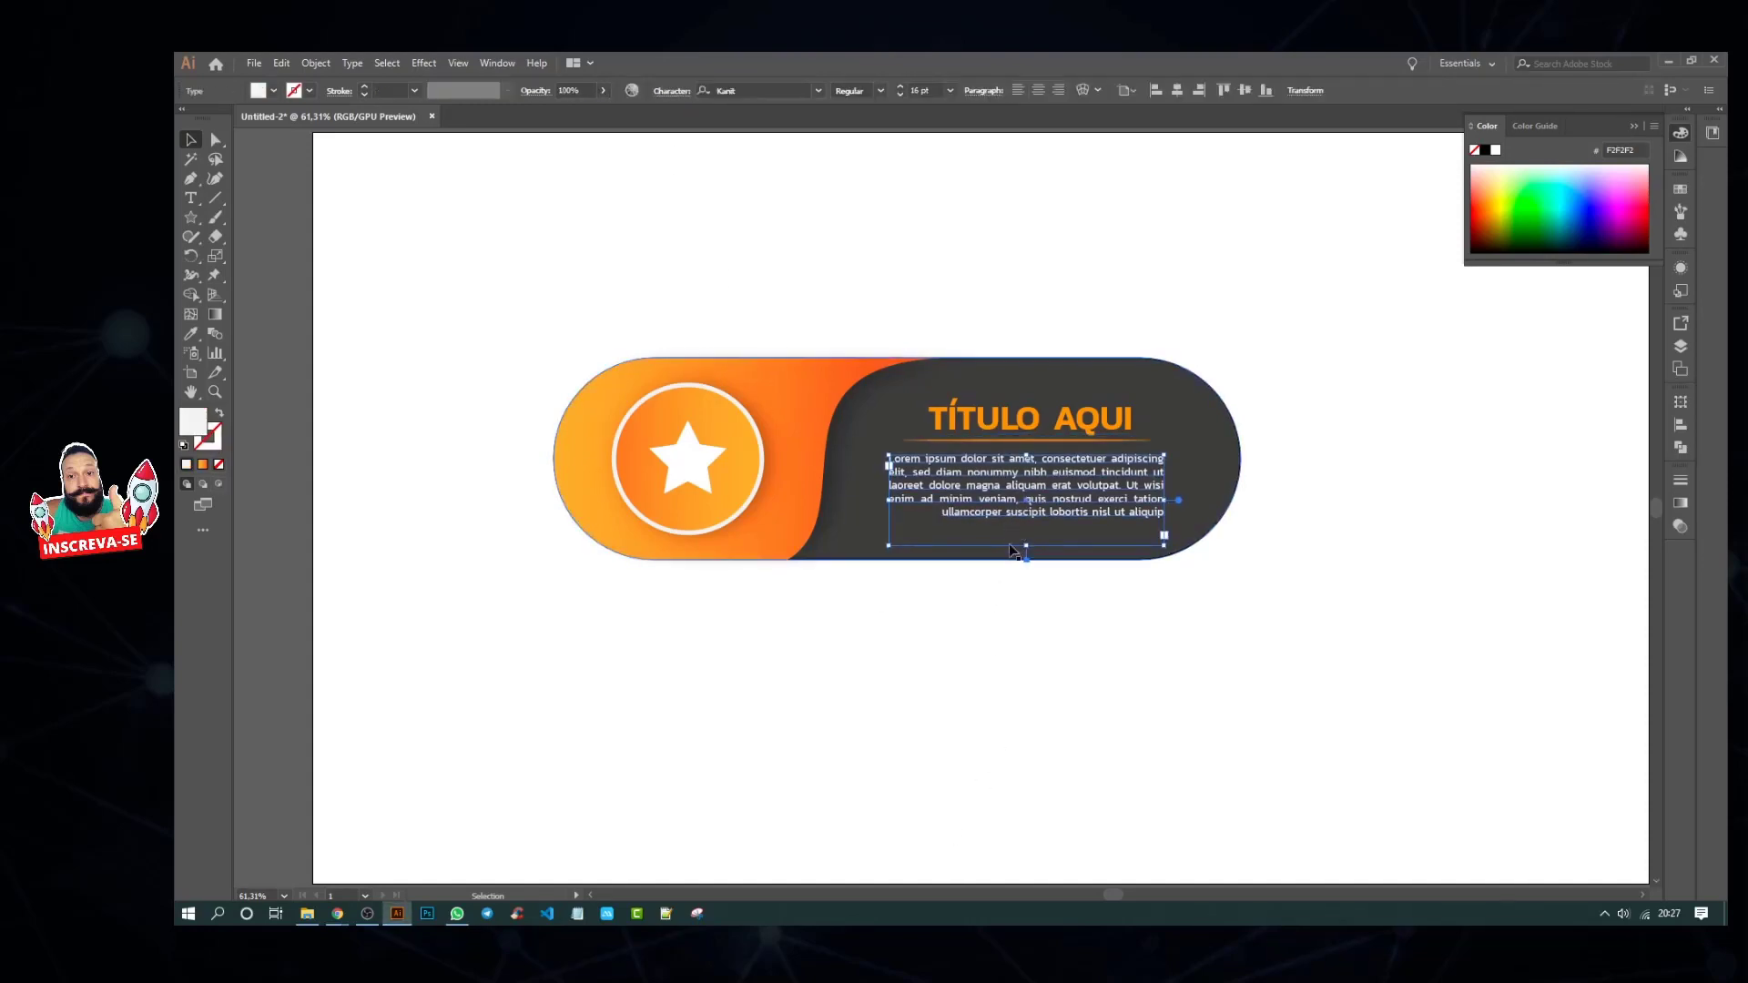
left_click(1025, 668)
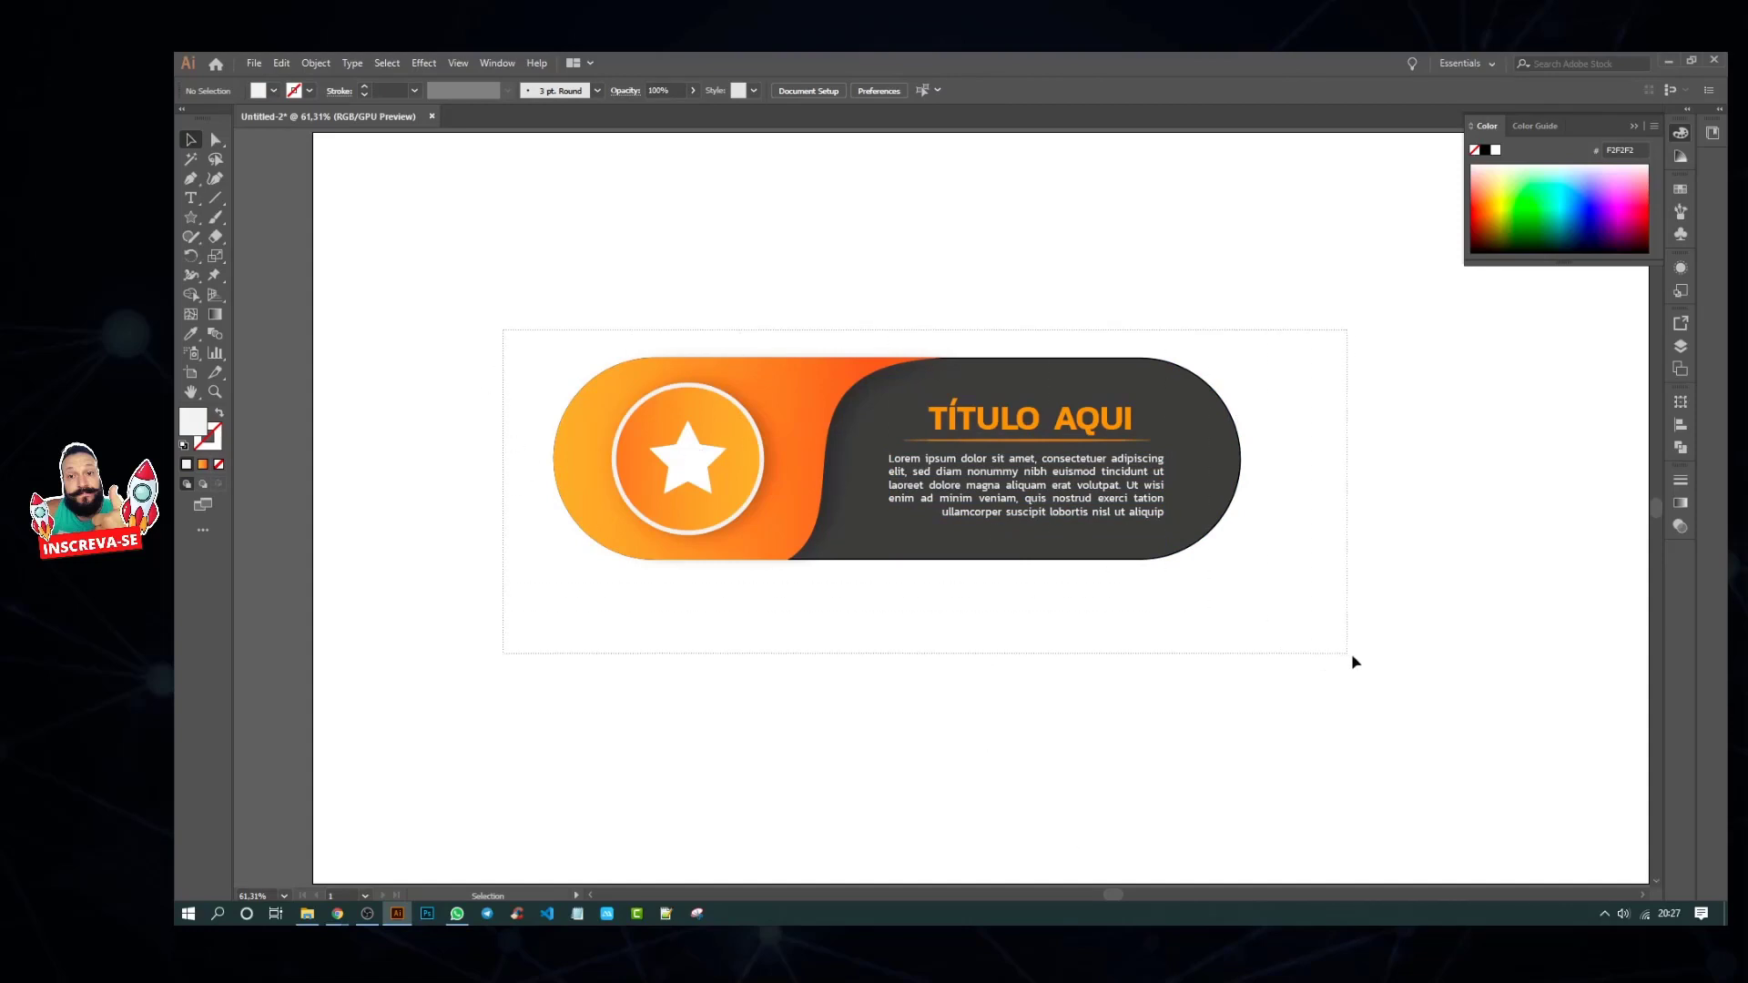
Step: Marquee-select the whole banner and scale it down proportionally
left_click_drag(590, 389, 1353, 659)
left_click_drag(1242, 561, 1058, 511)
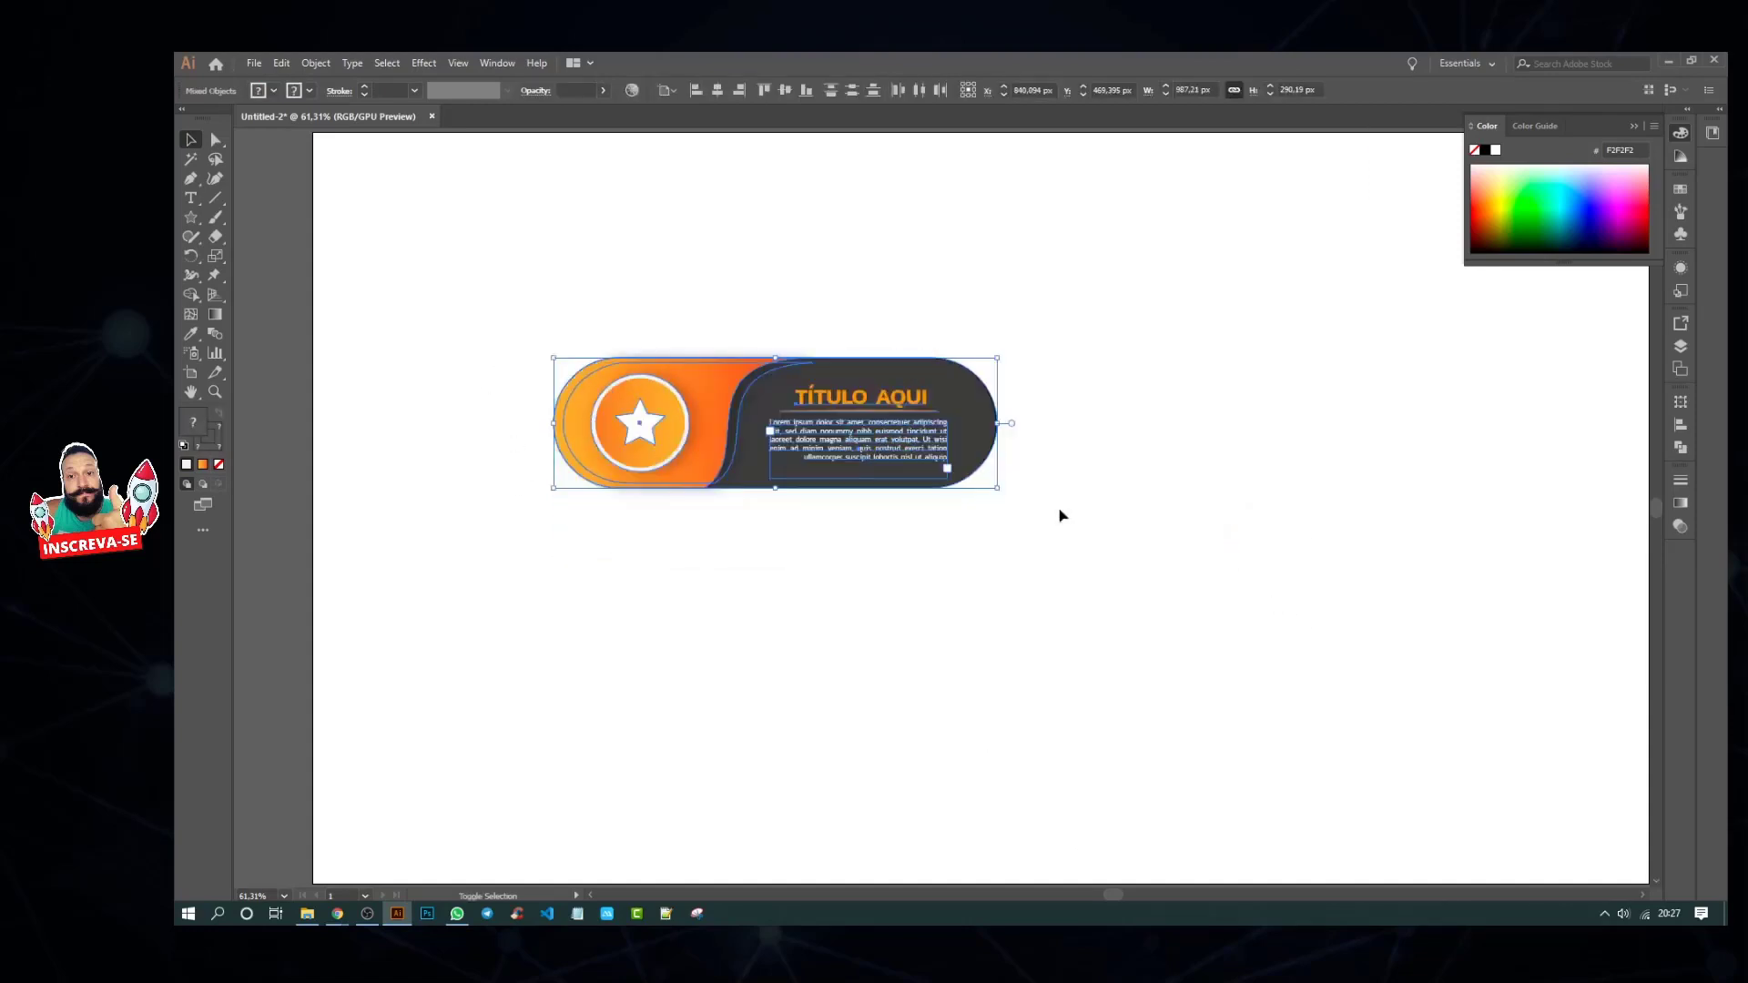
left_click(1042, 601)
Step: Alt-drag the banner twice downward to form a vertical stack of three
left_click_drag(510, 273, 683, 389)
mouse_move(999, 423)
left_mouse_down()
mouse_move(1104, 313)
mouse_move(1115, 613)
left_mouse_up()
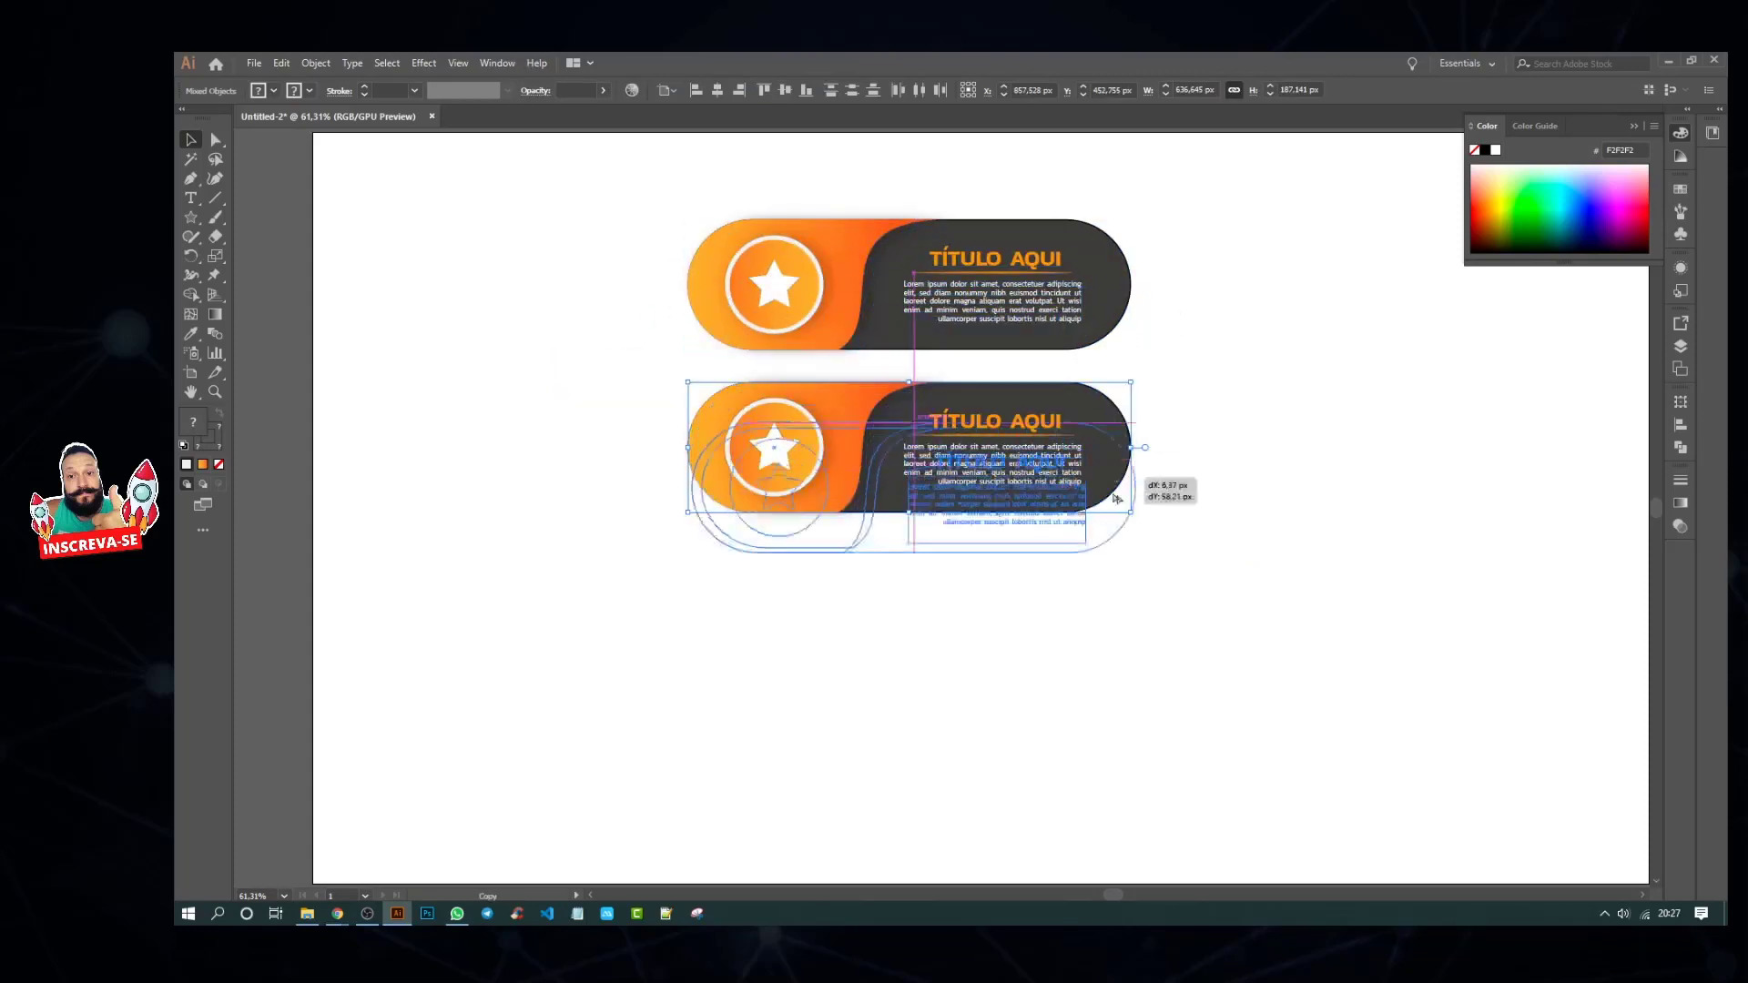
left_click(1220, 704)
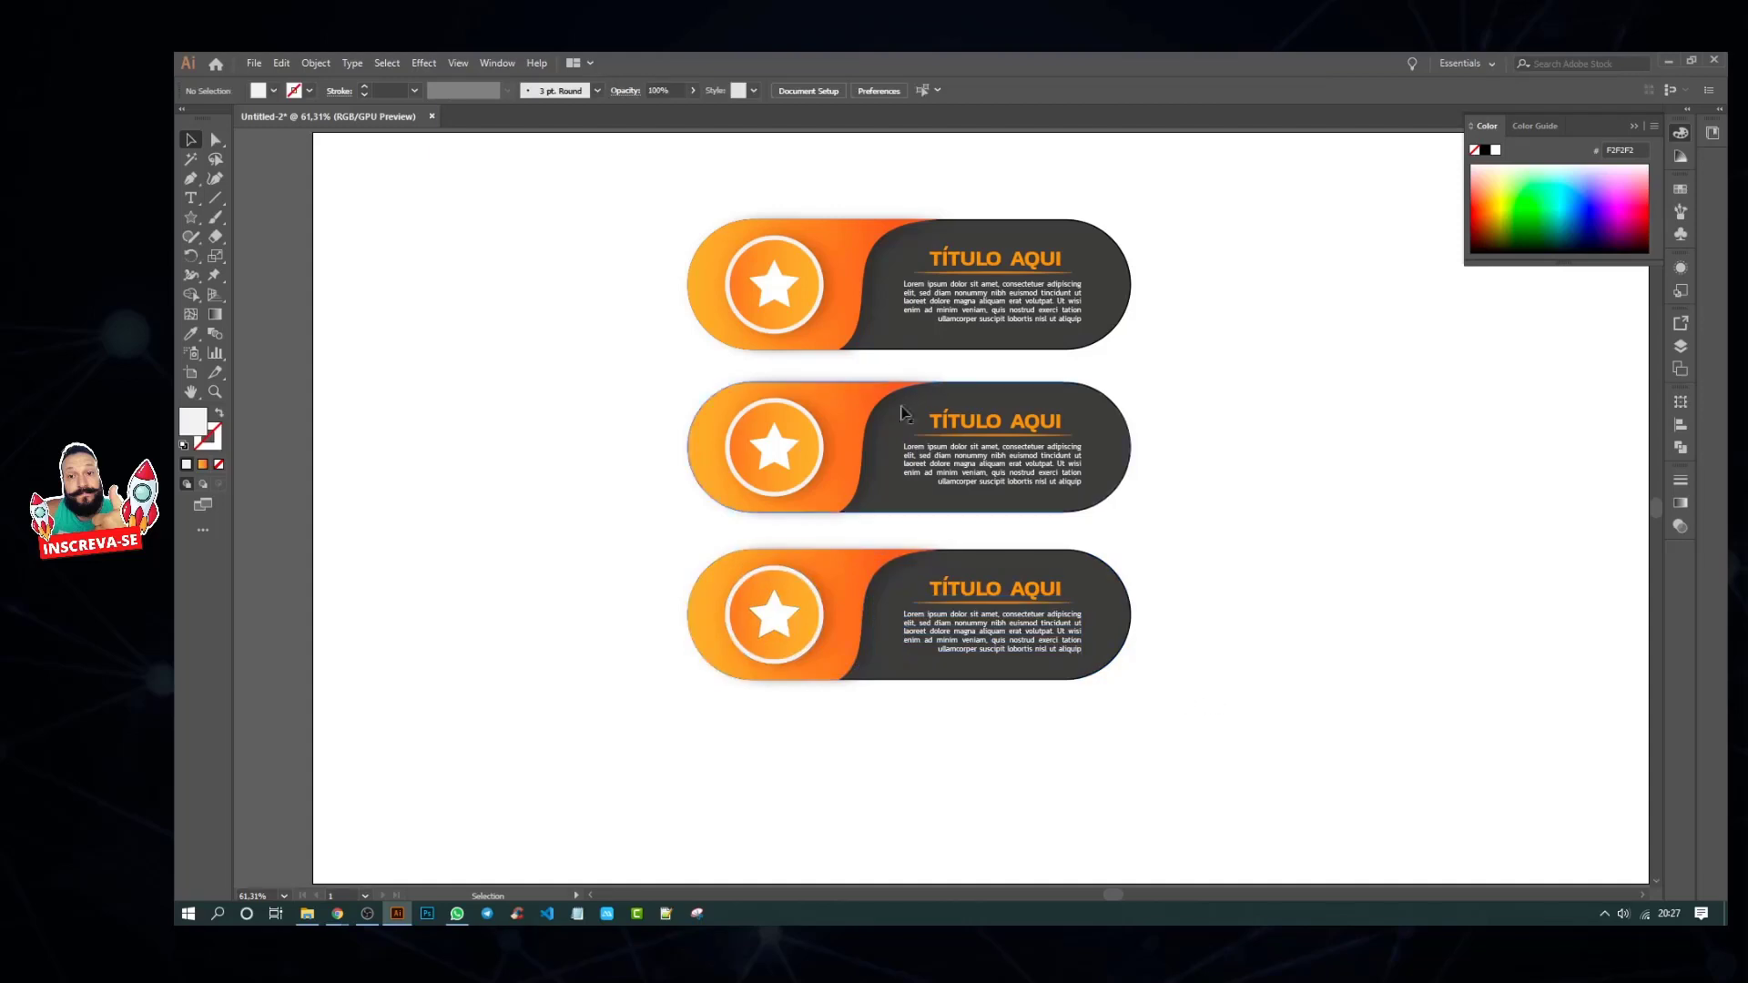
left_click(869, 428)
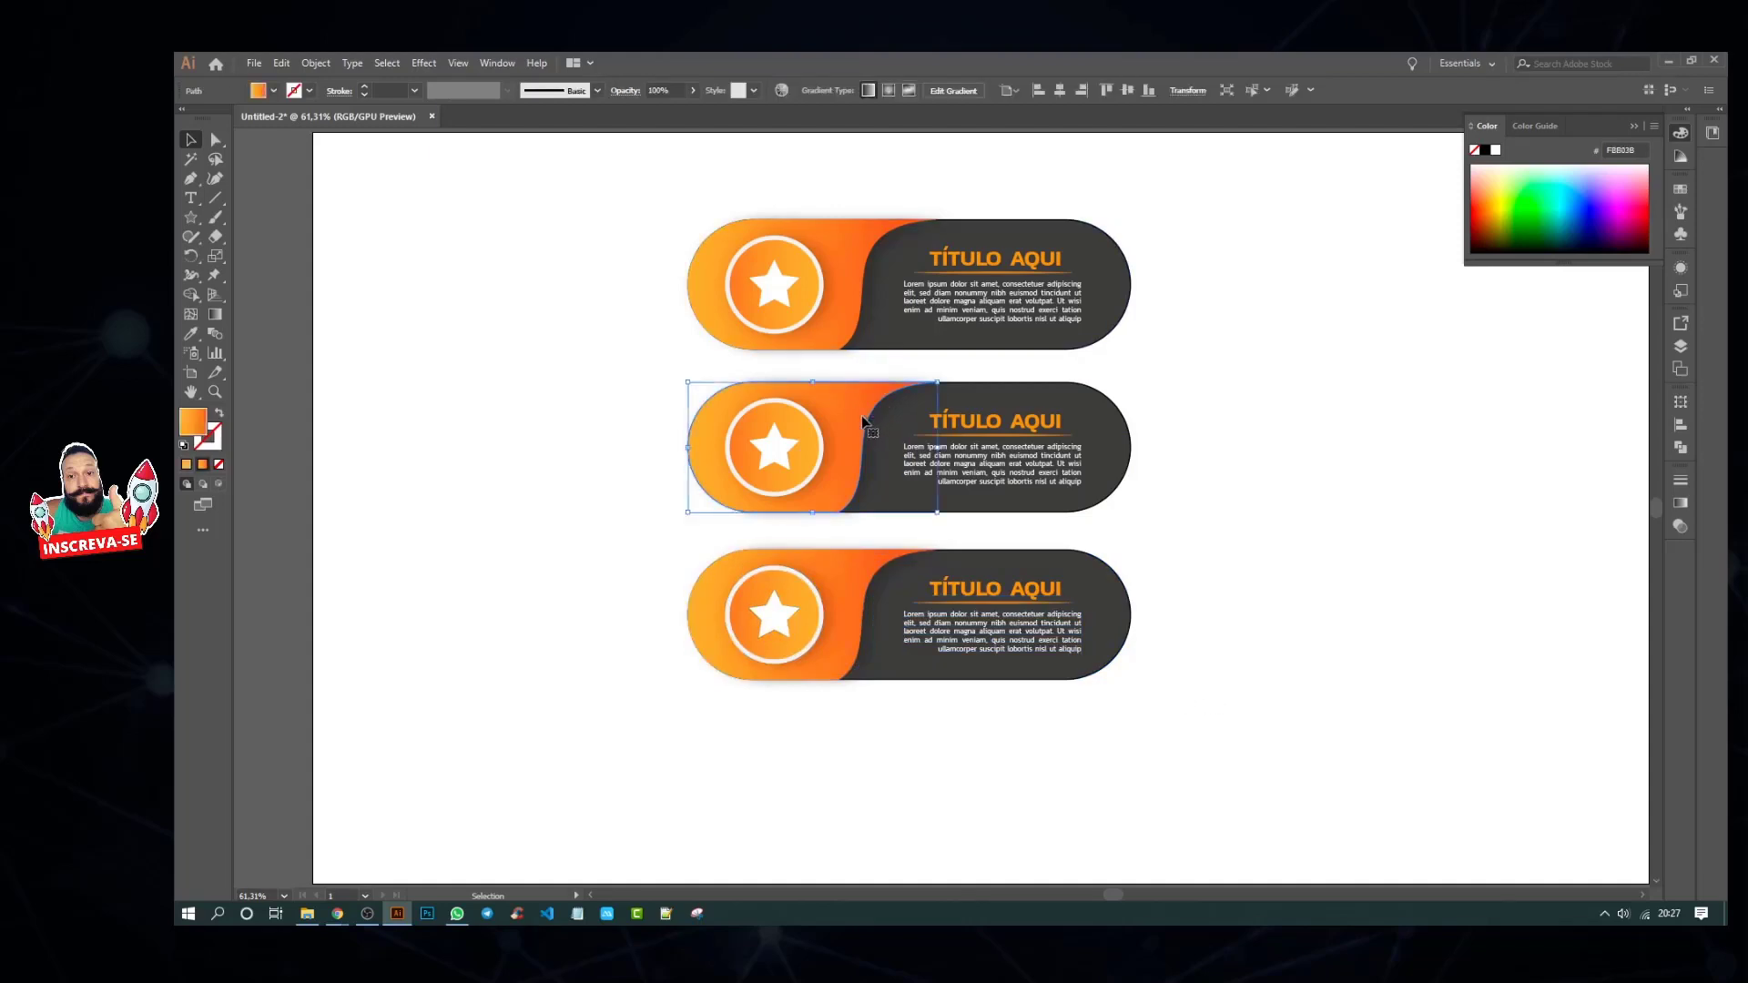
Step: Change the middle banner's gradient stops to pink on the left and magenta on the right
left_click(1680, 503)
double_click(1629, 627)
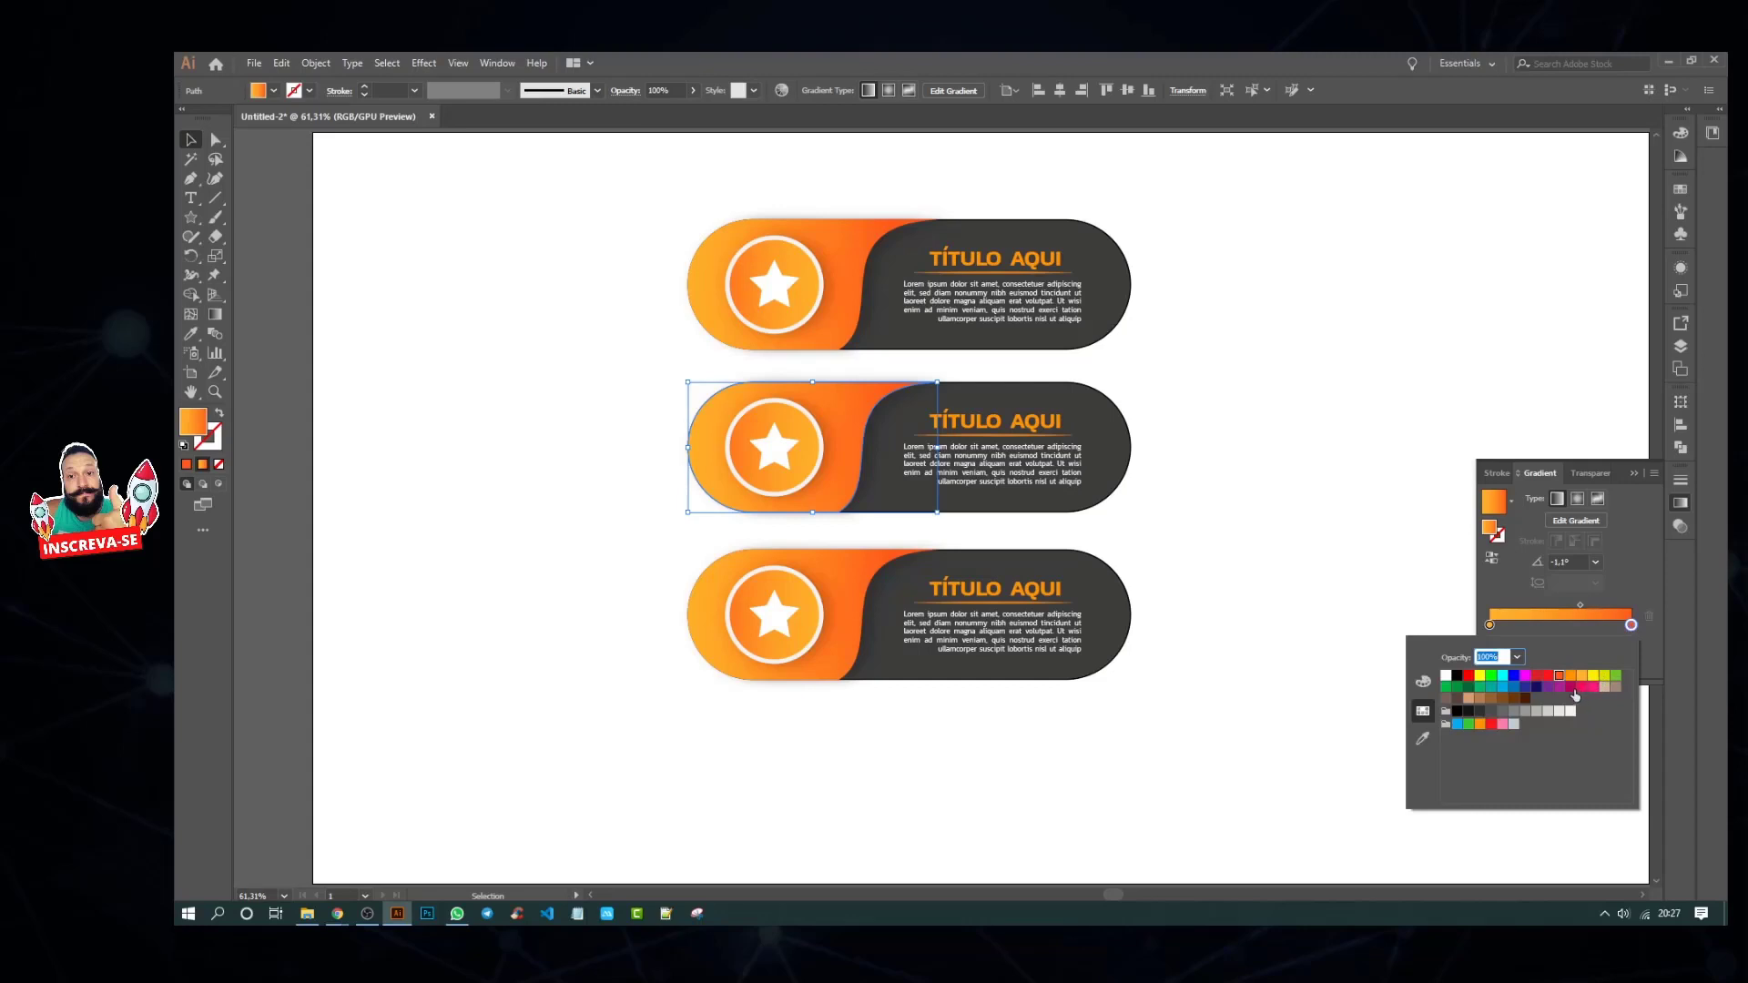
left_click(1574, 689)
left_click(1489, 625)
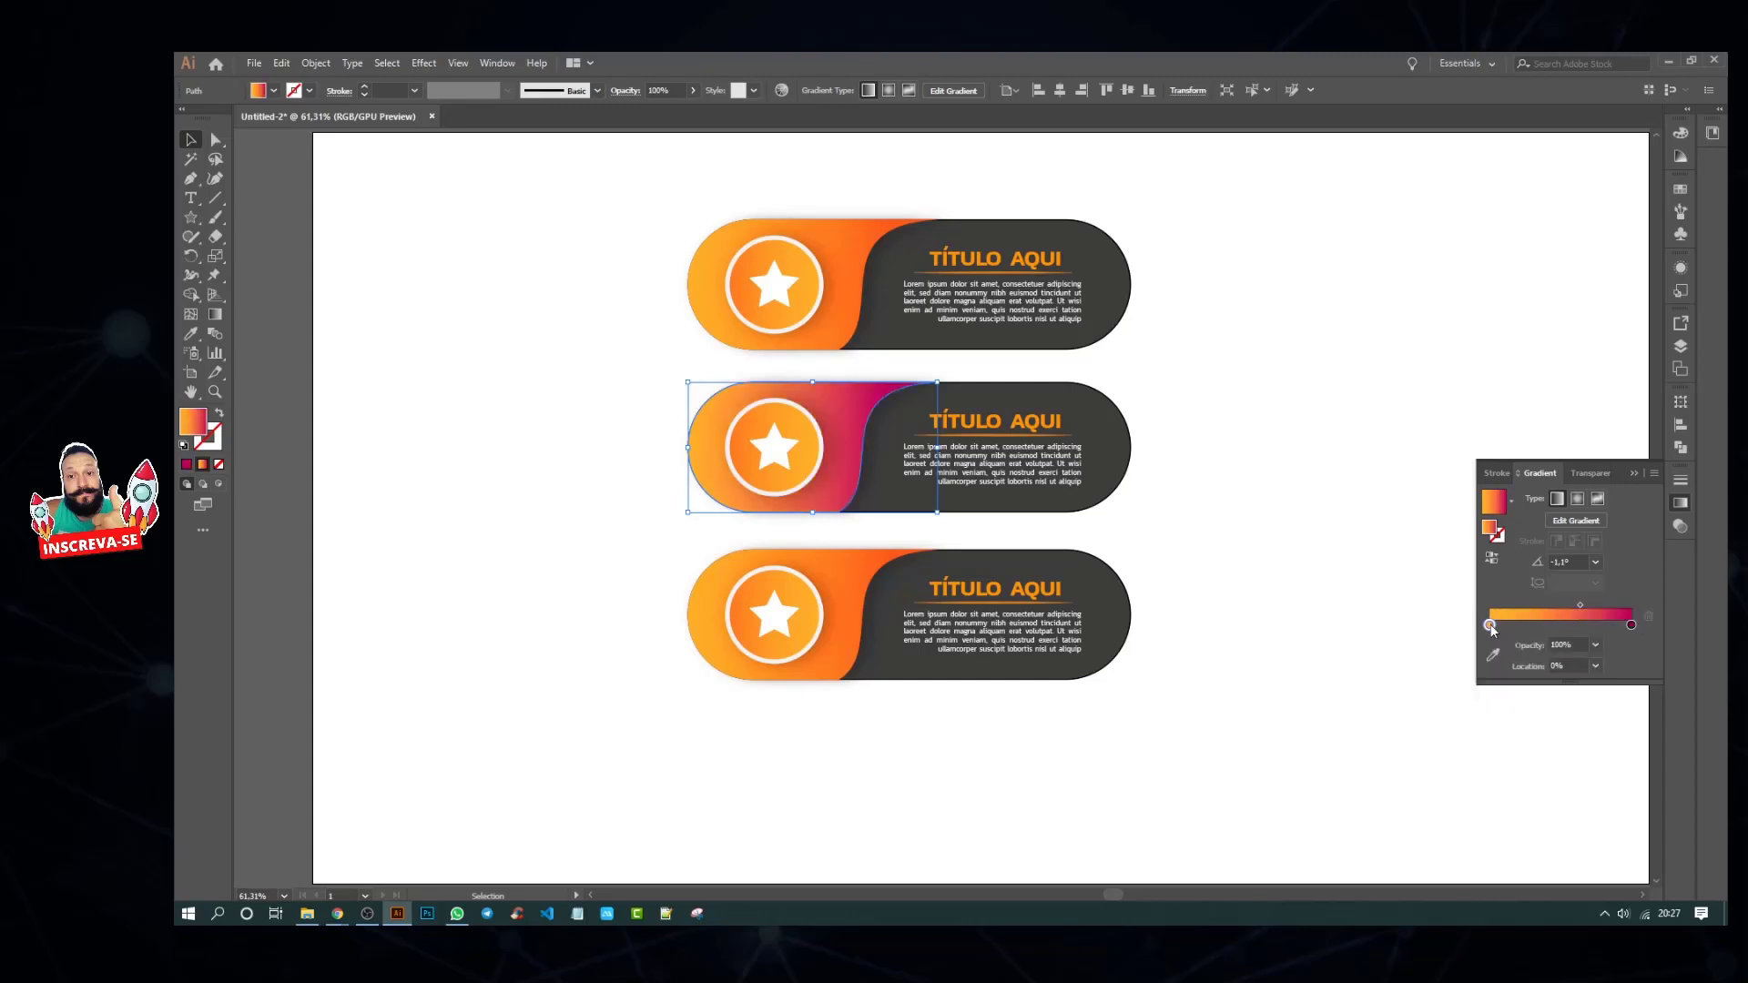
double_click(1490, 626)
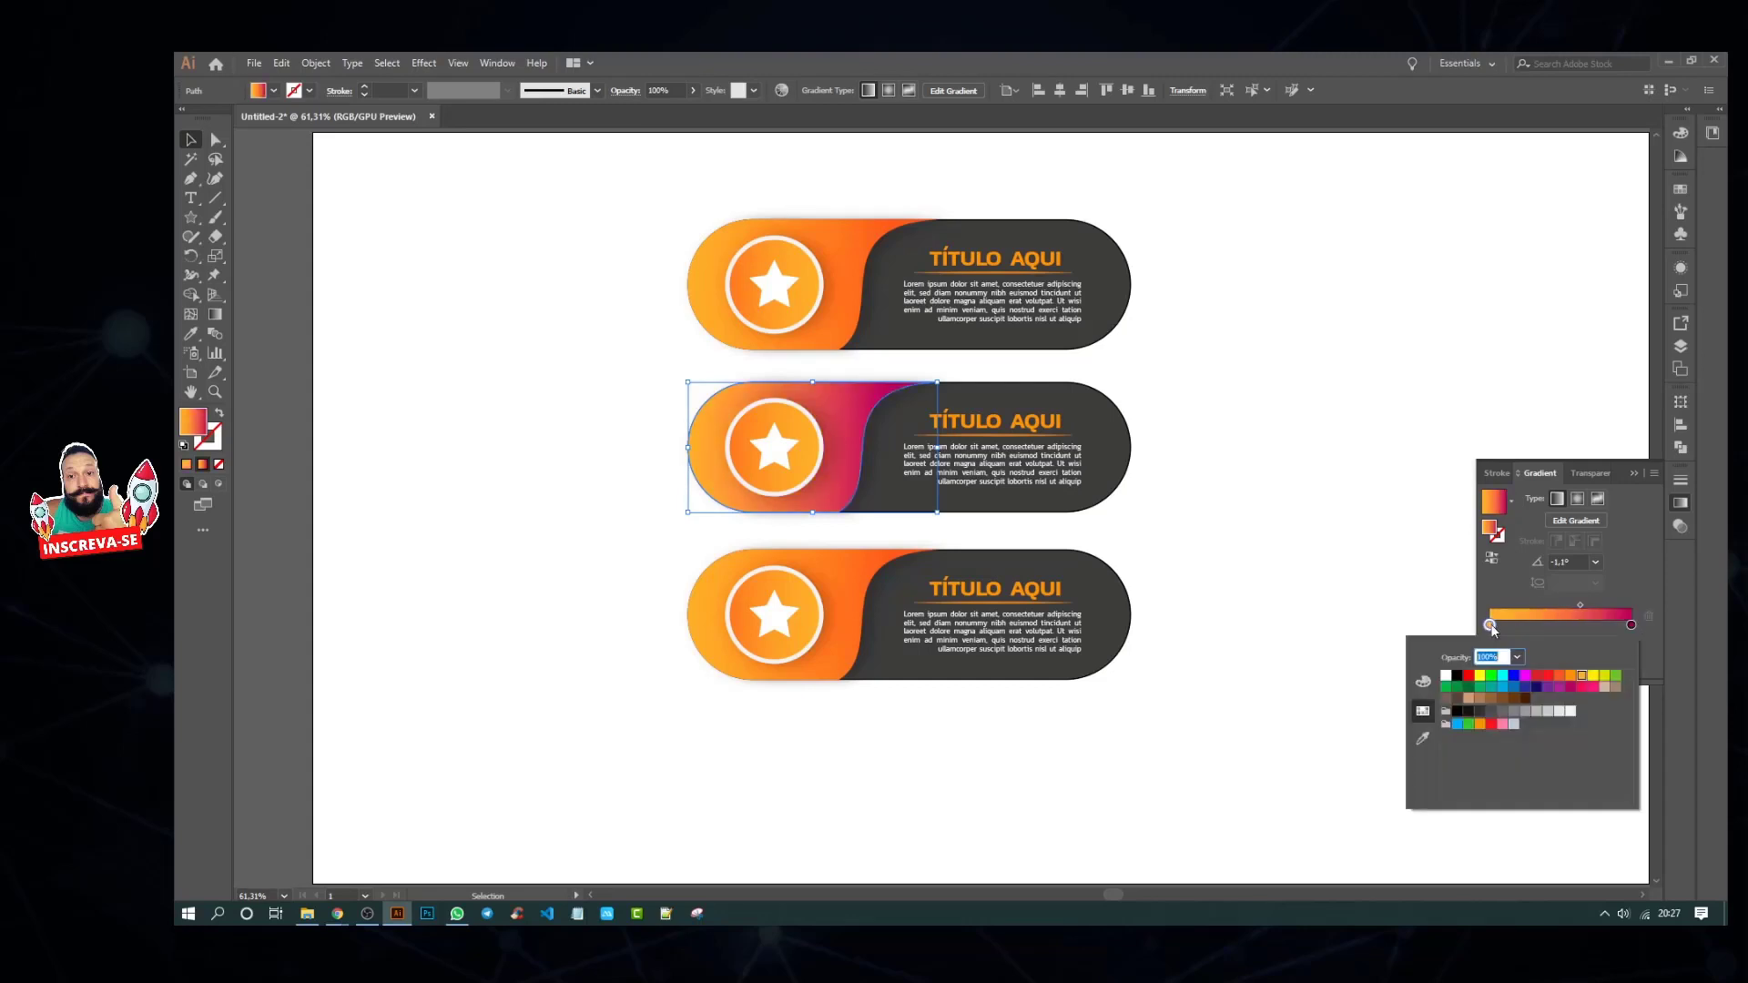
left_click(1502, 725)
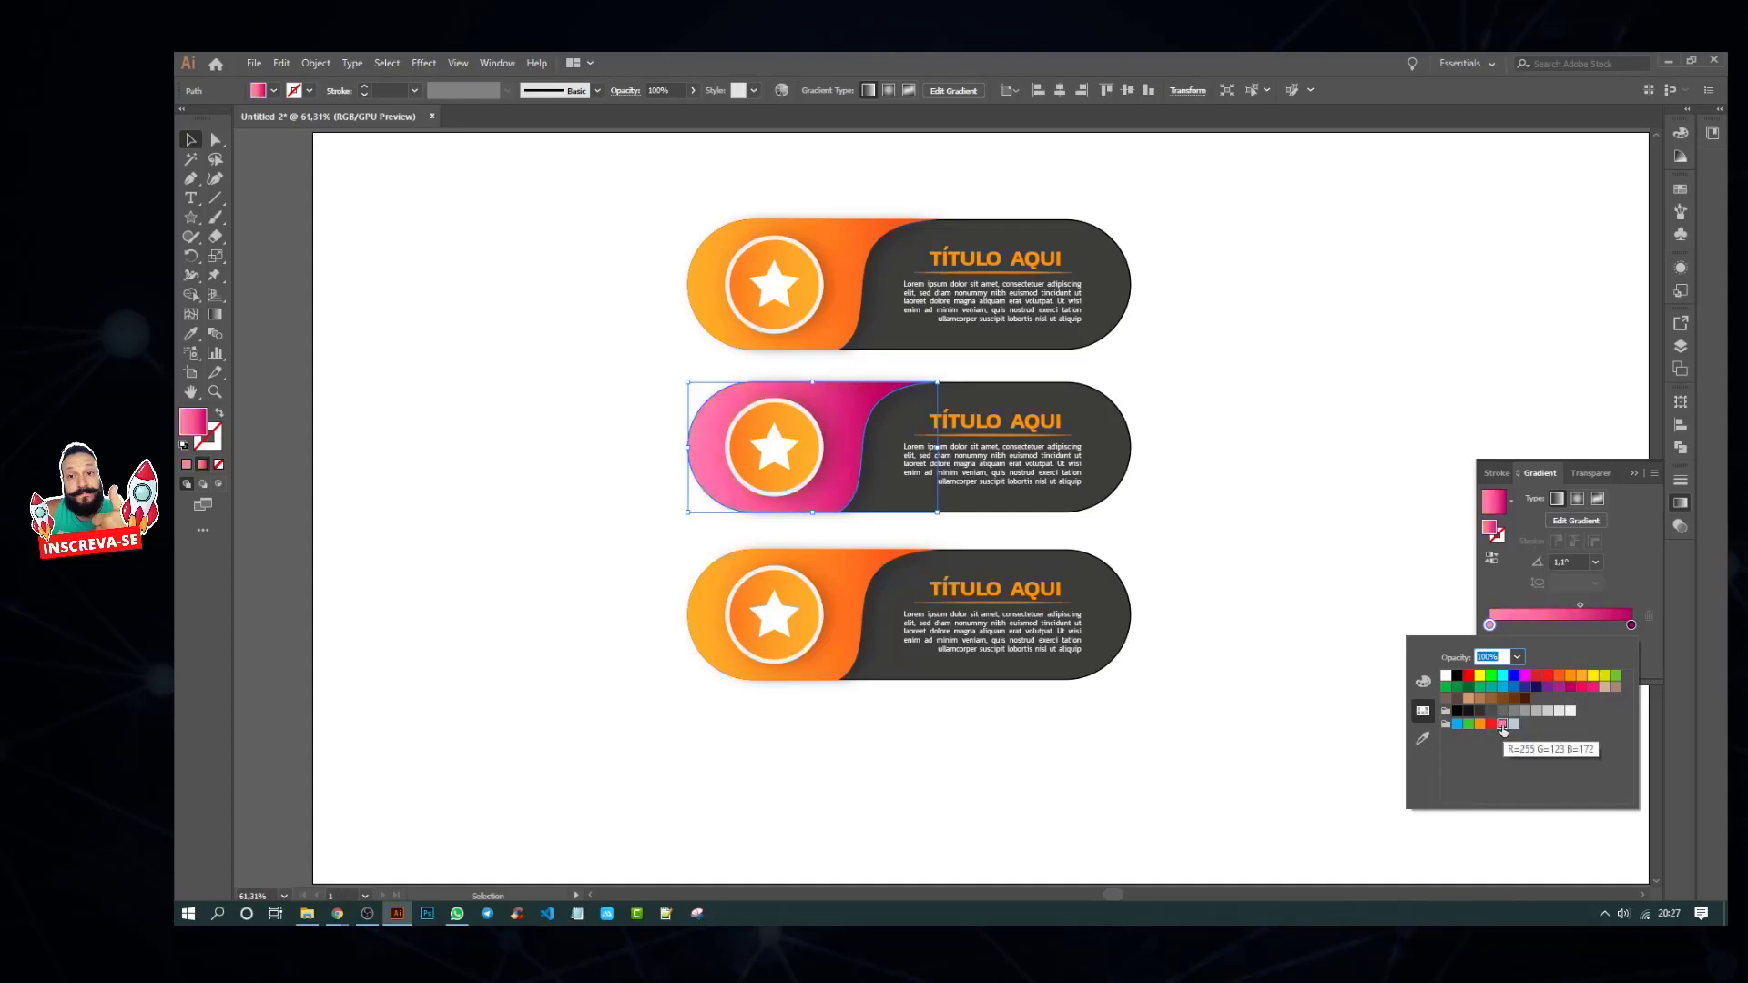
left_click(1447, 580)
Step: Eyedropper the pink-to-magenta gradient onto the middle banner's star circle
left_click(748, 477)
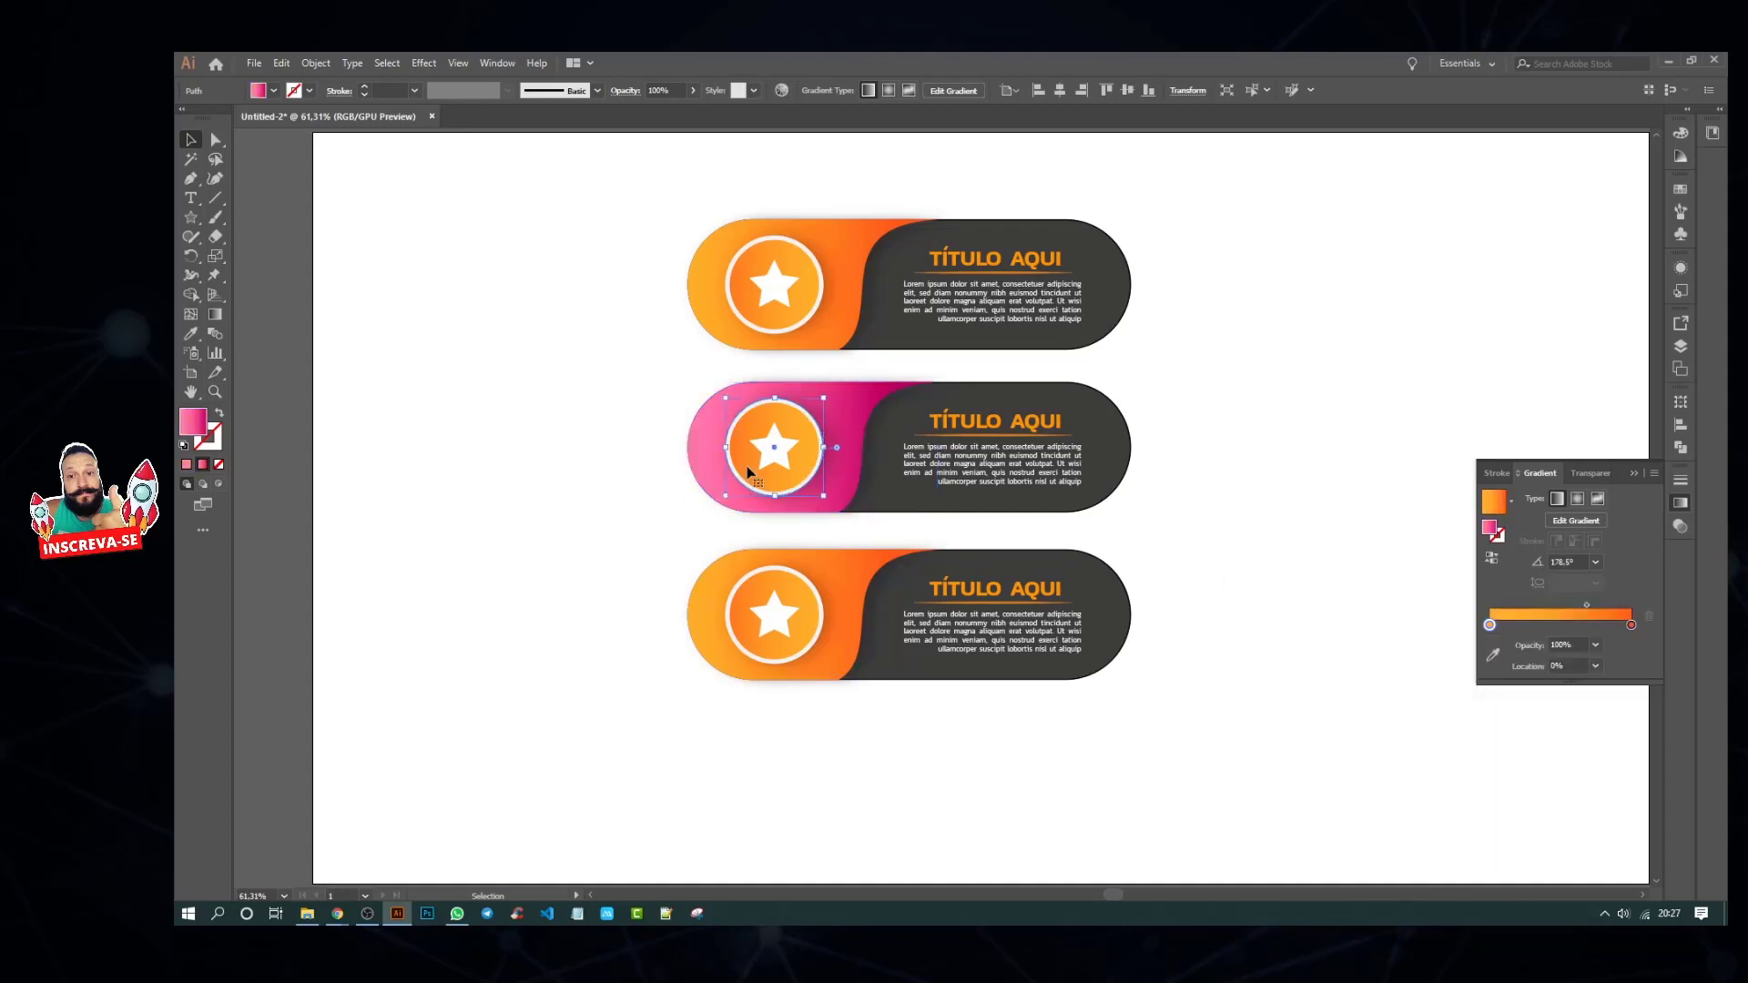
key("i")
left_click(849, 421)
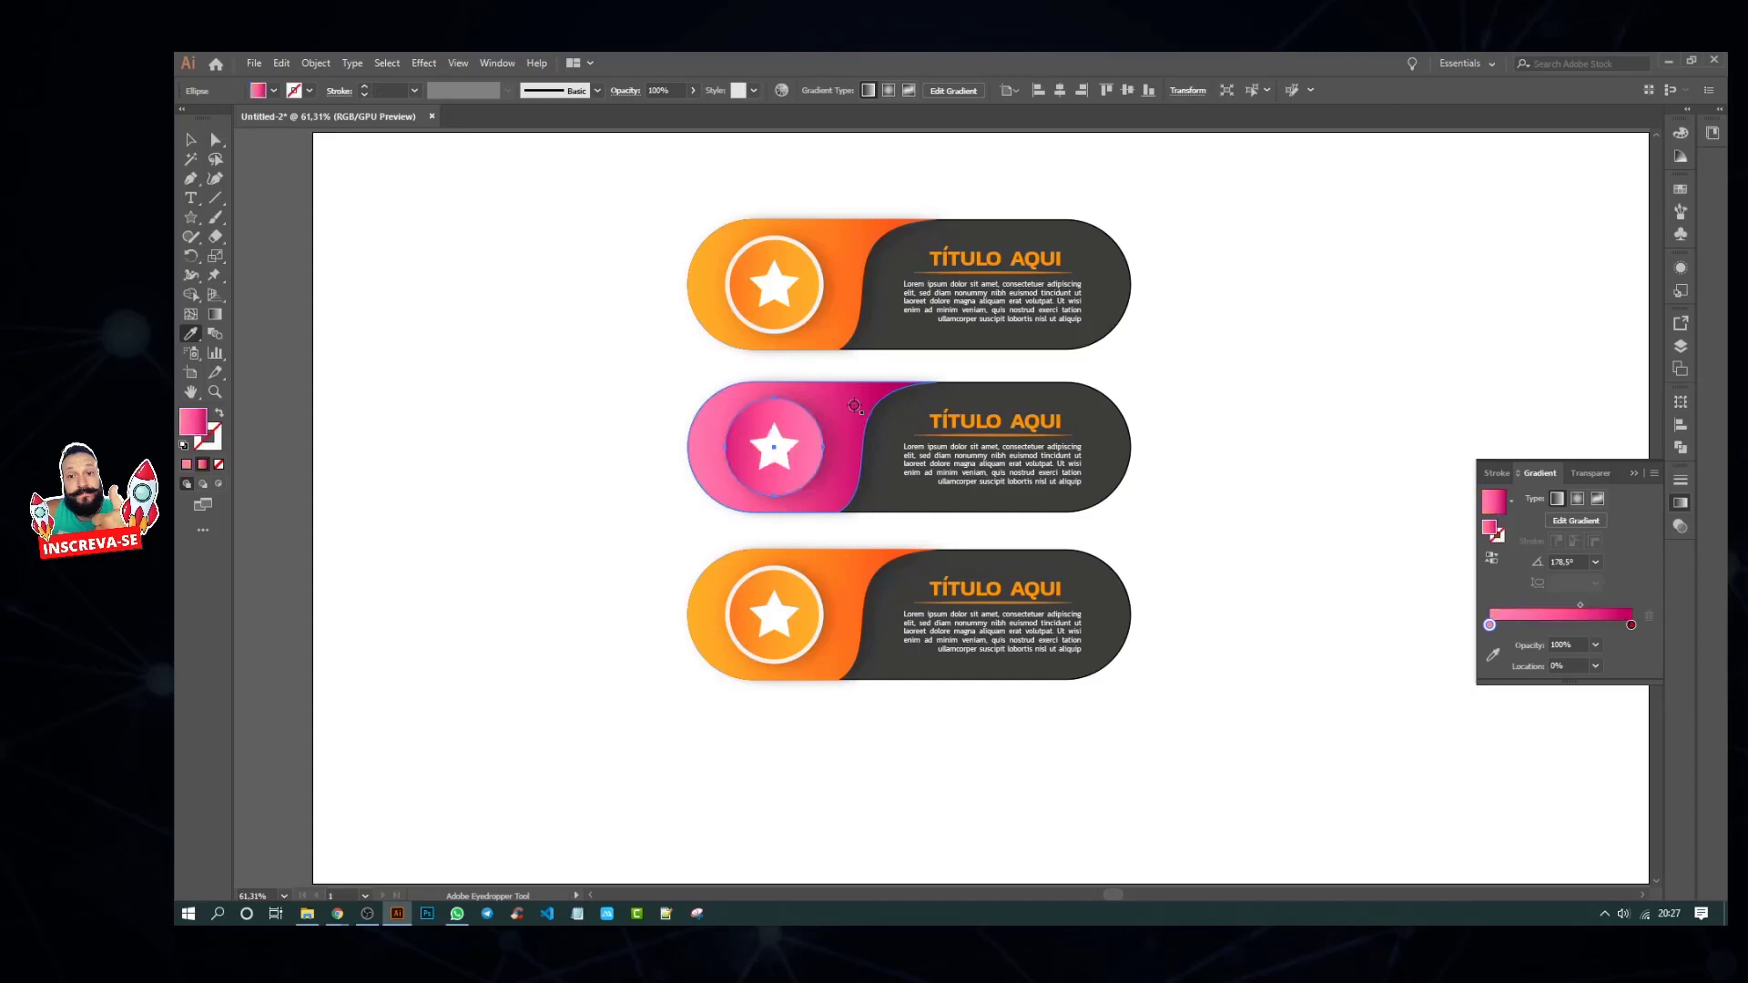
left_click(190, 139)
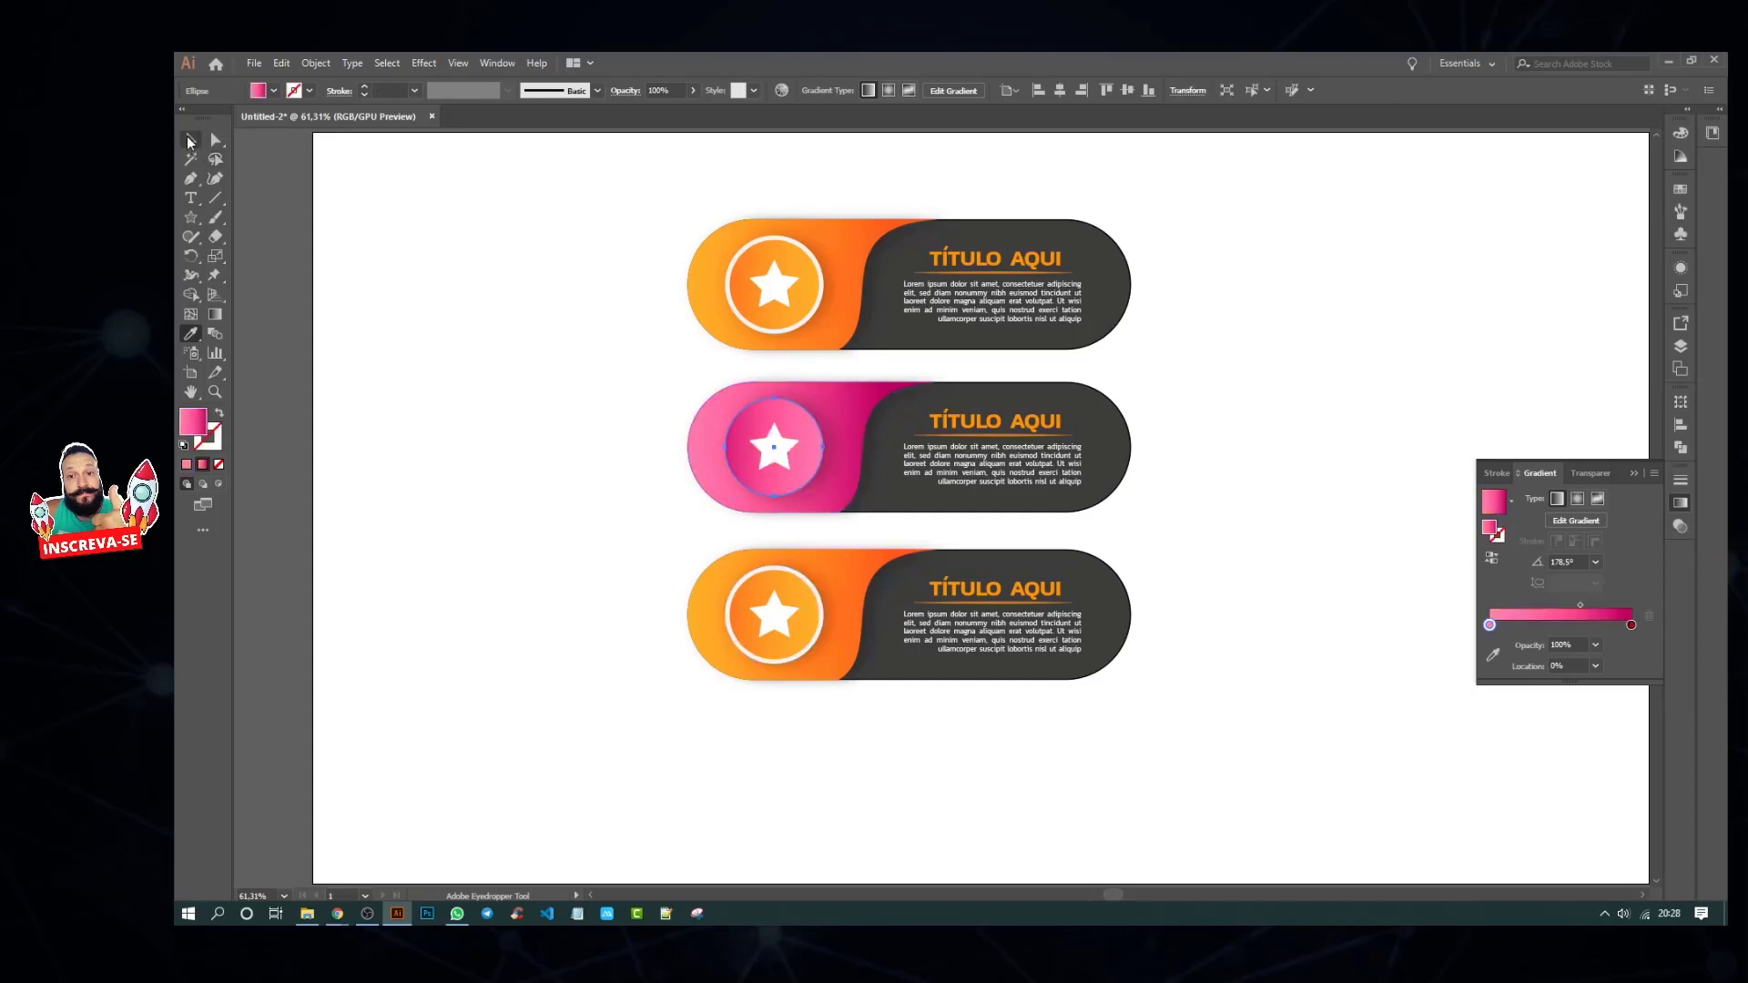
left_click(511, 413)
Step: Give the pink circle a 6 pt white ring
left_click(729, 462)
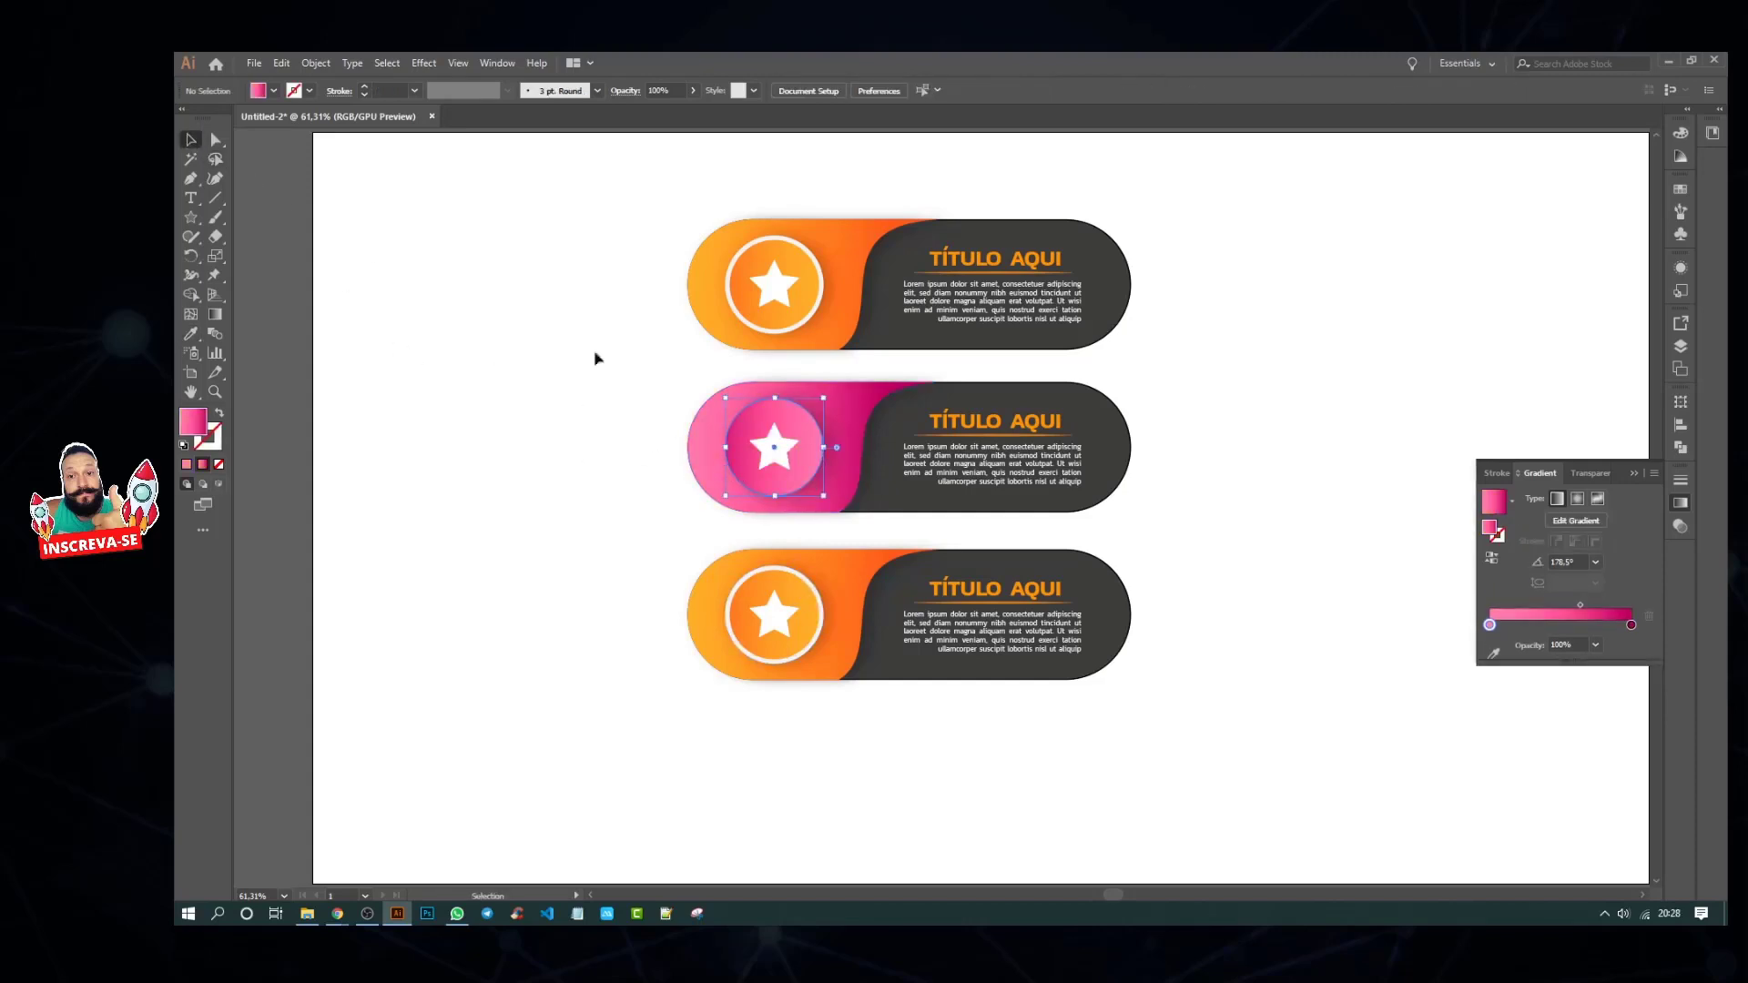
left_click(364, 87)
left_click(364, 87)
left_click(365, 87)
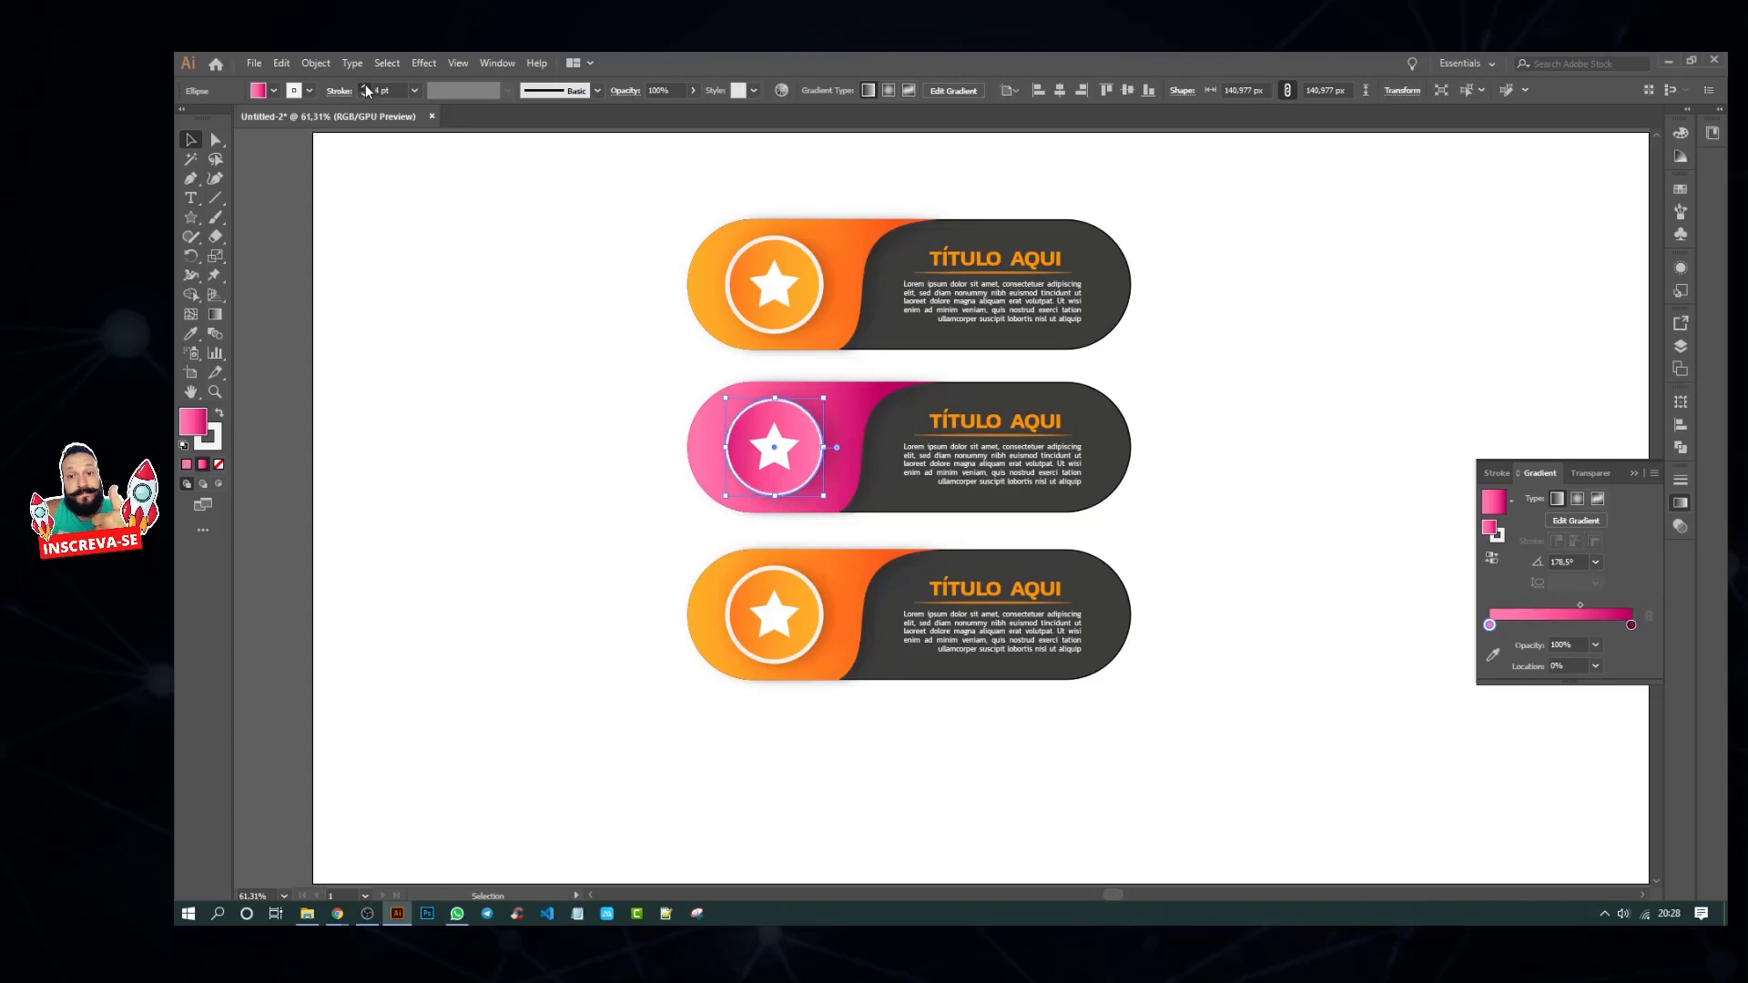
left_click(453, 386)
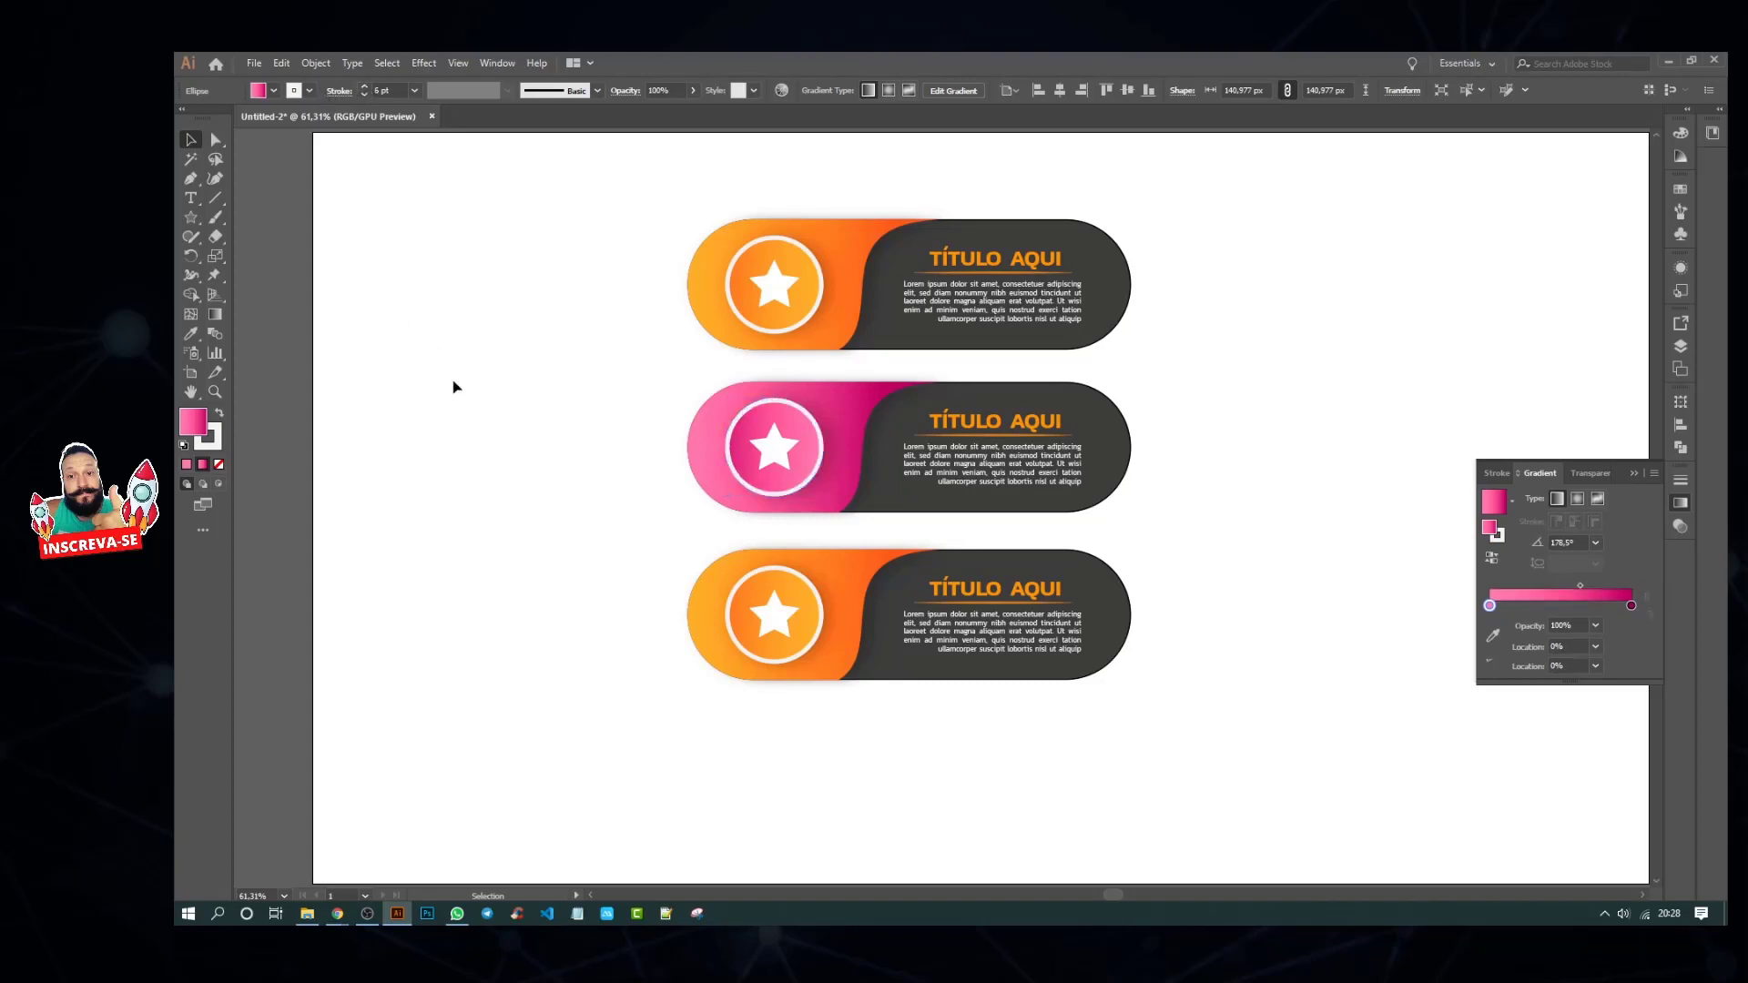
left_click(864, 580)
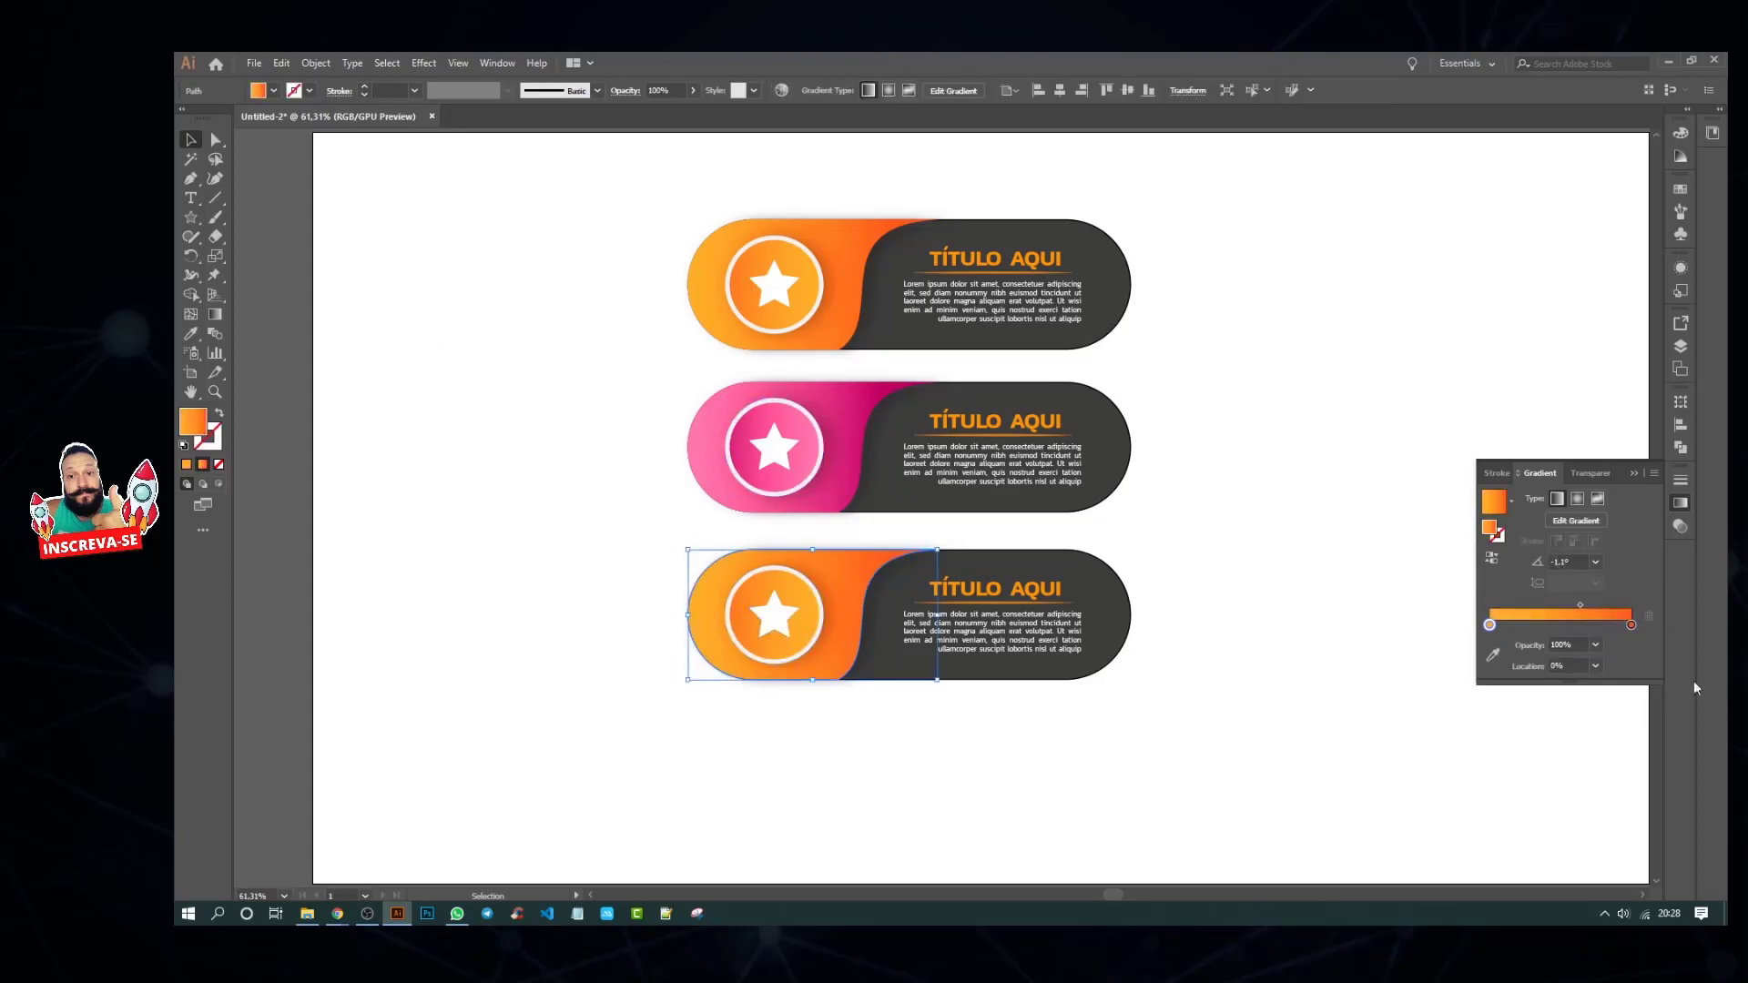
Step: Set both gradient stops of the bottom banner's left shape to green
double_click(1630, 625)
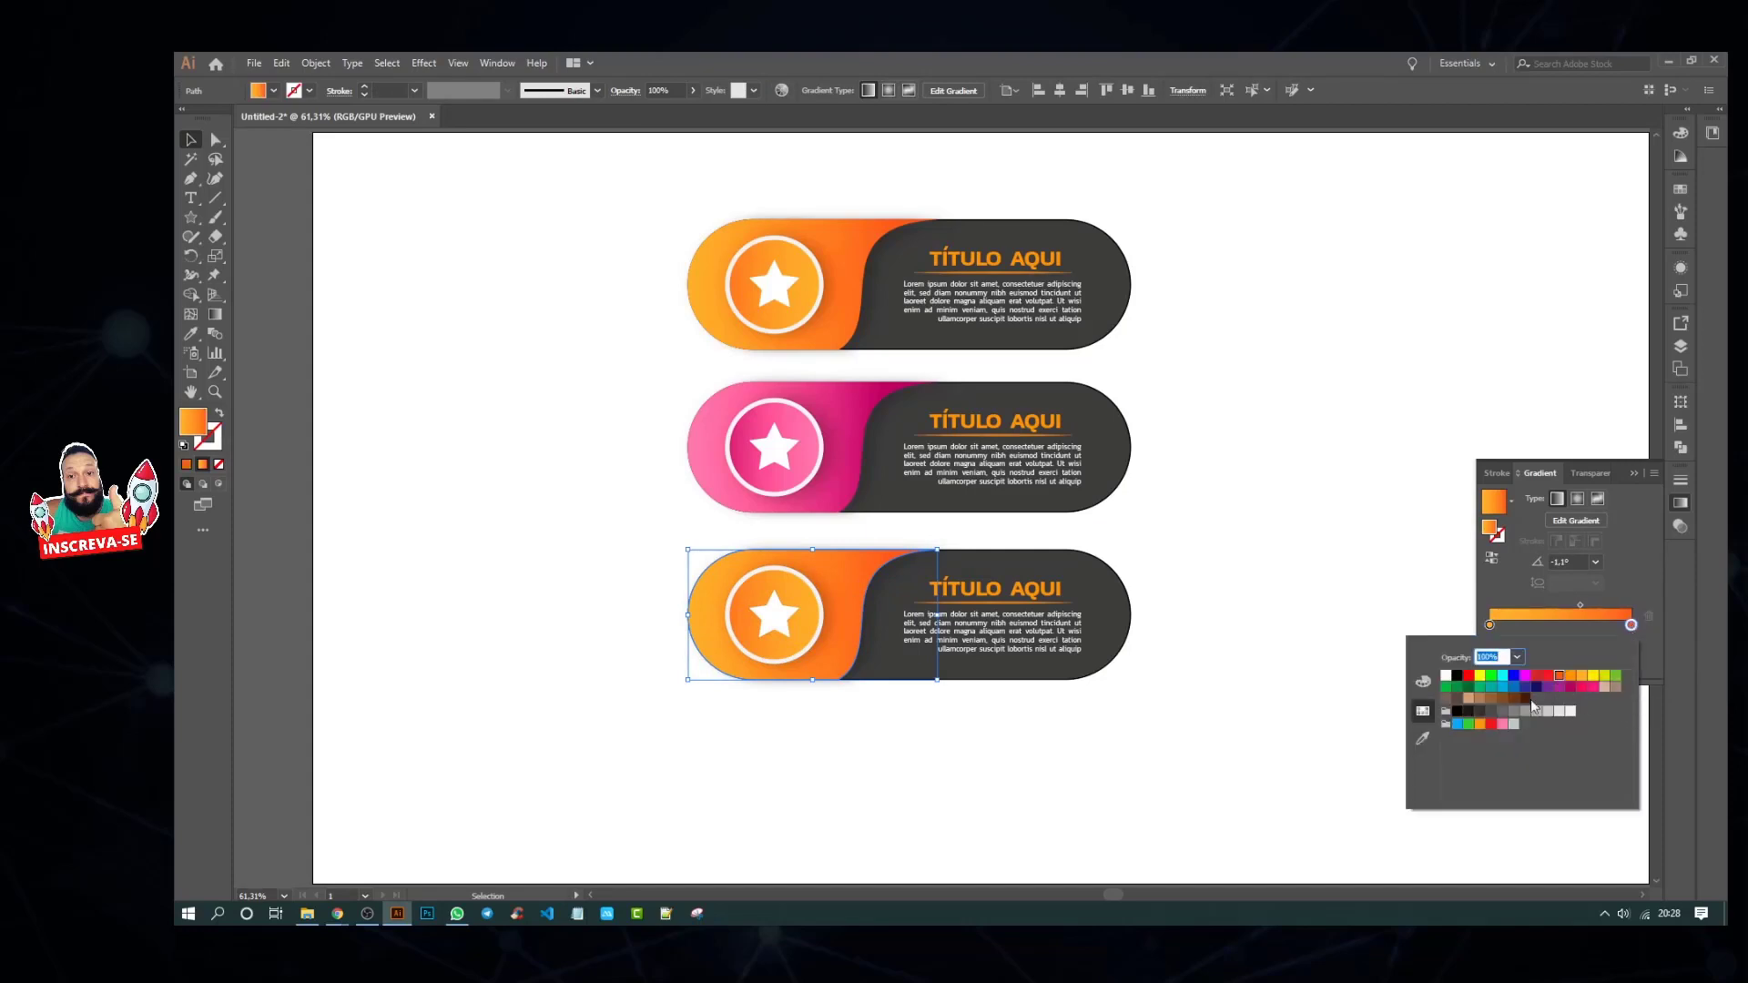
left_click(1474, 690)
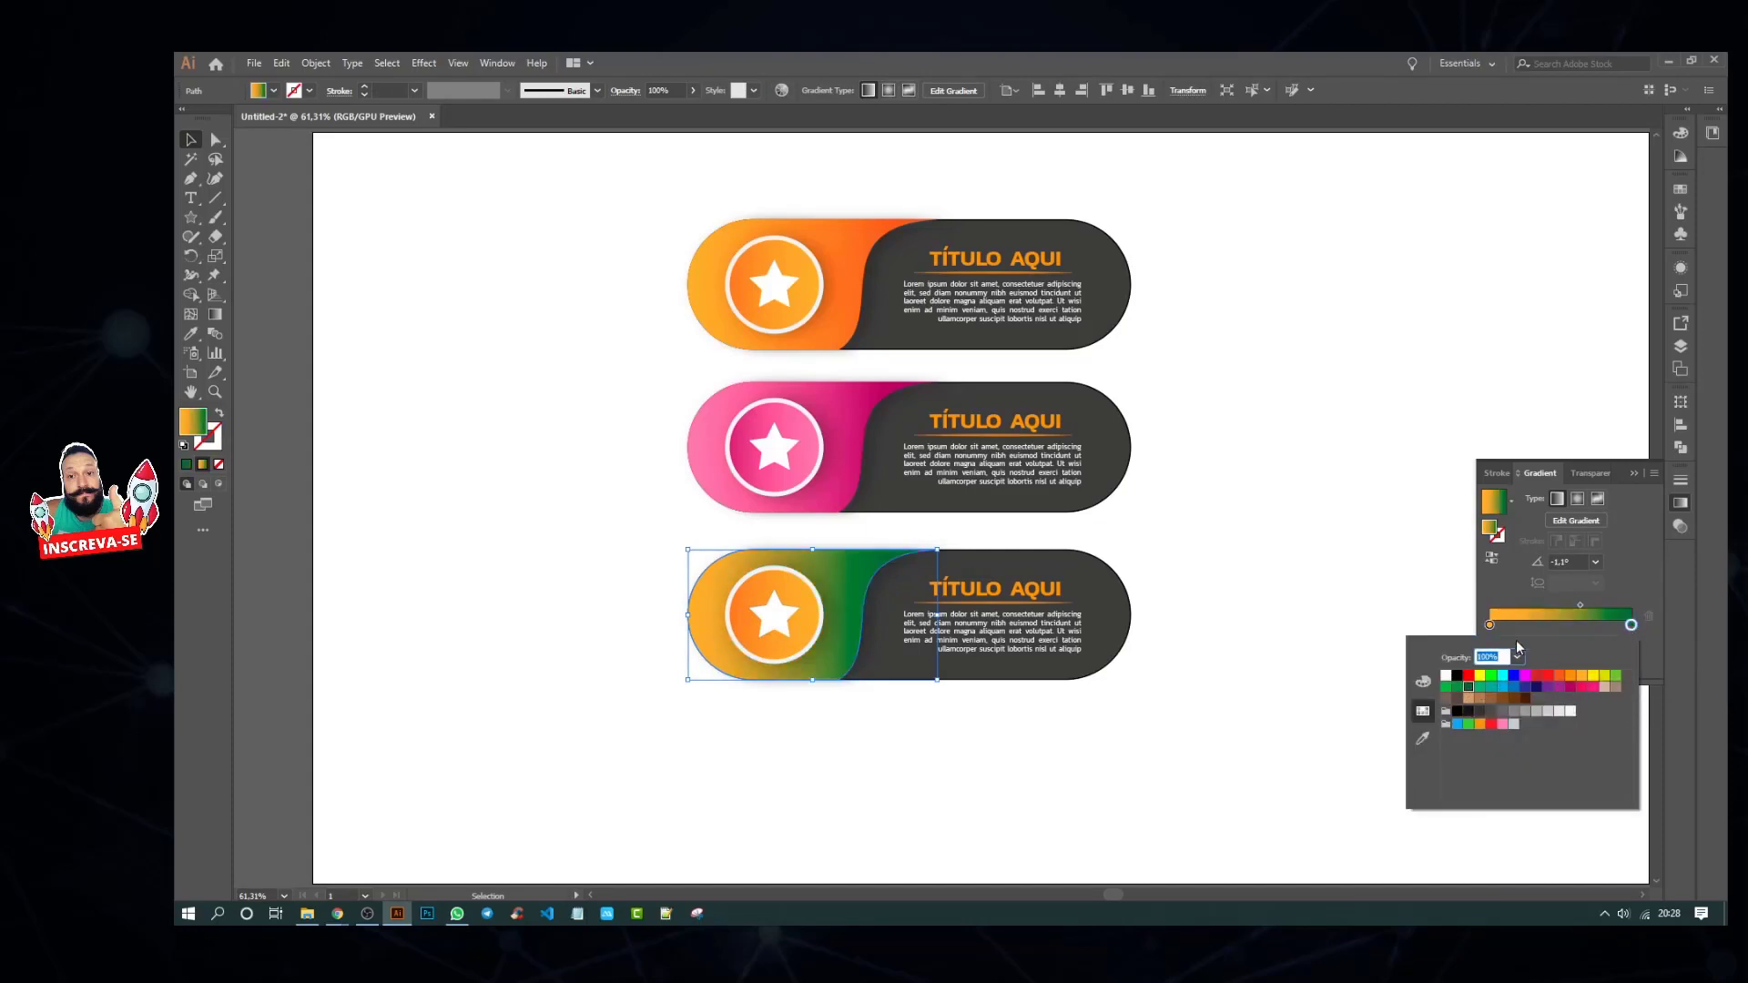
left_click(1490, 626)
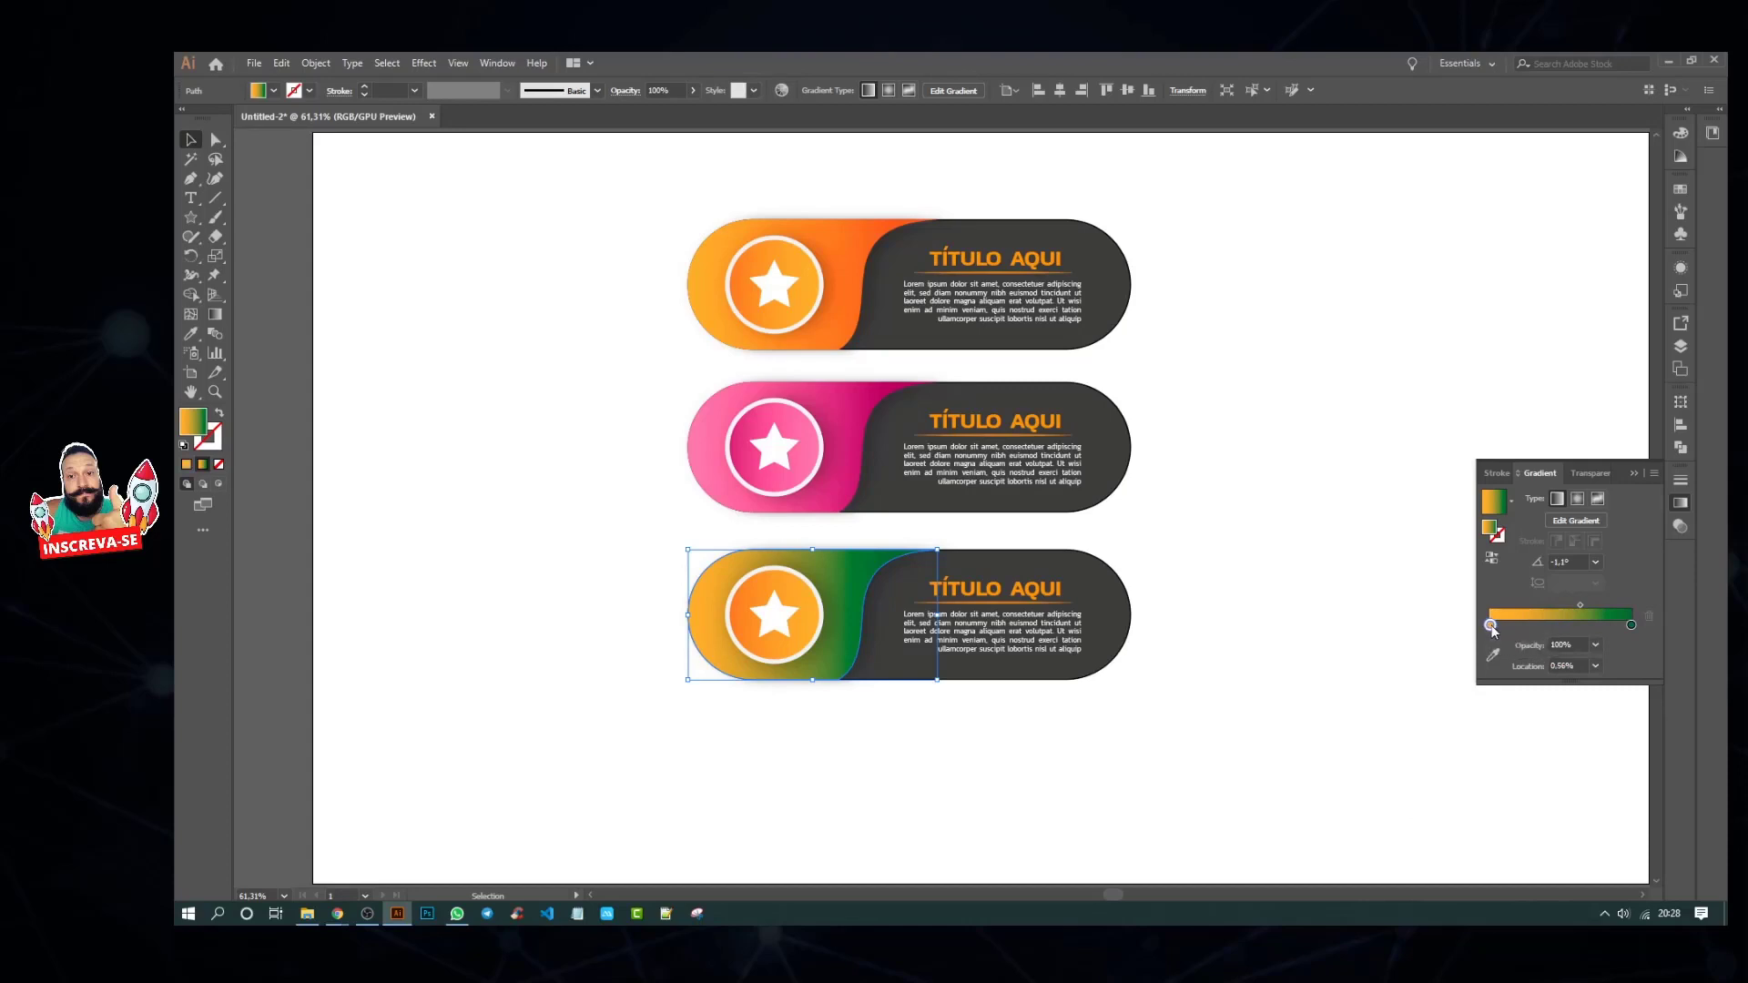
double_click(1491, 627)
left_click(1616, 678)
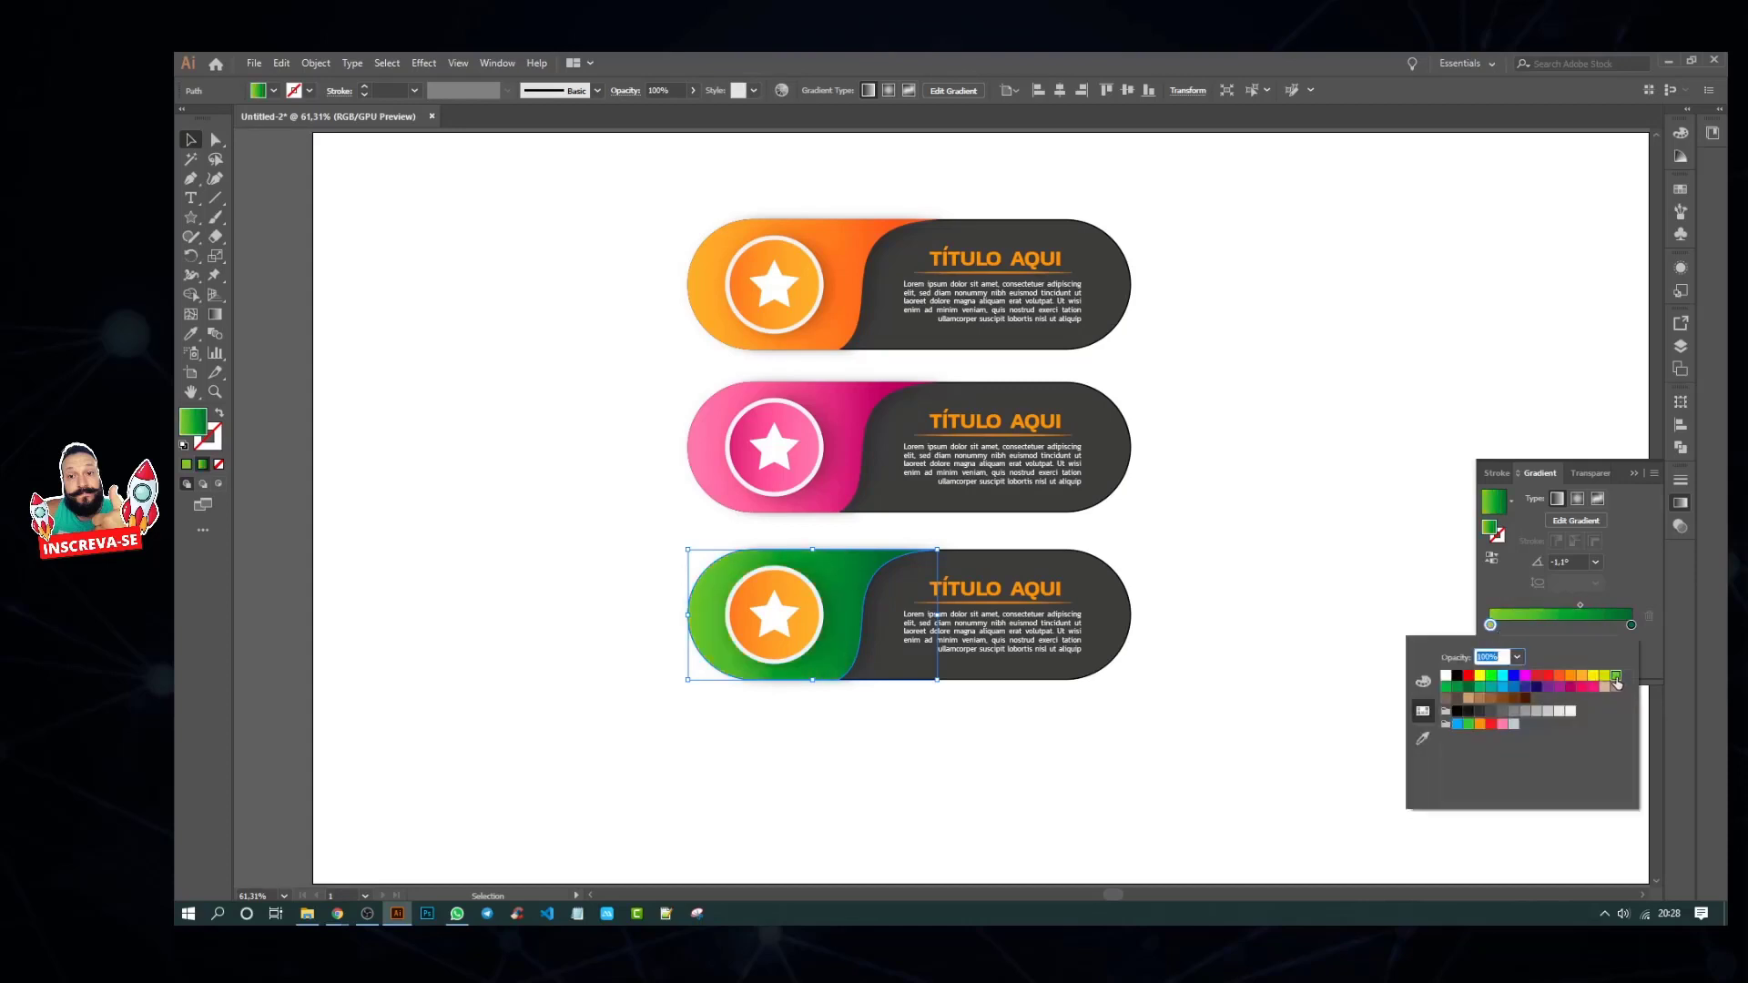
left_click(1083, 733)
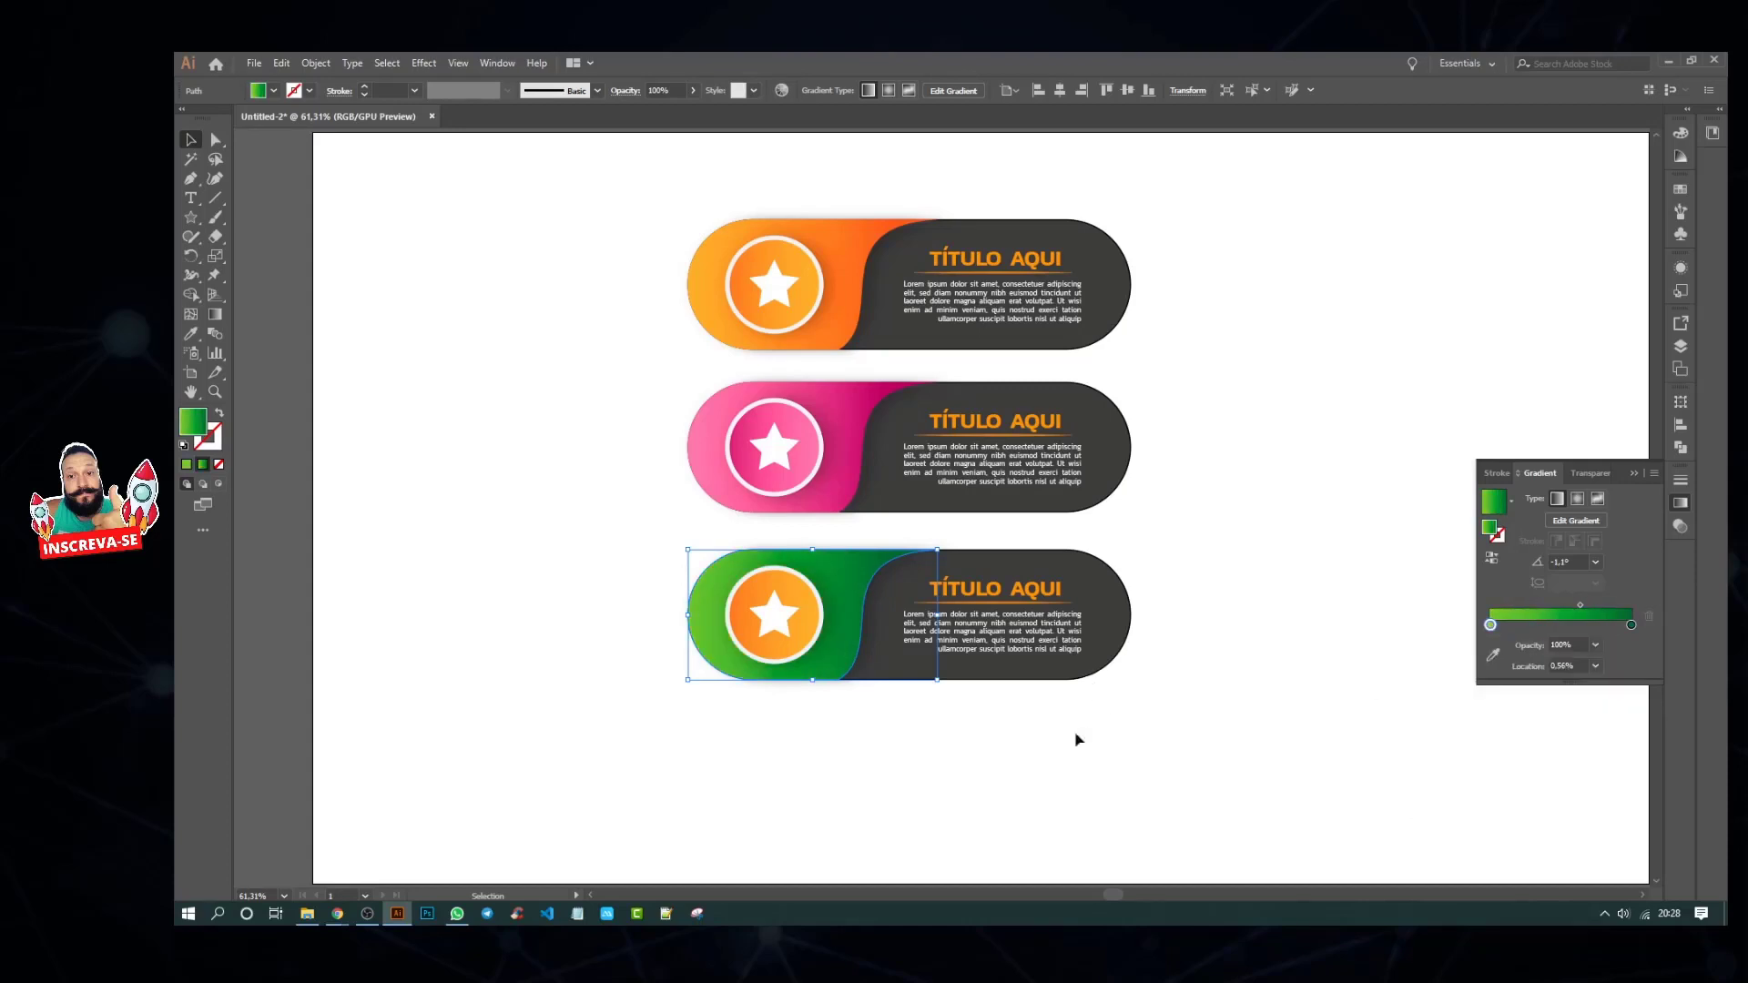
left_click(847, 800)
Step: Eyedropper the green gradient onto the bottom banner's star circle
left_click(813, 642)
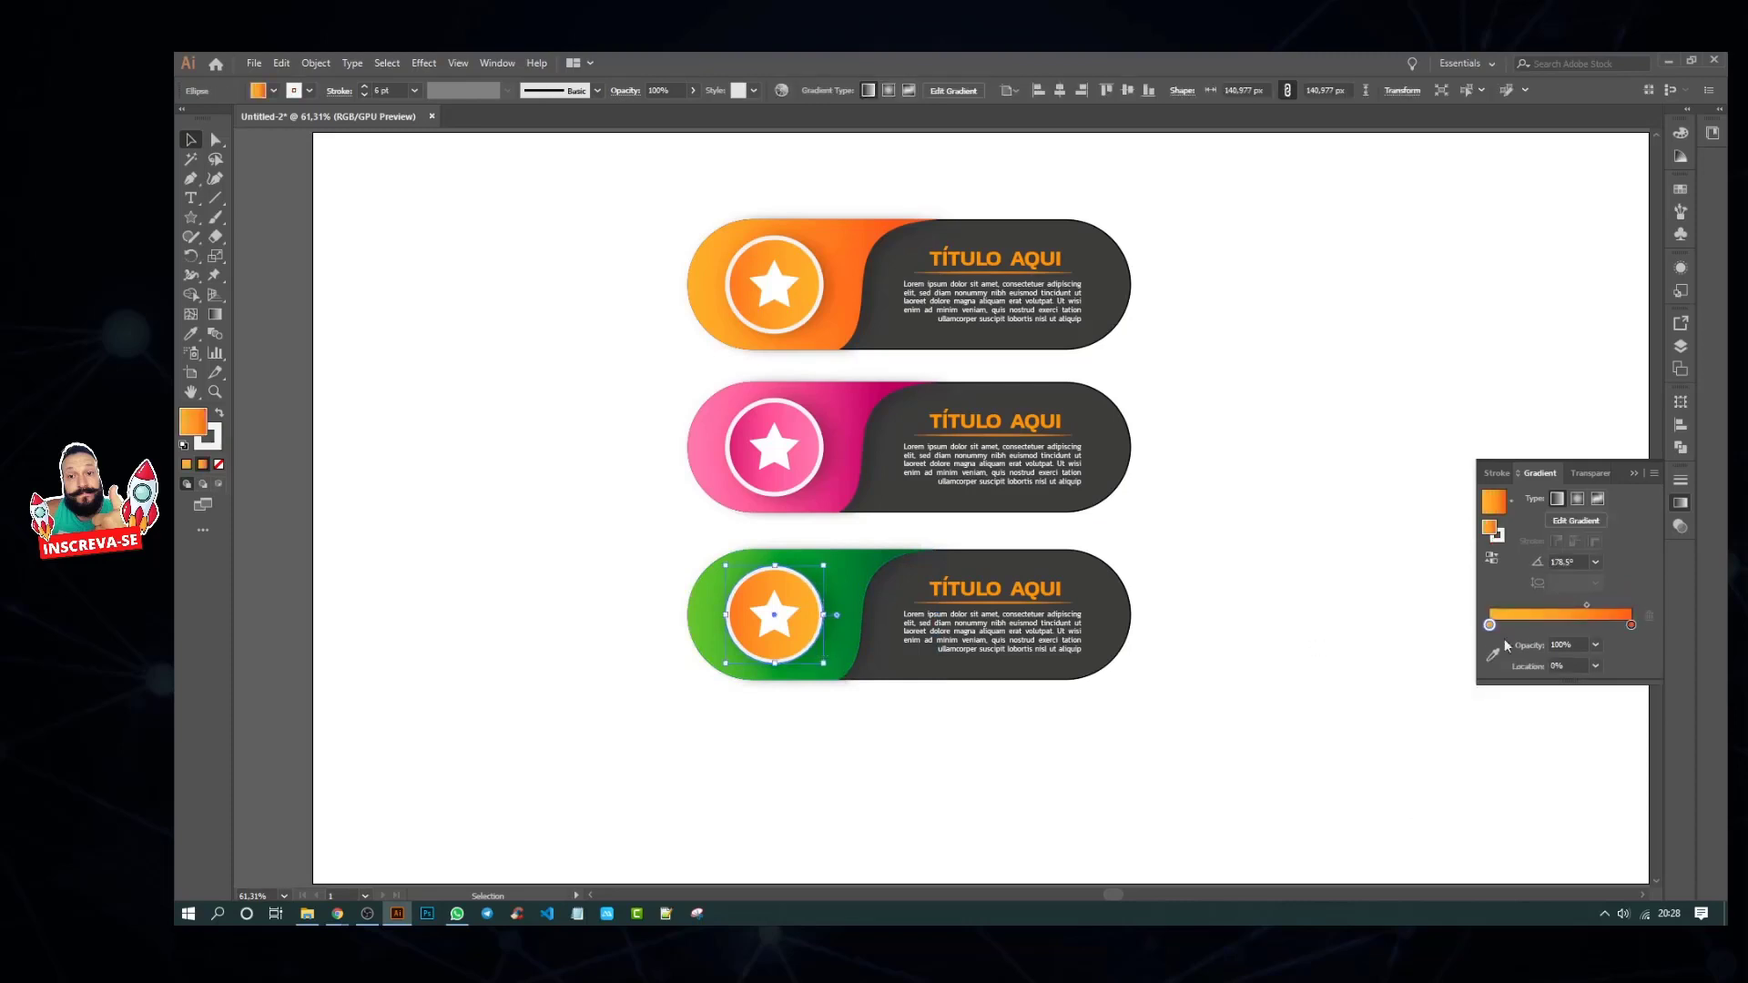
key("i")
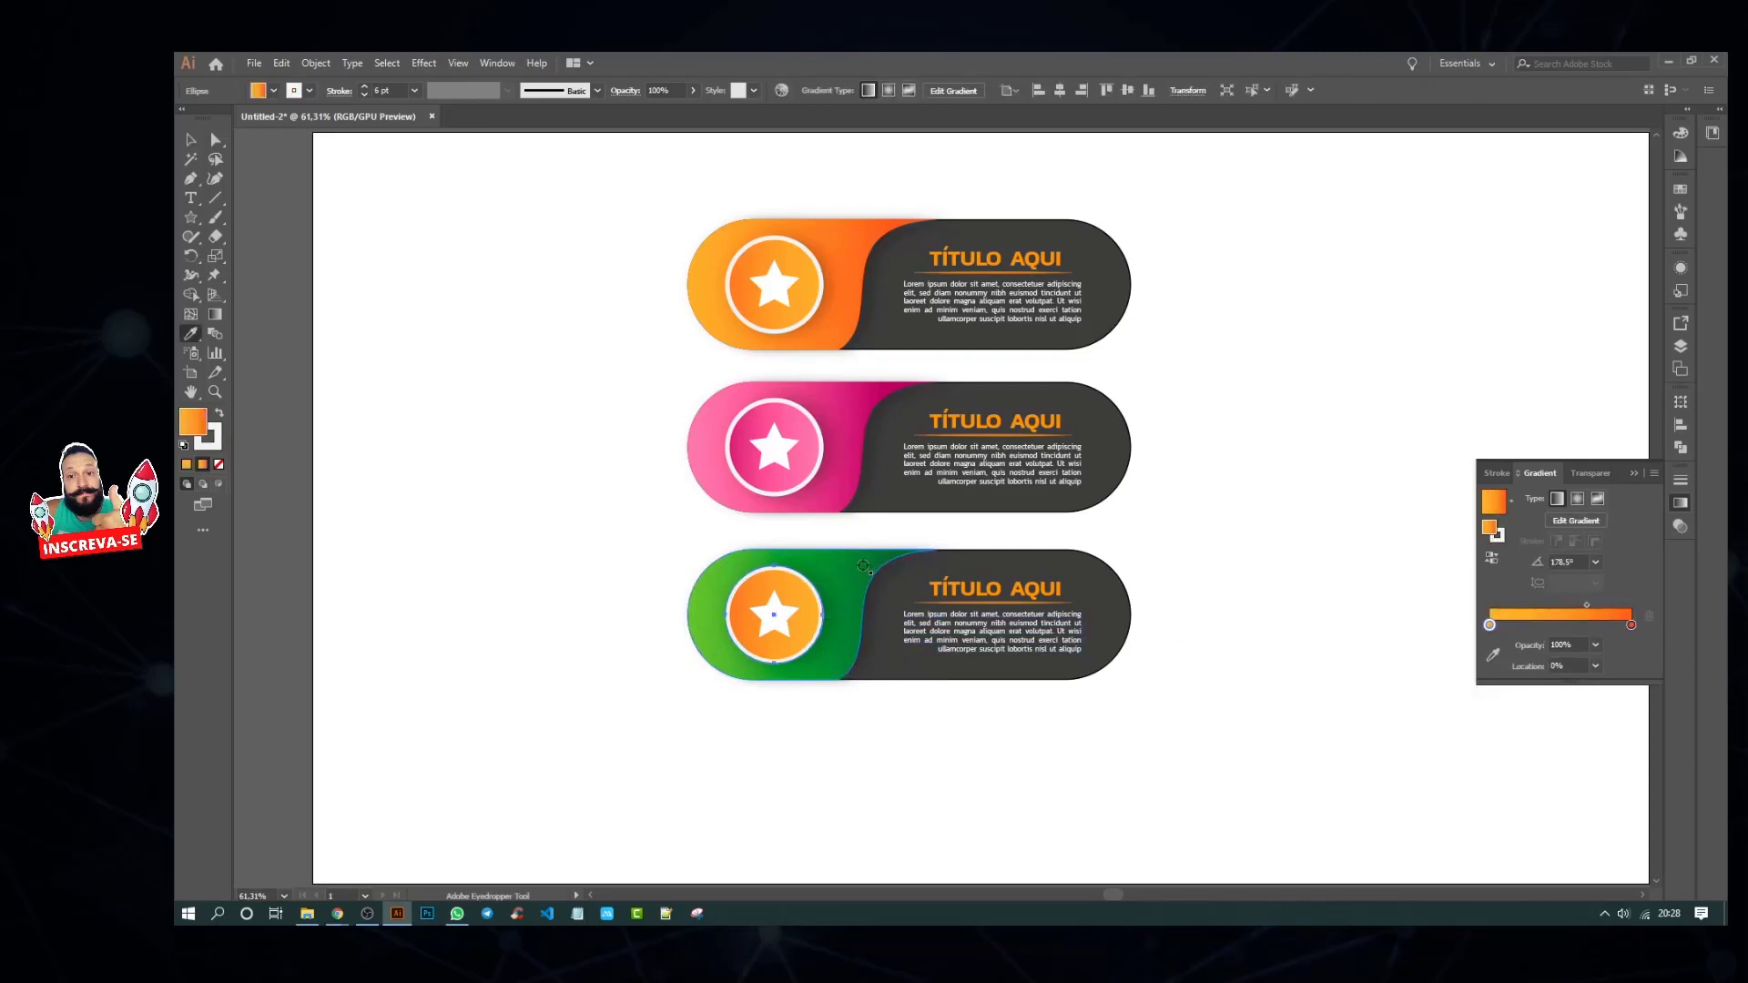
left_click(893, 580)
key("v")
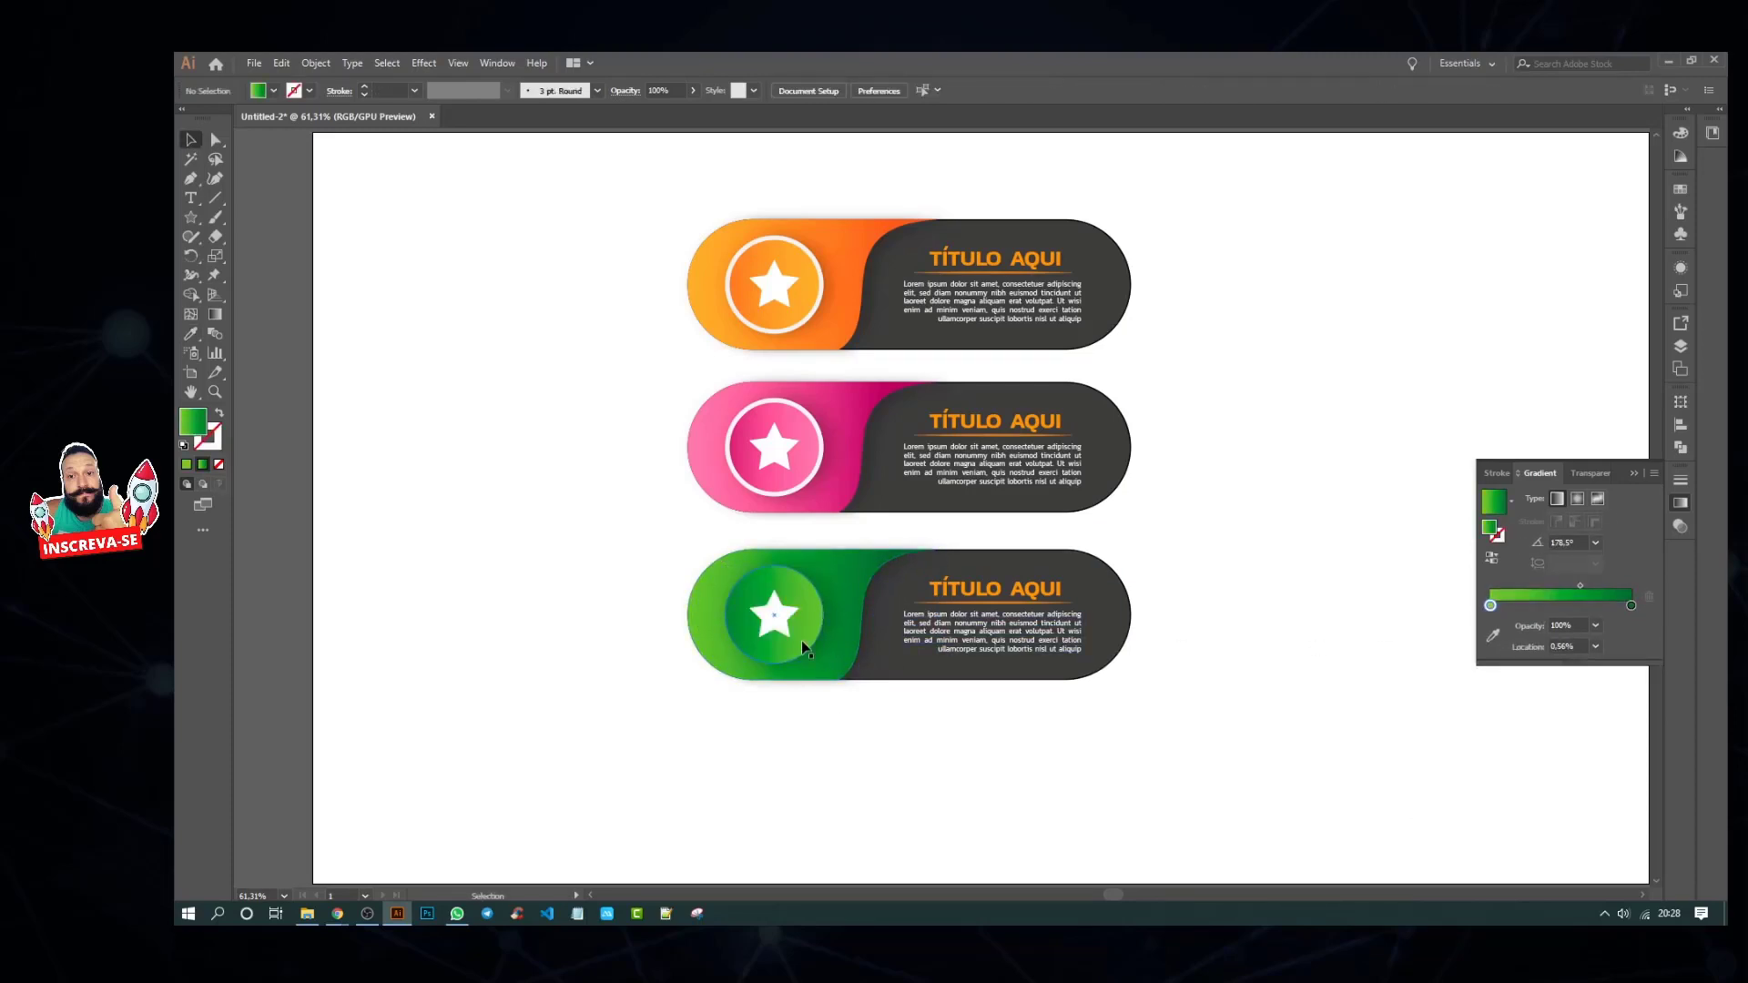
Step: Give the green circle a 6 pt white ring
left_click(364, 88)
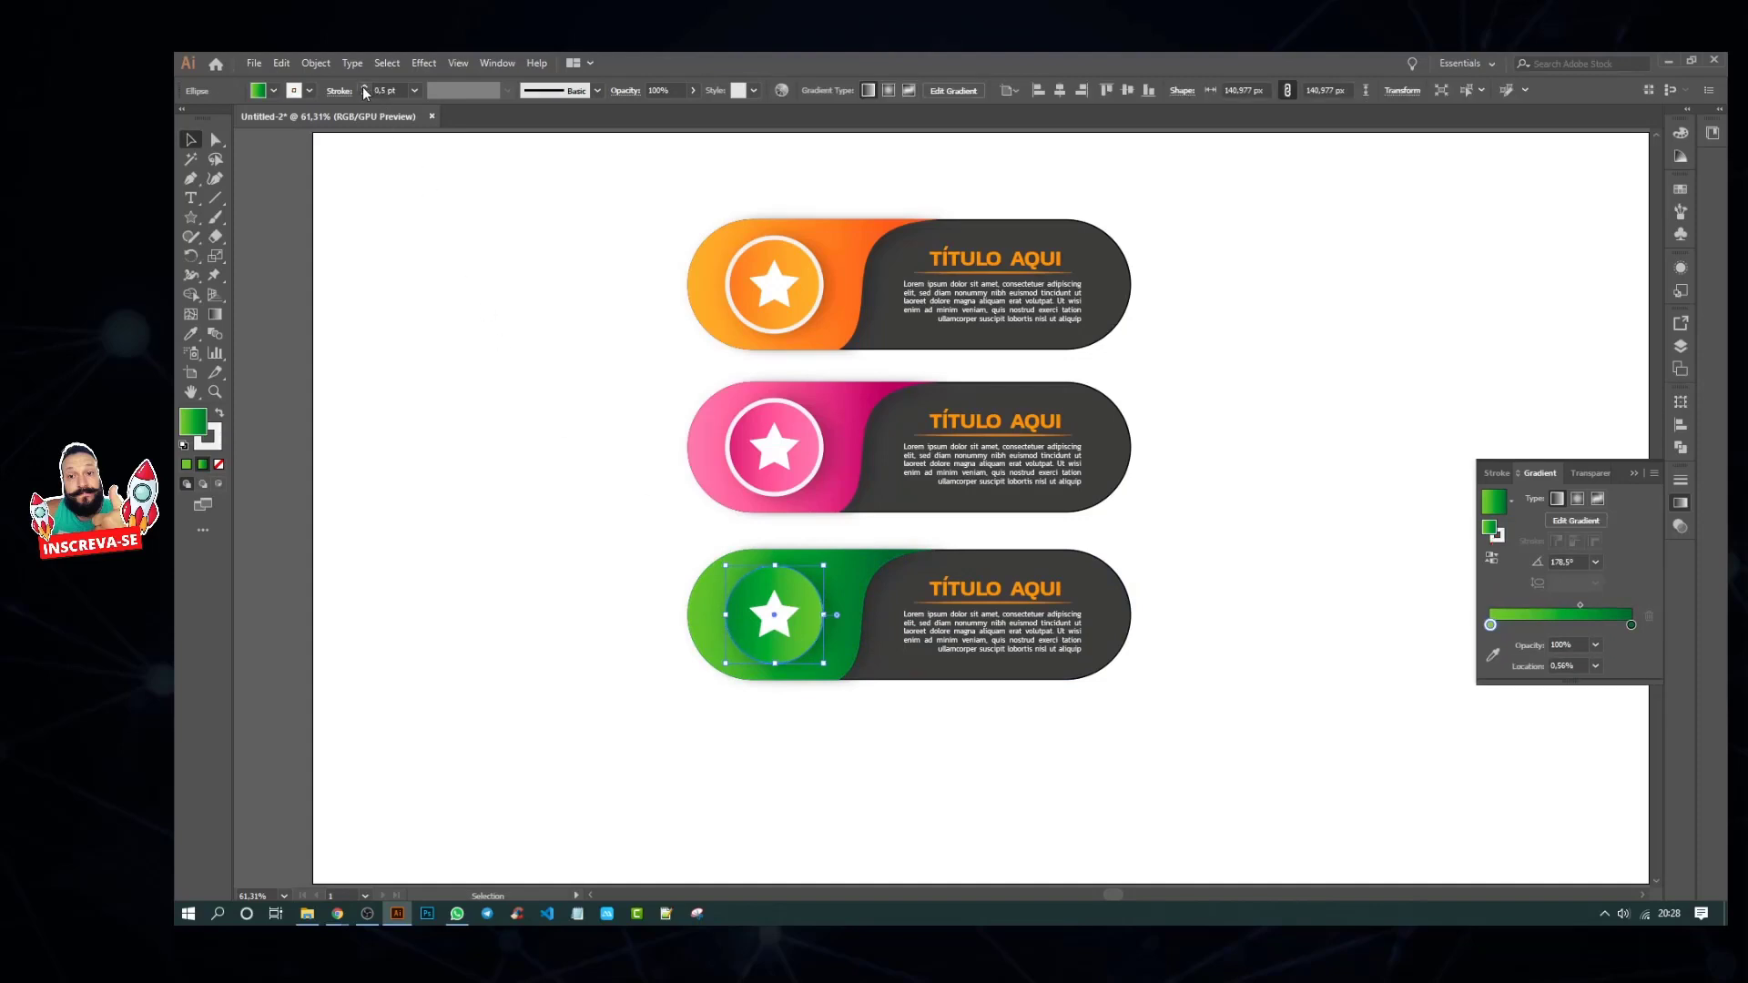
left_click(364, 88)
left_click(364, 88)
left_click(364, 88)
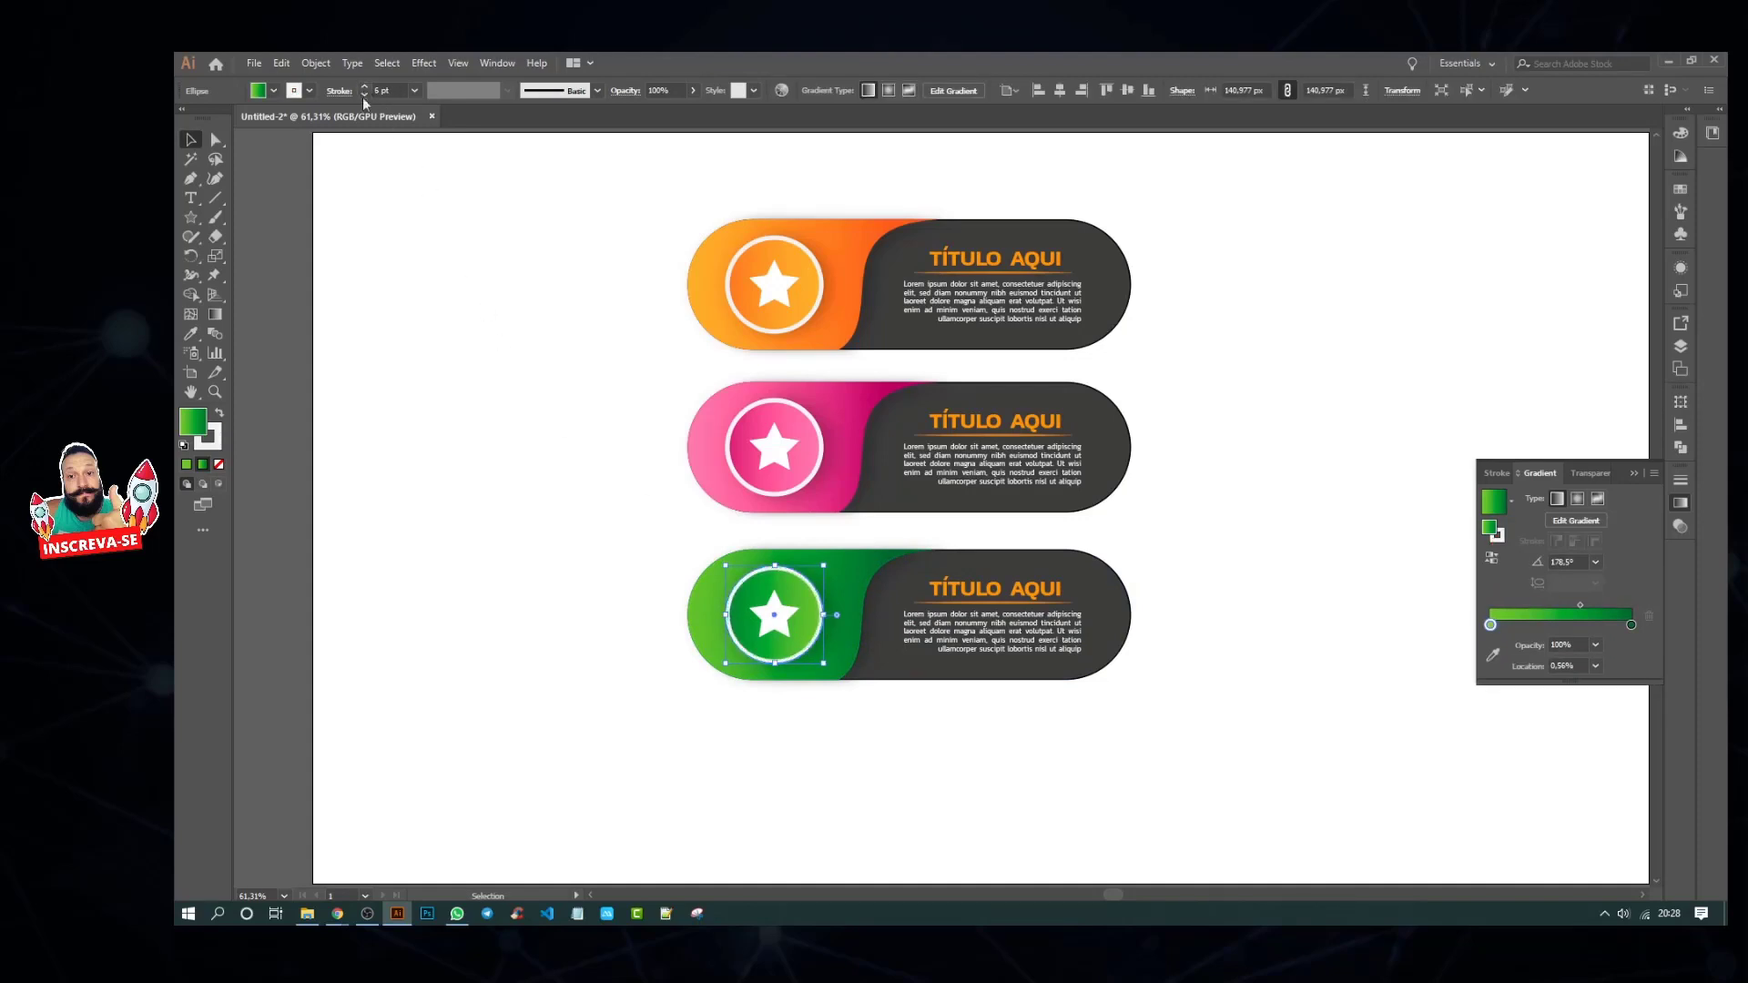
left_click(508, 487)
Step: Marquee-select the three banners and scale them down proportionally
left_click_drag(533, 196, 1260, 792)
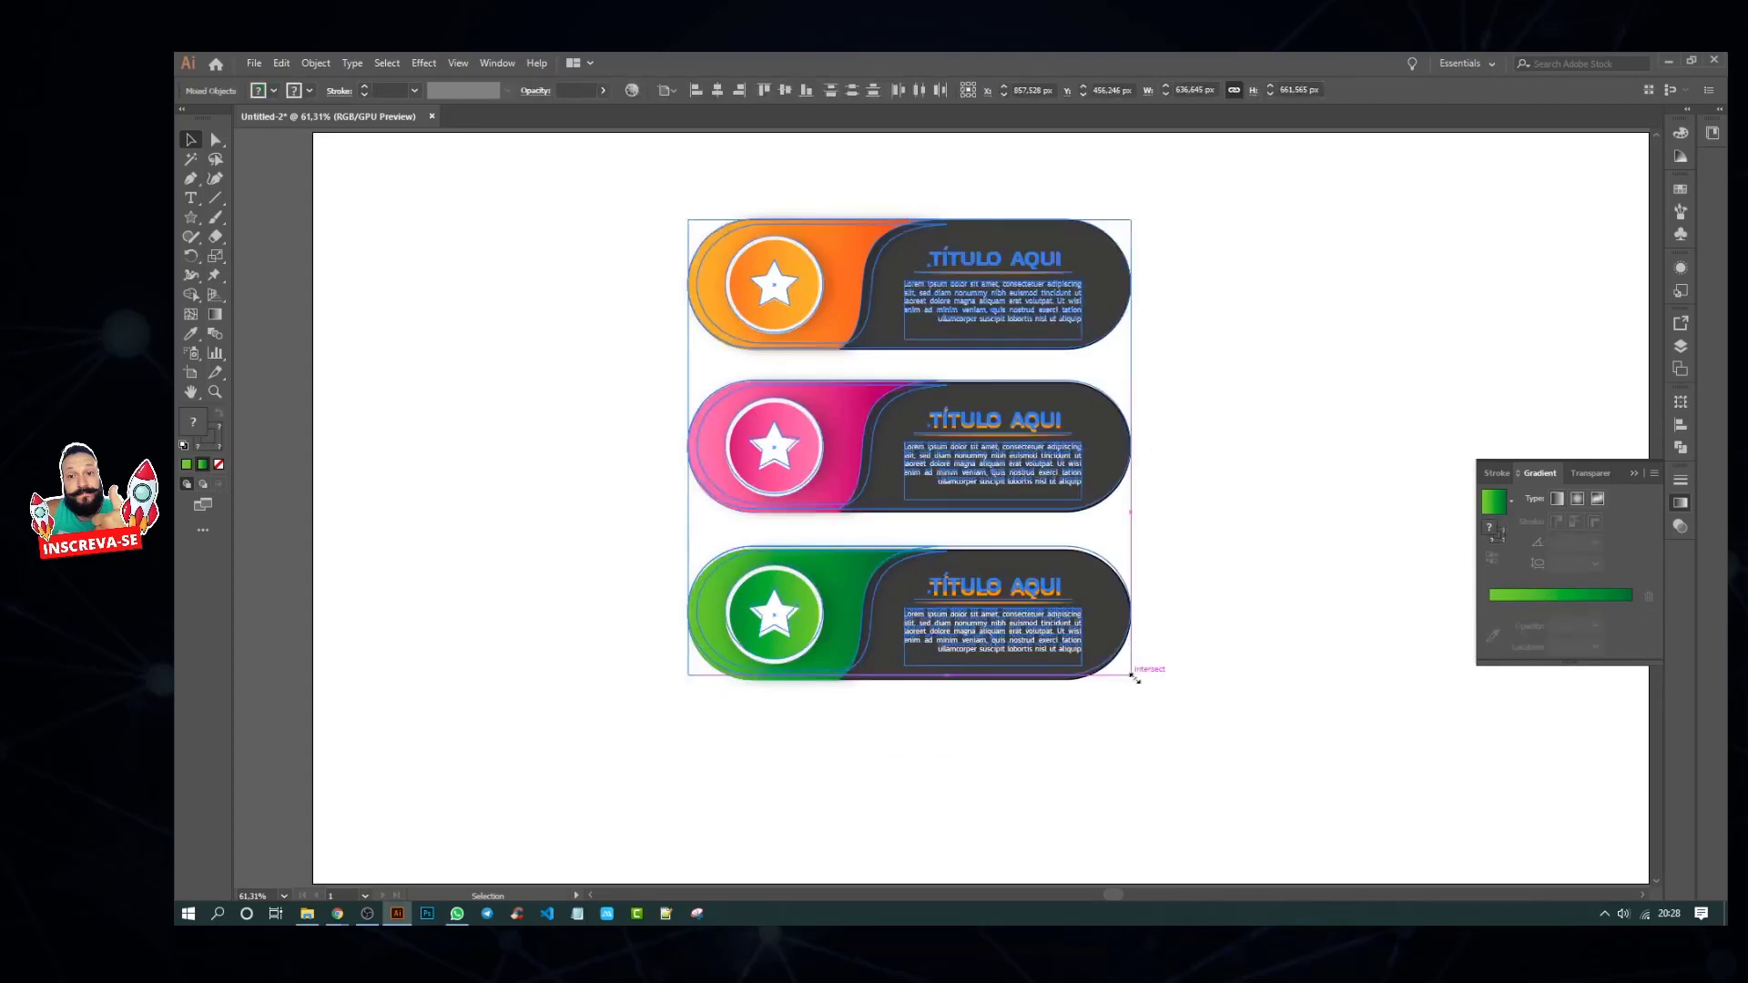
left_click_drag(1131, 679, 993, 537)
left_click(983, 666)
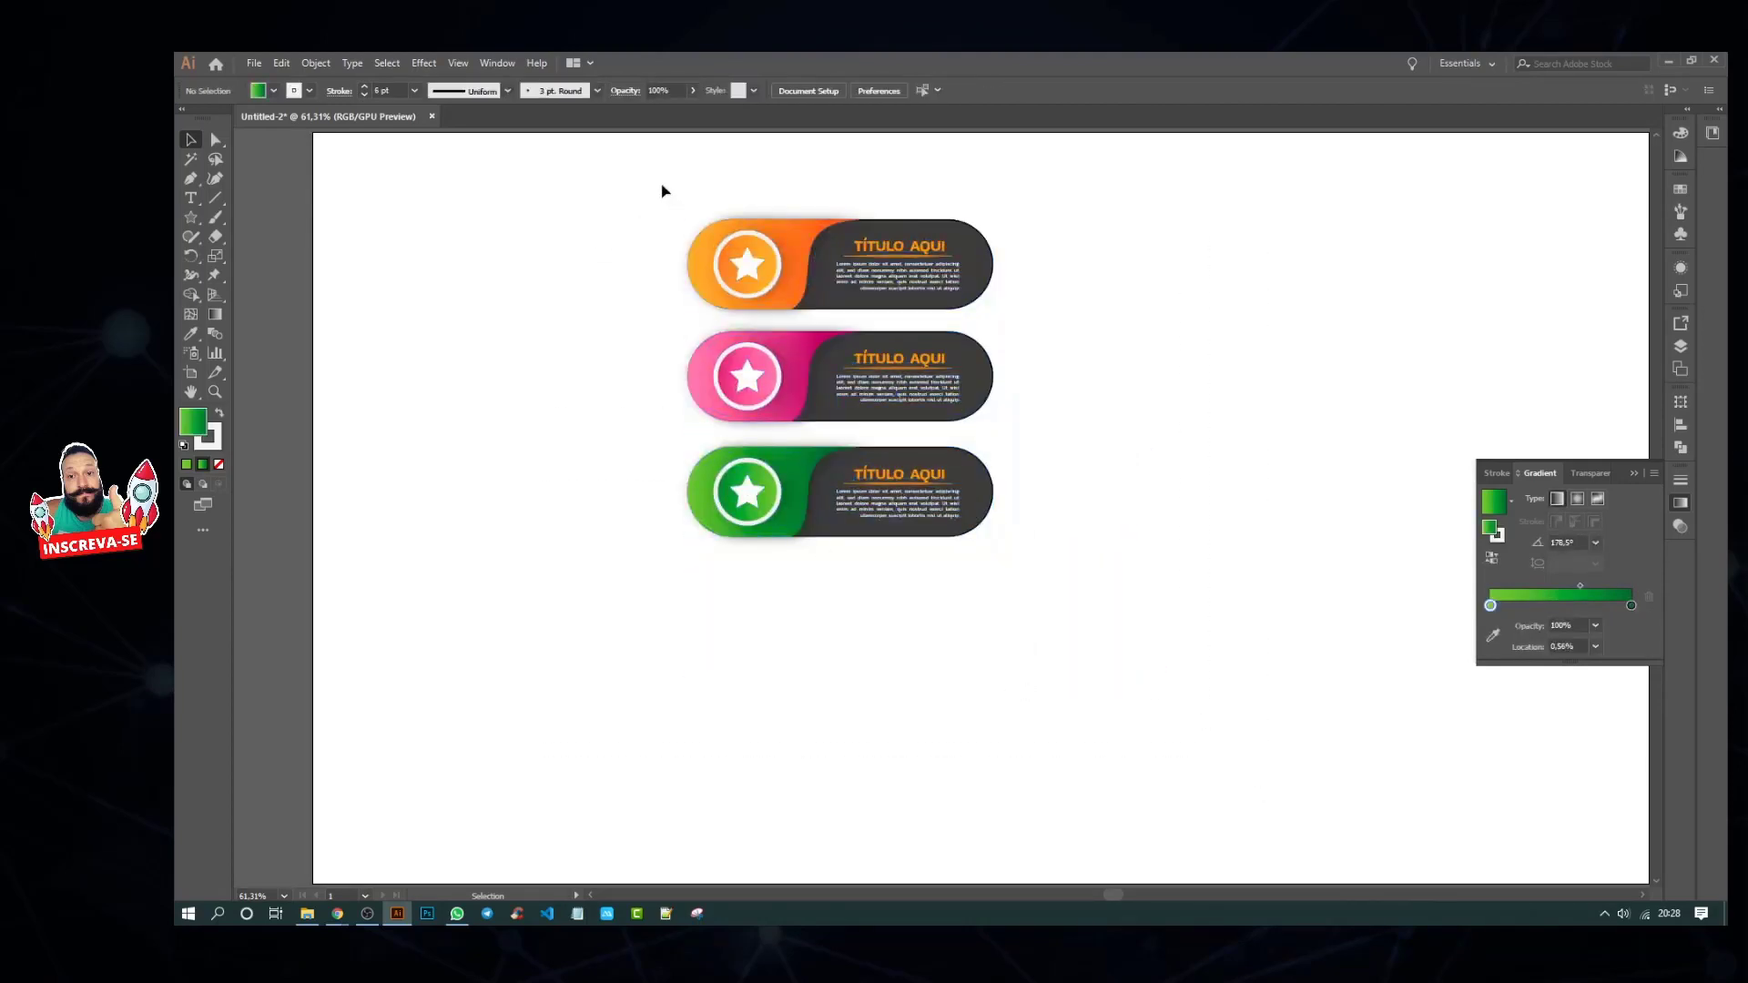
Step: Move the banner stack to the page's right side and Alt-drag a copy to the left
left_click_drag(661, 185, 1084, 616)
left_click_drag(873, 286, 1199, 393)
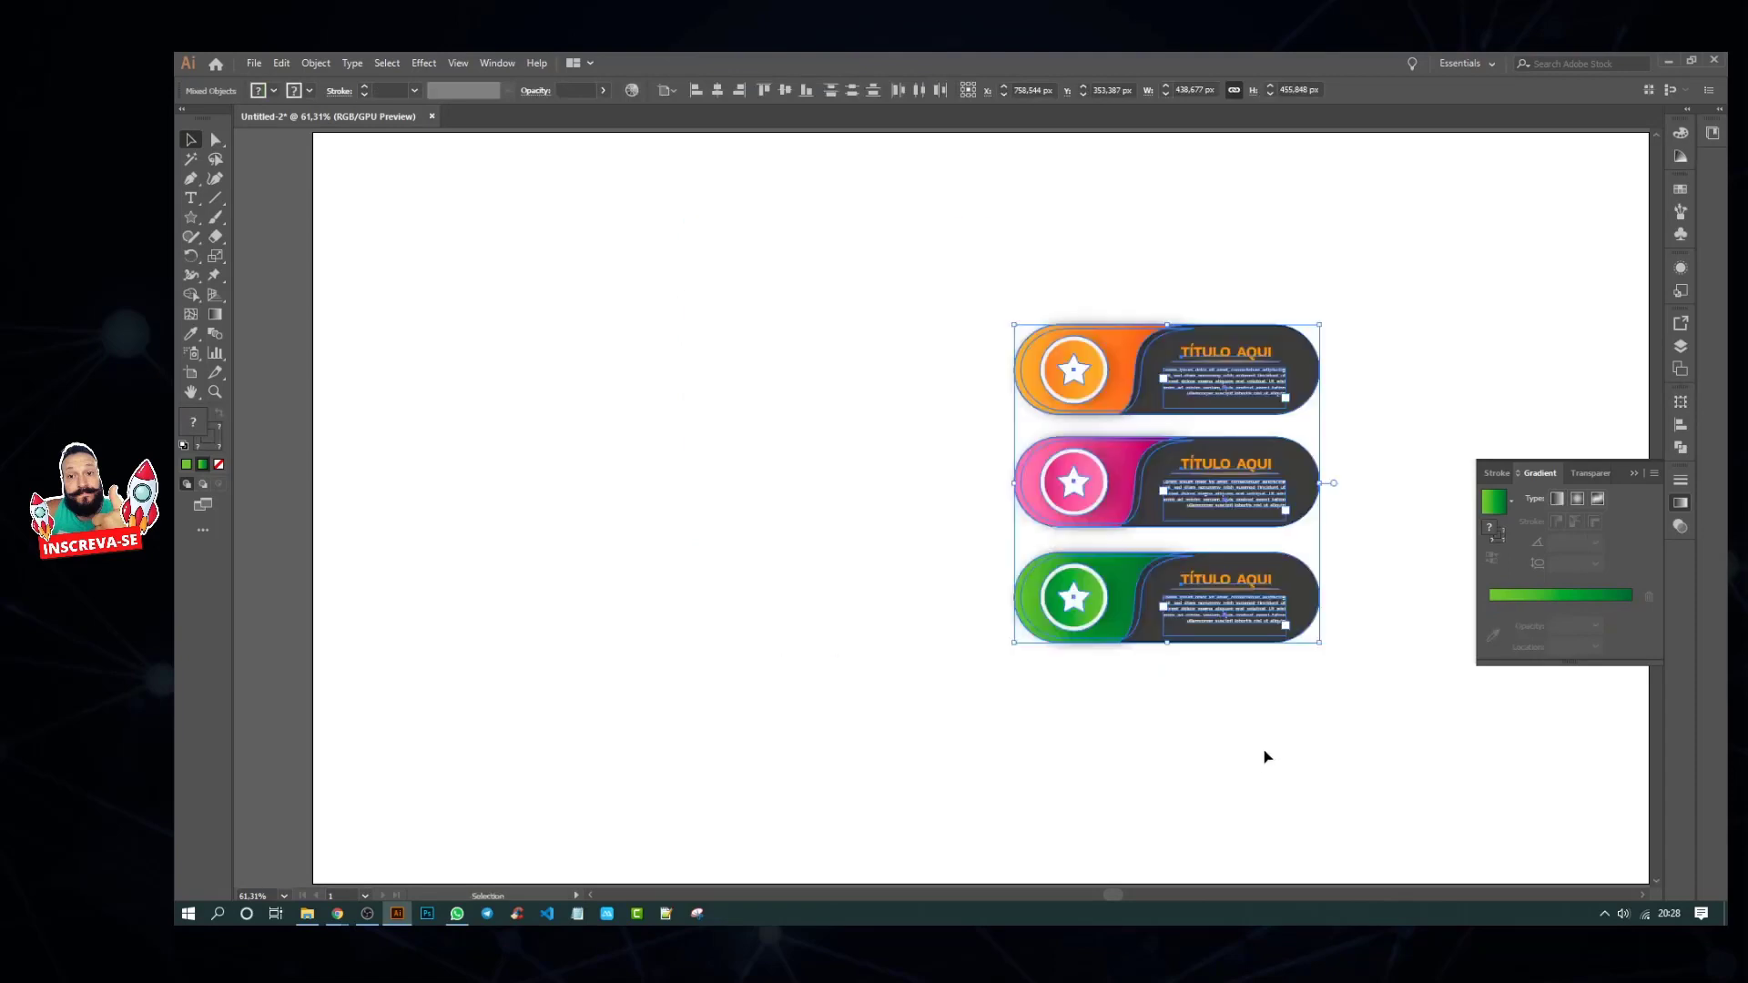
left_click_drag(975, 265, 1365, 733)
left_click_drag(1226, 368, 845, 367)
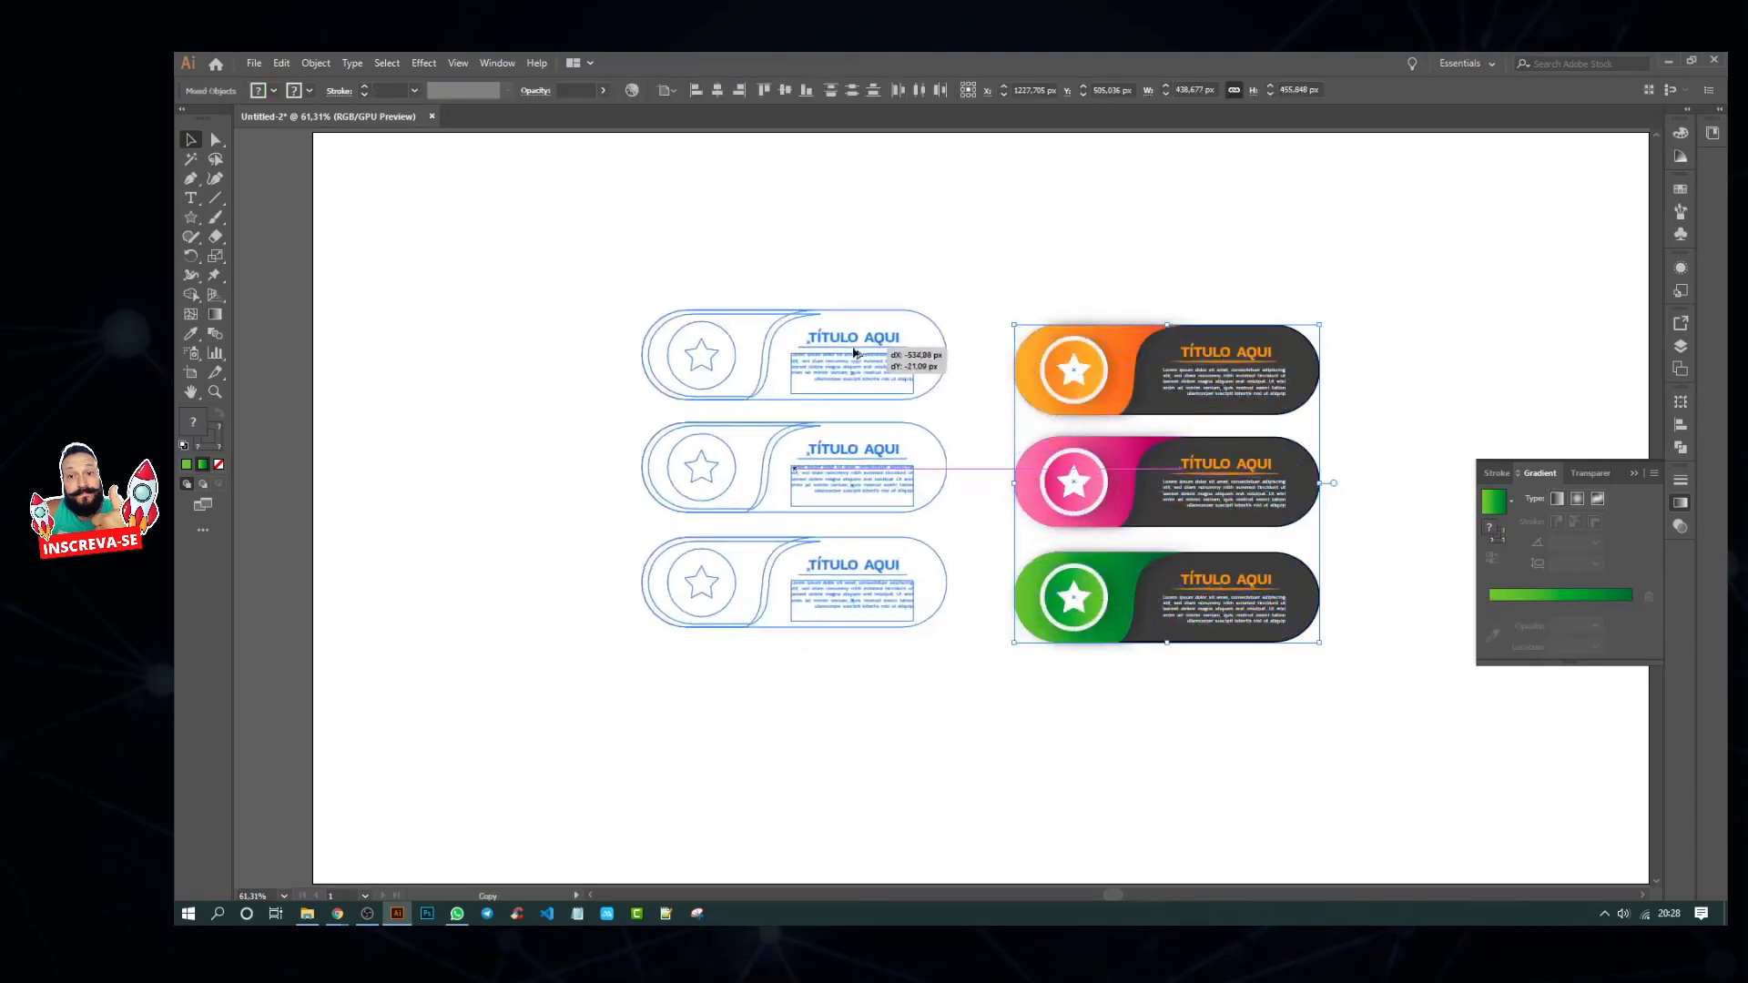
left_click(961, 753)
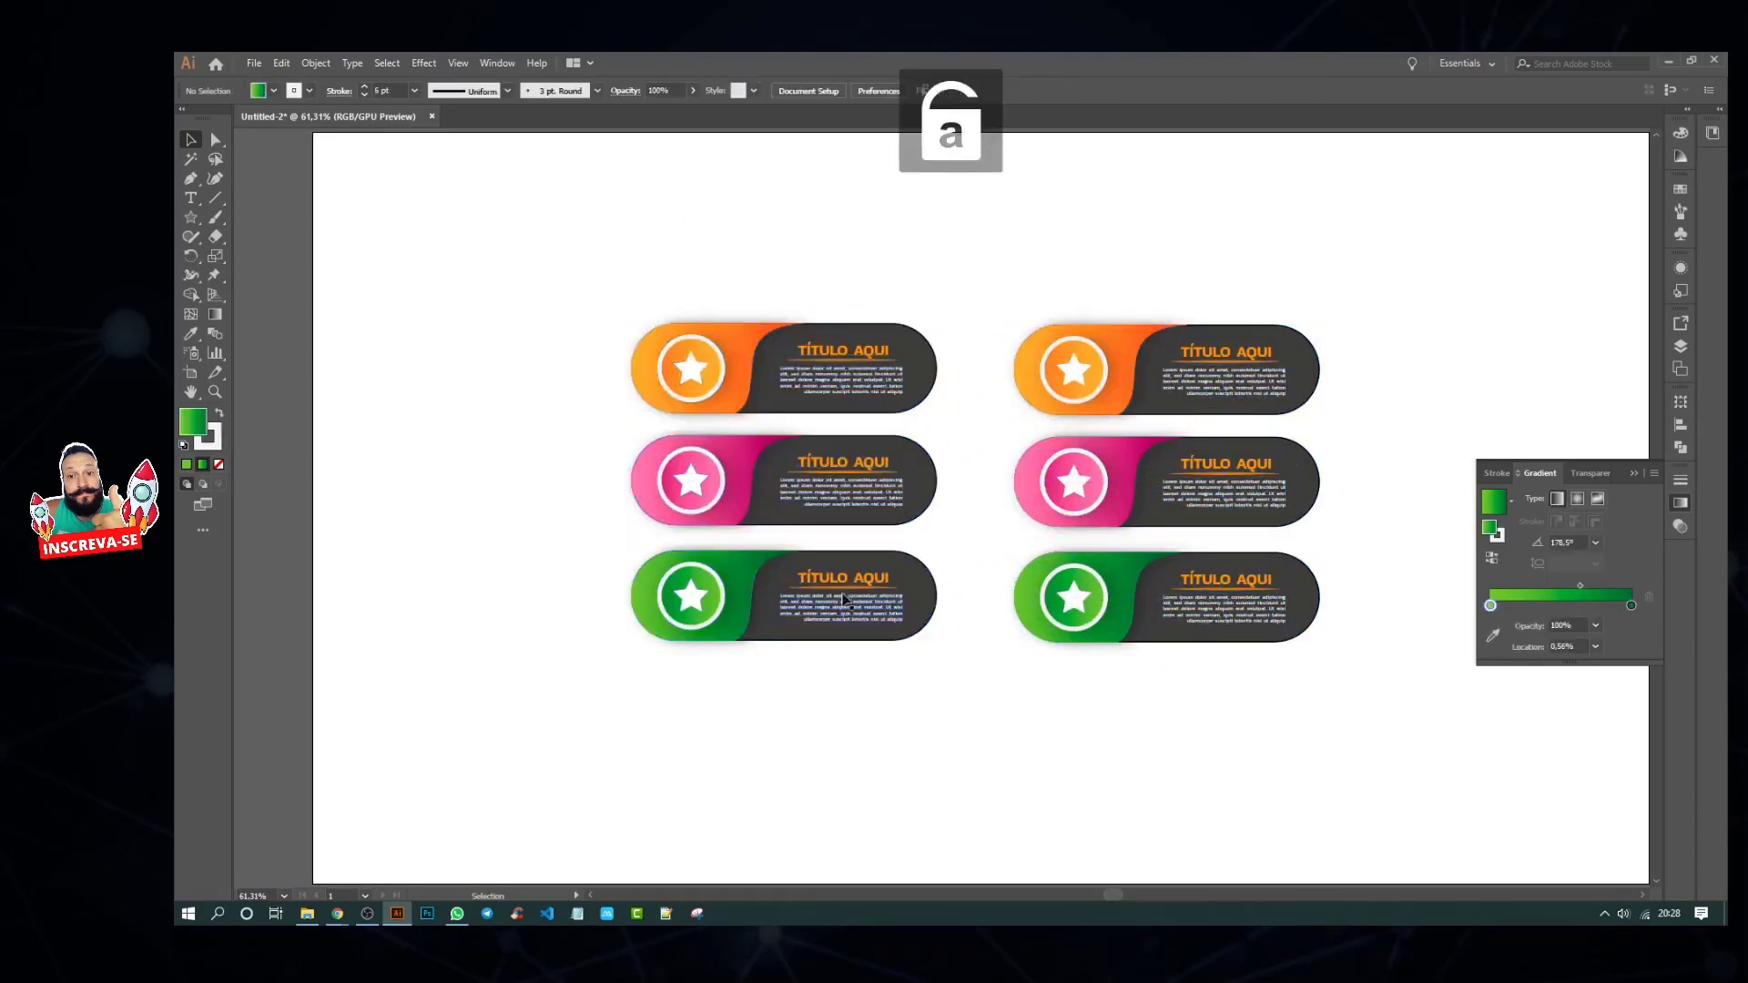
Step: Set the stroke to None on the orange, pink and green left-column star circles
left_click(673, 396)
left_click(209, 438)
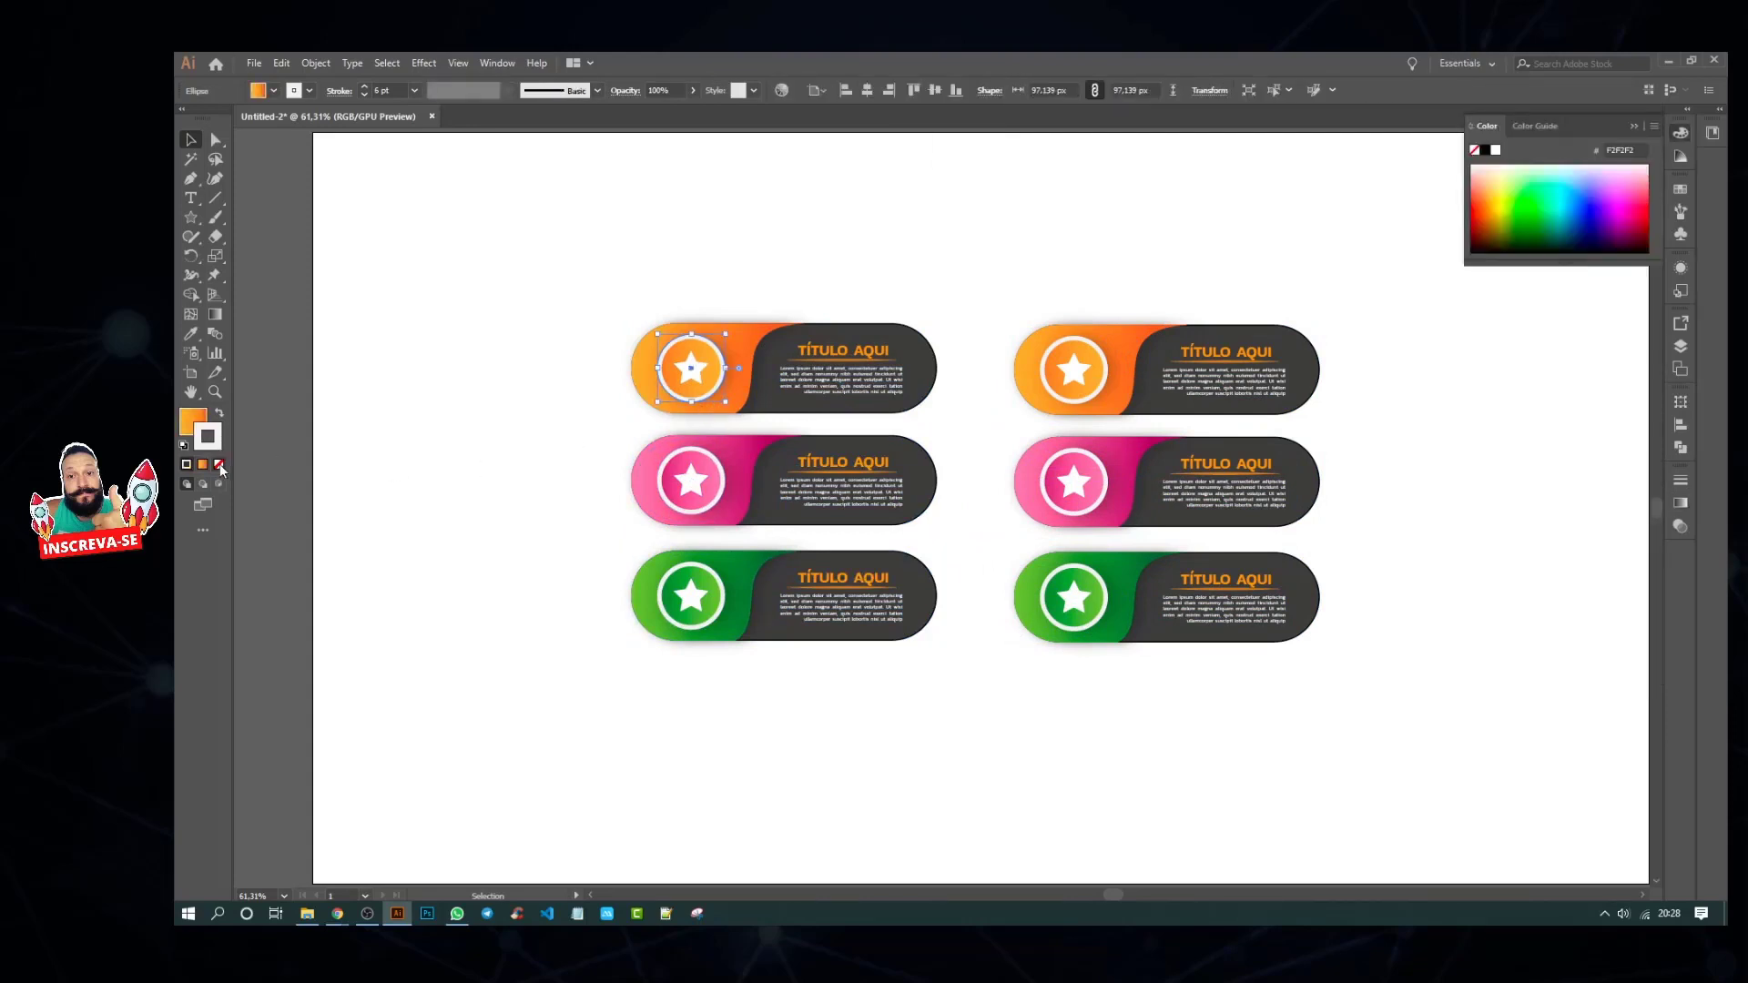
left_click(672, 506)
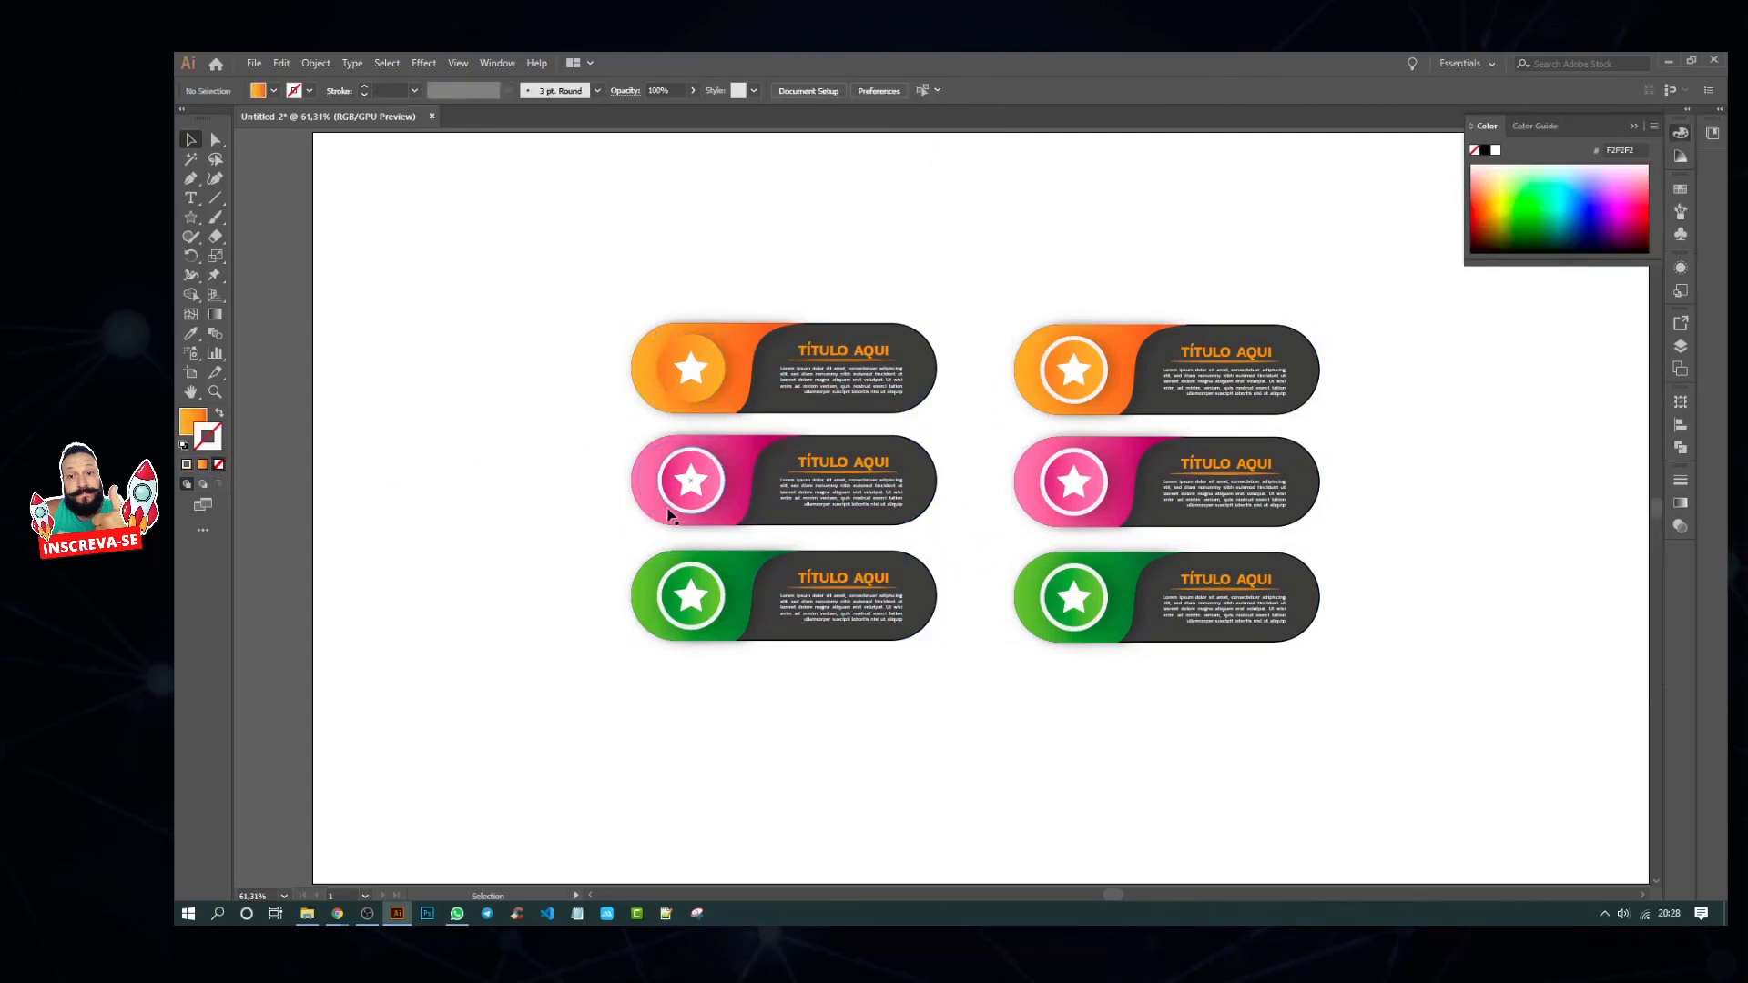
left_click(219, 464)
left_click(664, 611)
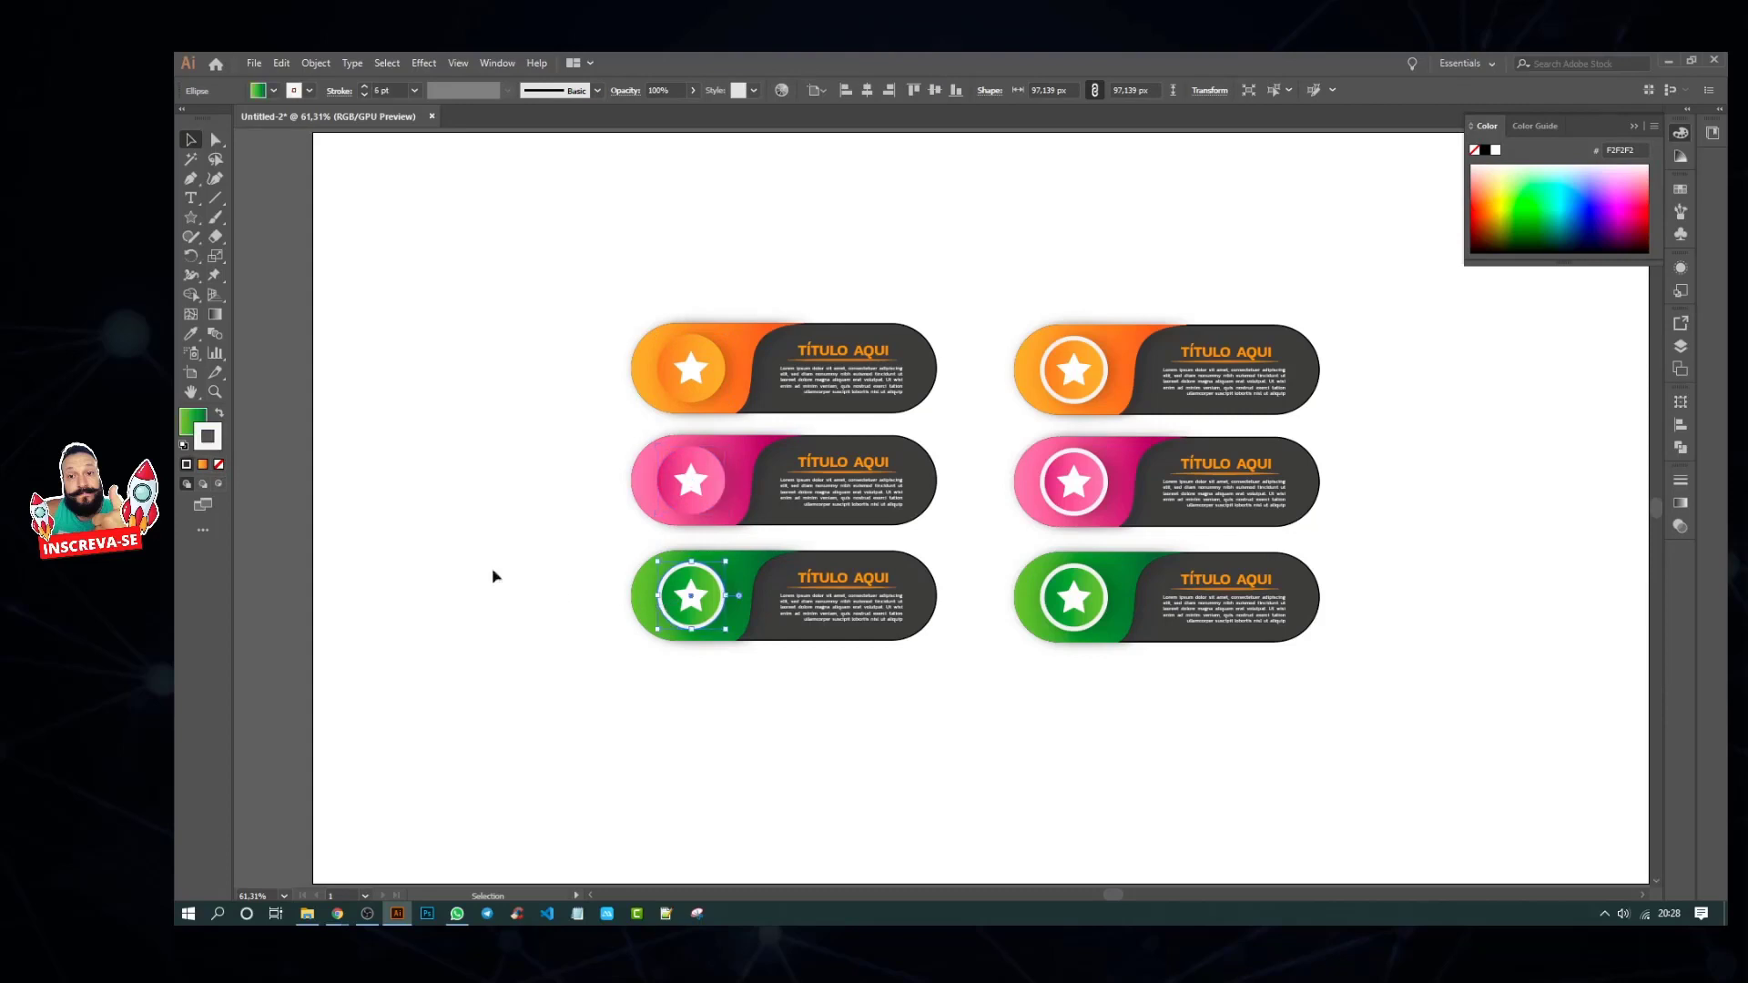
left_click(218, 466)
left_click(489, 689)
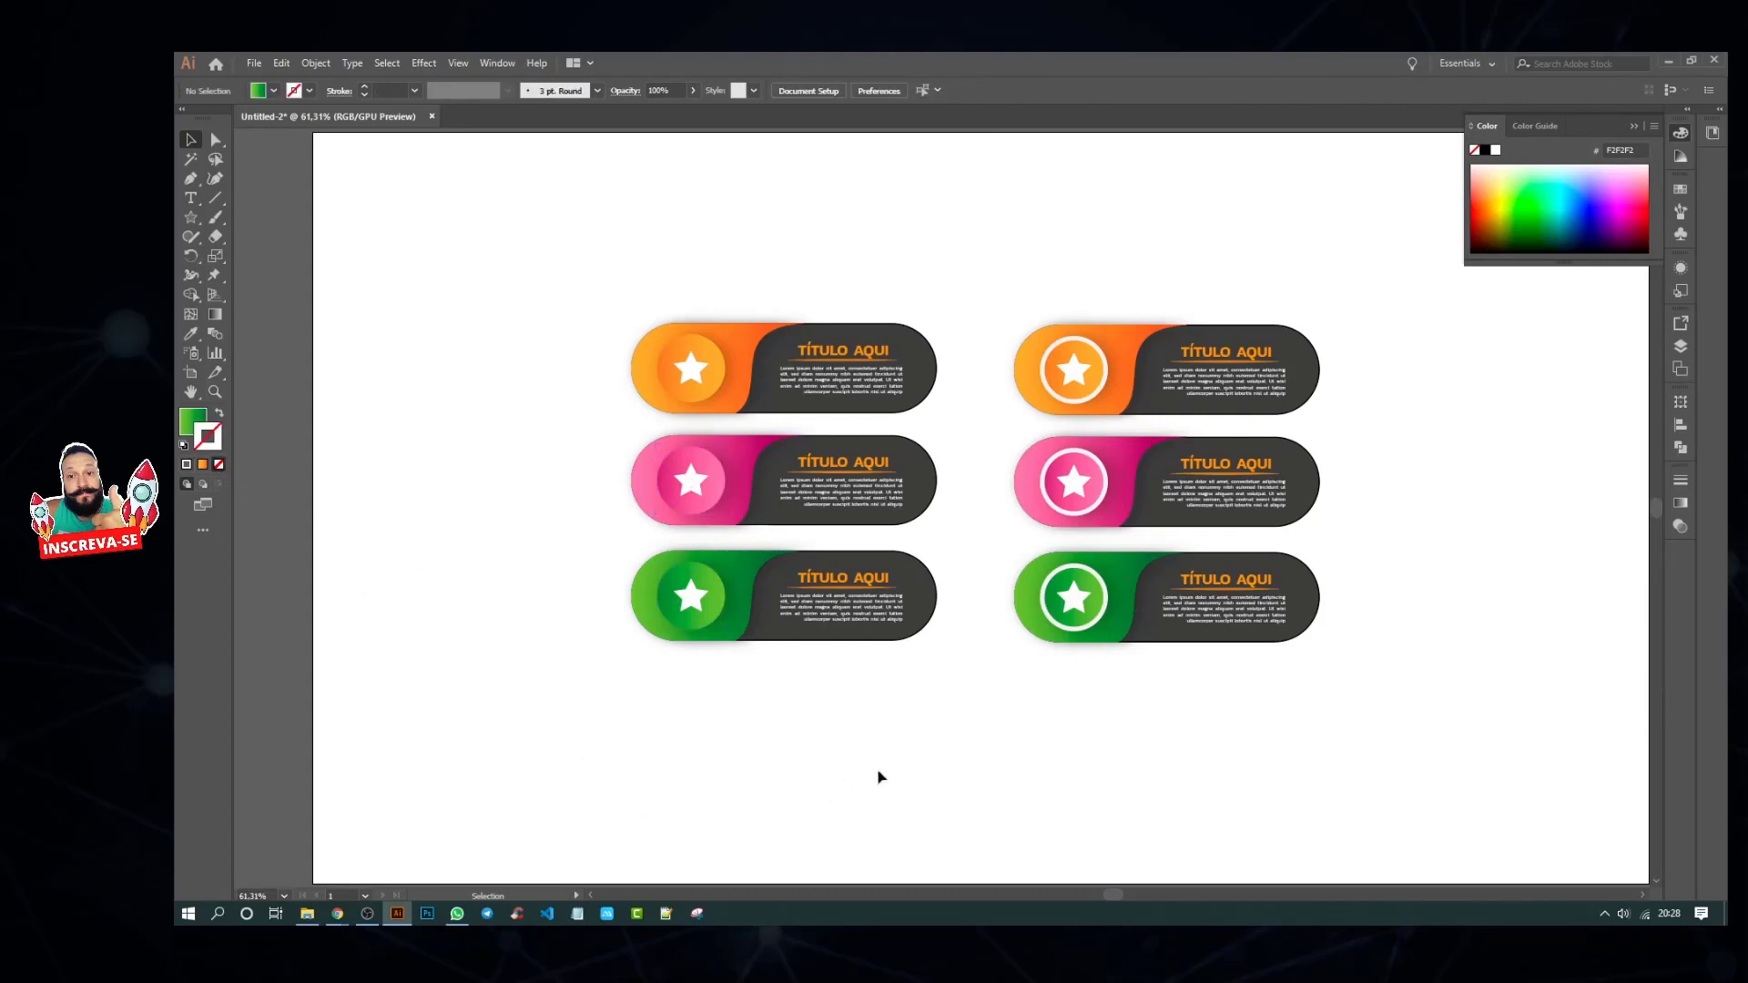
Step: Duplicate the top-left dark pill below the banners and give it a Gaussian Blur of about 67
left_click(929, 398)
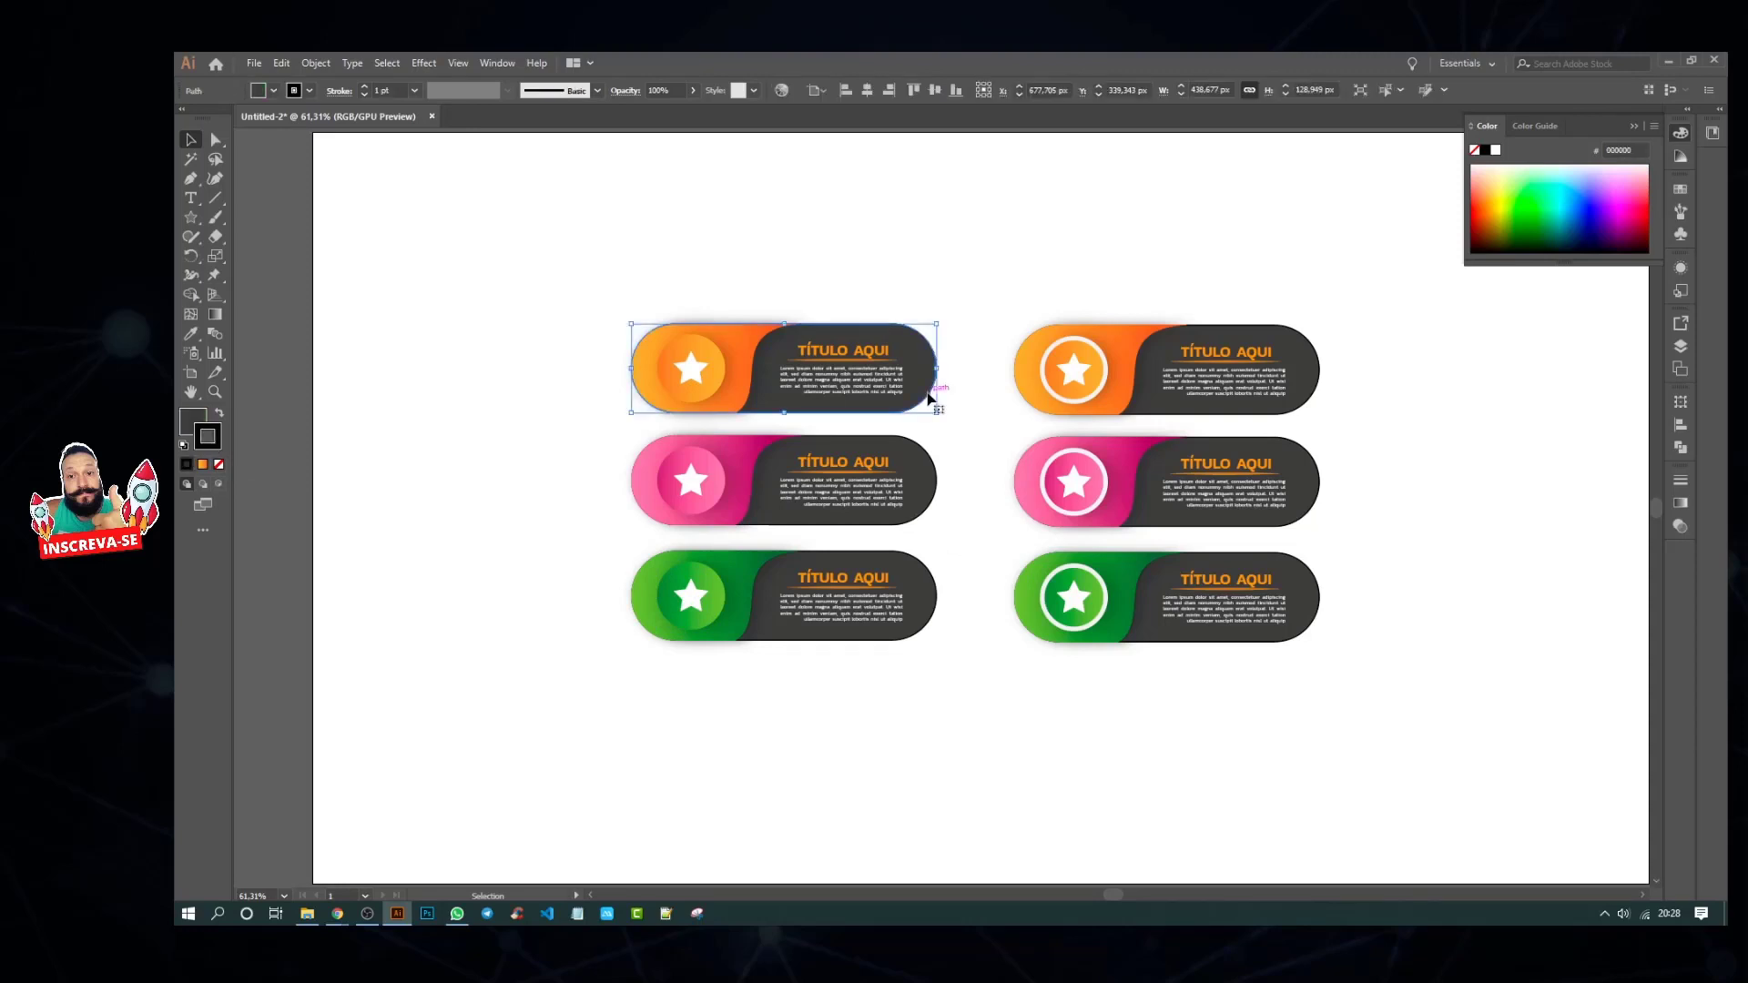
left_click_drag(929, 398, 742, 751)
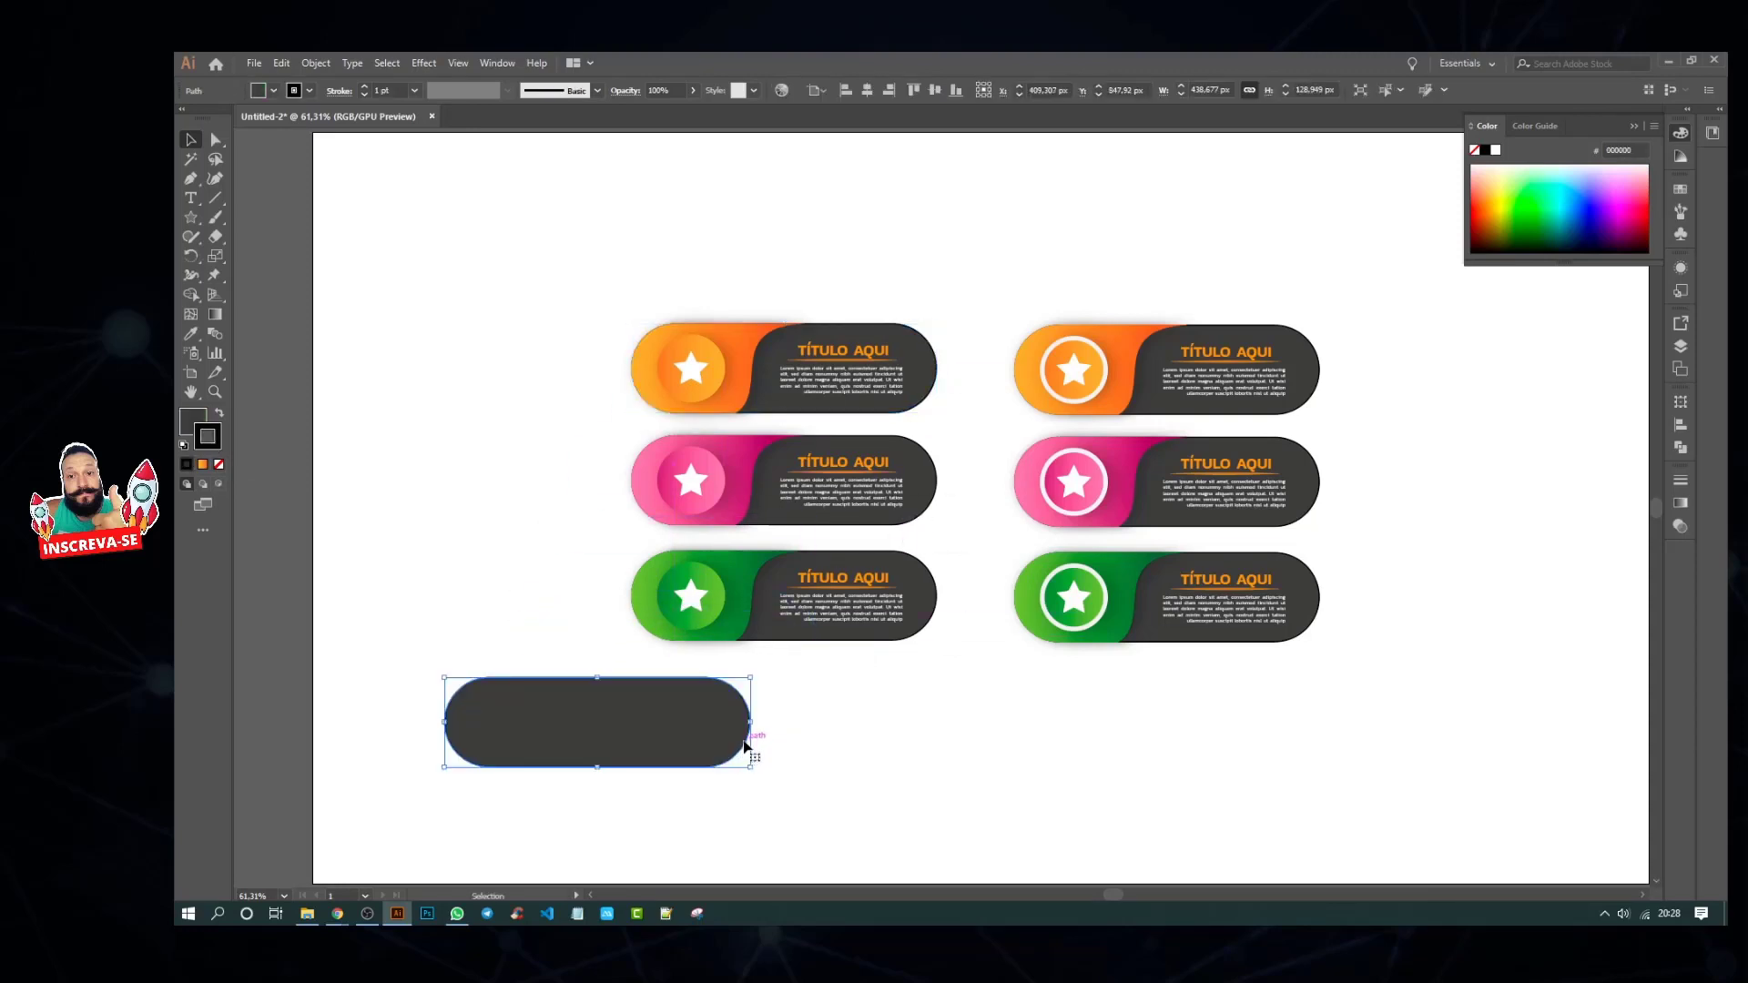
left_click(318, 64)
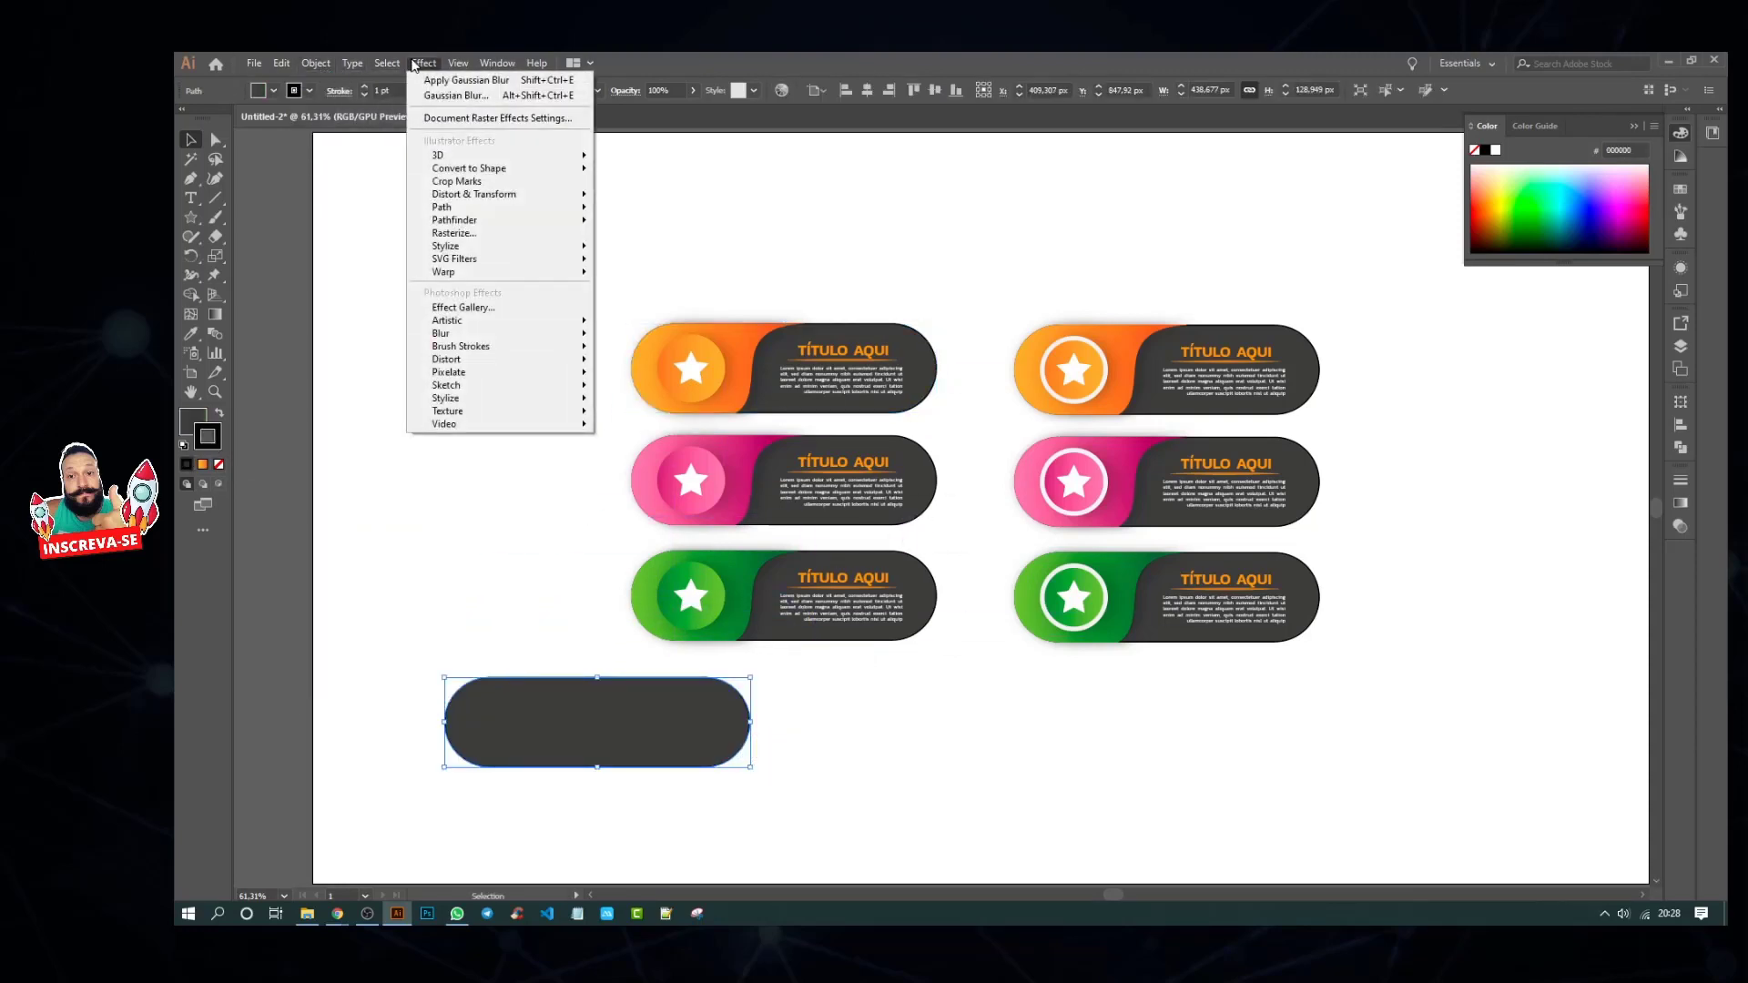
mouse_move(440, 333)
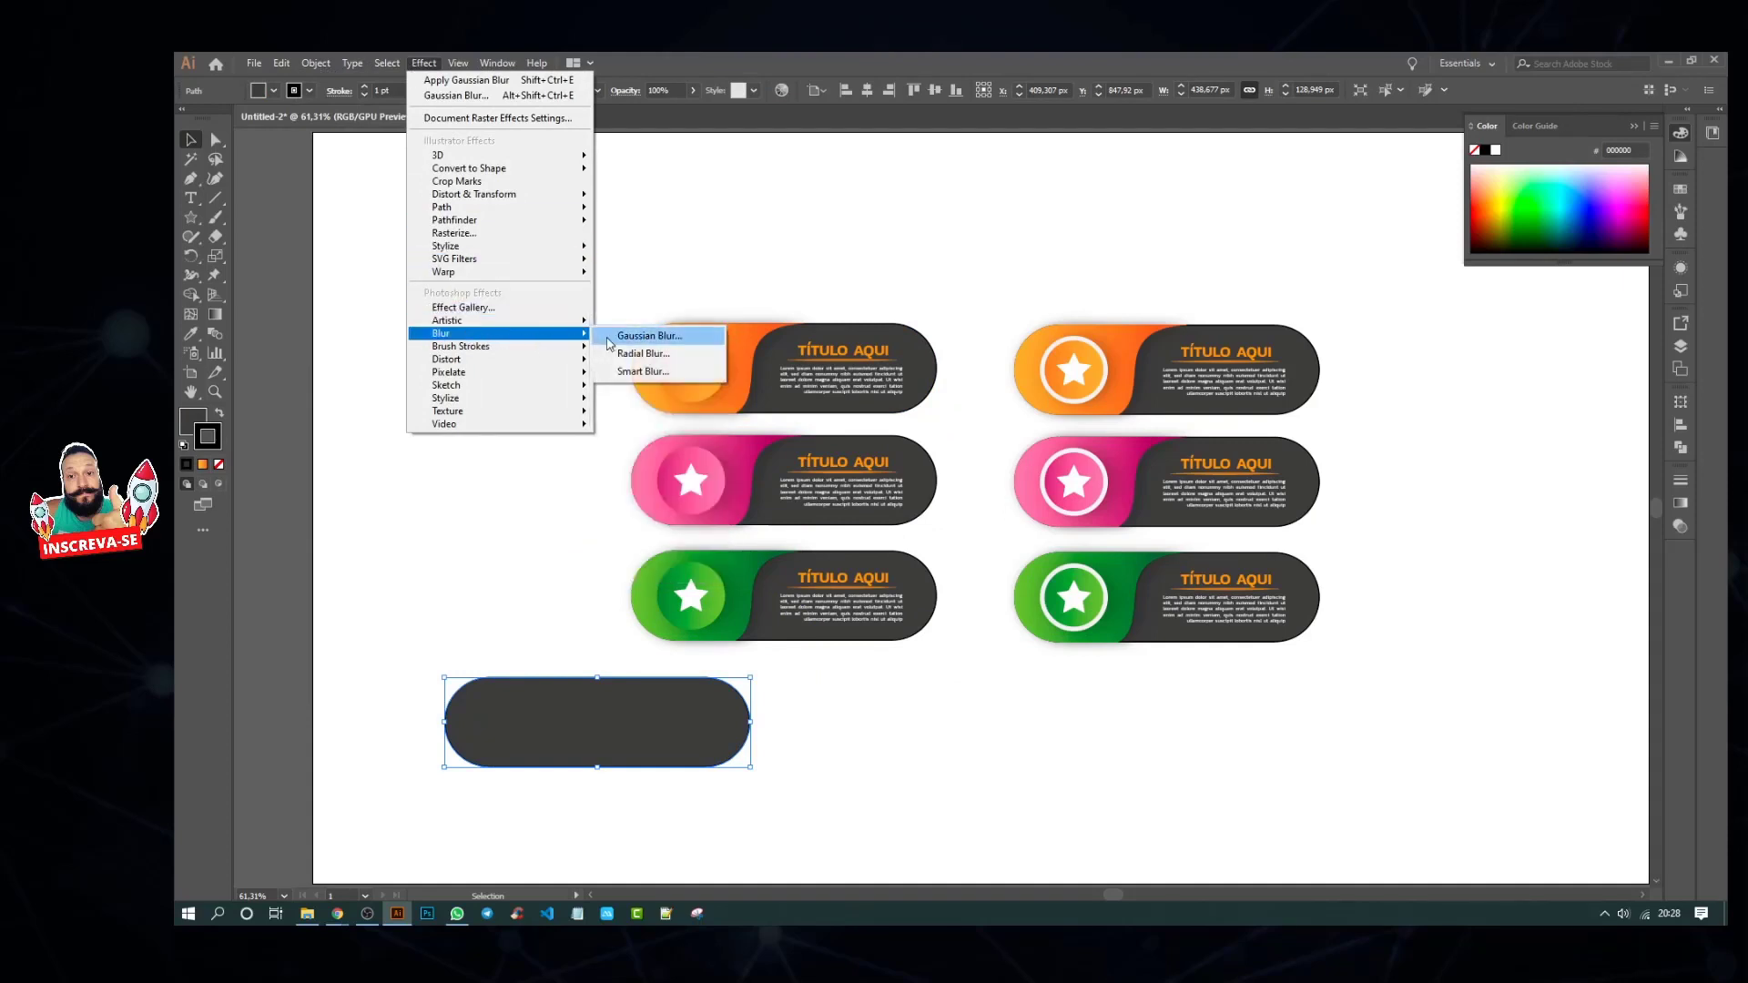
left_click(628, 337)
left_click(582, 400)
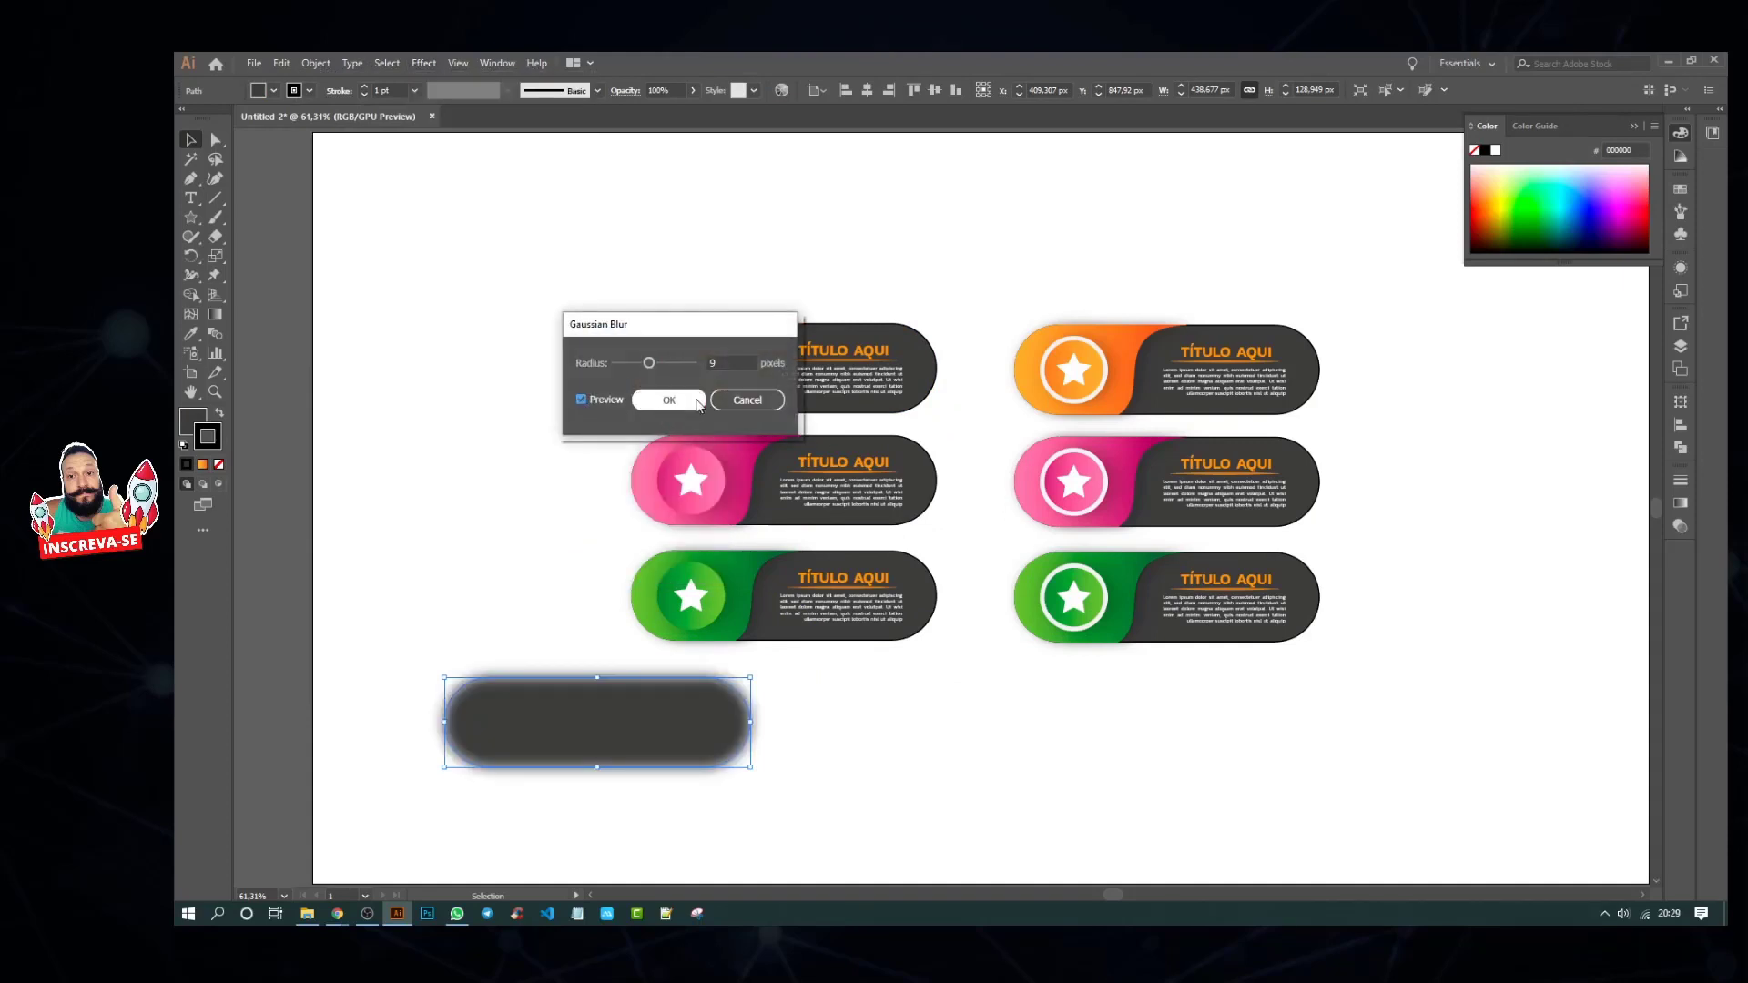
mouse_move(649, 363)
left_mouse_down()
mouse_move(675, 363)
mouse_move(635, 364)
left_mouse_up()
left_click(669, 400)
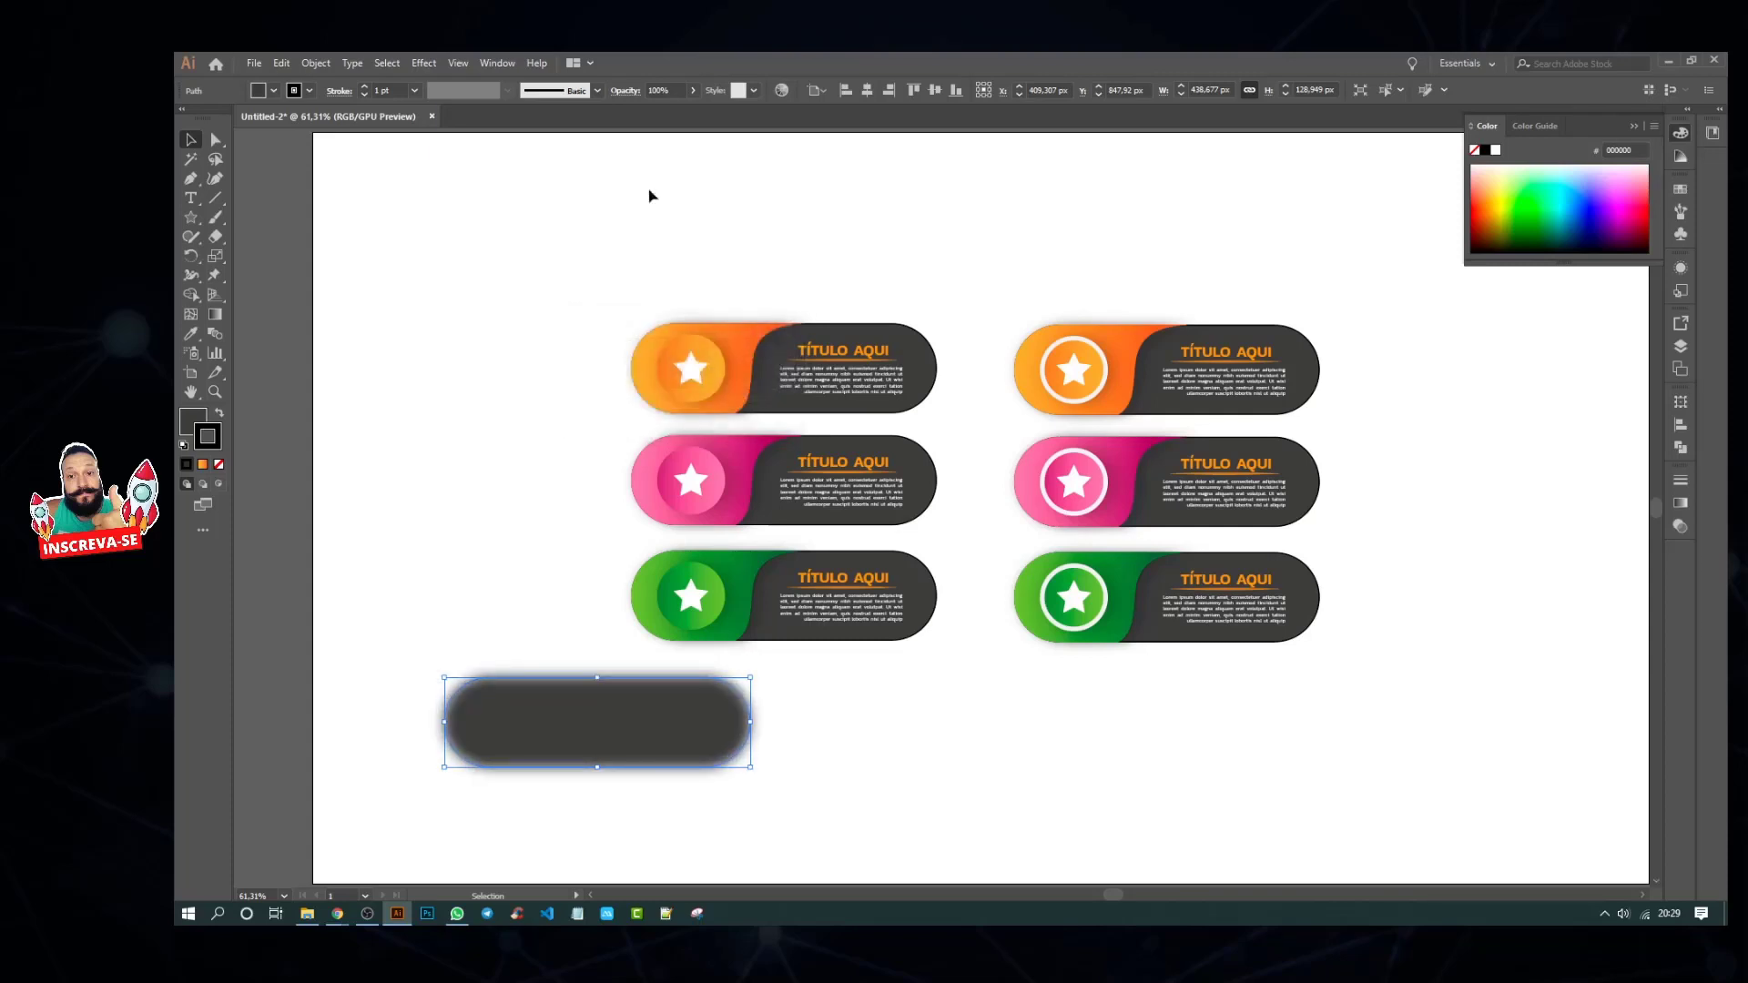
Step: Lower the blurred pill's opacity to 57% and move it onto the top-left banner
left_click(693, 91)
left_click_drag(690, 110, 665, 110)
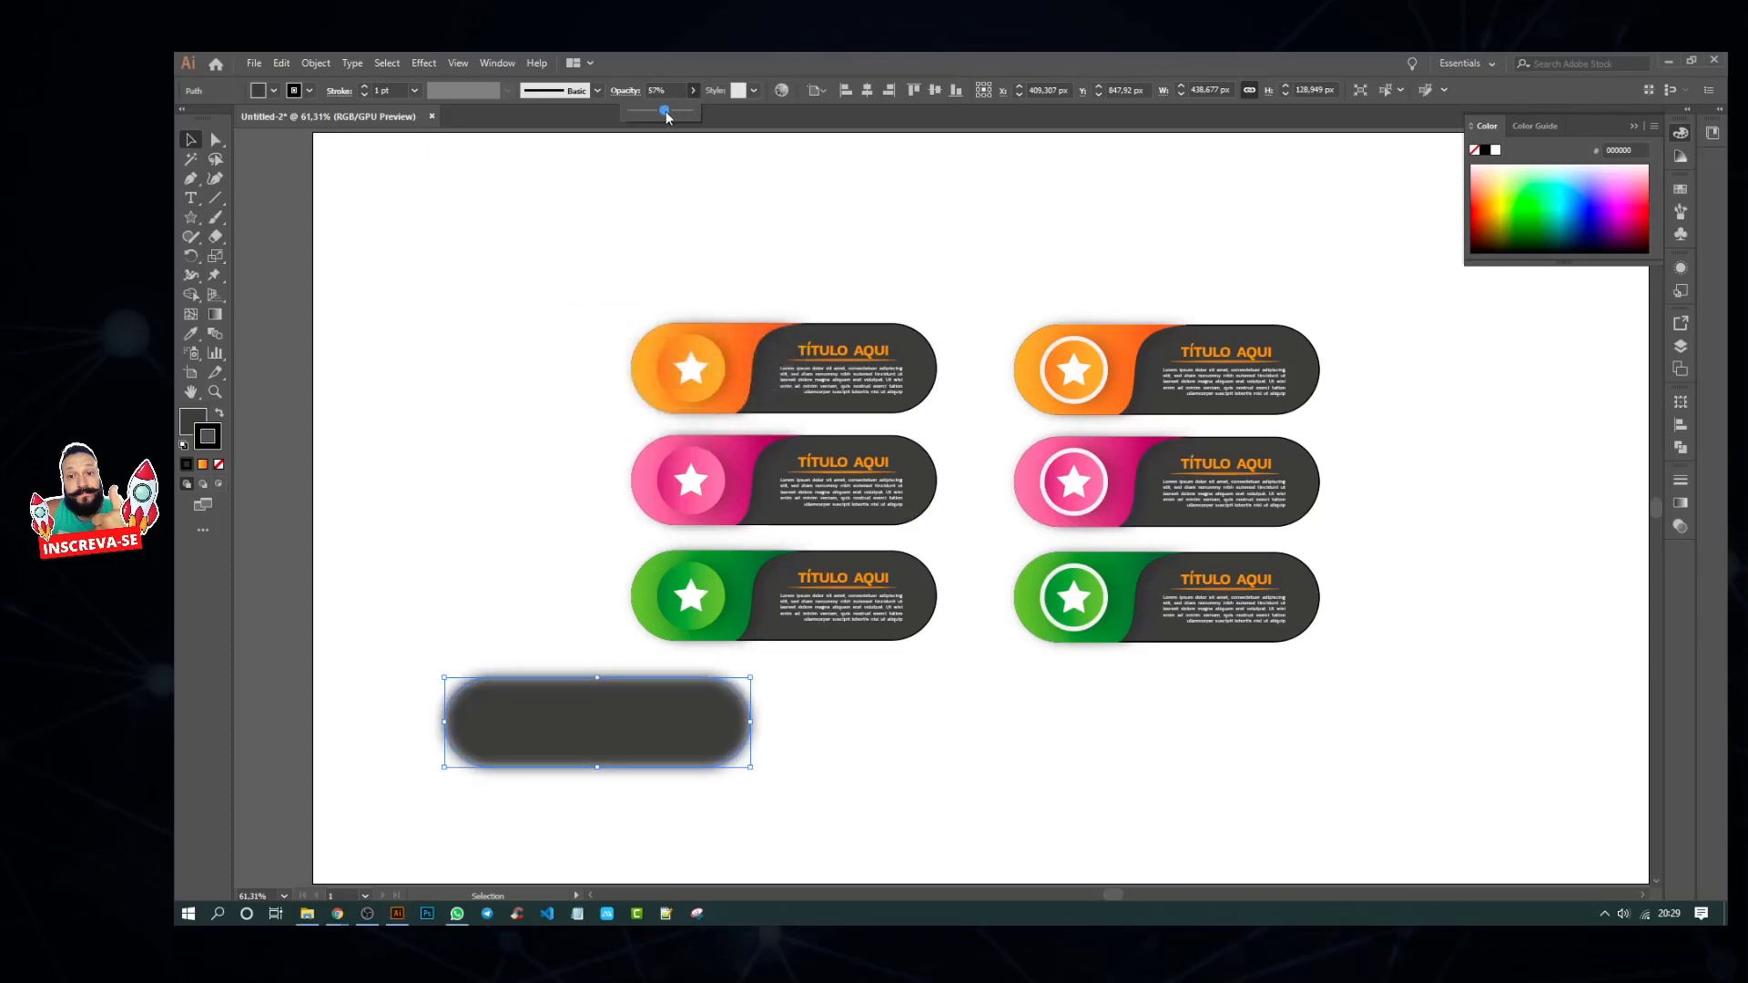
left_click_drag(563, 721, 759, 371)
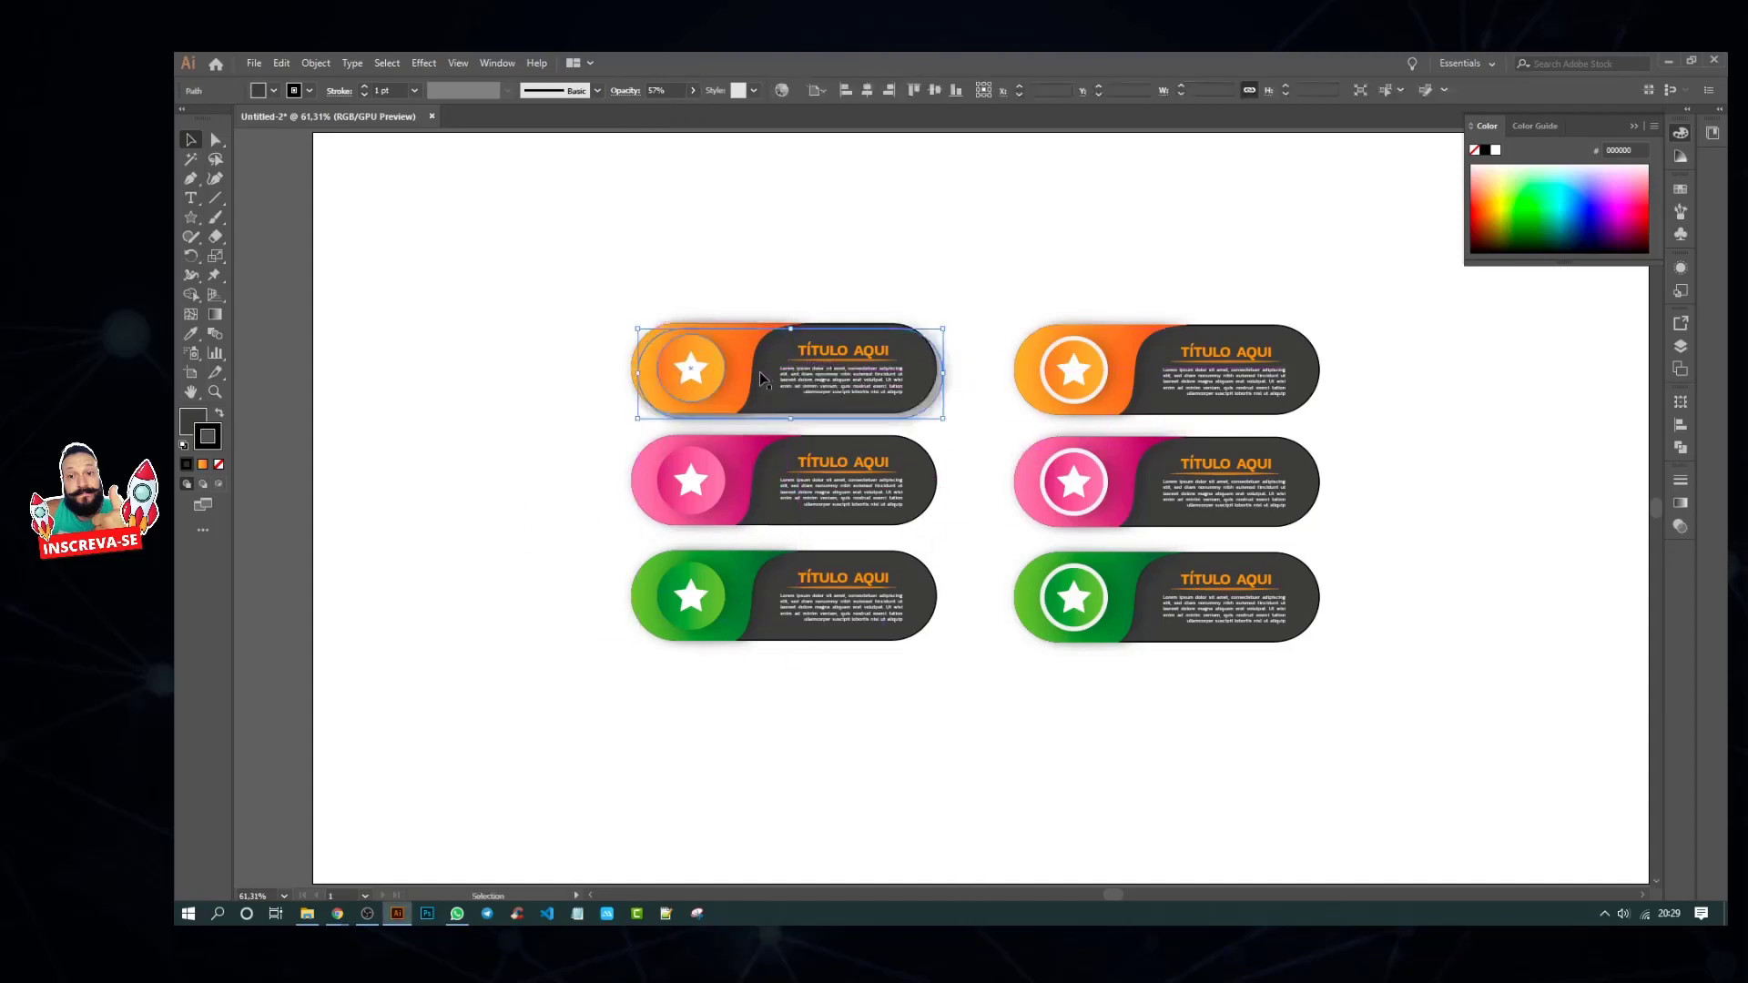
Step: Send the blurred shadow behind the top-left banner and copy it down onto the pink banner
right_click(915, 414)
mouse_move(1006, 663)
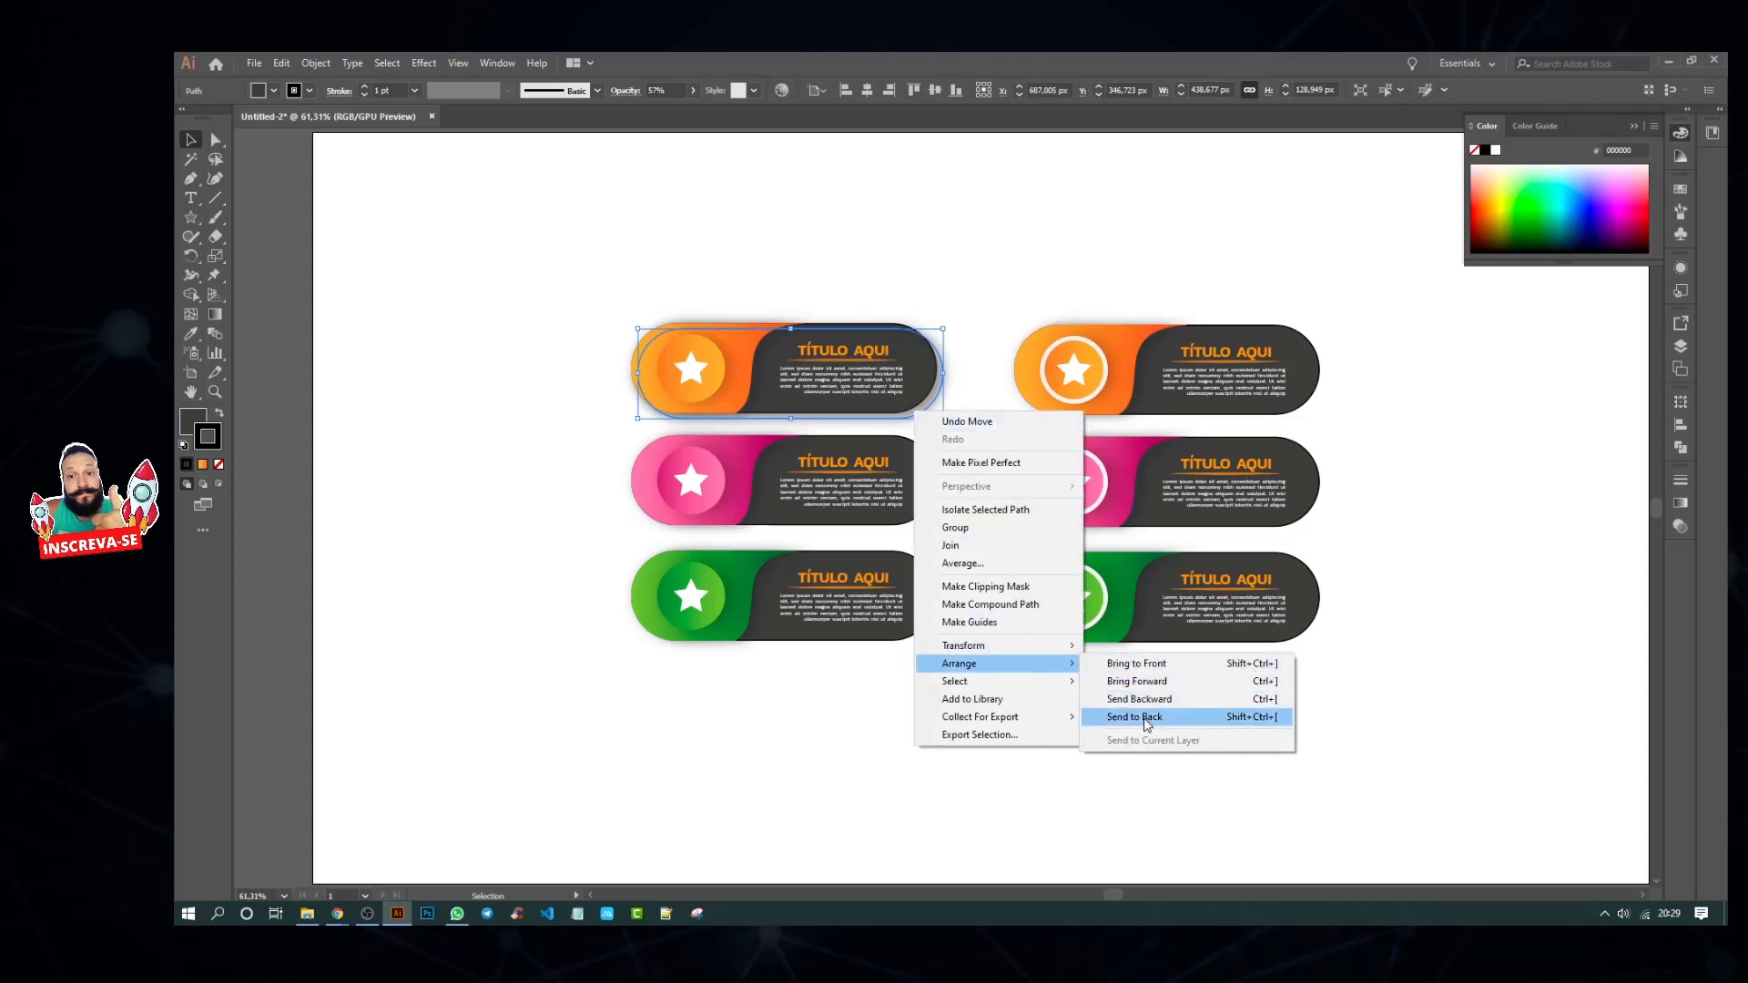
left_click(1119, 716)
left_click(965, 422)
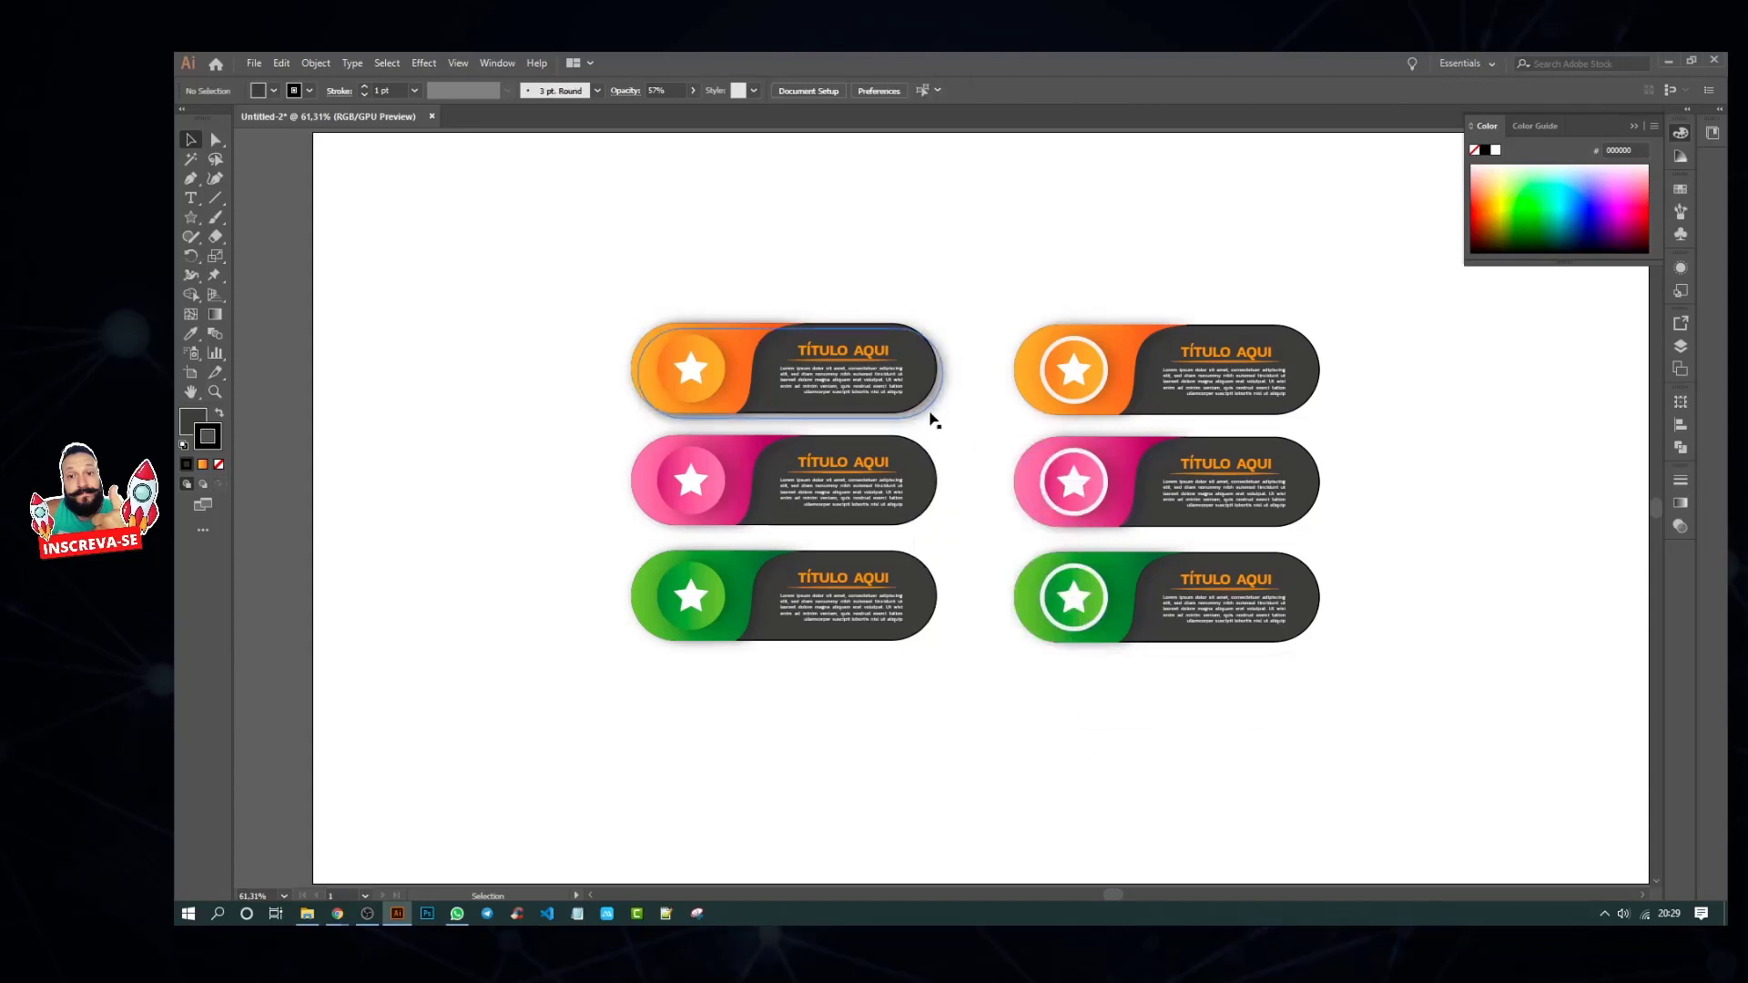
mouse_move(937, 419)
left_mouse_down()
mouse_move(932, 632)
mouse_move(1315, 637)
mouse_move(1316, 407)
left_mouse_up()
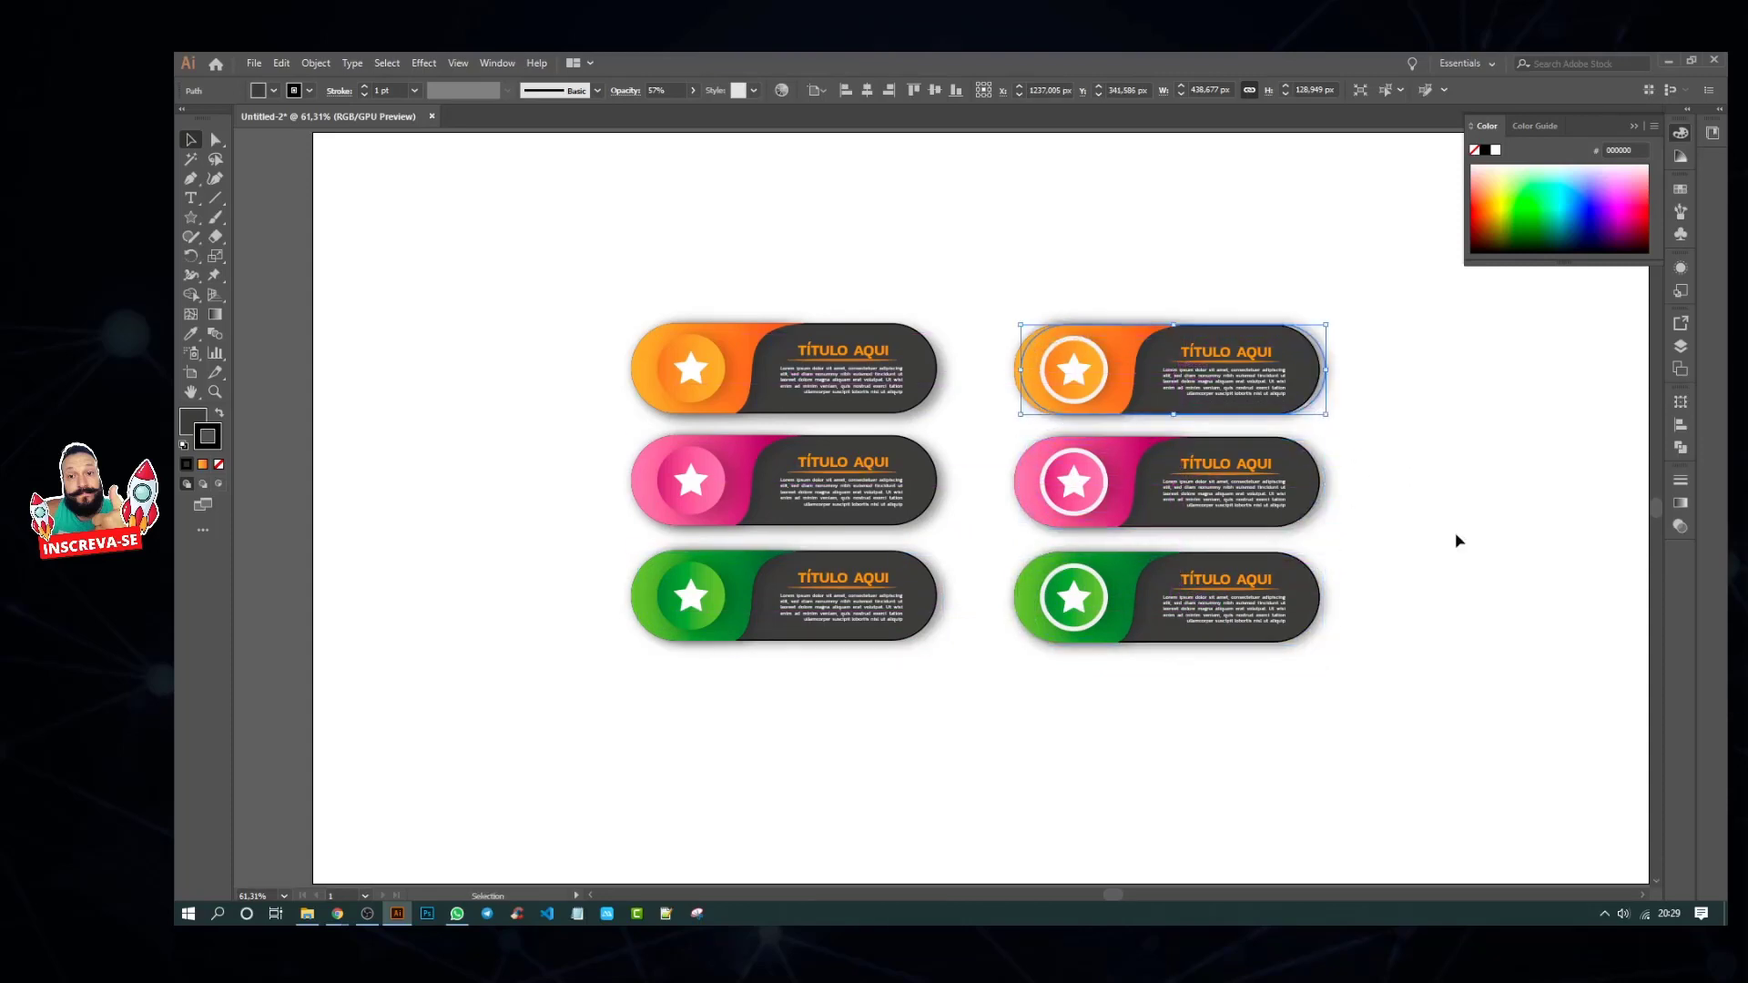
left_click(1413, 607)
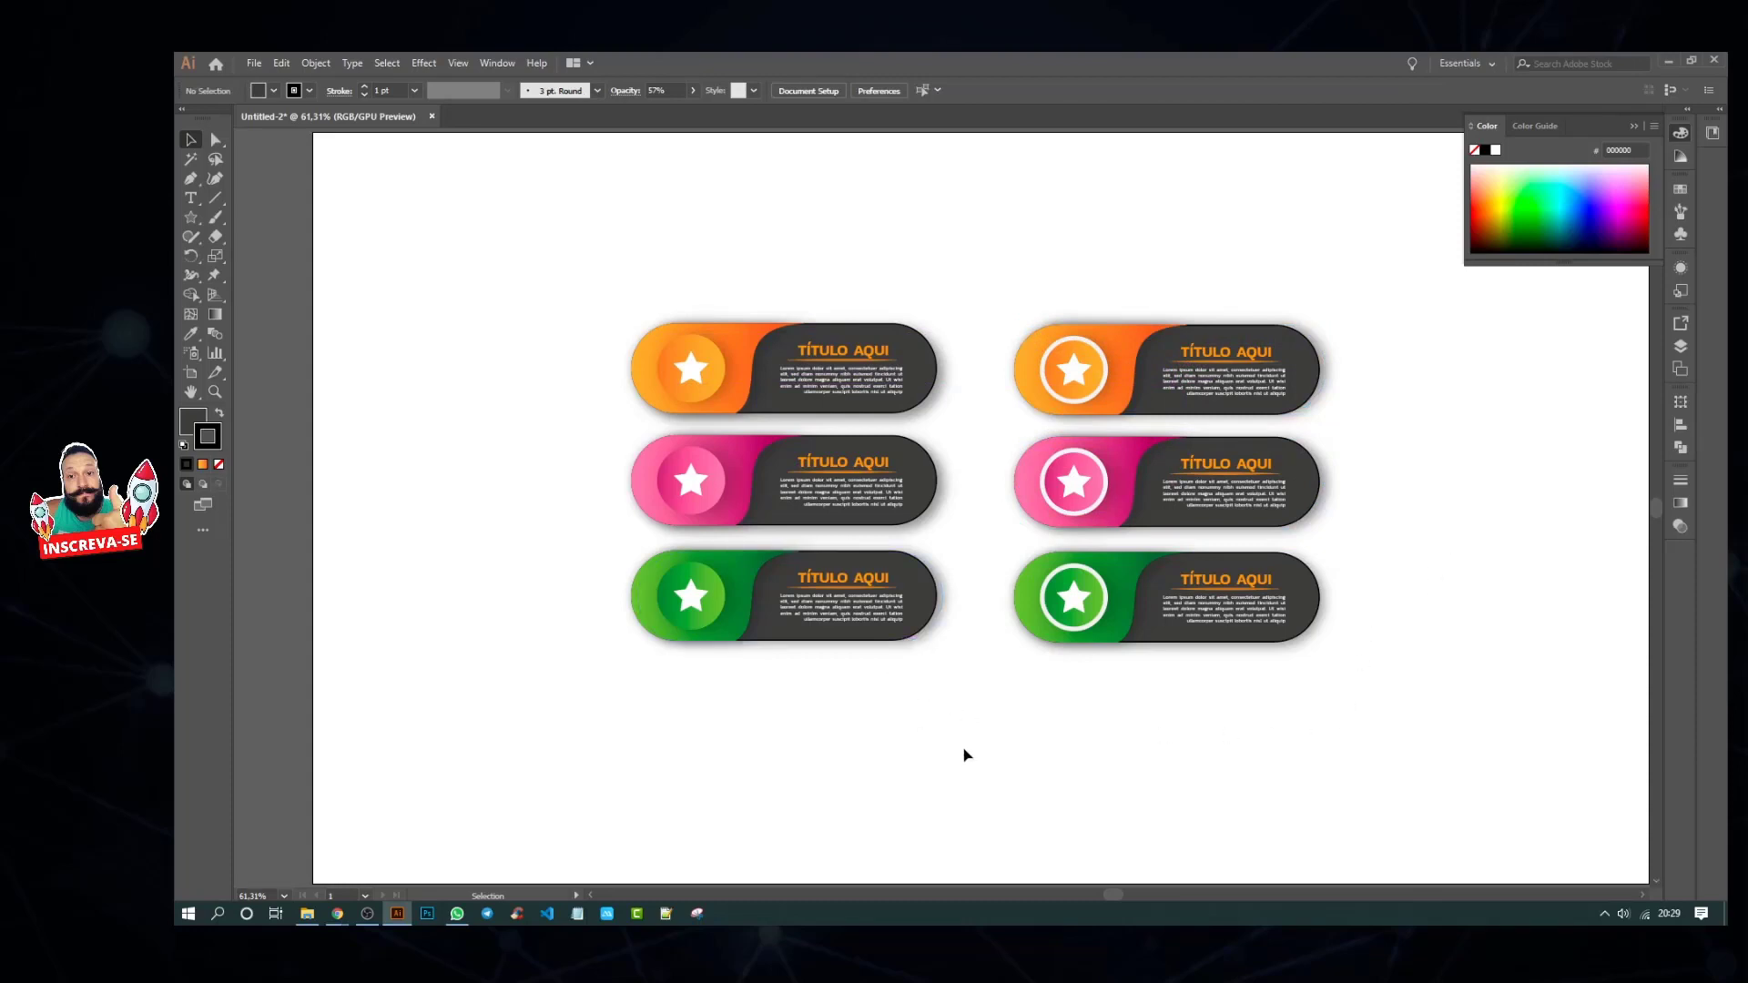
left_click(928, 637)
Step: Select the pills in both columns and set their stroke to None
left_click(932, 497, "shift")
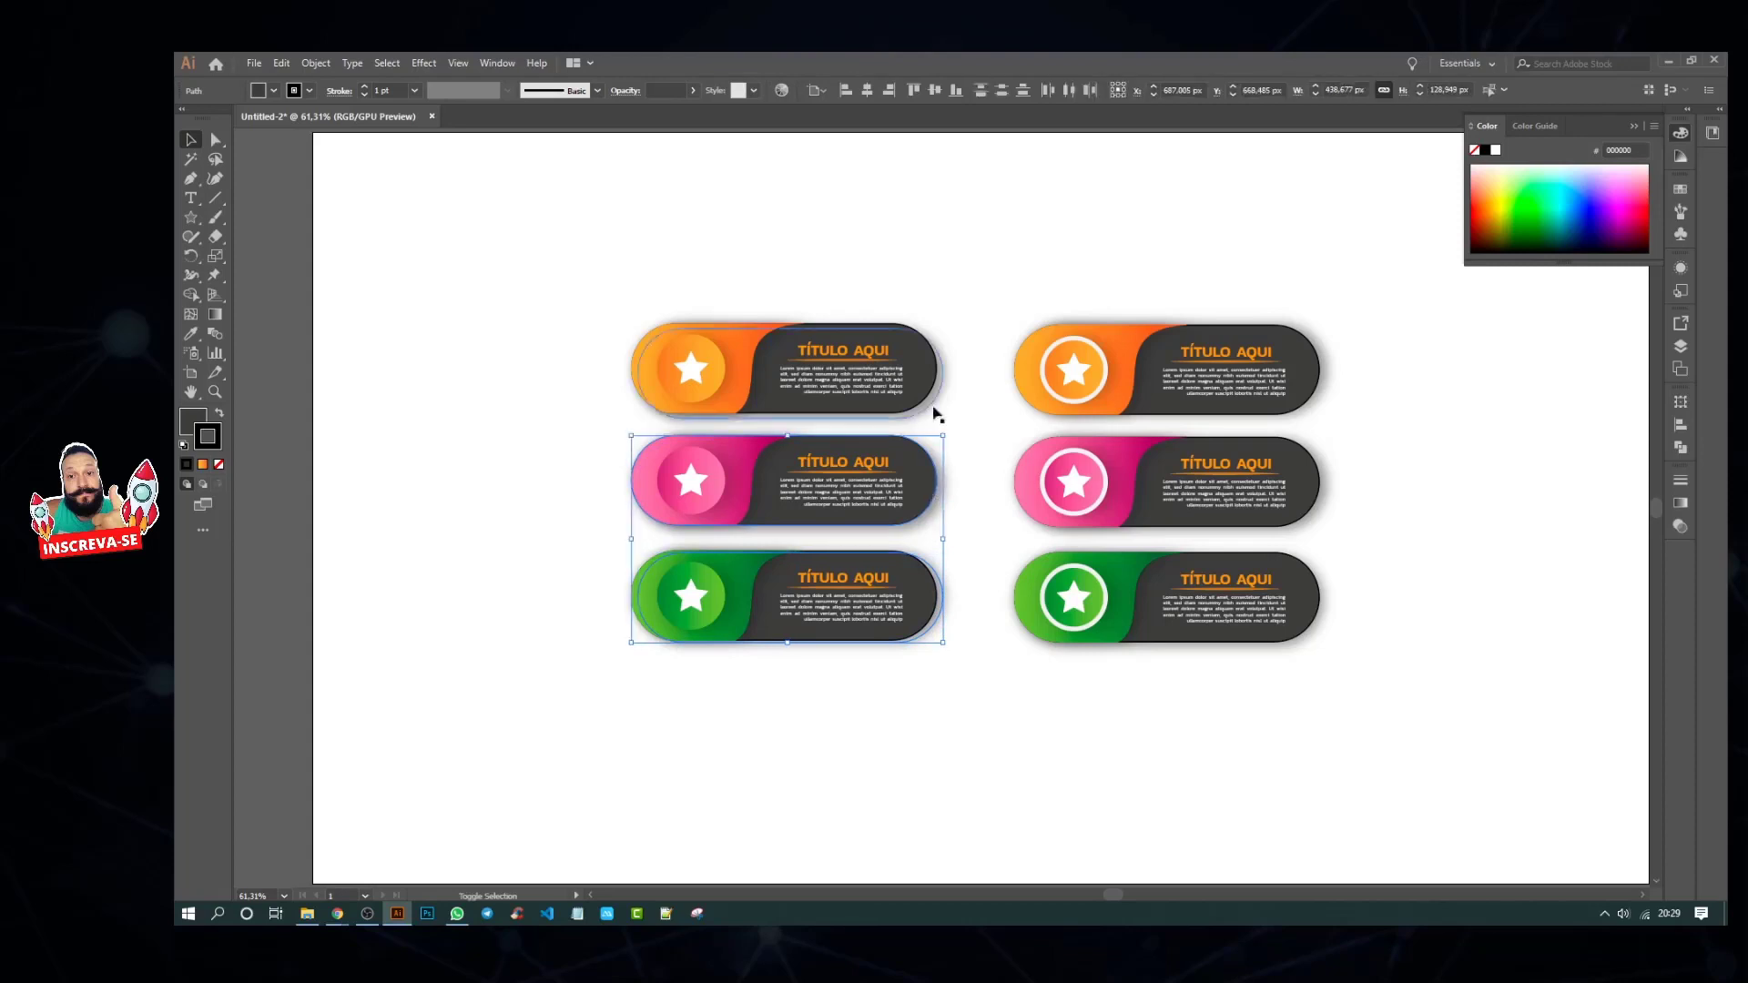
left_click(936, 412, "shift")
left_click(1311, 391, "shift")
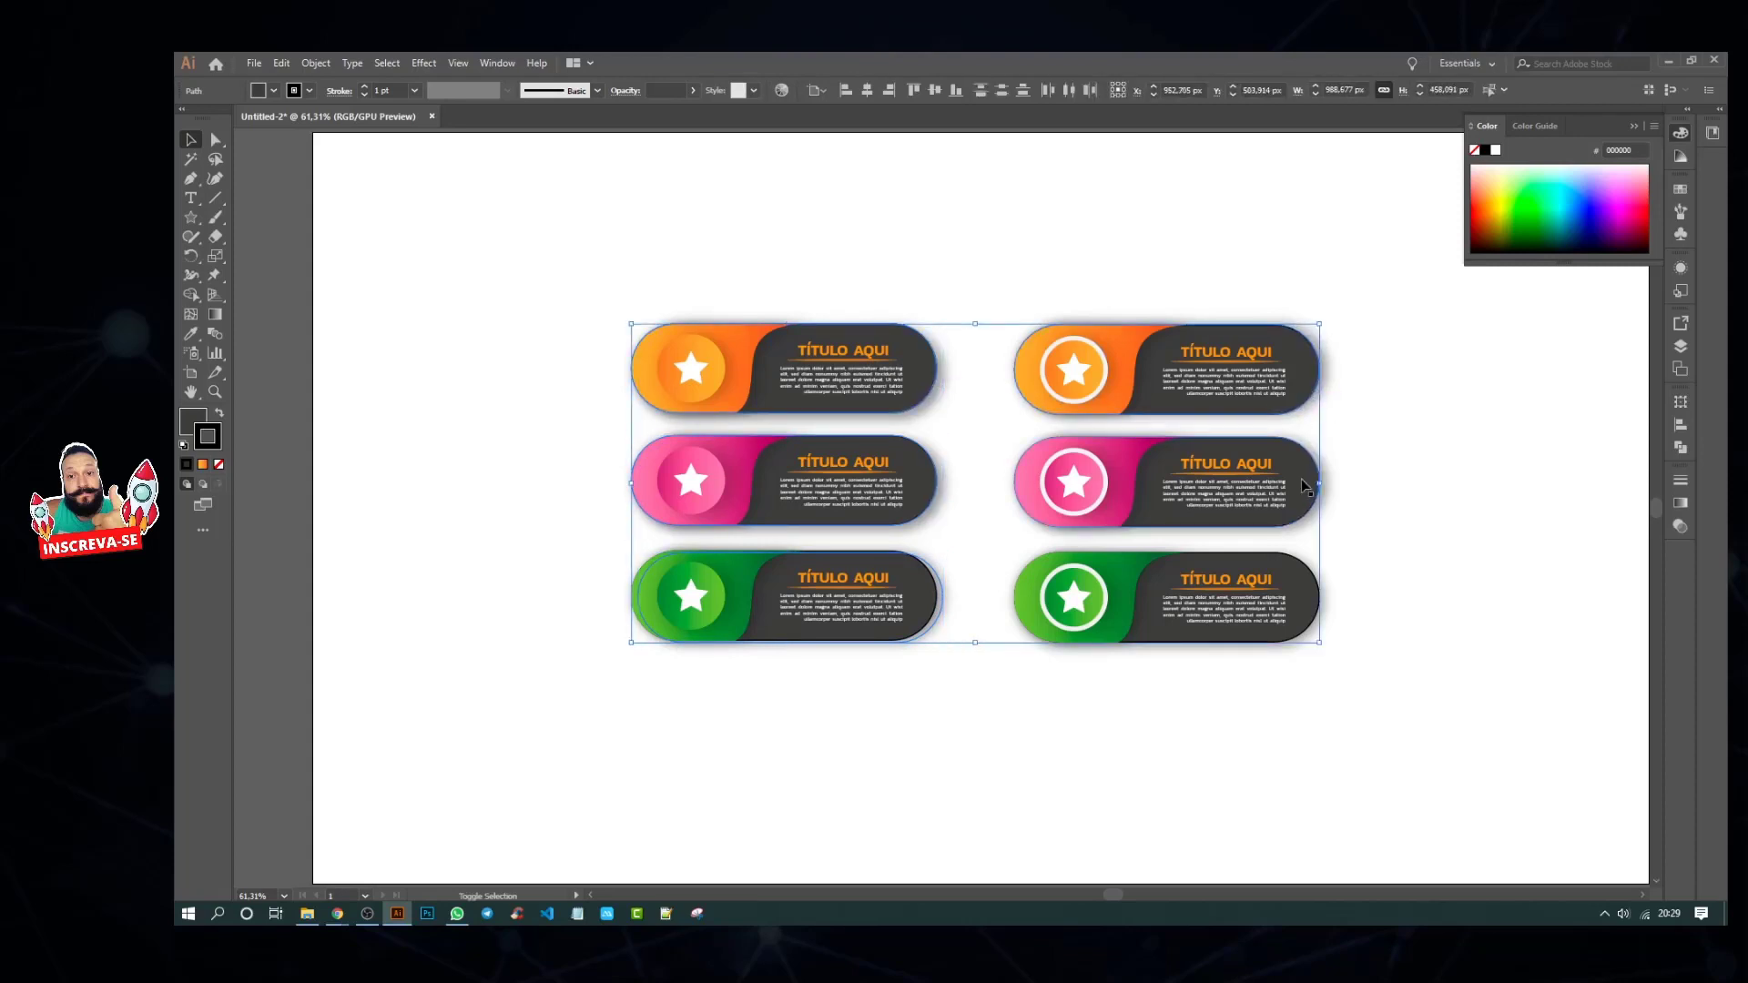
left_click(1300, 593, "shift")
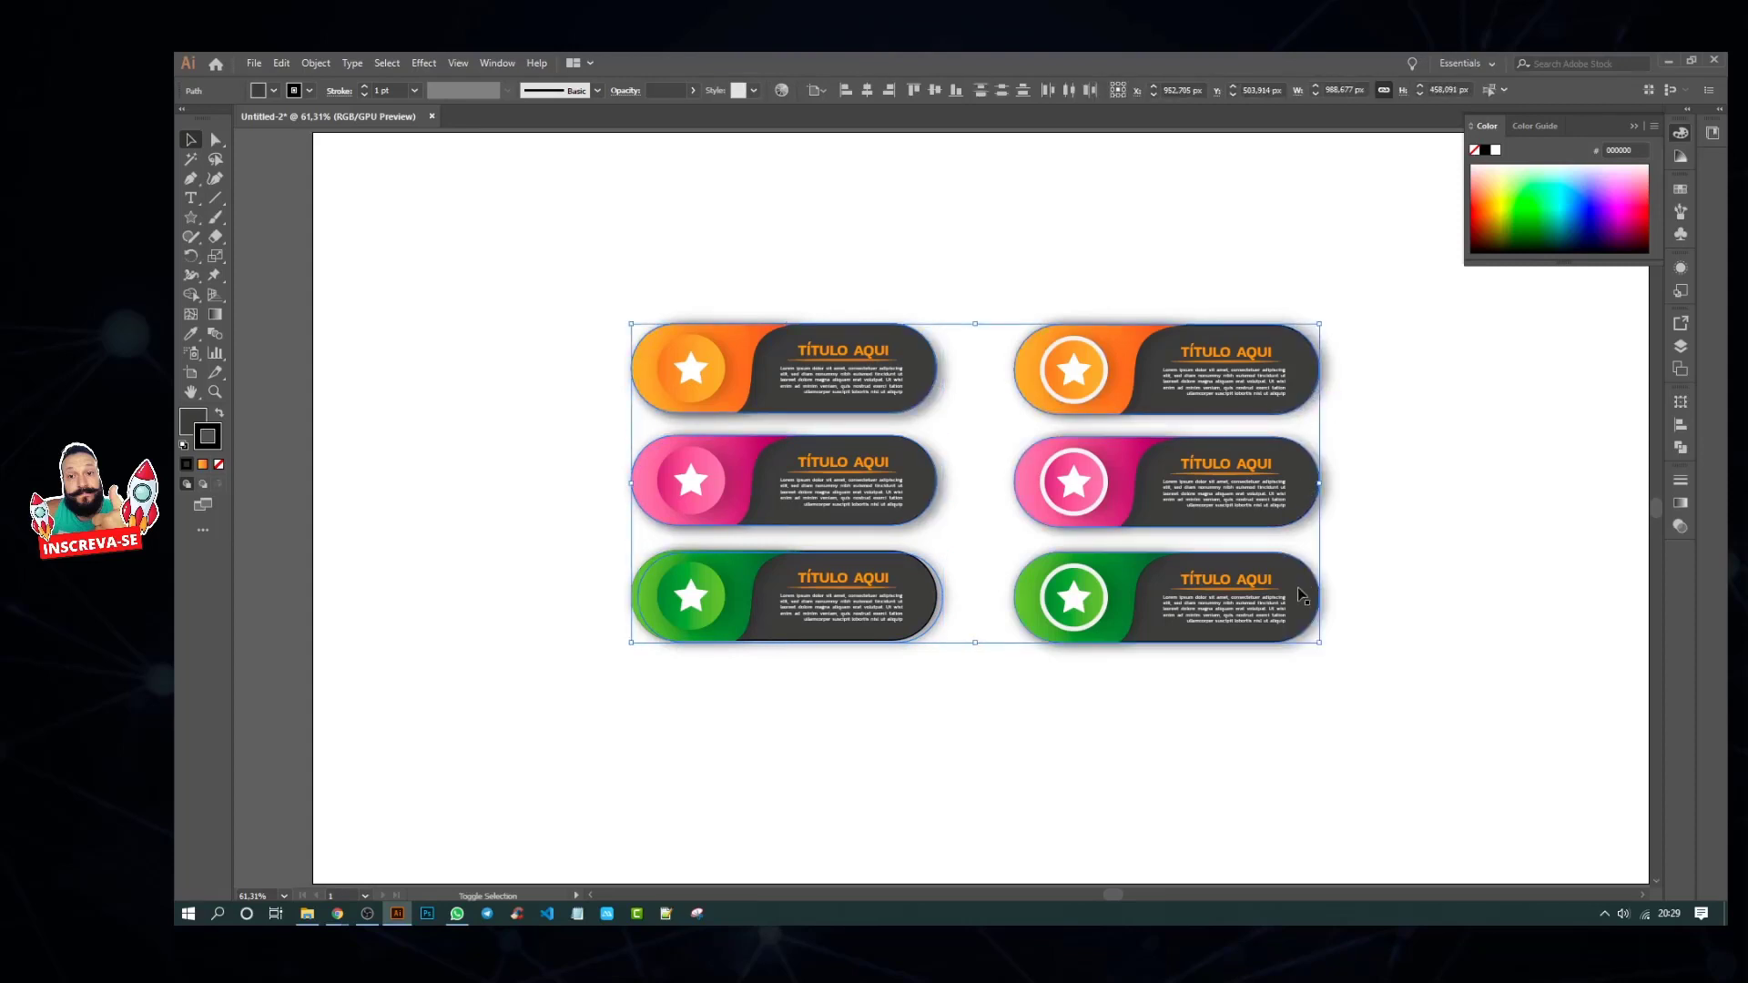
left_click(220, 464)
left_click(434, 577)
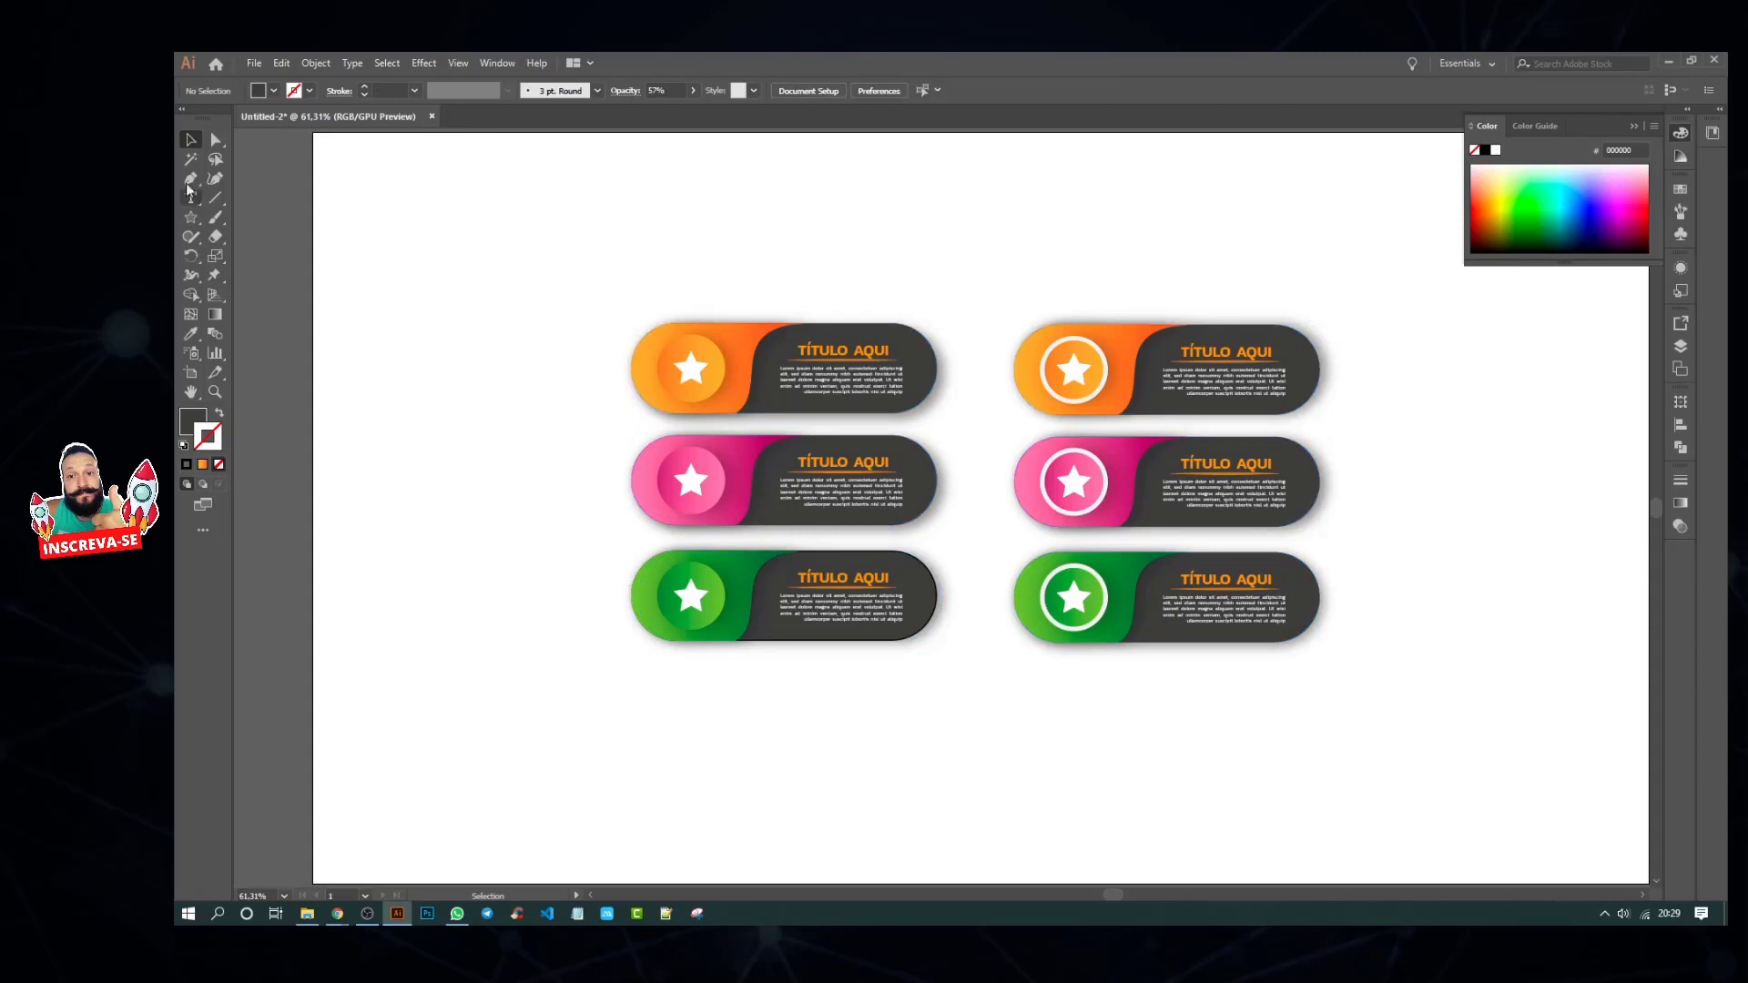
Step: Place a duplicate of the top-left dark pill above and left of the layout
scroll(878, 390, "up", 2)
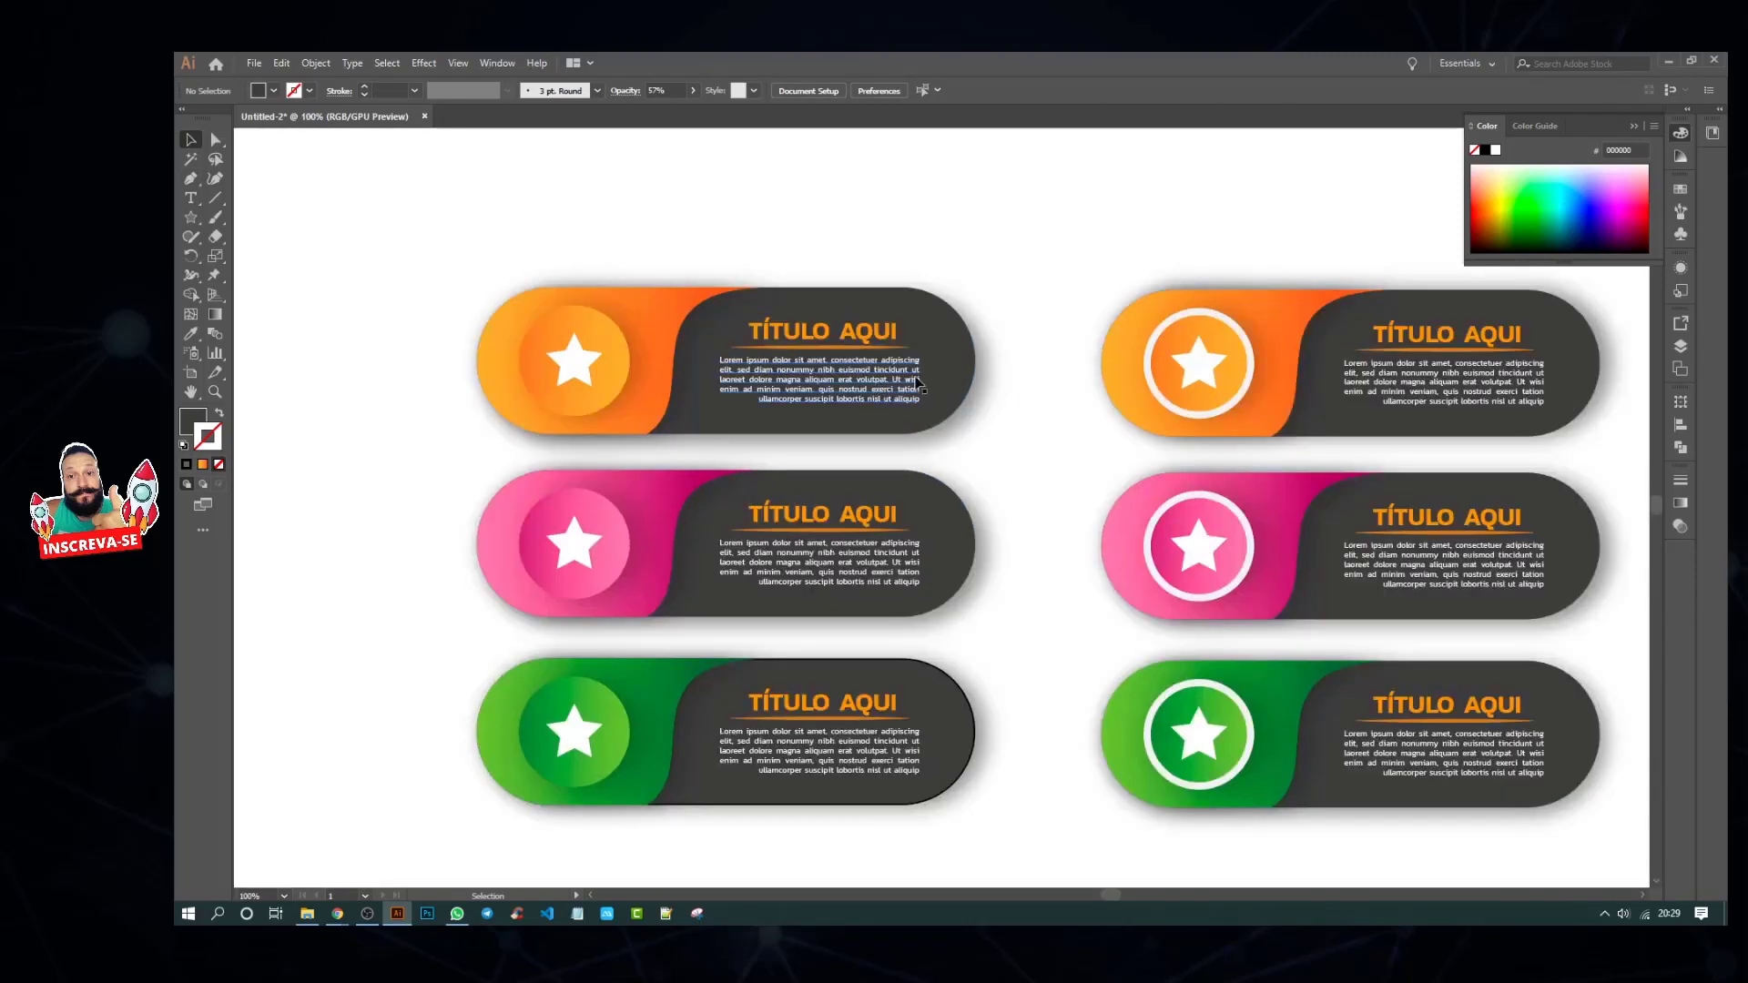
left_click(947, 337)
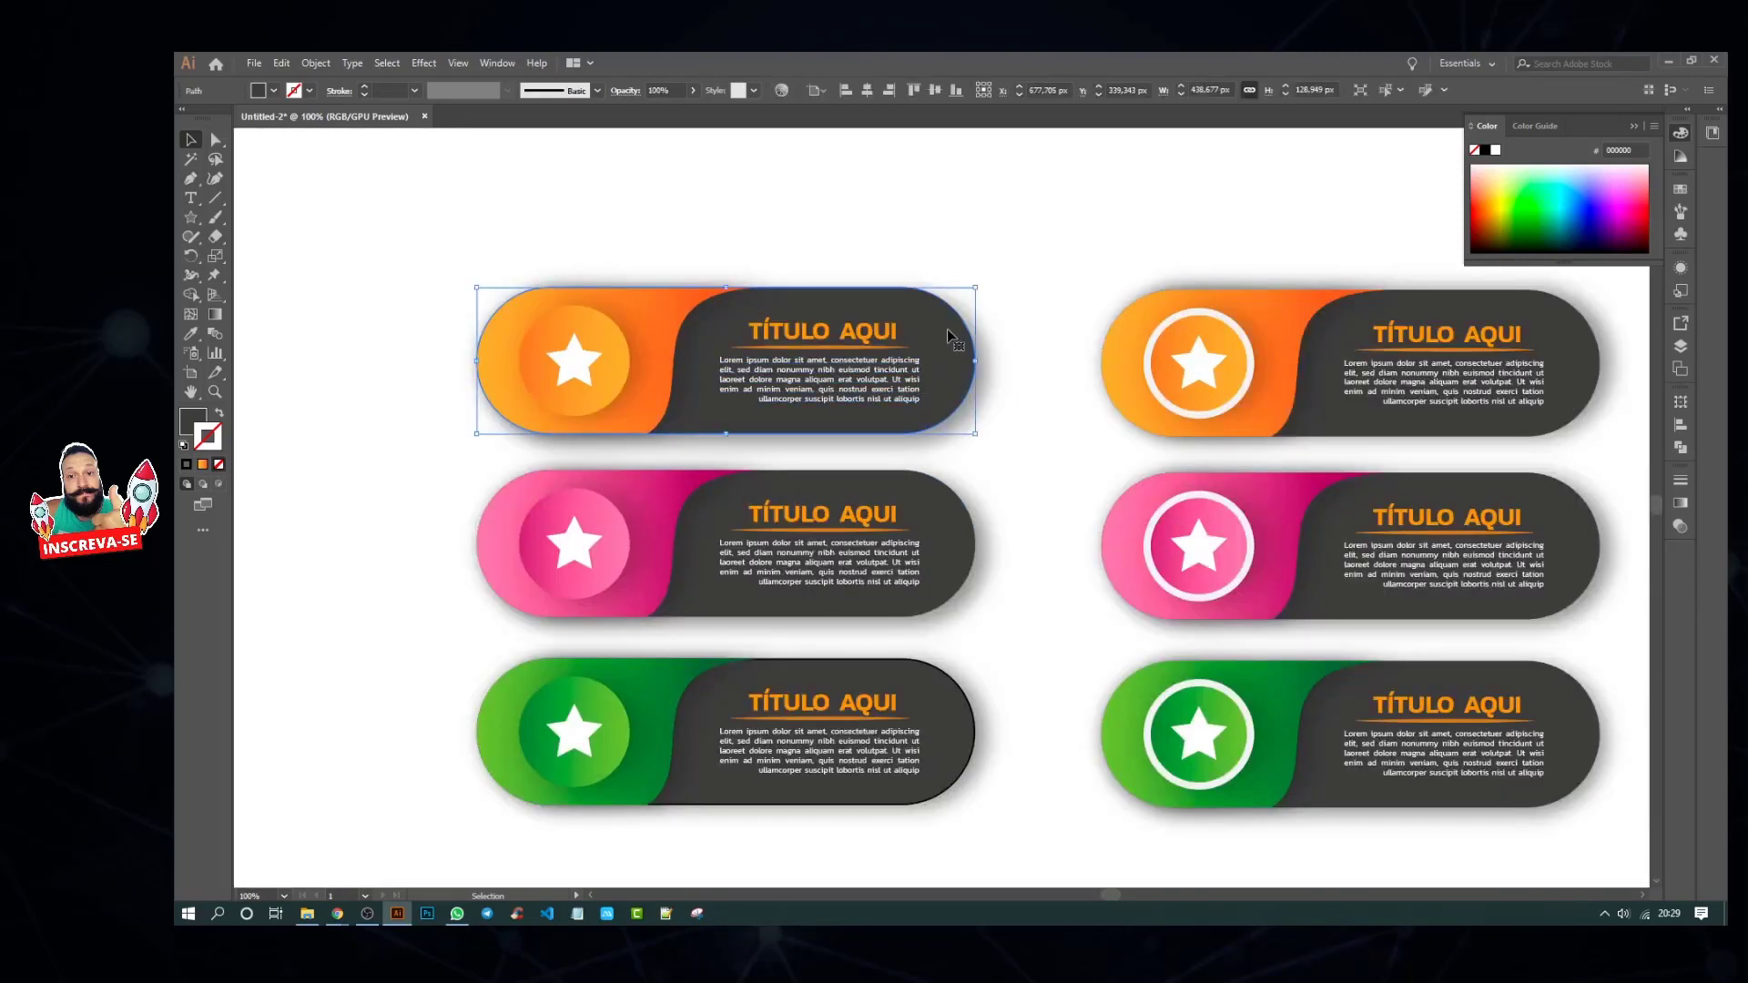
left_click_drag(947, 335, 728, 174)
Step: Move the pill copy further up-left and apply an Offset Path of -2 px
scroll(722, 221, "up", 3)
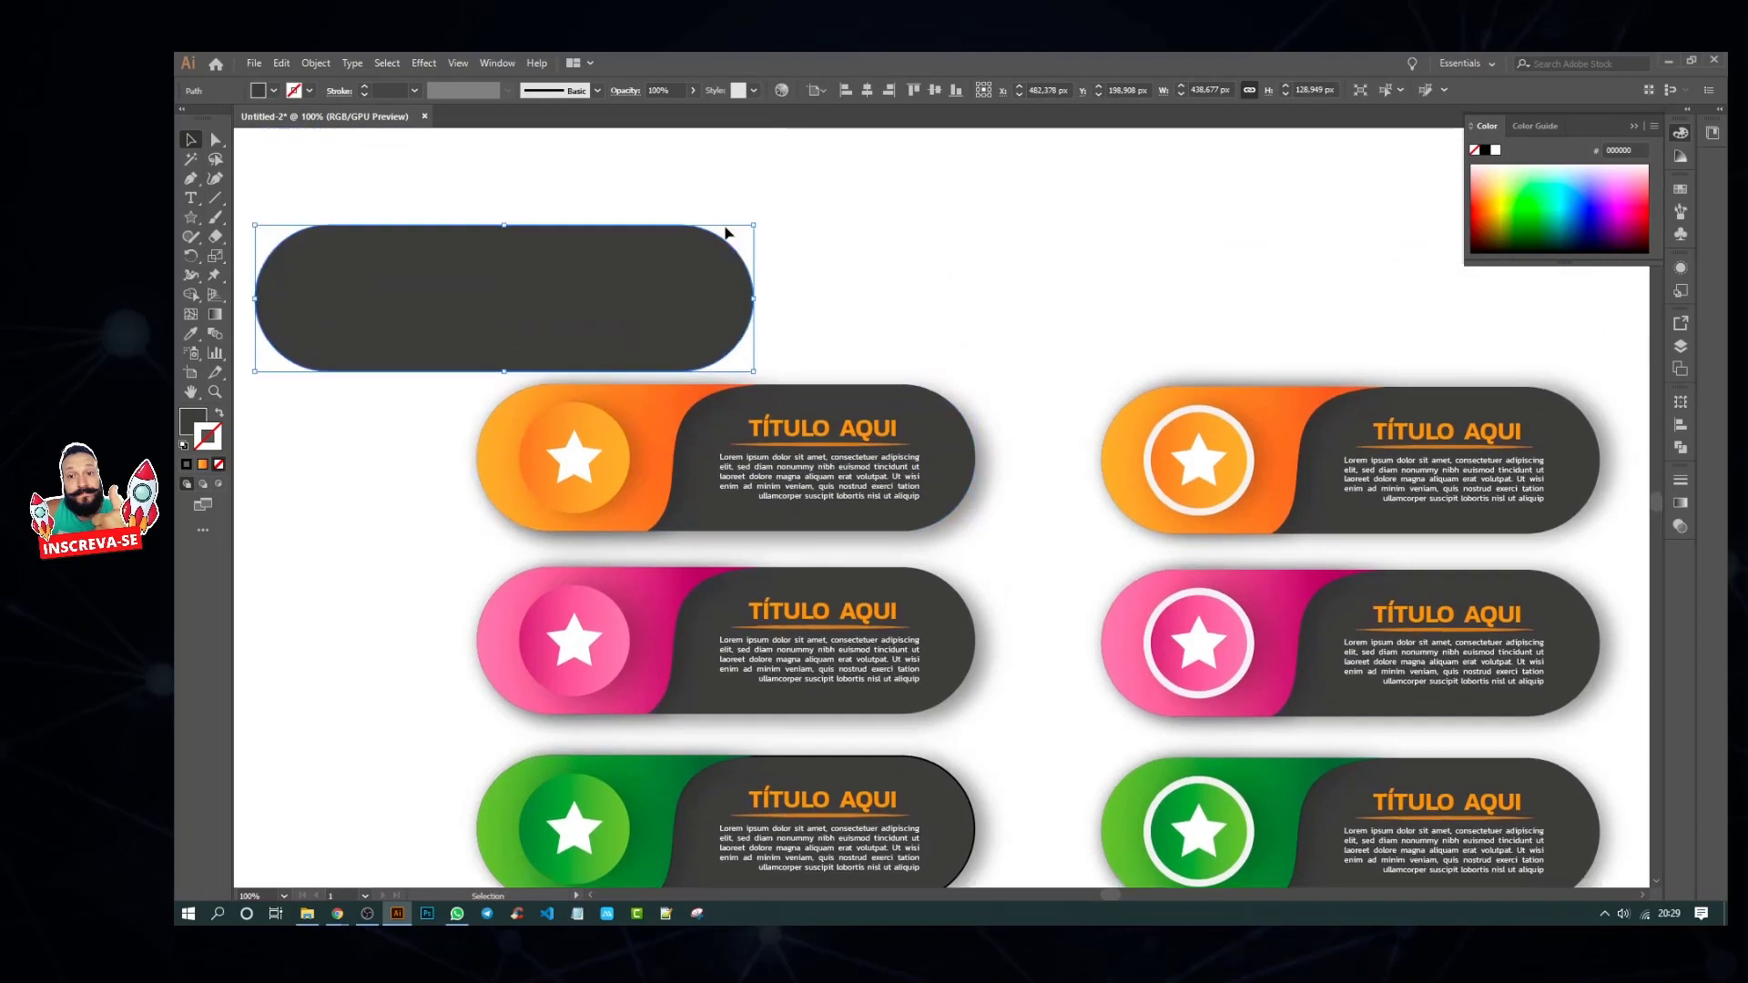
key("ctrl+minus")
left_click_drag(714, 267, 692, 229)
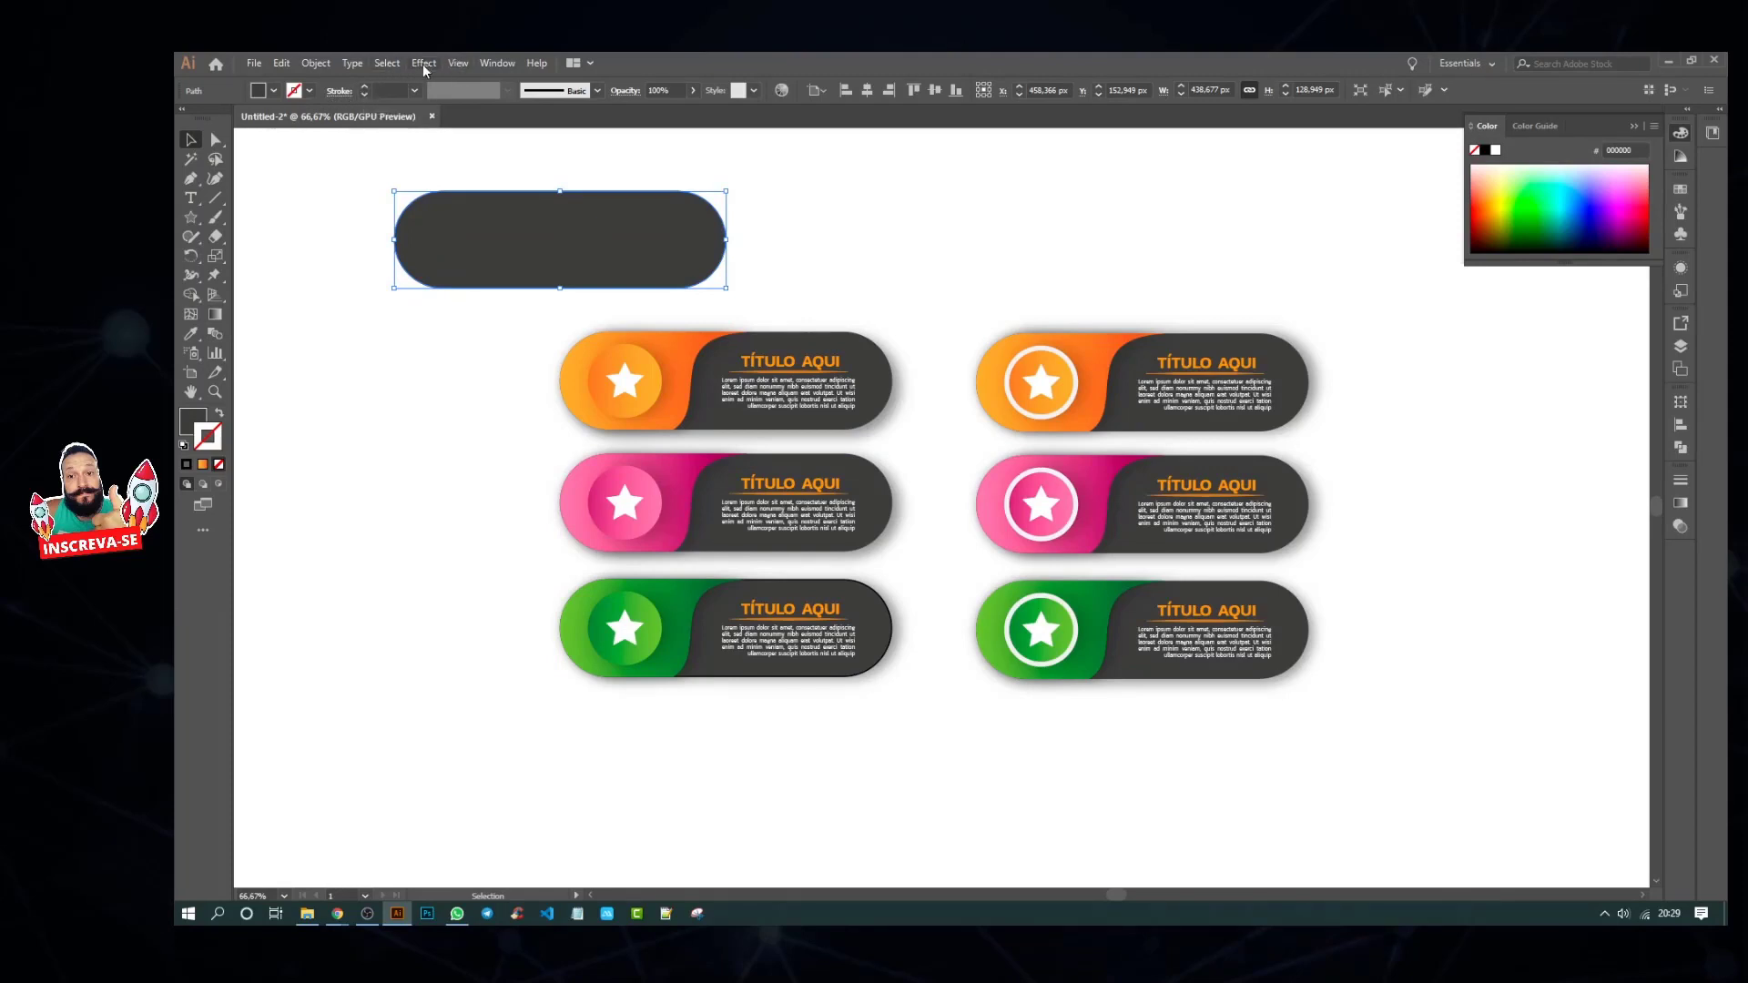
left_click(331, 61)
mouse_move(335, 430)
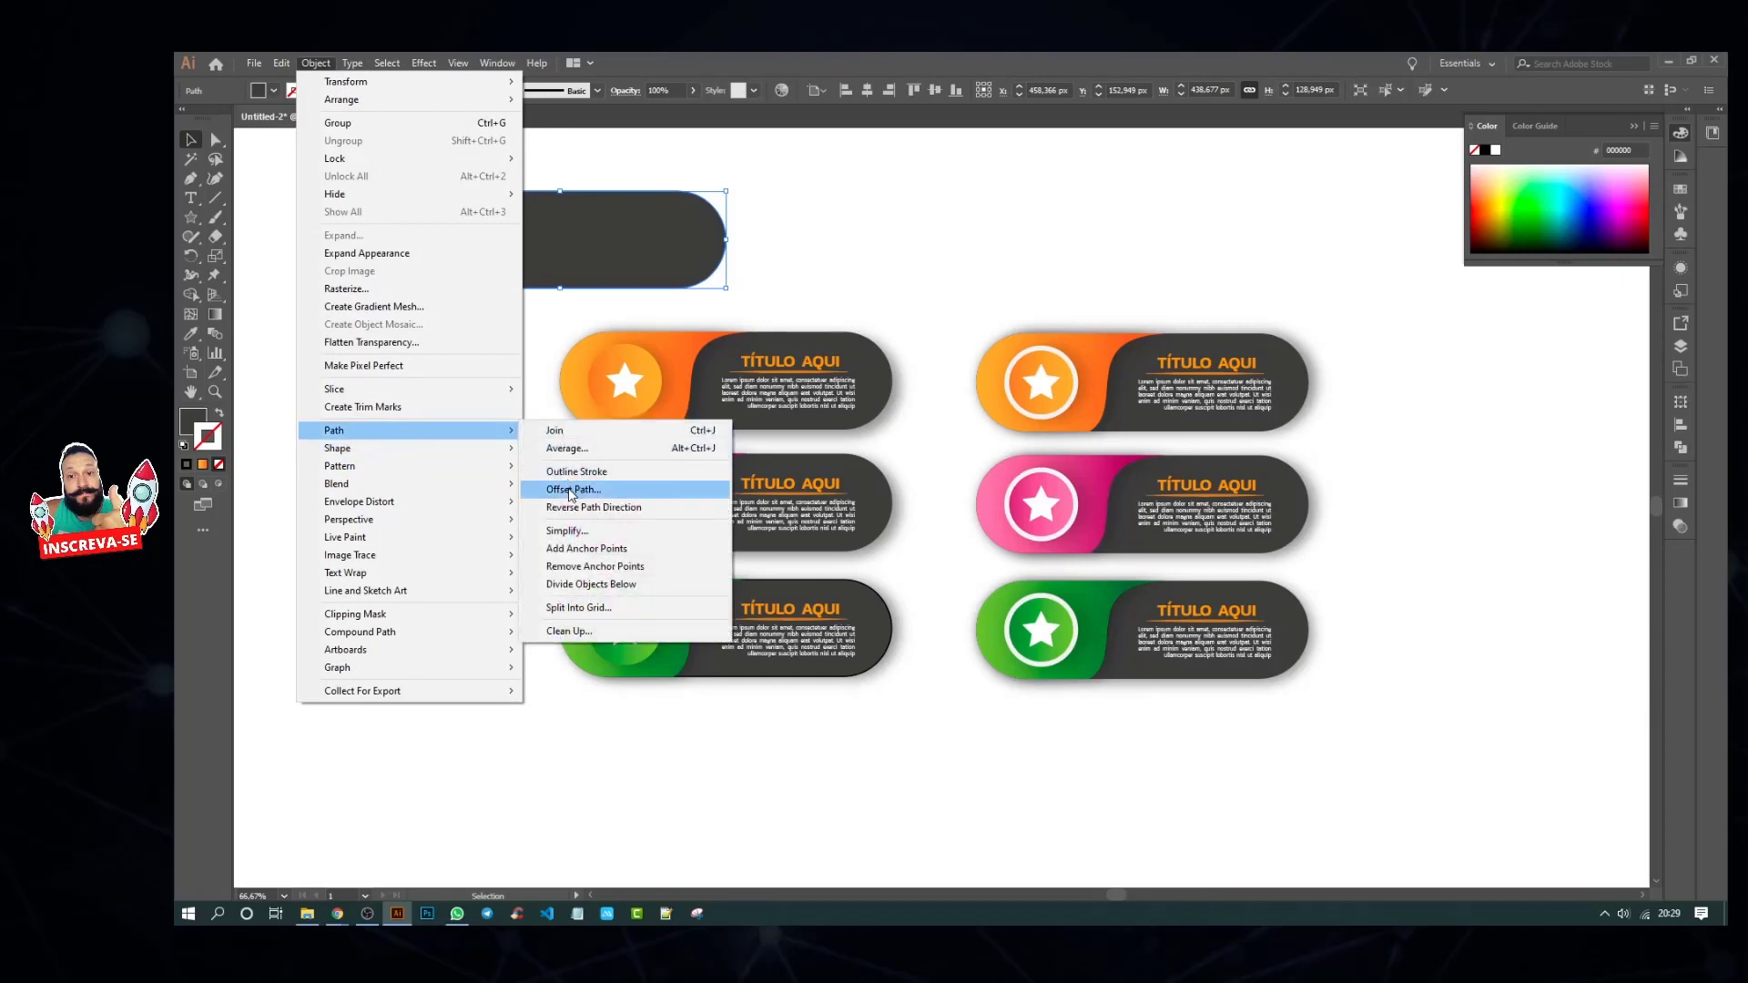
left_click(572, 486)
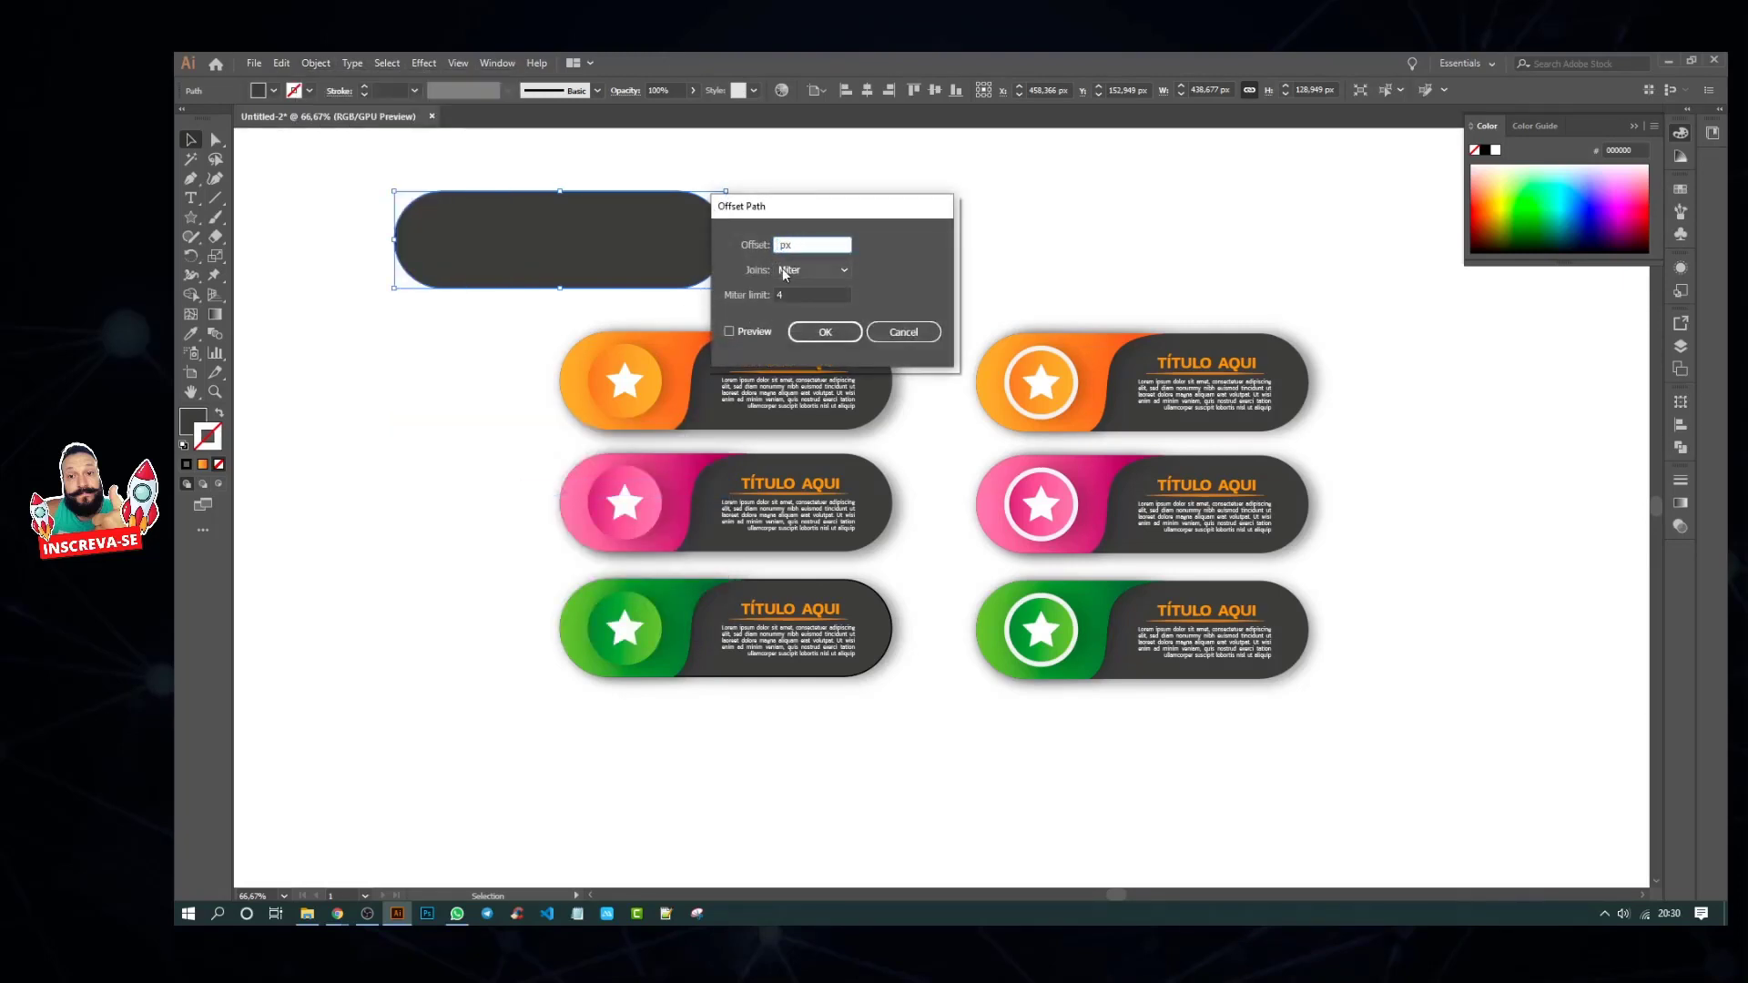
type("-2")
left_click(746, 332)
left_click(825, 331)
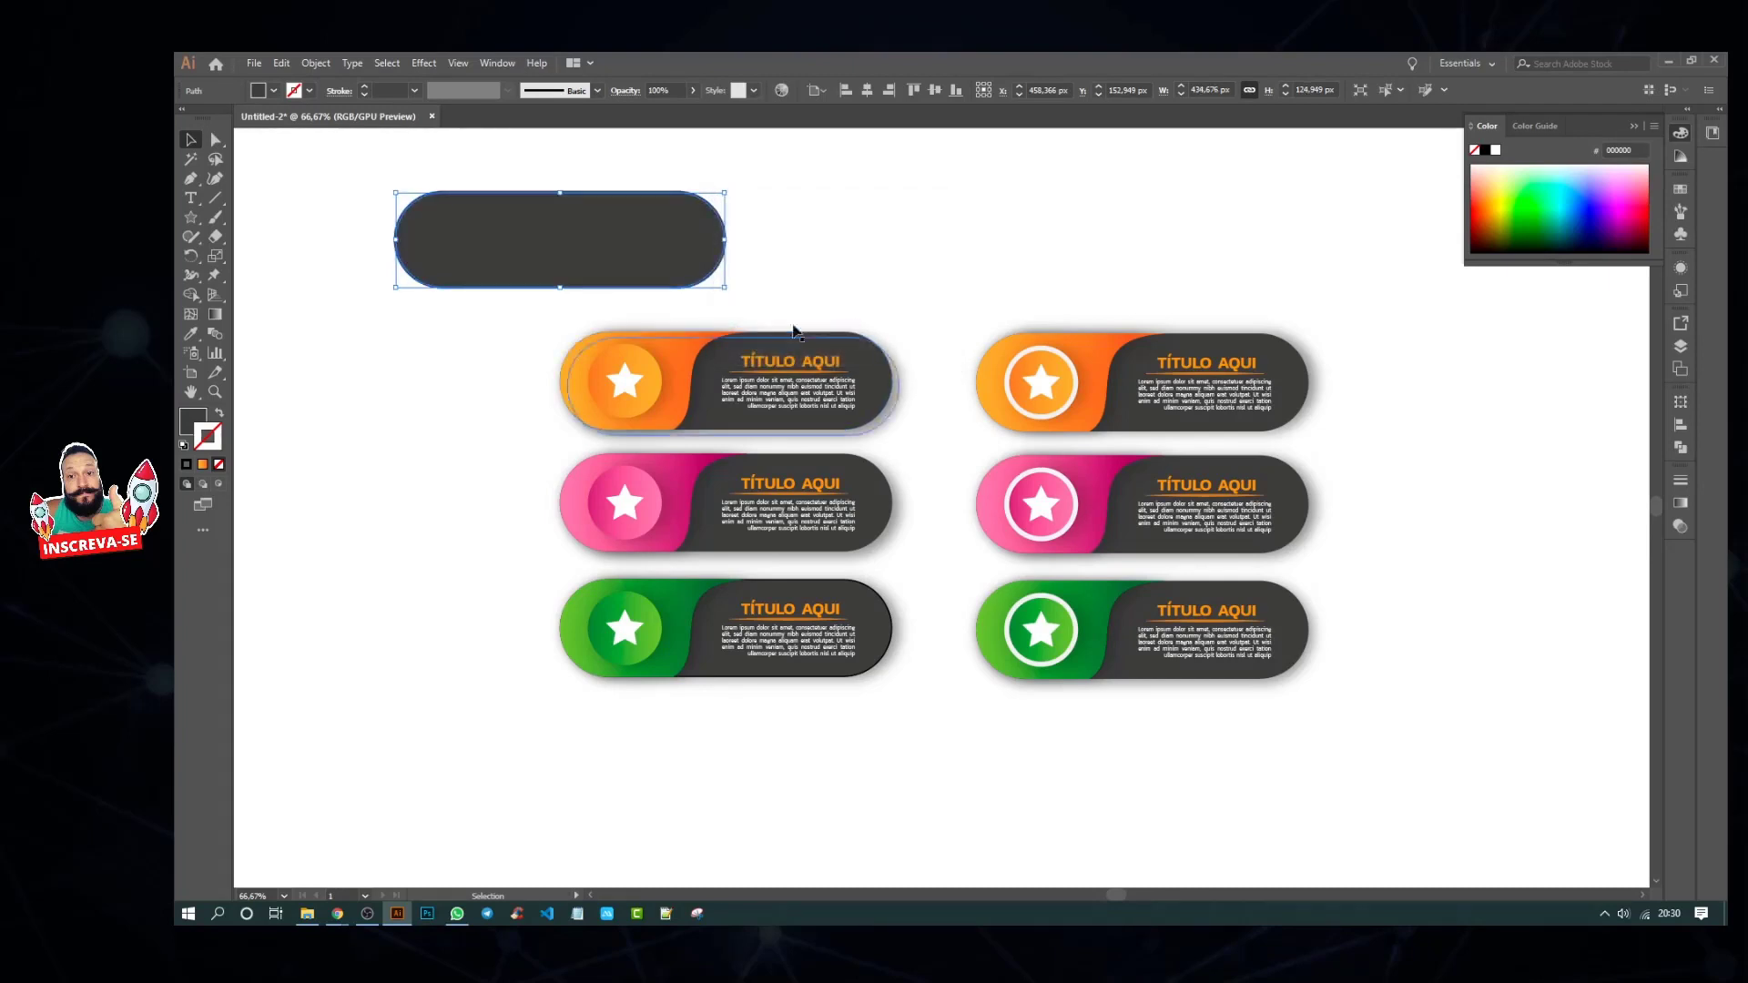
Step: Divide the two stacked pills with Pathfinder, delete the inner piece, and move the ring beside the top-left pill
left_click(342, 231)
left_click_drag(333, 176, 765, 326)
left_click(1680, 447)
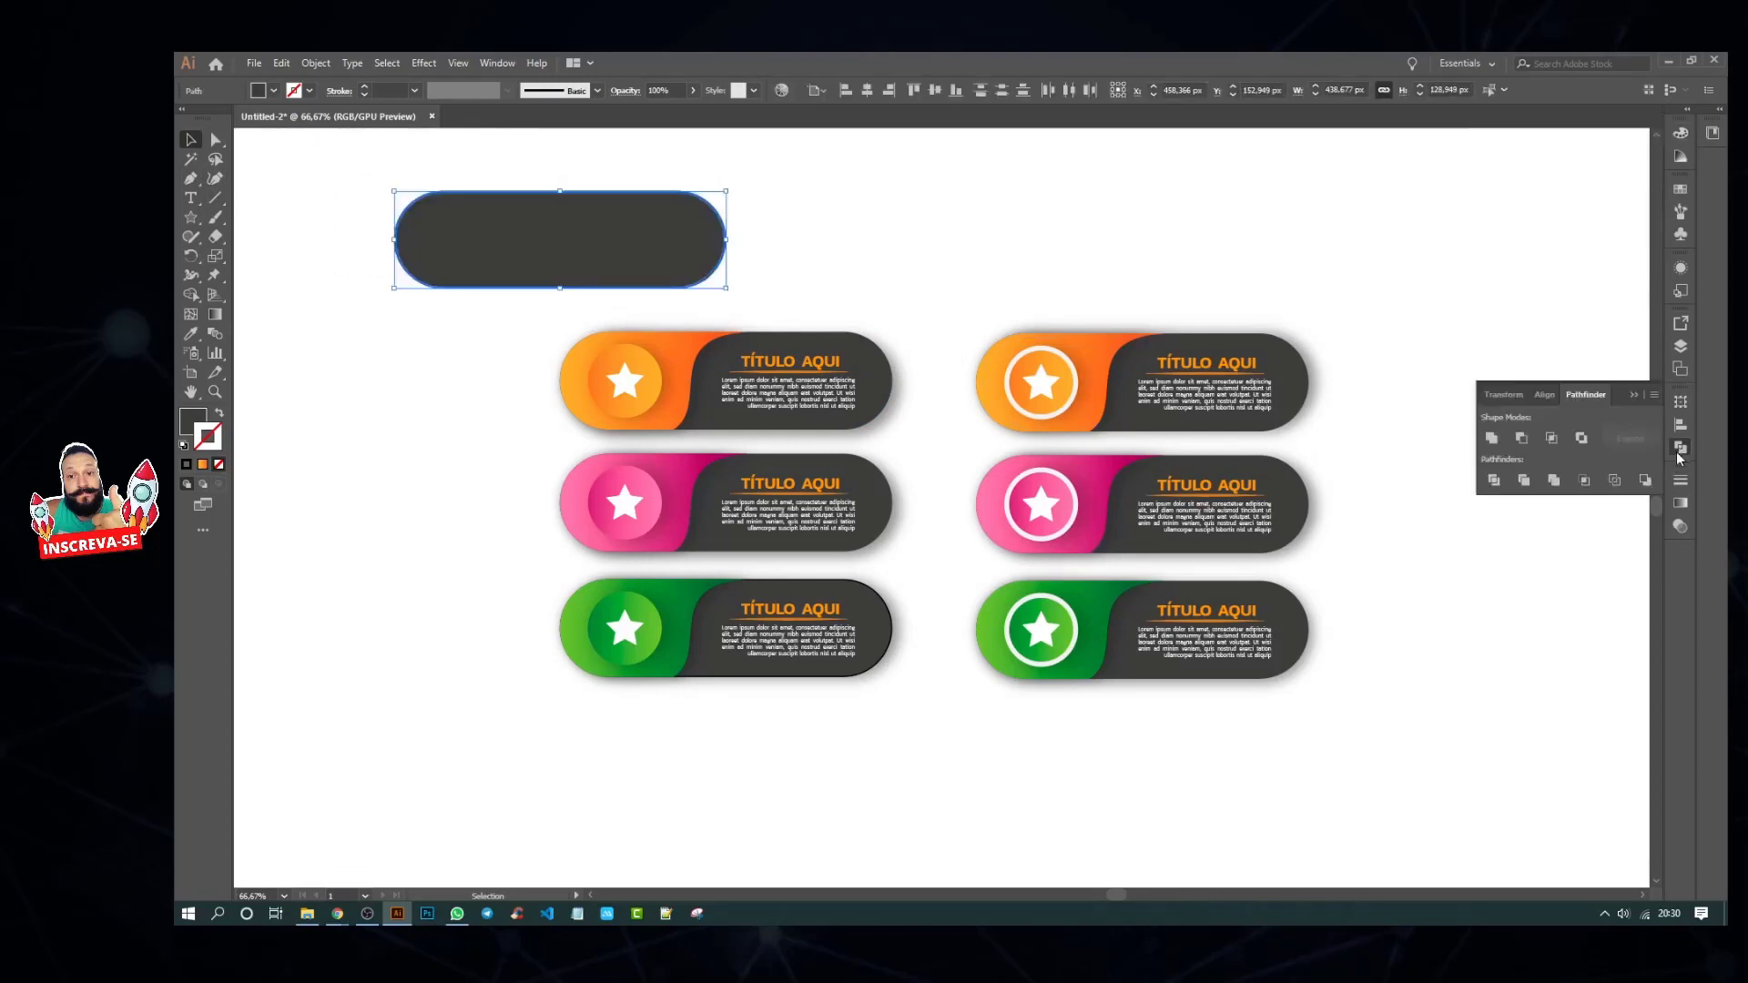
left_click(1494, 479)
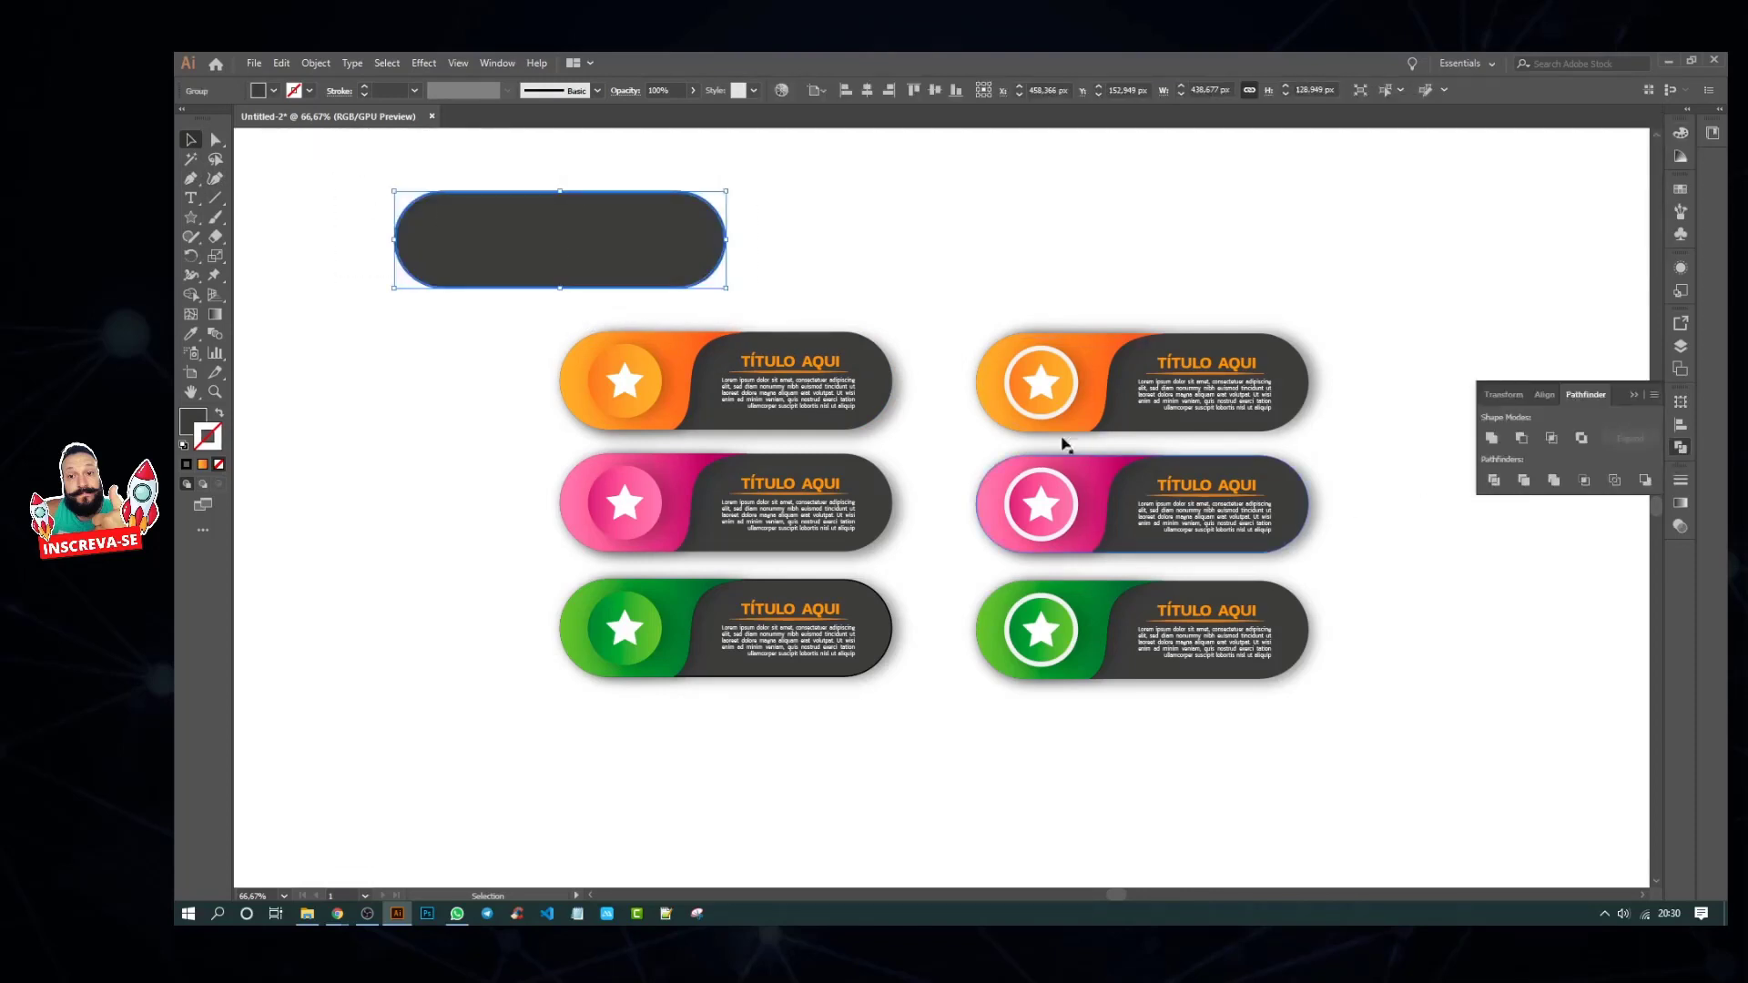
left_click(448, 331)
left_click(466, 259)
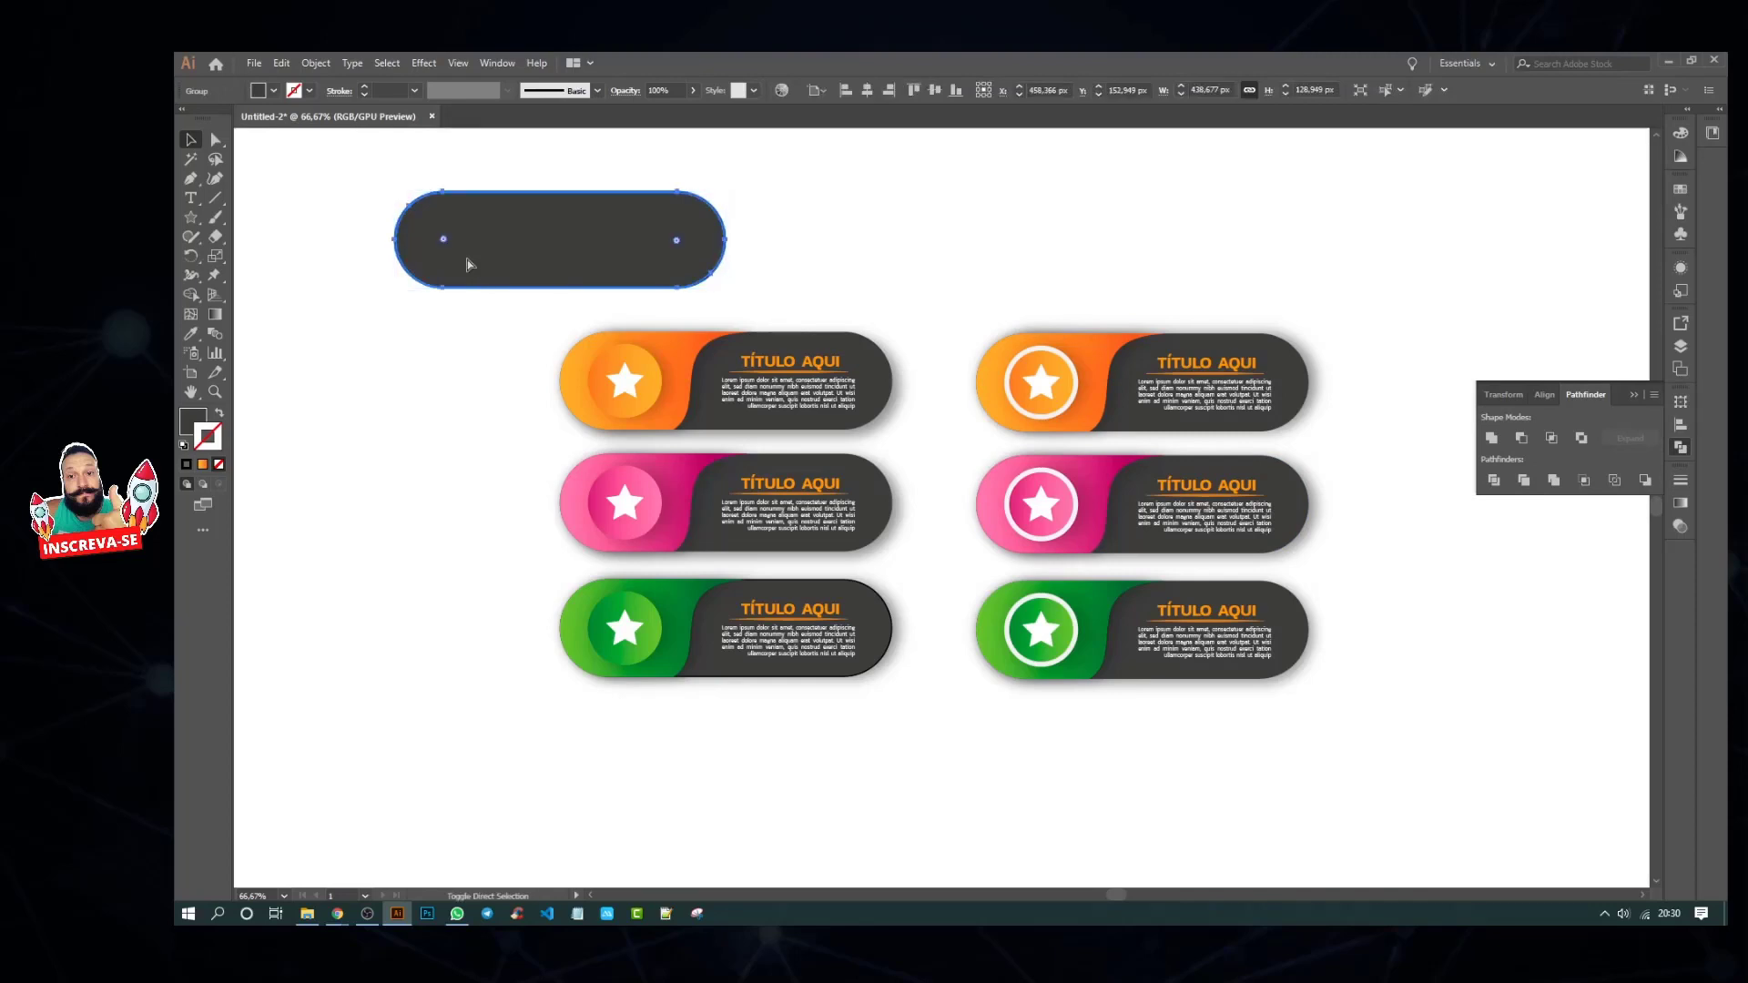
left_click_drag(460, 277, 374, 442)
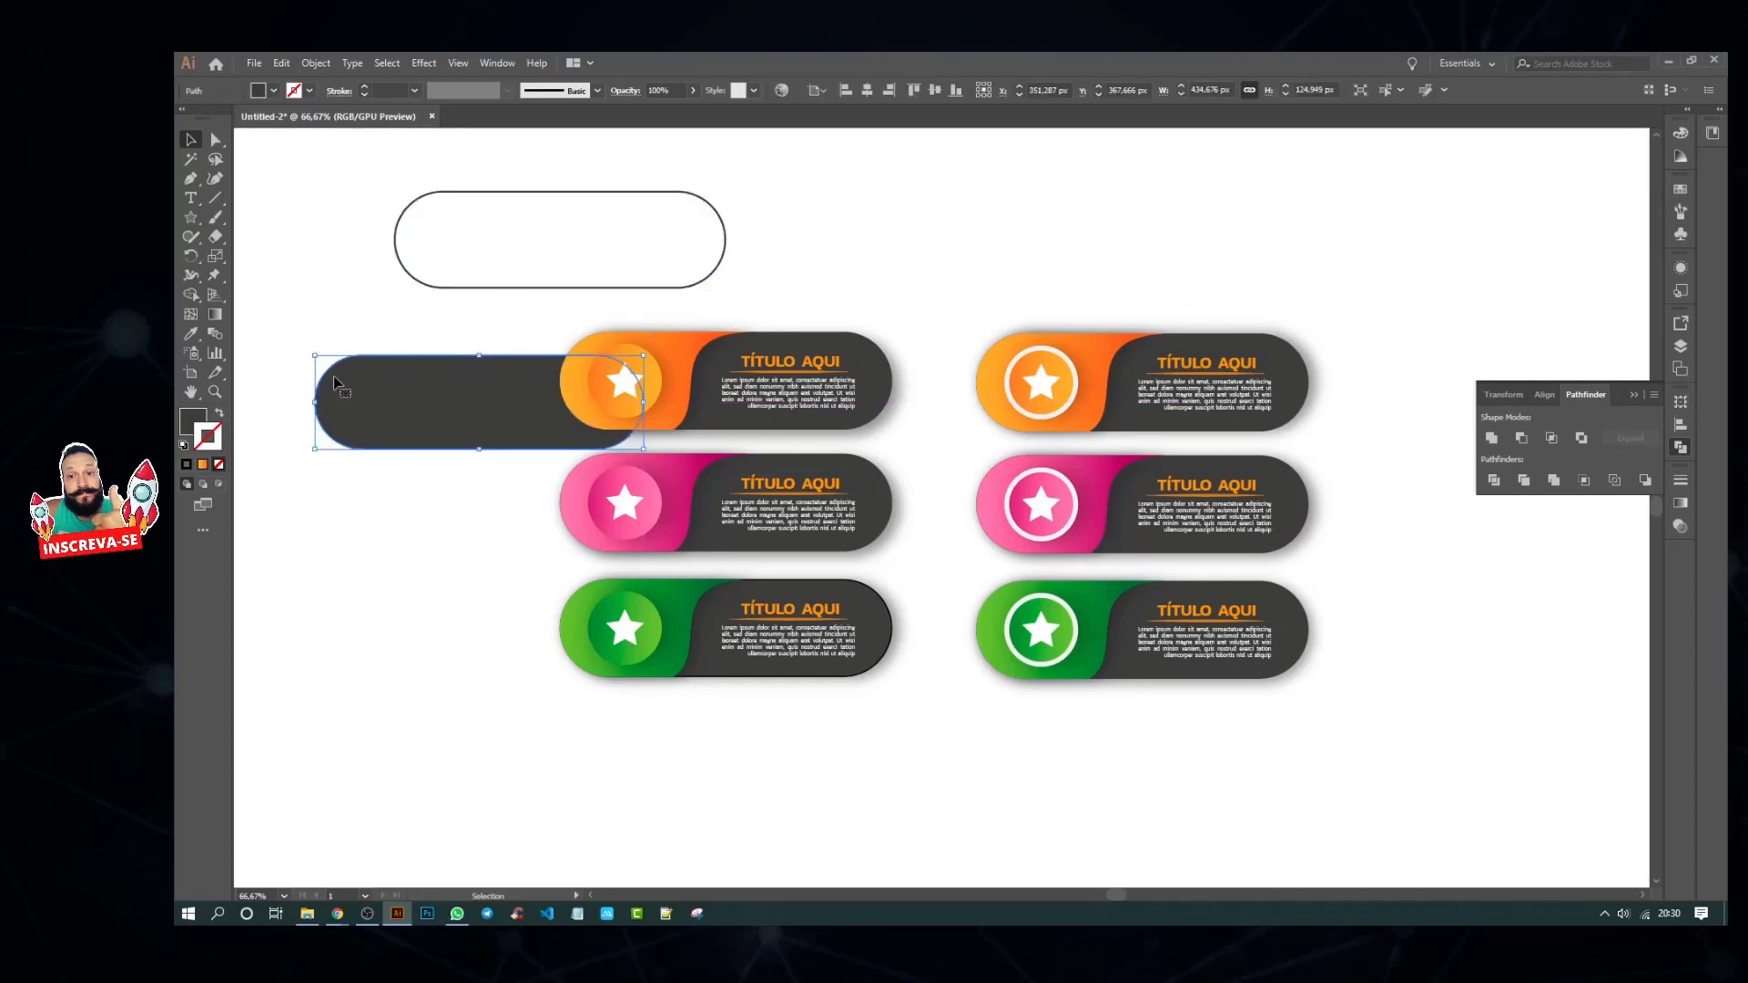
key("Delete")
left_click(488, 287)
left_click_drag(487, 287, 429, 340)
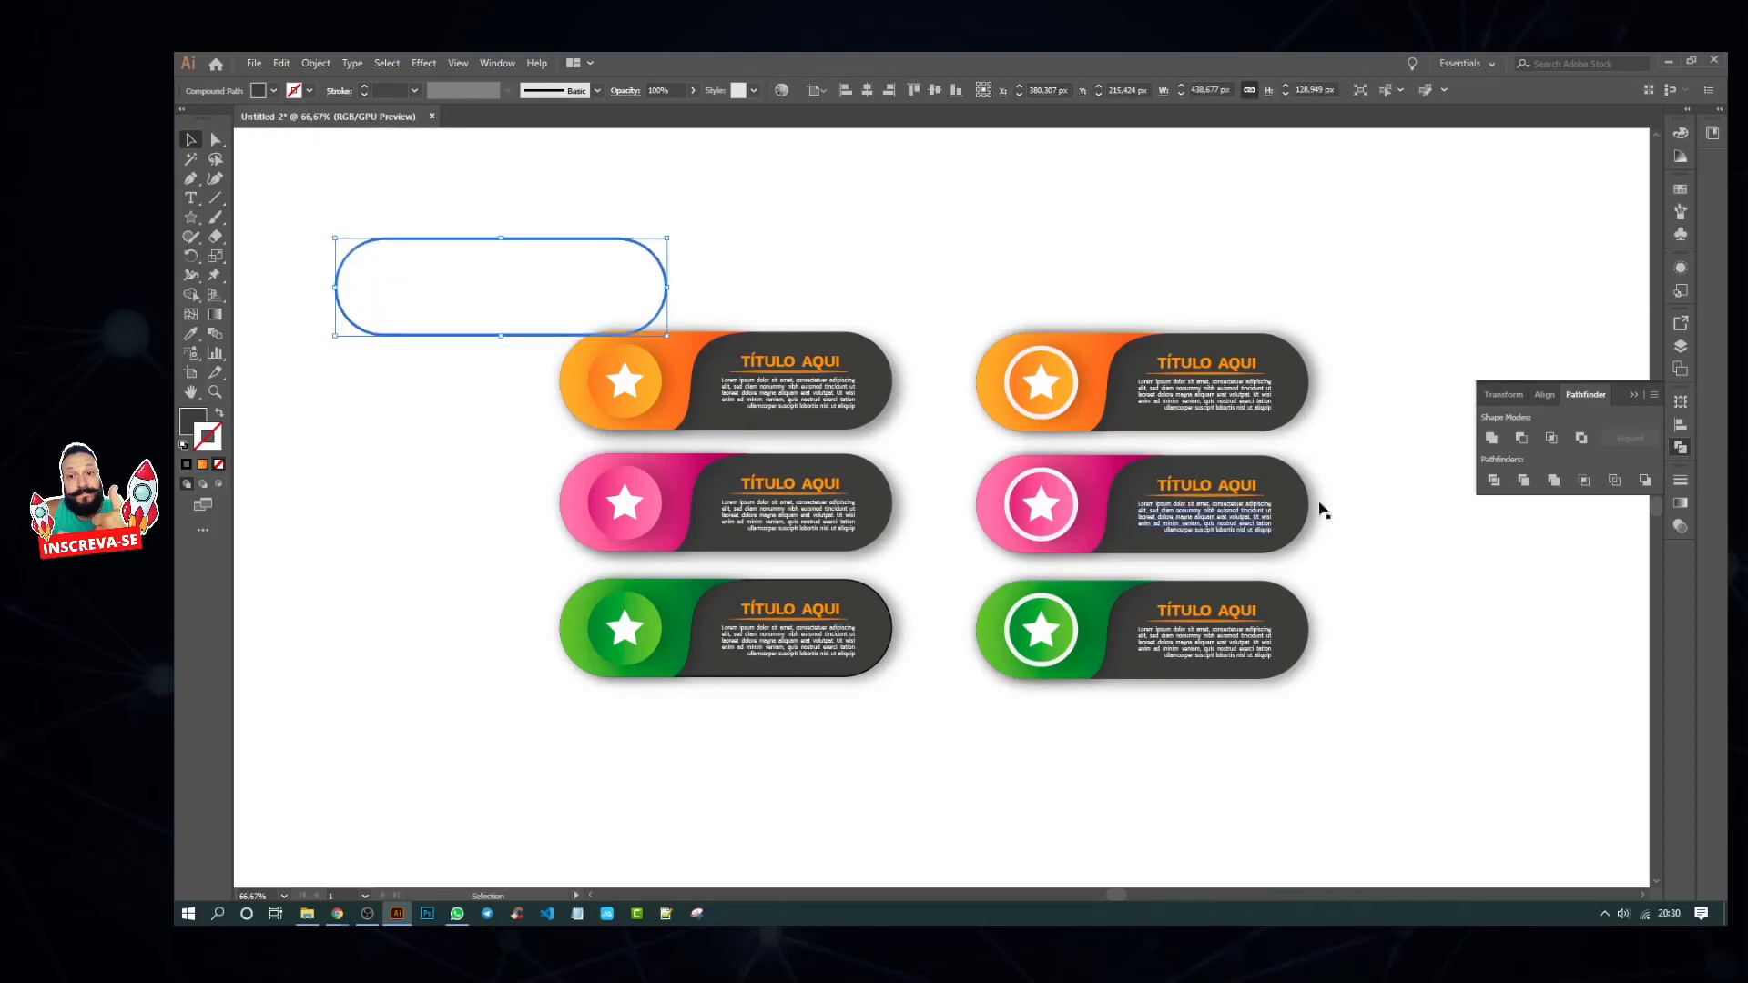
Step: Give the ring a gradient with both stops white and lay it over the top-left orange pill
left_click(1677, 505)
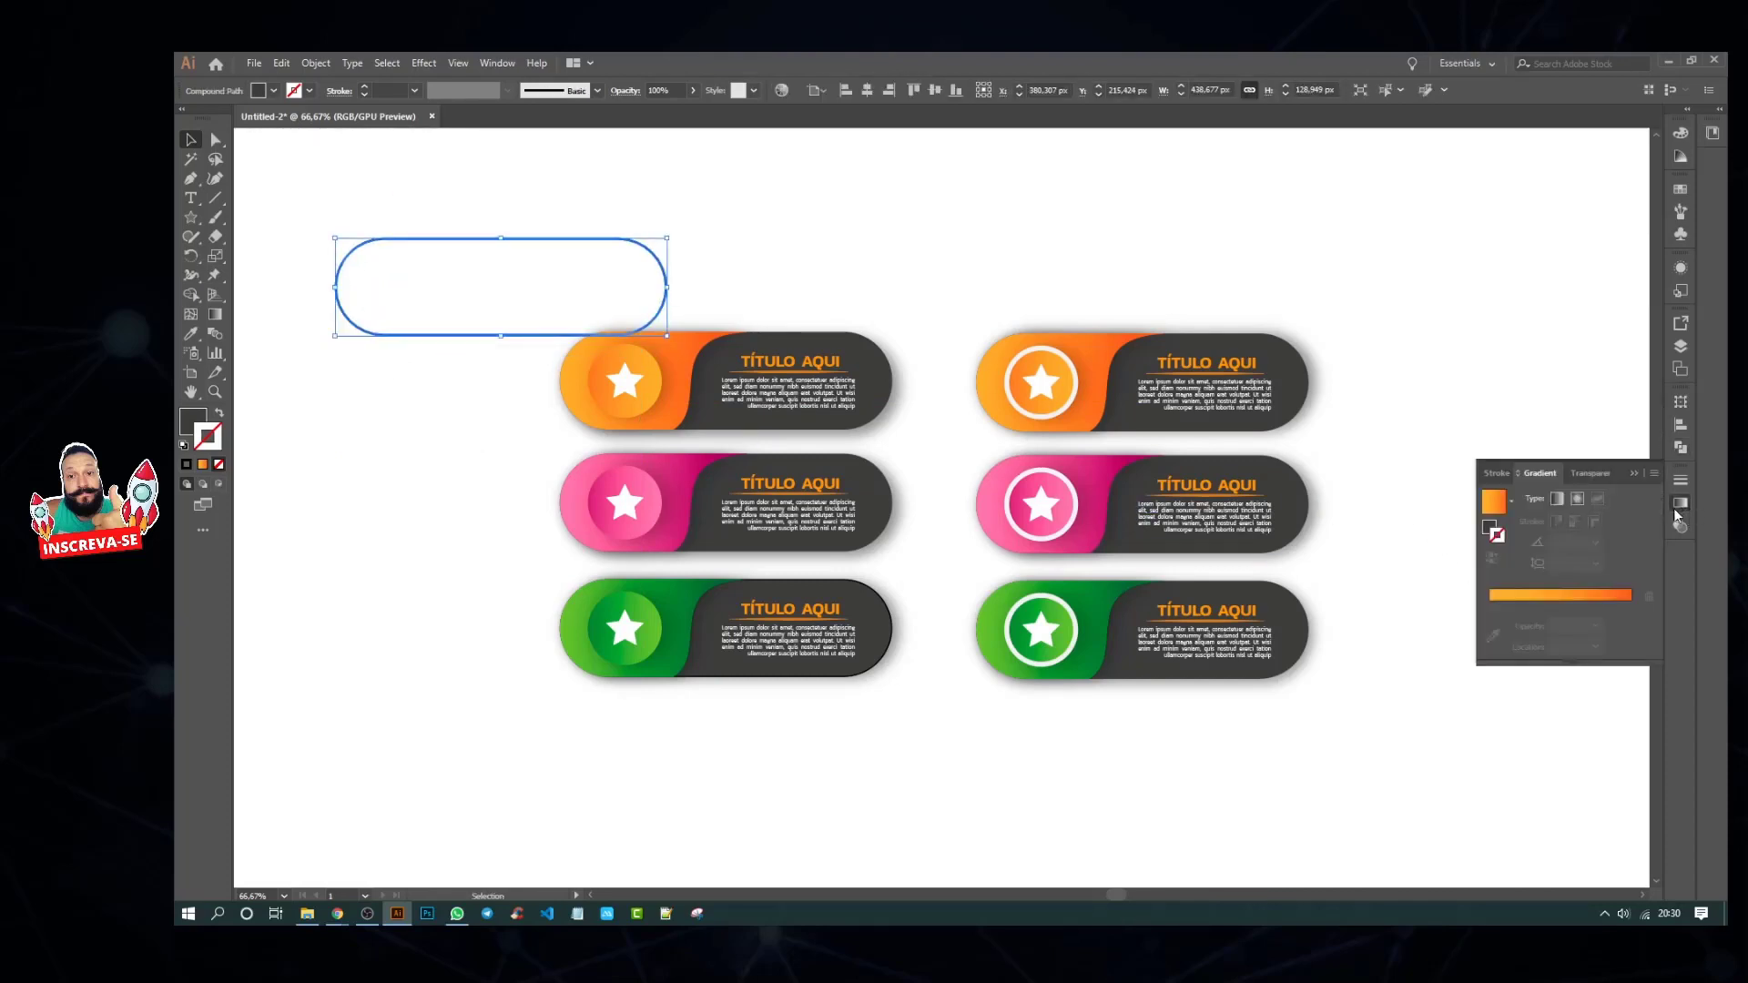
left_click(1580, 600)
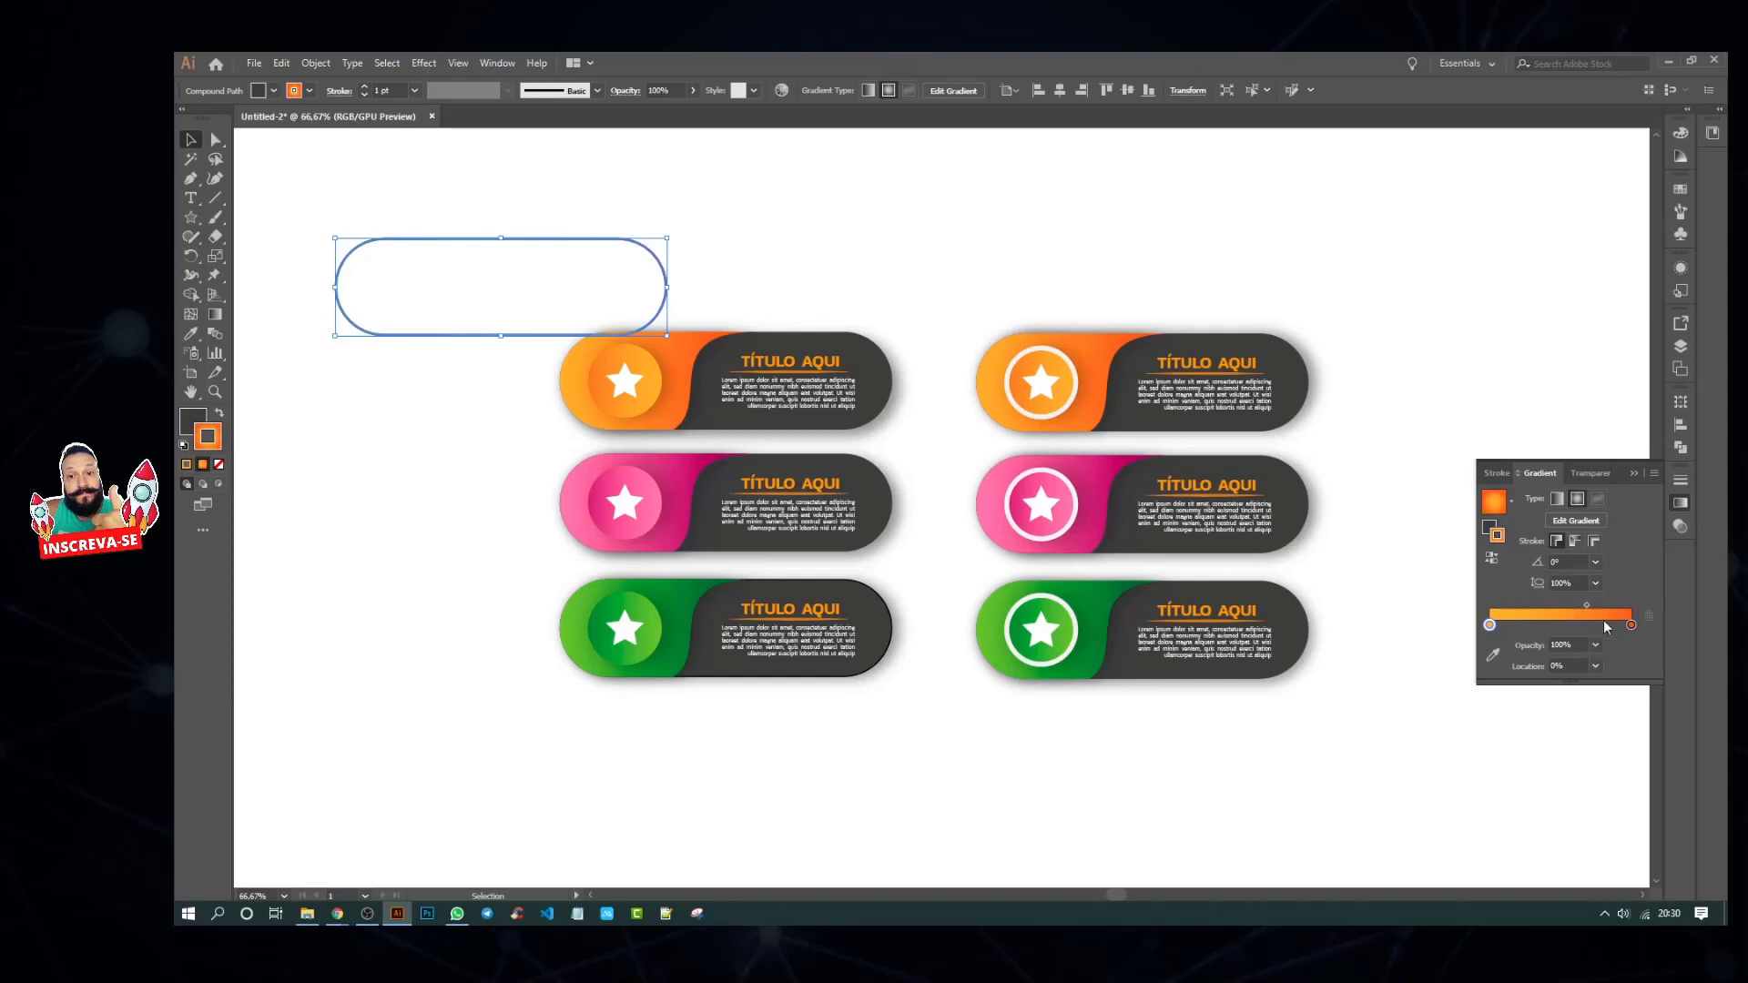
double_click(1630, 626)
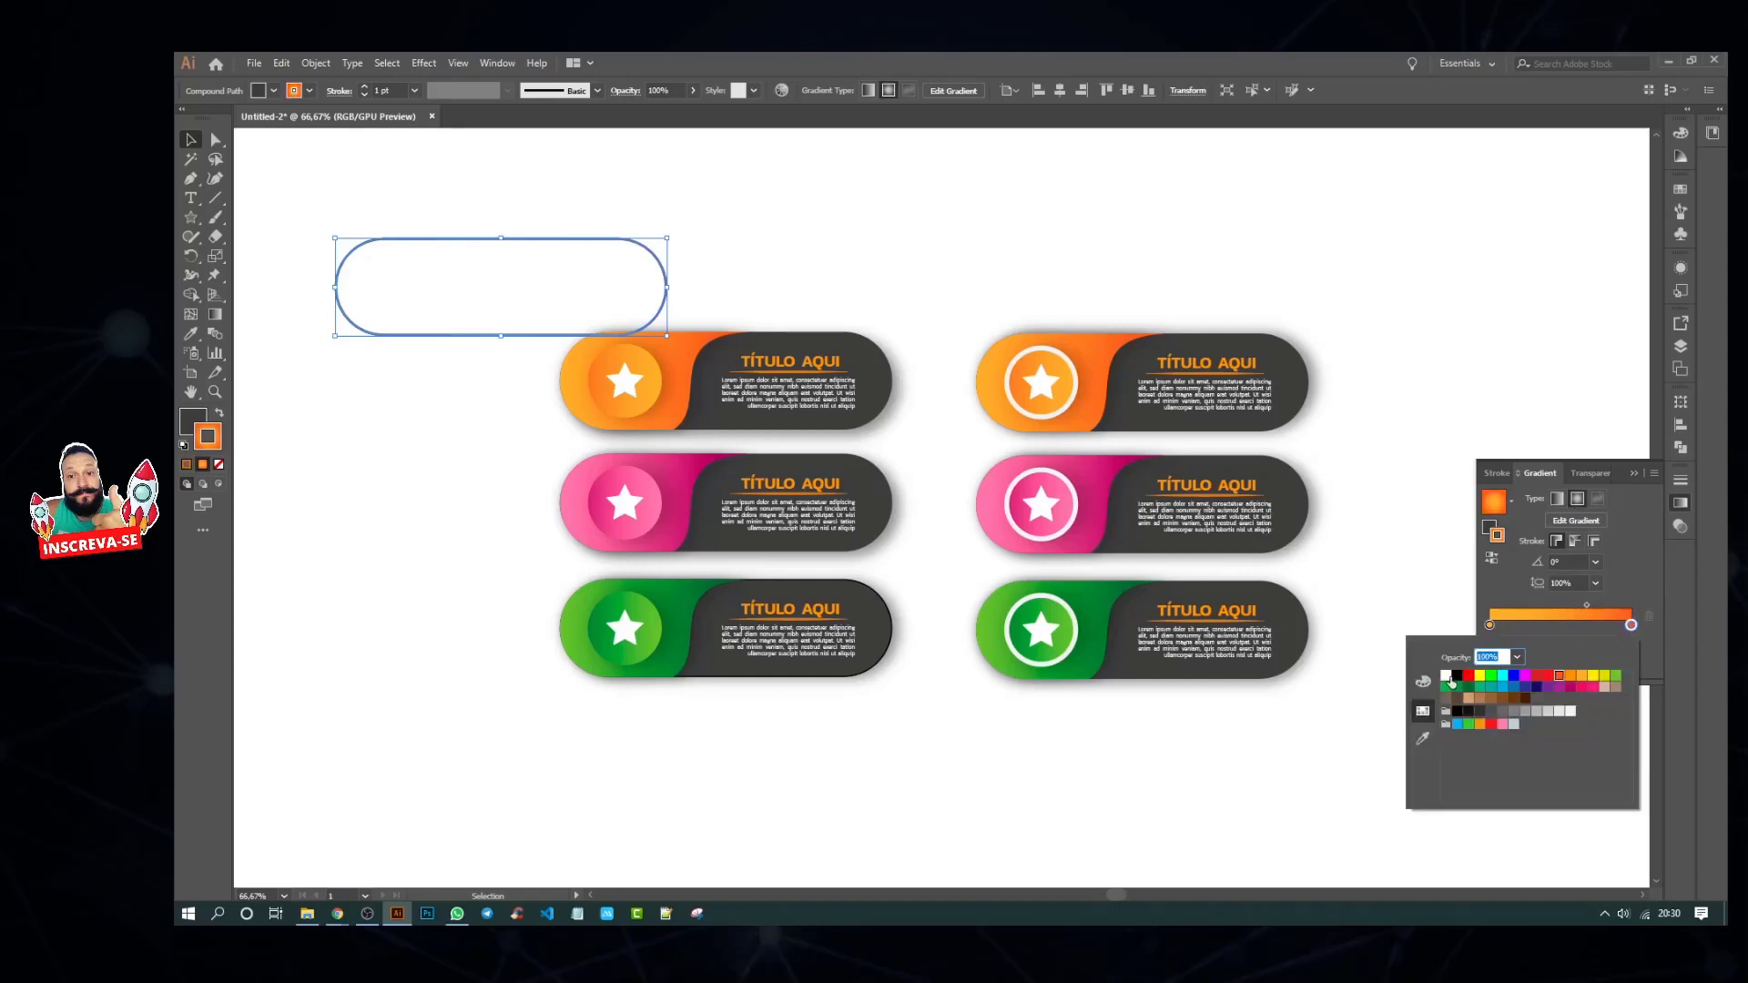
left_click(1447, 678)
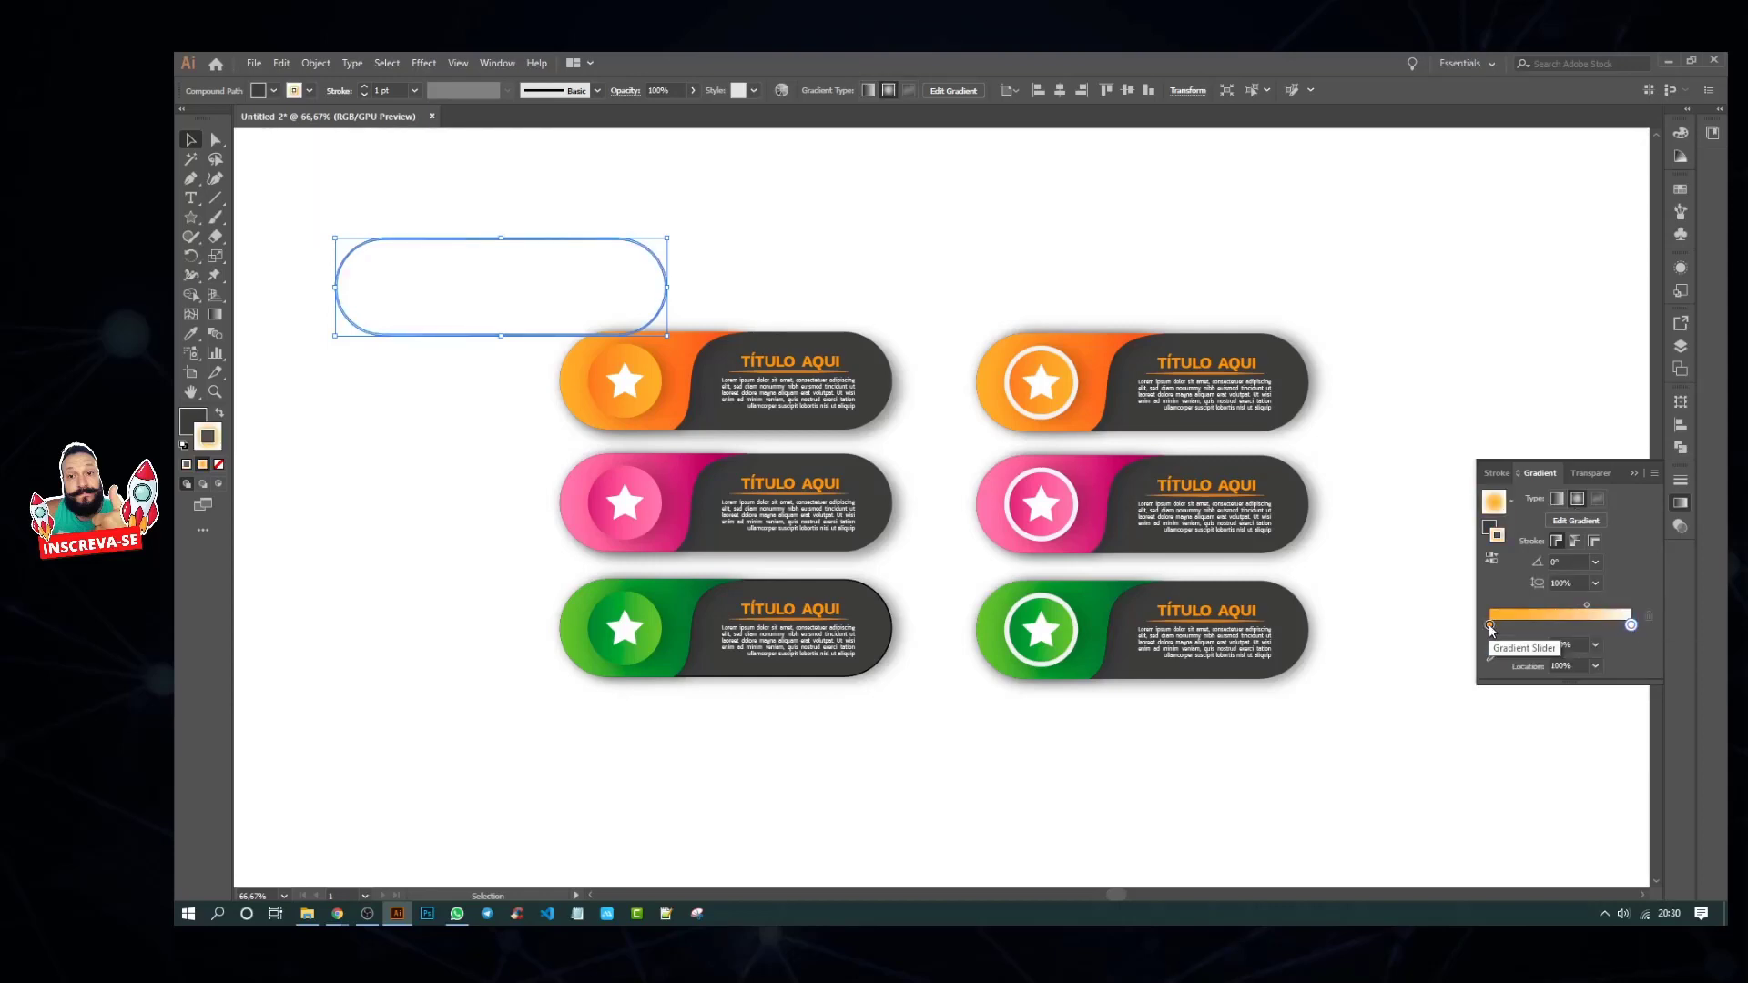
double_click(1490, 626)
left_click(1447, 677)
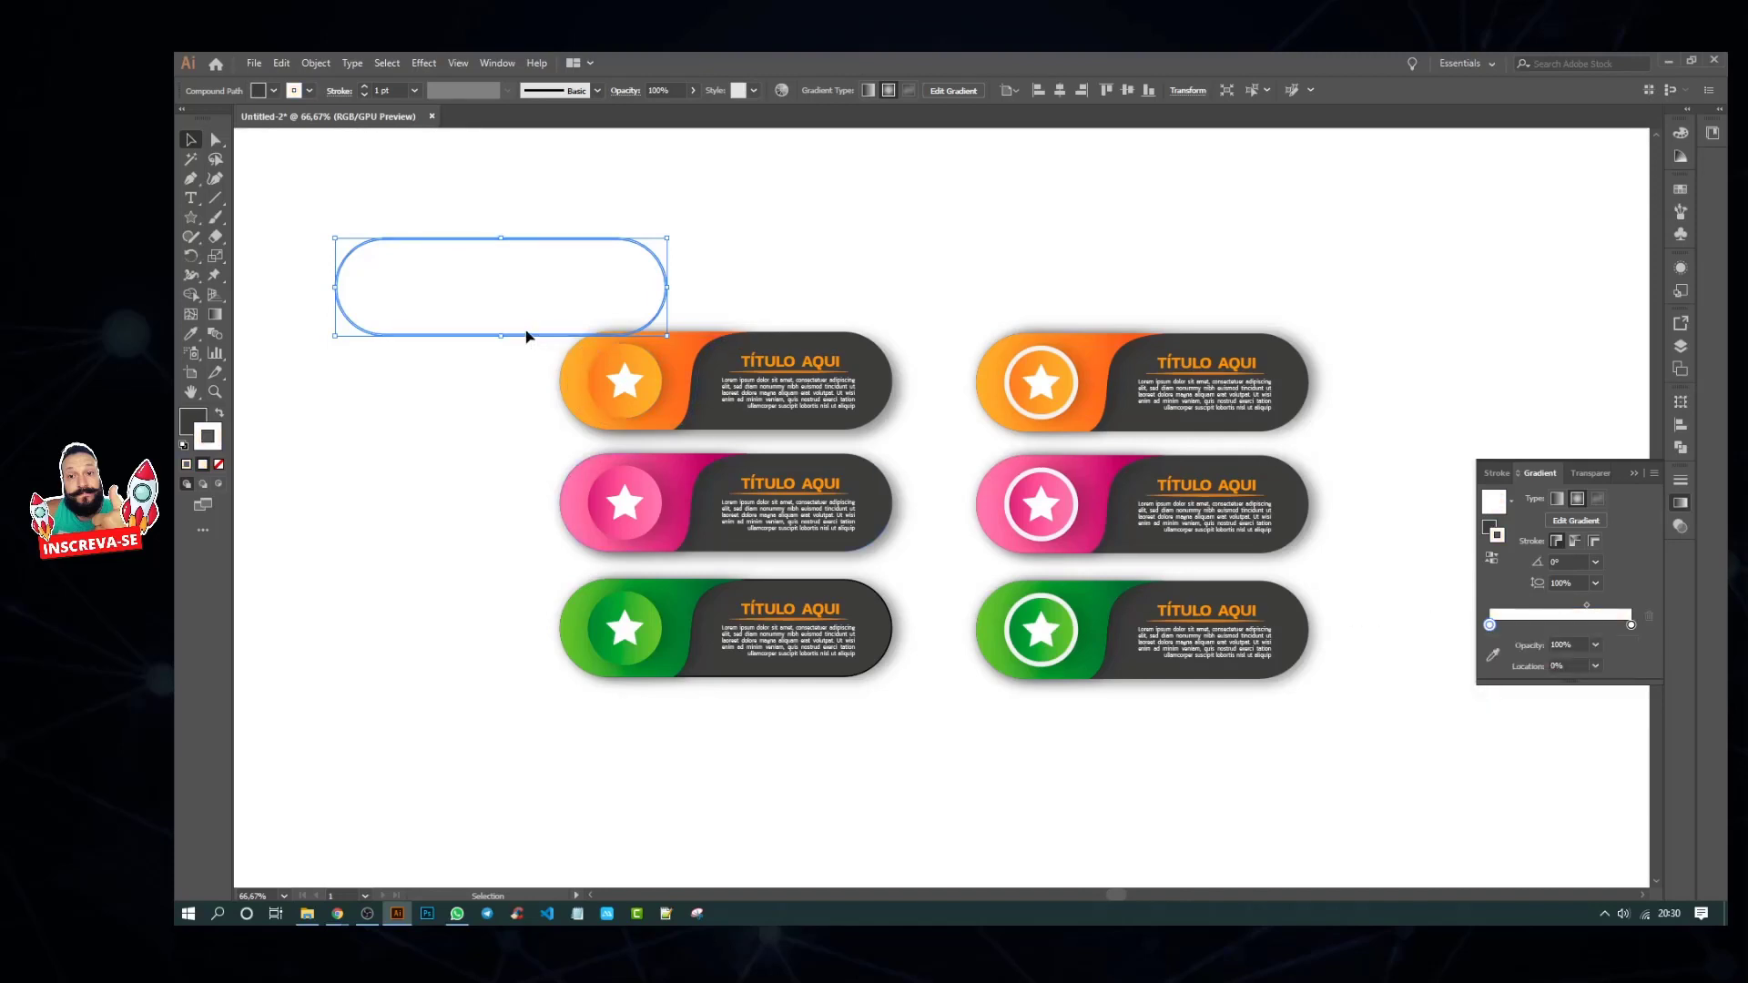
left_click_drag(526, 336, 752, 437)
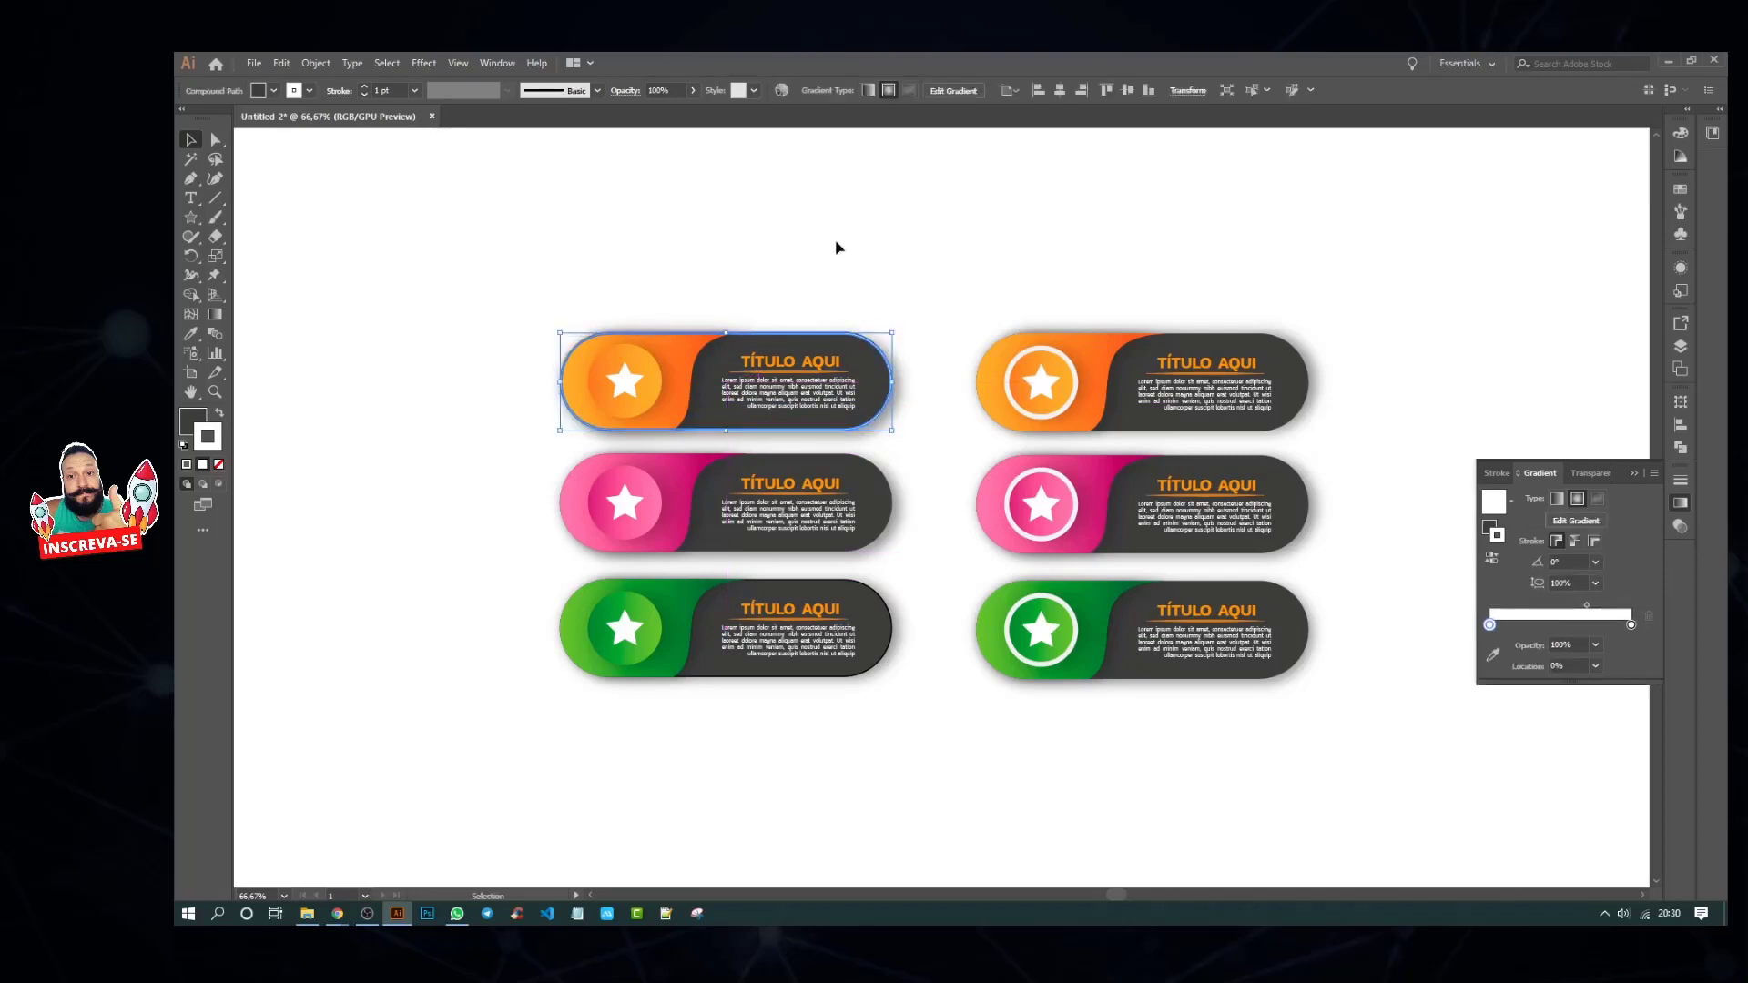
Step: Select the white ring on the top-left pill and switch it to Gradient tool editing, colour picker showing
left_click(871, 347)
scroll(871, 347, "up", 2)
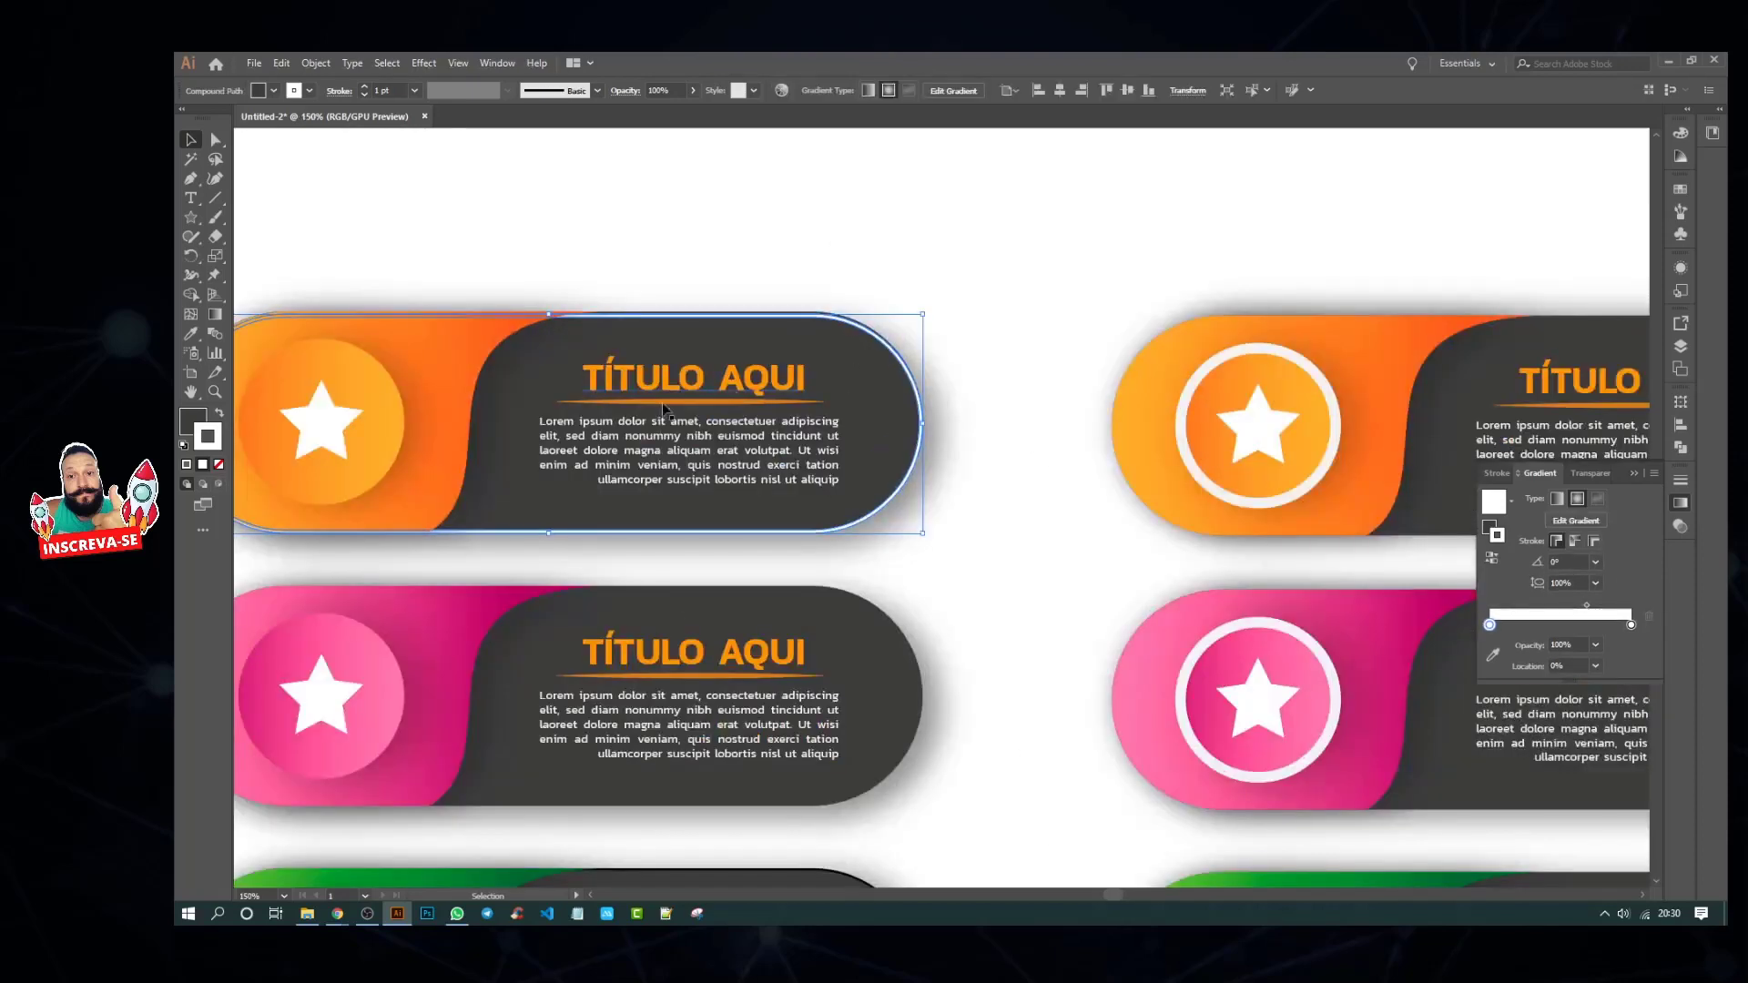
key("g")
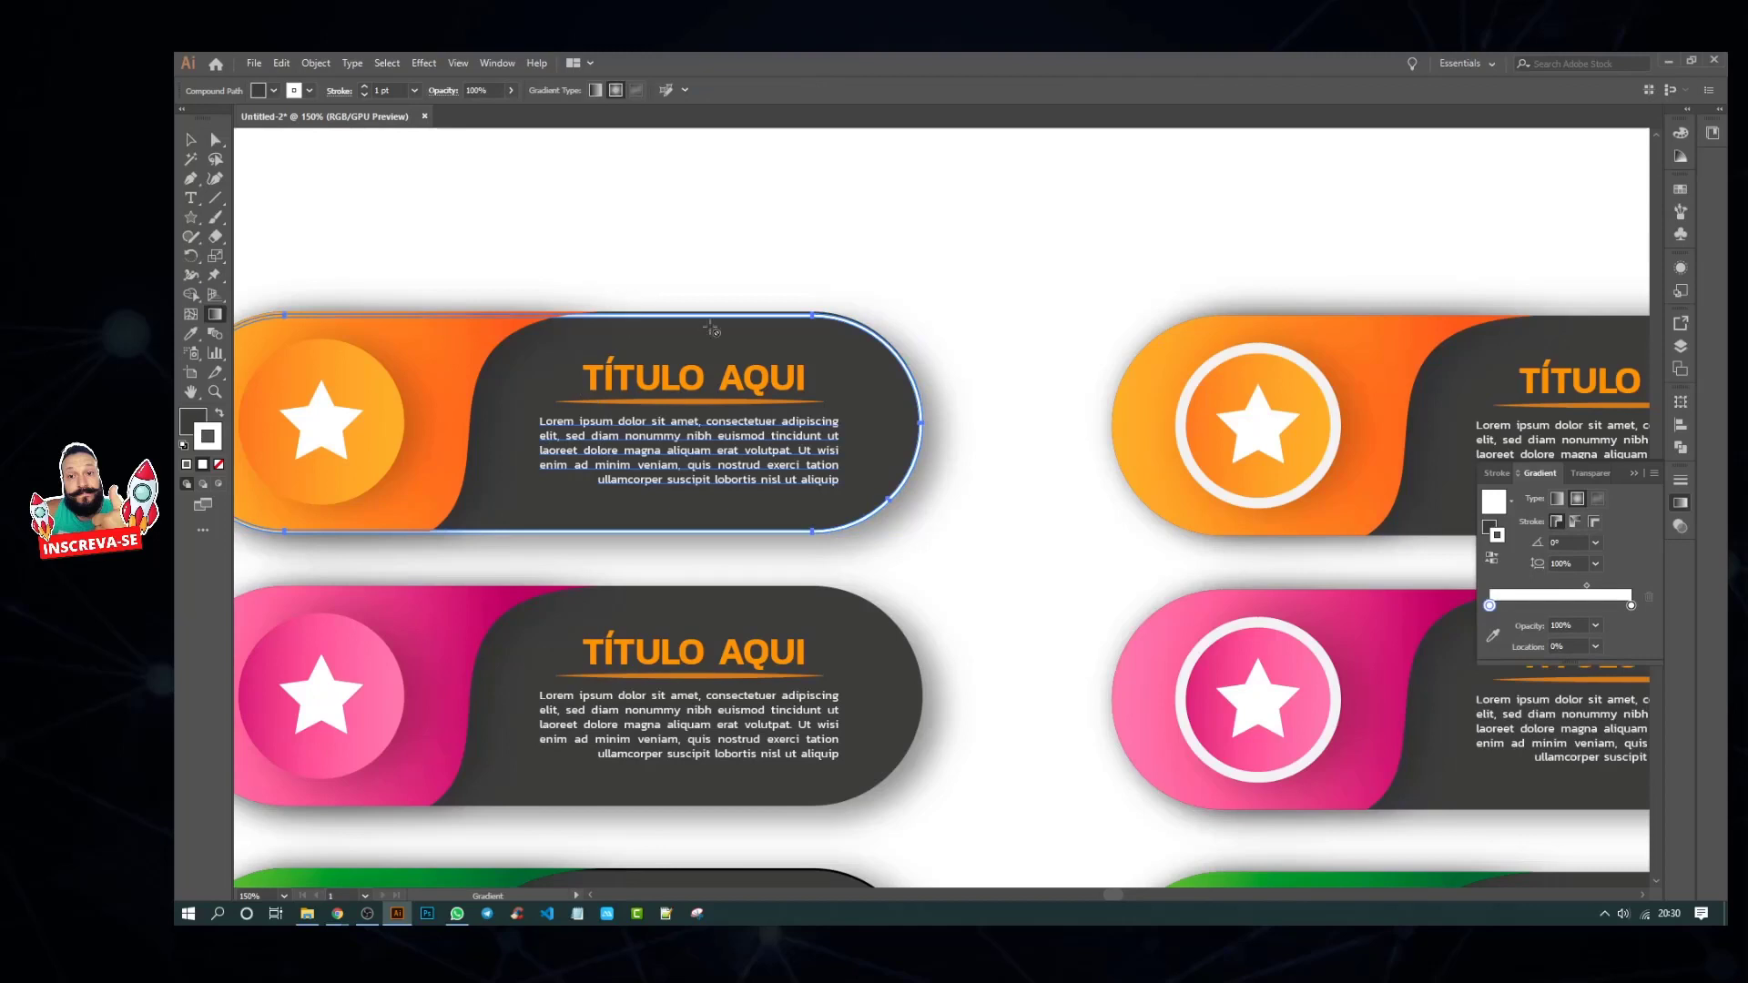
left_click(193, 420)
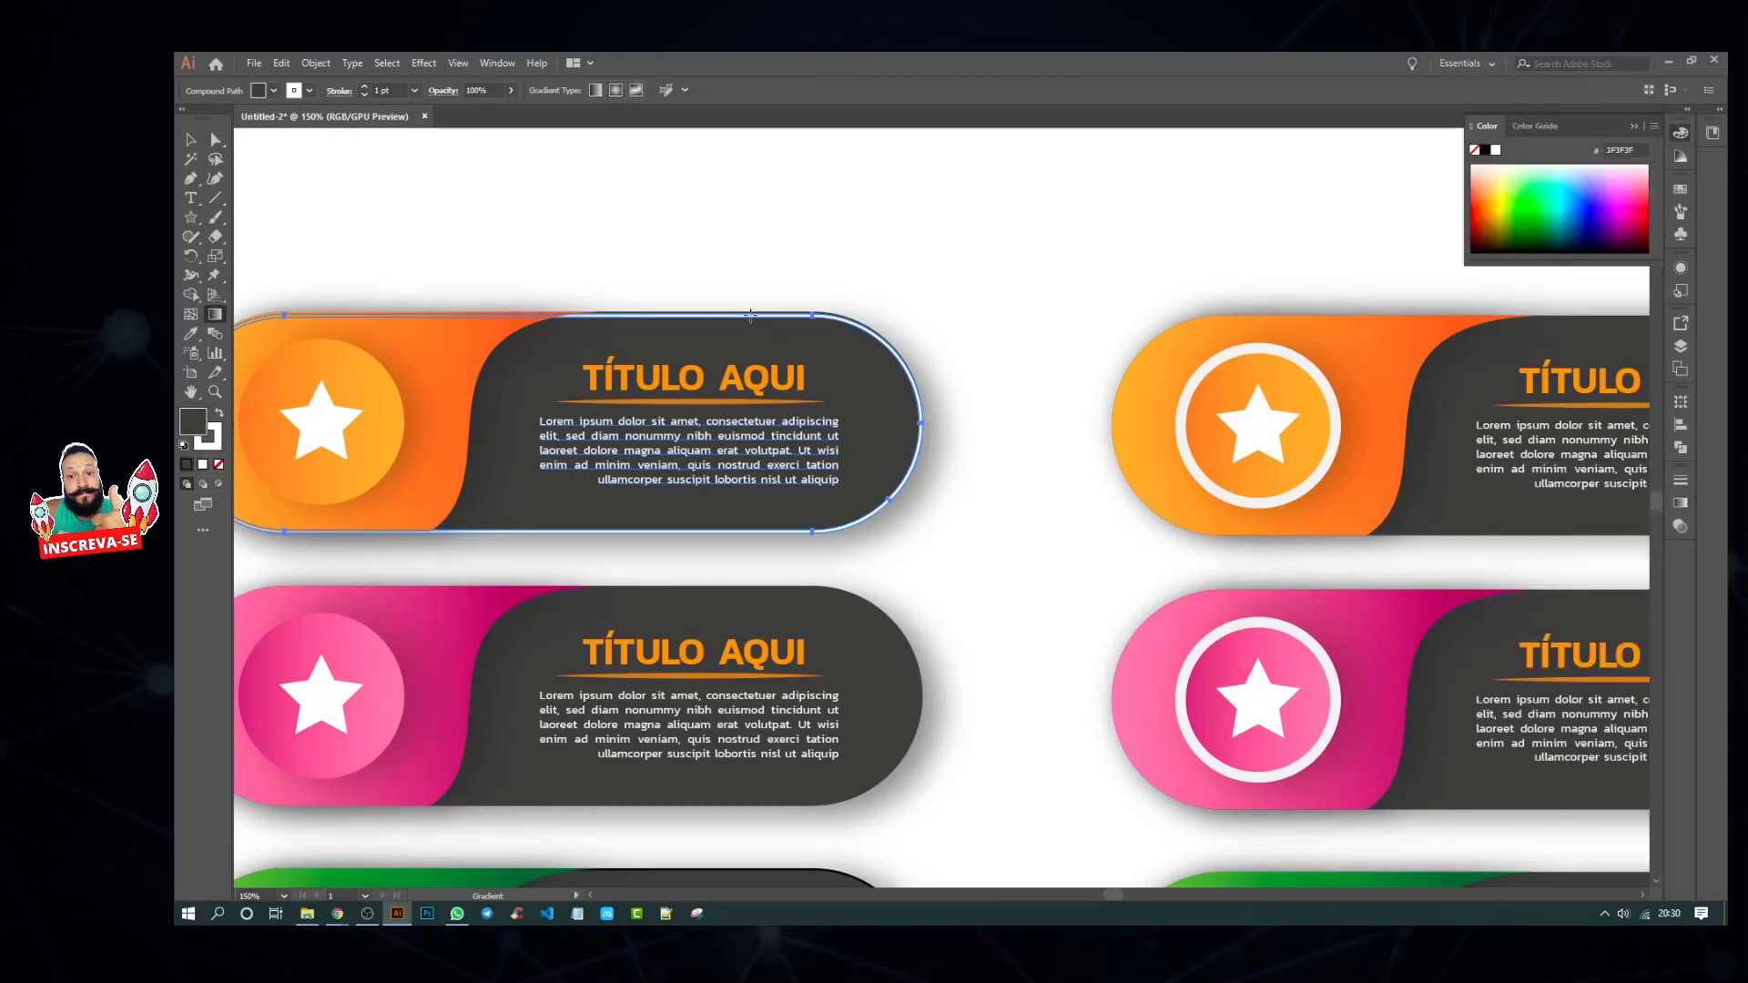
key("v")
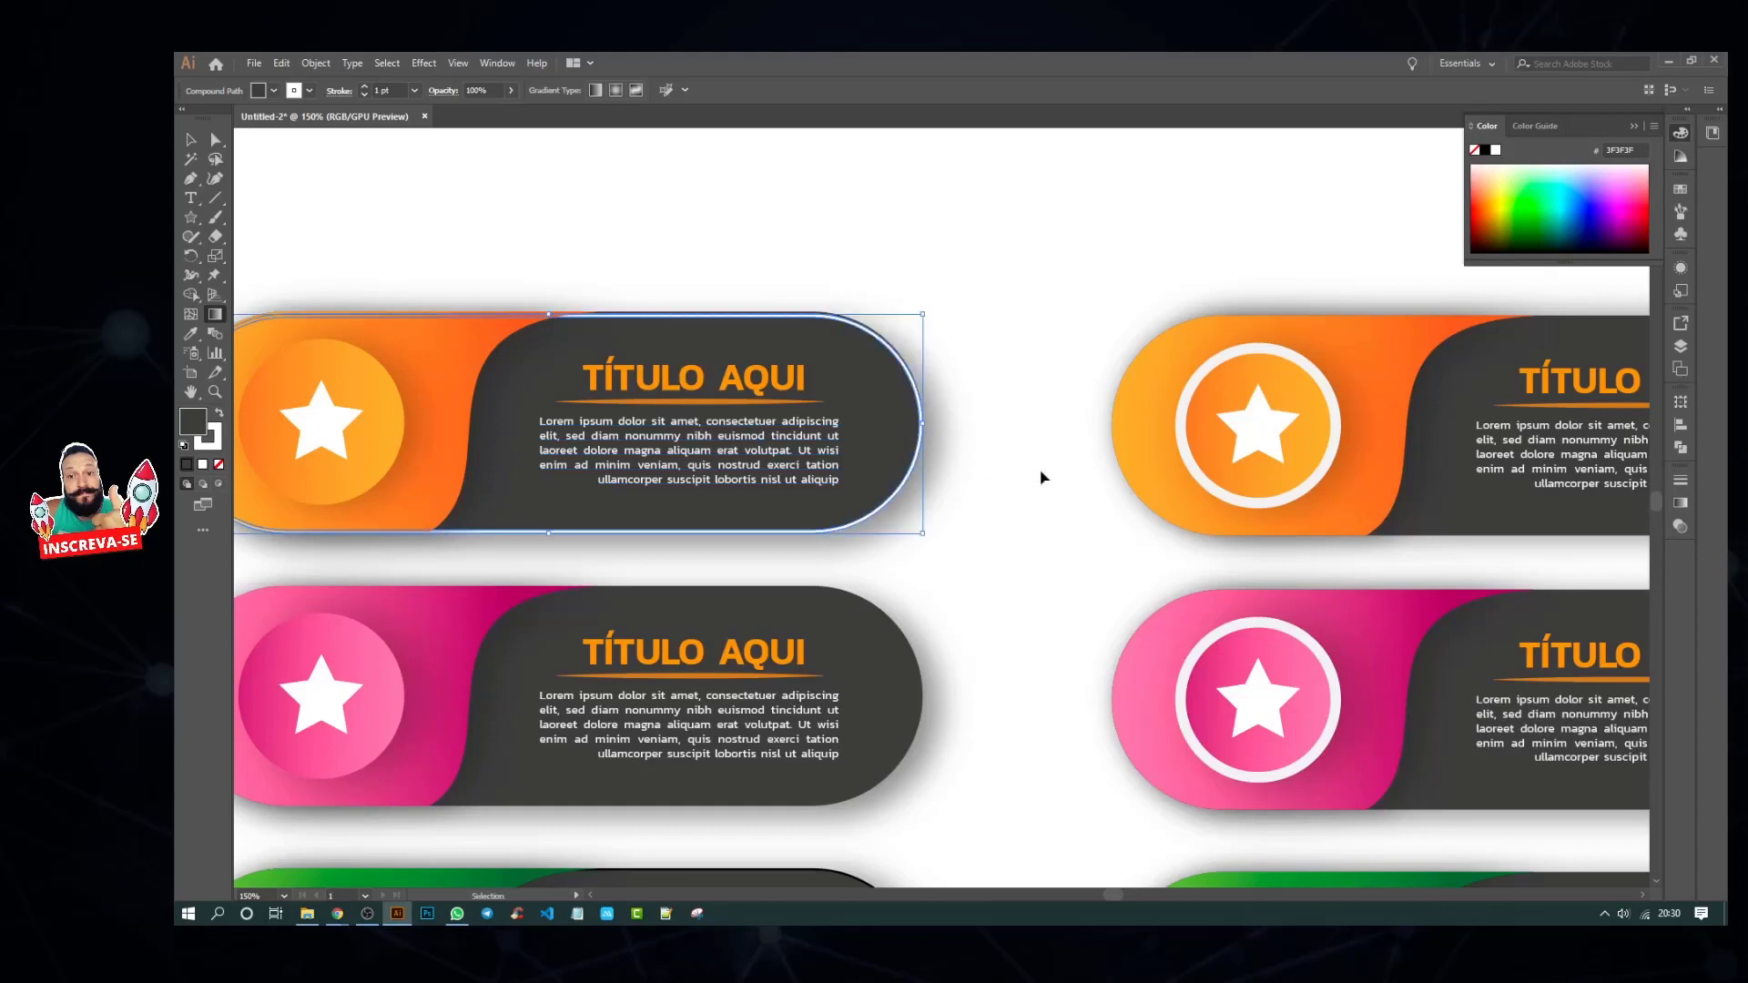
key("g")
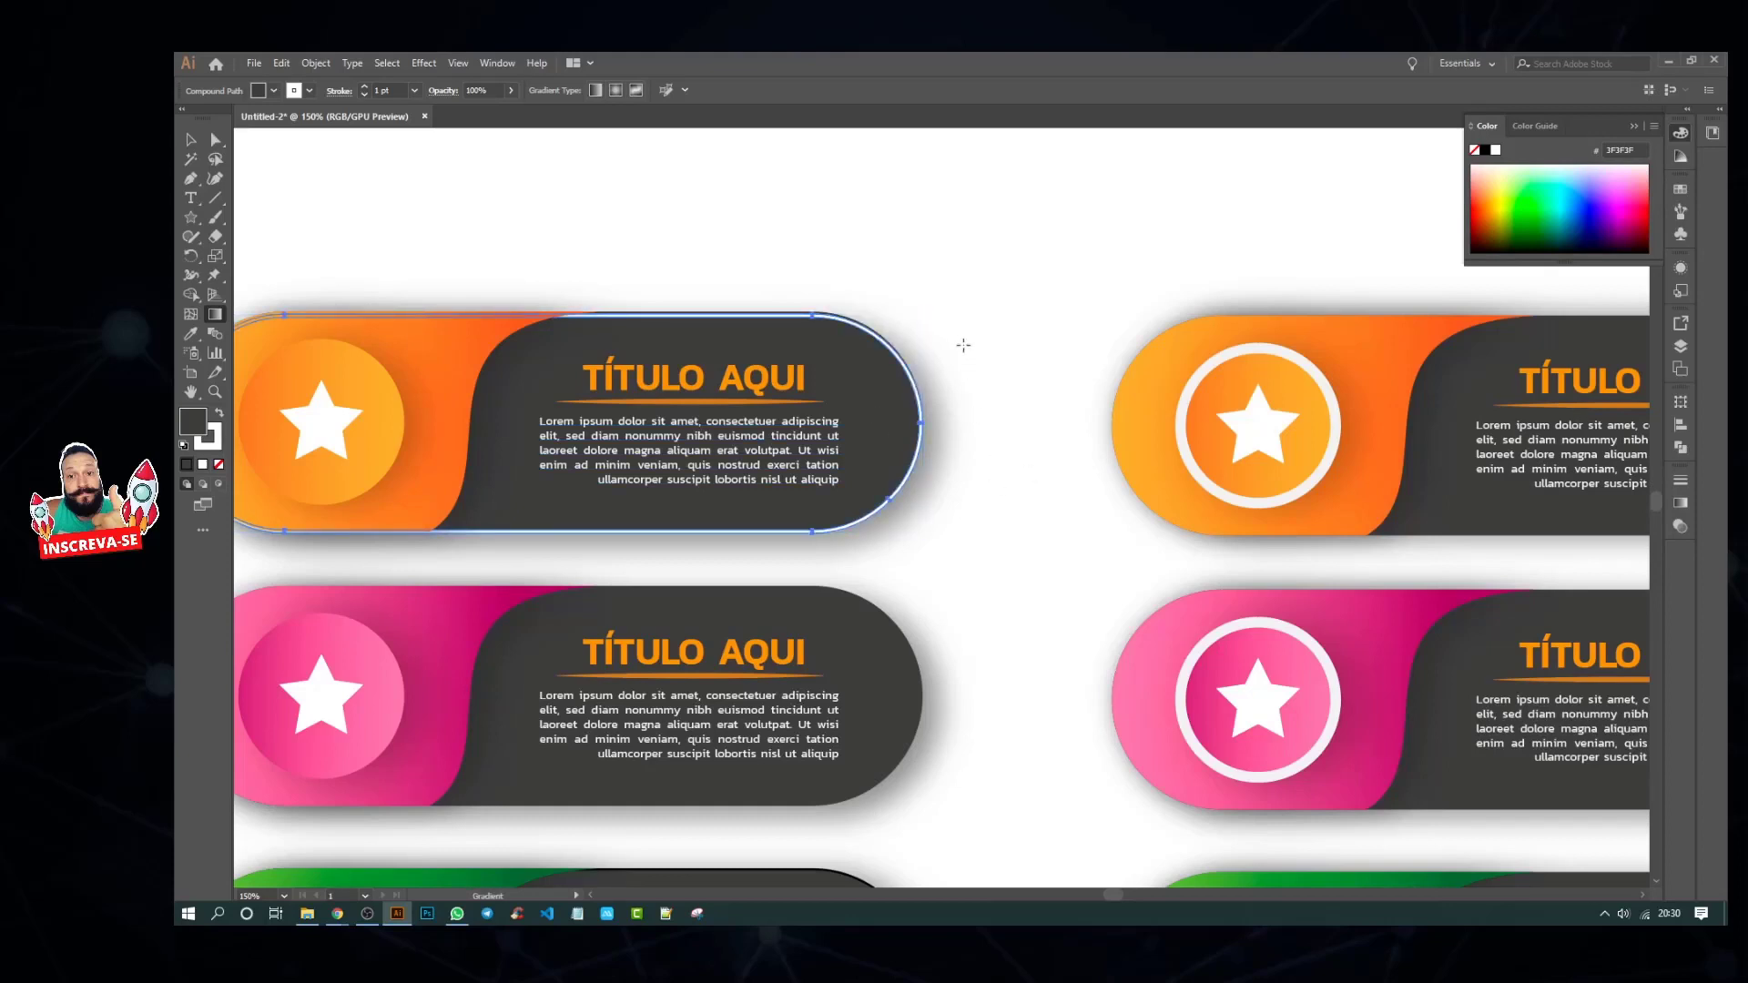
key("v")
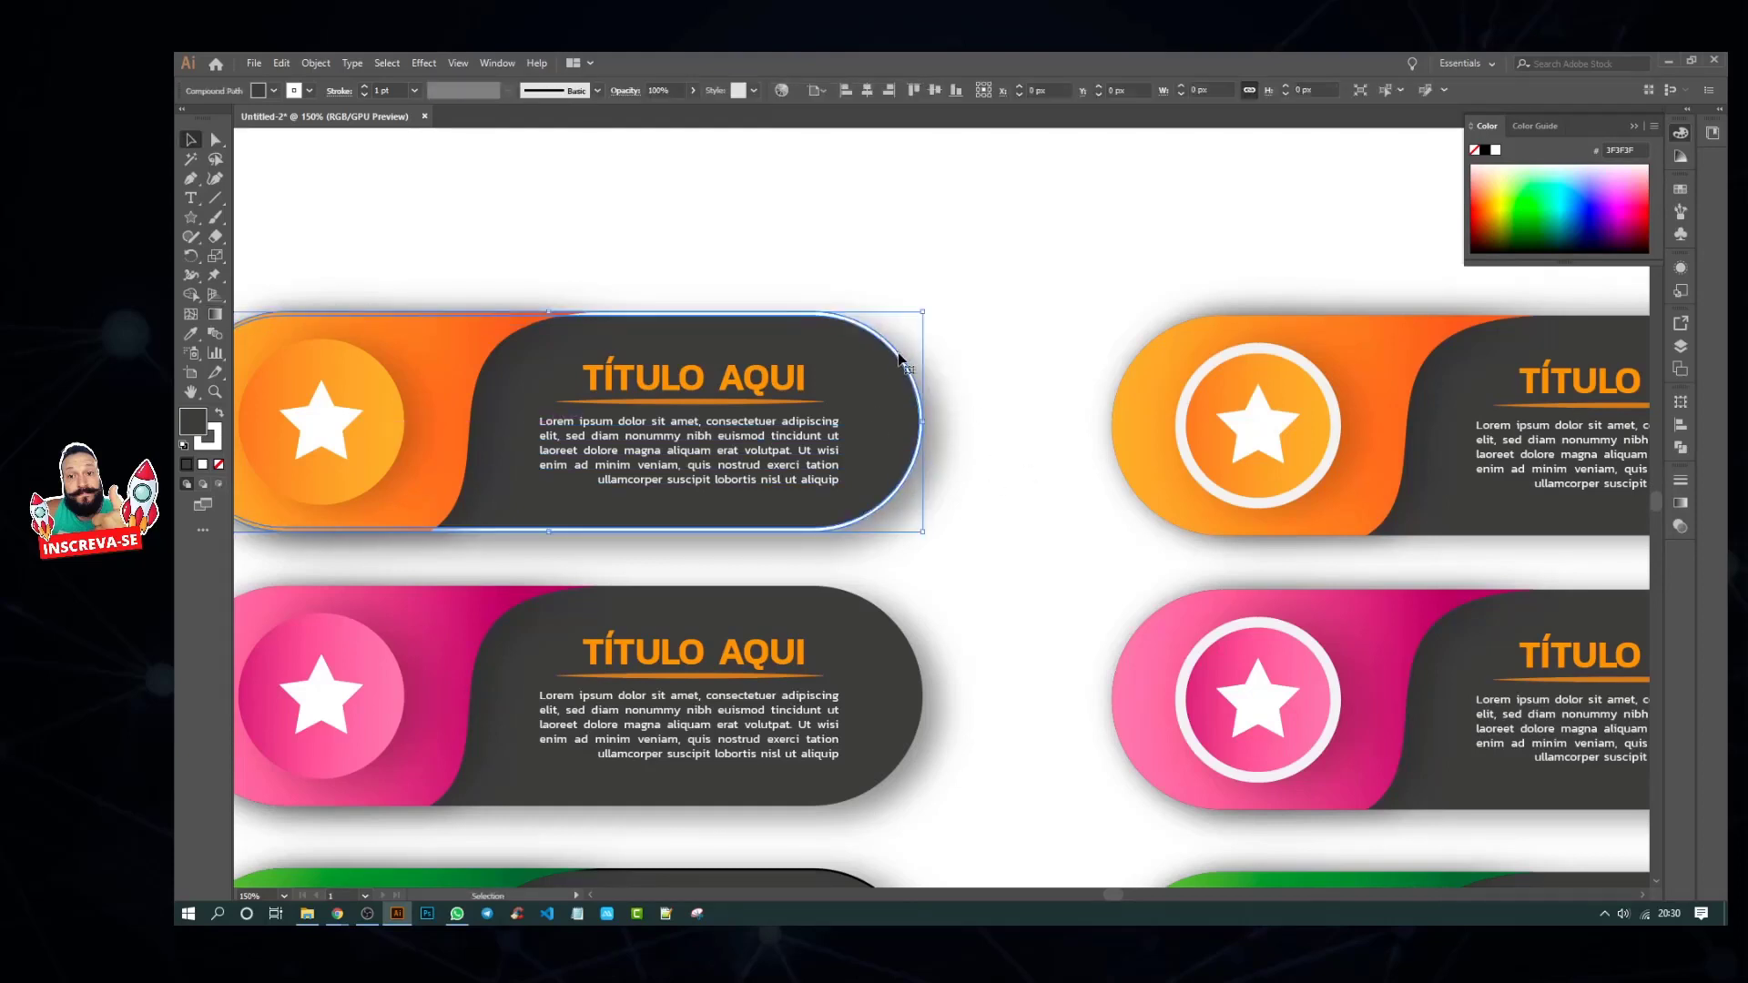
key("g")
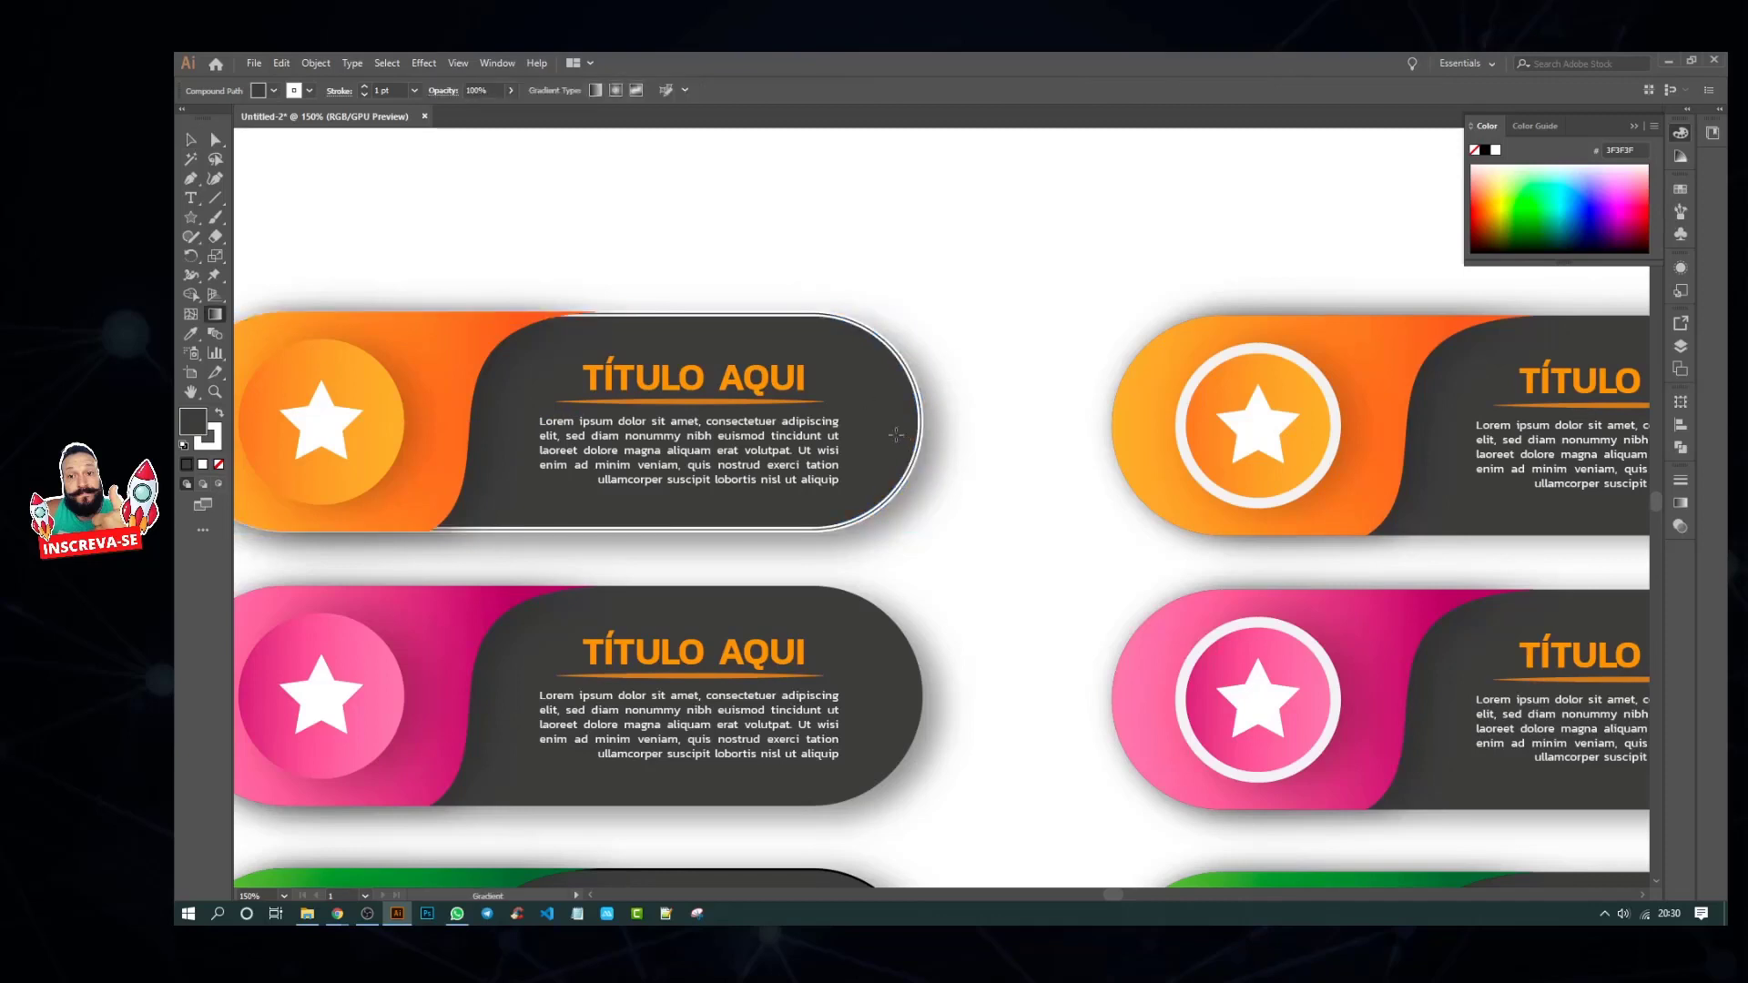
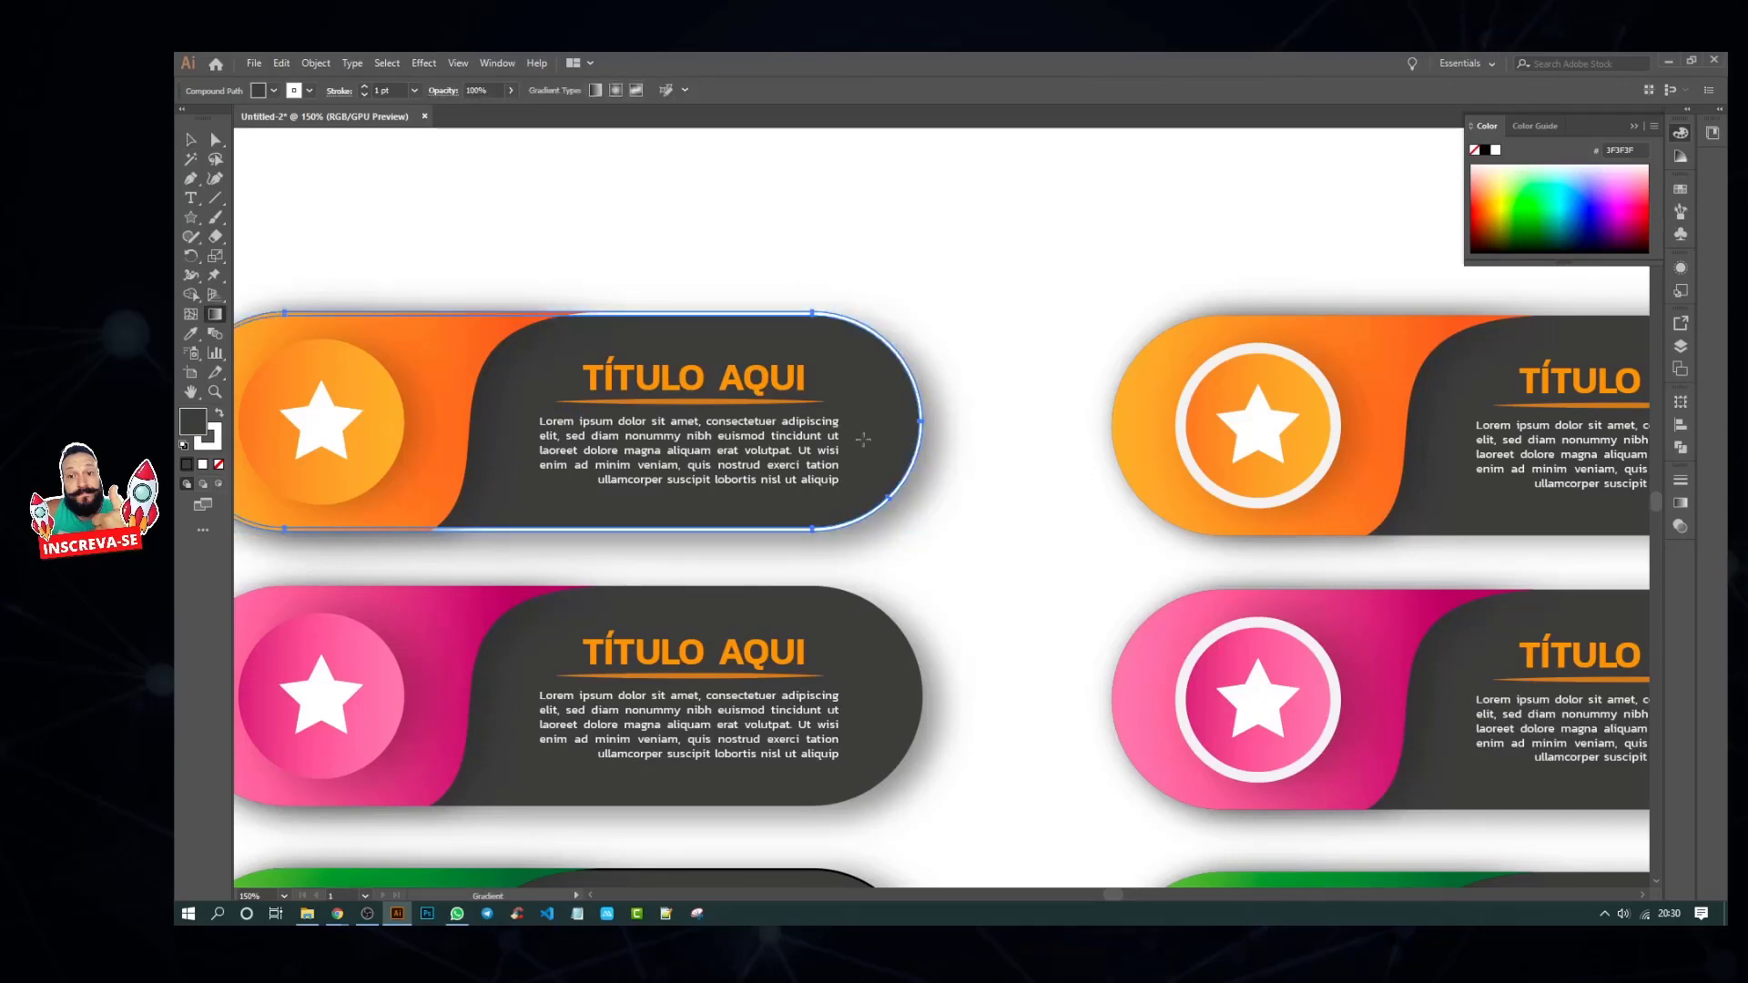
Step: Apply a gradient fill to the dark card and drag it across the card's right end
key("v")
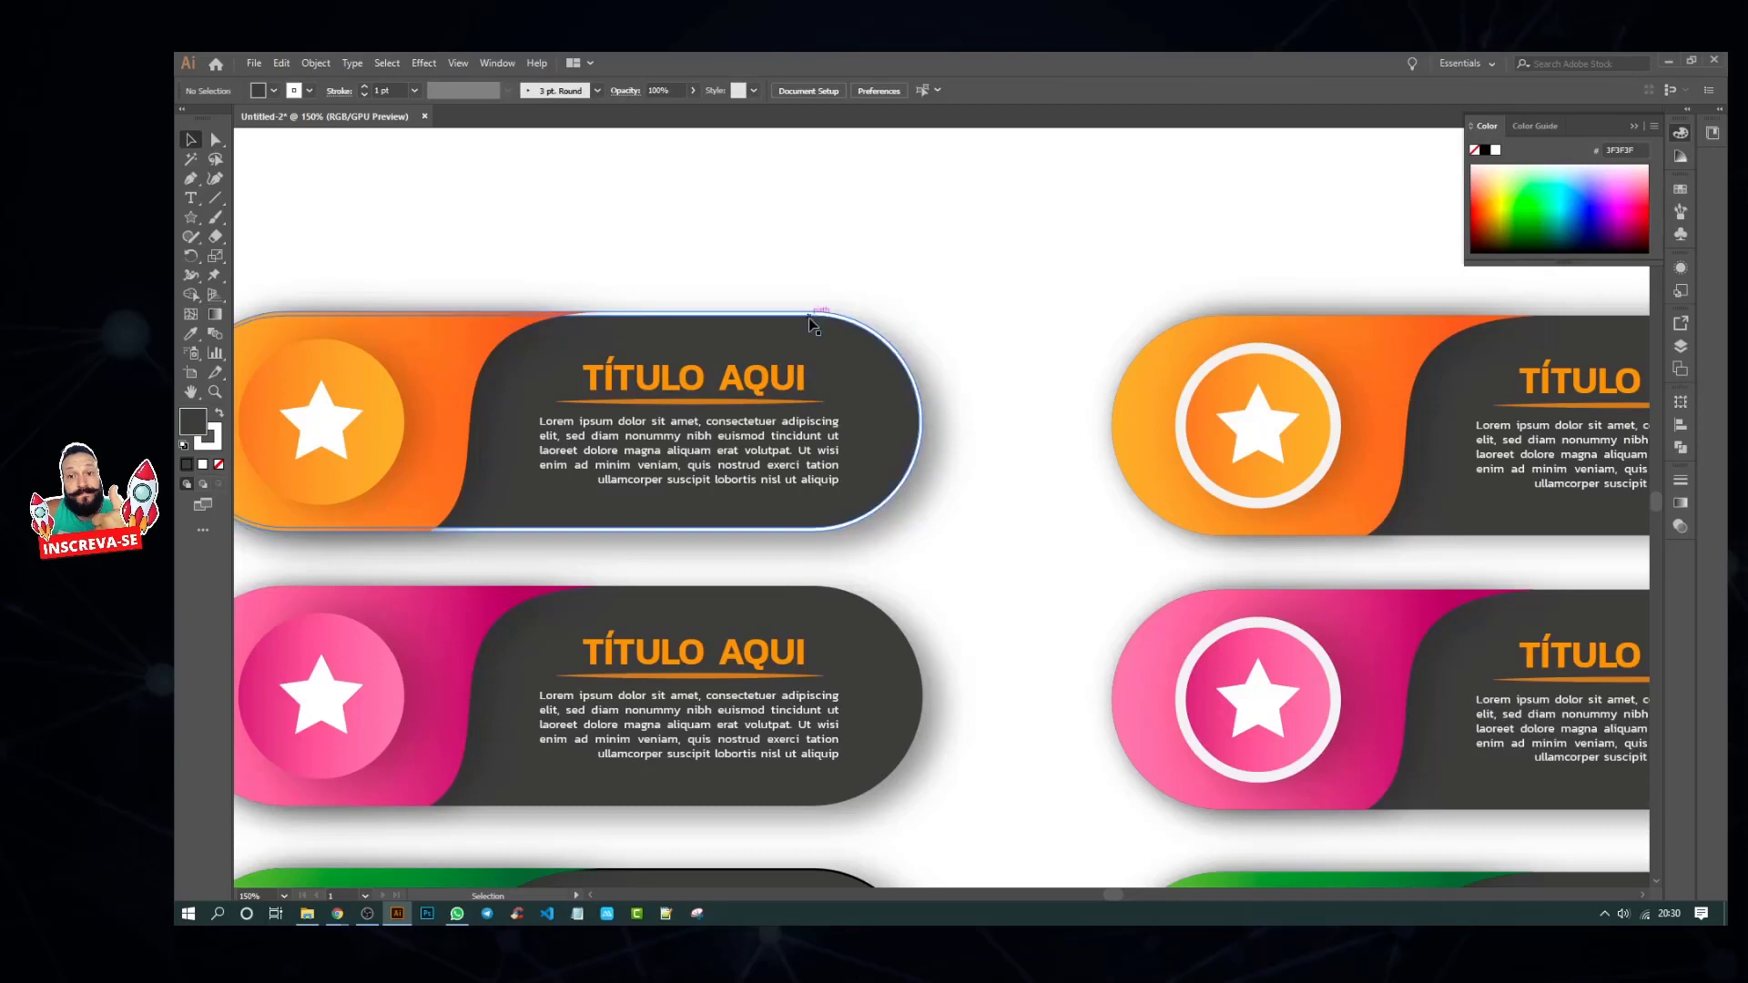
left_click(1681, 503)
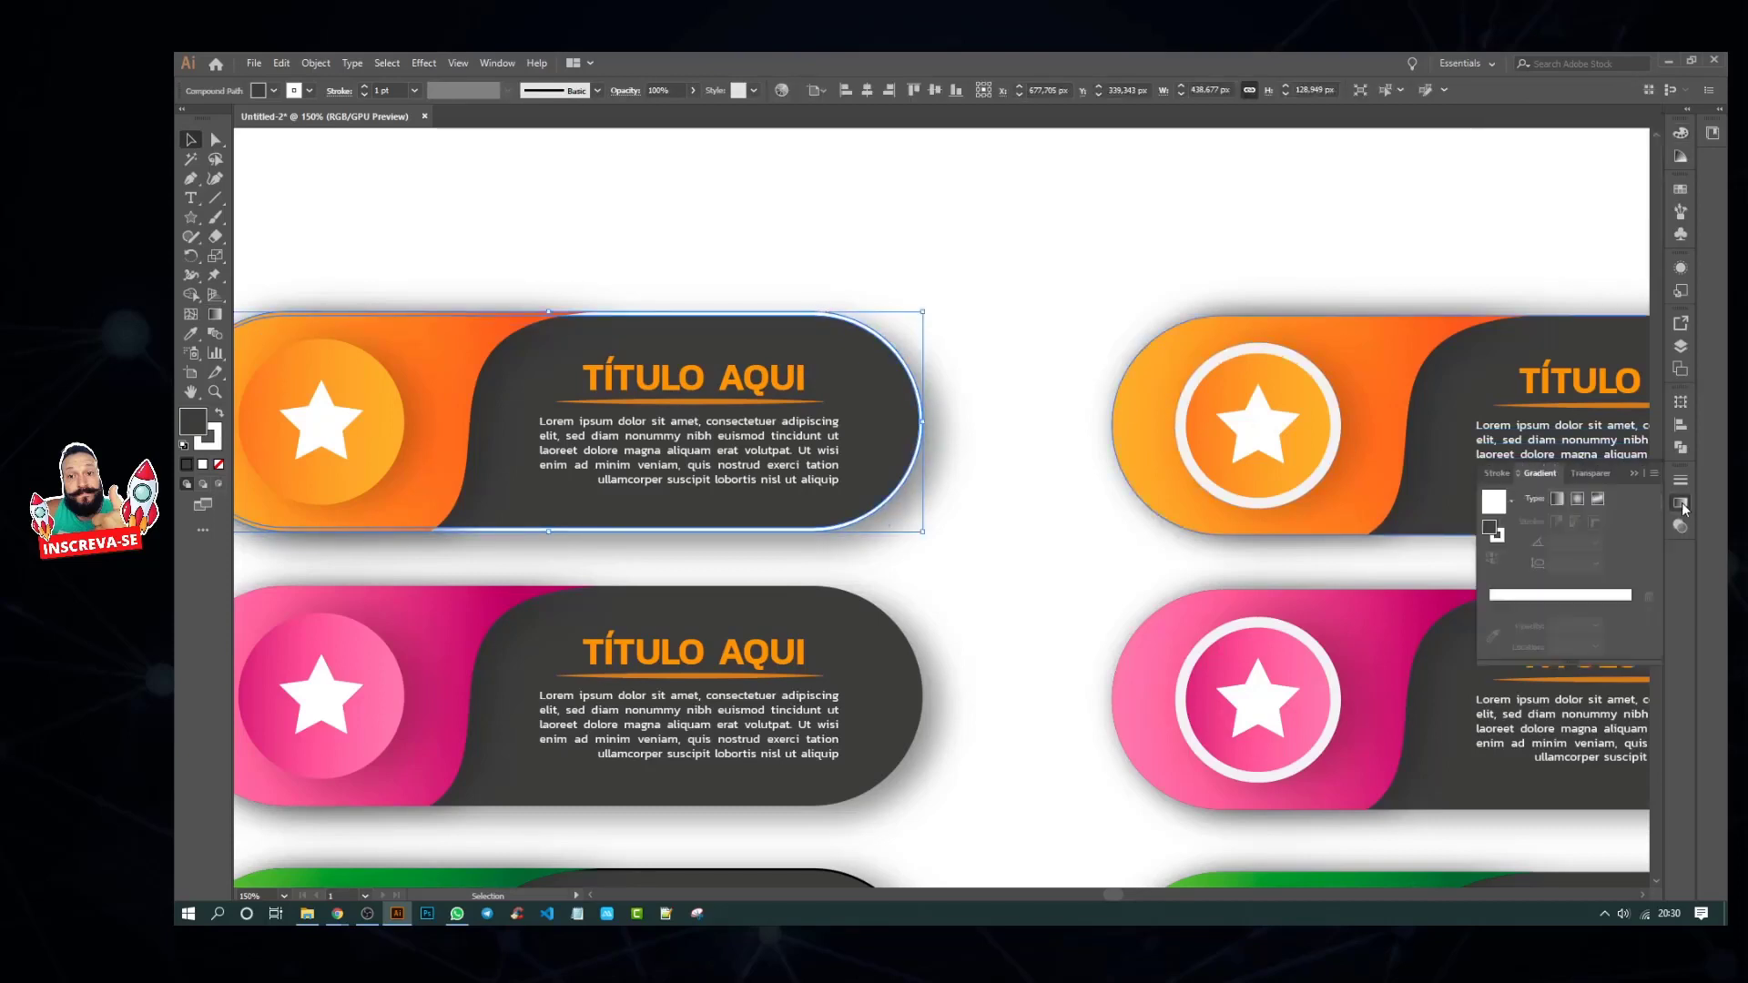
left_click(1575, 598)
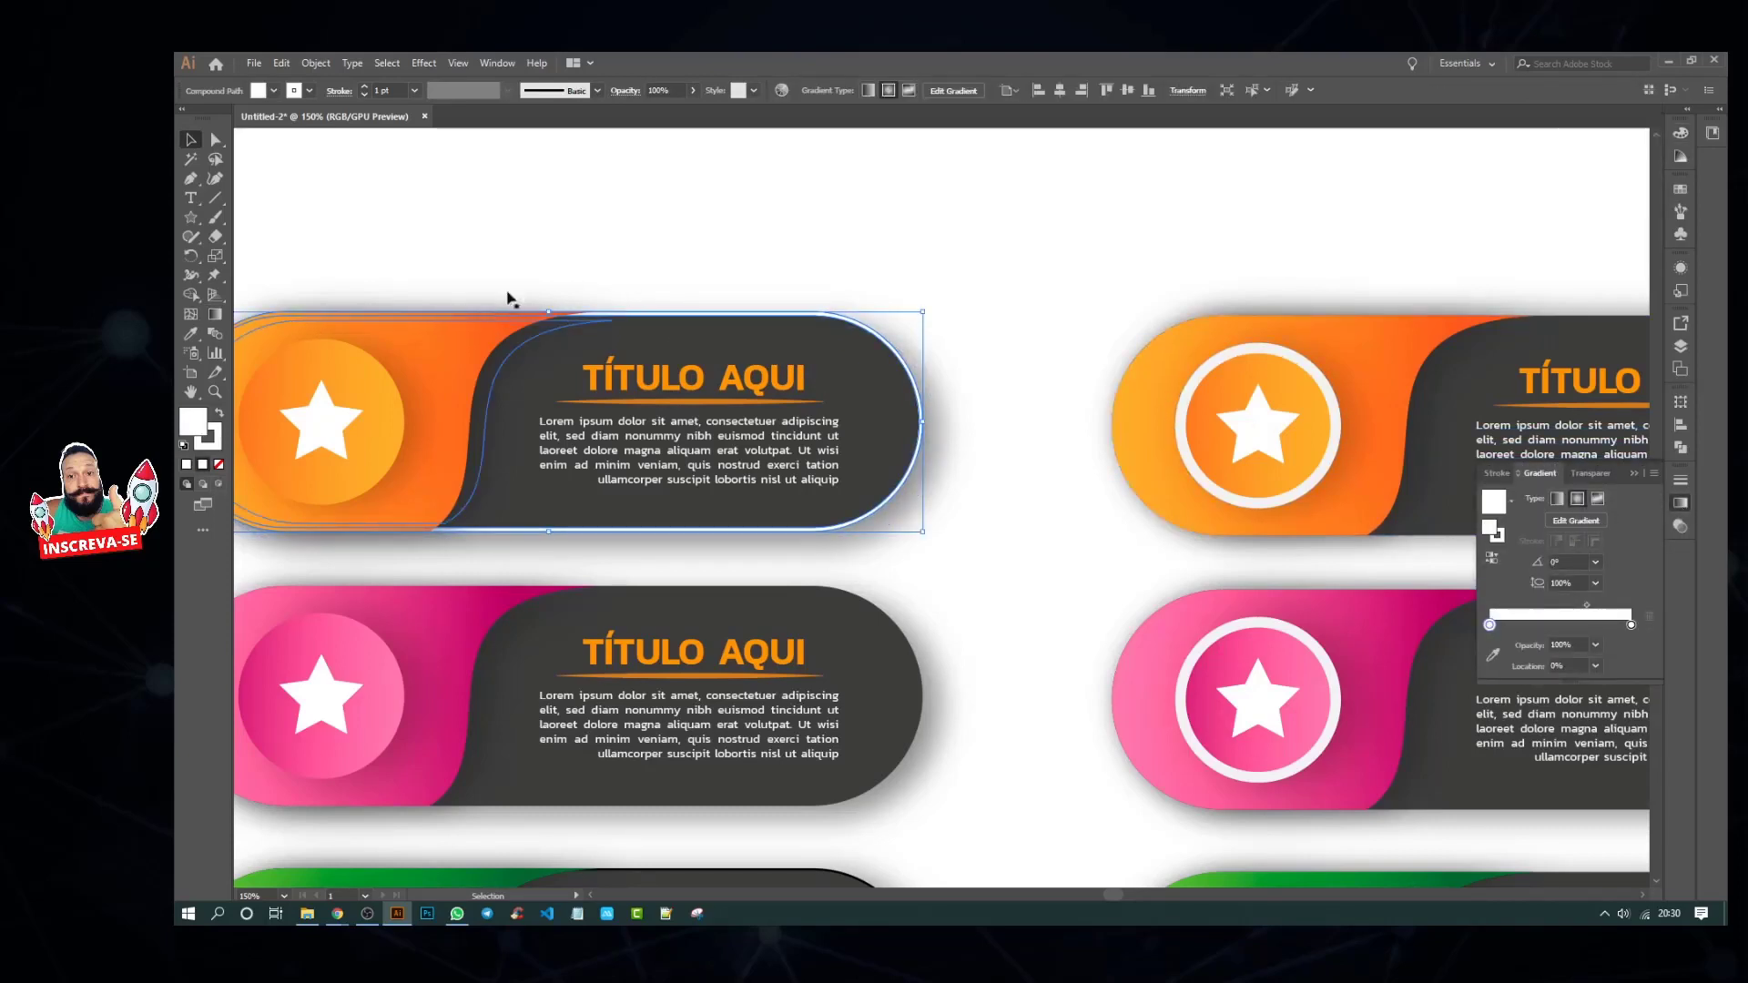
key("g")
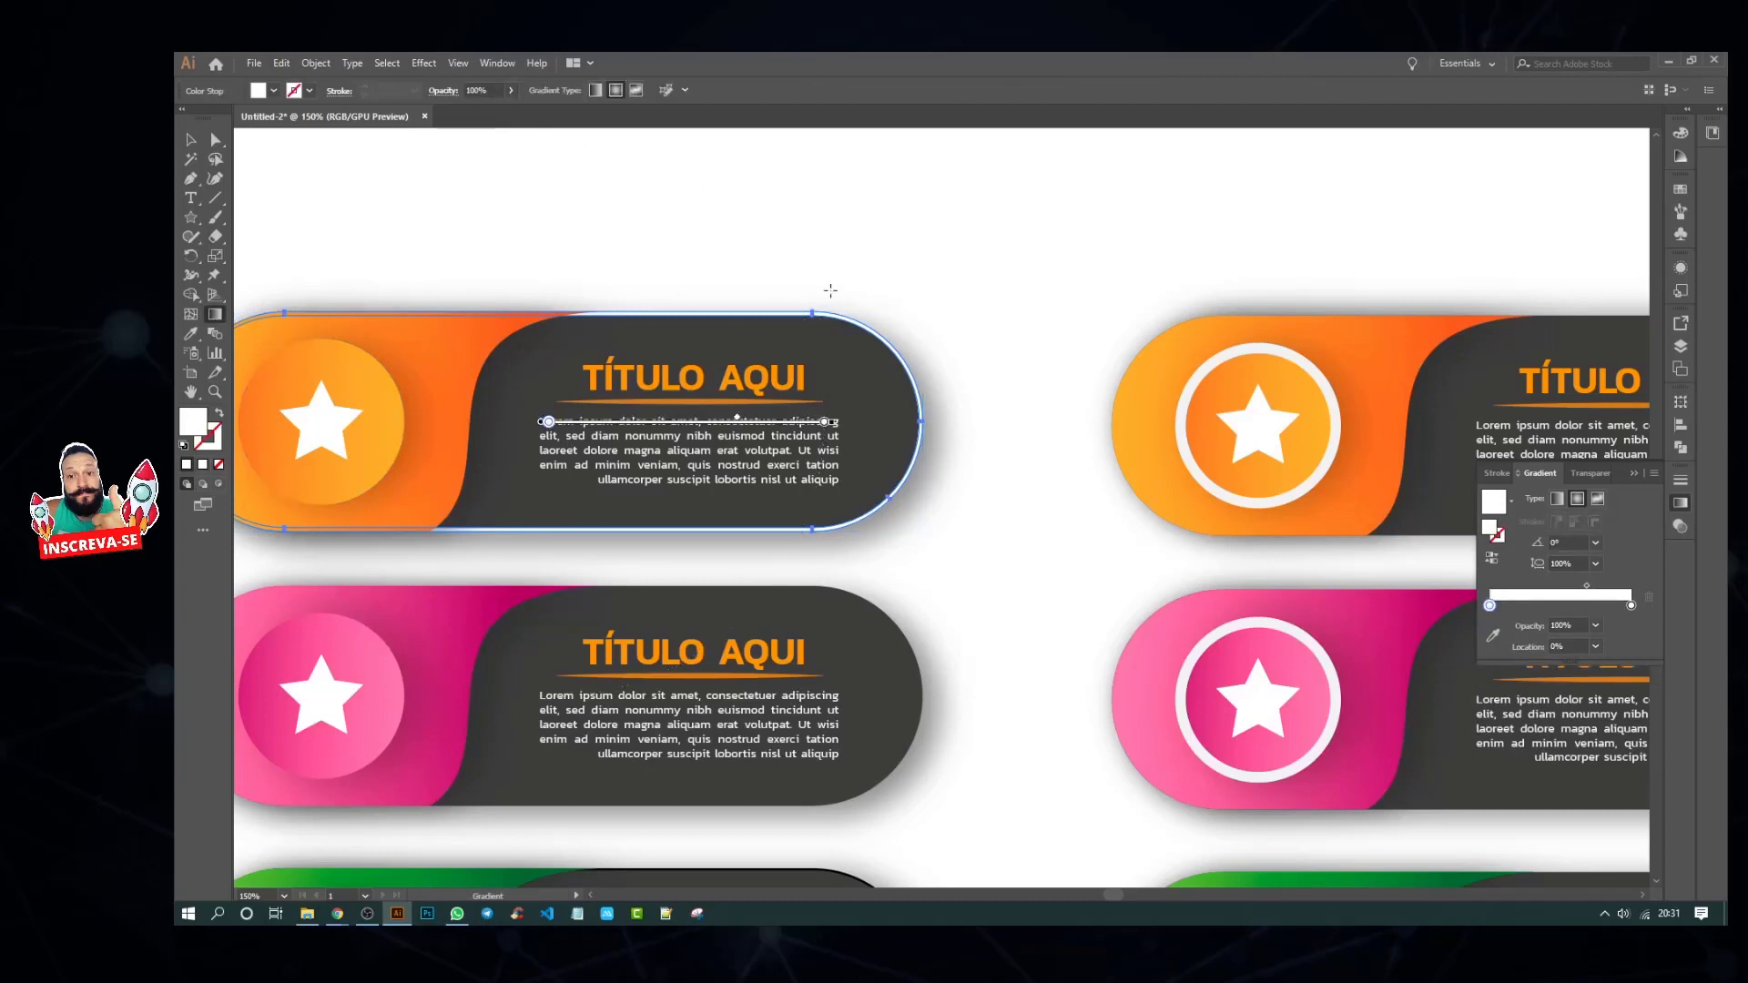
left_click_drag(831, 290, 915, 500)
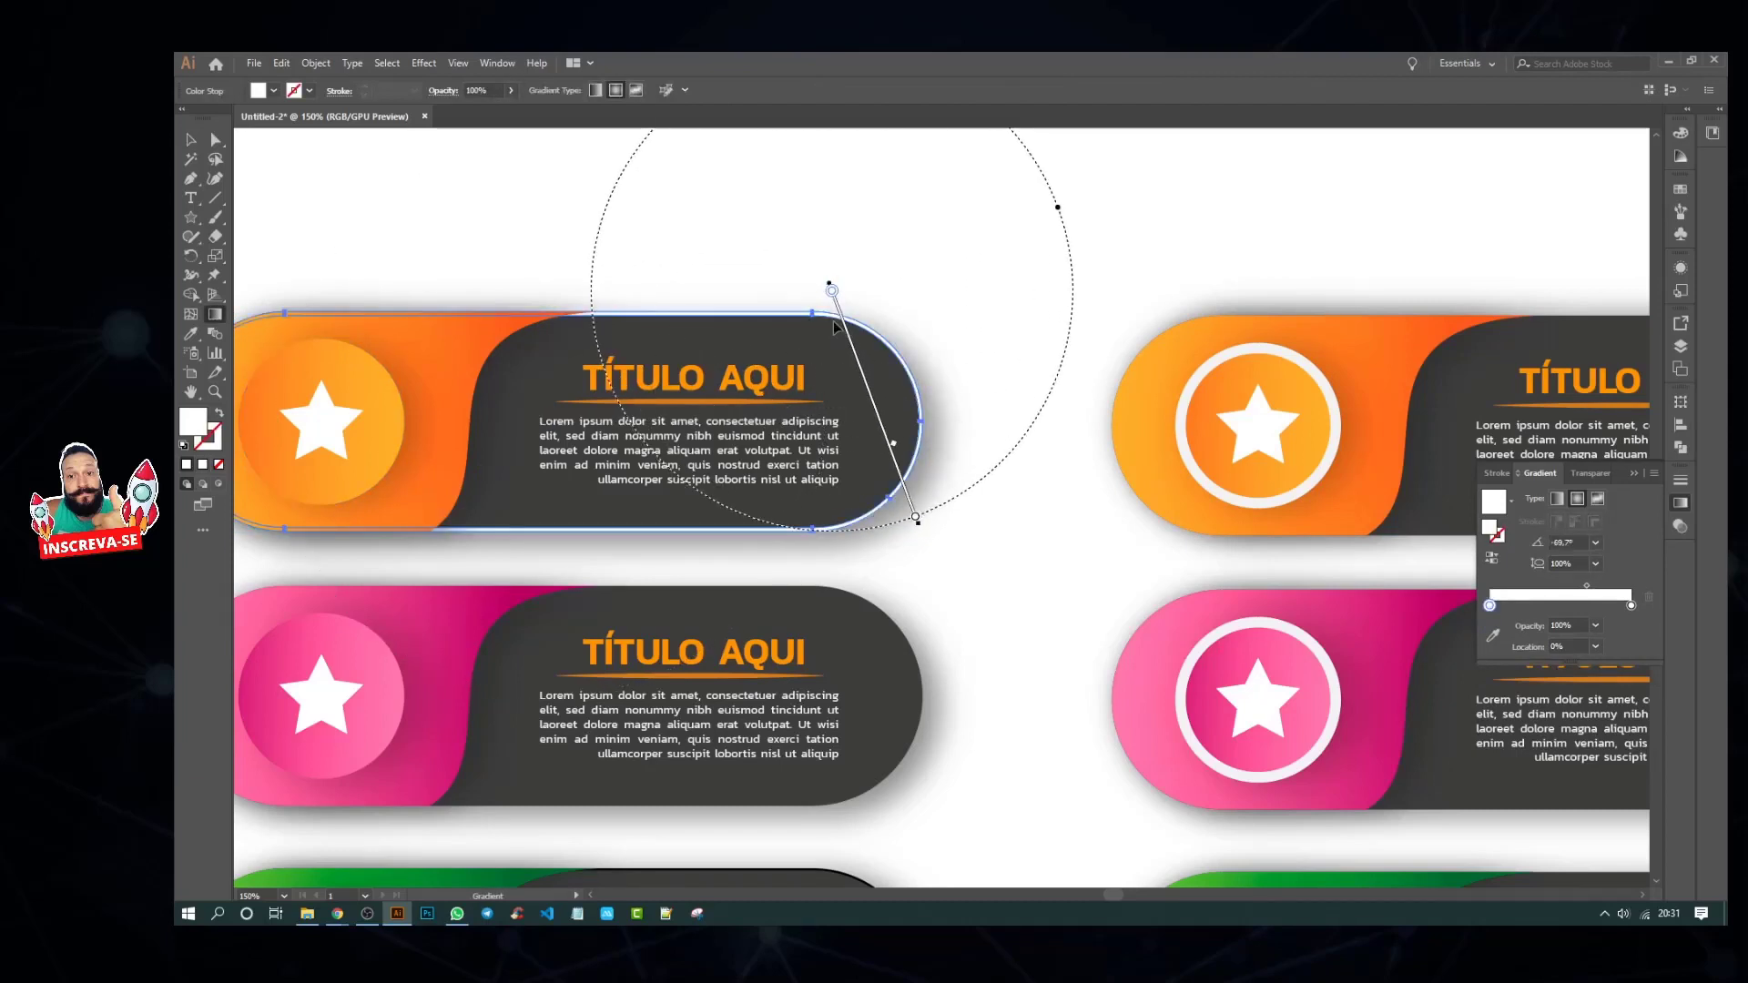
Step: Set the gradient stop to black and redraw the radial gradient as a smaller circle
double_click(1490, 607)
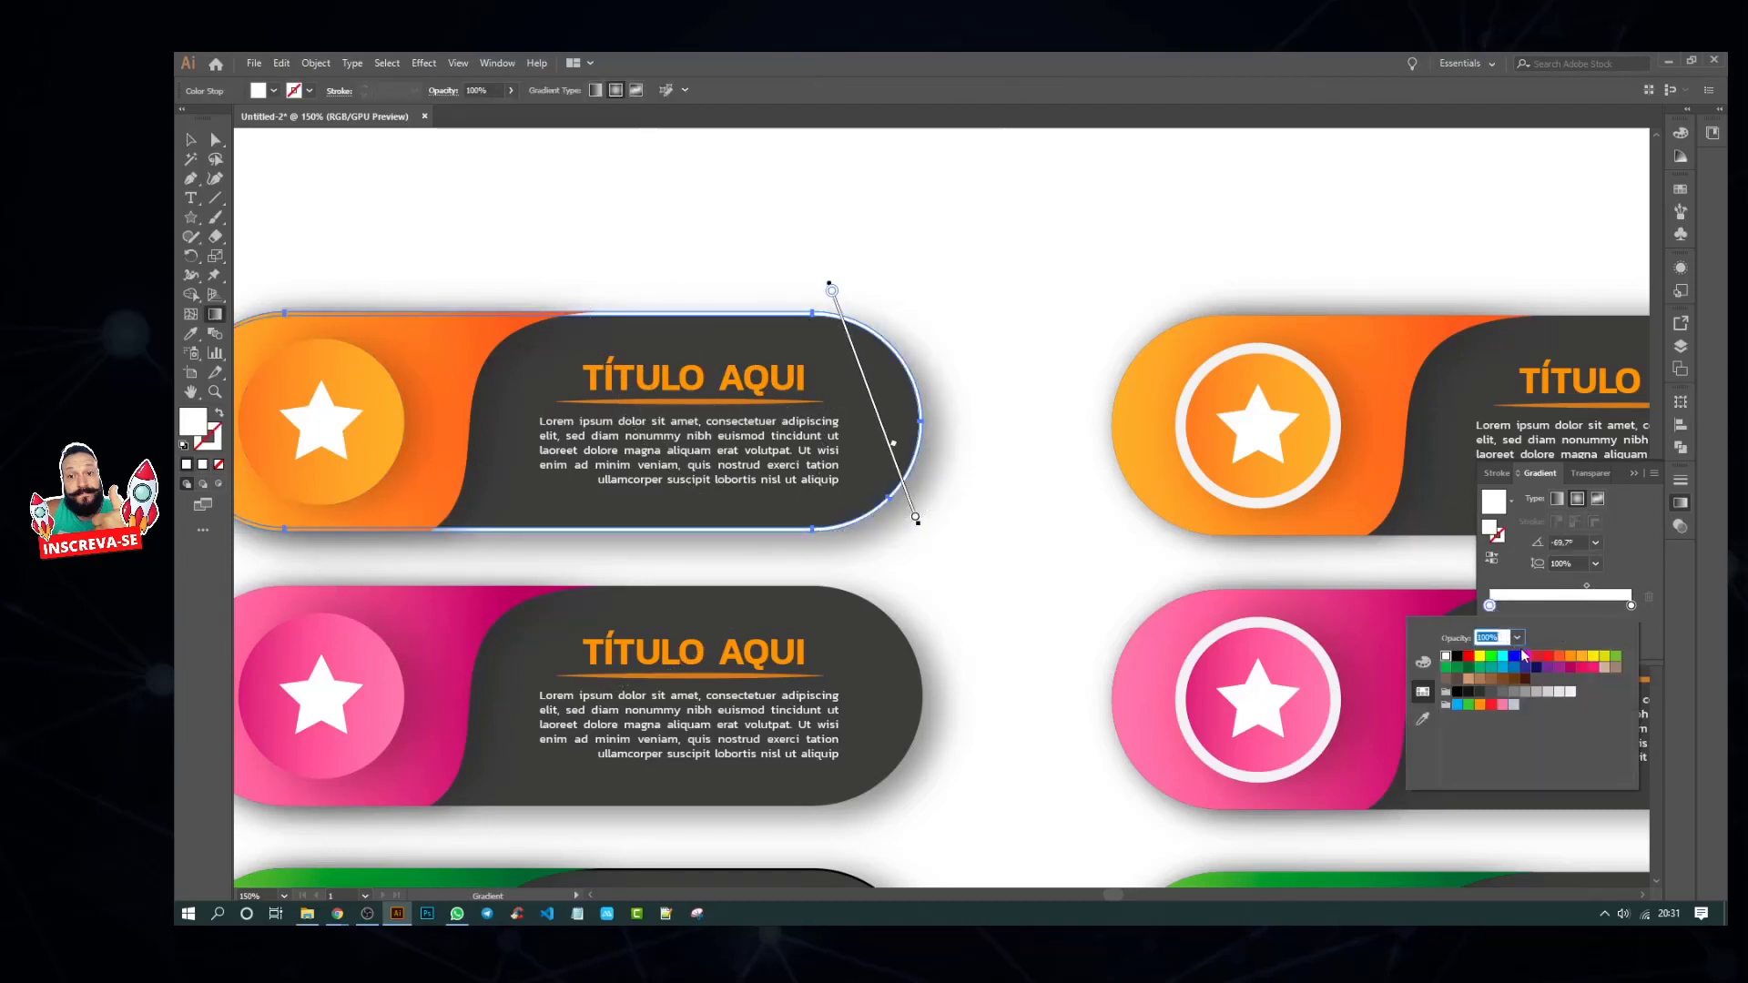
left_click(1557, 658)
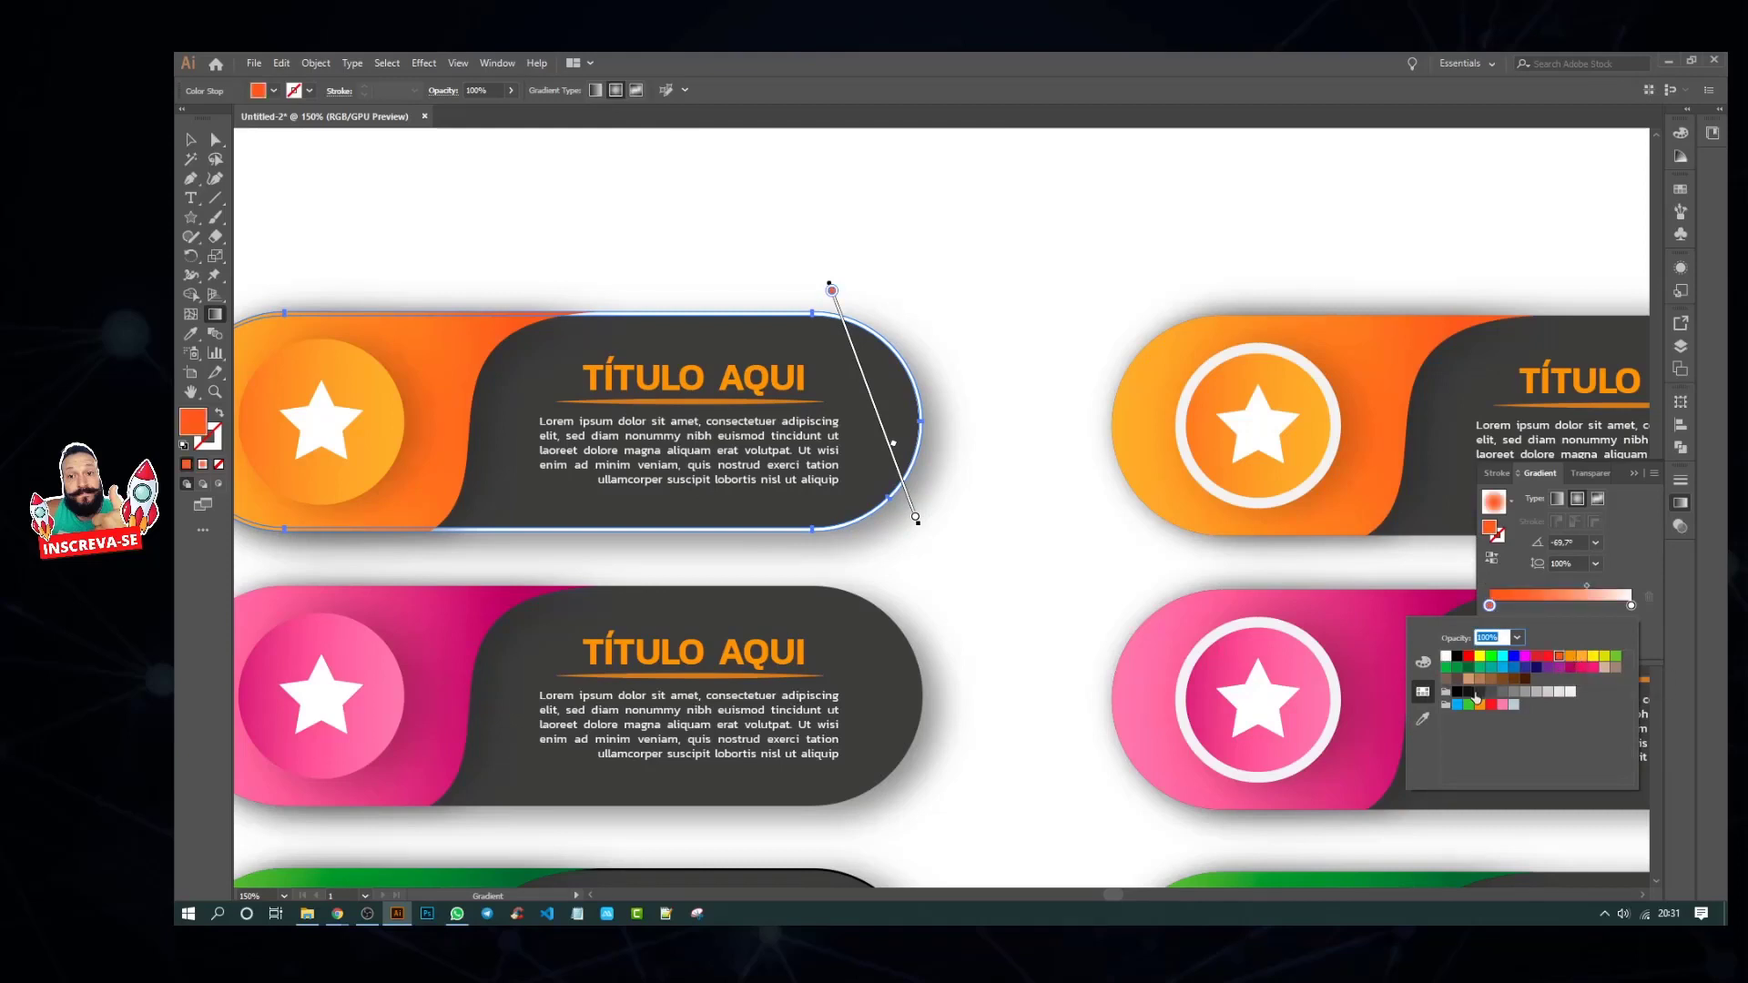
left_click(1467, 692)
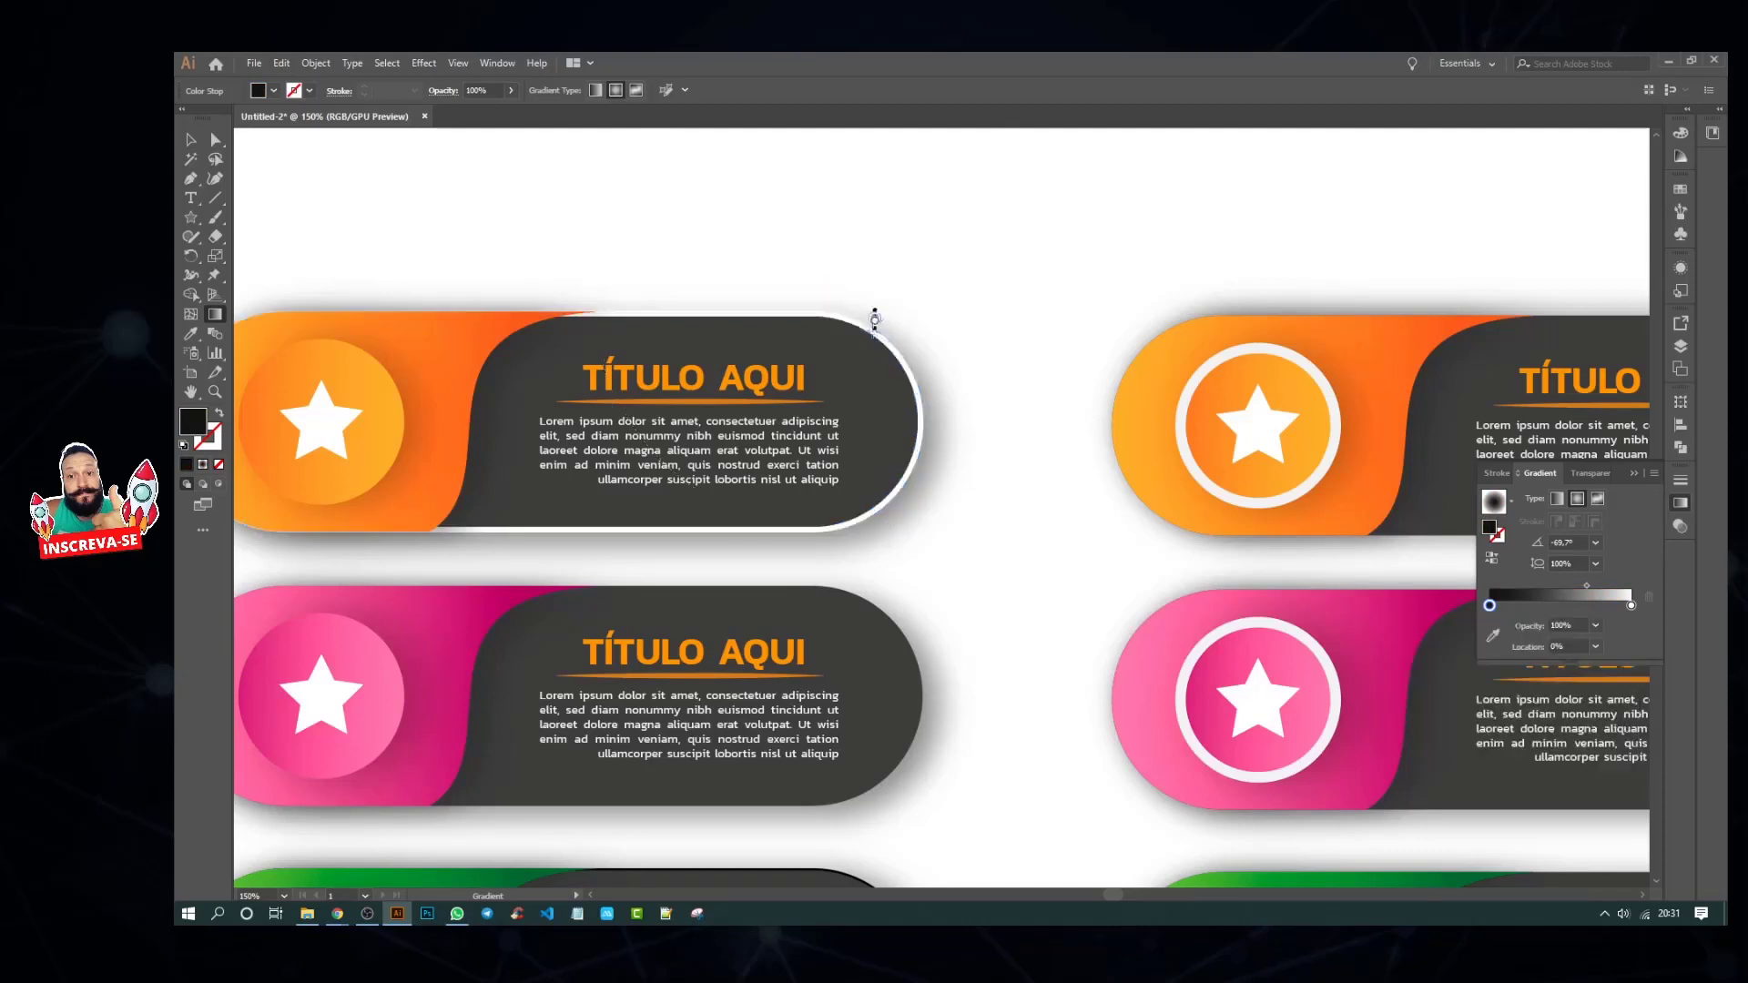
left_click_drag(876, 316, 658, 551)
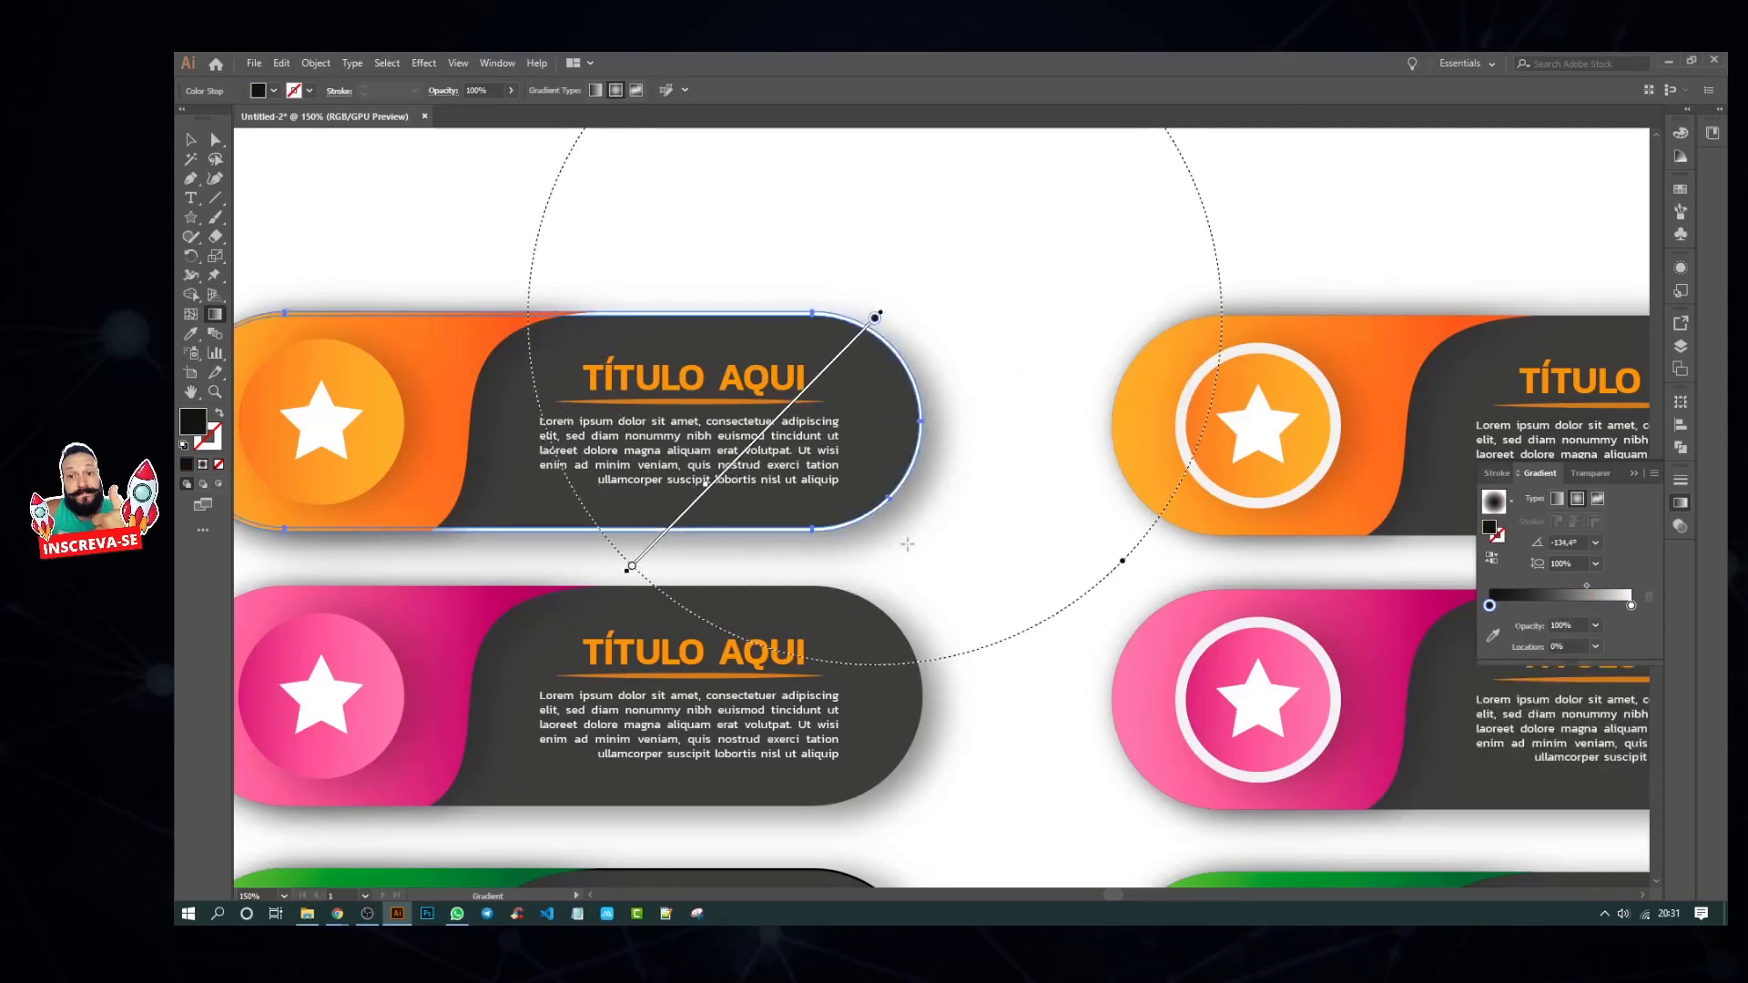
left_click_drag(831, 290, 915, 516)
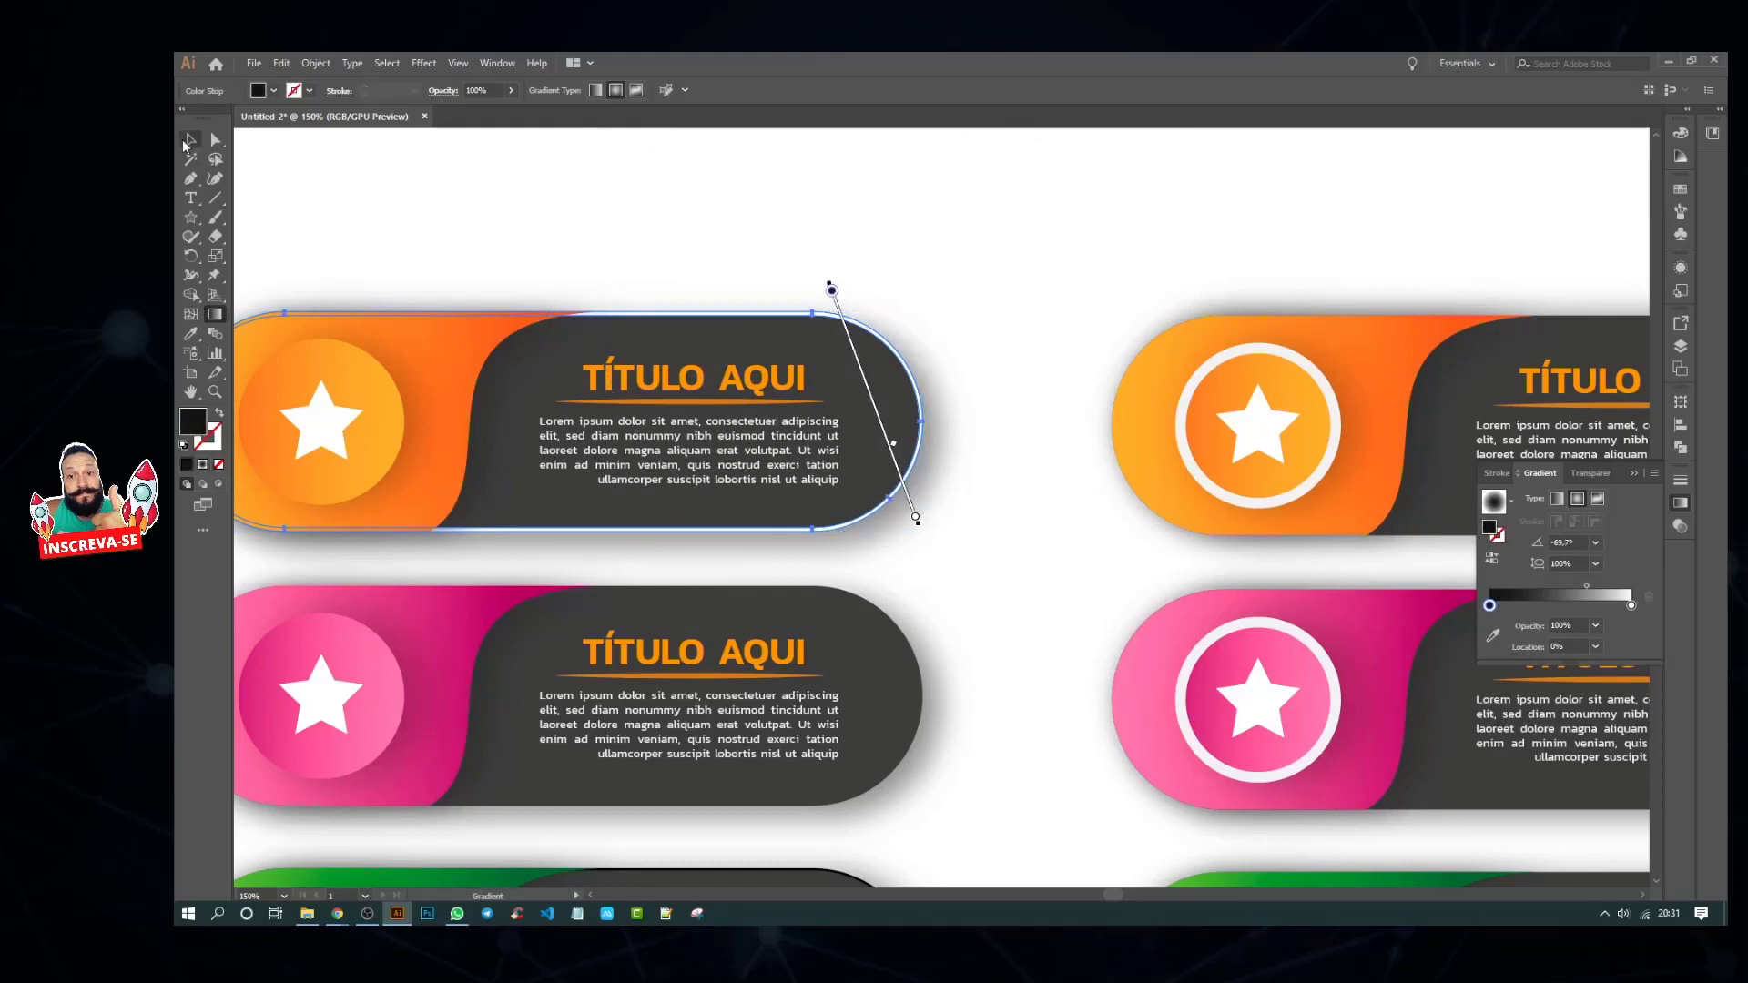
Step: Test-move the dark card off the banner, then undo the move
left_click(189, 139)
left_click(625, 226)
left_click_drag(787, 325, 914, 316)
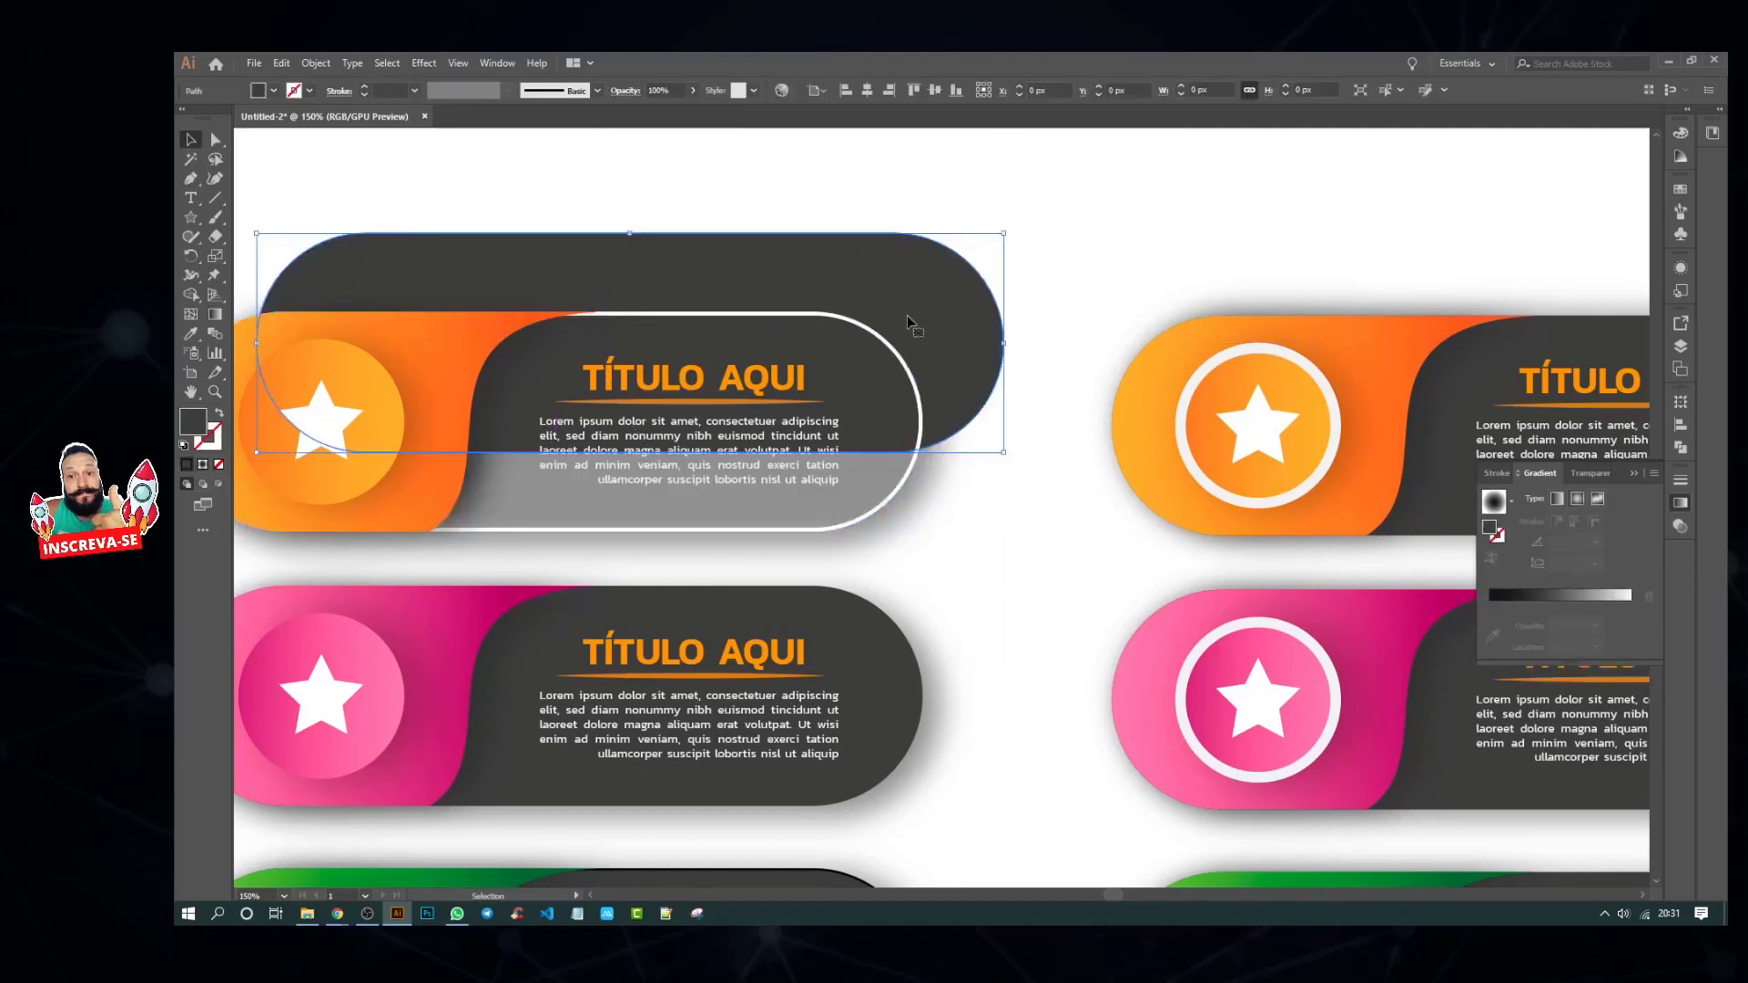
key("ctrl+z")
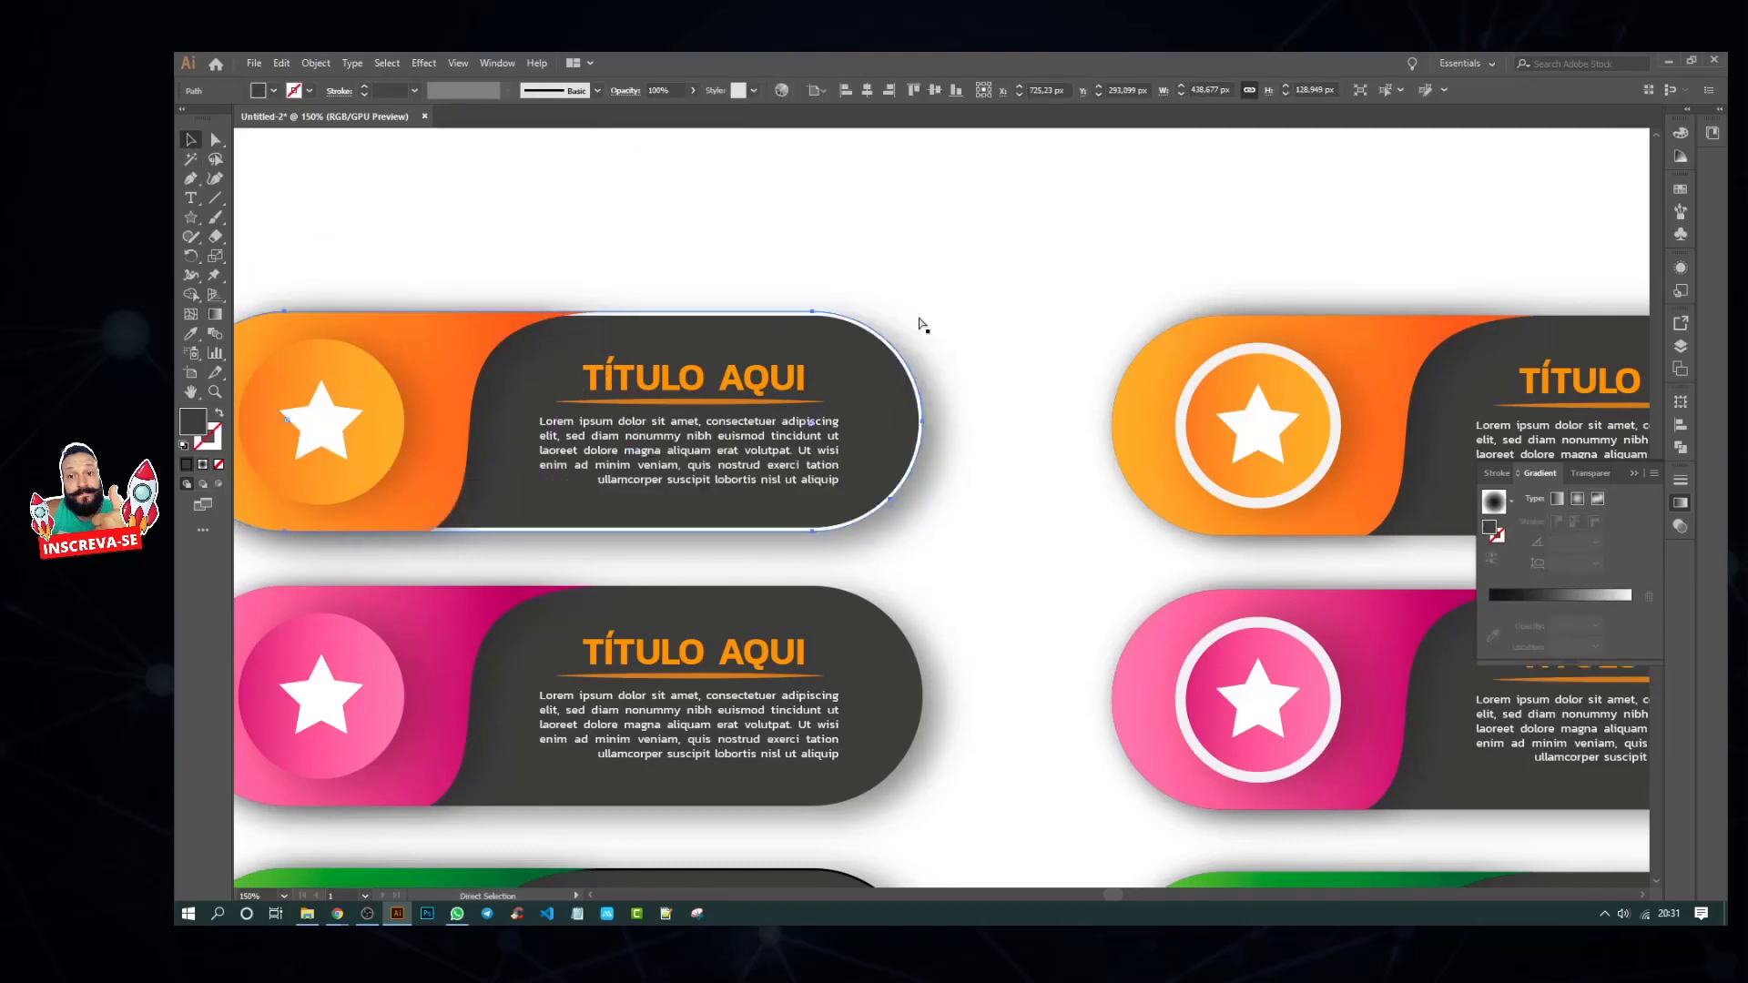
Step: Duplicate the dark card's outline path above the banners
scroll(919, 328, "down", 3)
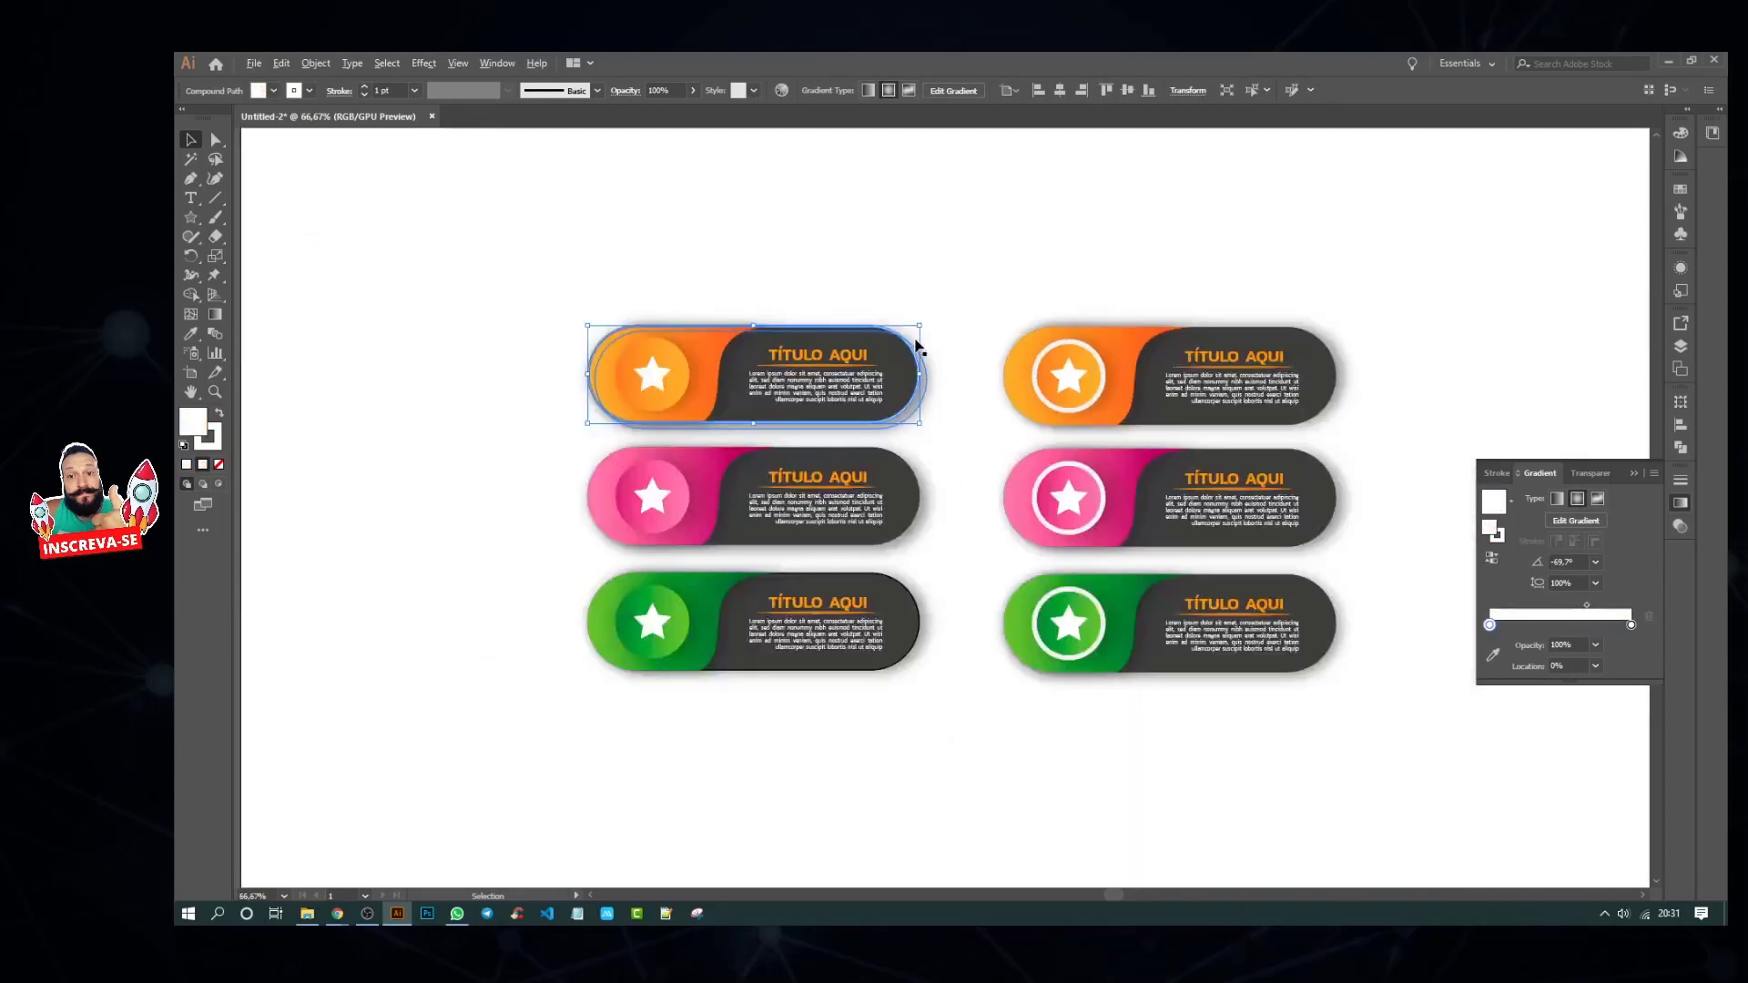
key("a")
left_click(879, 394)
mouse_move(879, 393)
left_mouse_down()
mouse_move(654, 299)
mouse_move(849, 243)
left_mouse_up()
left_click(846, 220)
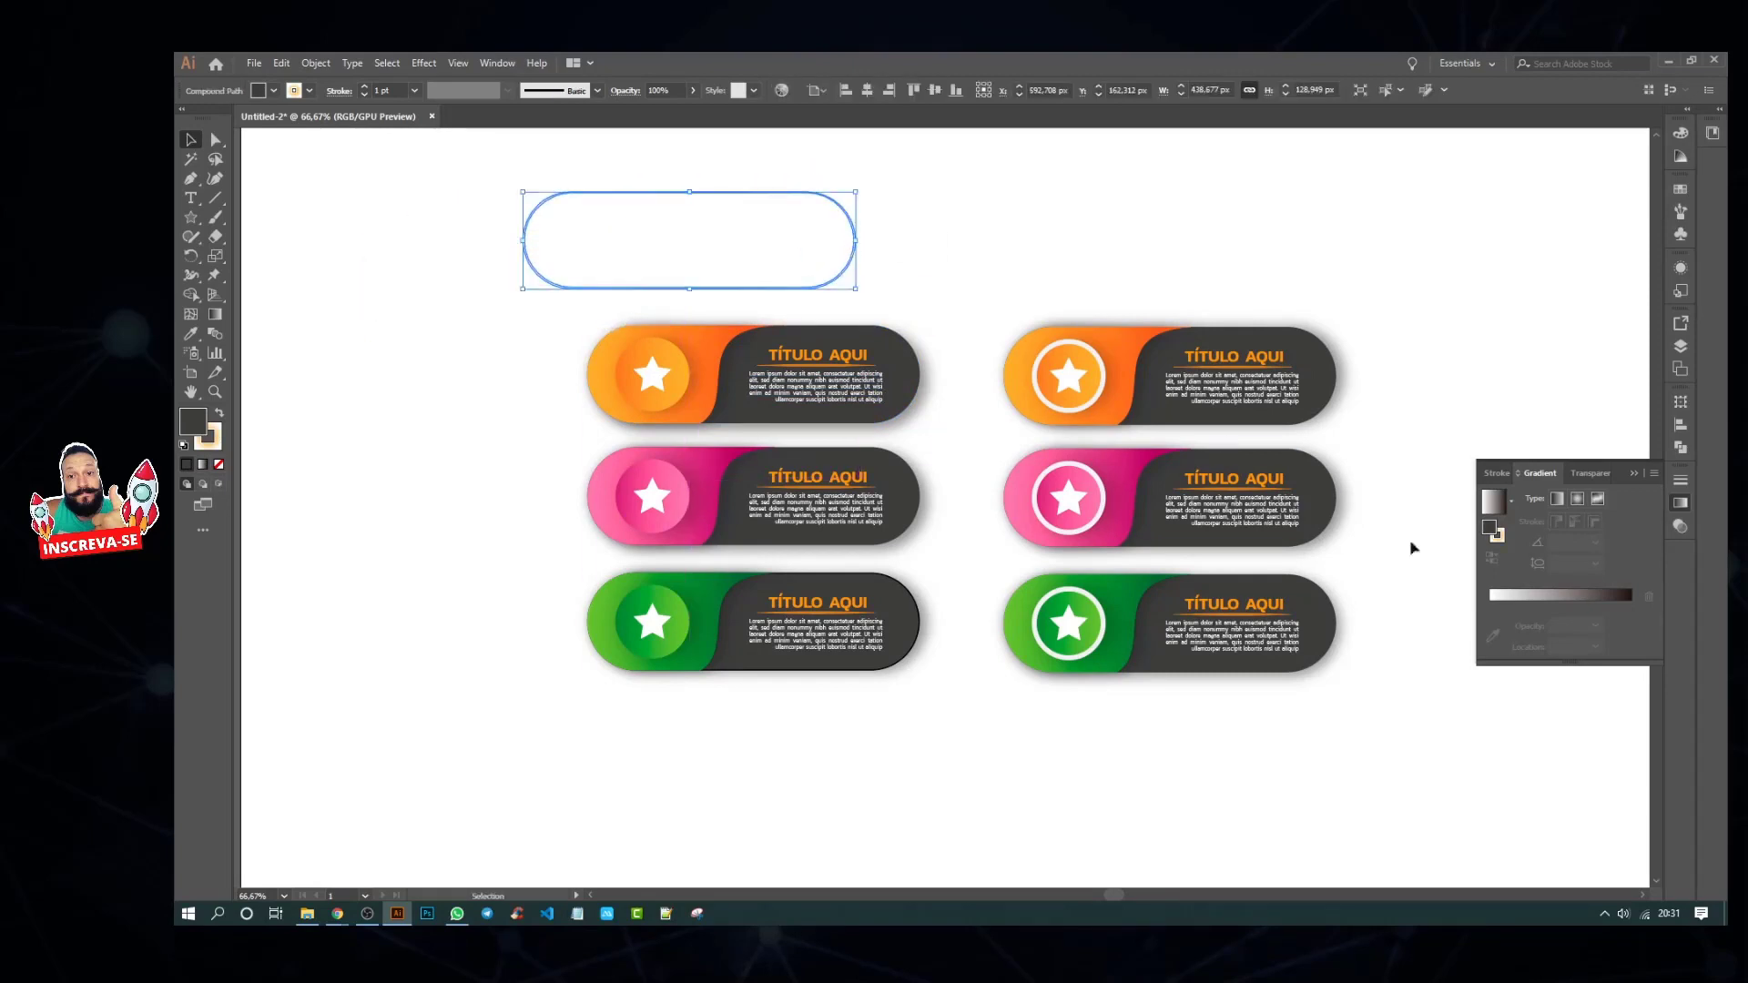
Step: Give the copied pill a gradient fill and no stroke
left_click(1544, 598)
left_click(890, 287)
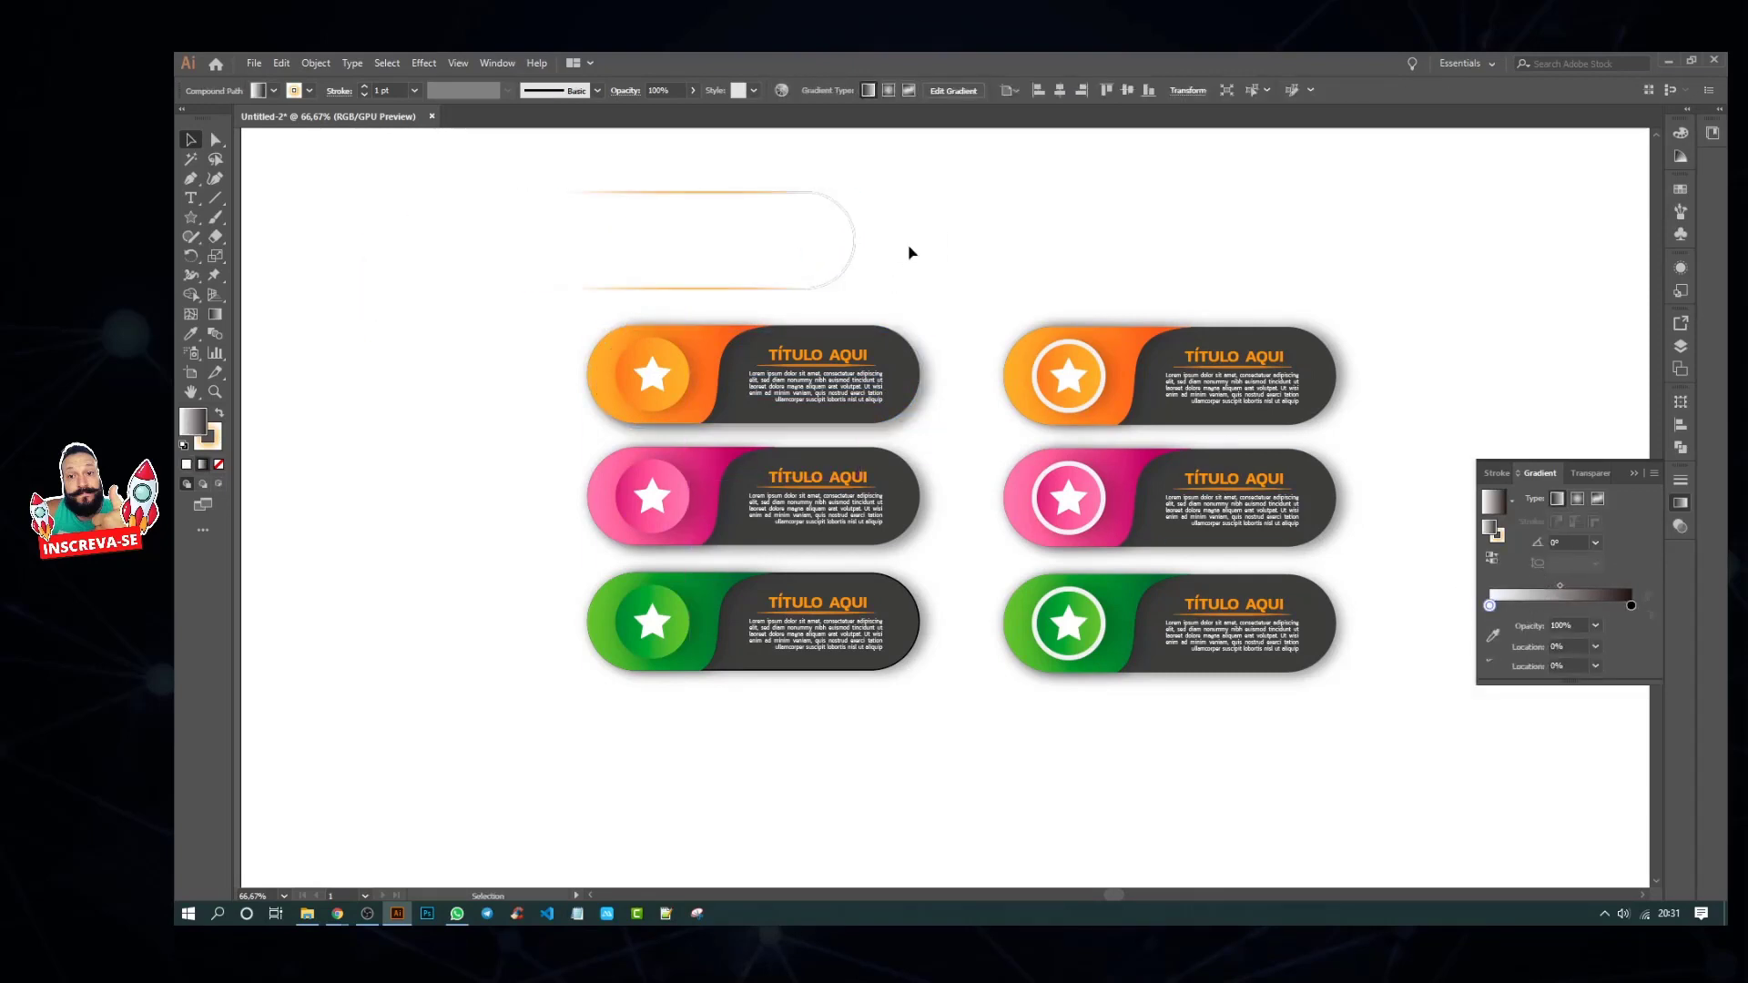
left_click(856, 250)
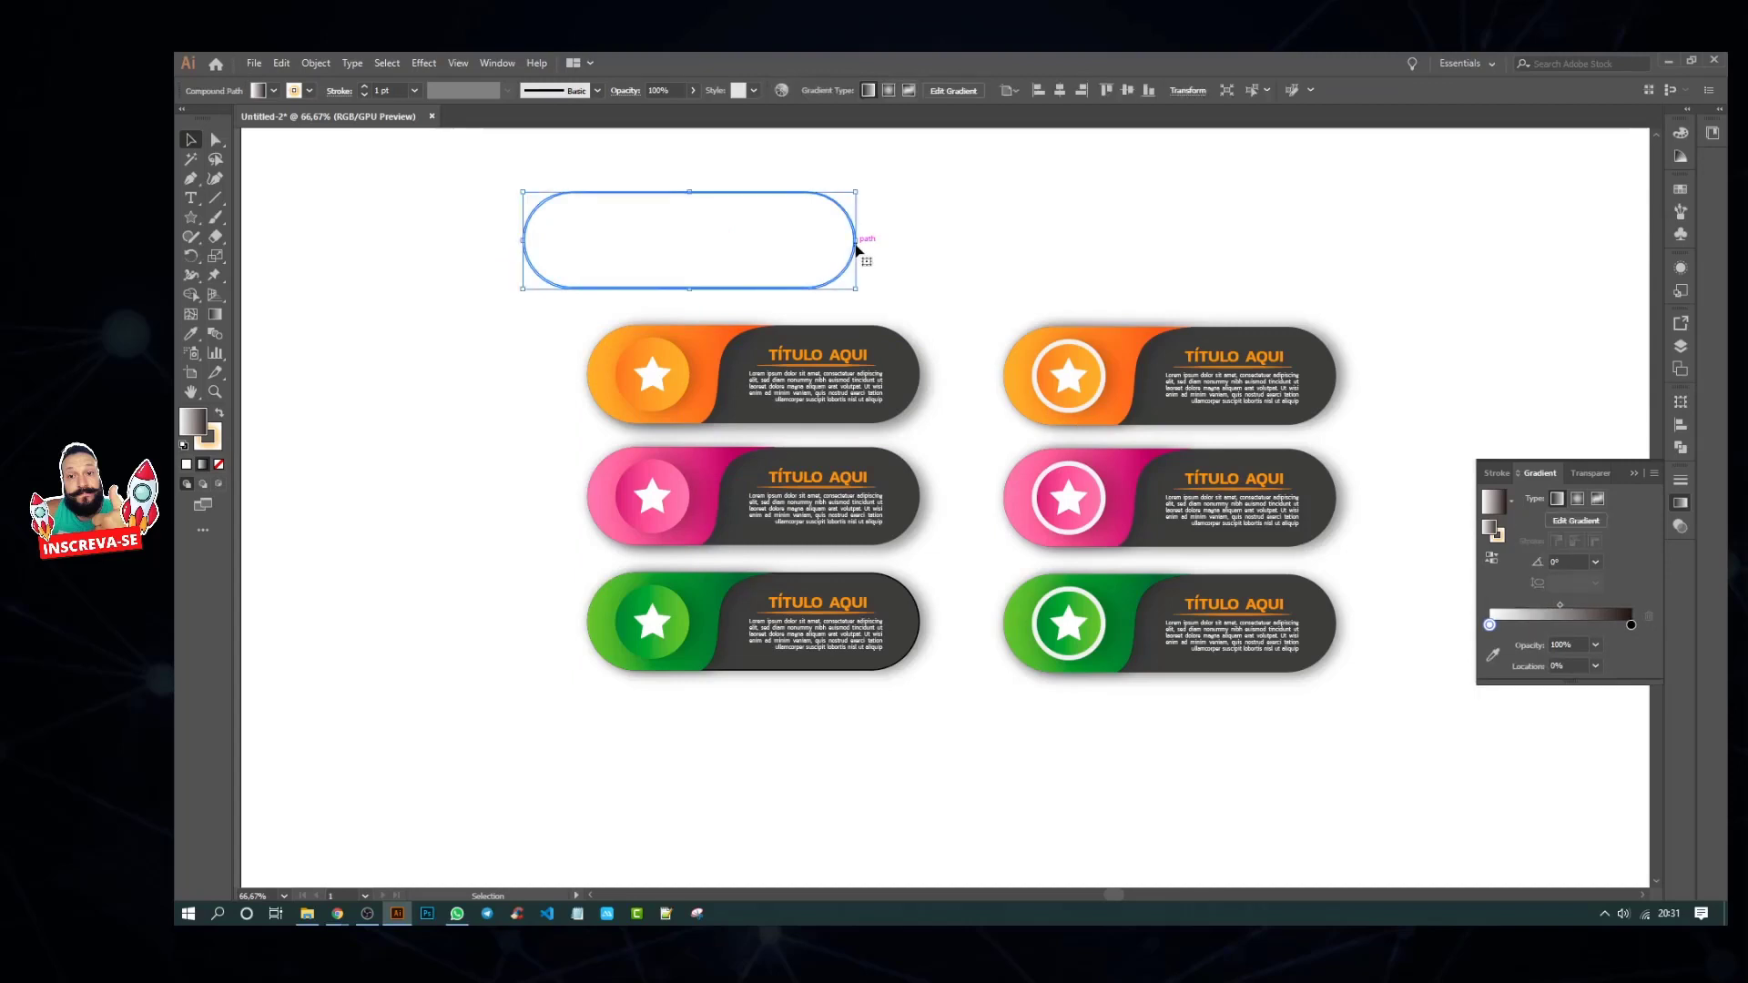
left_click(218, 464)
left_click(192, 421)
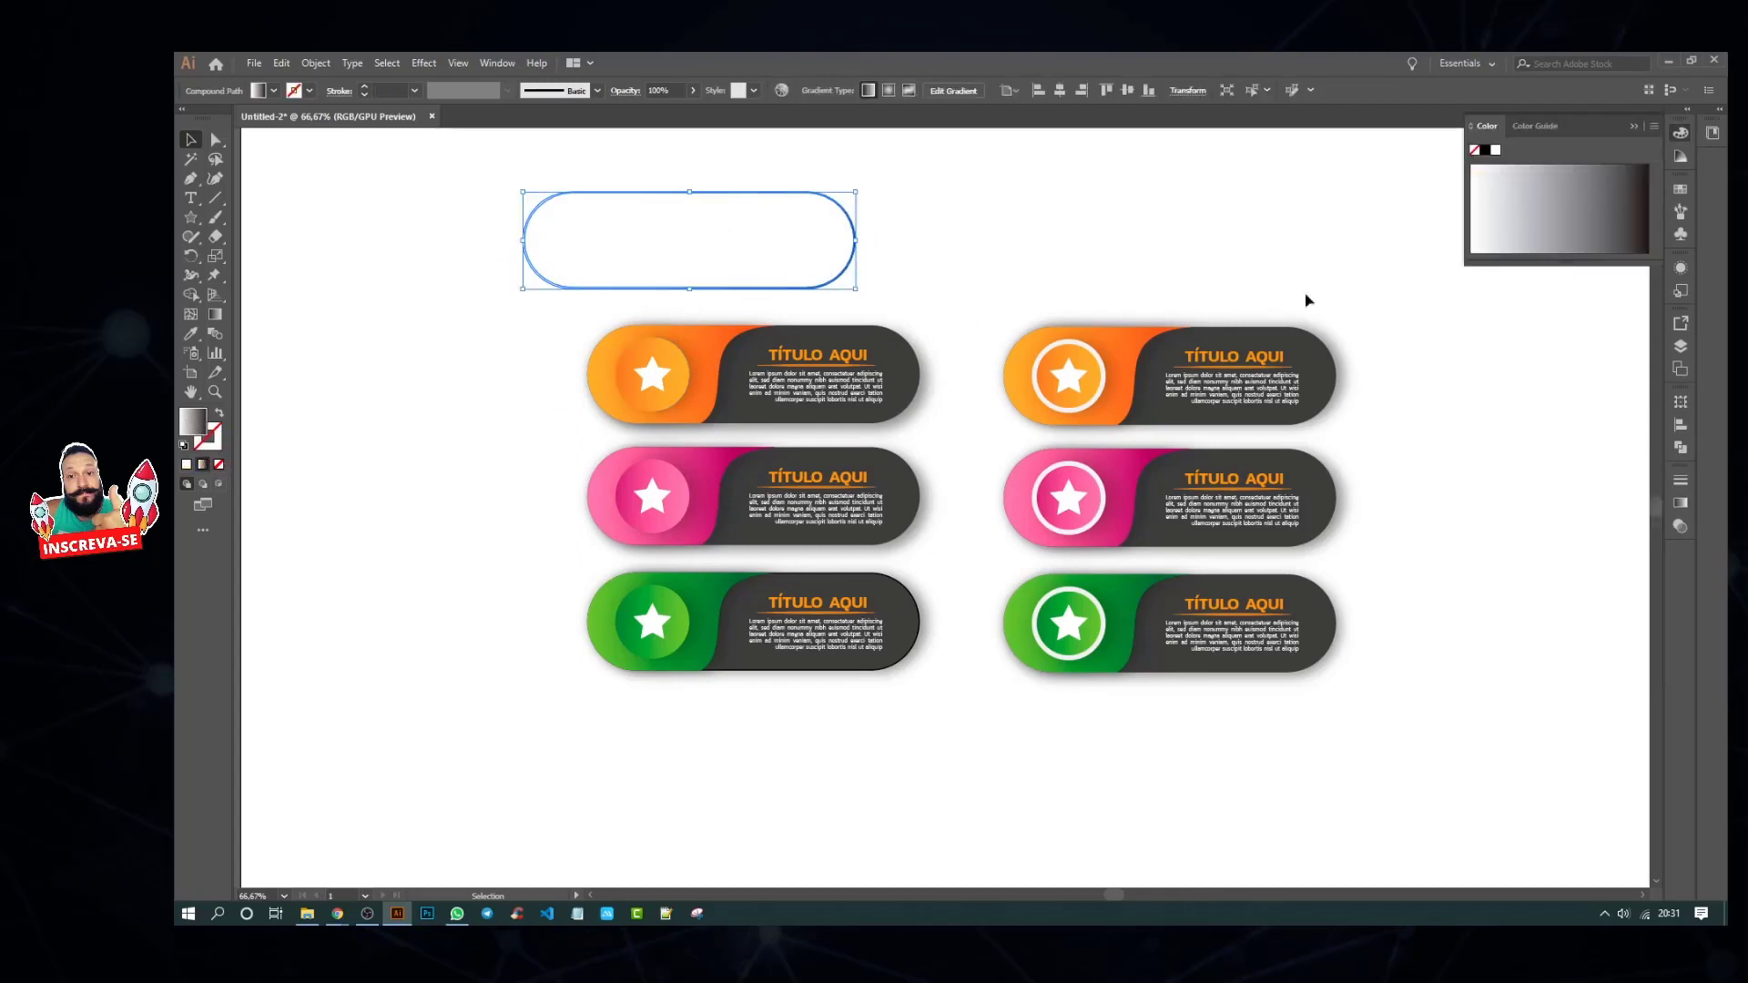
left_click(1681, 504)
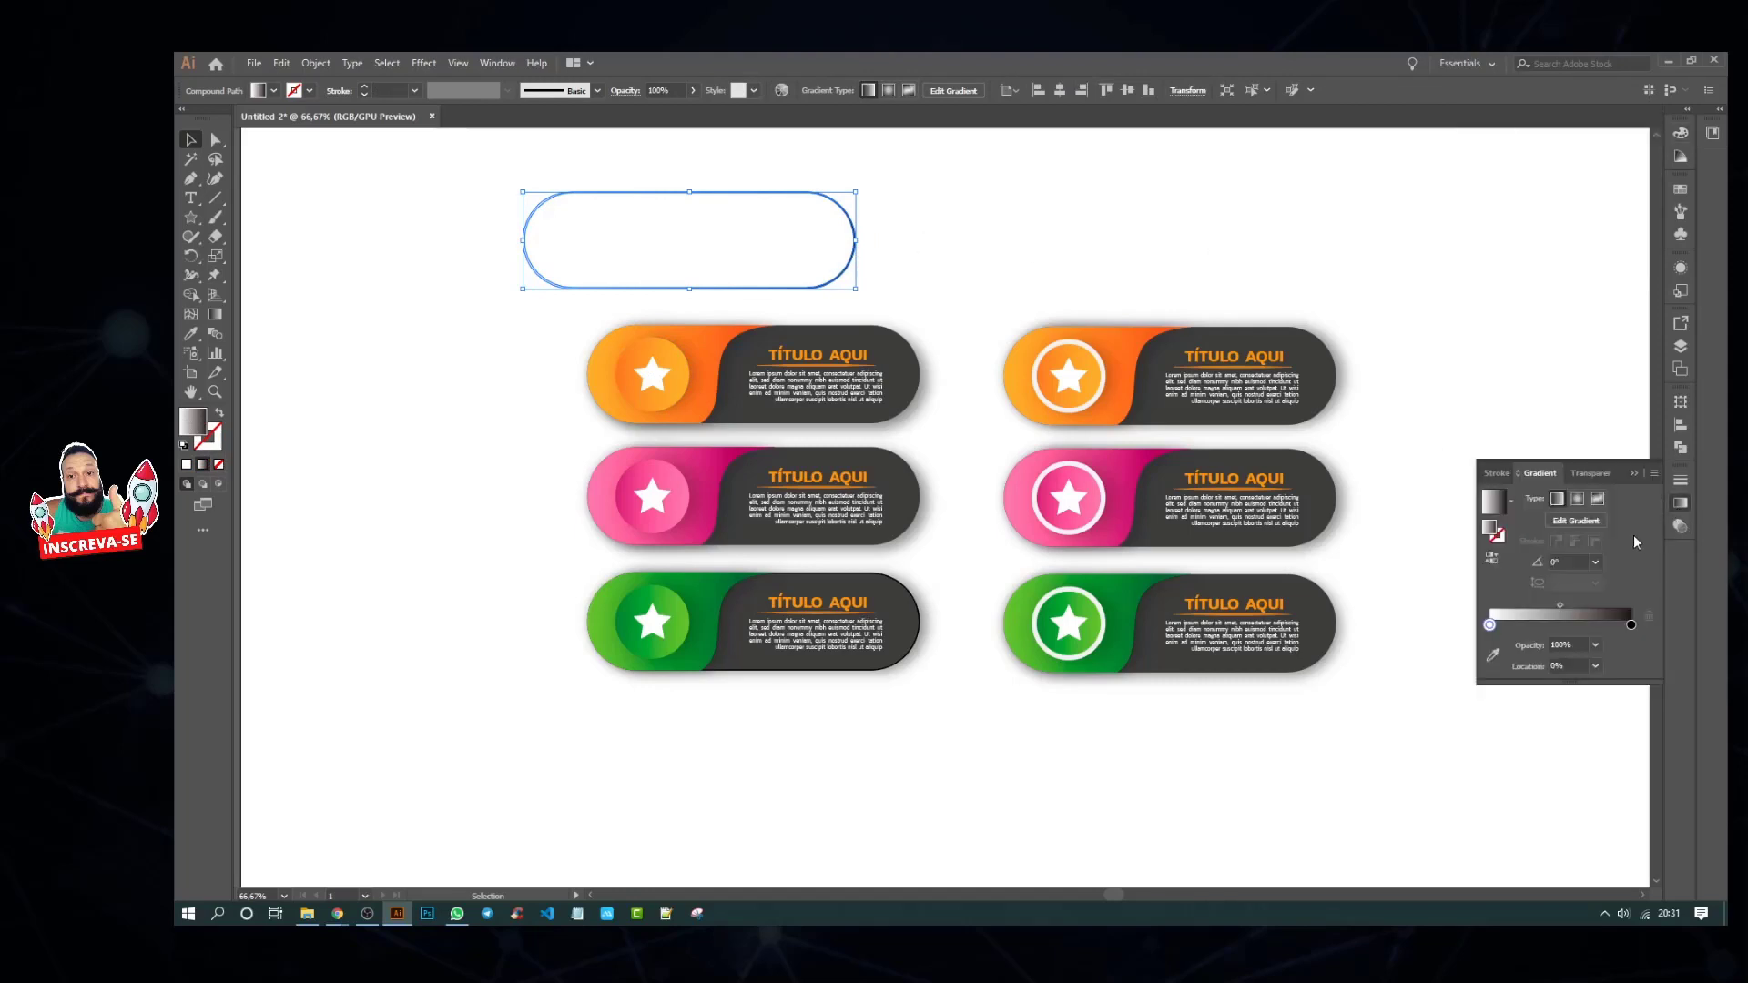
left_click(1001, 267)
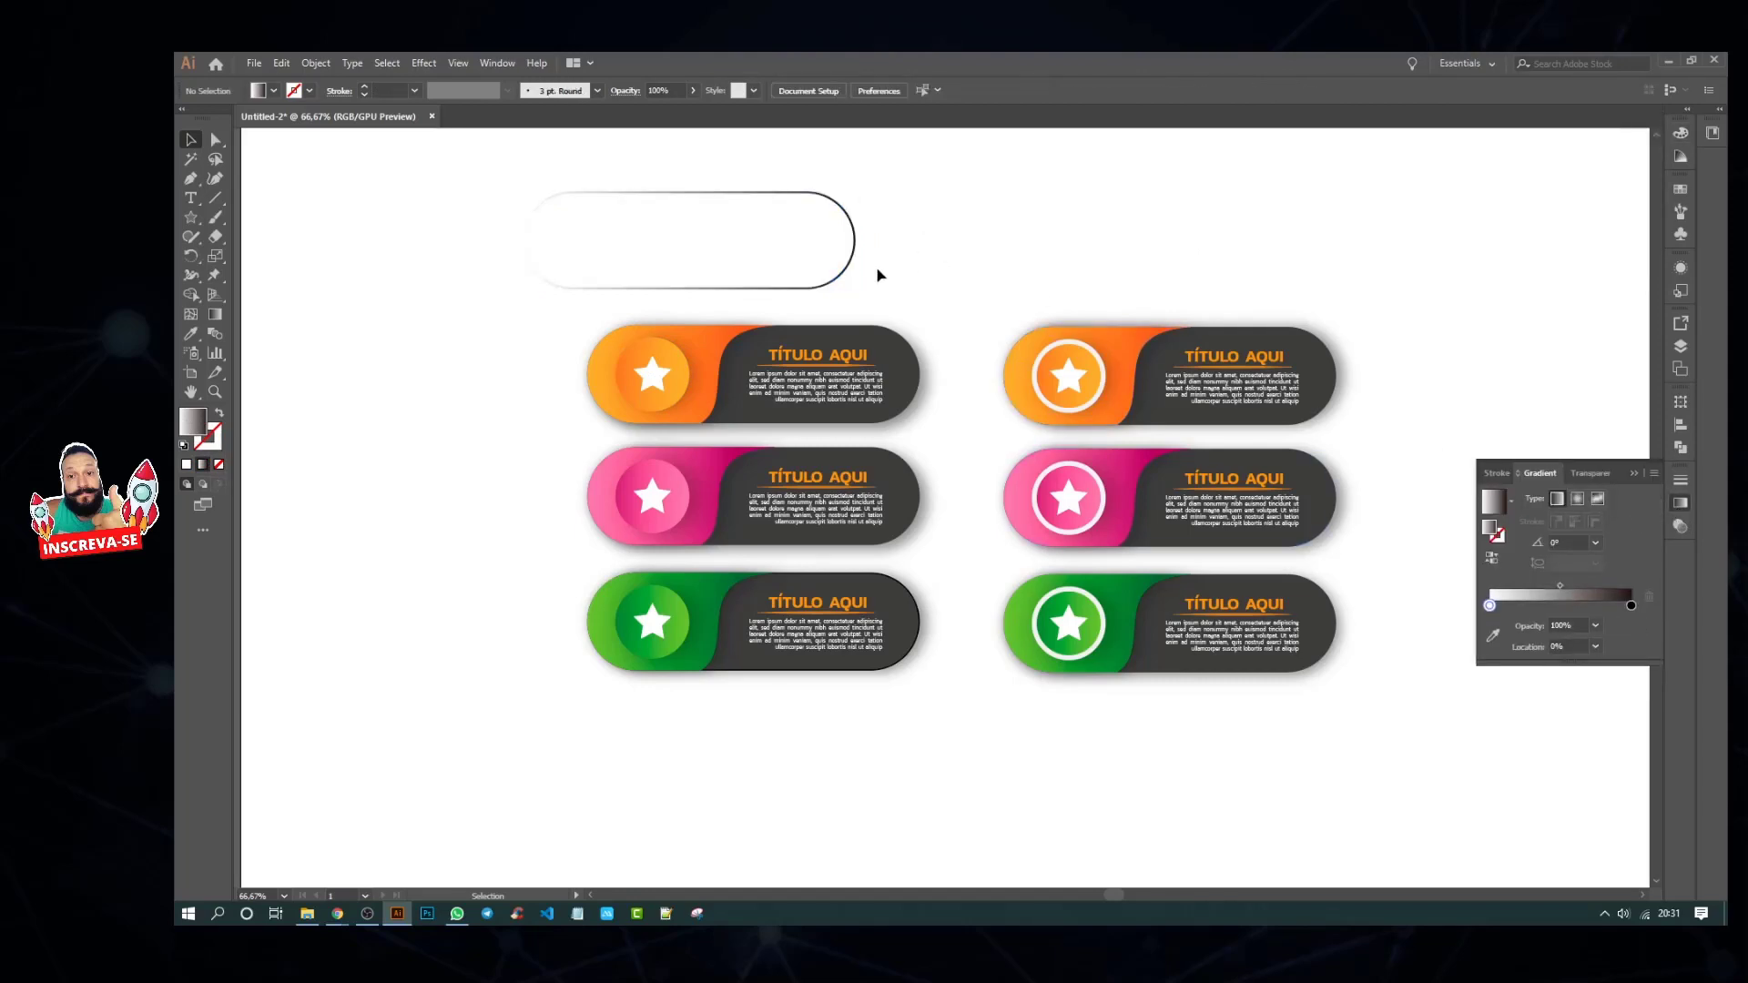
left_click(852, 270)
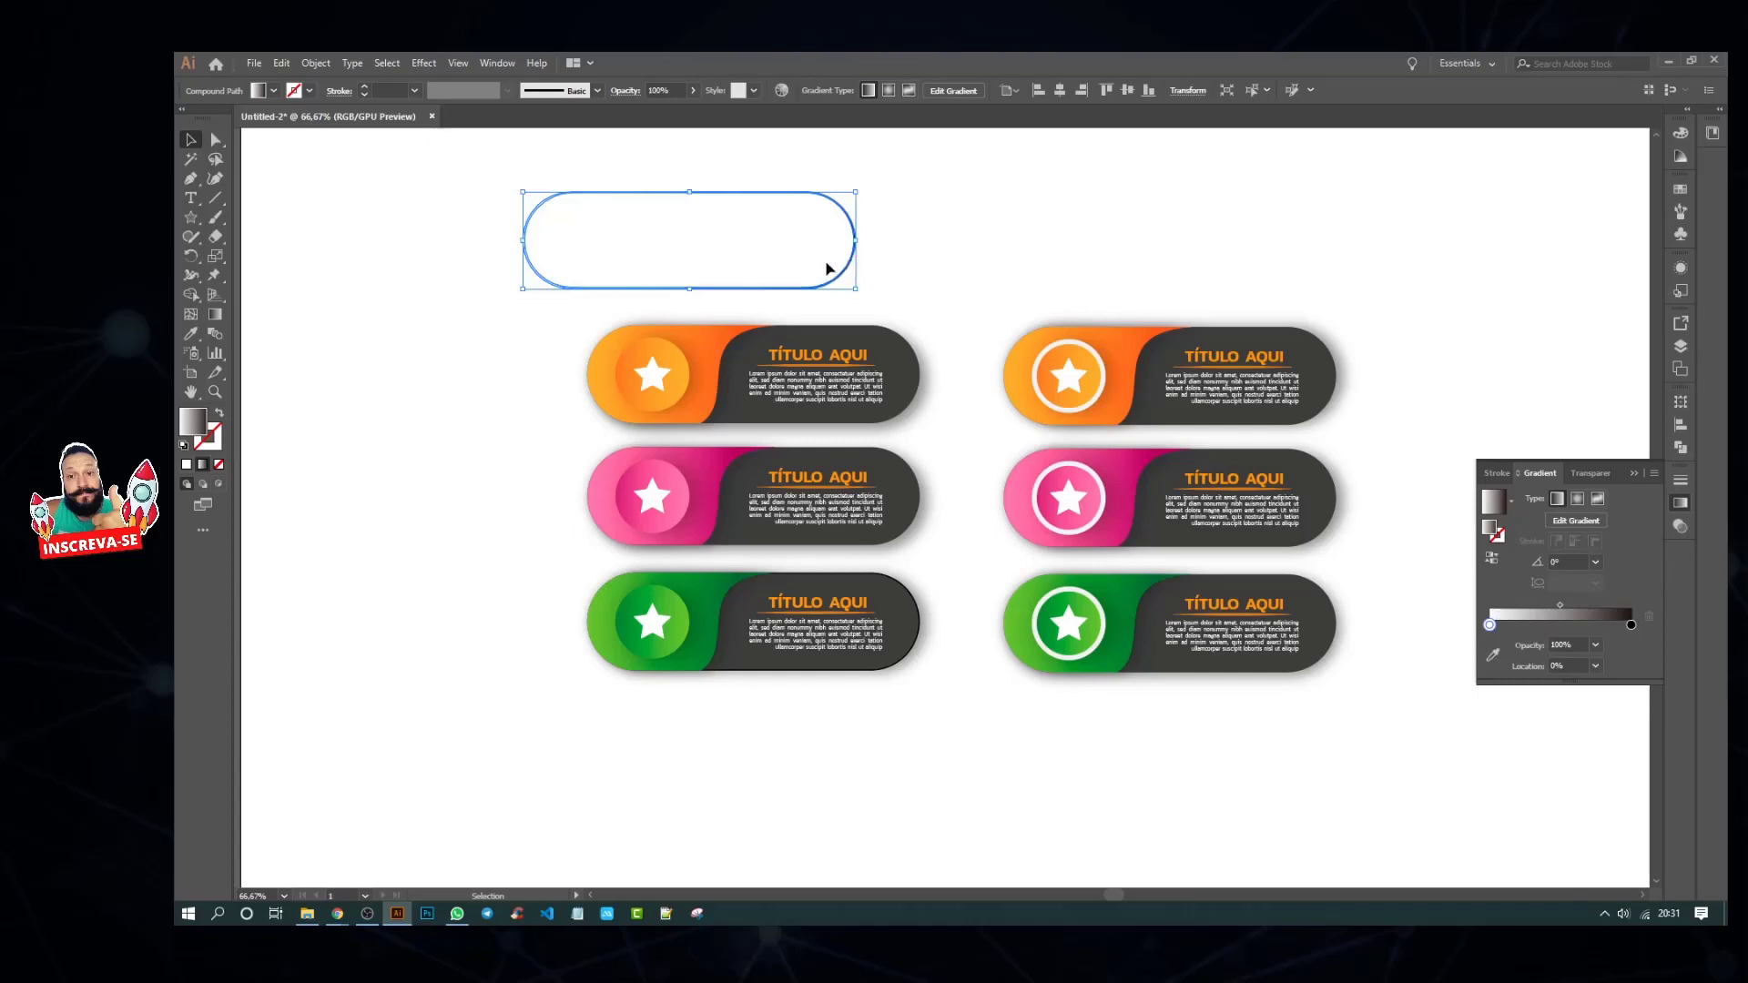
Step: Draw a diagonal radial gradient across the pill with its first stop at 4.35%
key("g")
mouse_move(876, 194)
left_mouse_down()
mouse_move(556, 242)
mouse_move(560, 259)
left_mouse_up()
left_click(1577, 500)
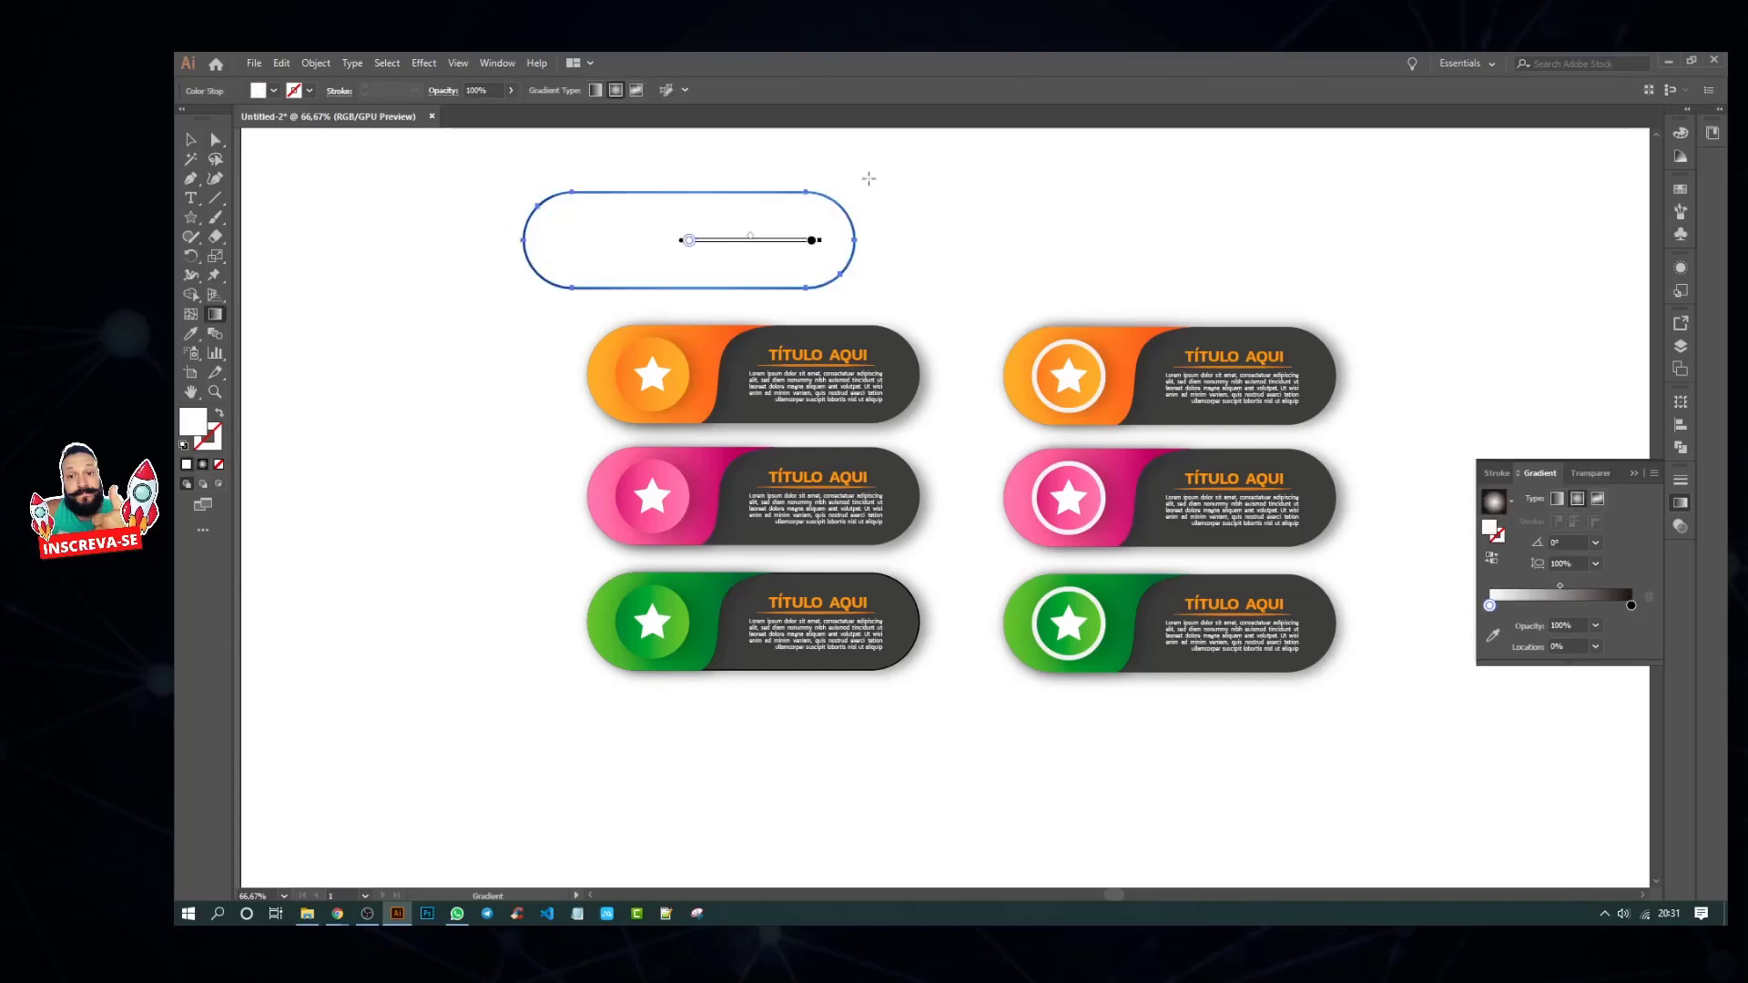
left_click_drag(868, 178, 655, 269)
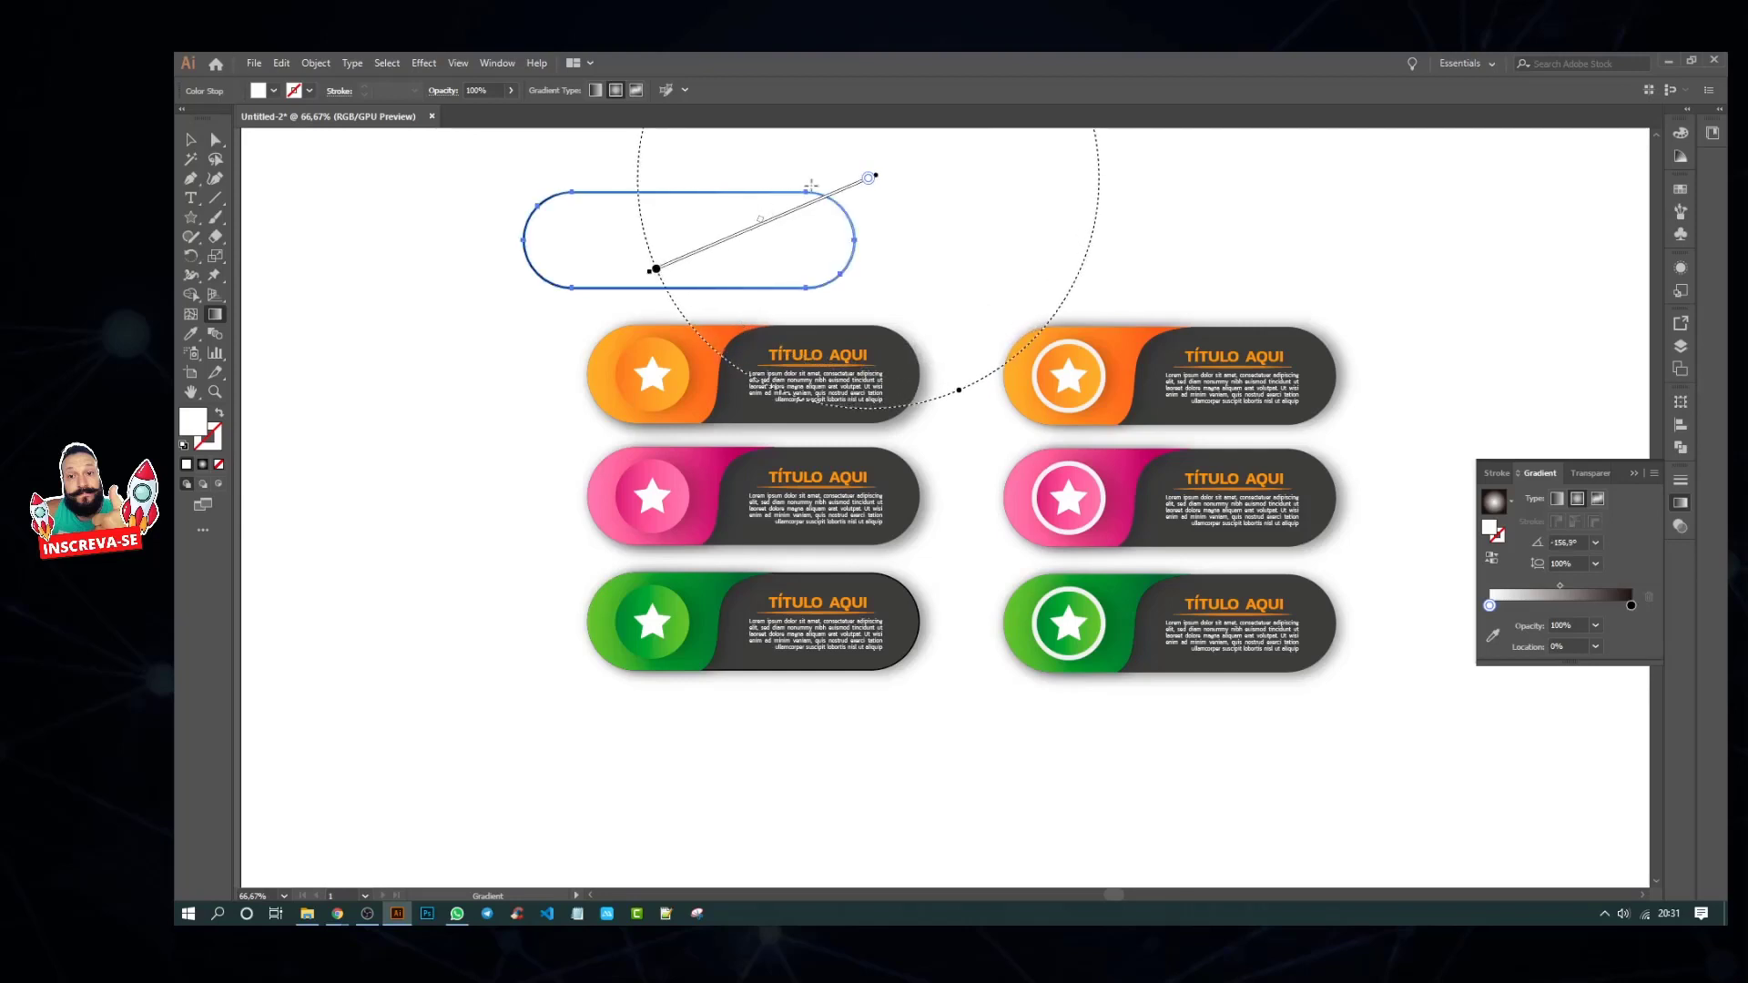
left_click_drag(810, 186, 603, 310)
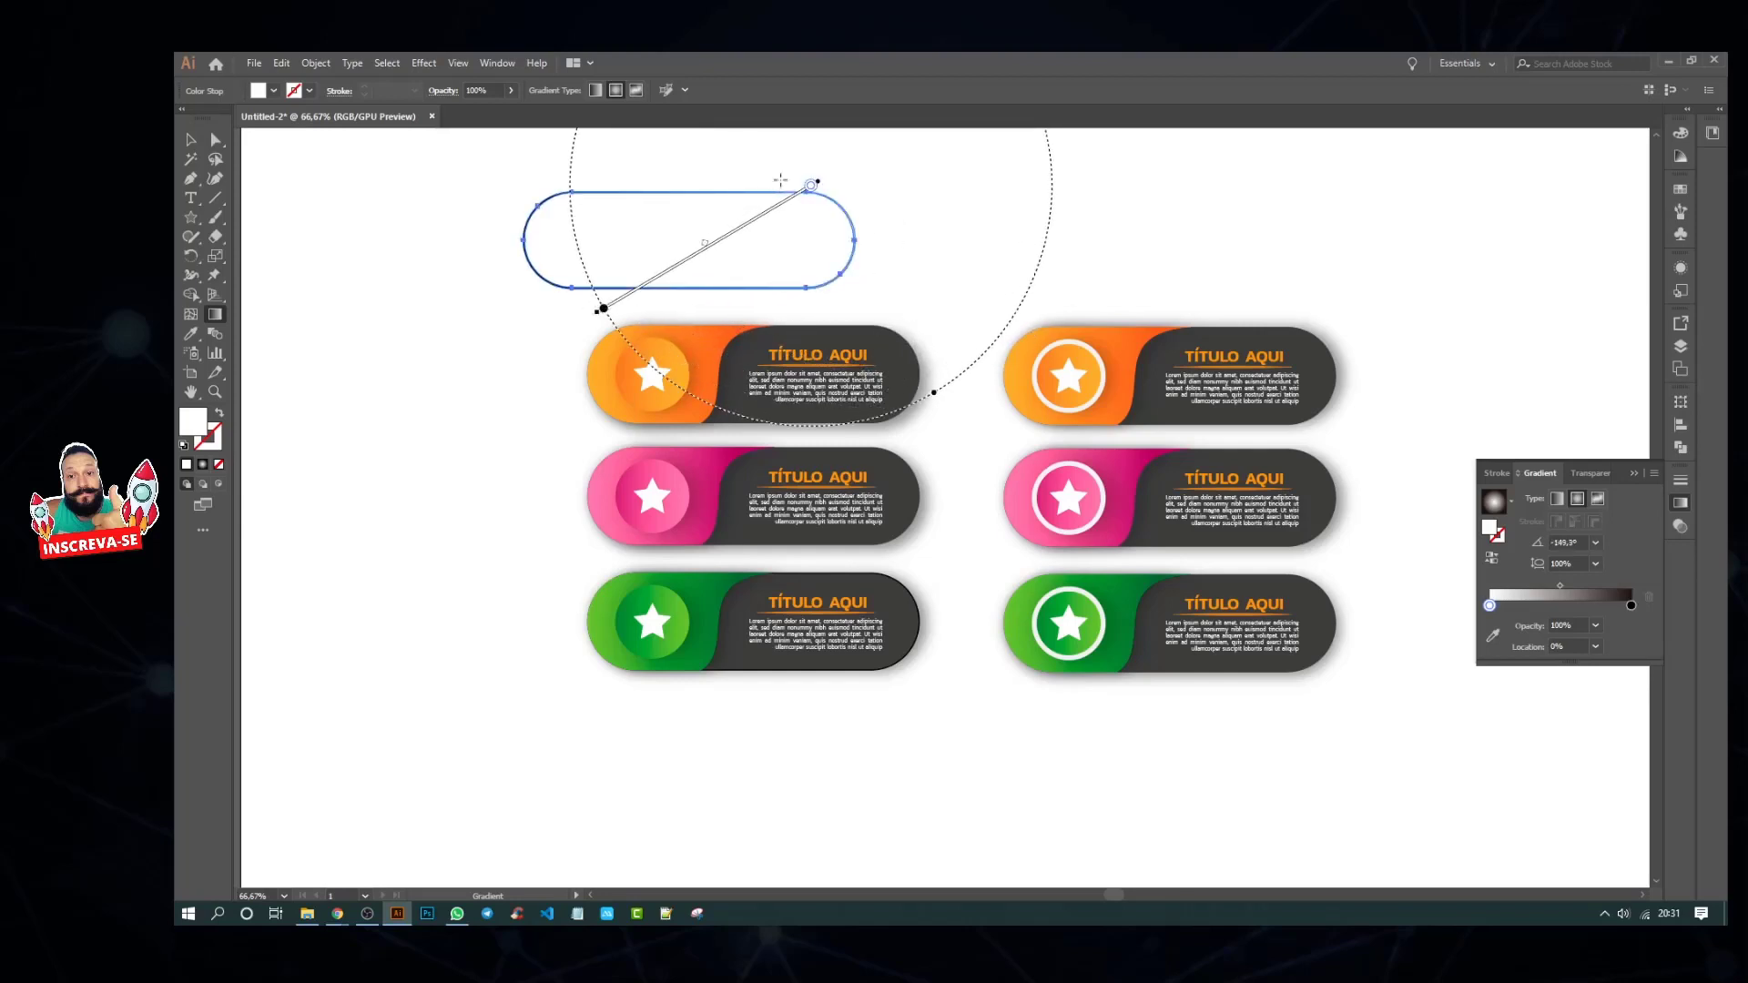
mouse_move(805, 204)
left_mouse_down()
mouse_move(621, 335)
mouse_move(660, 368)
left_mouse_up()
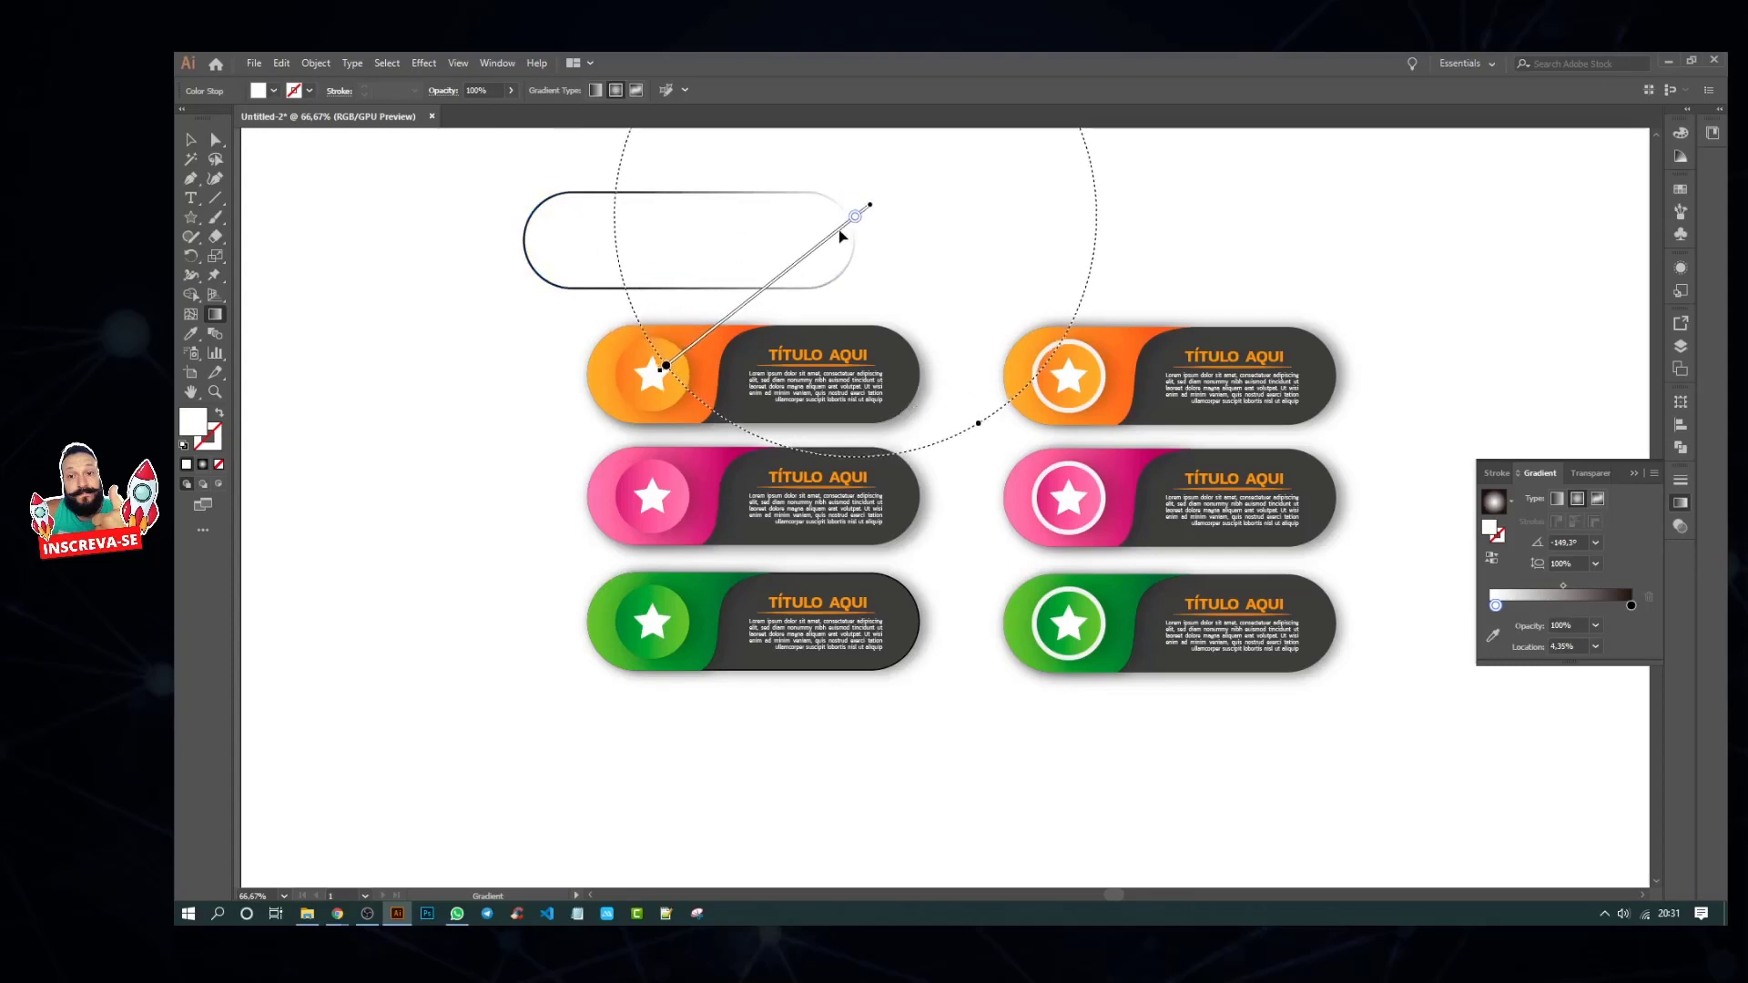
key("v")
key("ctrl+shift+a")
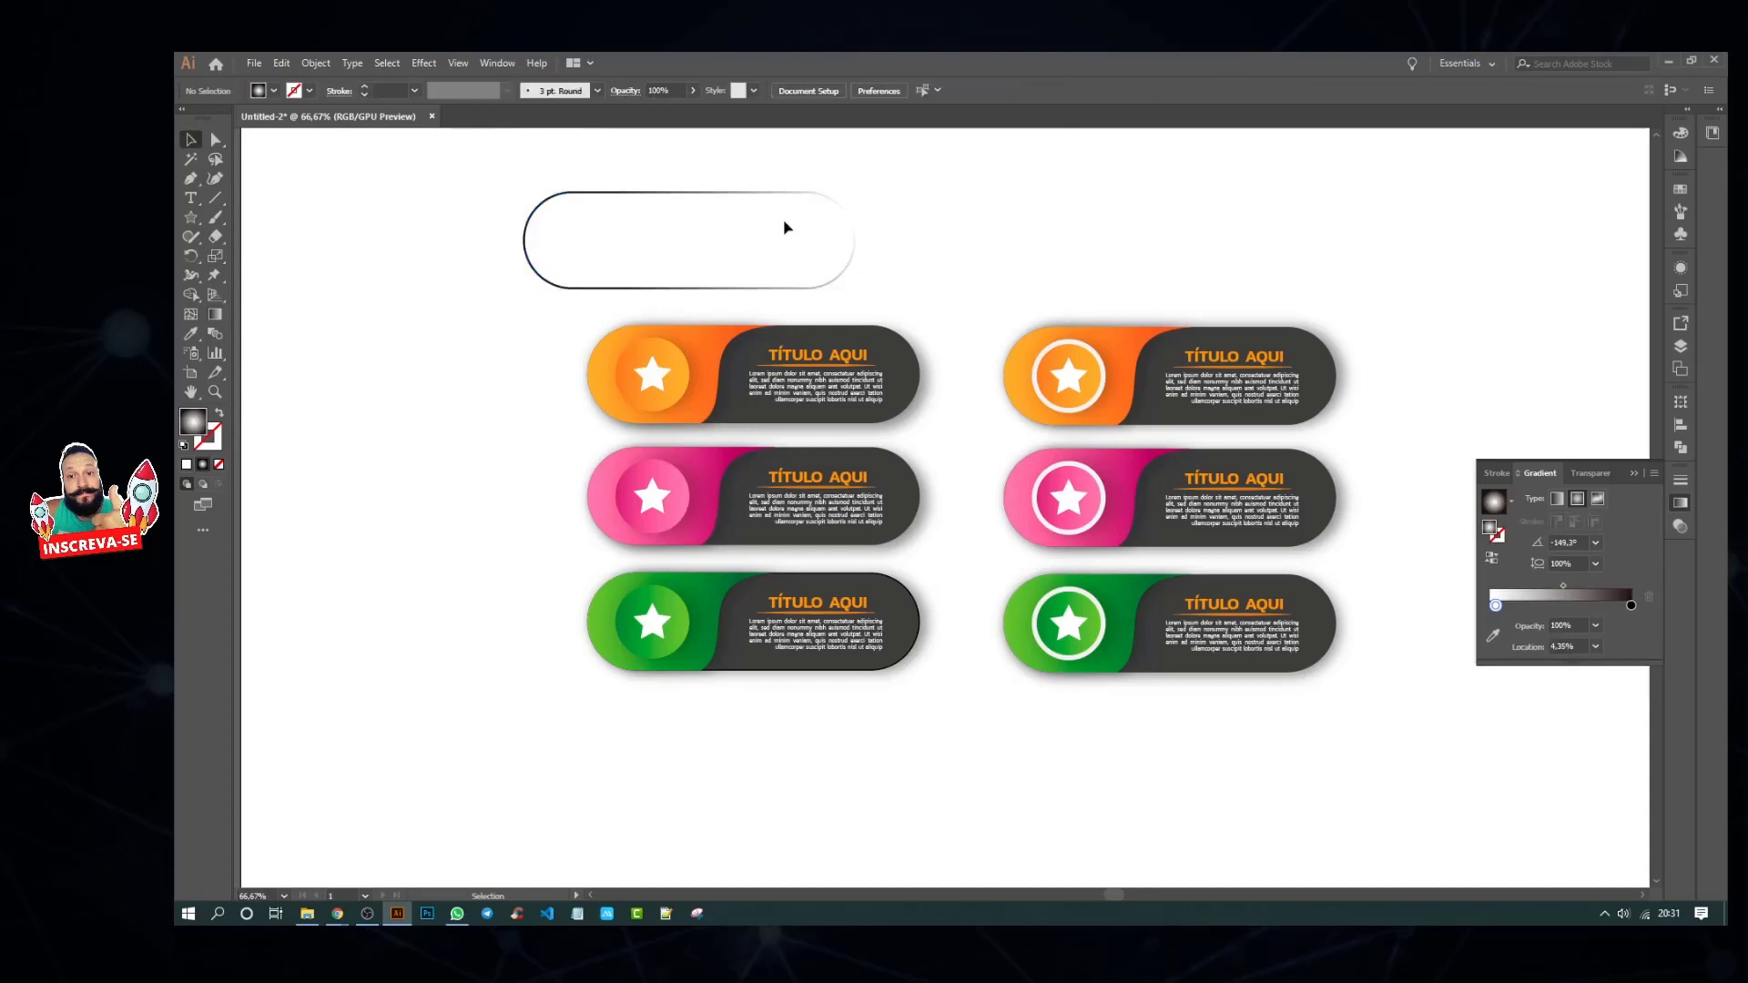
scroll(785, 226, "up", 2)
Step: Place the gradient pill over the top-left orange banner
left_click_drag(803, 164, 947, 466)
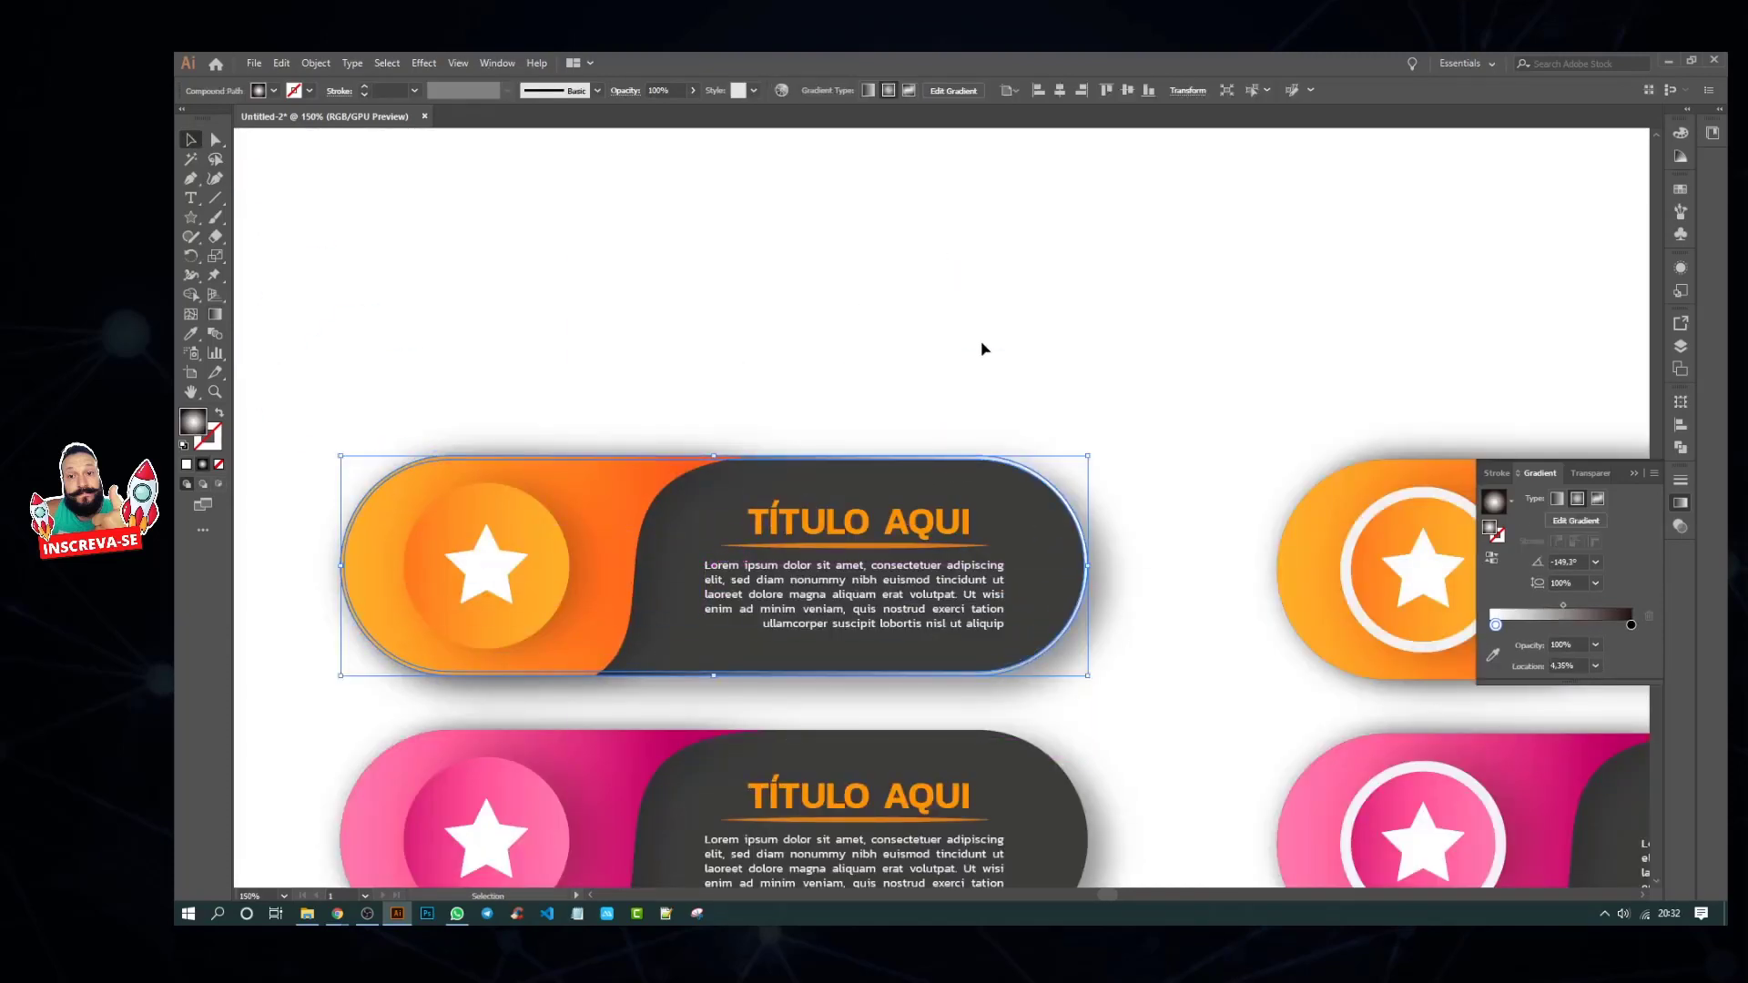
scroll(977, 348, "down", 2)
scroll(1043, 490, "right", 1)
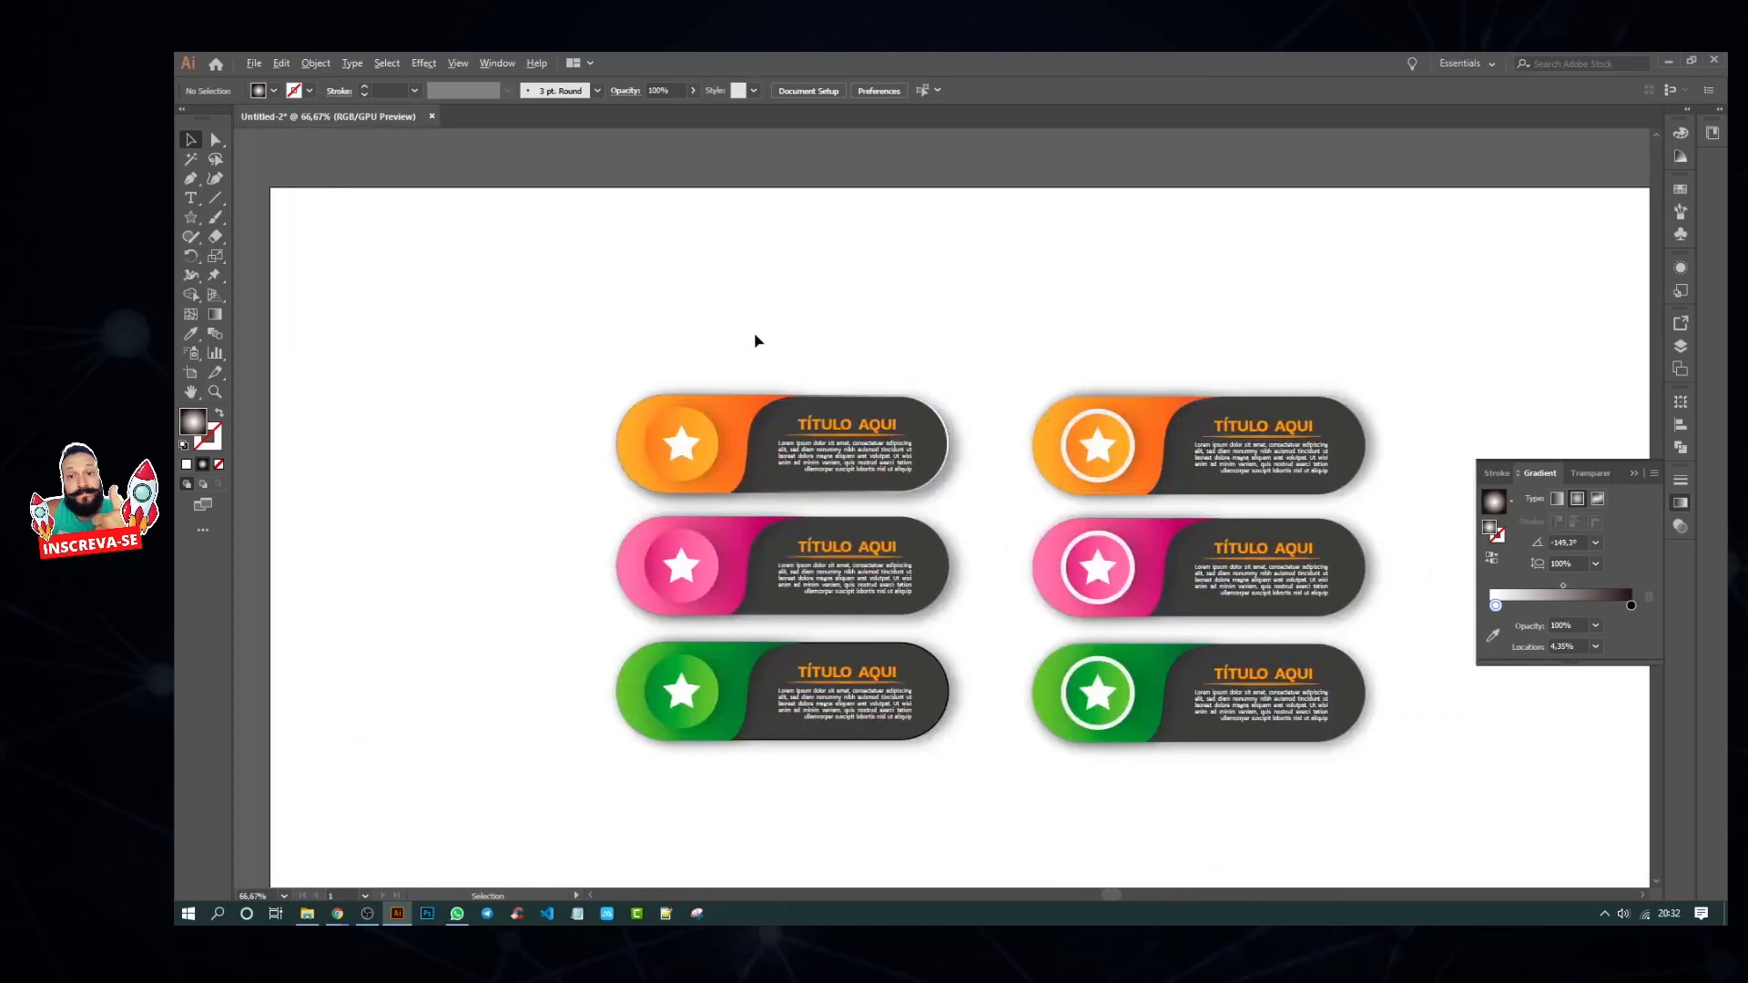
scroll(757, 340, "up", 2)
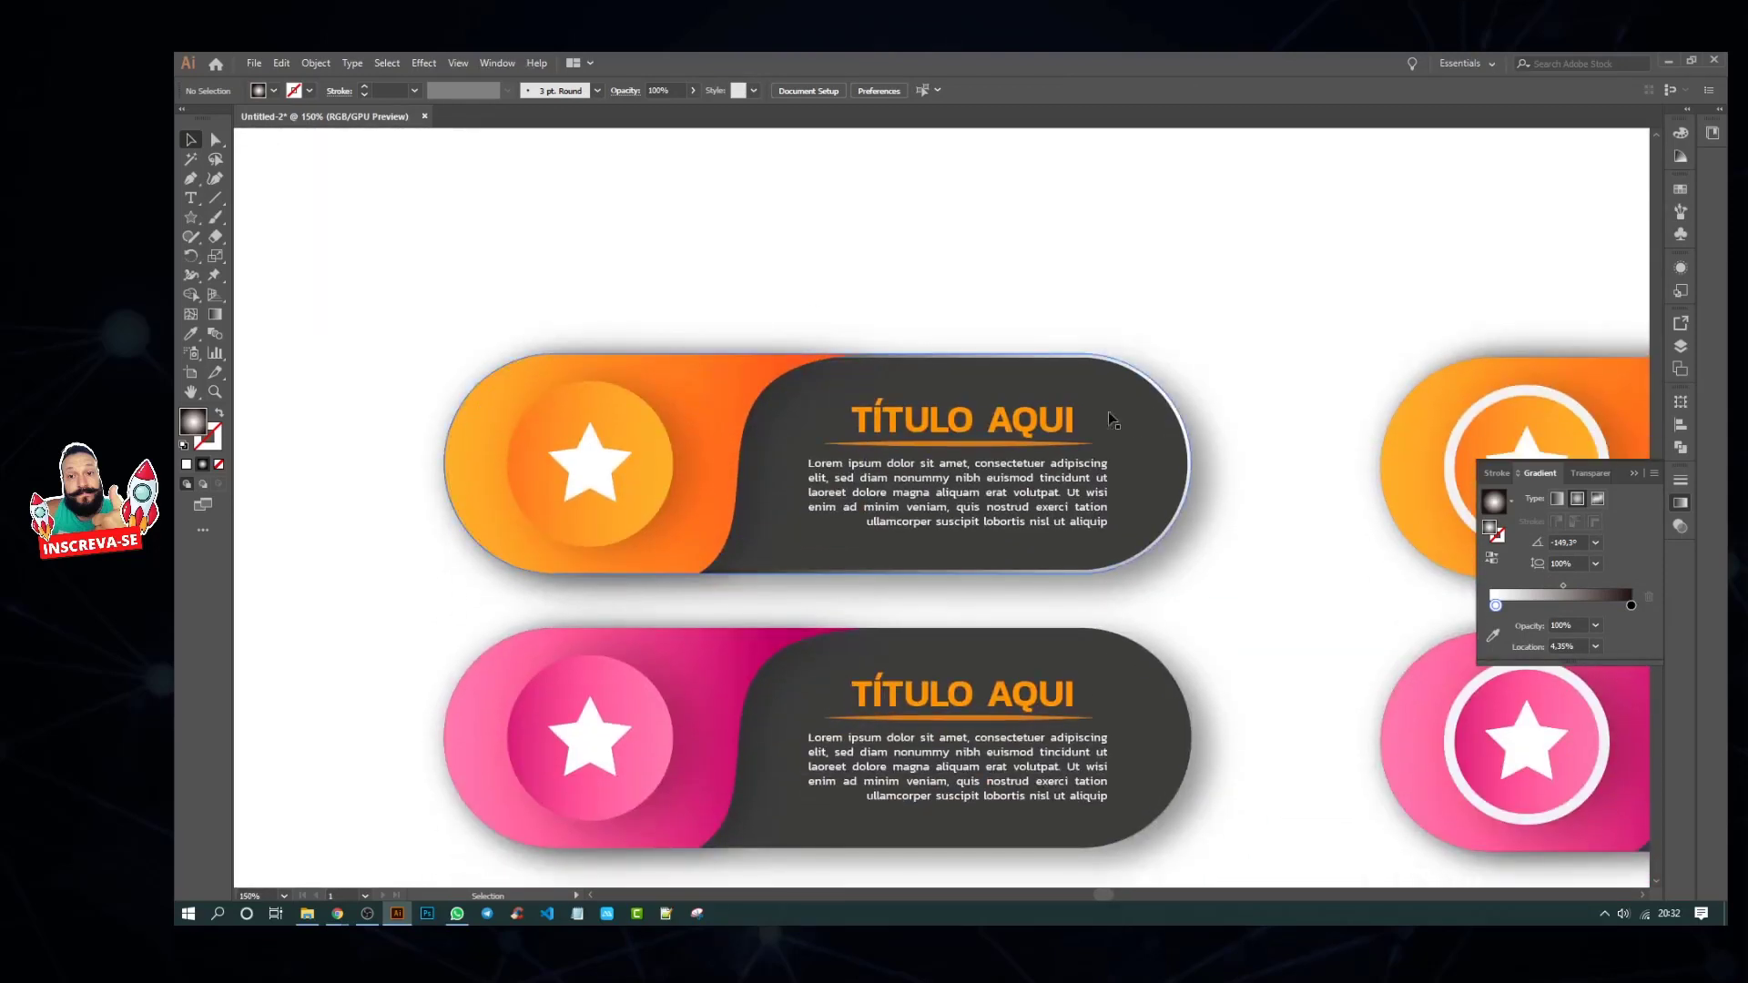
Step: Stretch the rim's radial gradient into a tilted ellipse centred on the banner
left_click(1188, 463)
scroll(1199, 462, "up", 1)
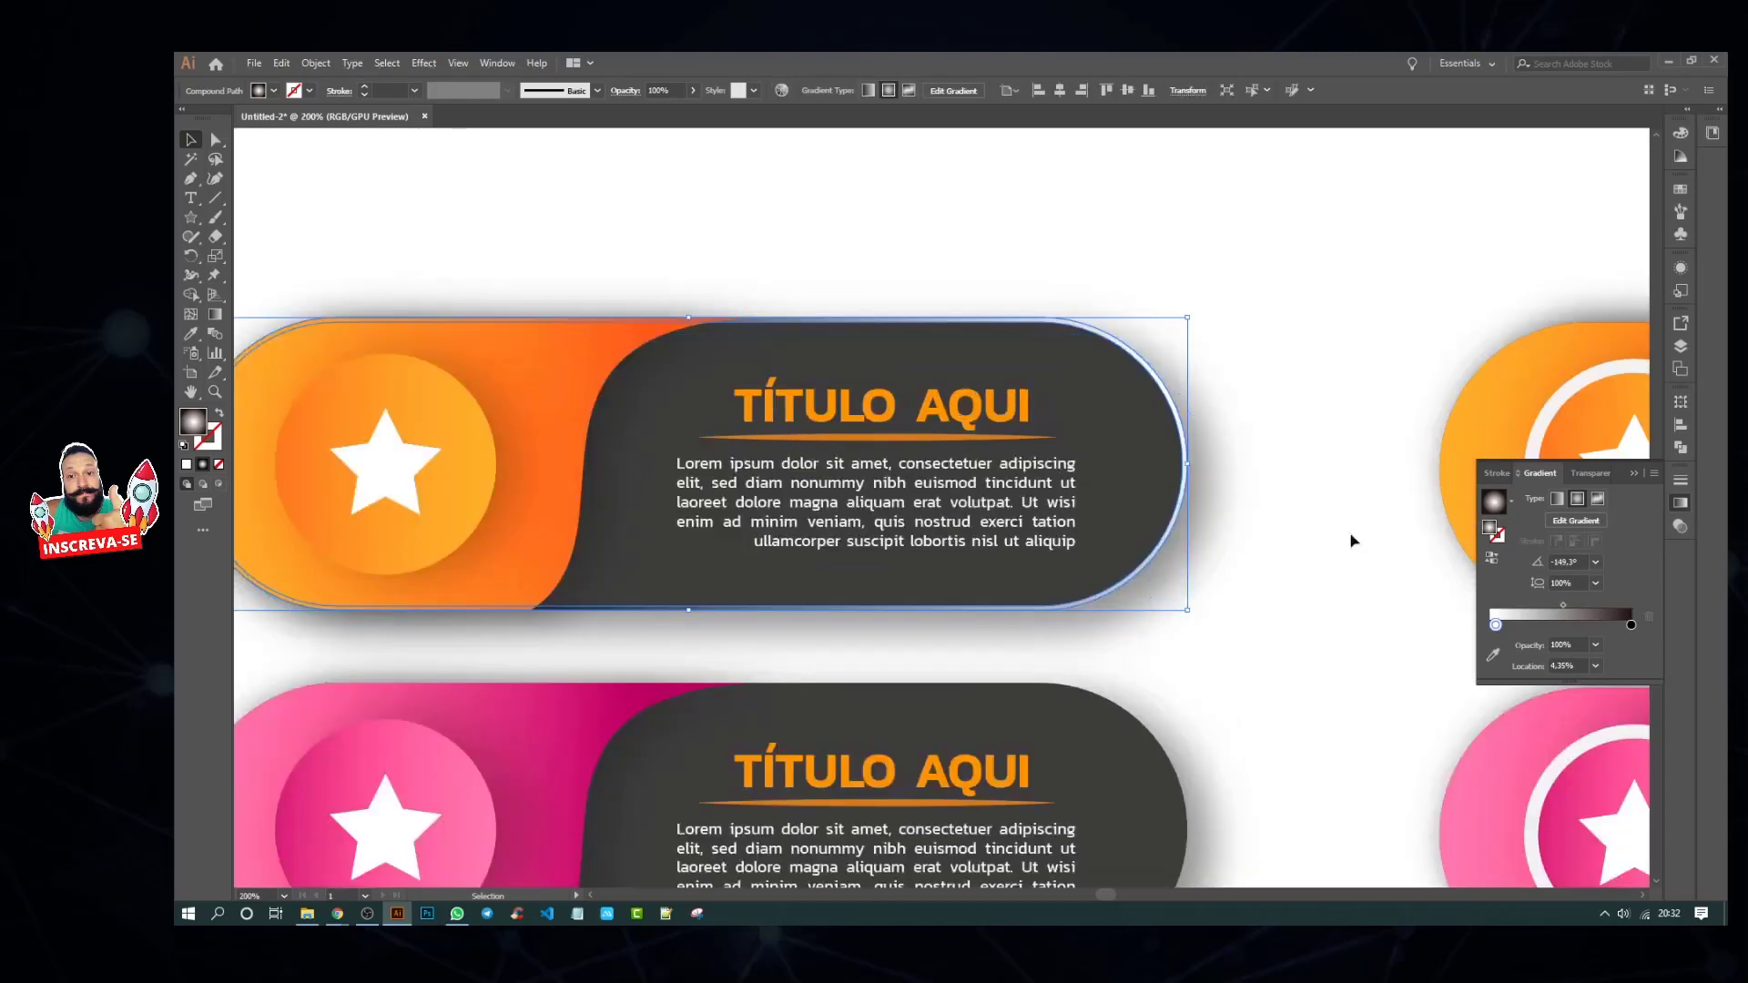
left_click(1327, 475)
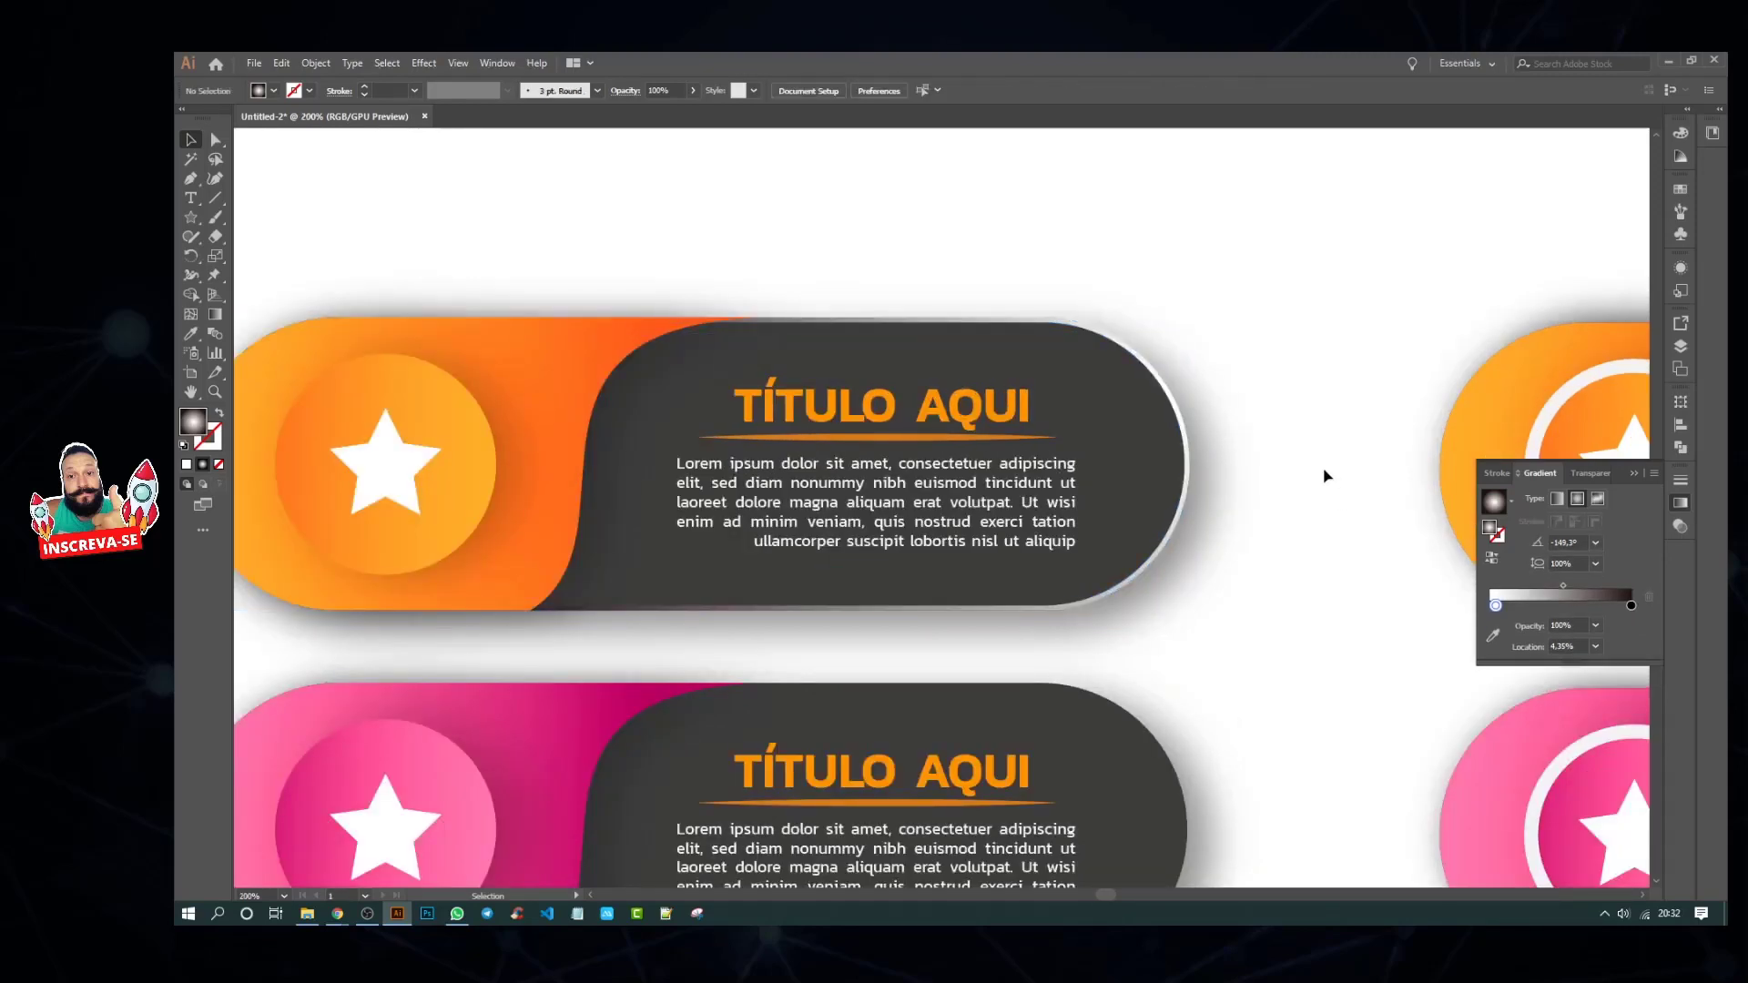
left_click(1187, 448)
key("g")
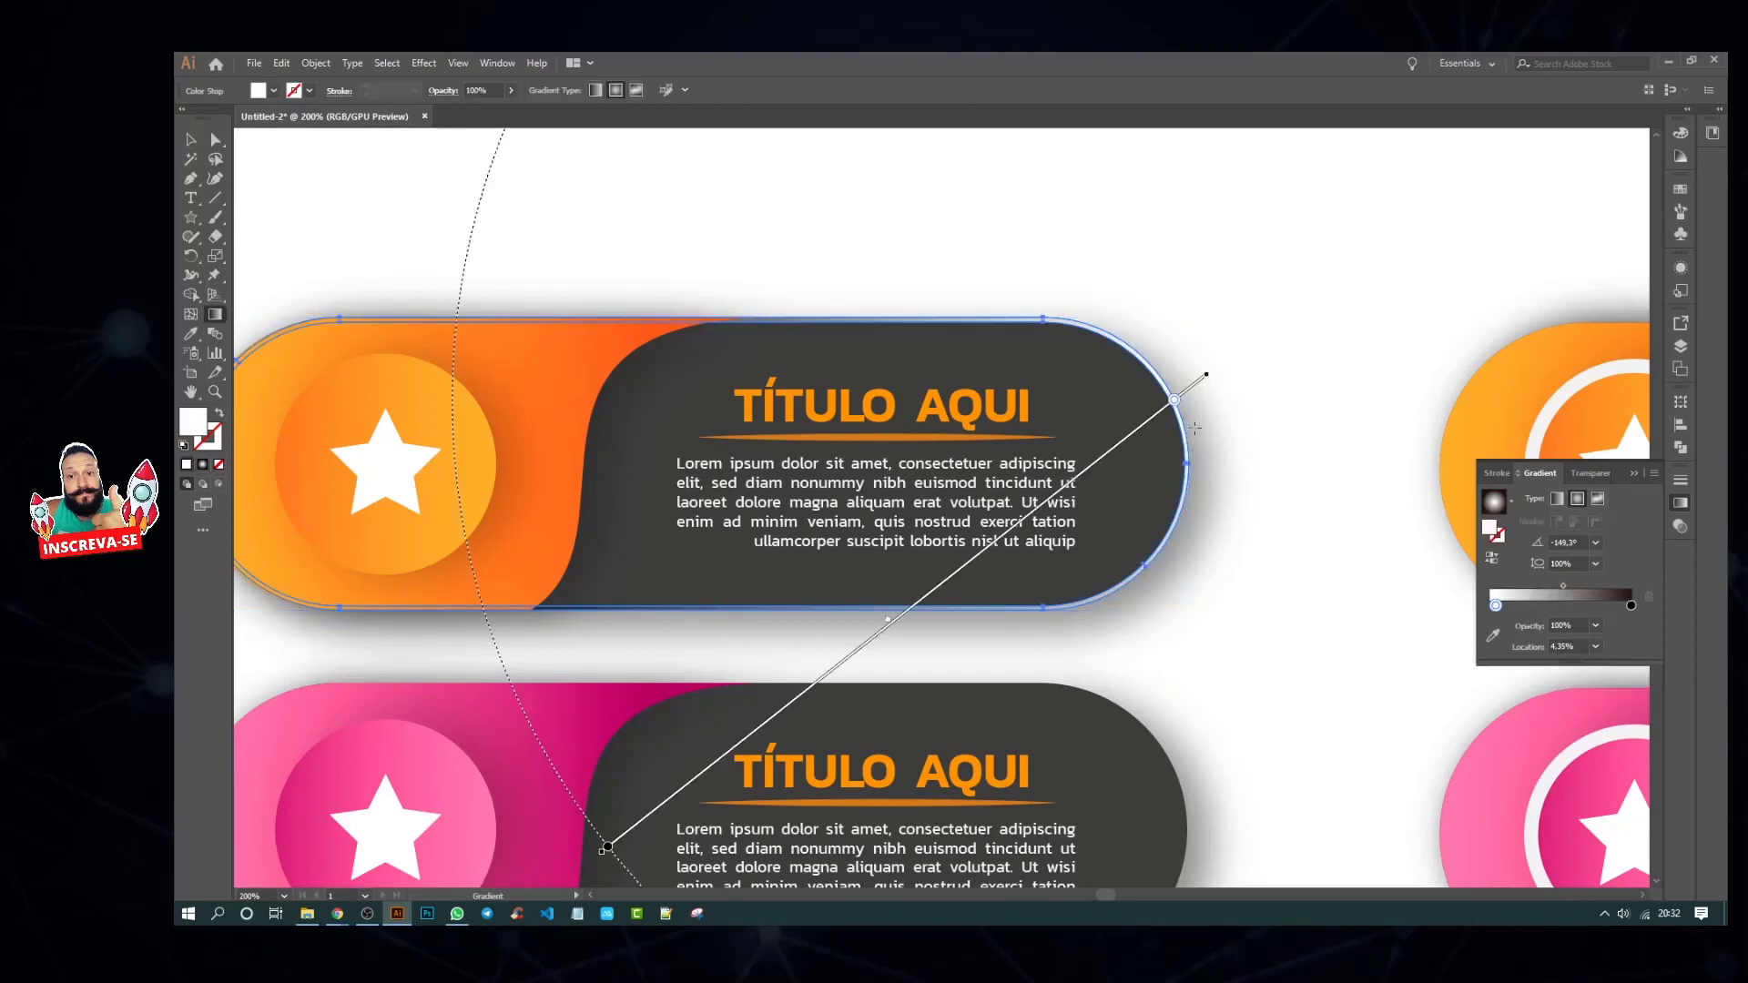
key("ctrl+minus")
key("ctrl+minus")
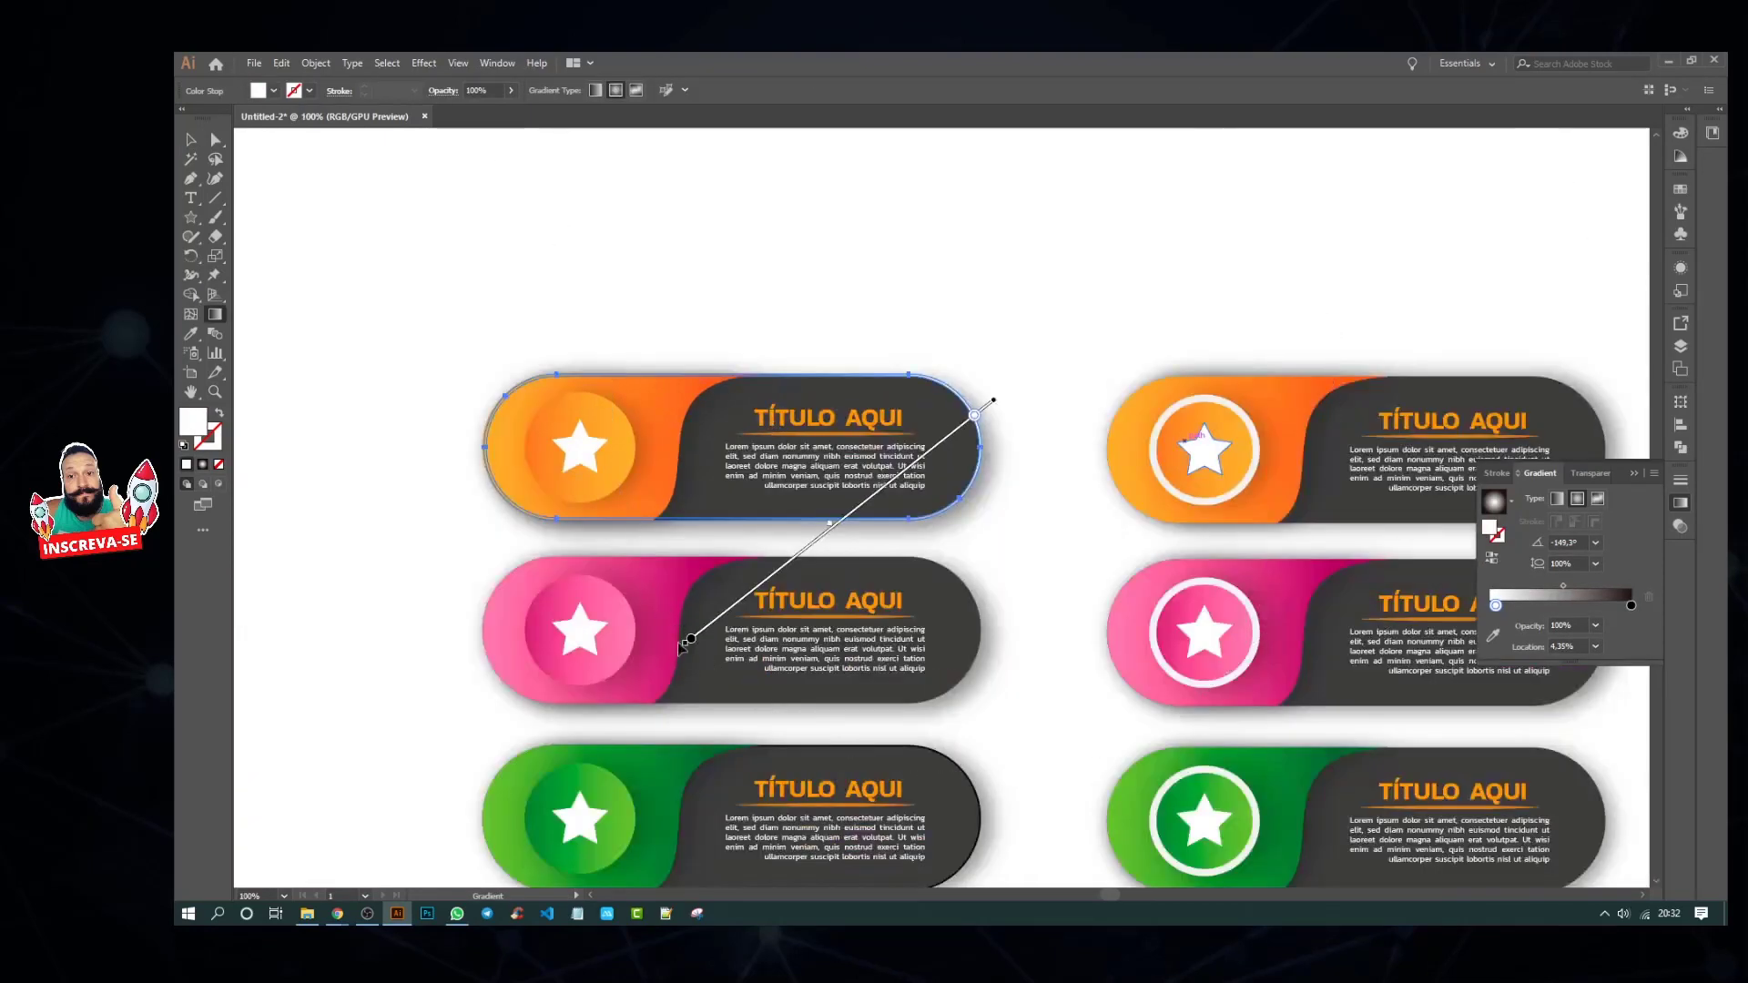
left_click_drag(1160, 726, 1034, 460)
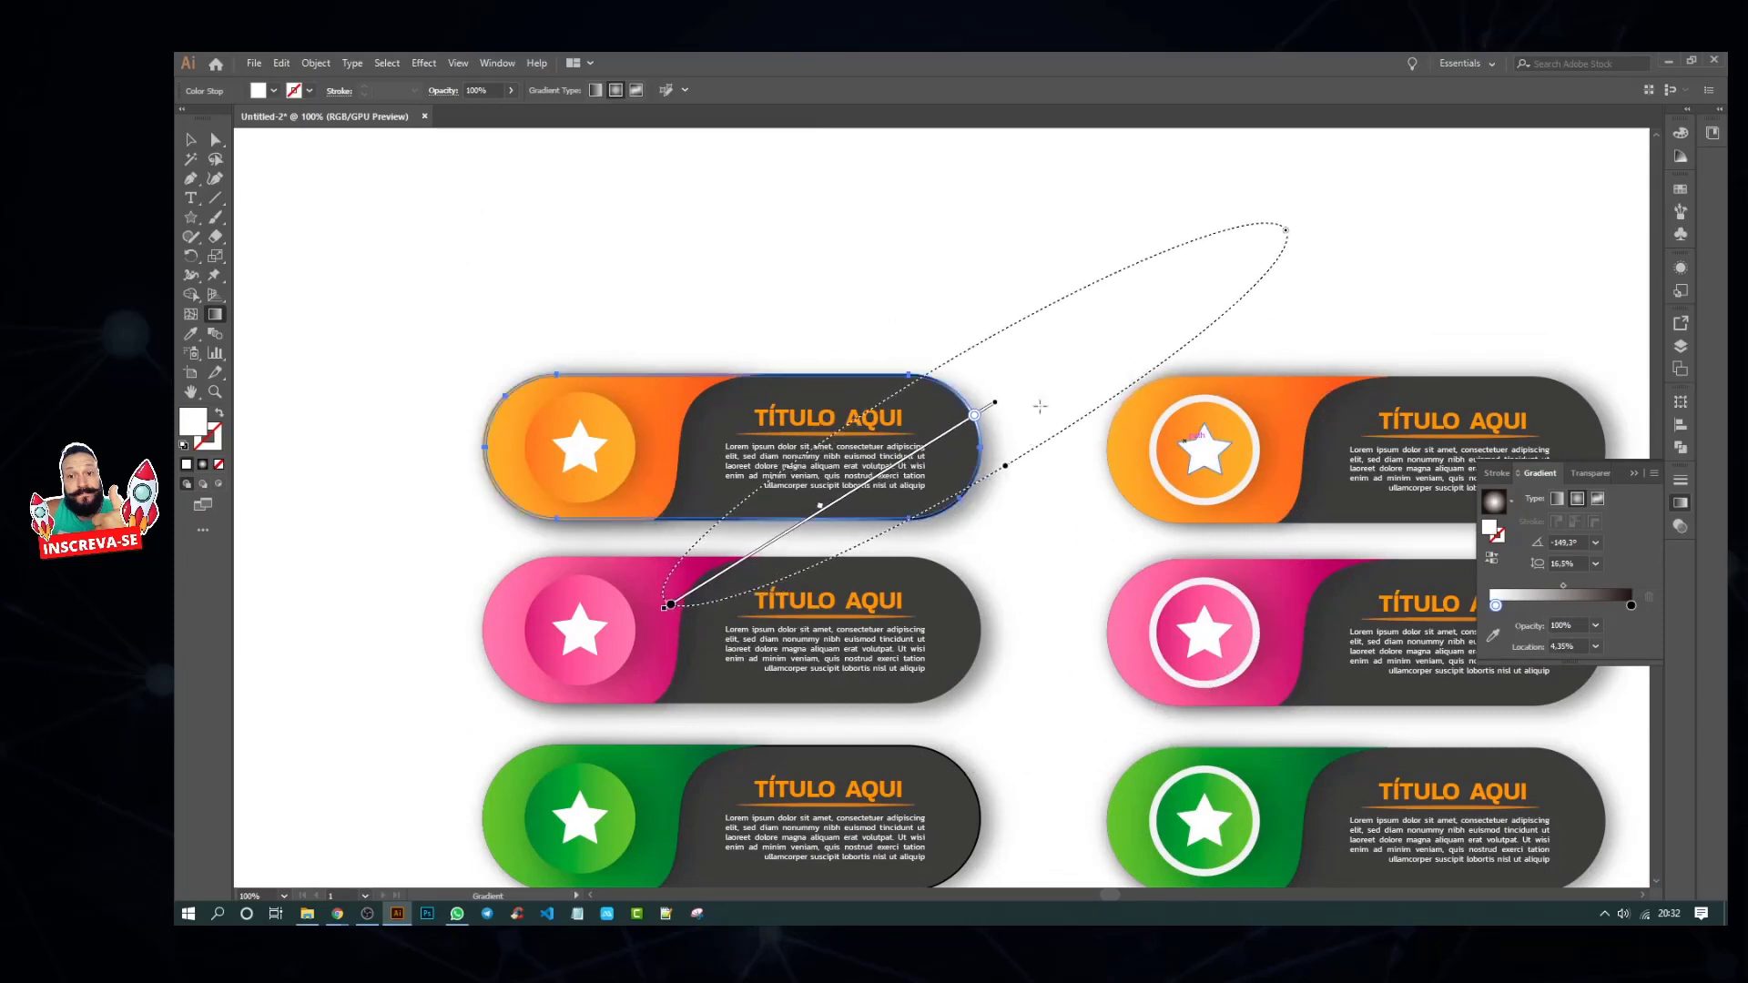
mouse_move(1287, 240)
left_mouse_down()
mouse_move(1179, 286)
mouse_move(1190, 272)
left_mouse_up()
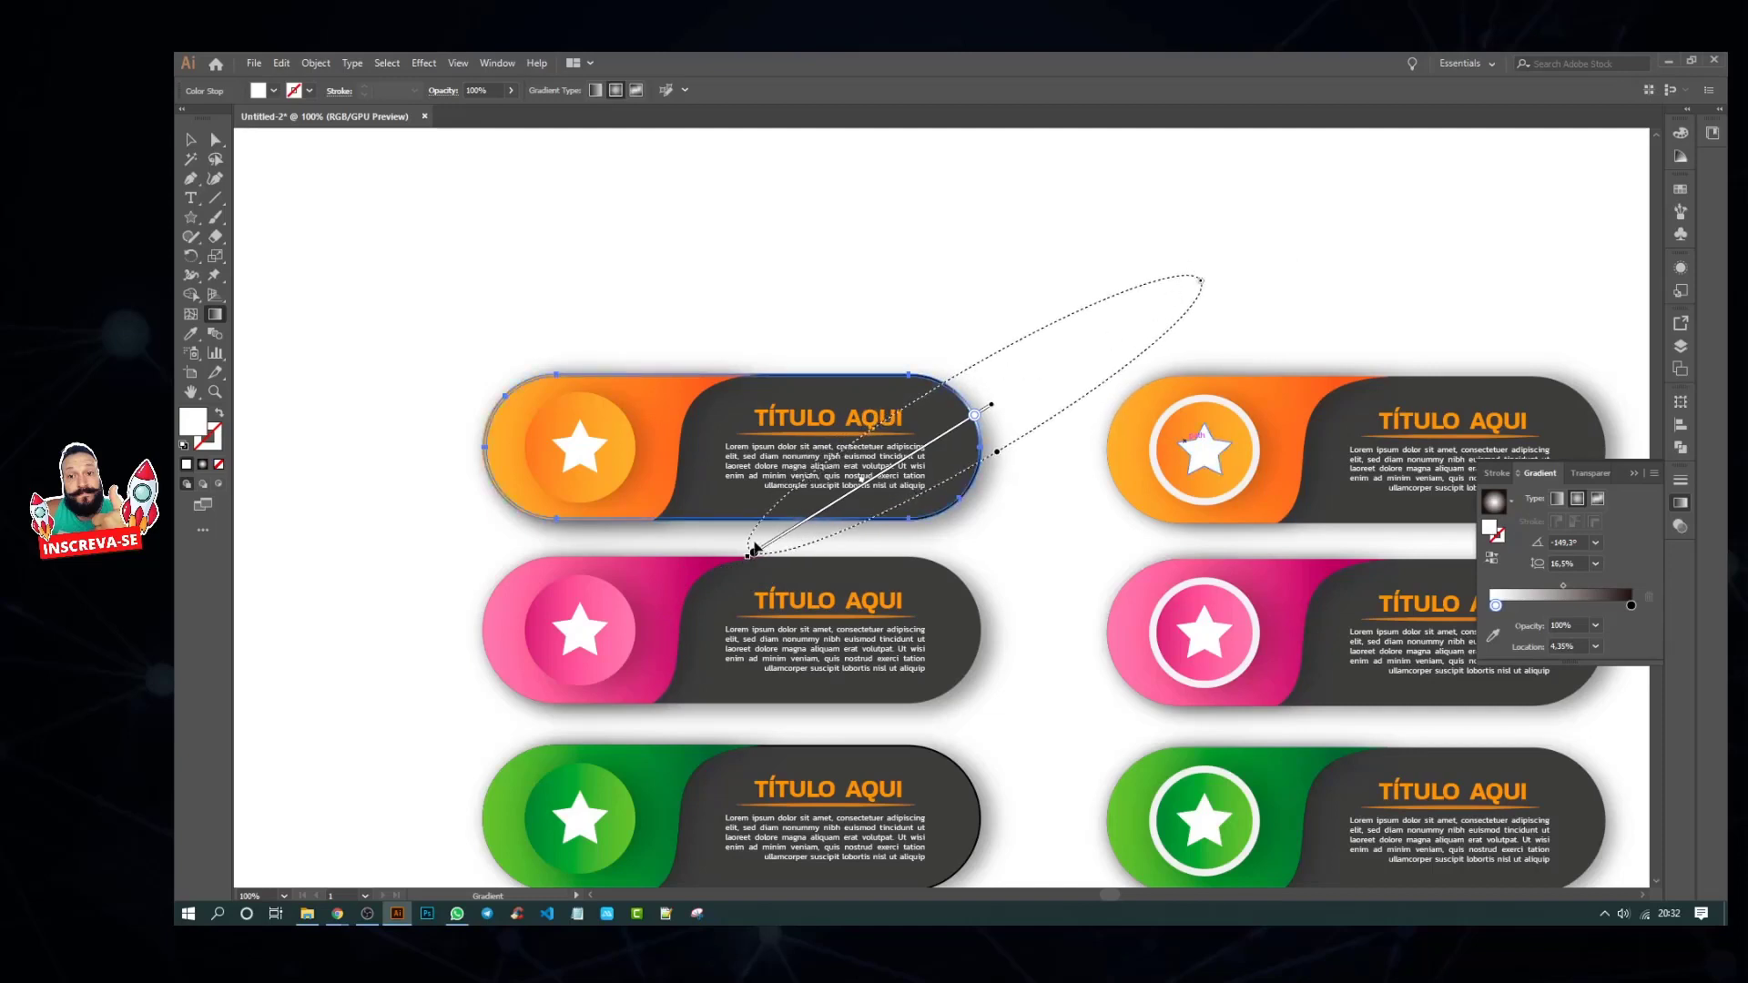
left_click_drag(755, 550, 896, 411)
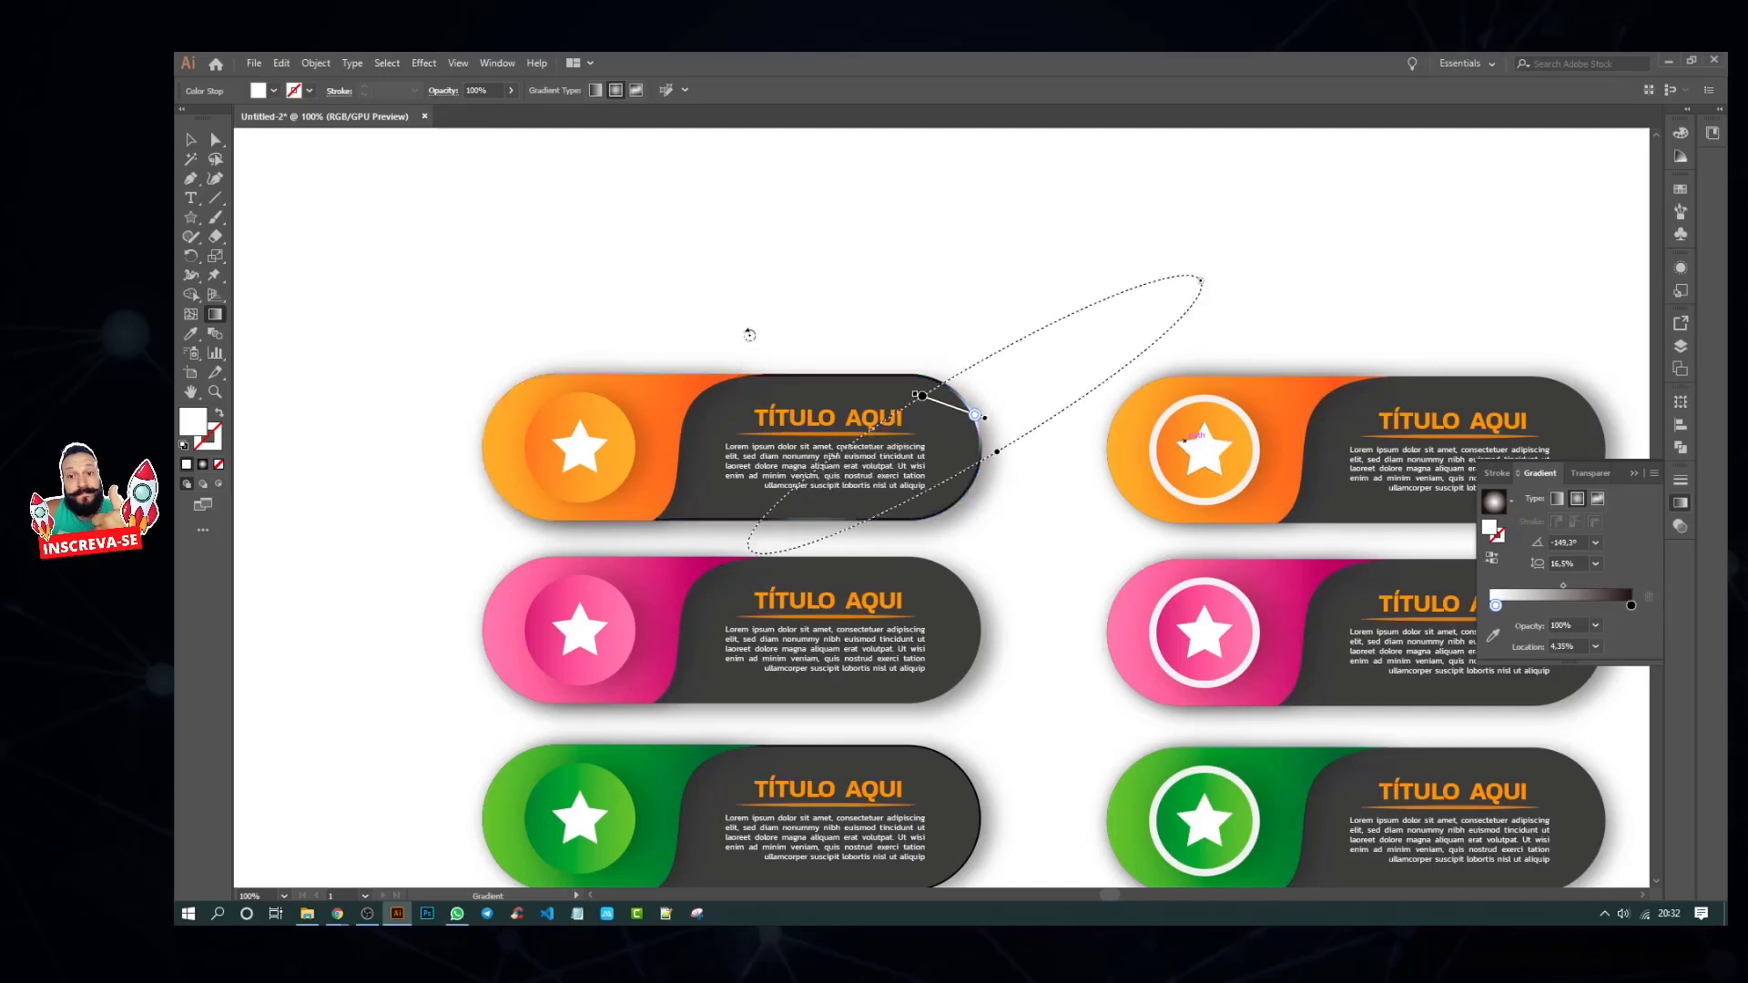
left_click(193, 142)
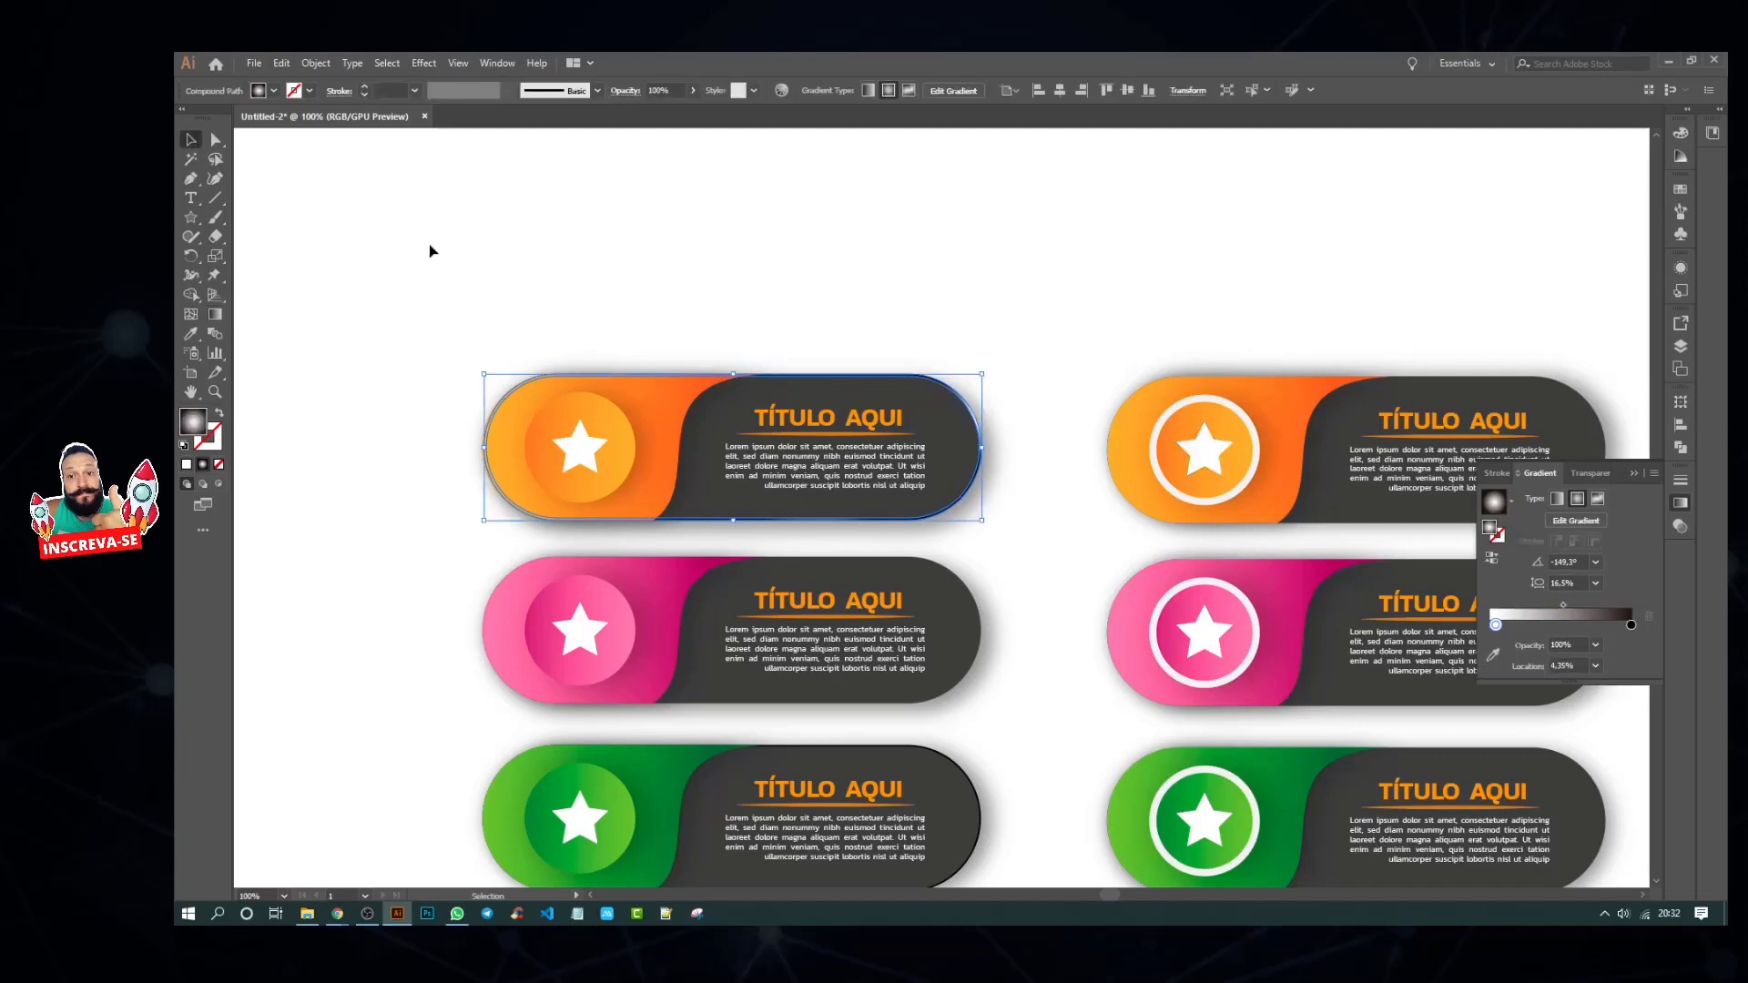
left_click(428, 246)
scroll(649, 328, "down", 1)
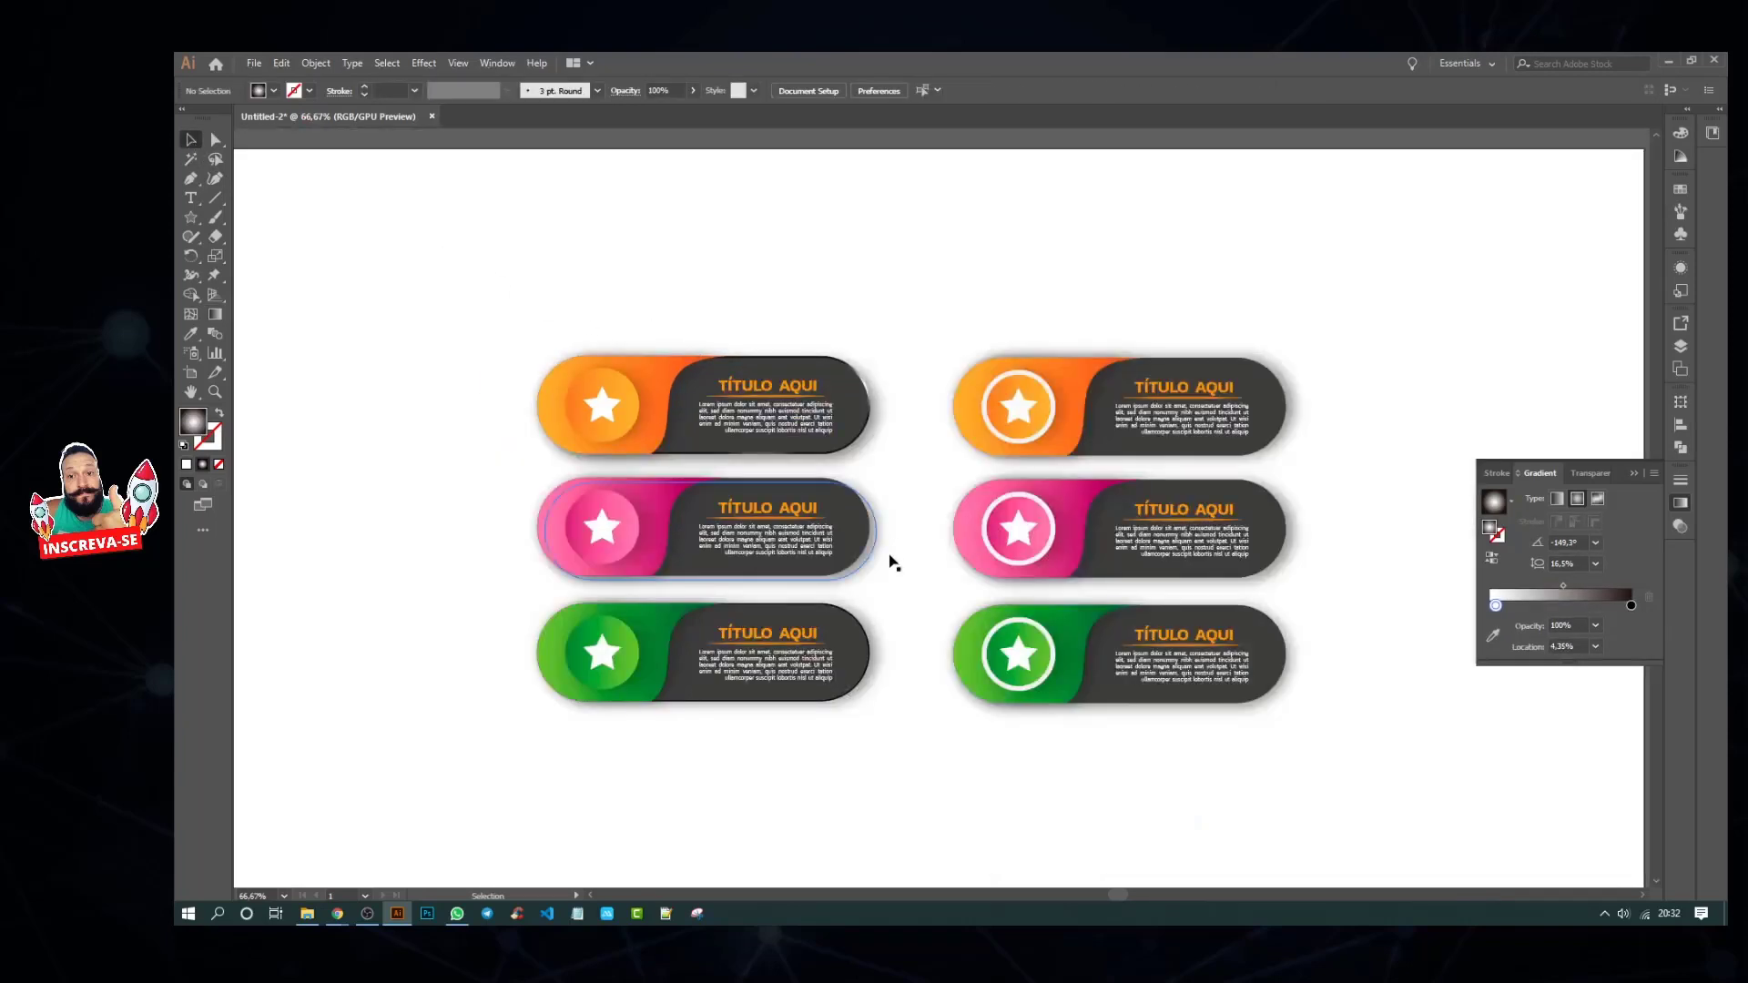
Step: Change the rim gradient's dark stop to a lighter grey
left_click(856, 448)
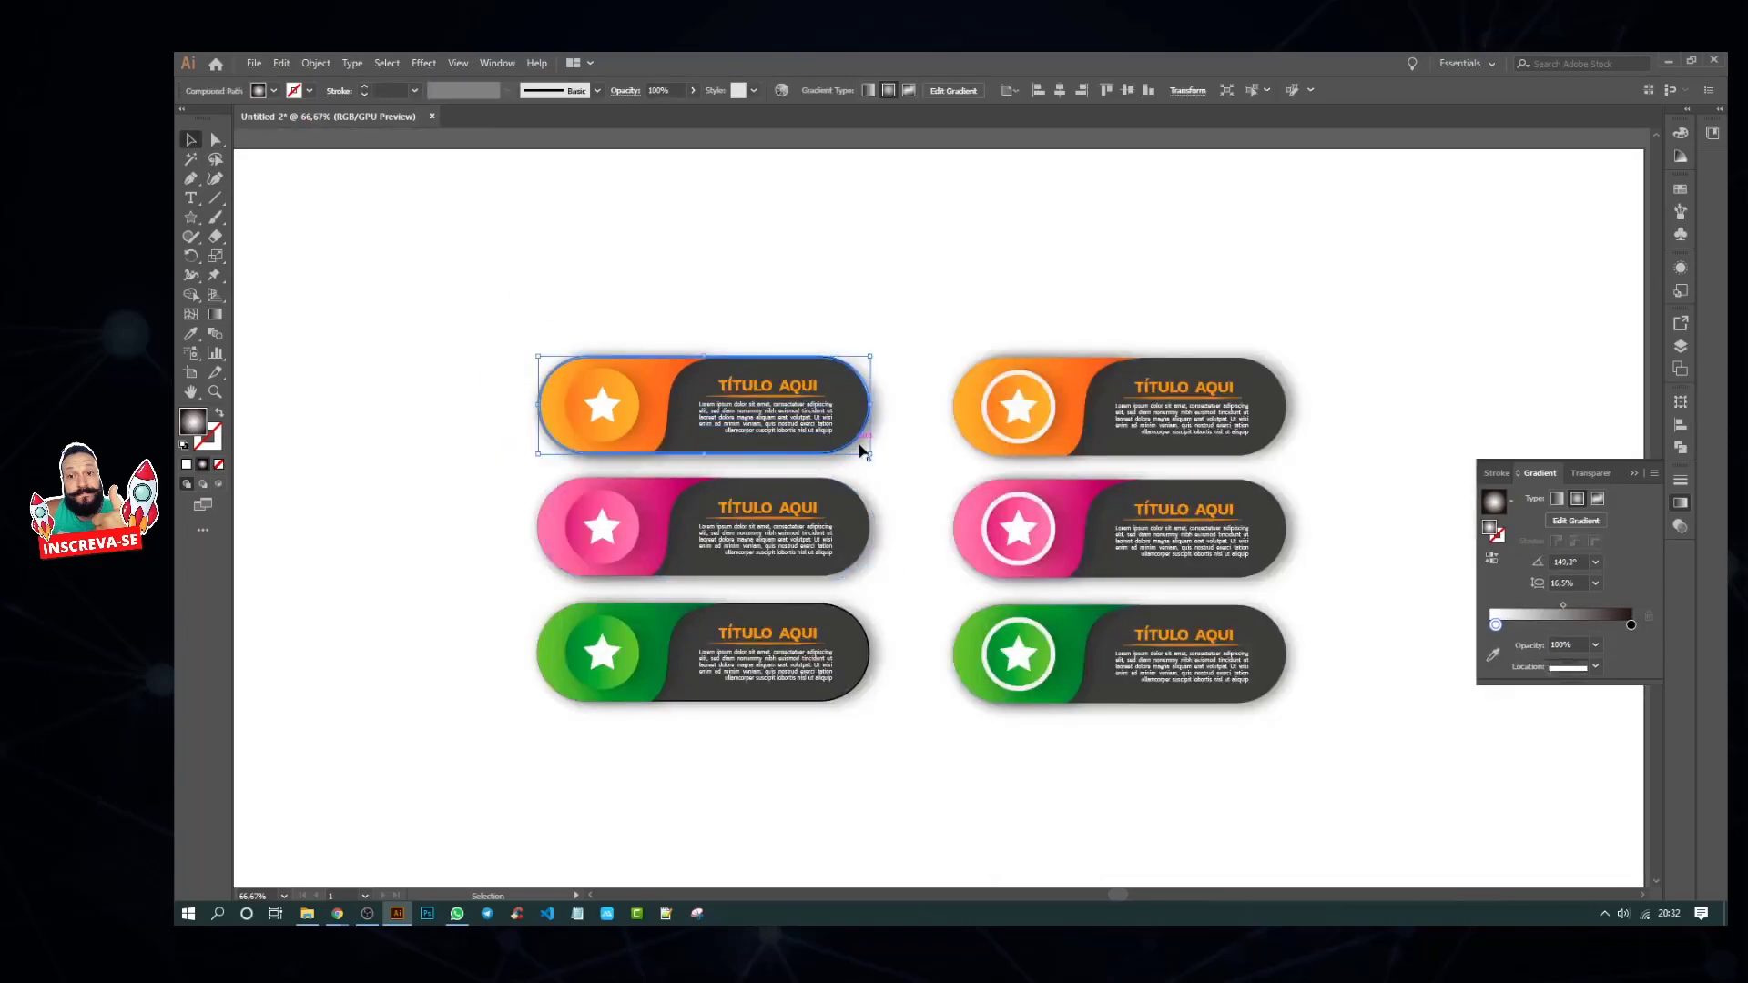
double_click(1630, 624)
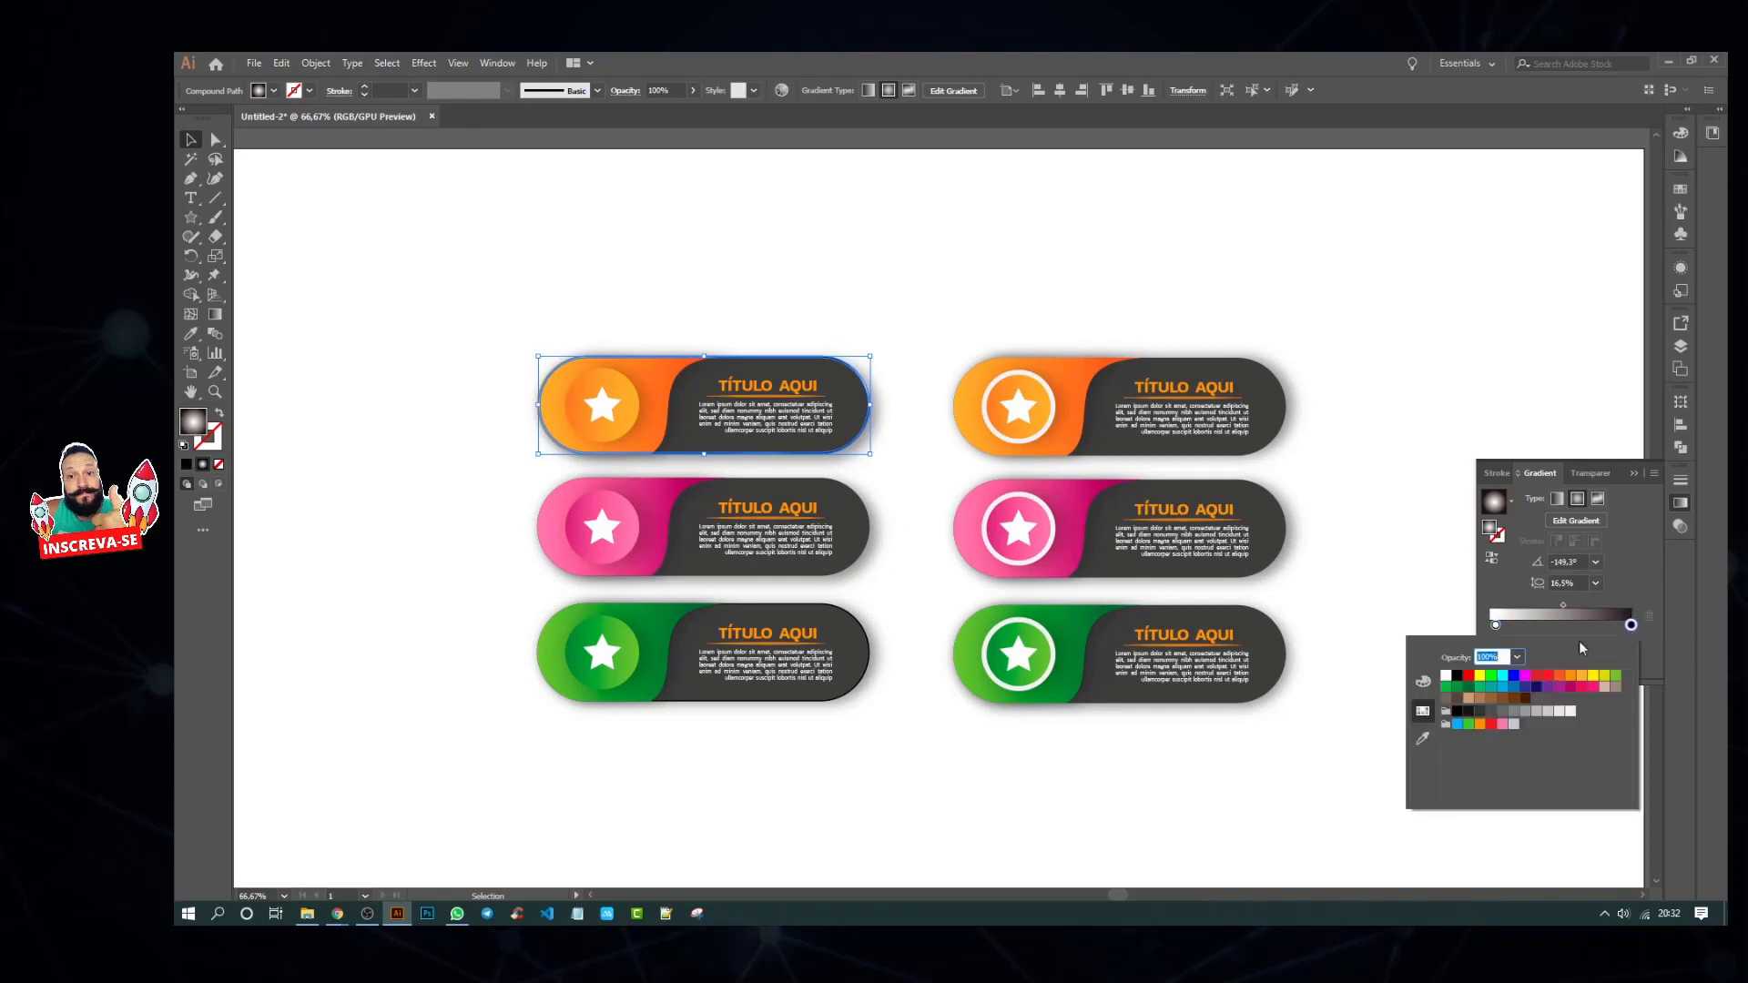
left_click(1482, 712)
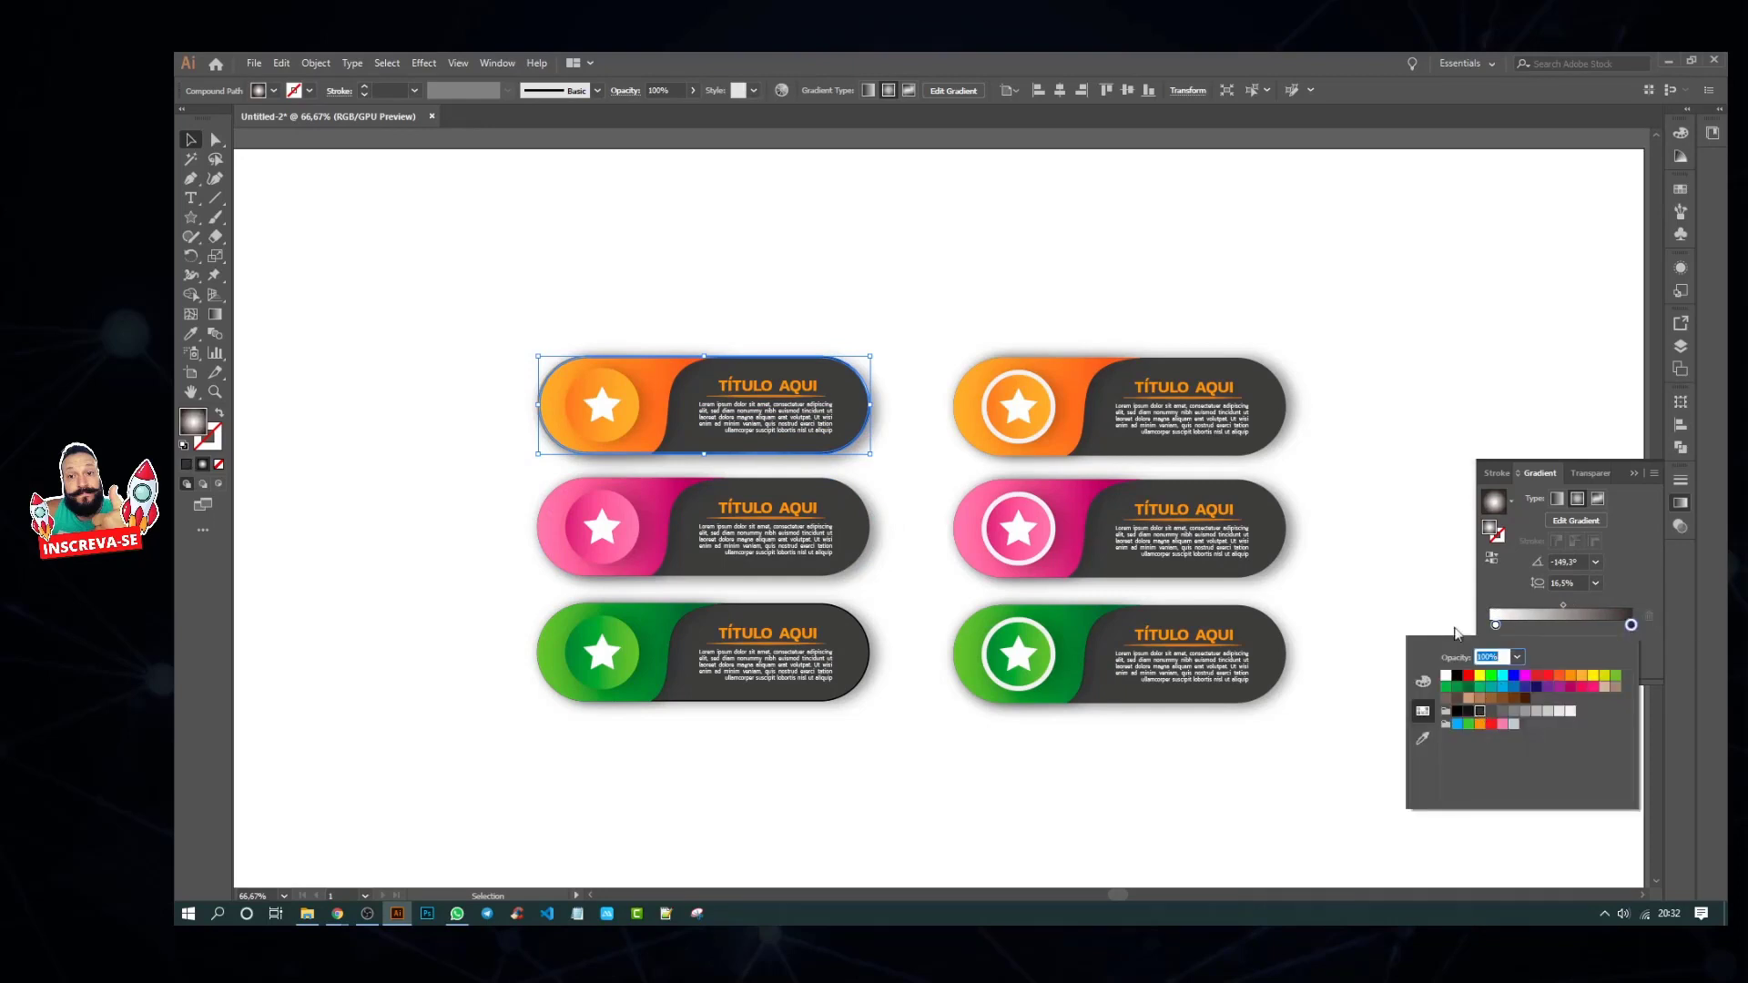
left_click(1431, 435)
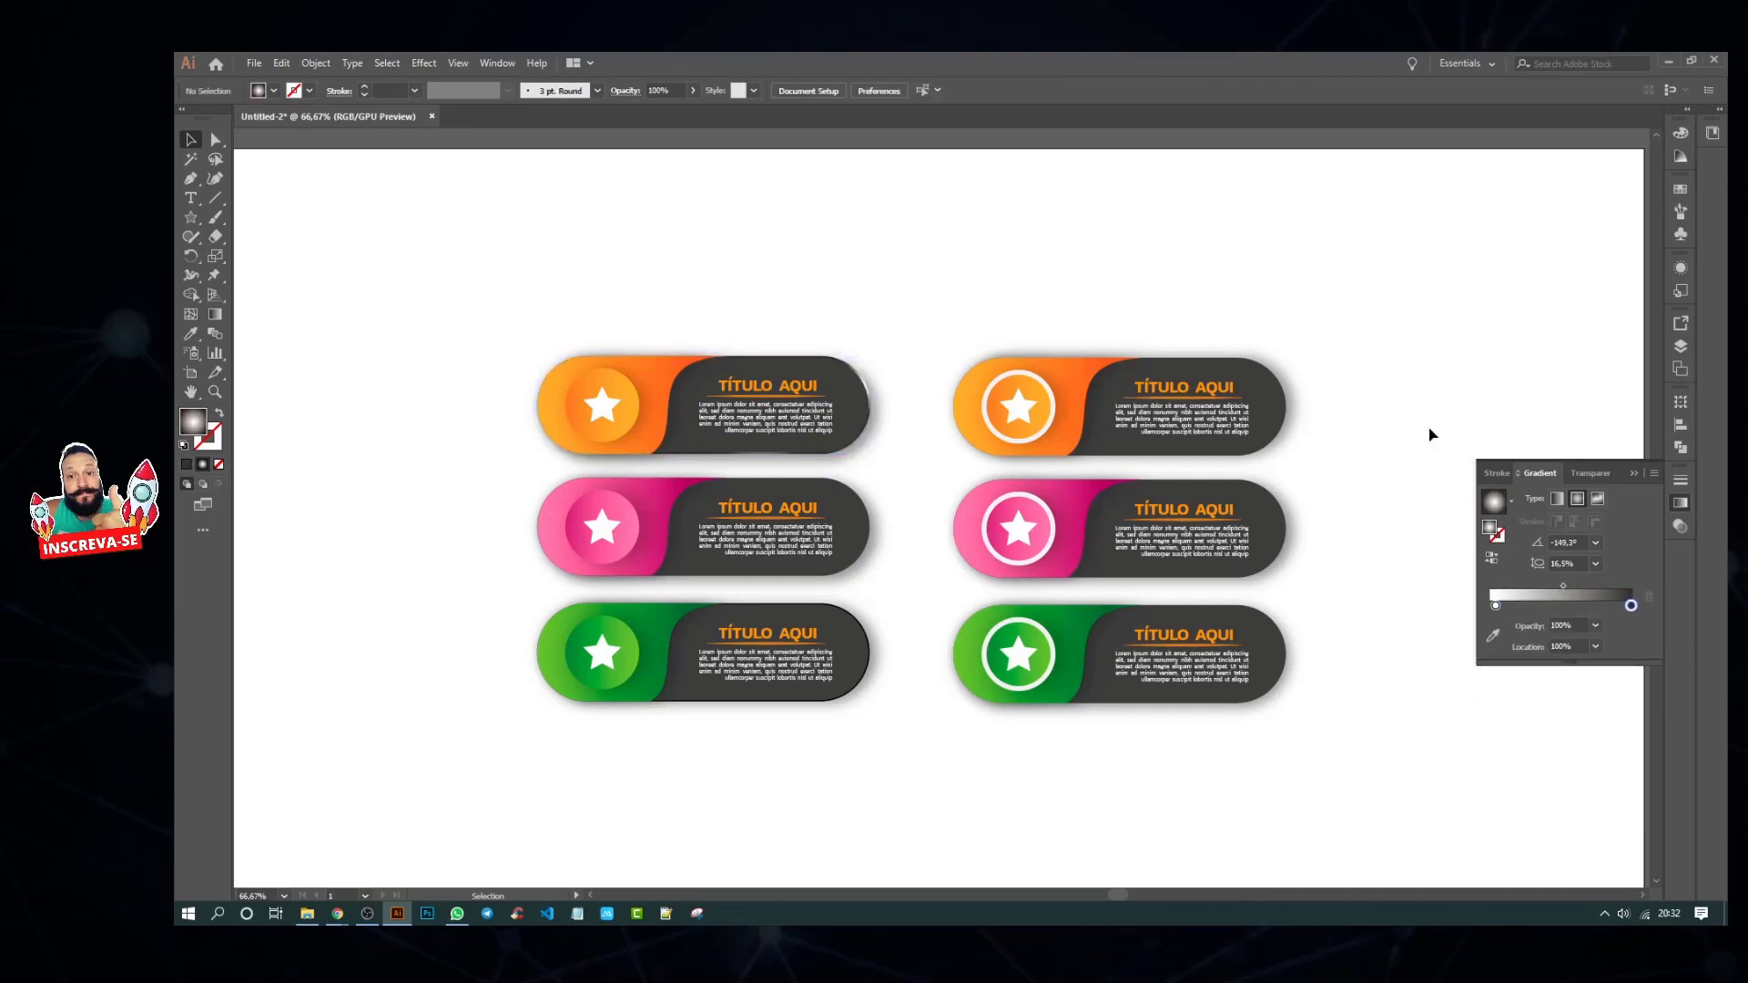
scroll(866, 389, "up", 2)
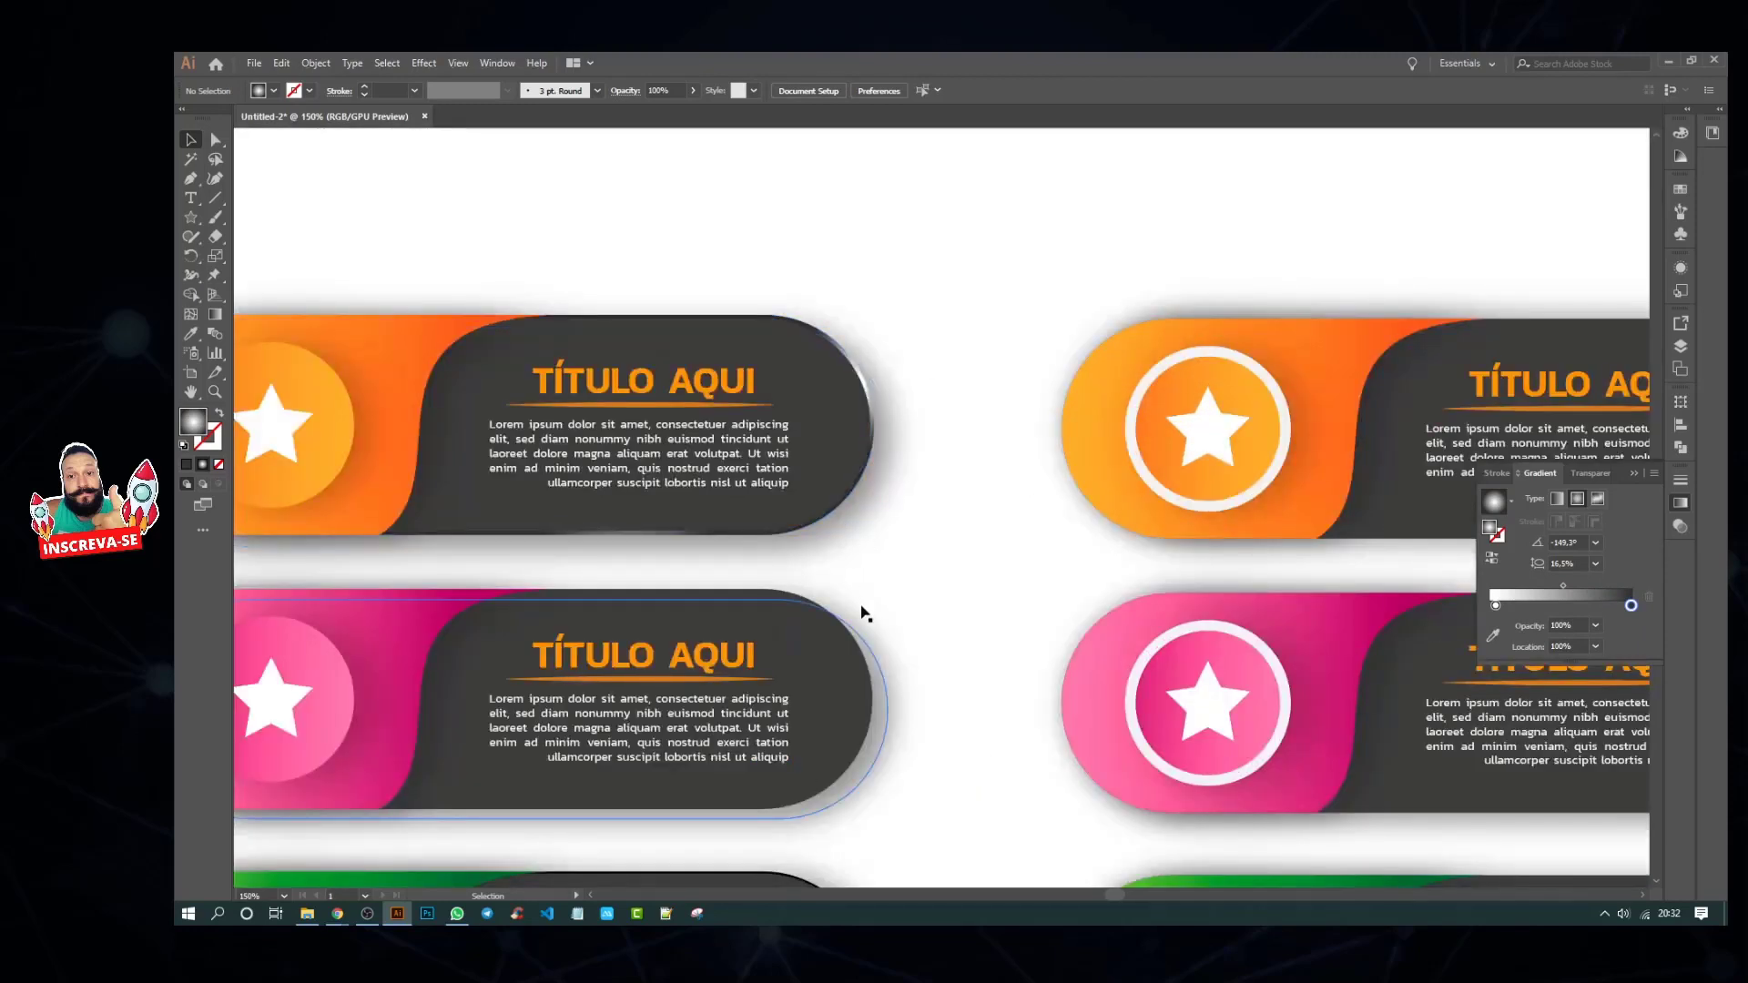
scroll(863, 610, "down", 2)
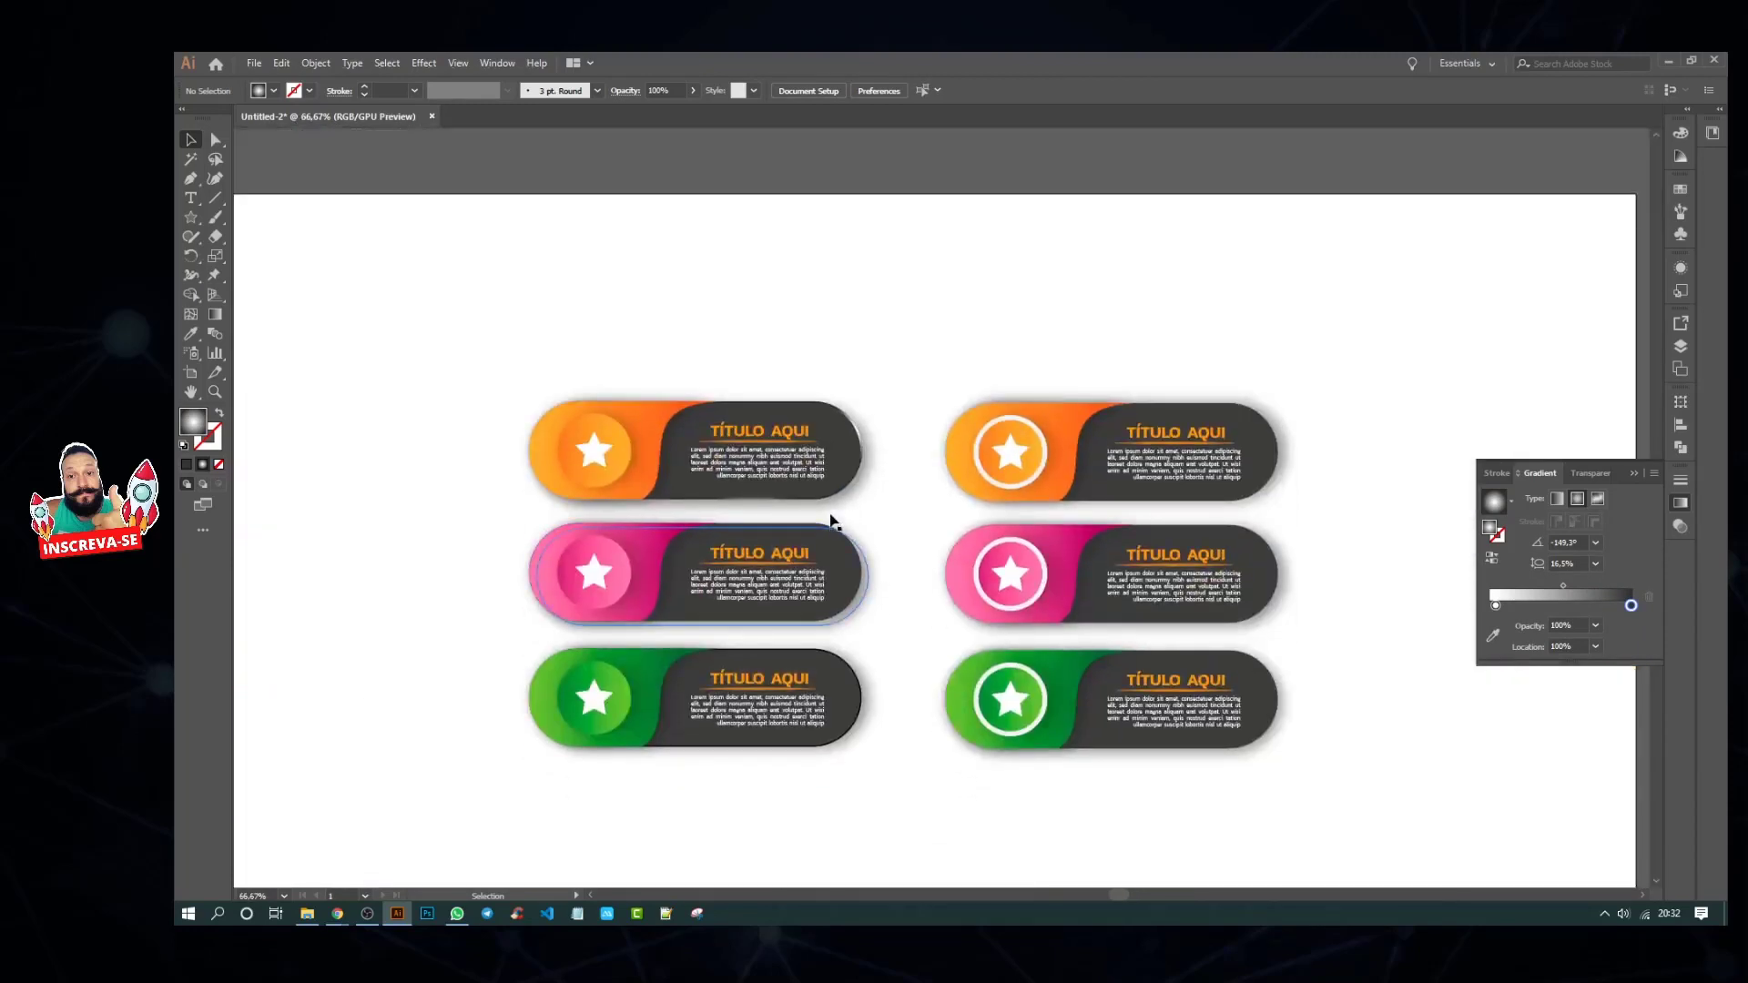
Step: Copy the rim overlay onto the top-right orange banner
left_click_drag(826, 496, 1245, 500)
left_click(1361, 482)
key("ctrl+plus")
key("ctrl+plus")
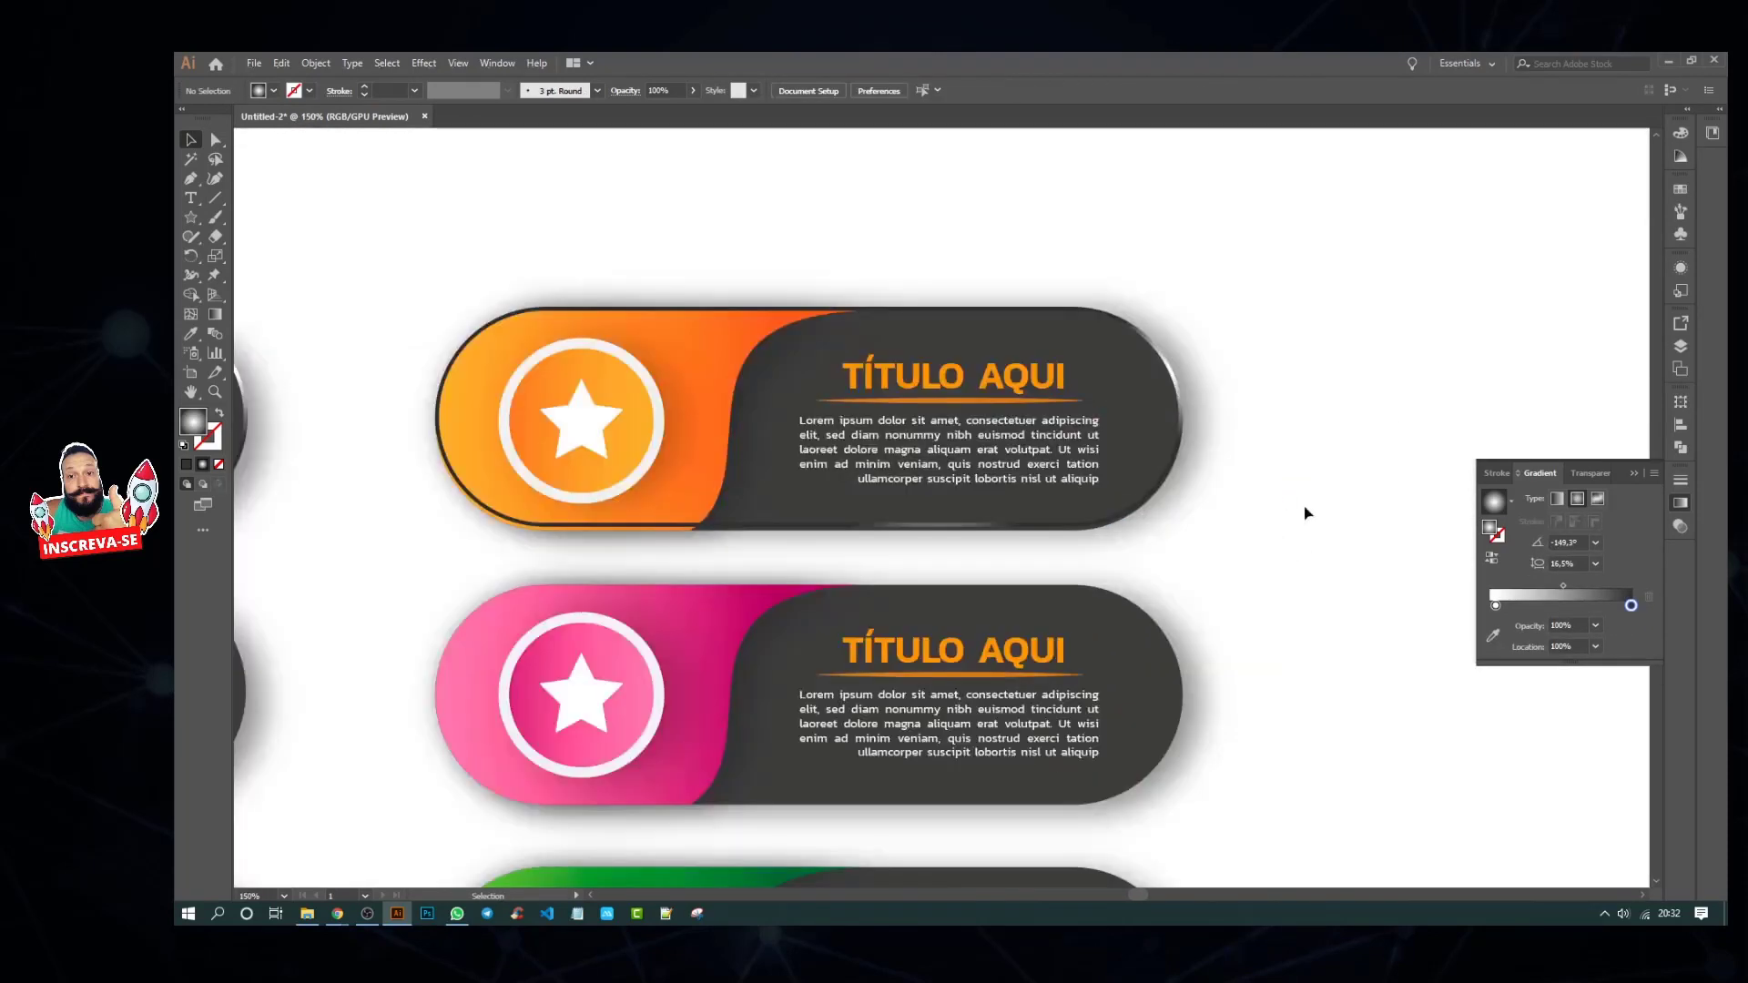
scroll(1177, 558, "down", 2)
left_click(1109, 489)
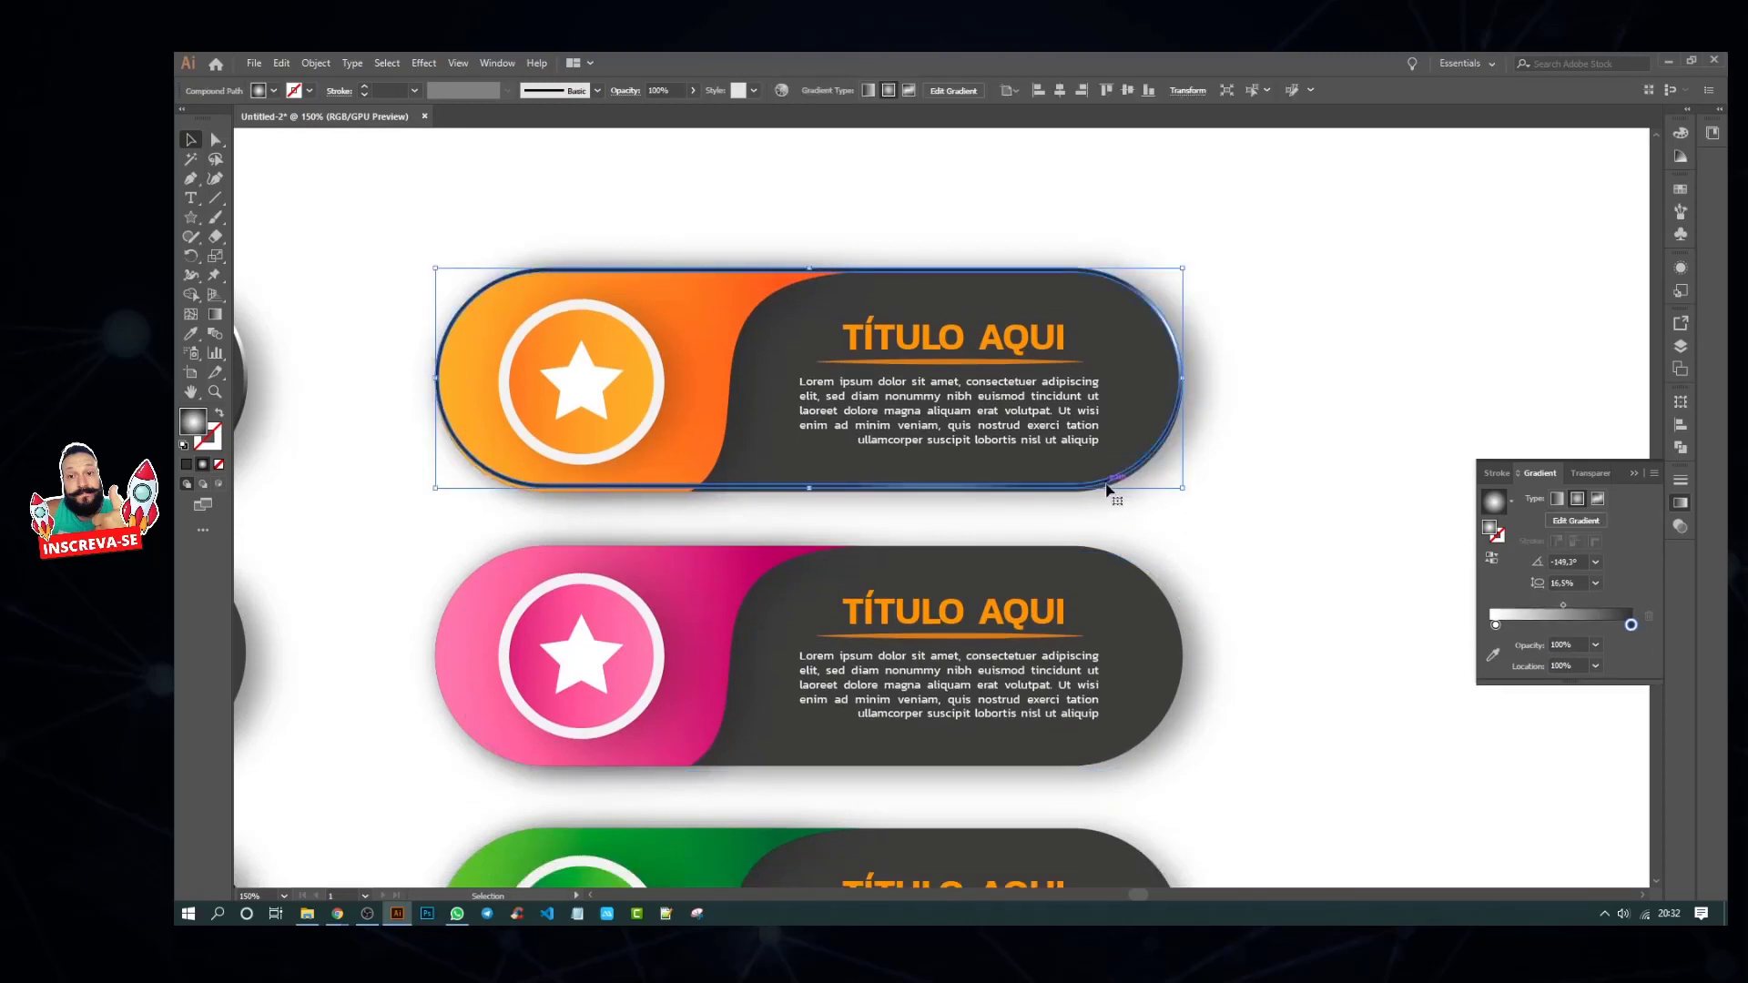
left_click(1254, 515)
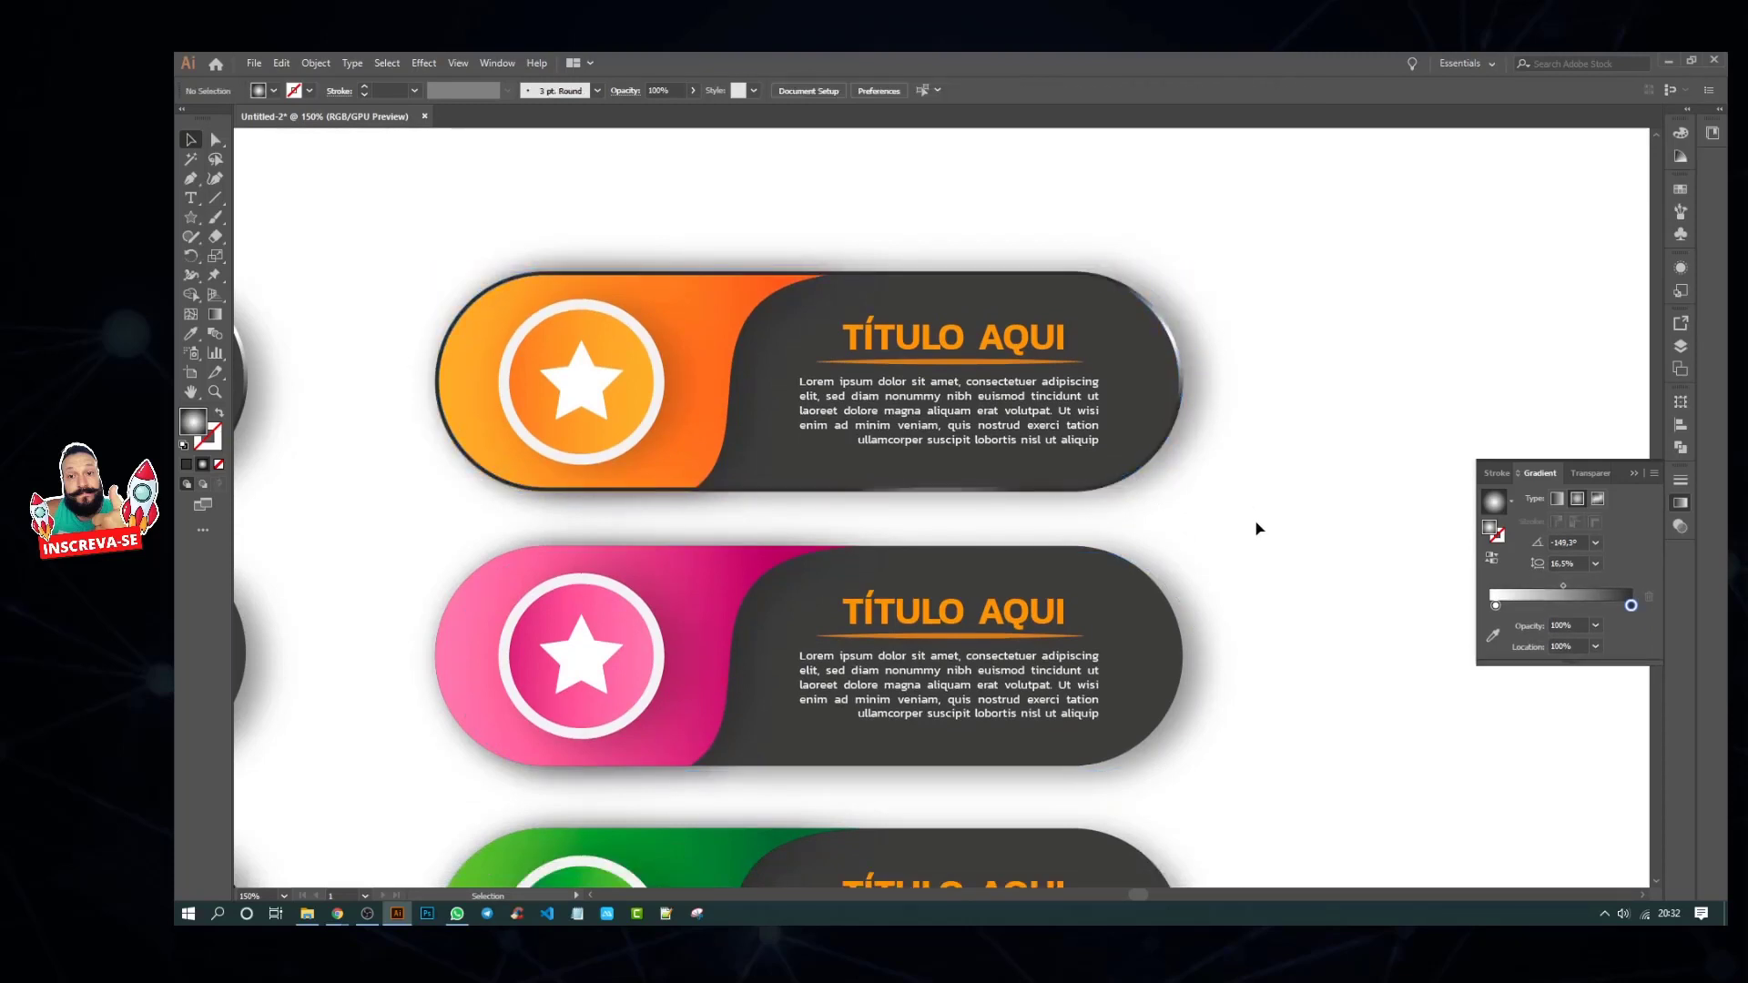
scroll(1229, 497, "down", 1)
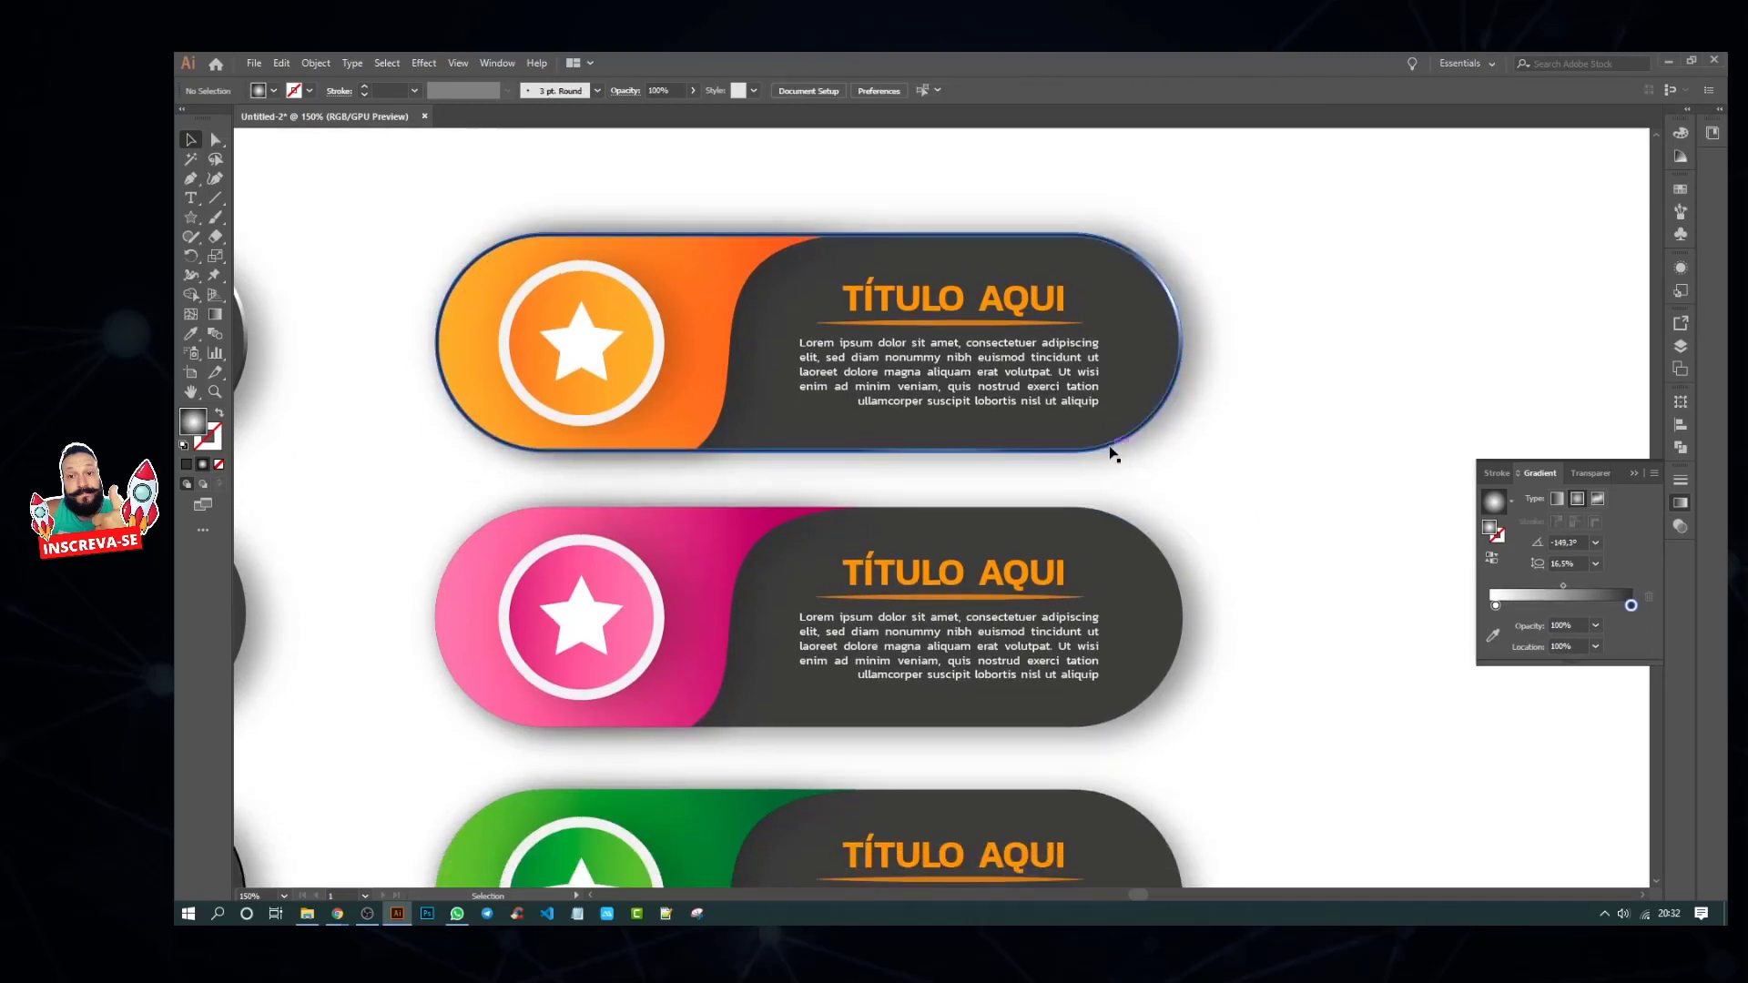
Step: Copy the rim overlay down onto the right pink and green banners
left_click_drag(1110, 452, 1114, 722)
scroll(1293, 683, "down", 5)
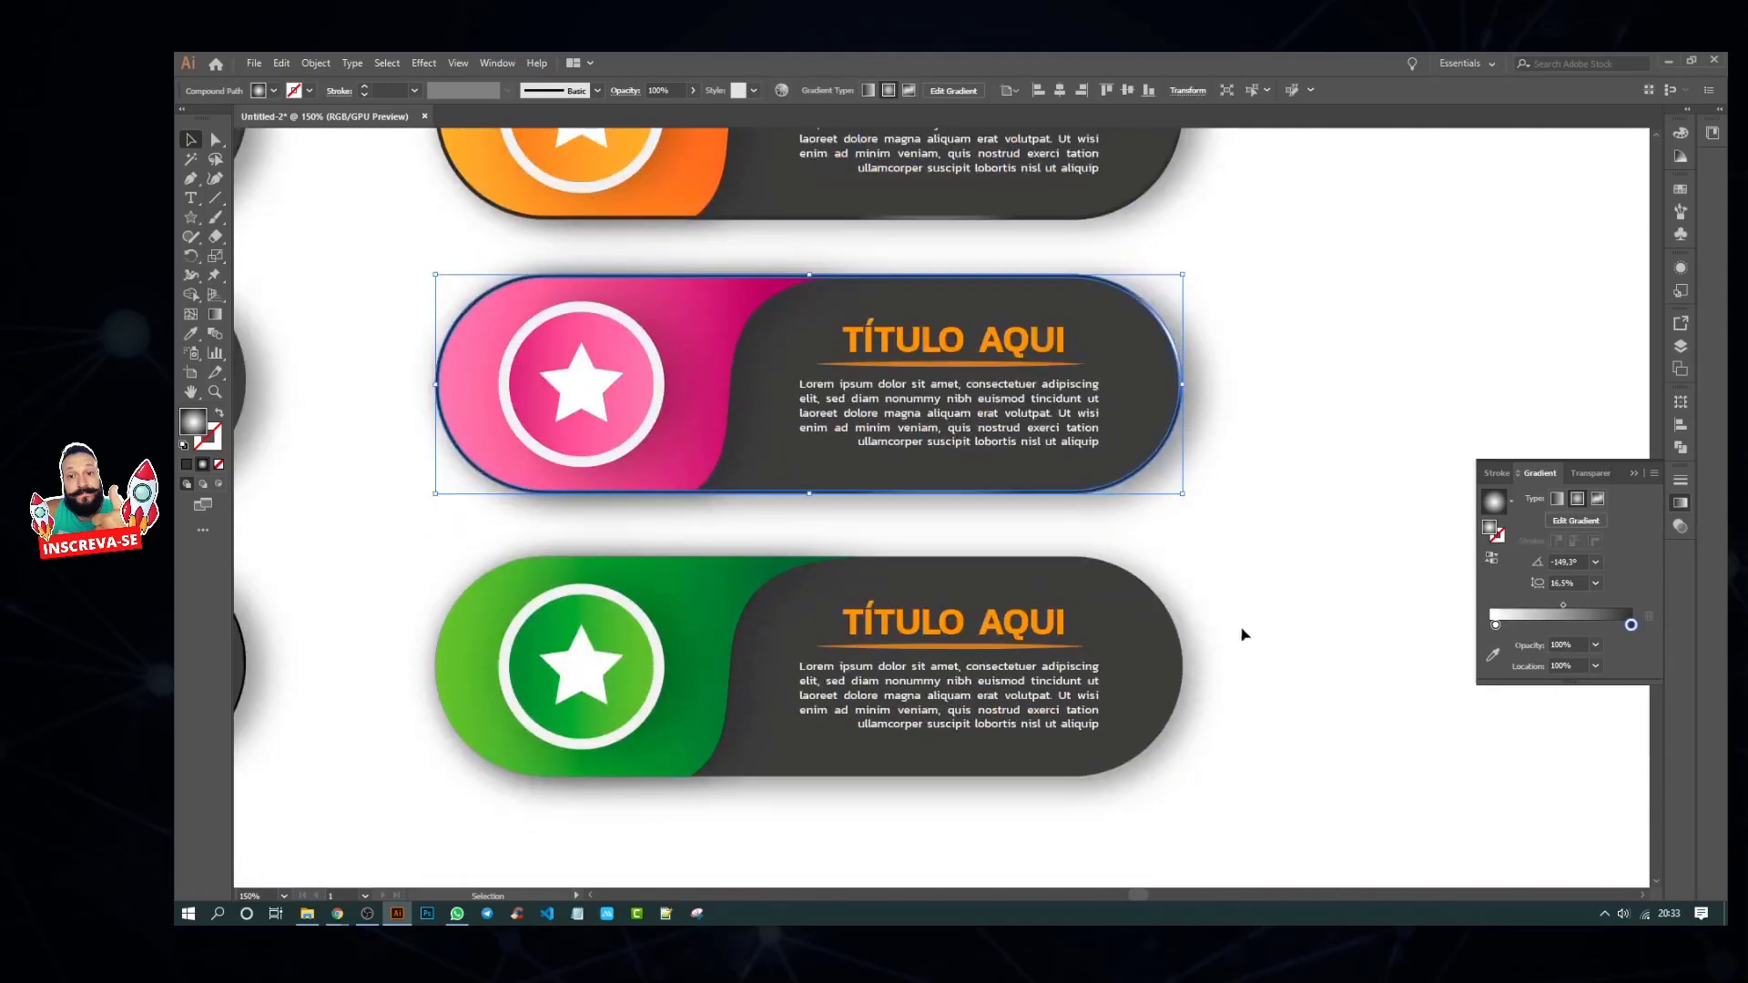
scroll(1244, 634, "down", 2)
left_click_drag(1116, 412, 1123, 692)
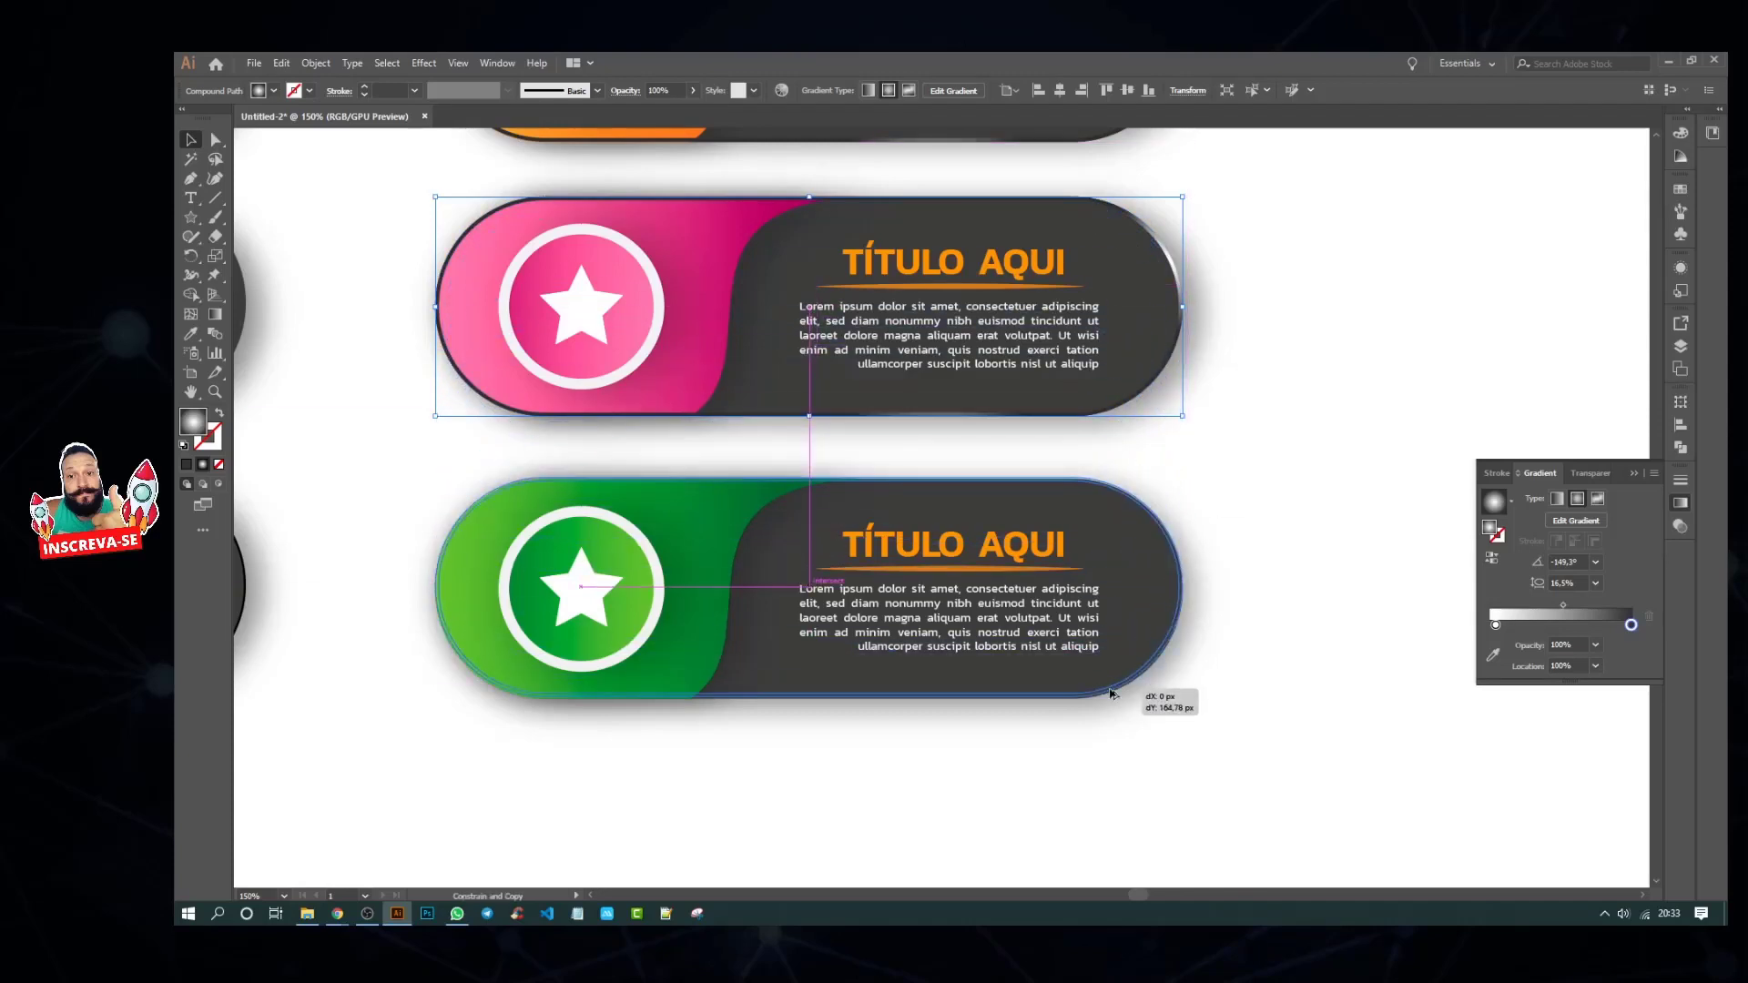
left_click(1118, 752)
Step: Remove the left green rim's stroke and copy the green rim onto the lower-left green banner
scroll(1112, 742, "left", 6)
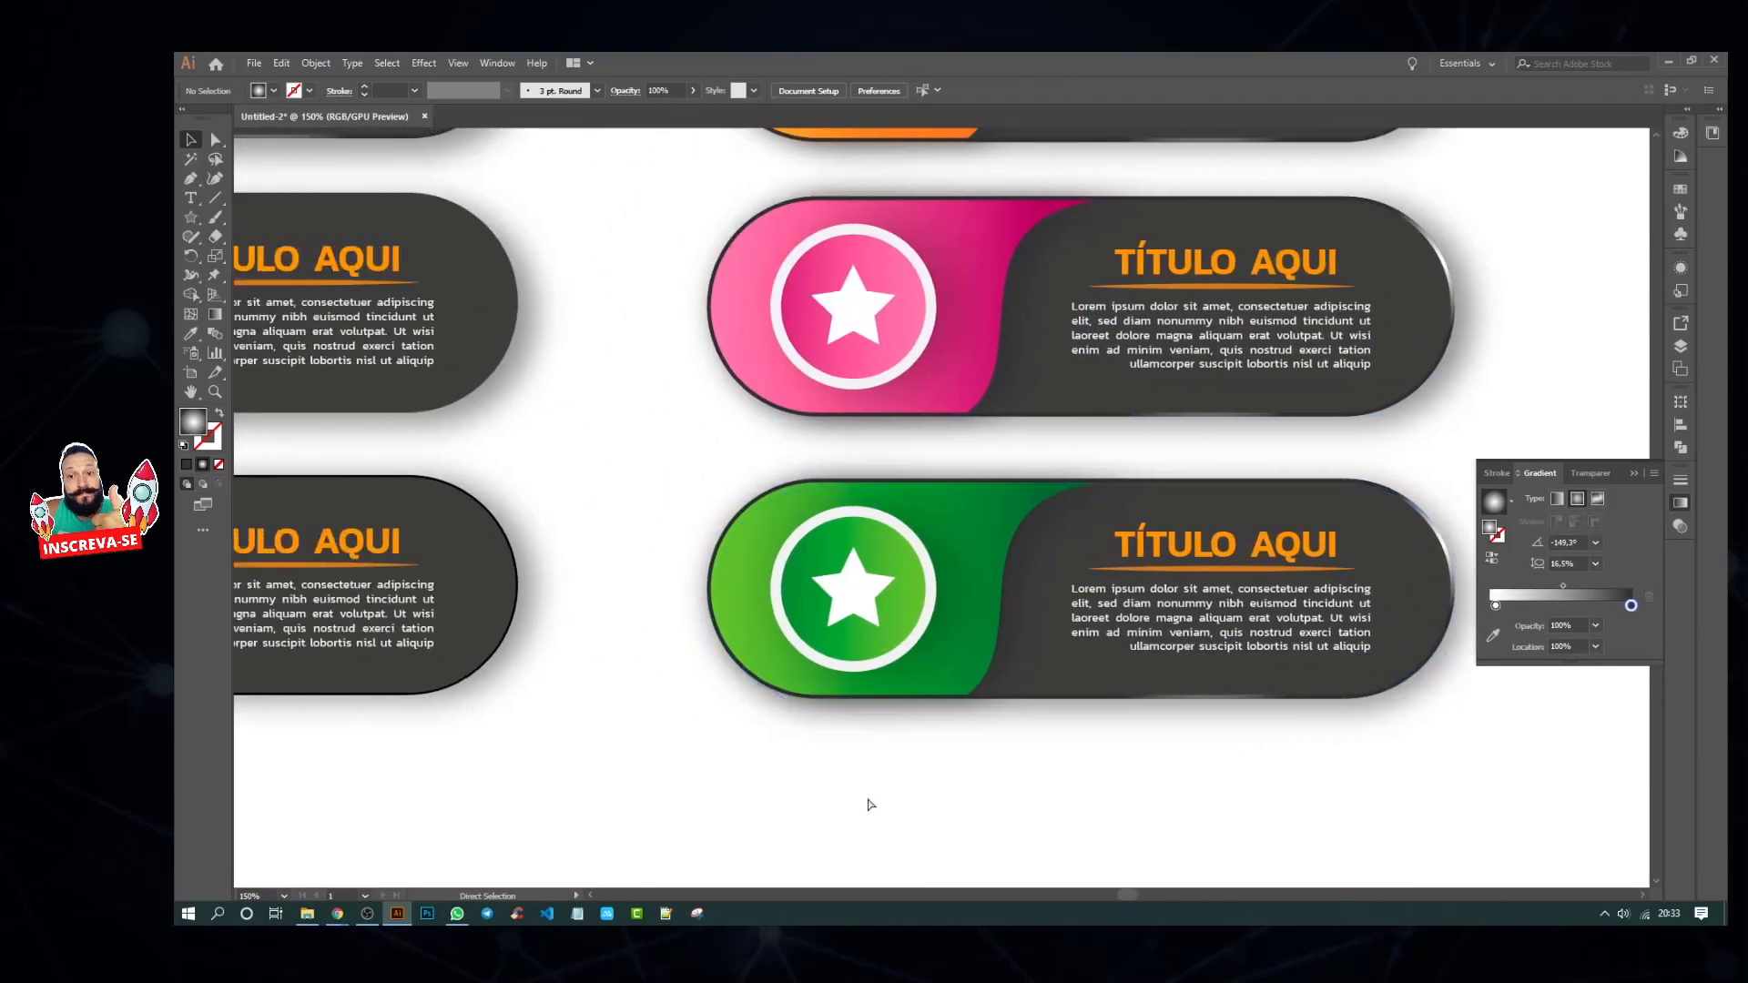
scroll(887, 783, "left", 7)
left_click(792, 633)
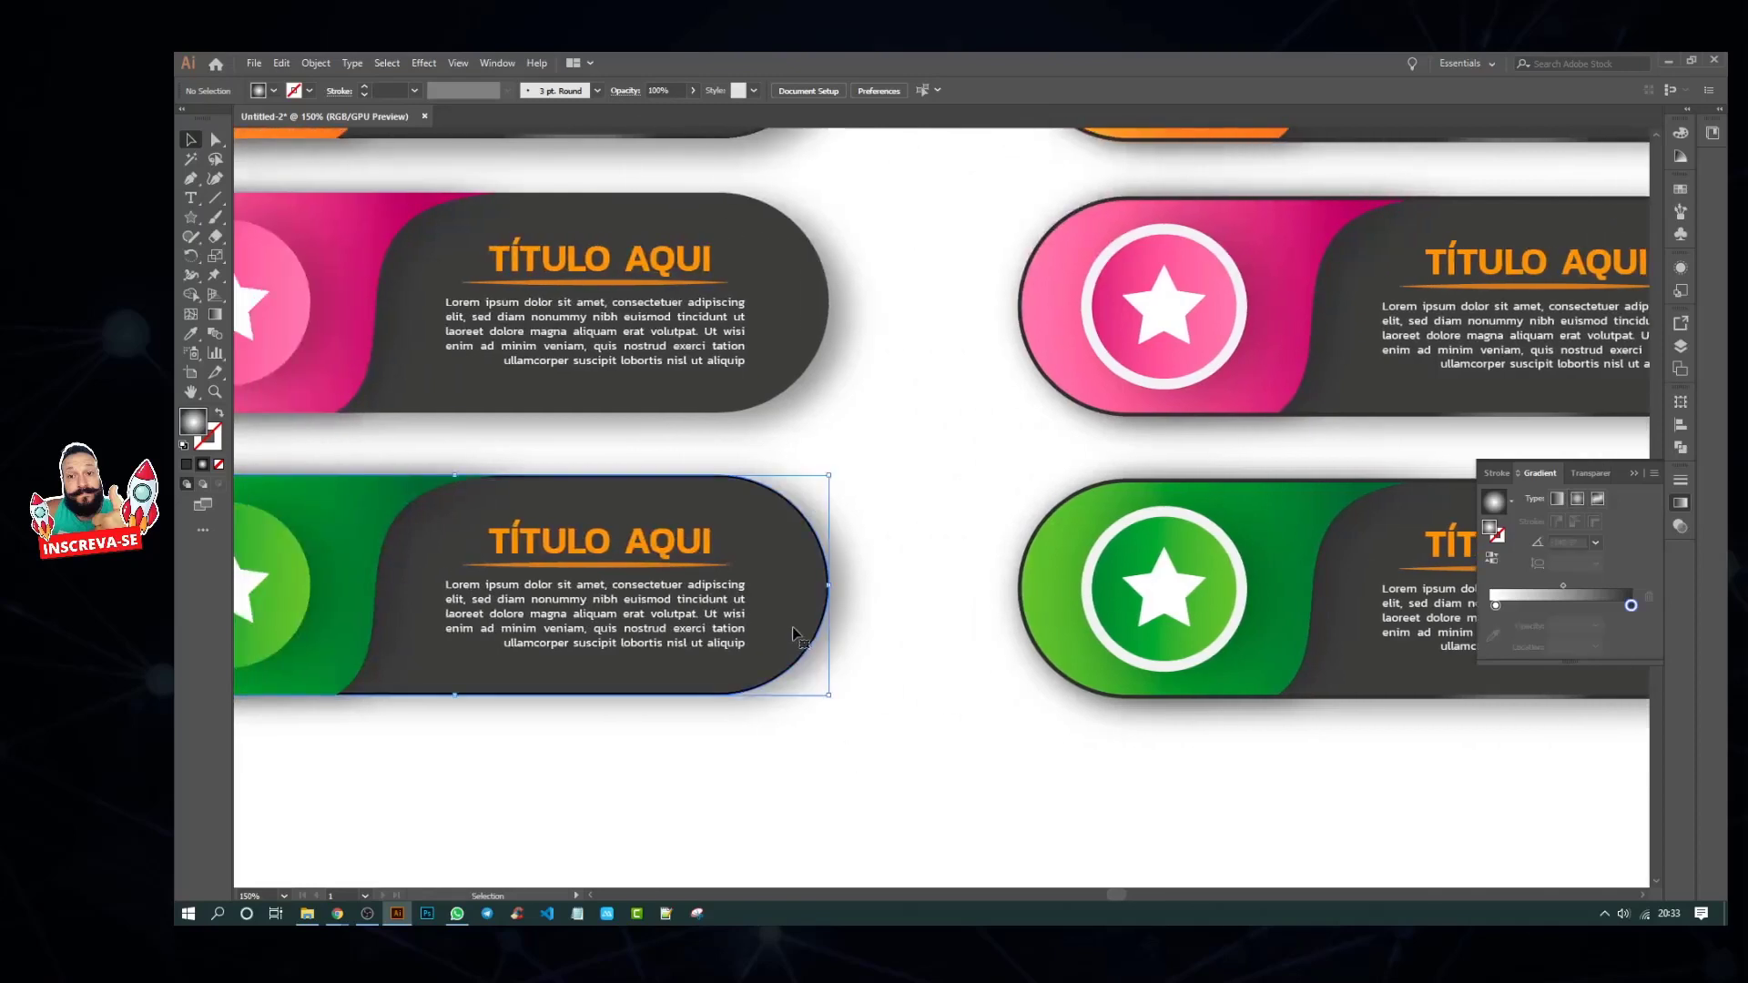
left_click(219, 464)
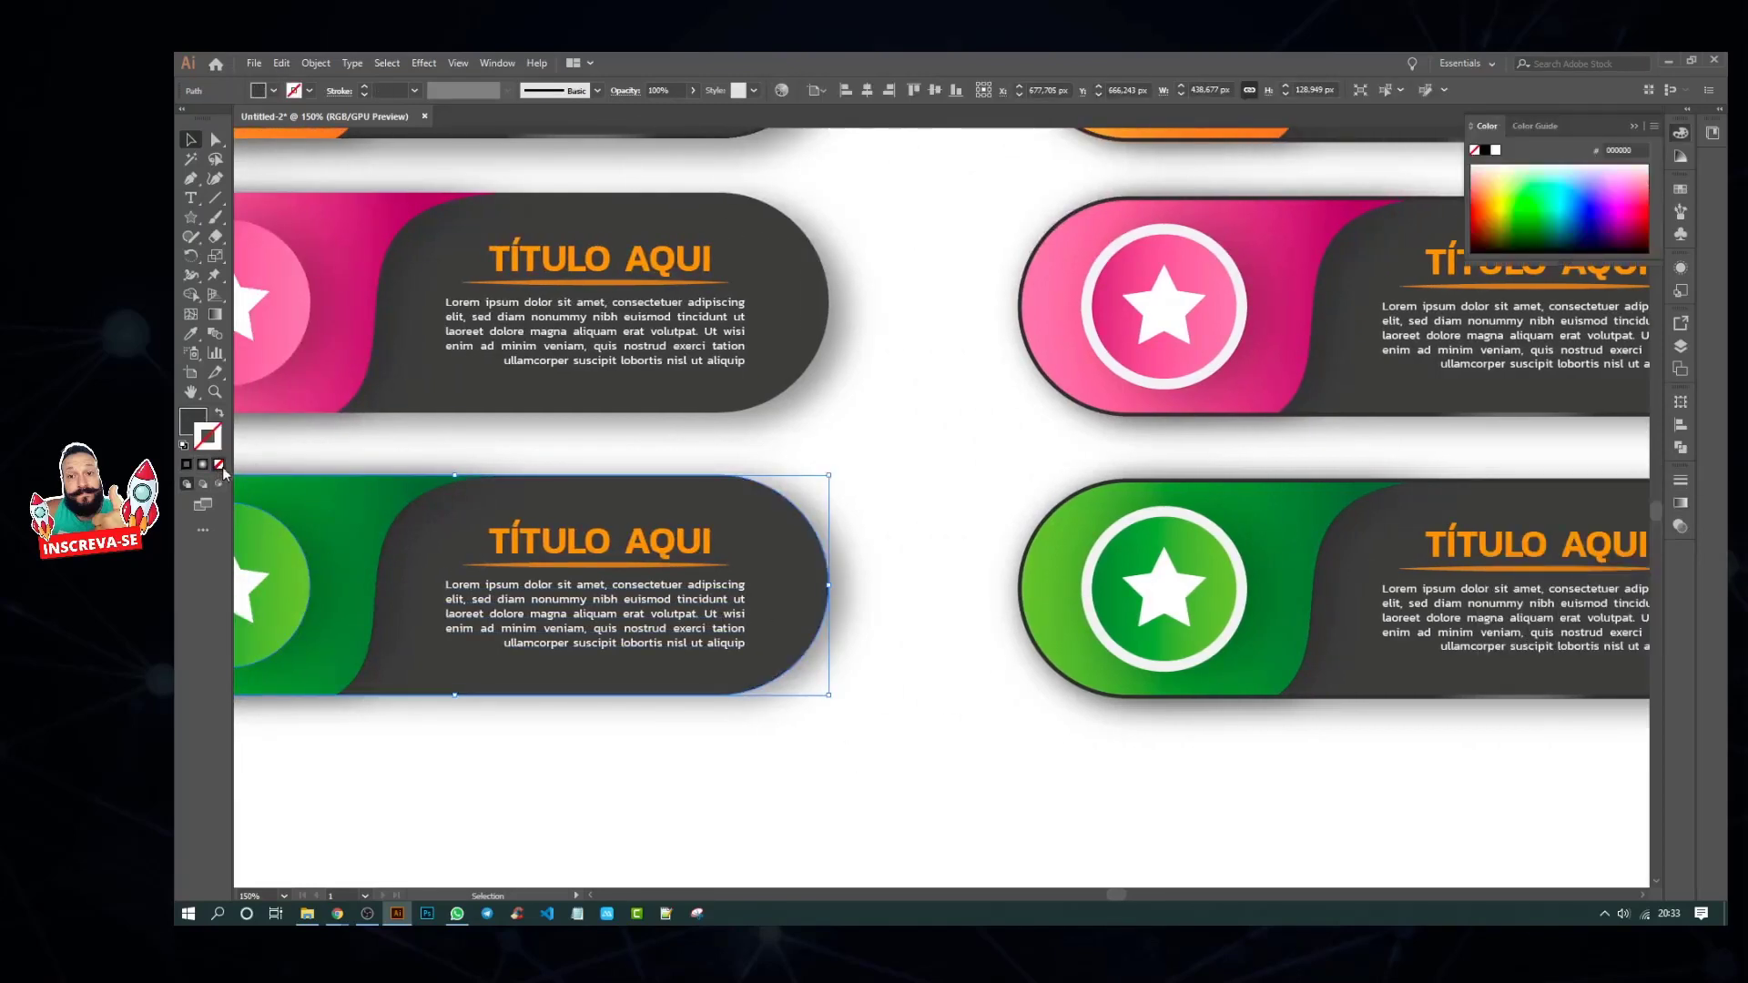
left_click(643, 748)
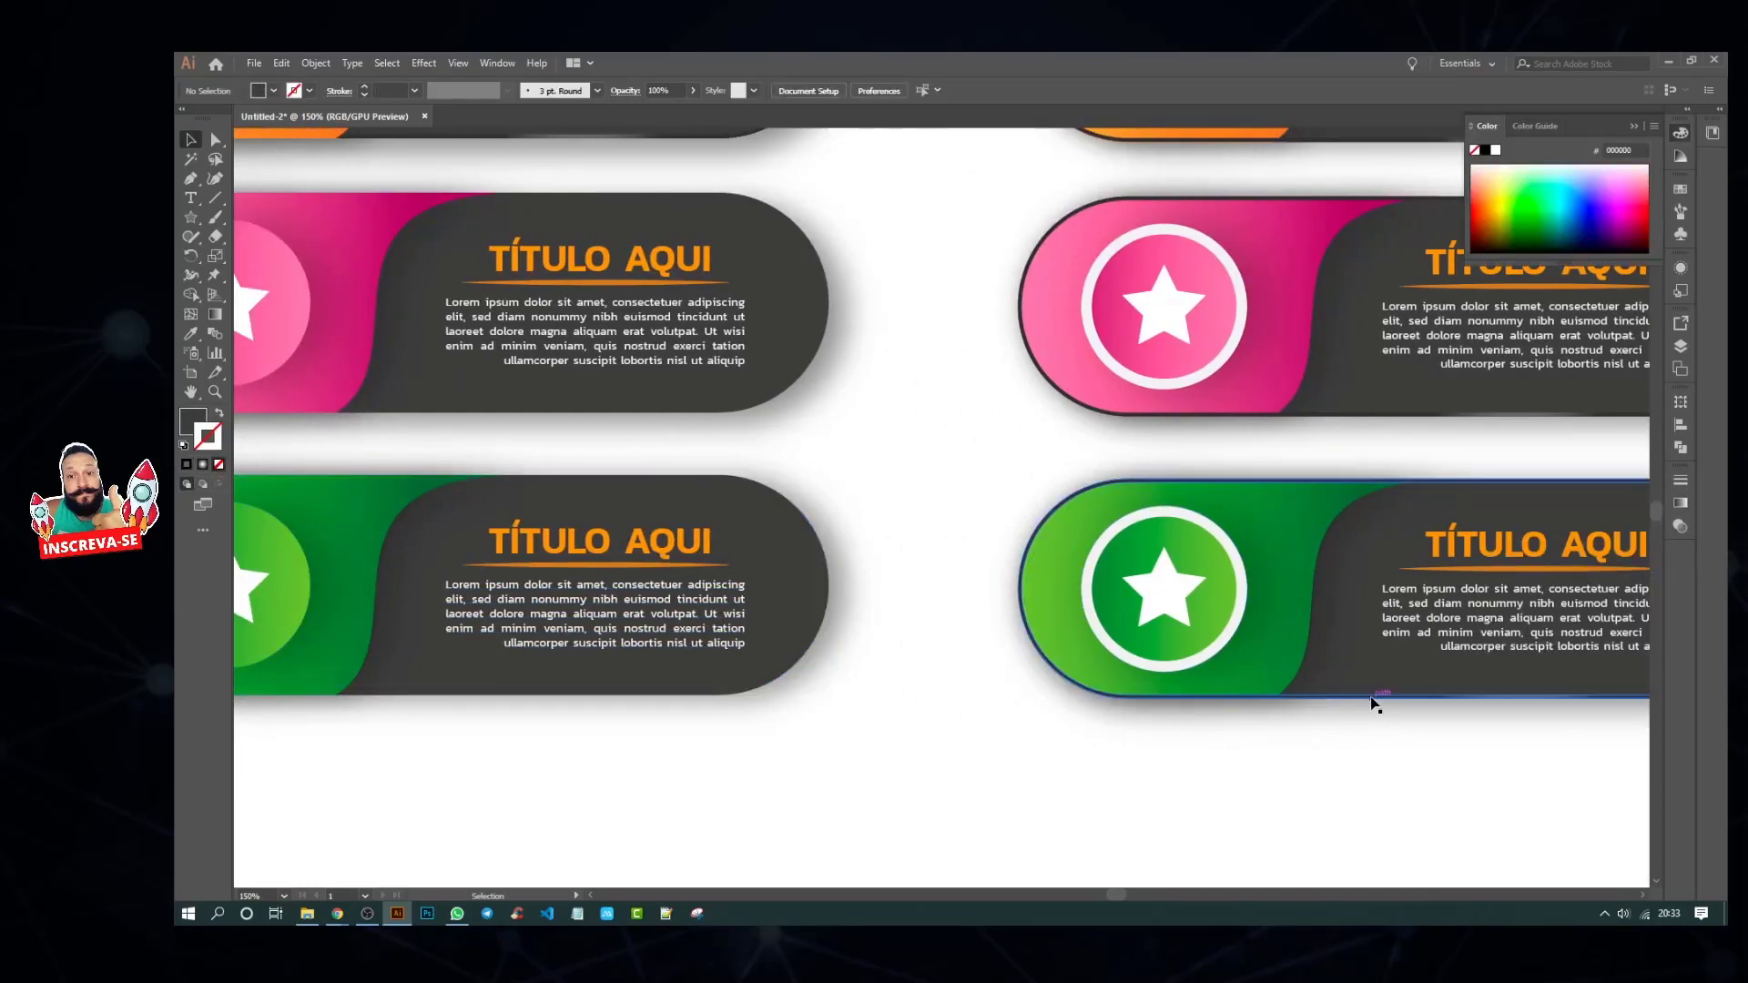
mouse_move(1212, 701)
left_mouse_down()
mouse_move(574, 701)
mouse_move(436, 684)
left_mouse_up()
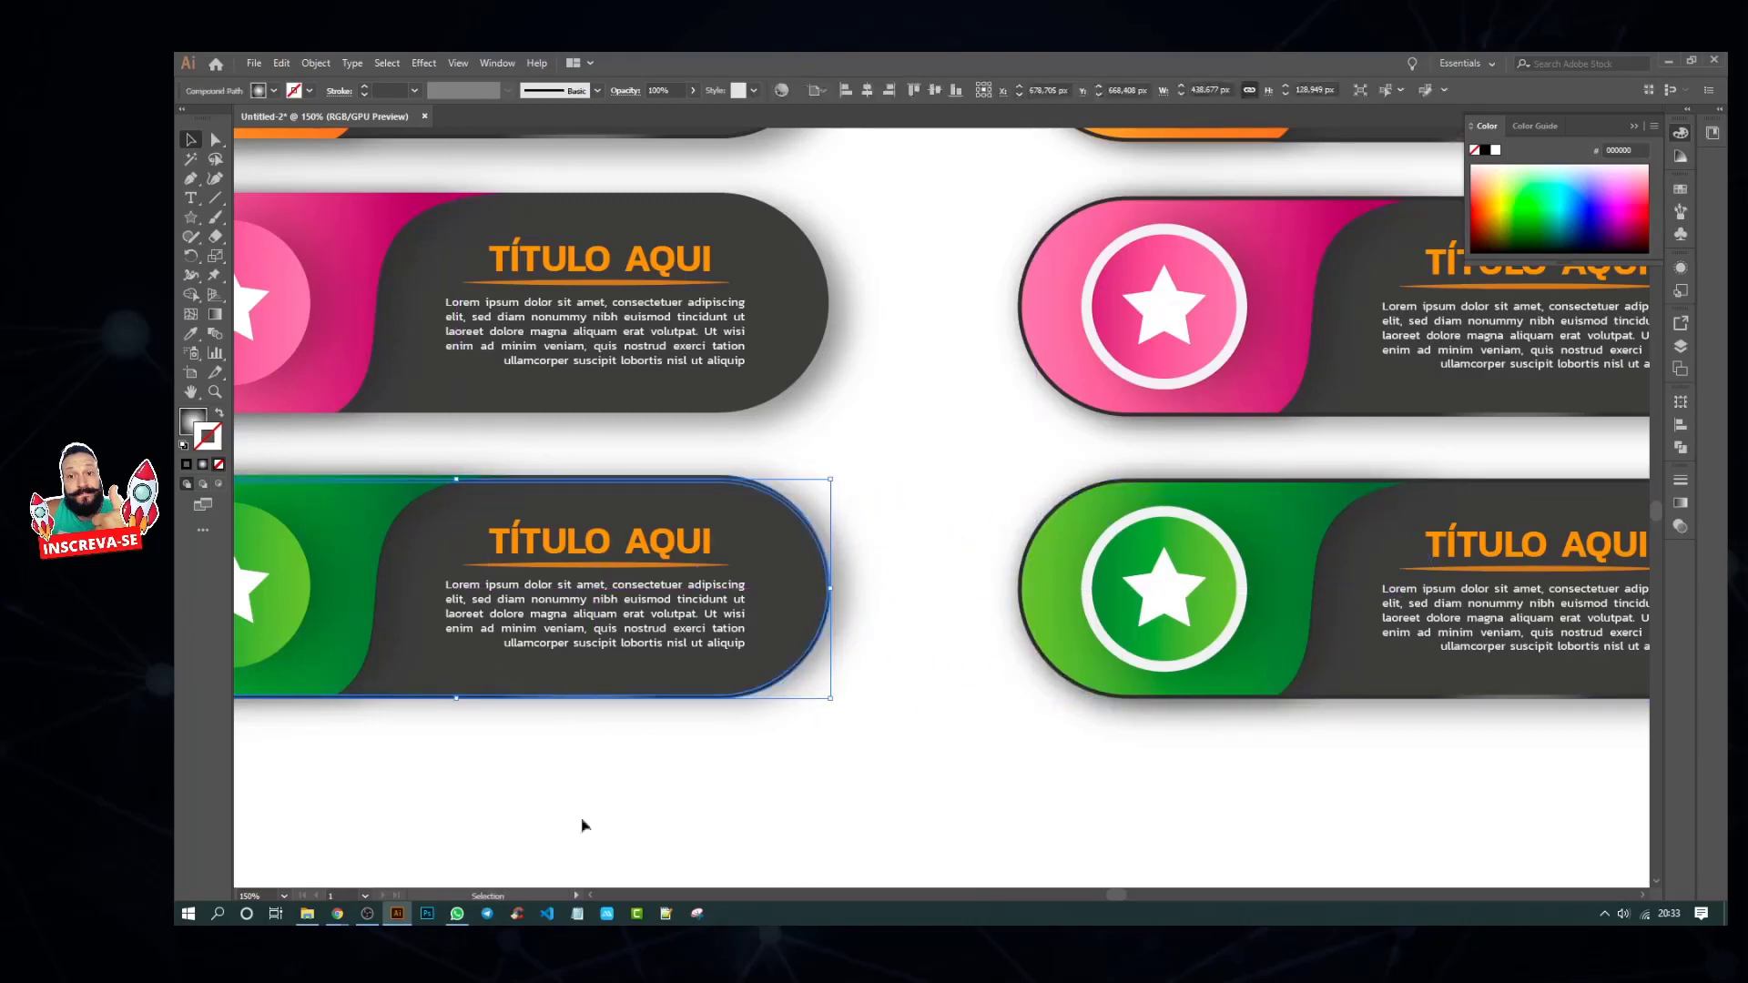
Step: Send the copied overlay behind the lower-left green banner
right_click(771, 691)
mouse_move(806, 626)
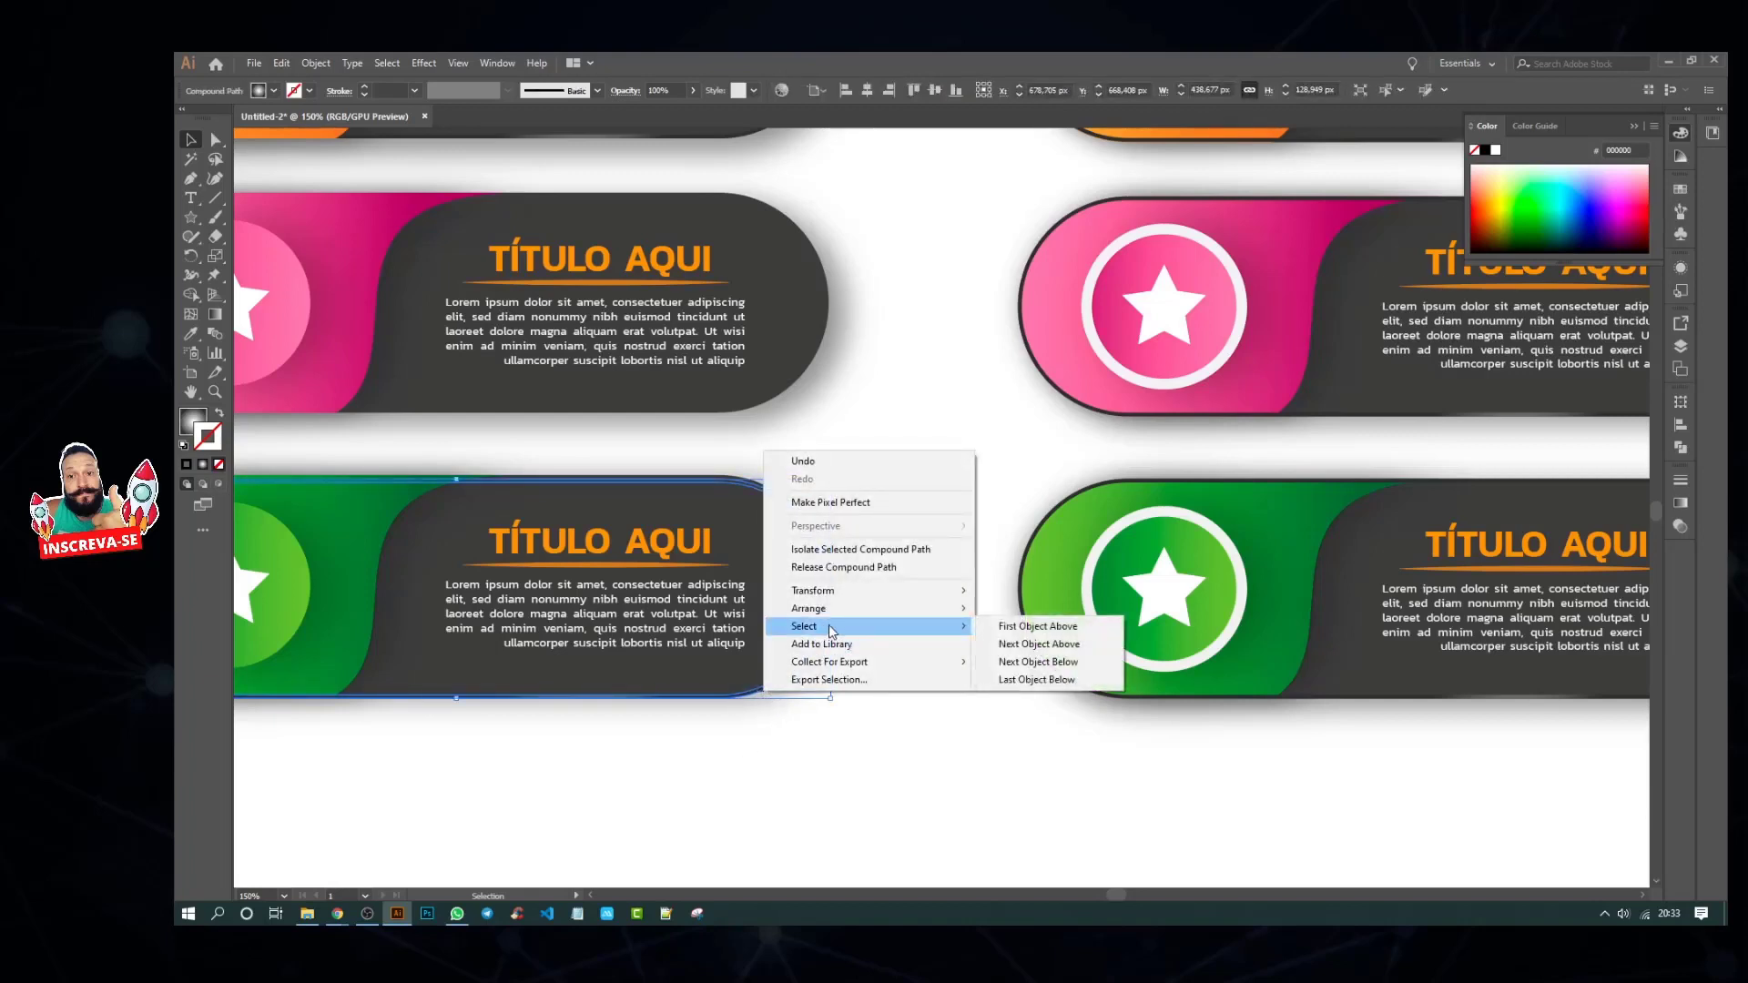
left_click(1033, 680)
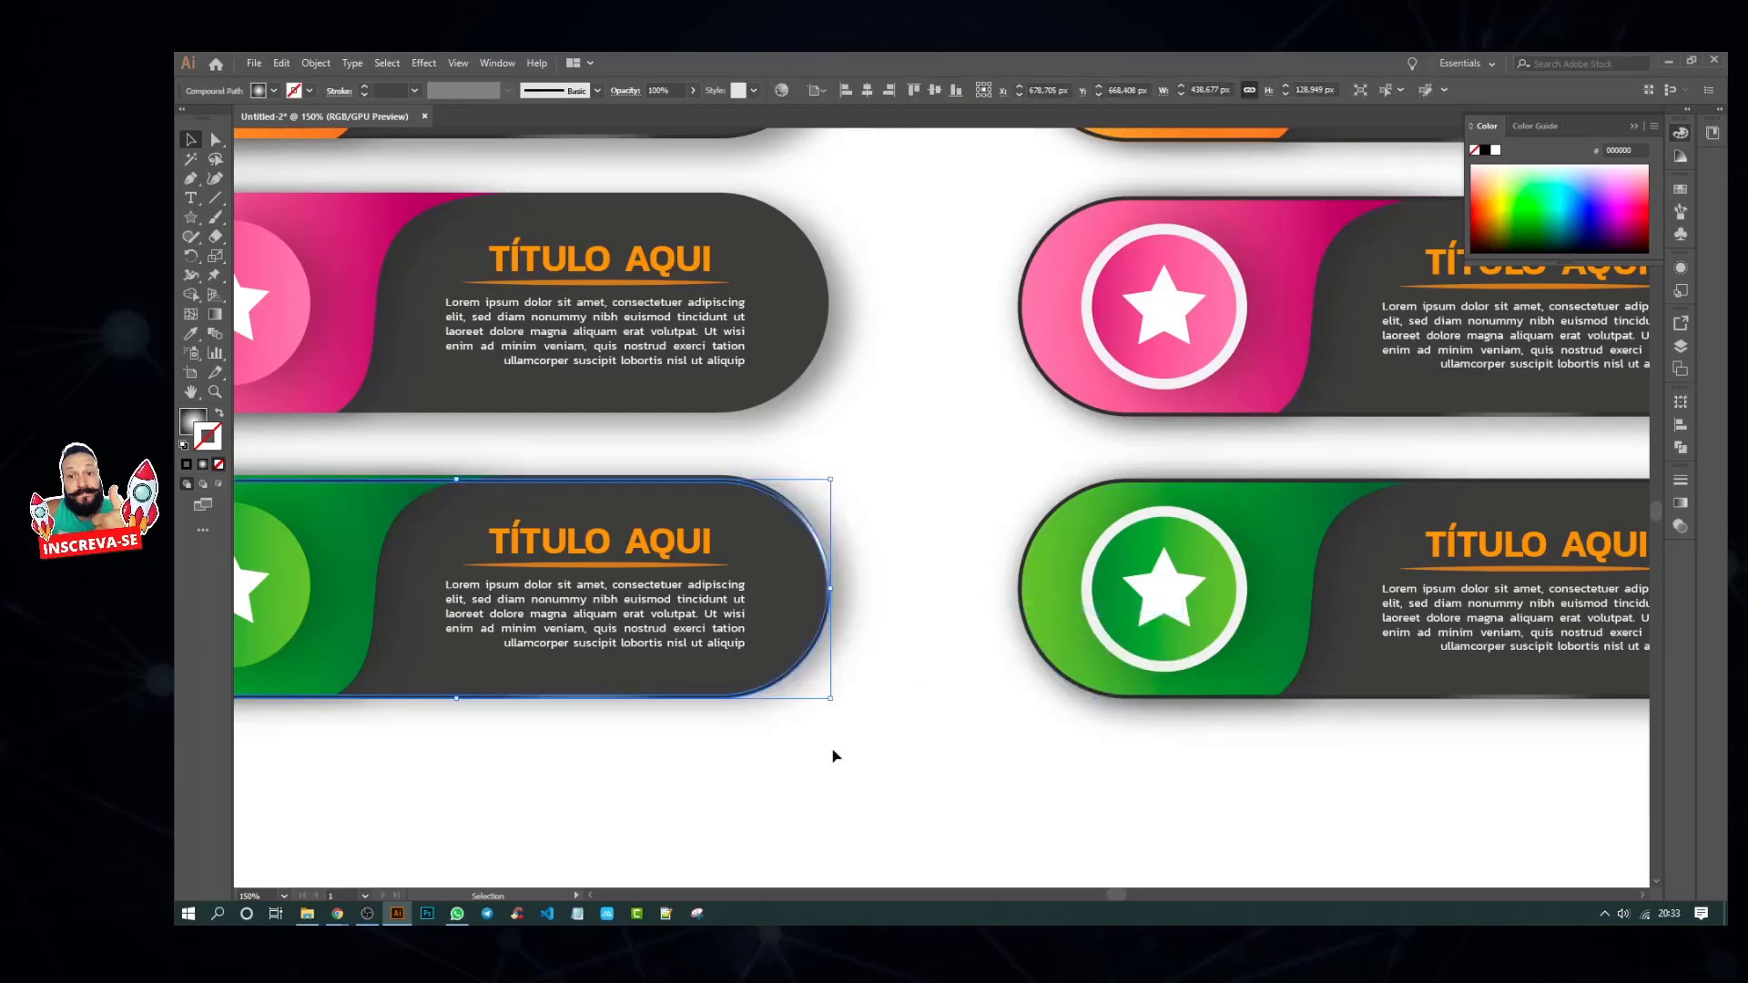
left_click(819, 755)
scroll(802, 757, "left", 5)
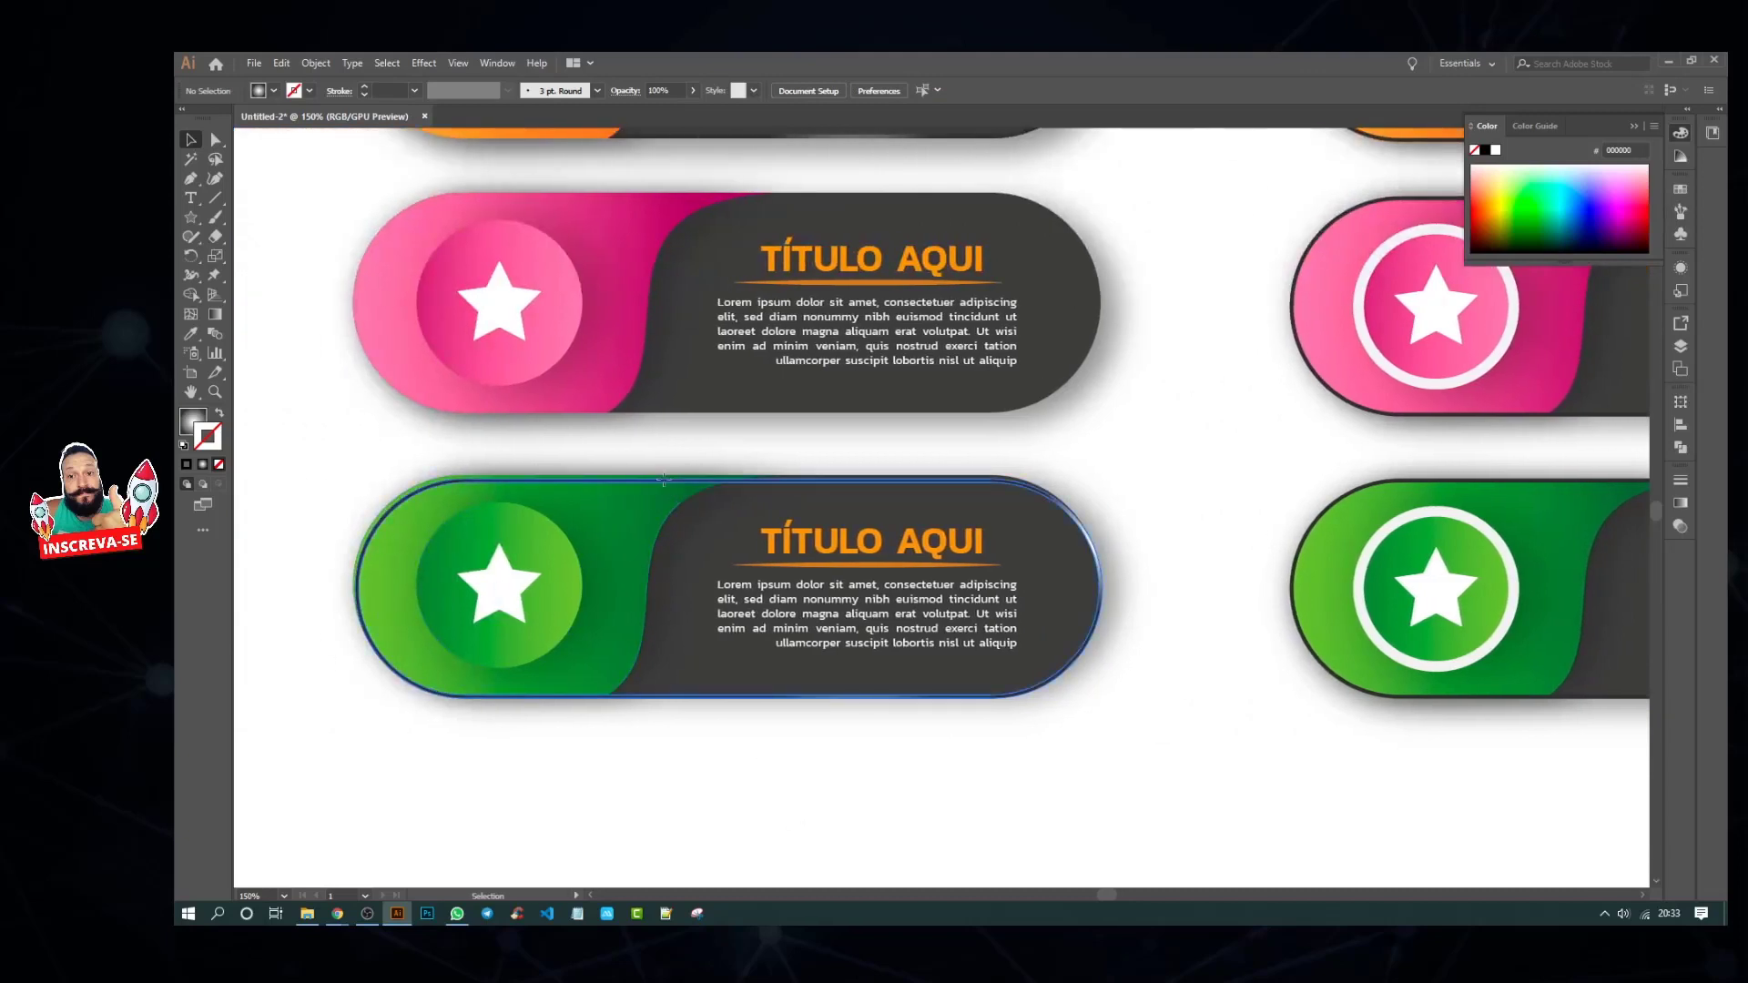
left_click(753, 583)
left_click(767, 749)
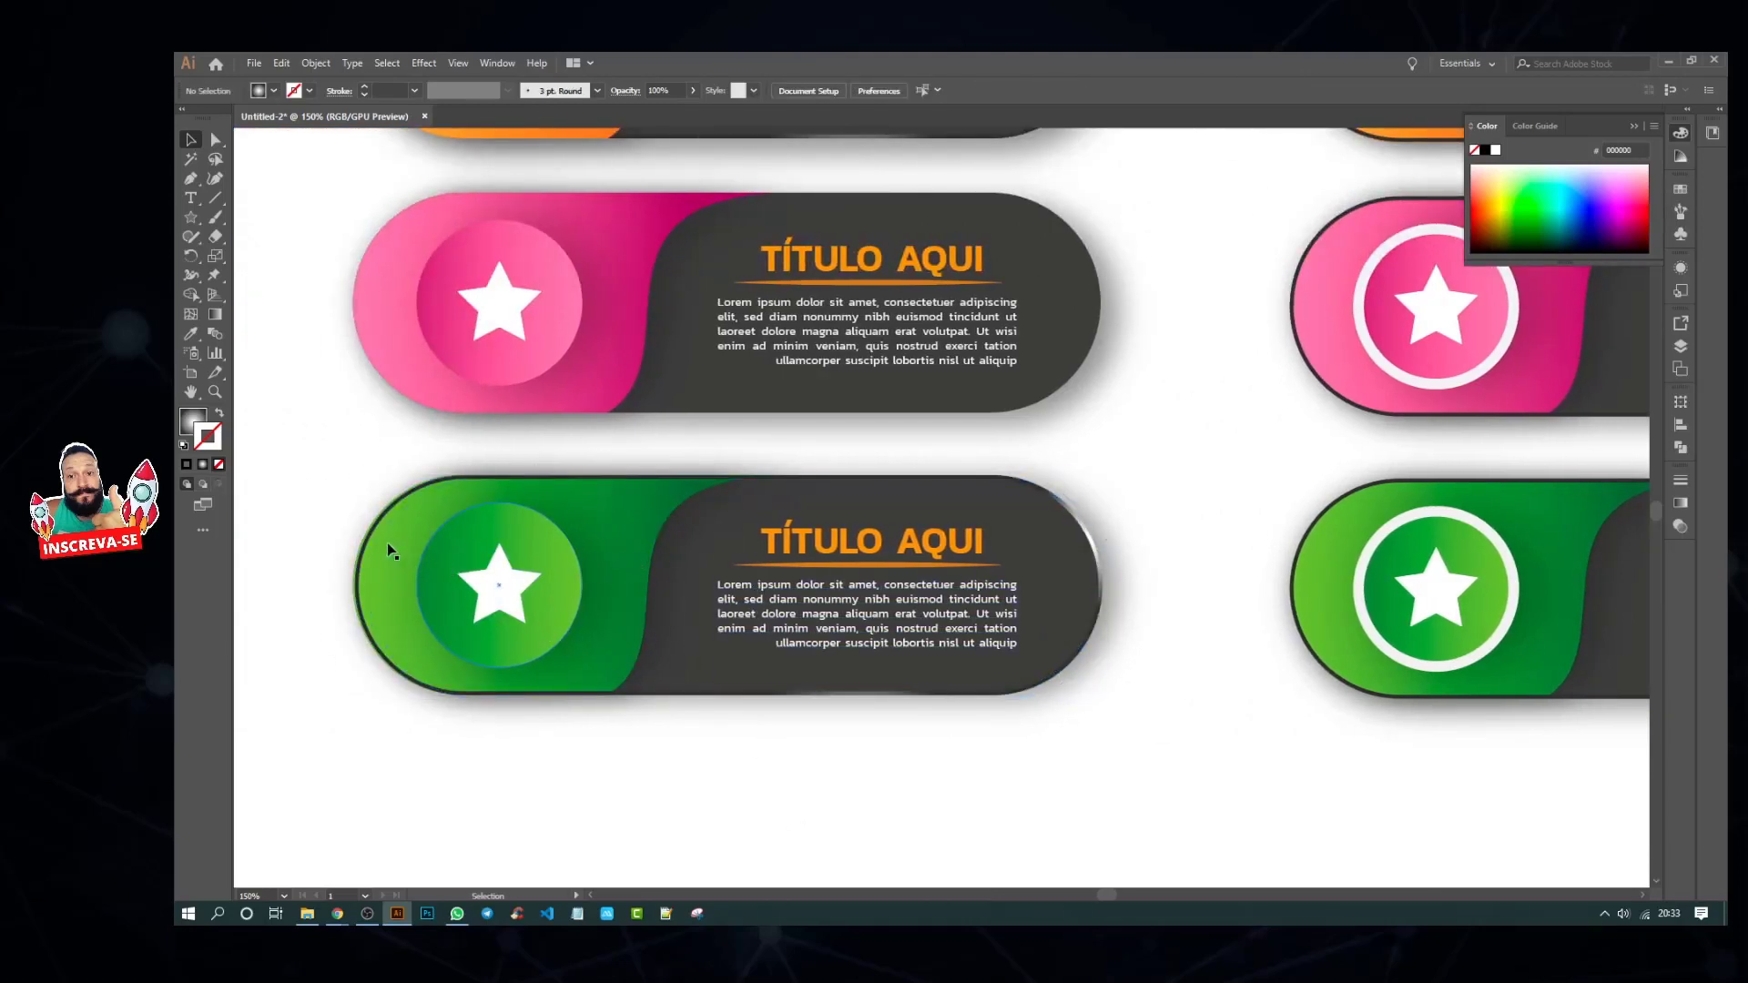
Step: Bring the green banner's wave shape to the front and check the star circle's layering
left_click(451, 554)
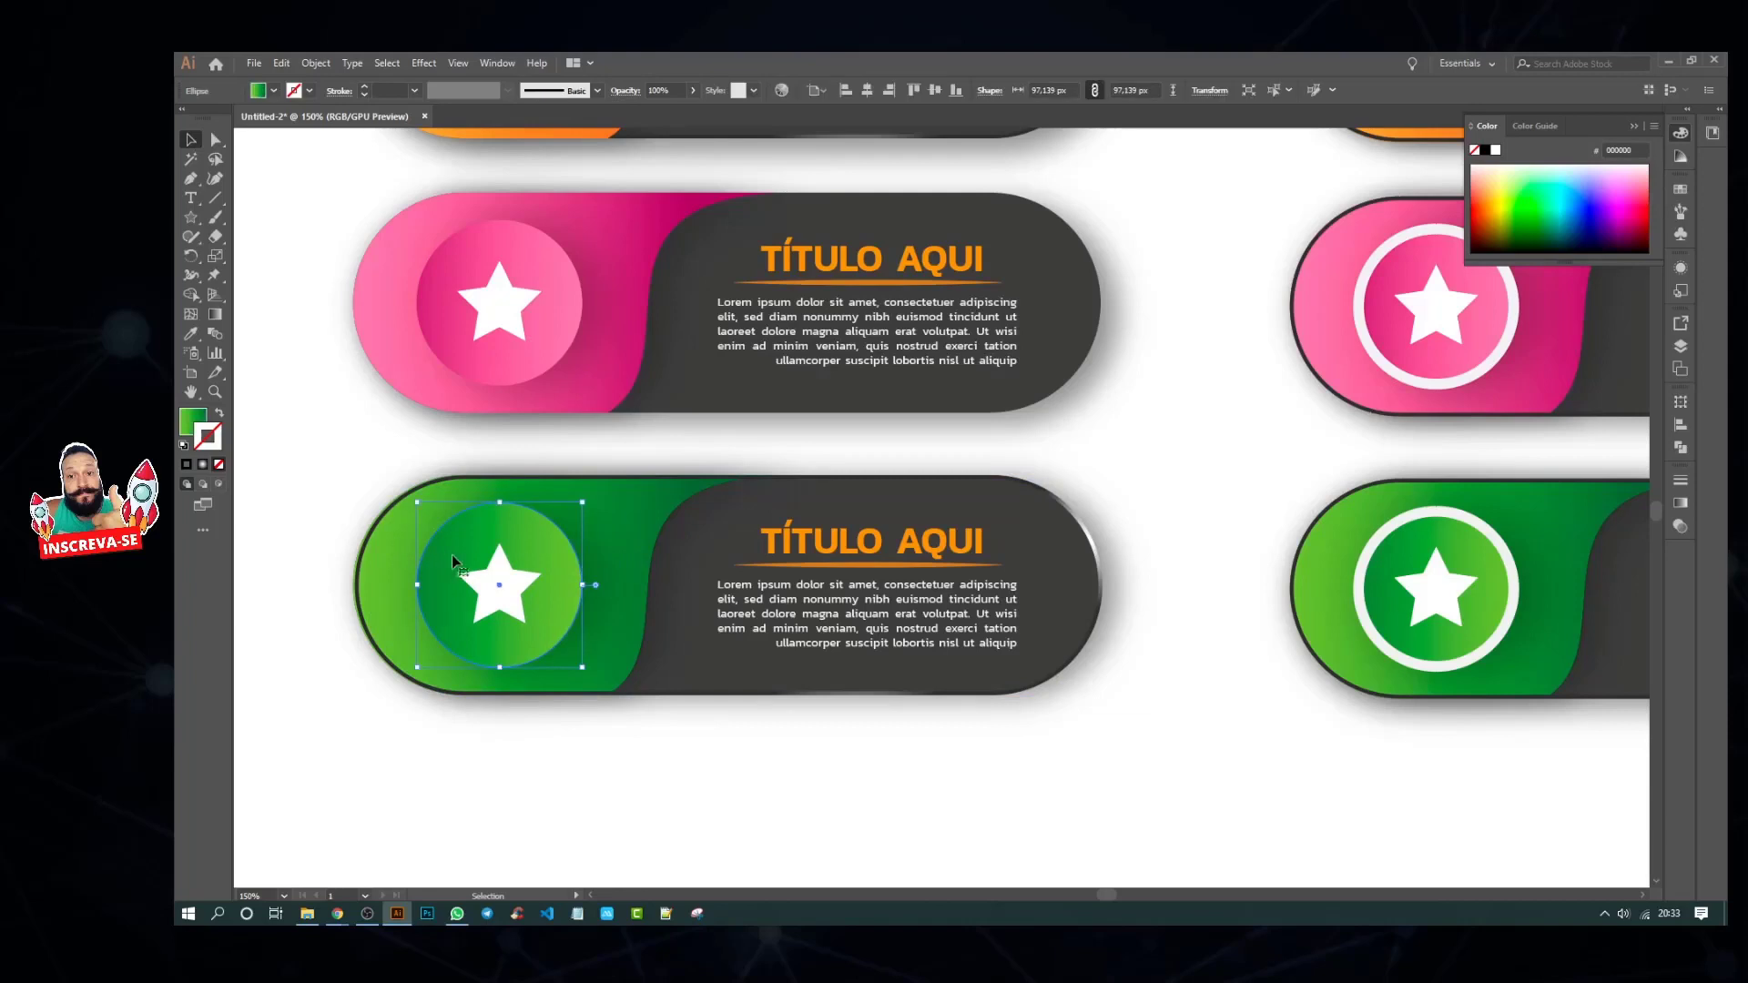
left_click(650, 543)
left_click(668, 501)
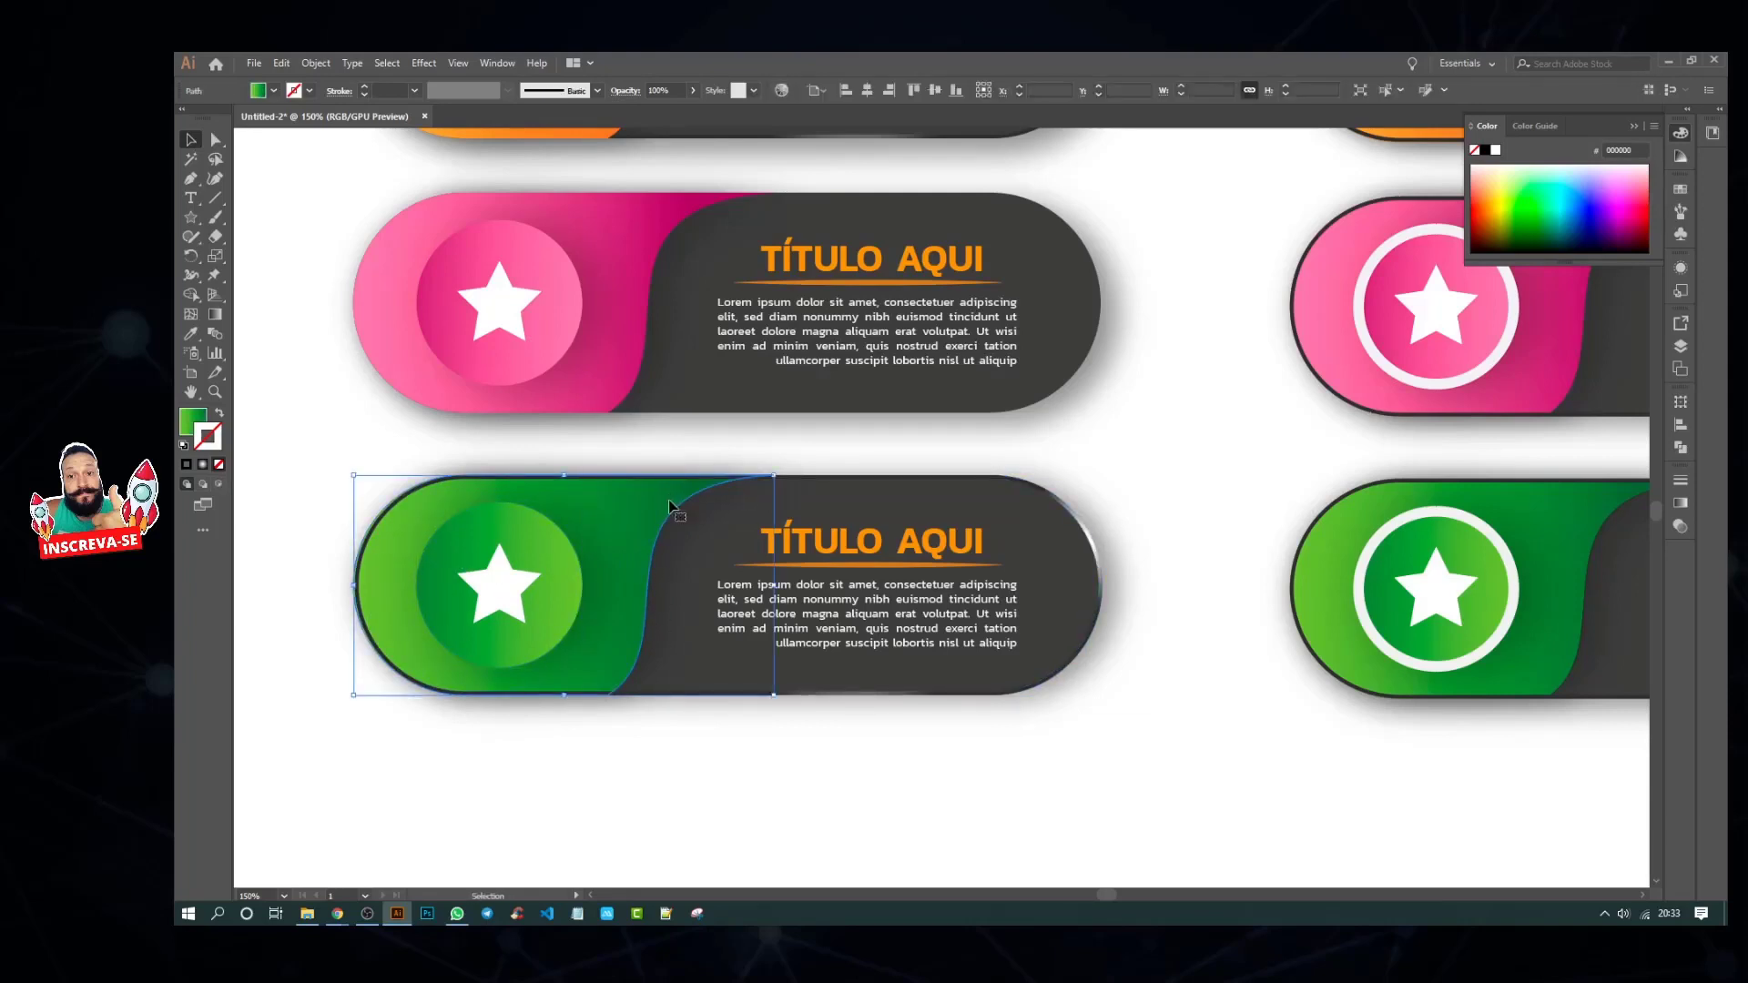
right_click(554, 557)
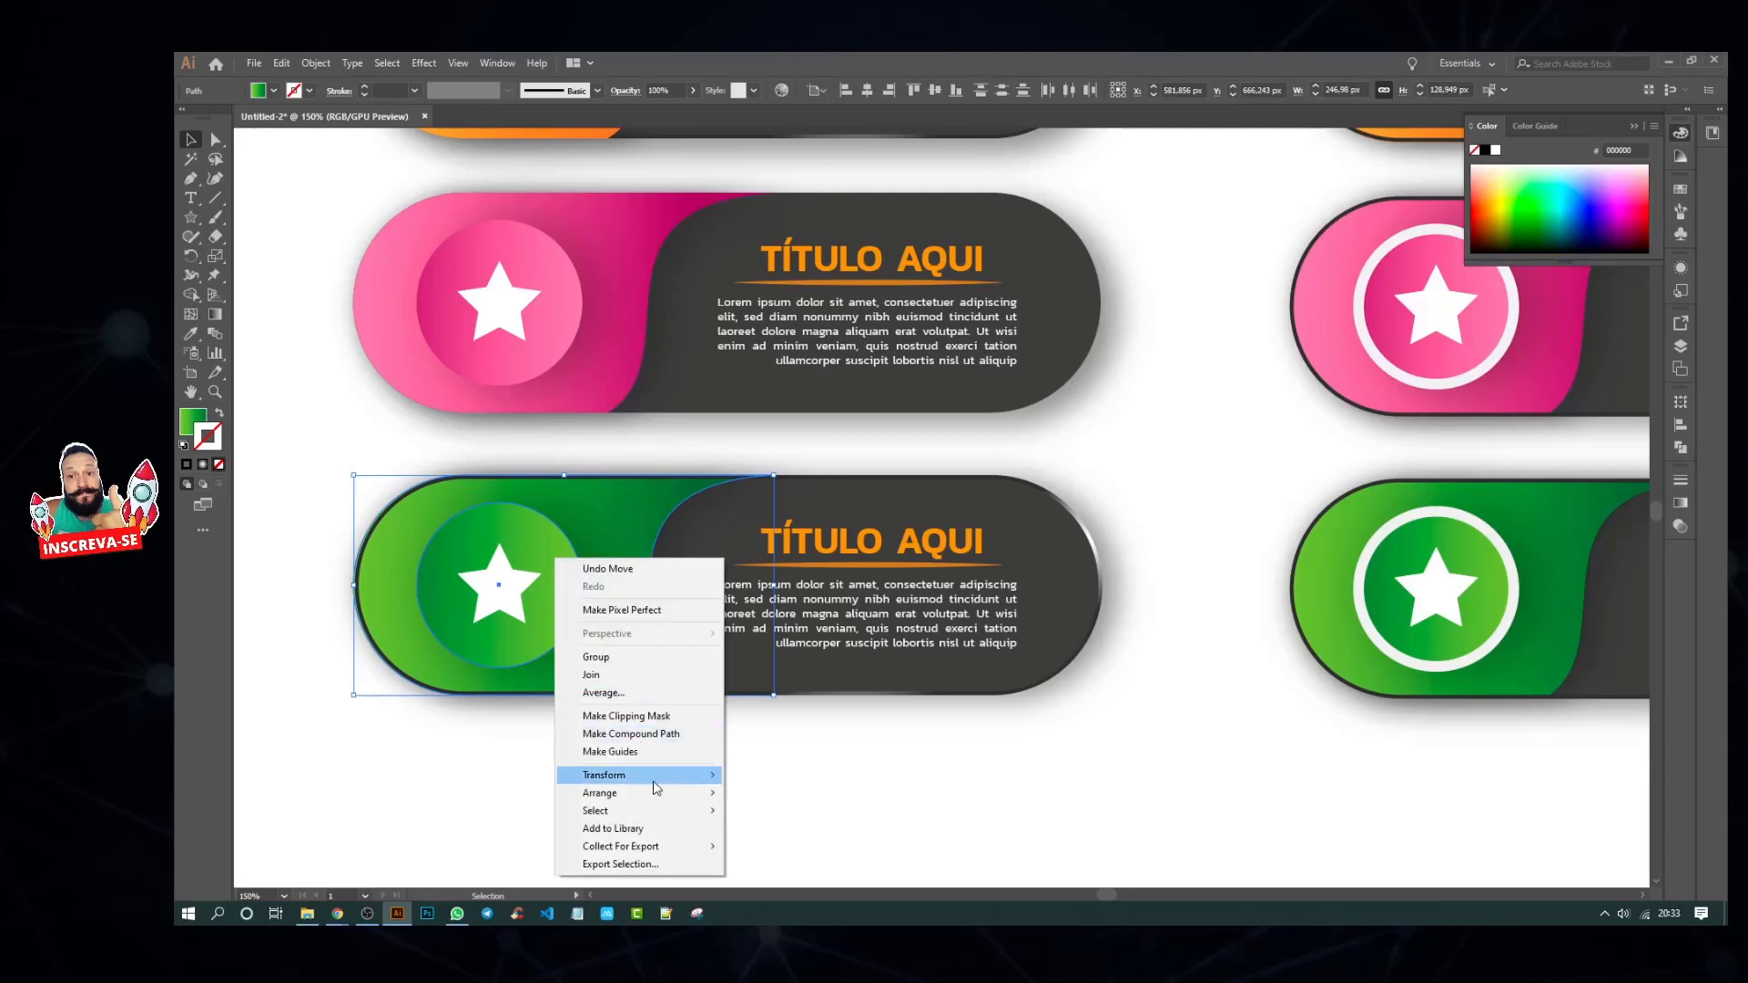
mouse_move(601, 792)
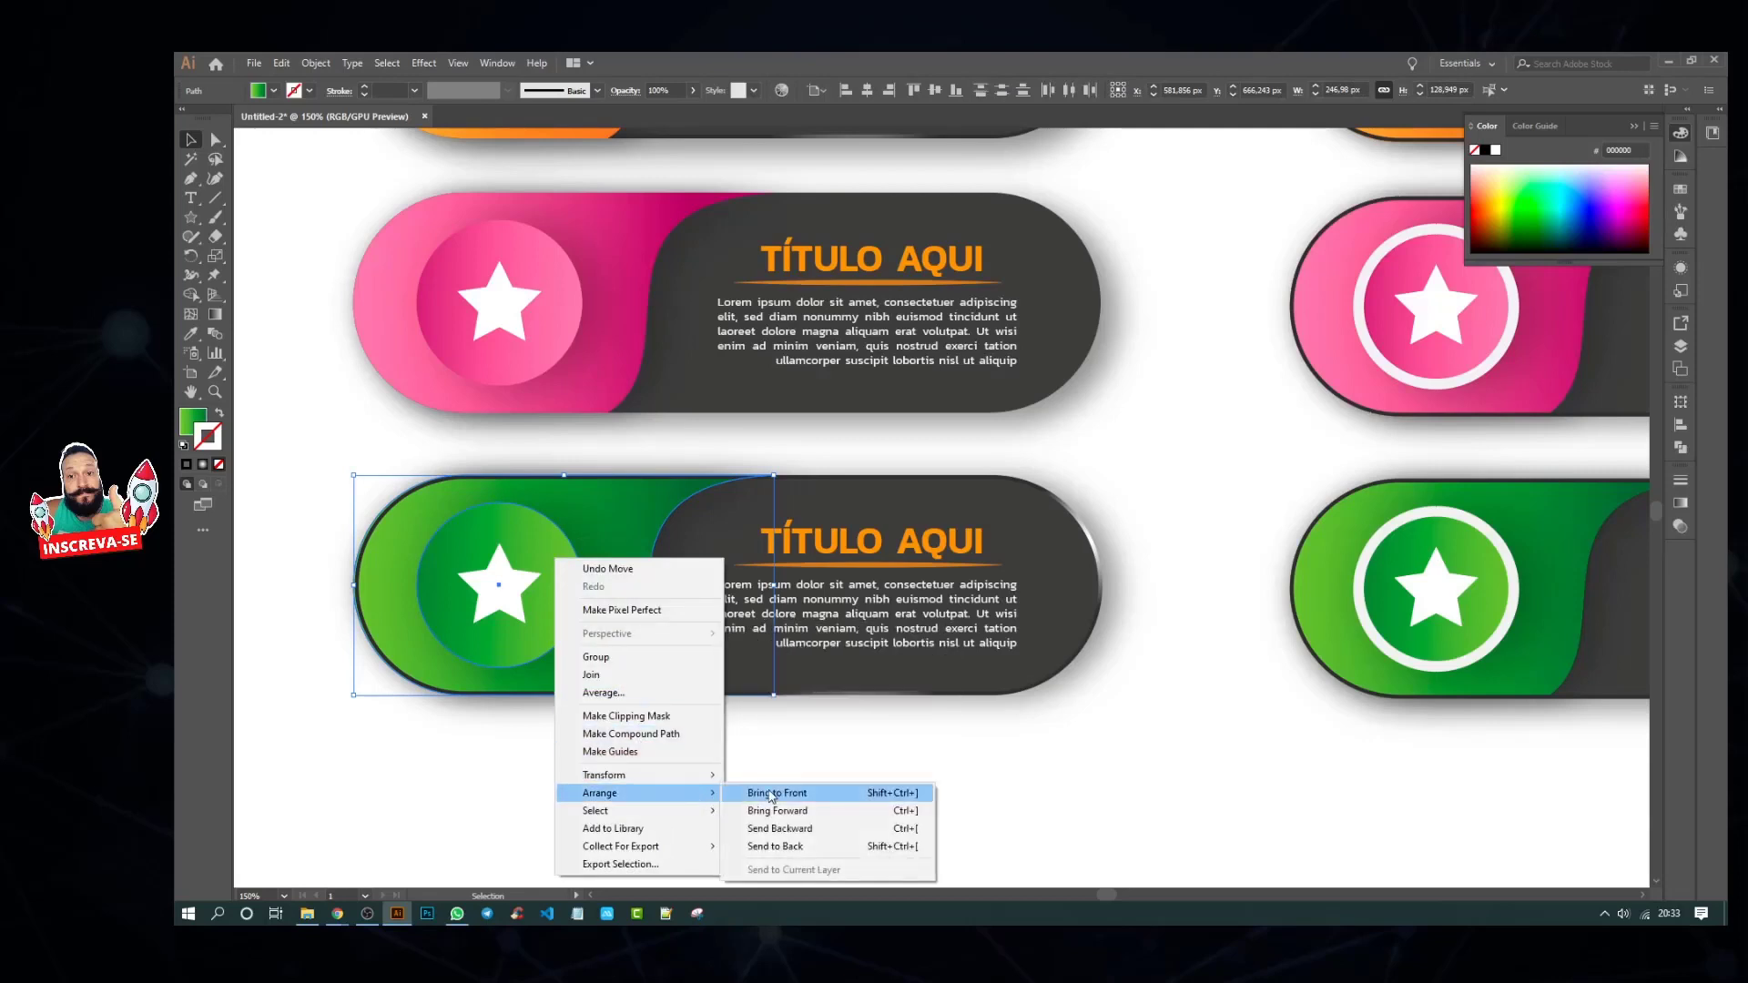
left_click(767, 795)
left_click(769, 795)
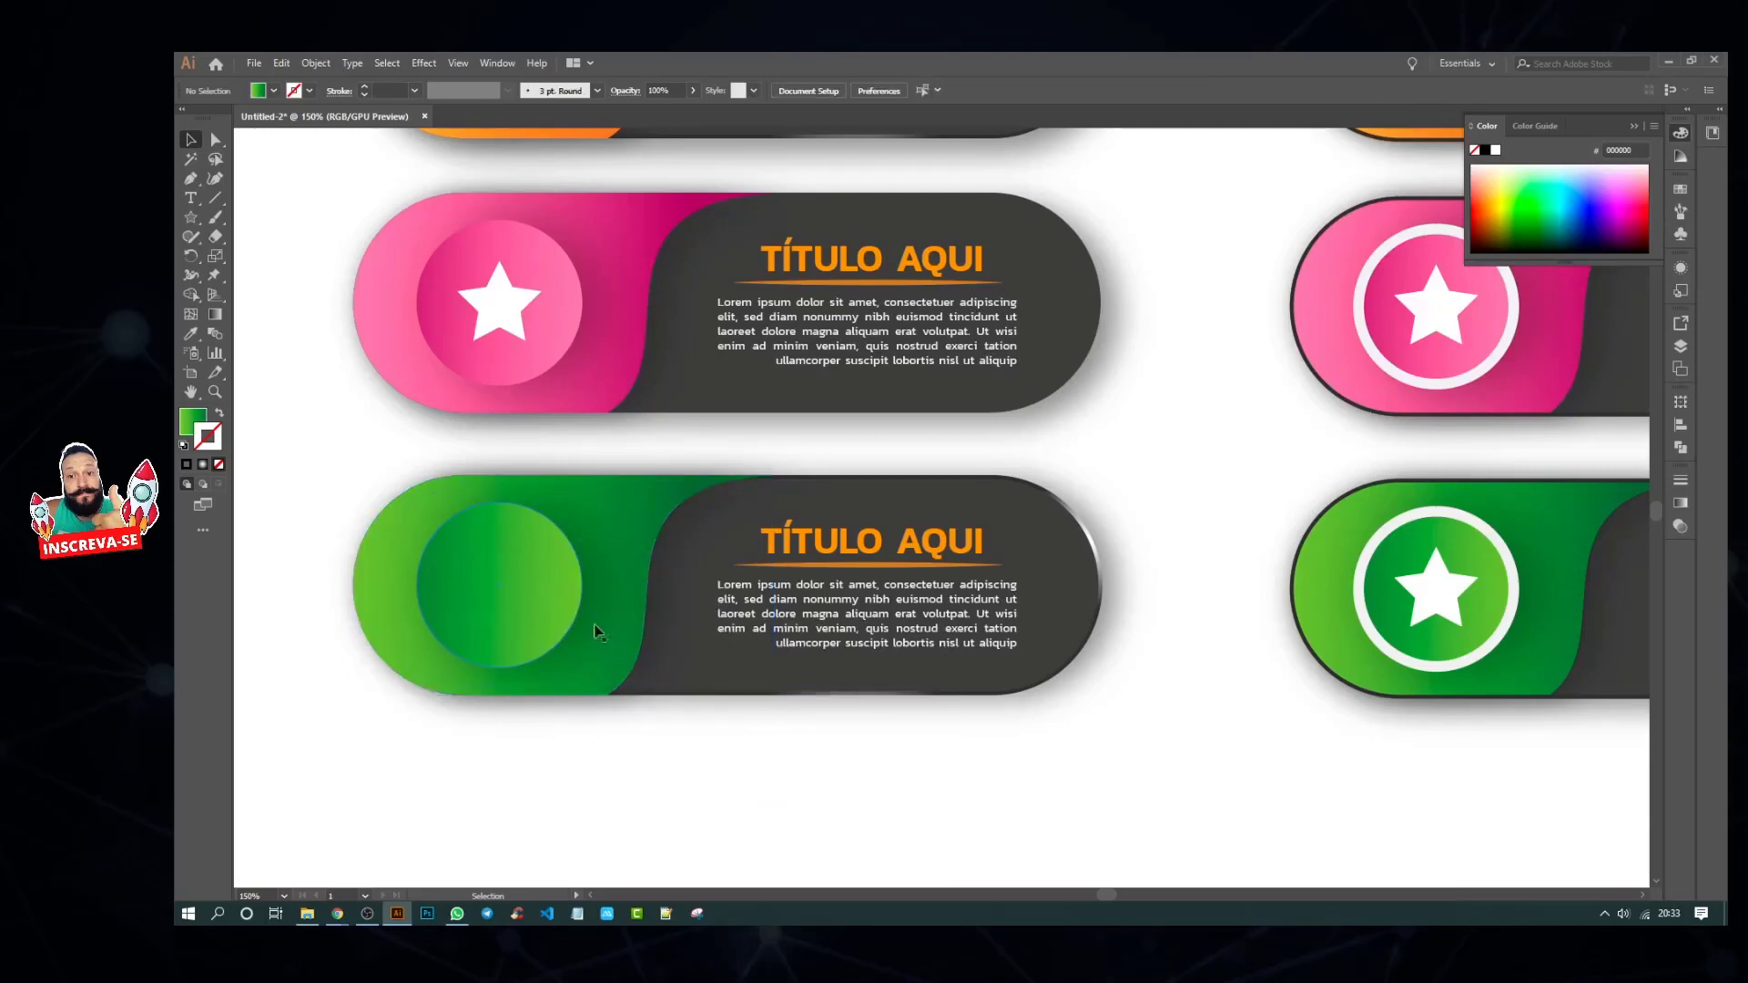
left_click_drag(526, 584, 419, 568)
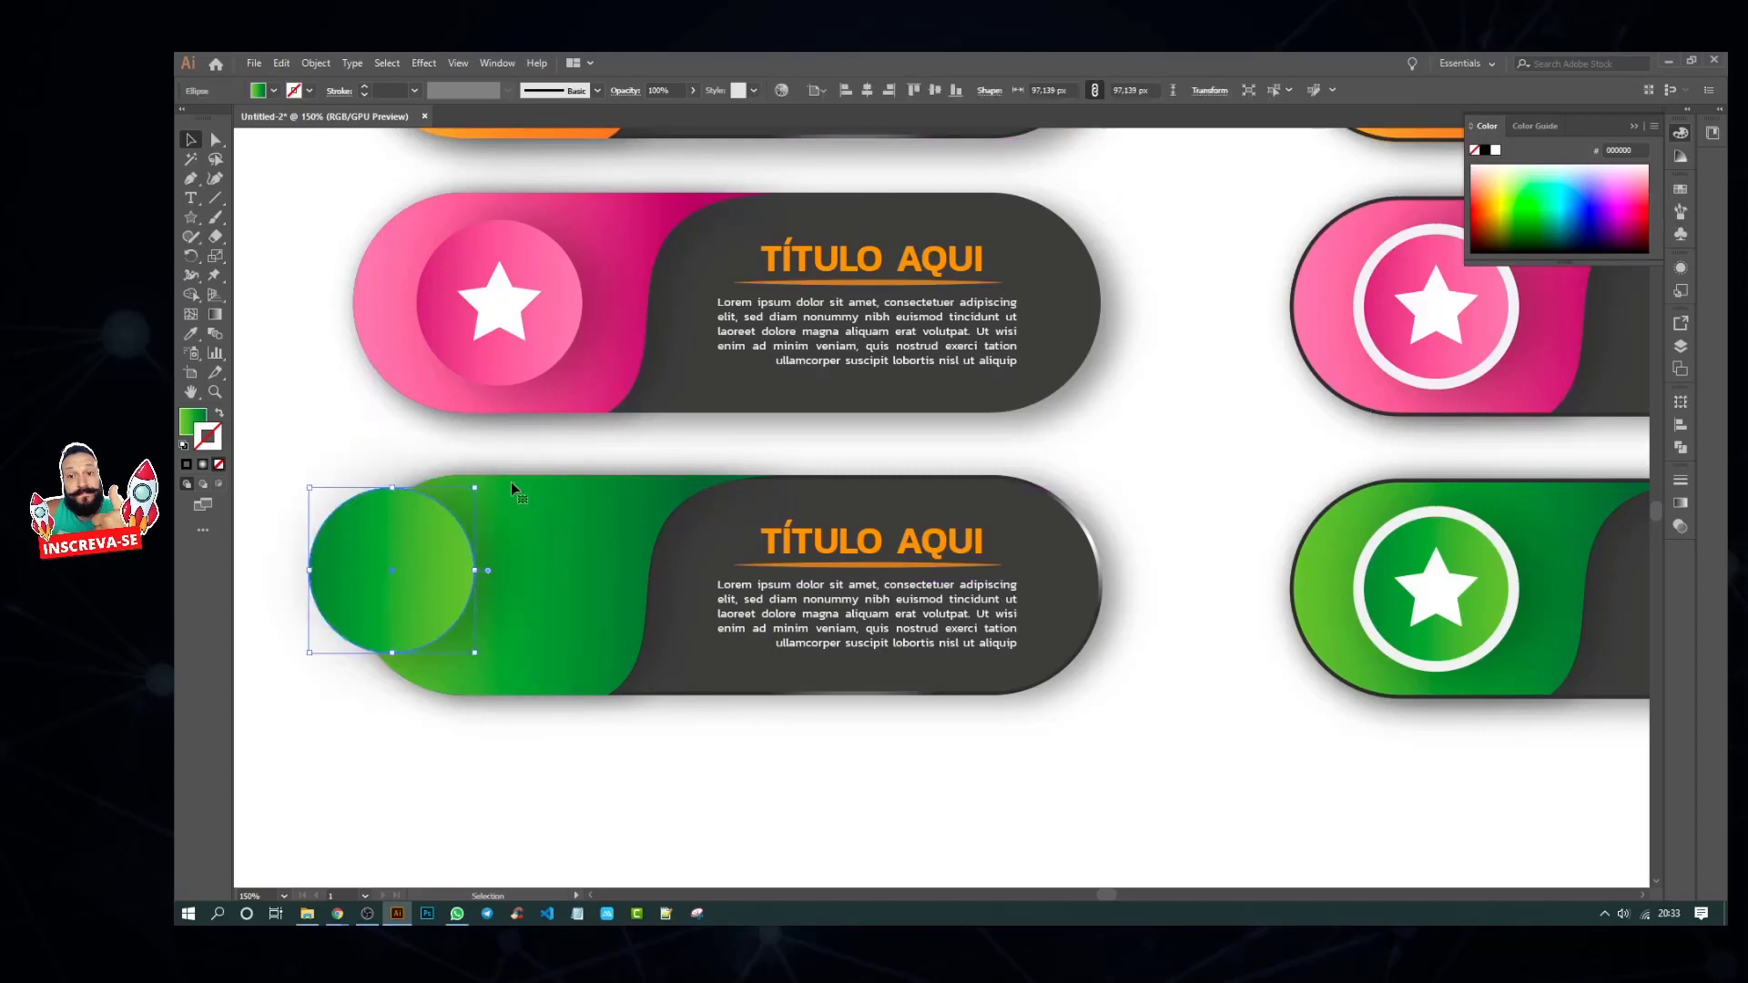
key("ctrl+z")
key("ctrl+z")
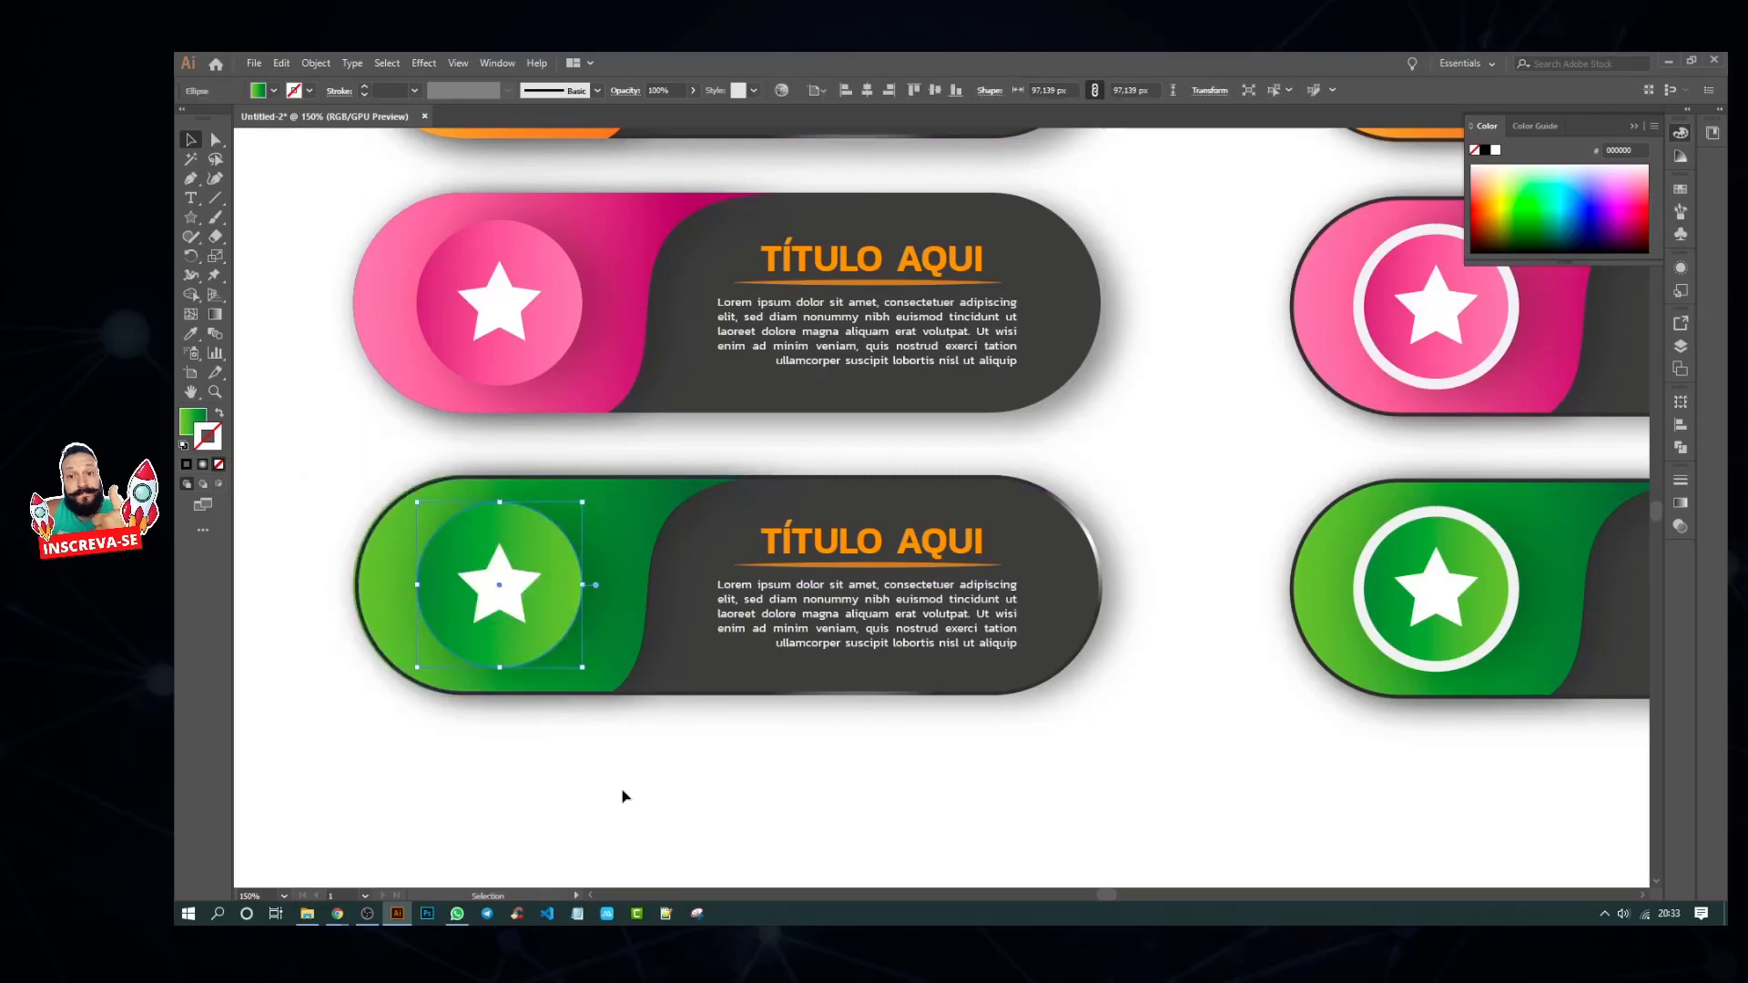
left_click(623, 796)
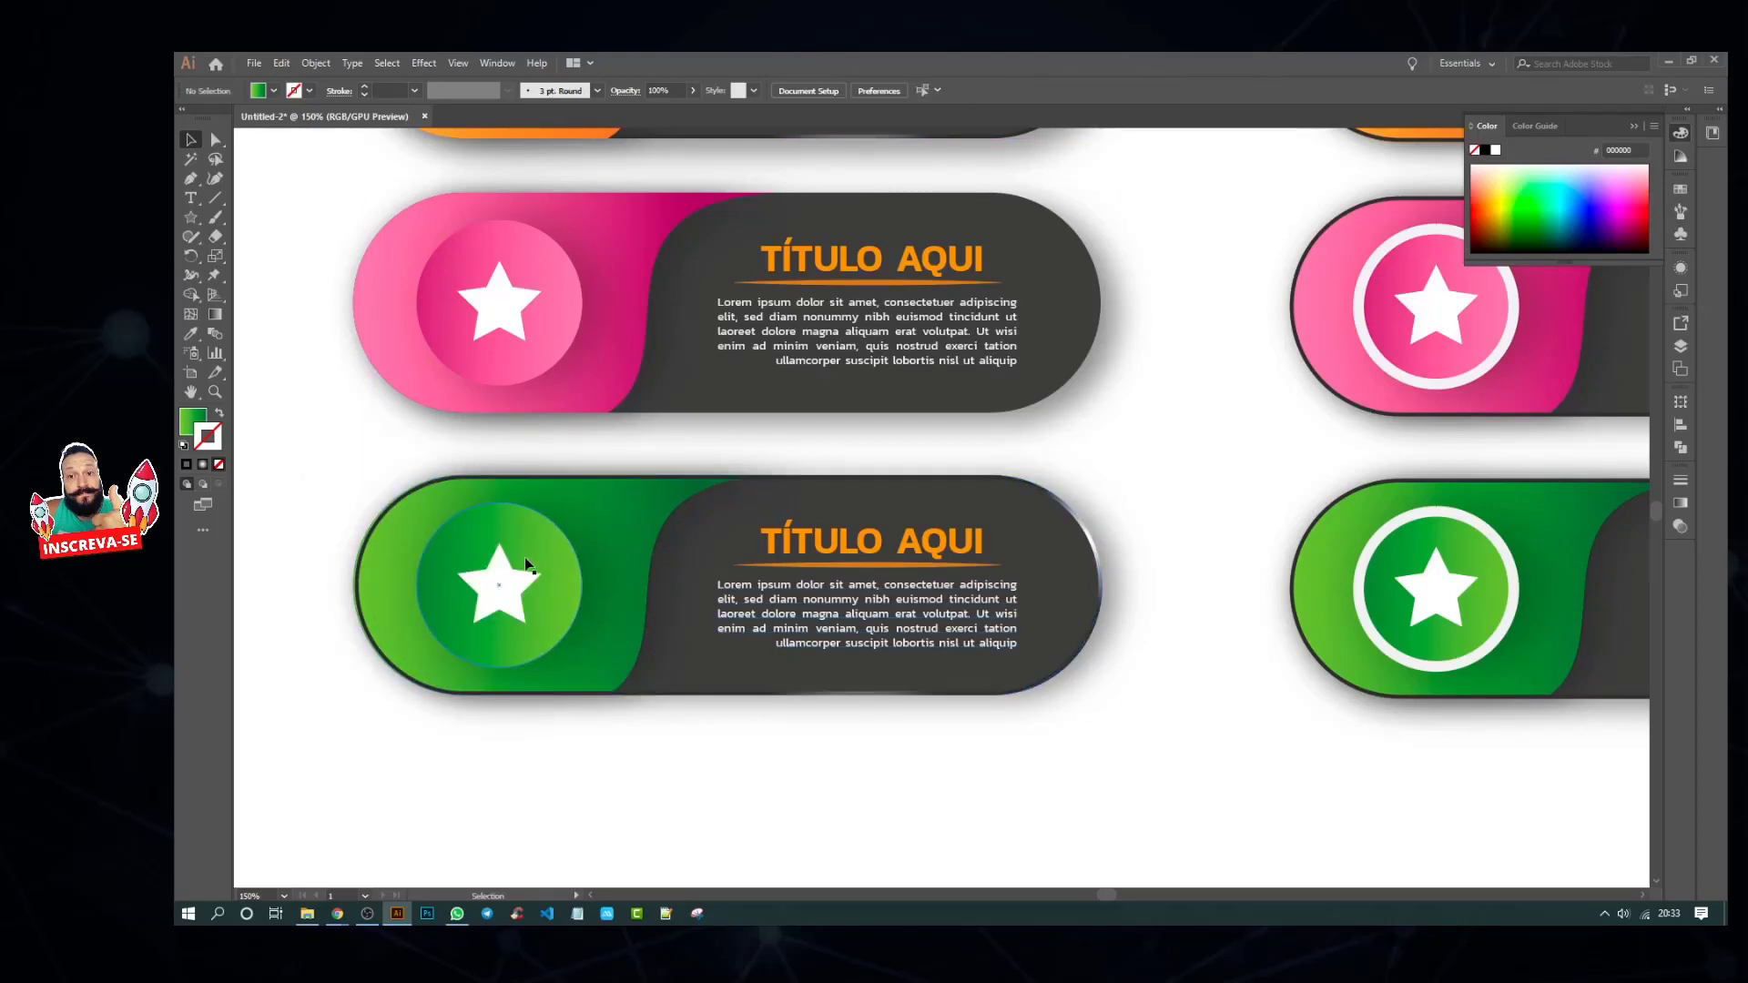
Step: Group the green star circle with the wave shape and bring the group to front
left_click(601, 543)
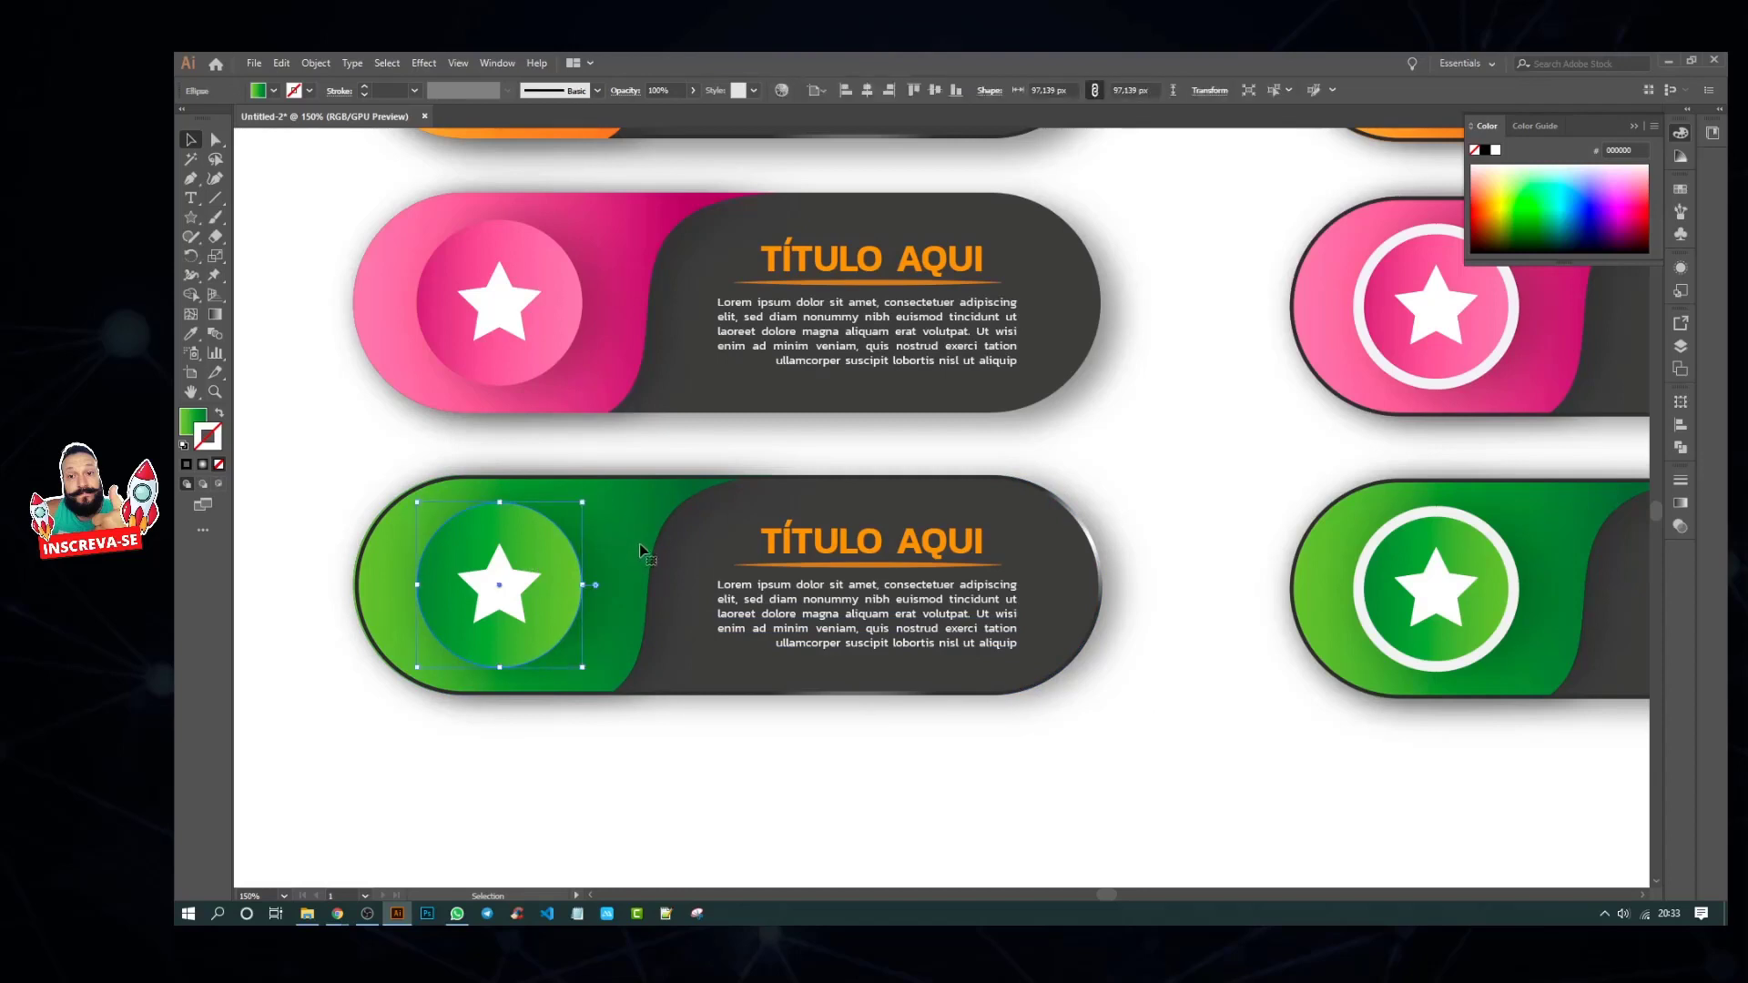
left_click(677, 499)
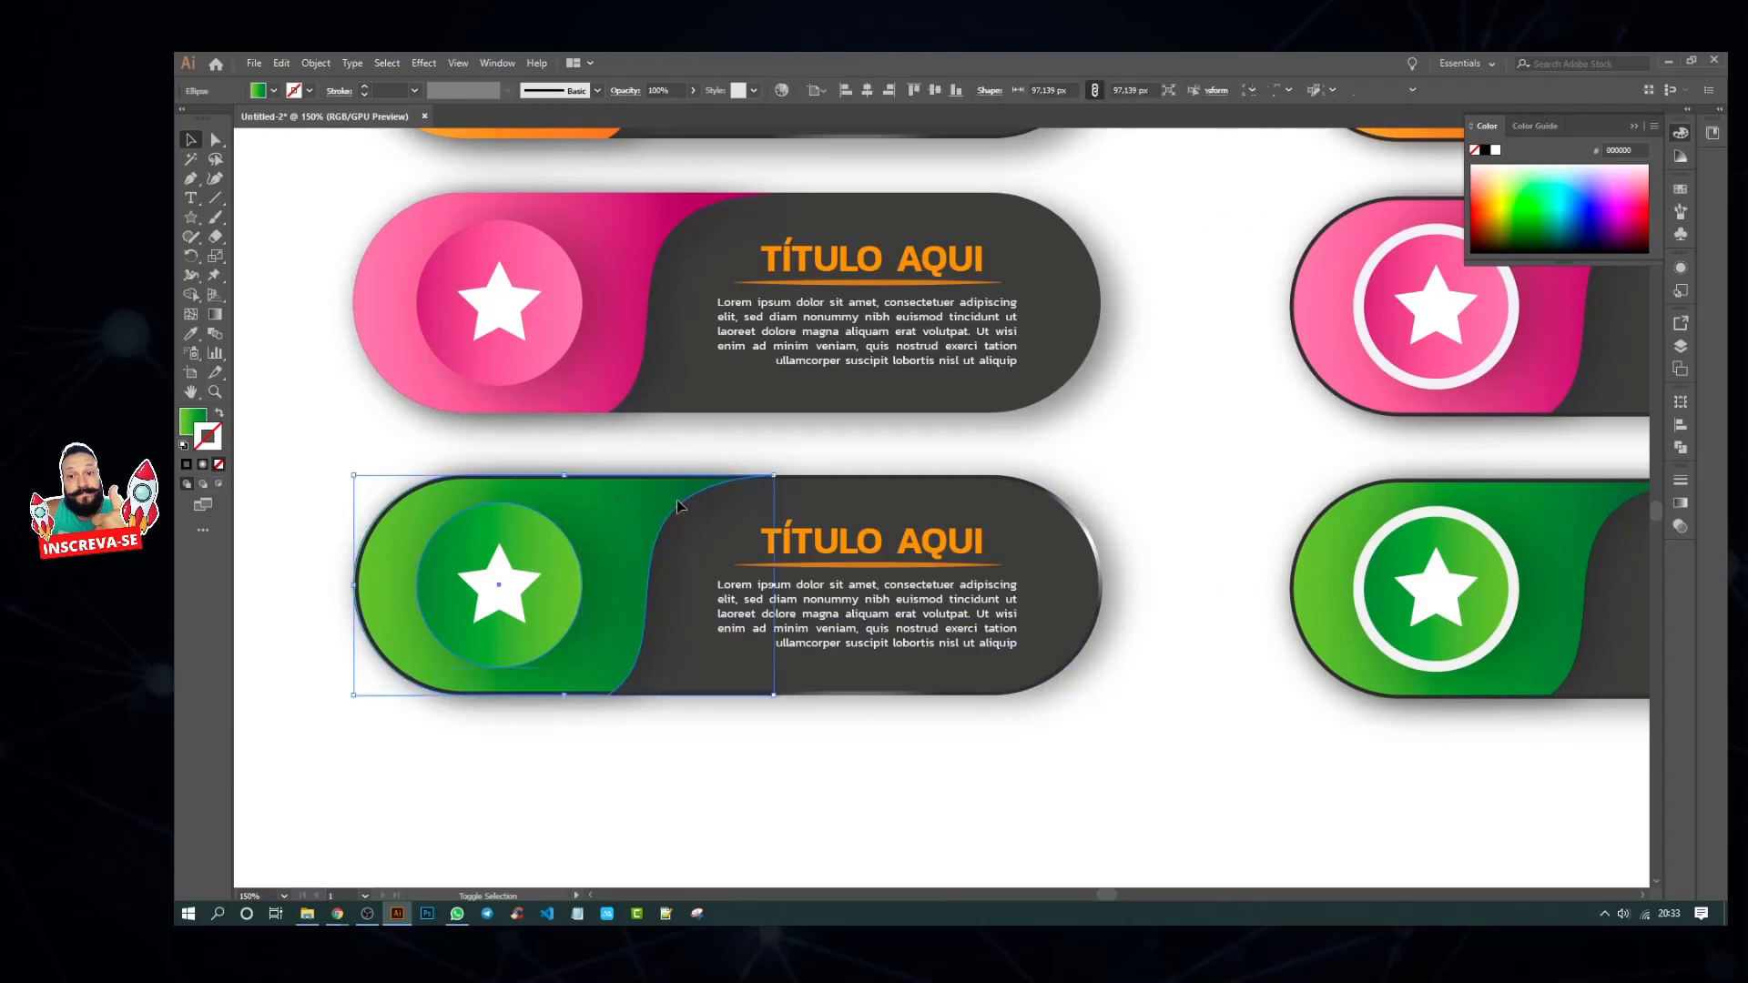
right_click(513, 597)
left_click(596, 376)
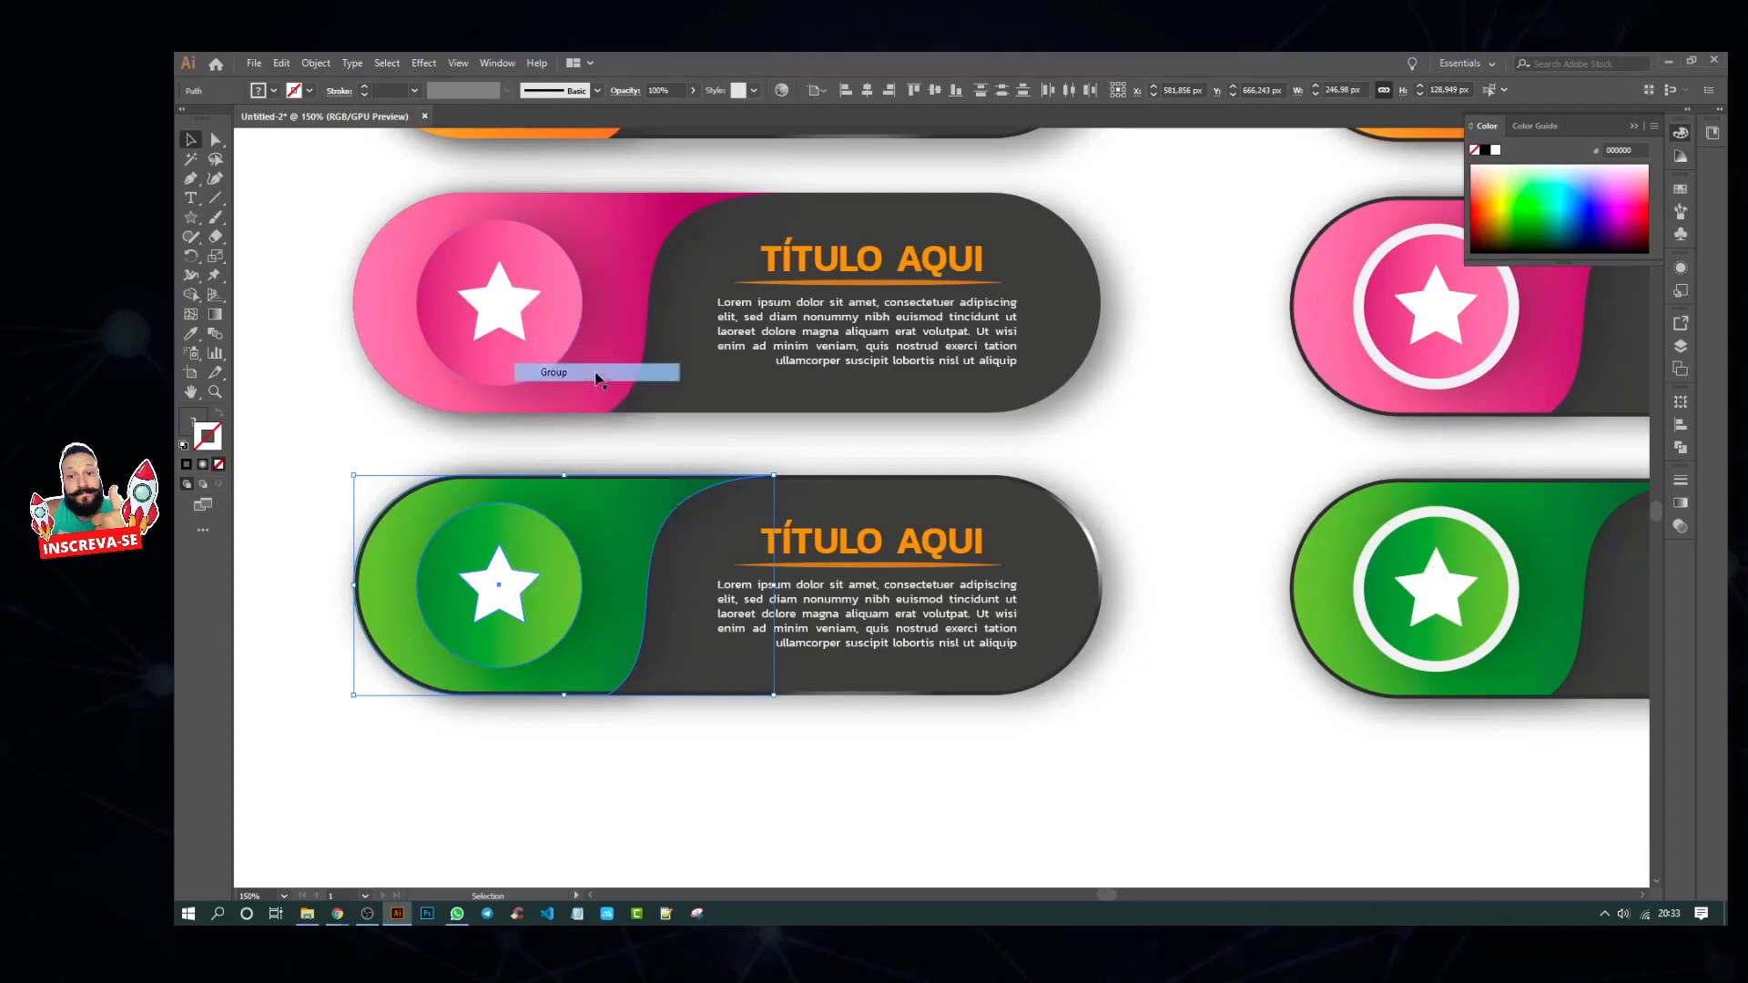
right_click(552, 568)
mouse_move(597, 736)
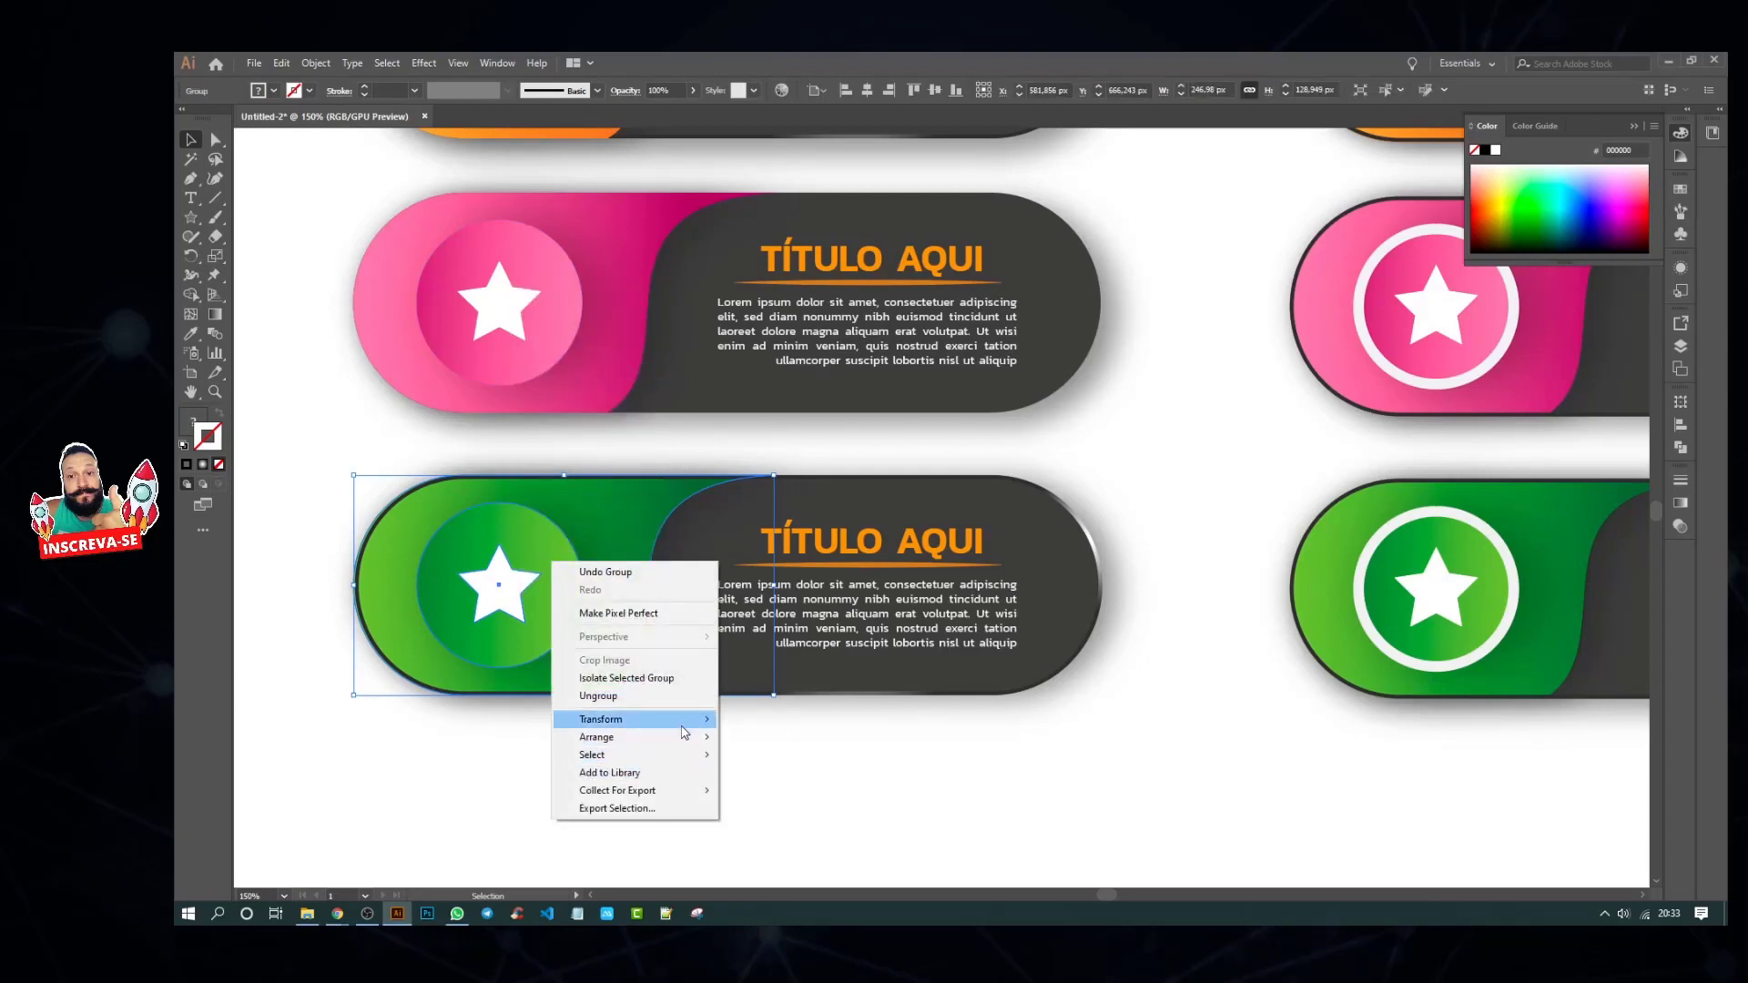
left_click(765, 737)
left_click(769, 778)
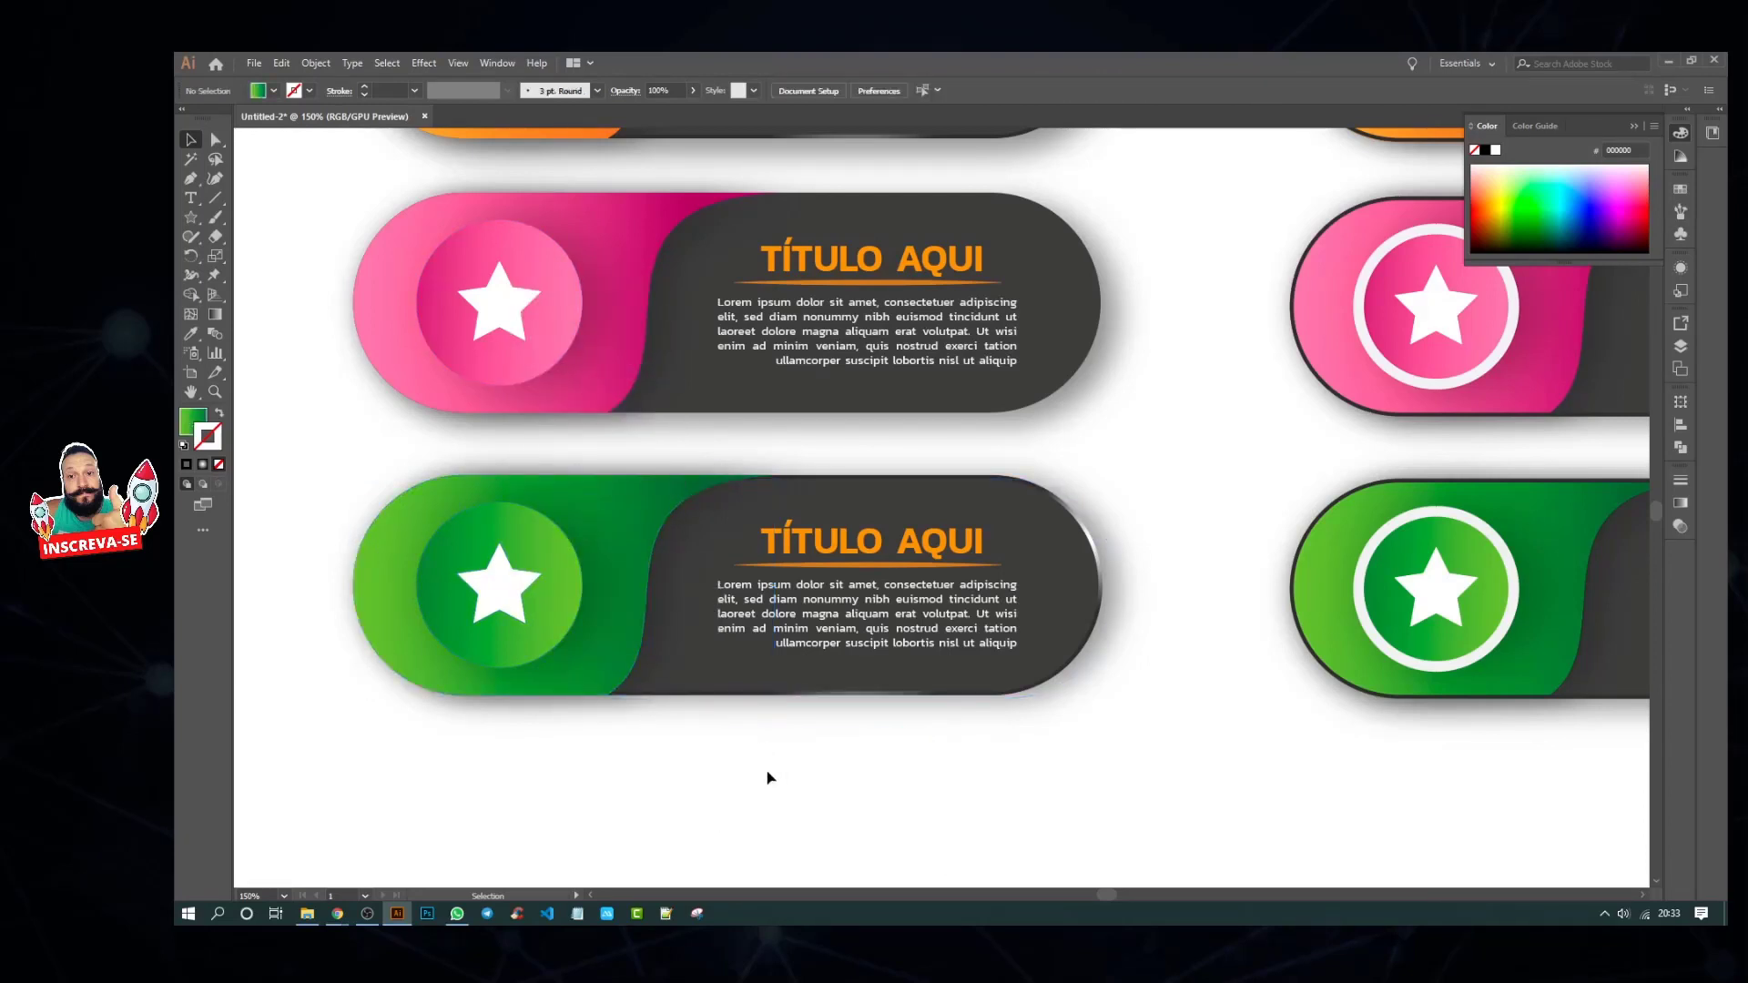
Step: Copy the dark pill outline up onto the pink banner
scroll(788, 776, "up", 1)
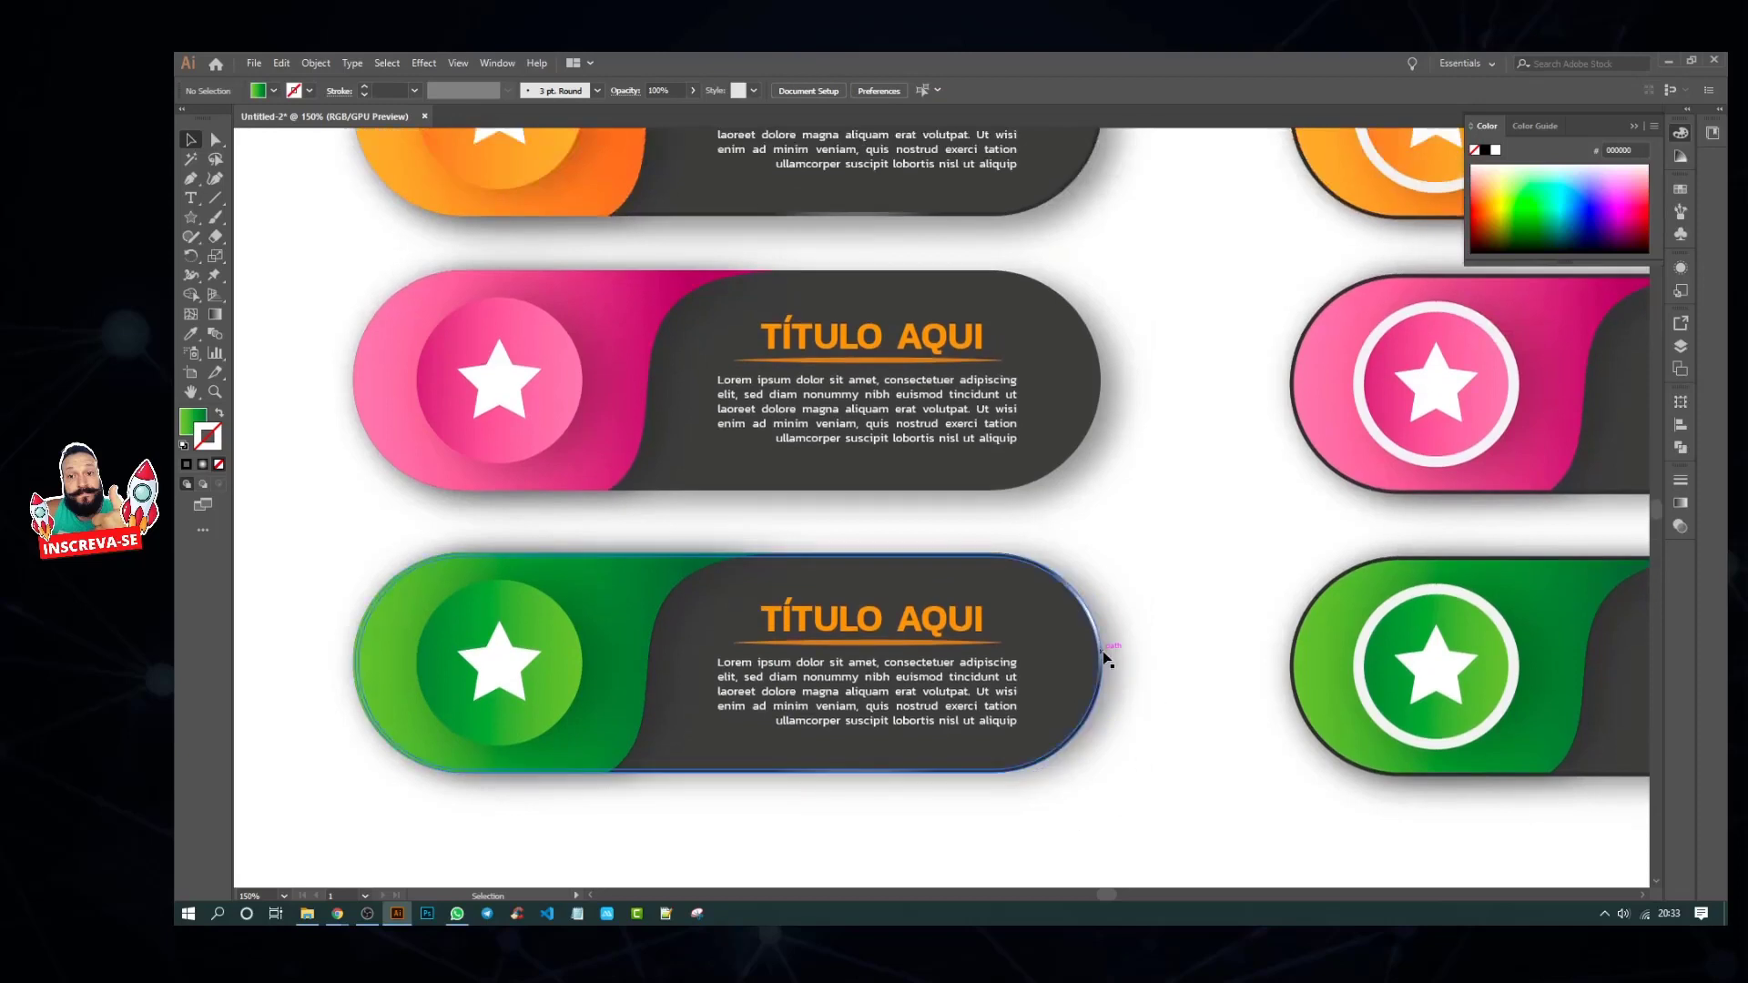
left_click_drag(1100, 652, 1103, 372)
left_click(1192, 514)
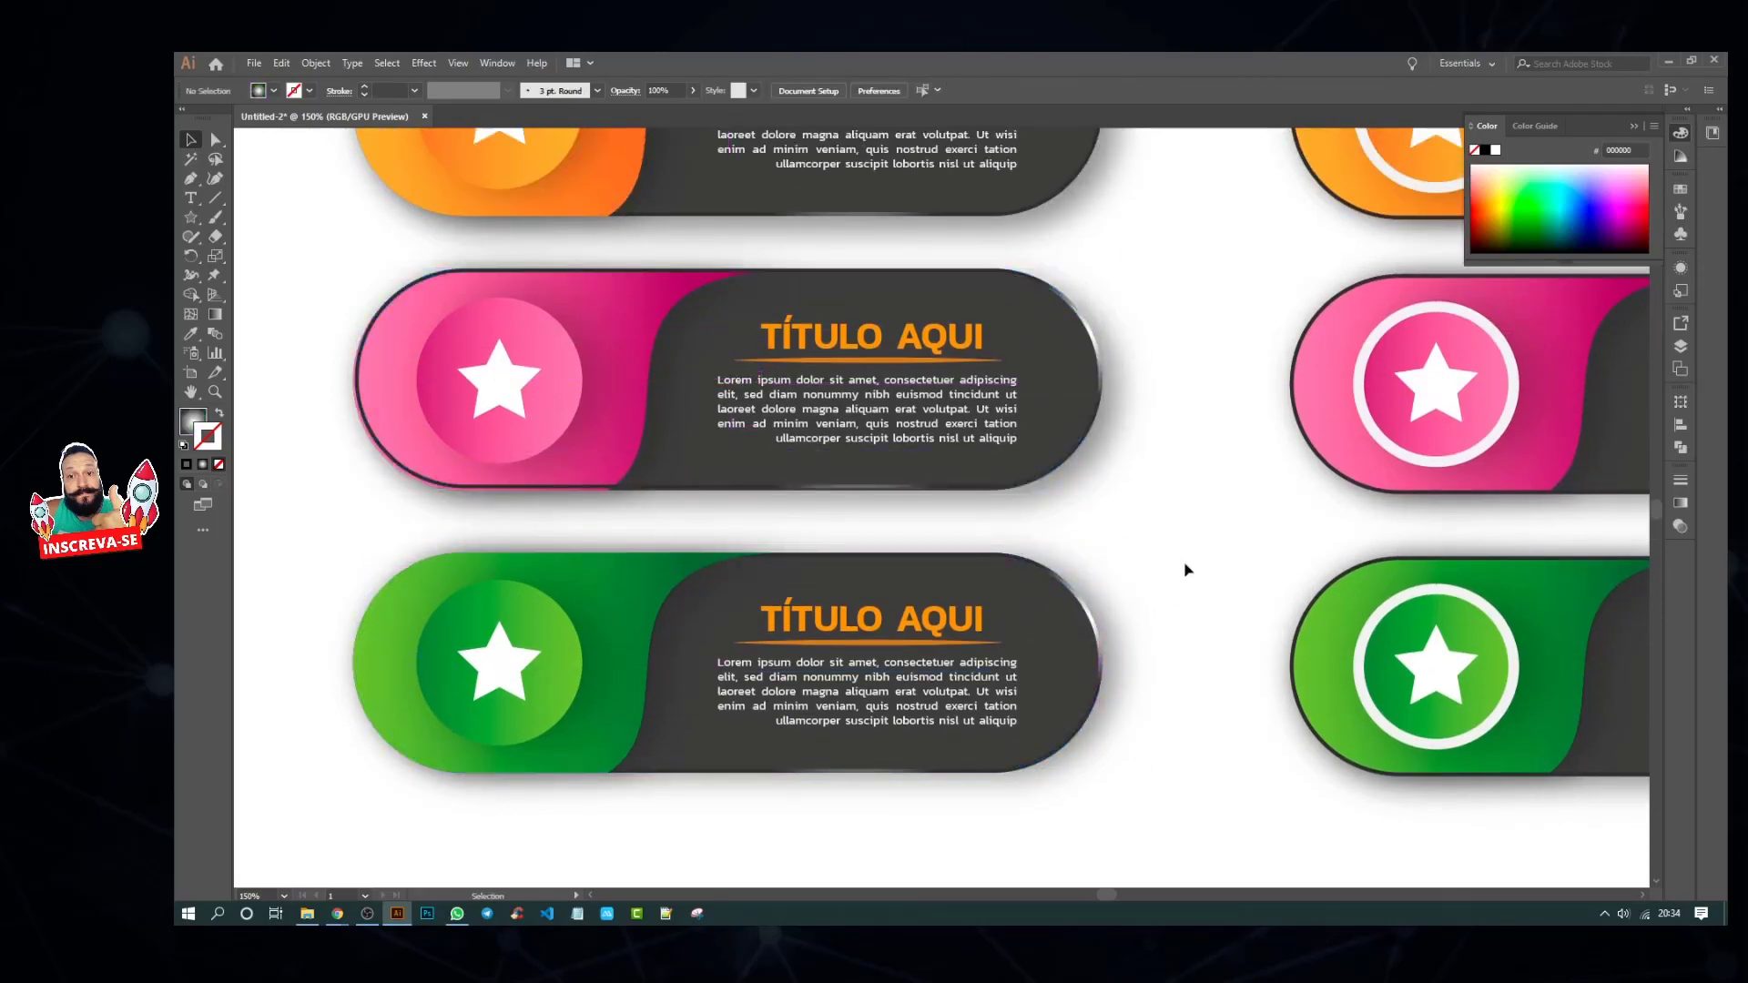
scroll(1185, 570, "up", 2)
Step: Group the pink wave and star circle and bring them in front of the outline
left_click(540, 469)
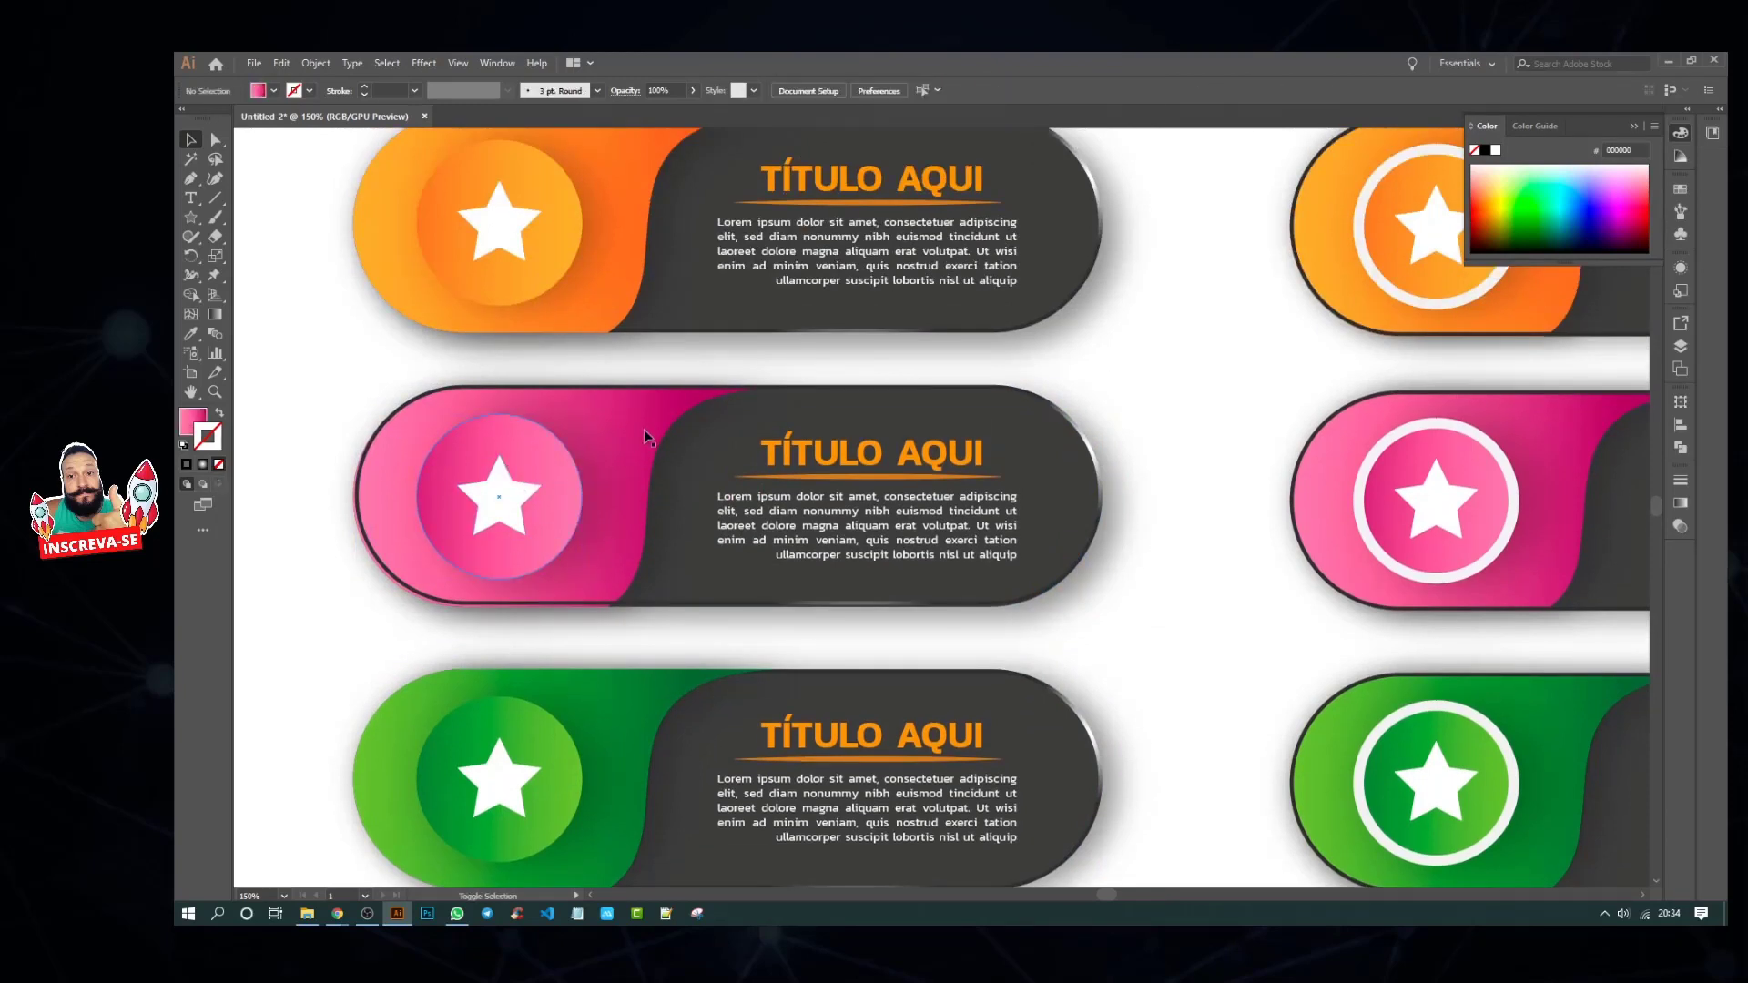
left_click(587, 466)
left_click(505, 501, "shift")
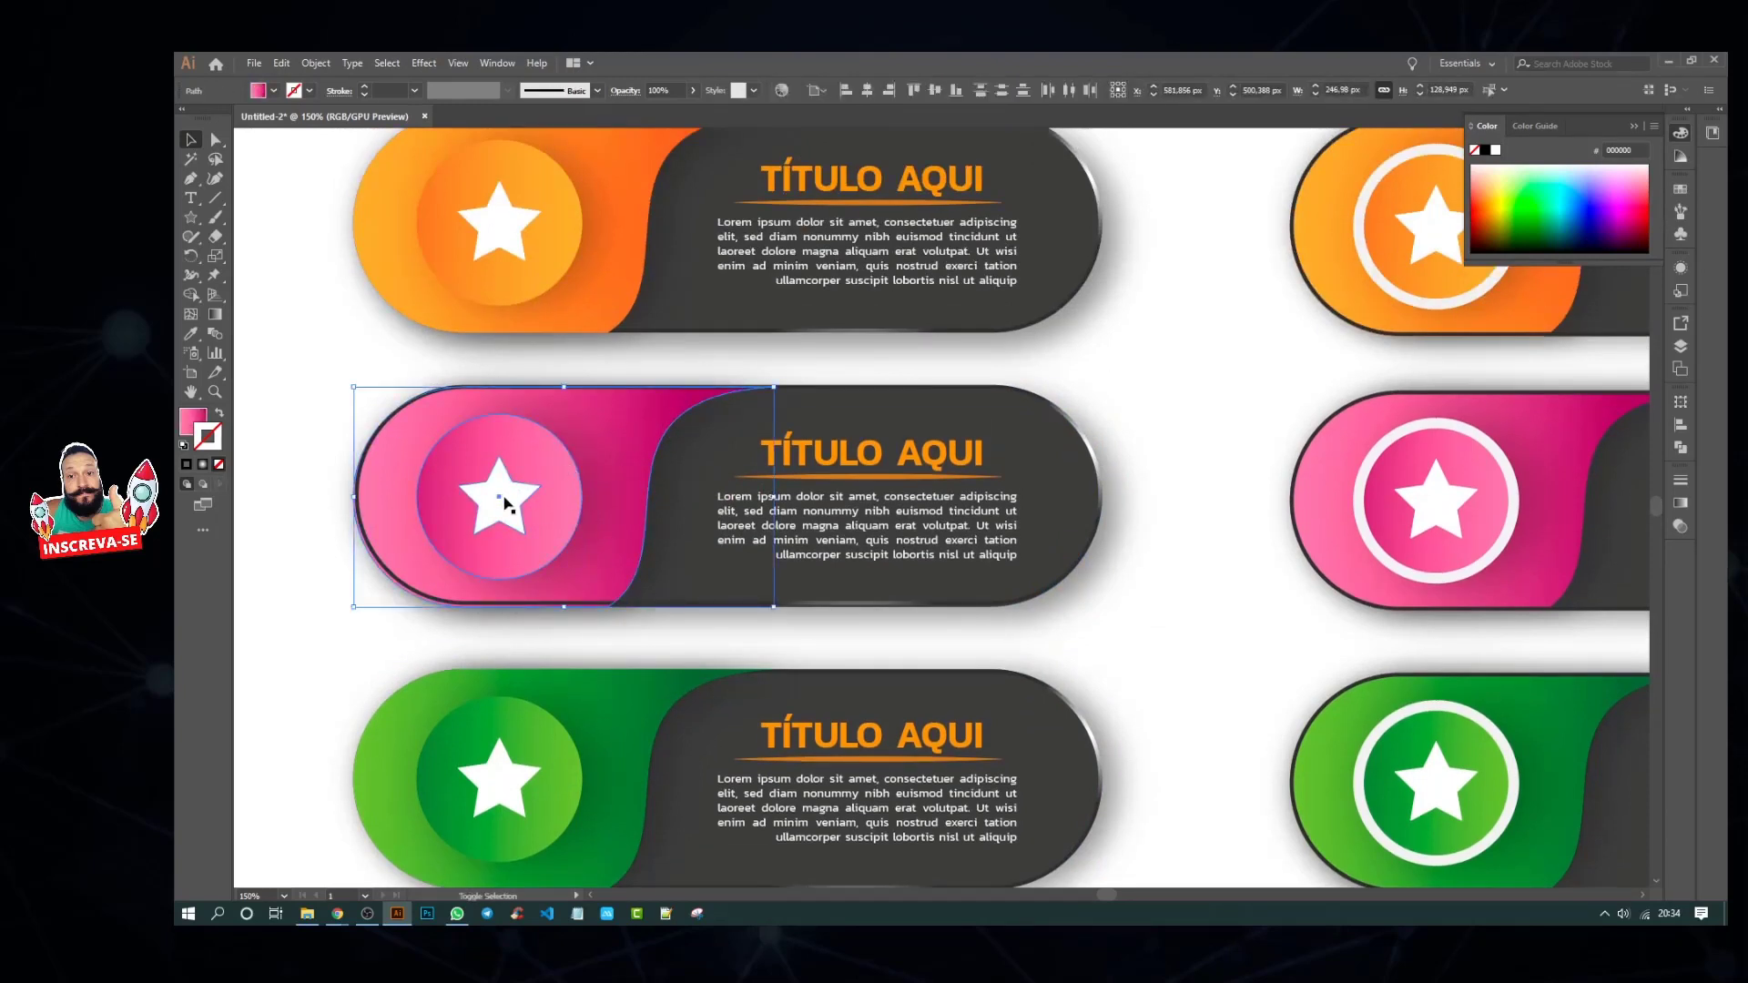
right_click(509, 492)
left_click(546, 596)
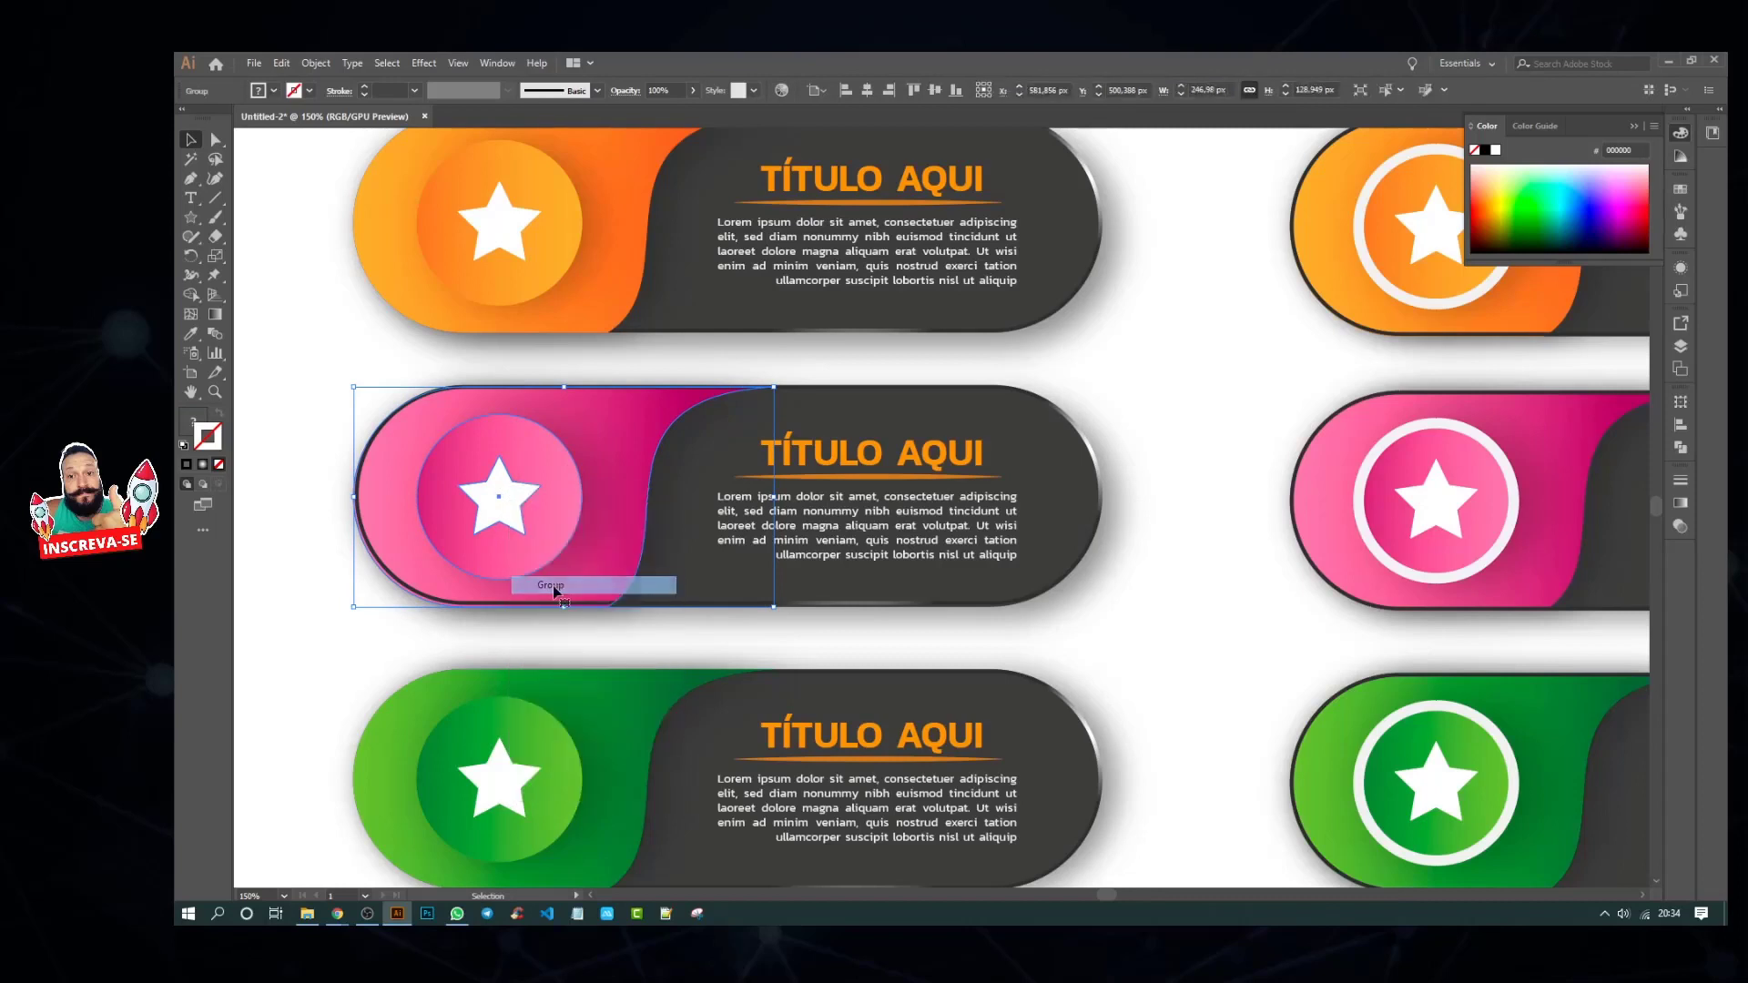
right_click(546, 536)
mouse_move(593, 706)
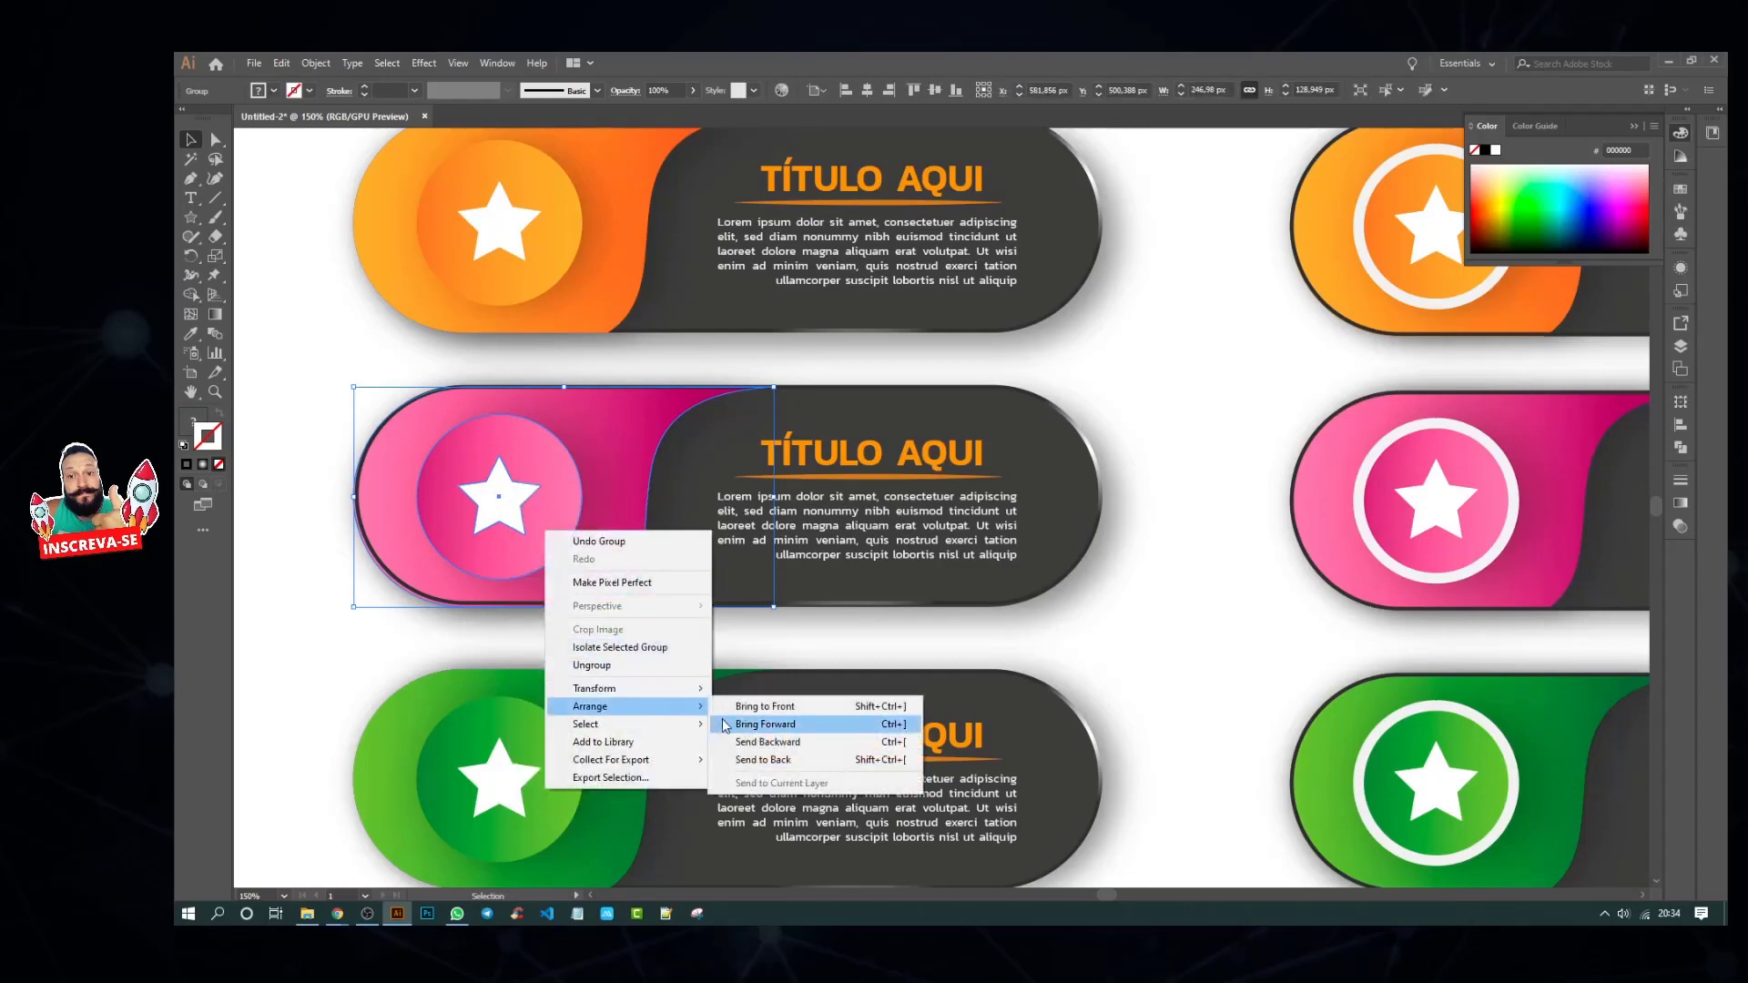
left_click(728, 708)
left_click(1136, 623)
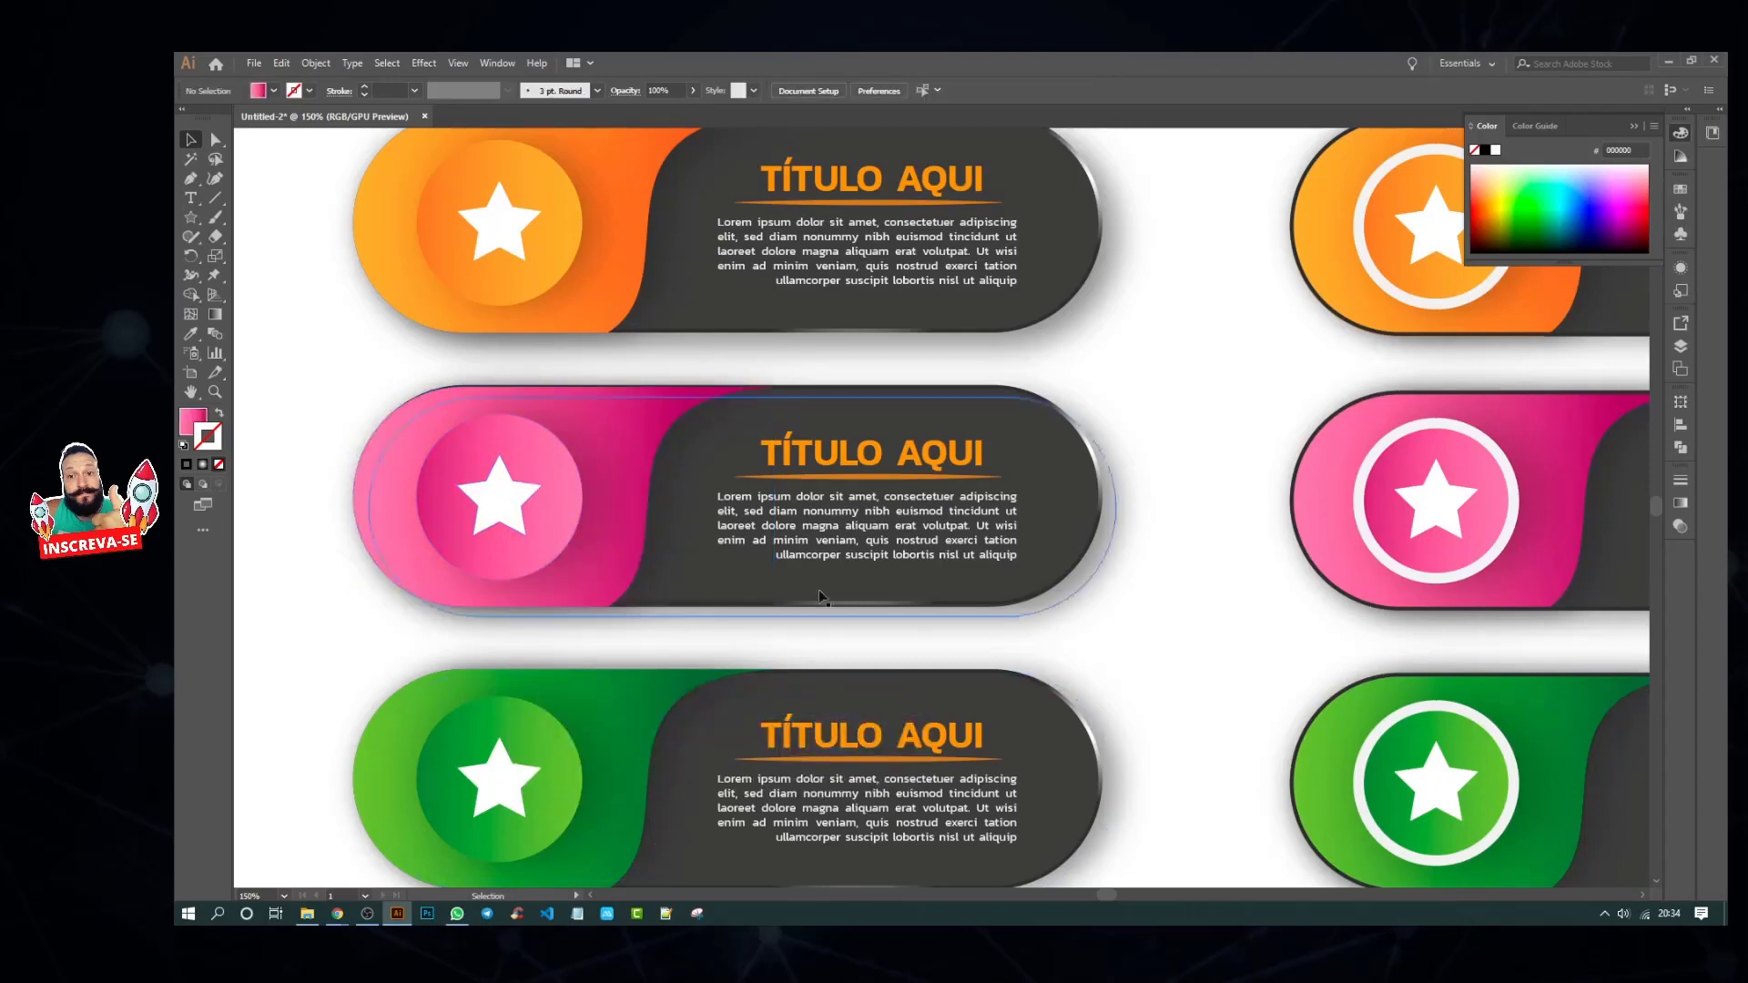
left_click(1099, 488)
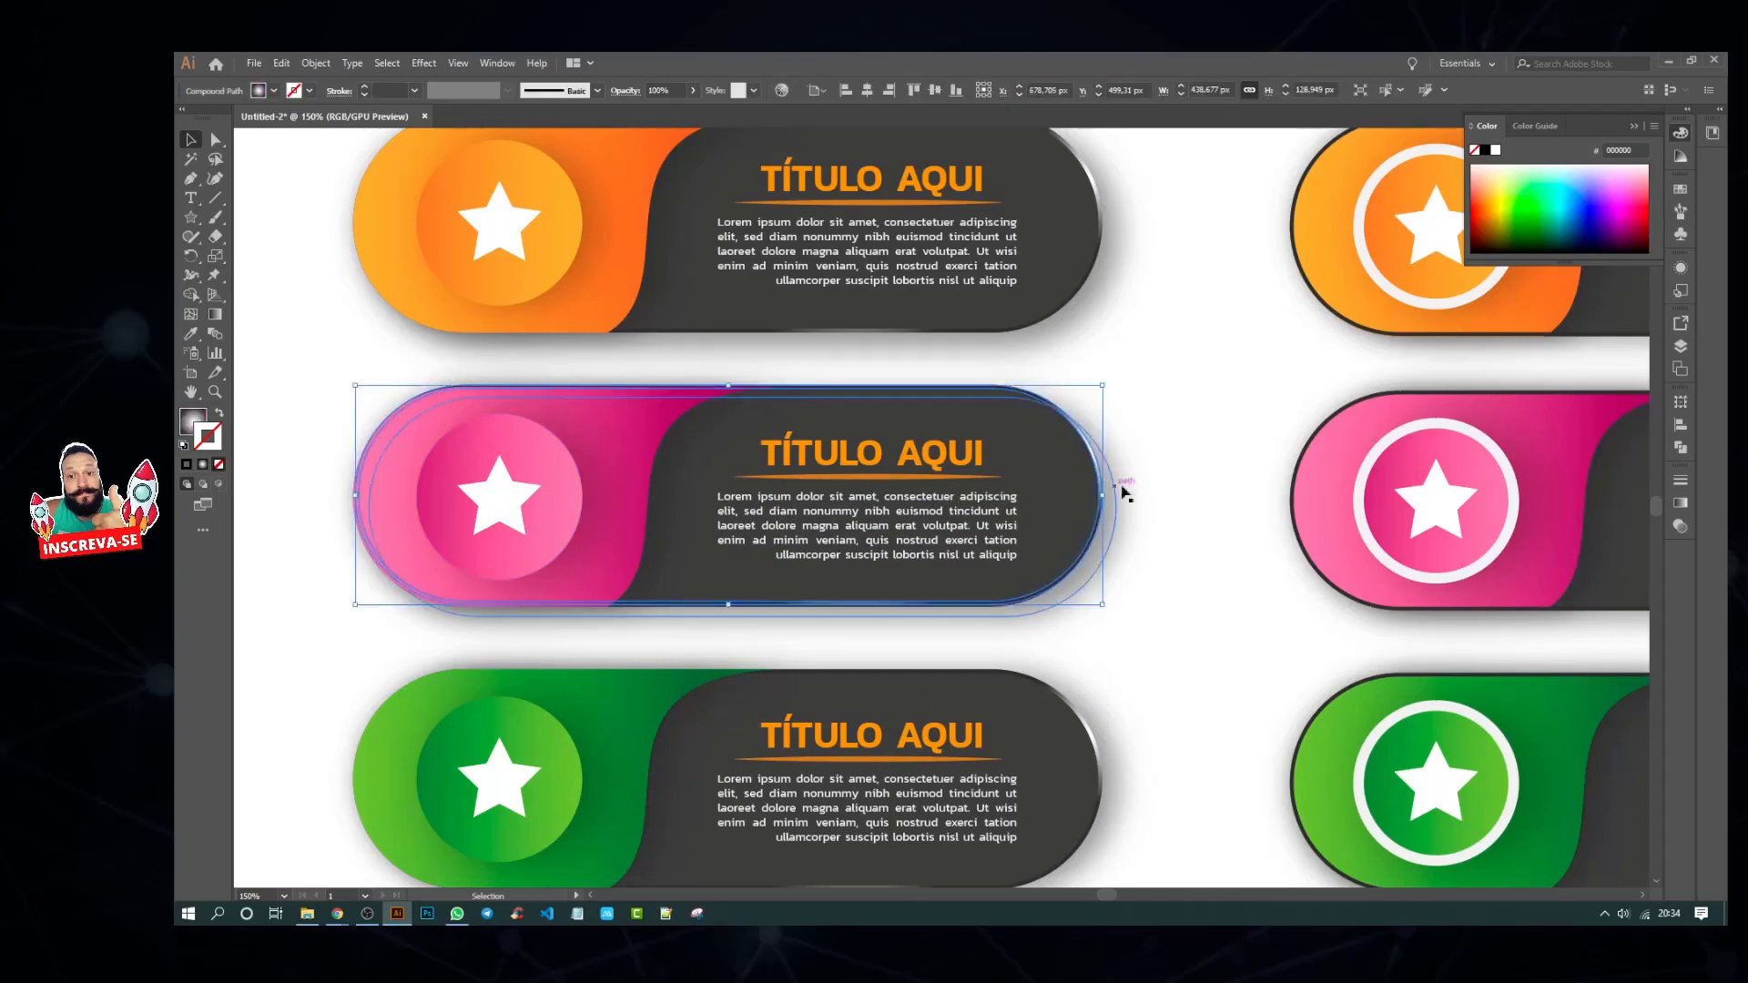
left_click(1151, 470)
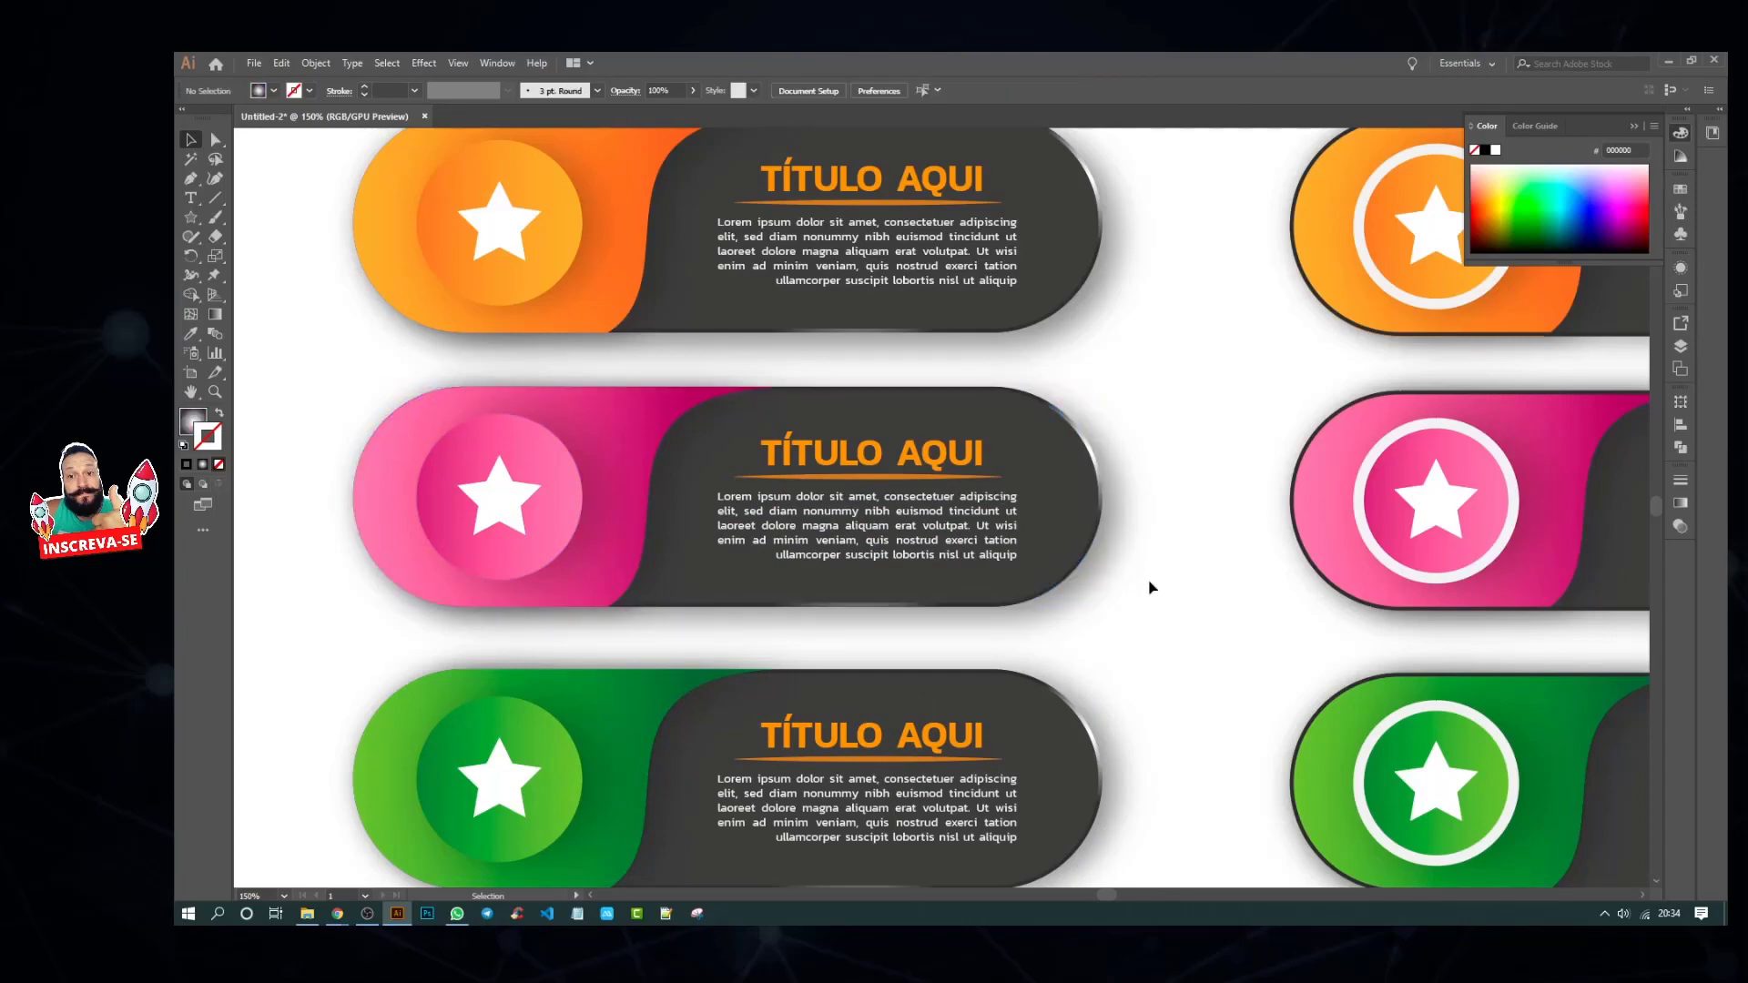
scroll(1150, 587, "up", 2)
scroll(1109, 599, "down", 1)
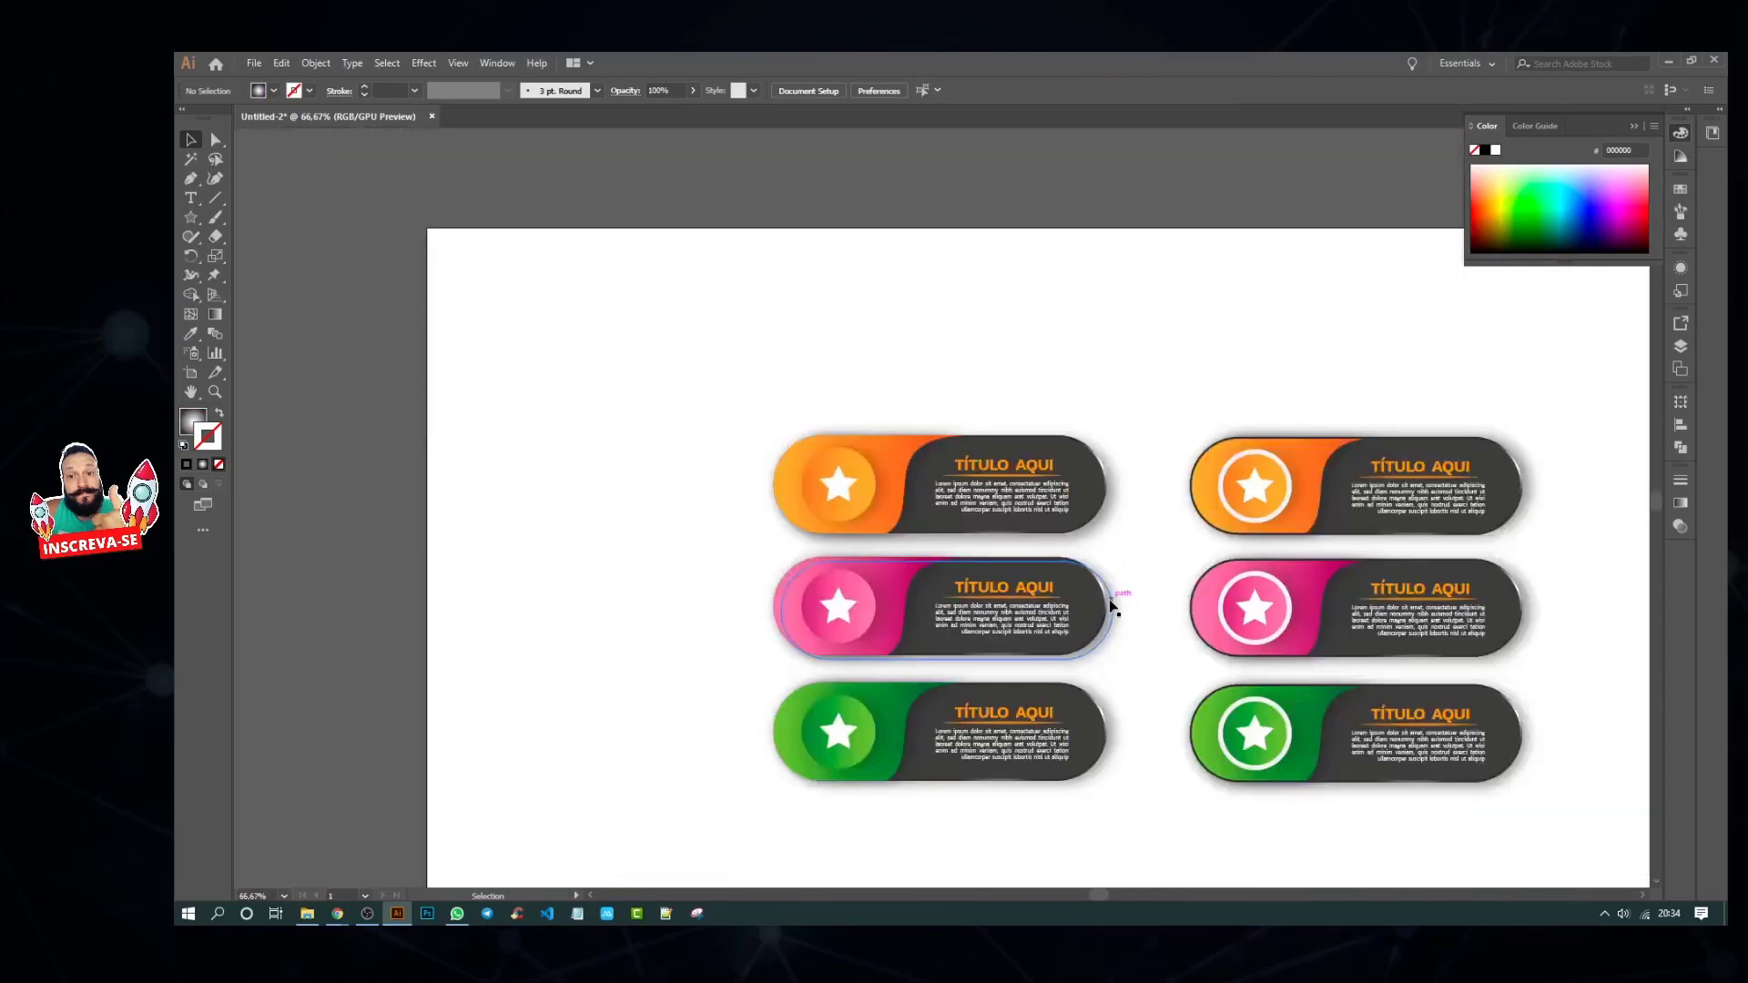
key("ctrl+0")
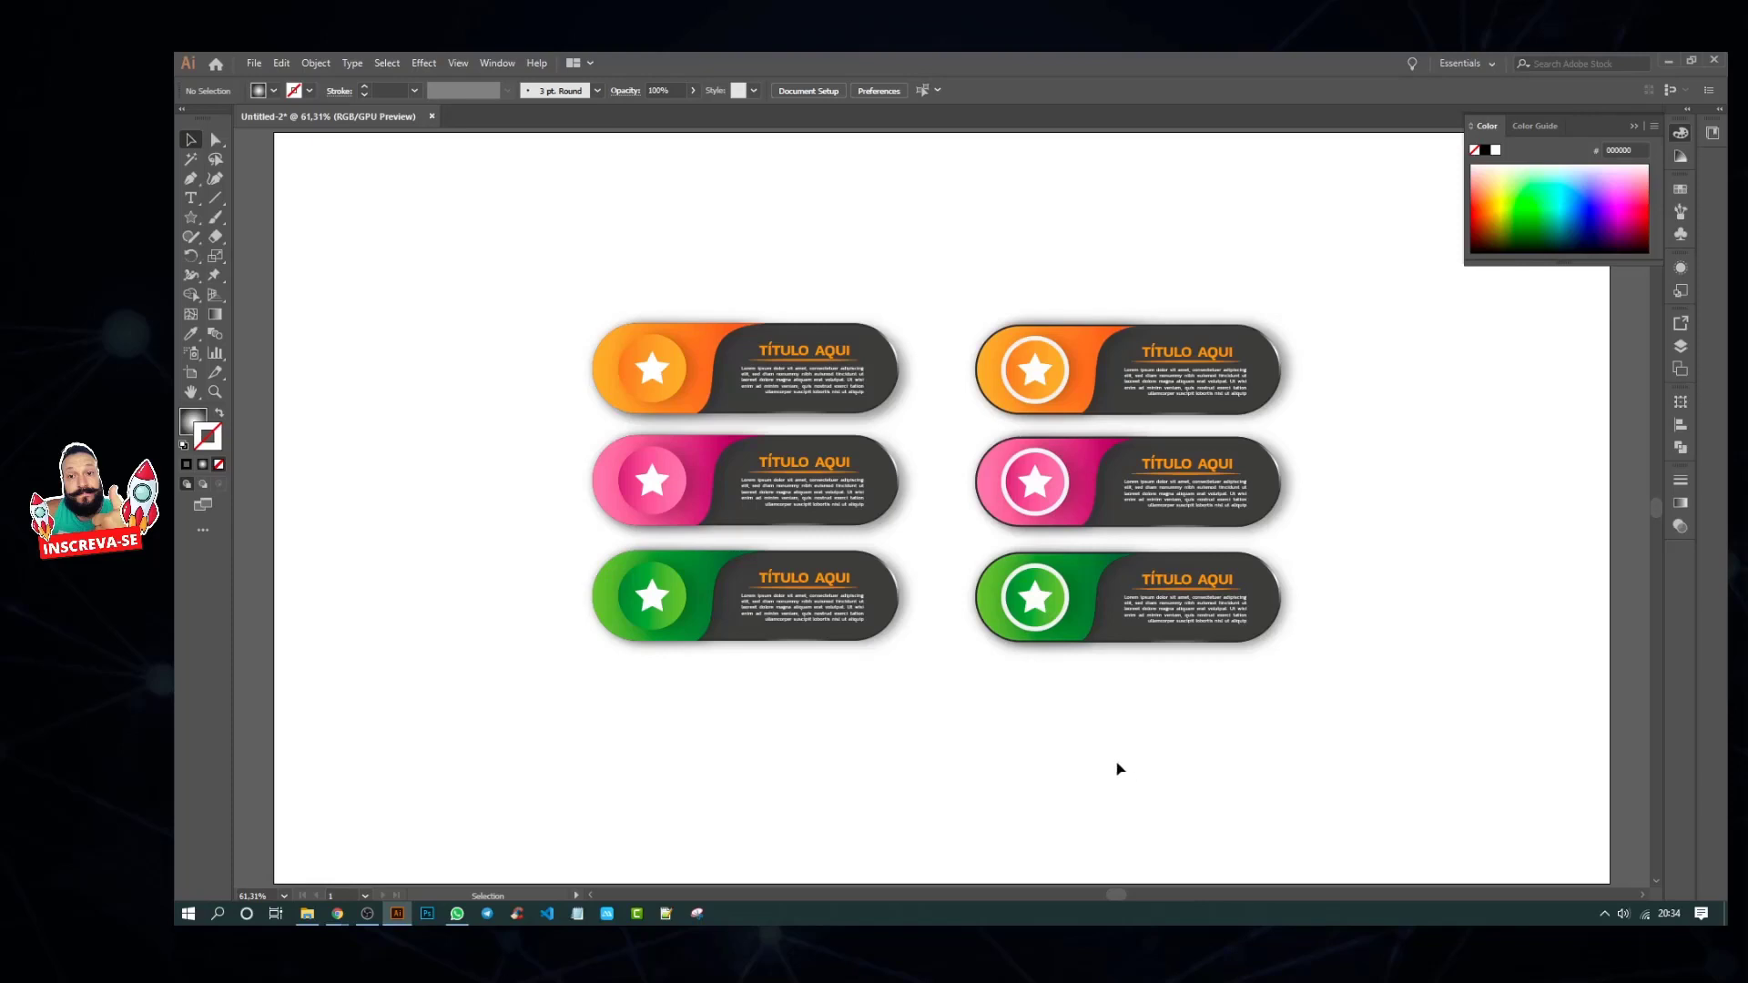
scroll(1101, 664, "up", 1)
scroll(1095, 644, "up", 2, "alt")
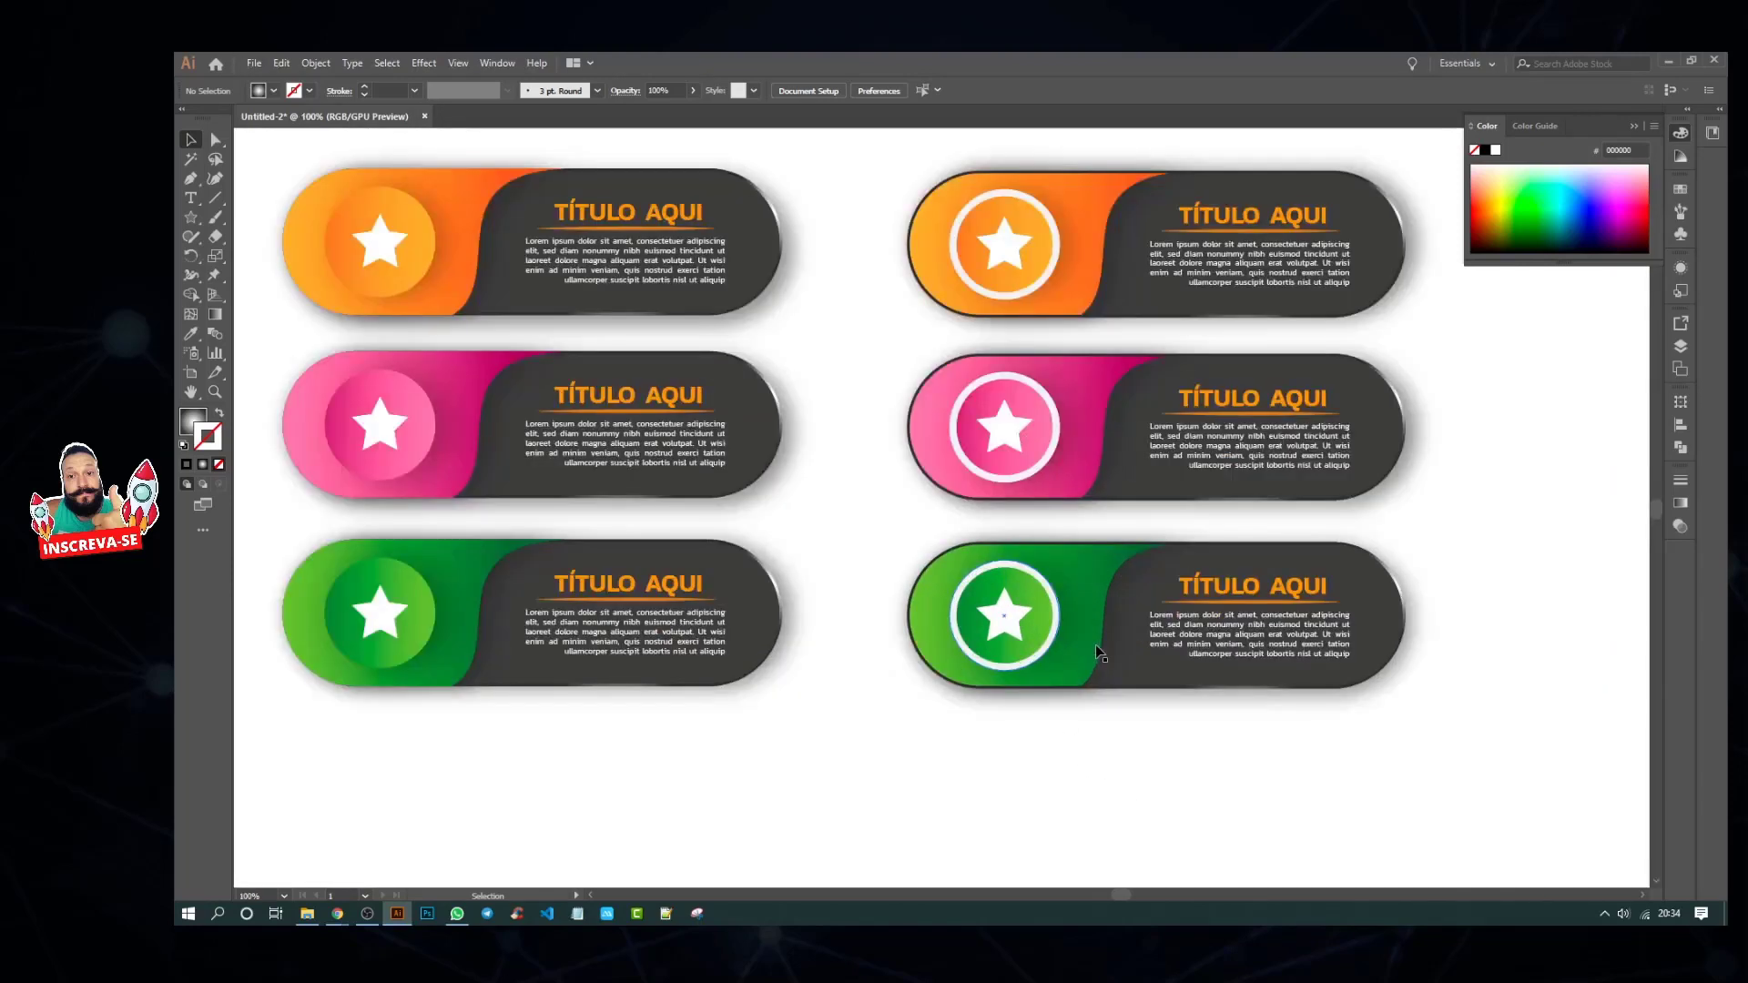
scroll(1095, 644, "up", 1)
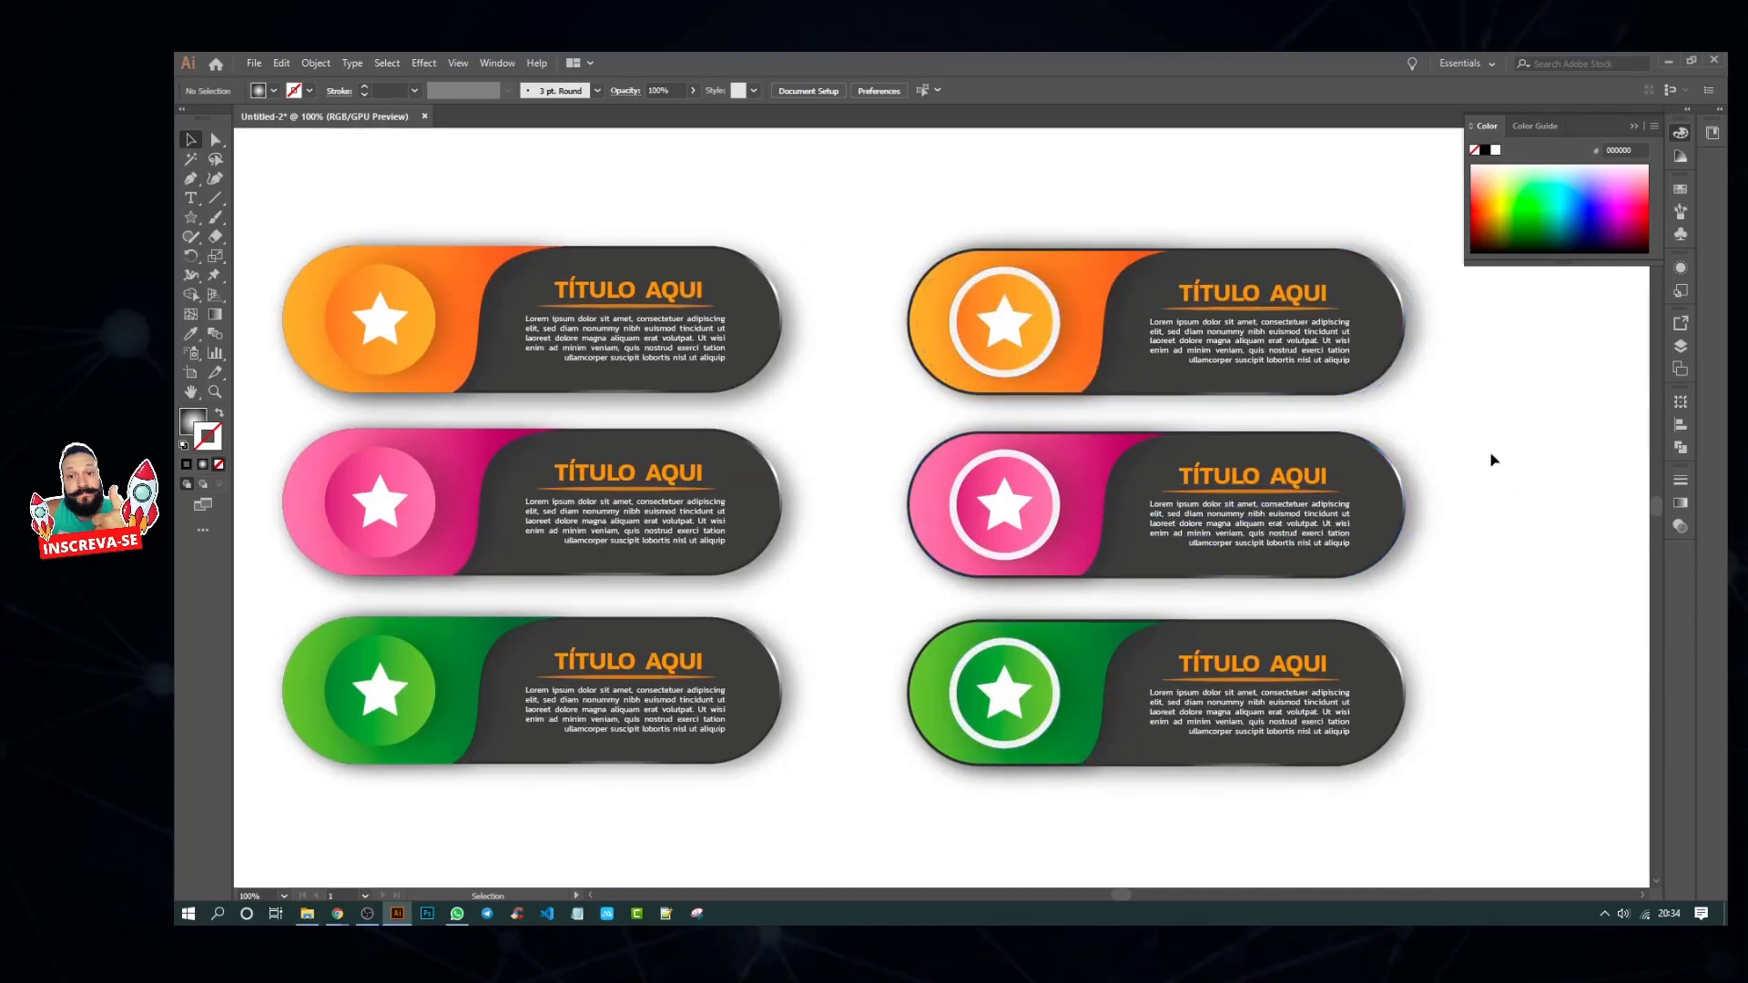
Step: Send the top-right orange banner's outline one step backward
left_click(1409, 329)
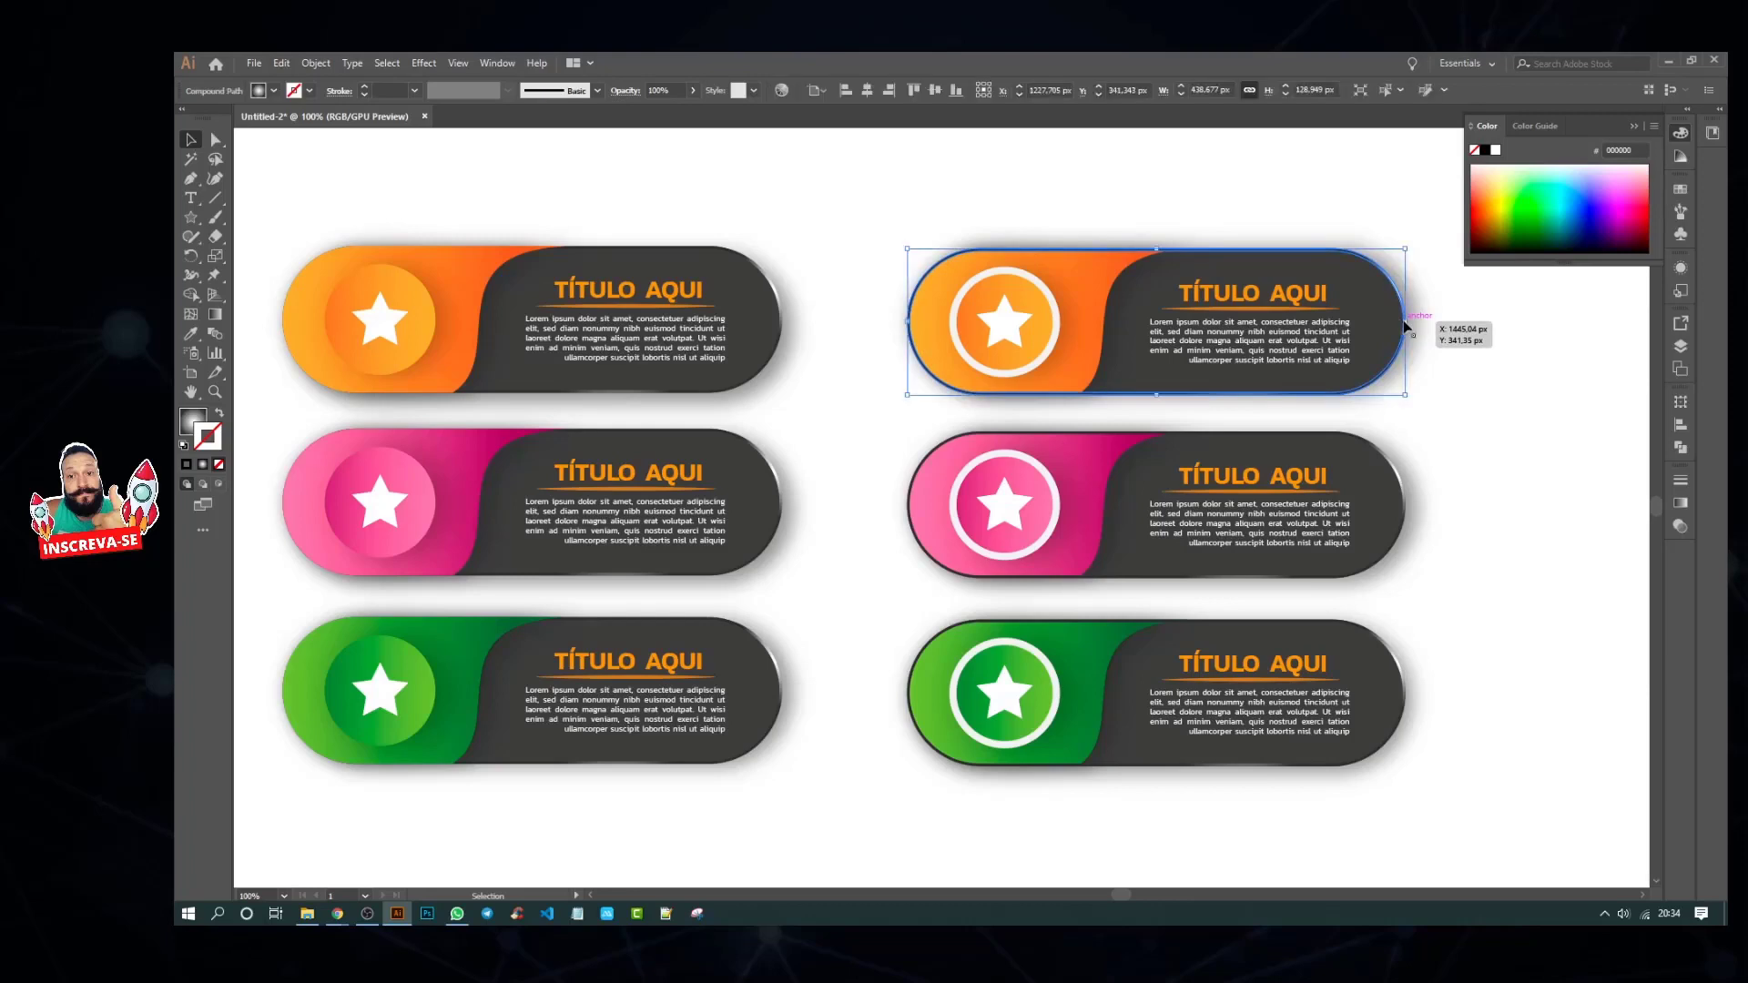
right_click(1402, 321)
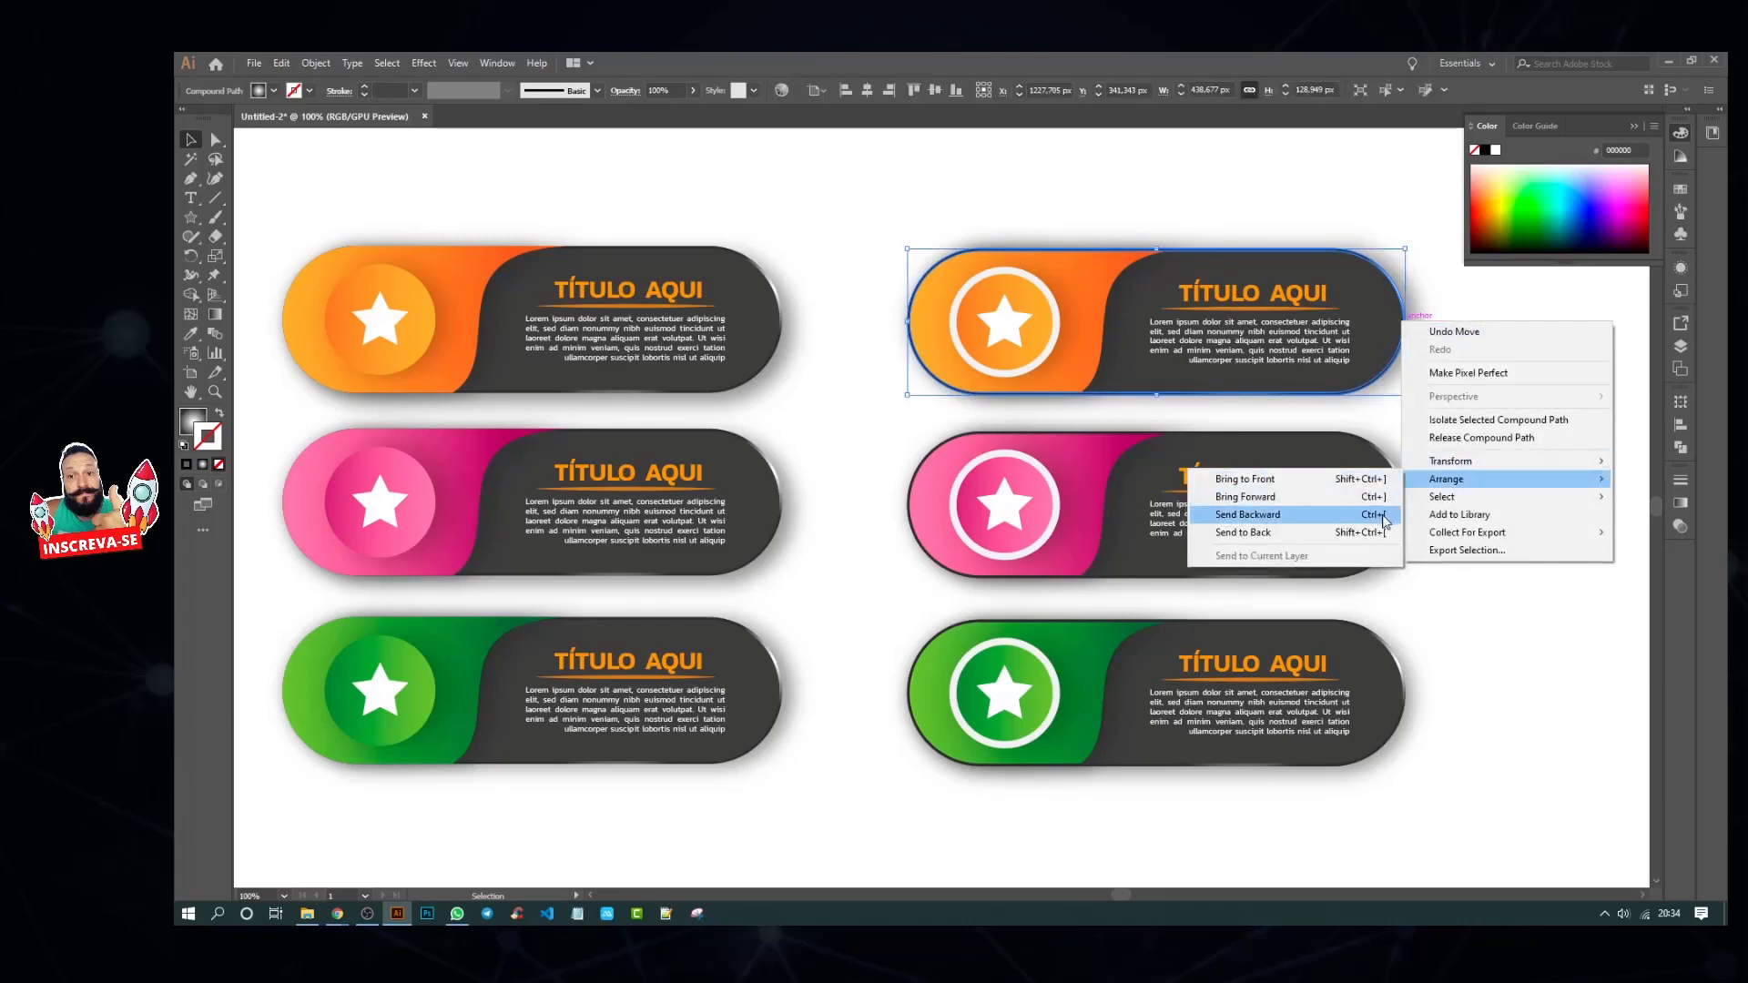
left_click(1383, 516)
left_click(1465, 526)
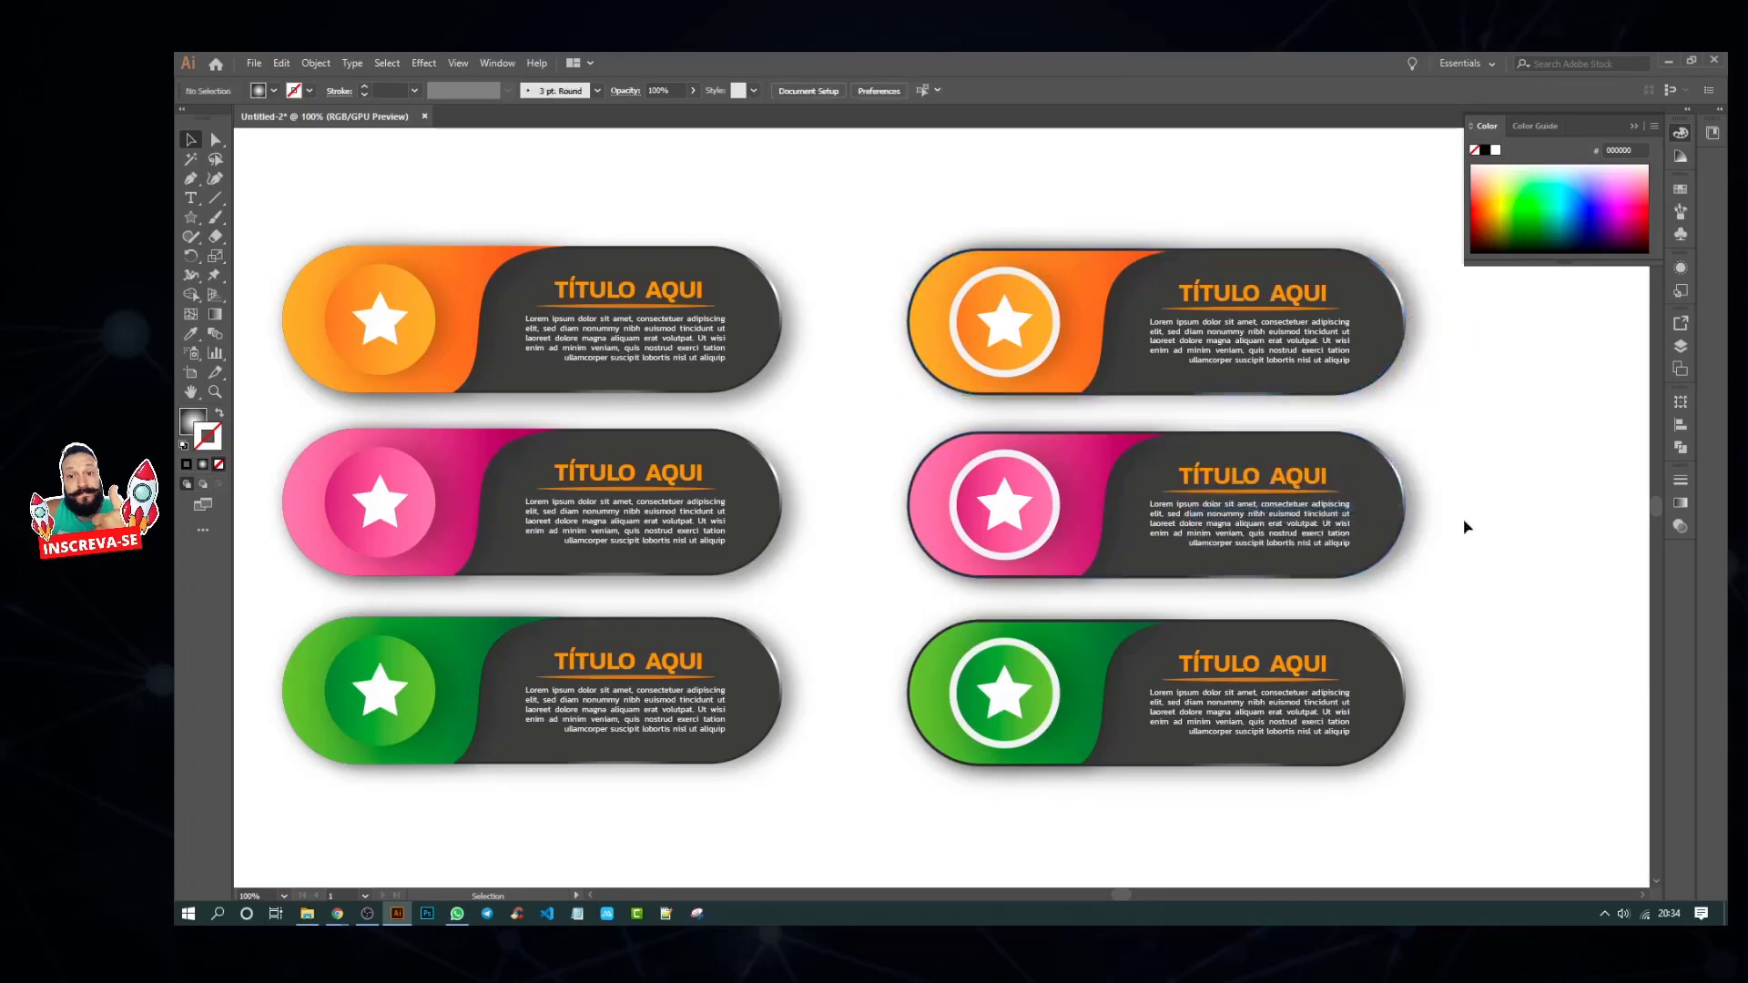
left_click(1404, 342)
right_click(1405, 333)
mouse_move(1449, 491)
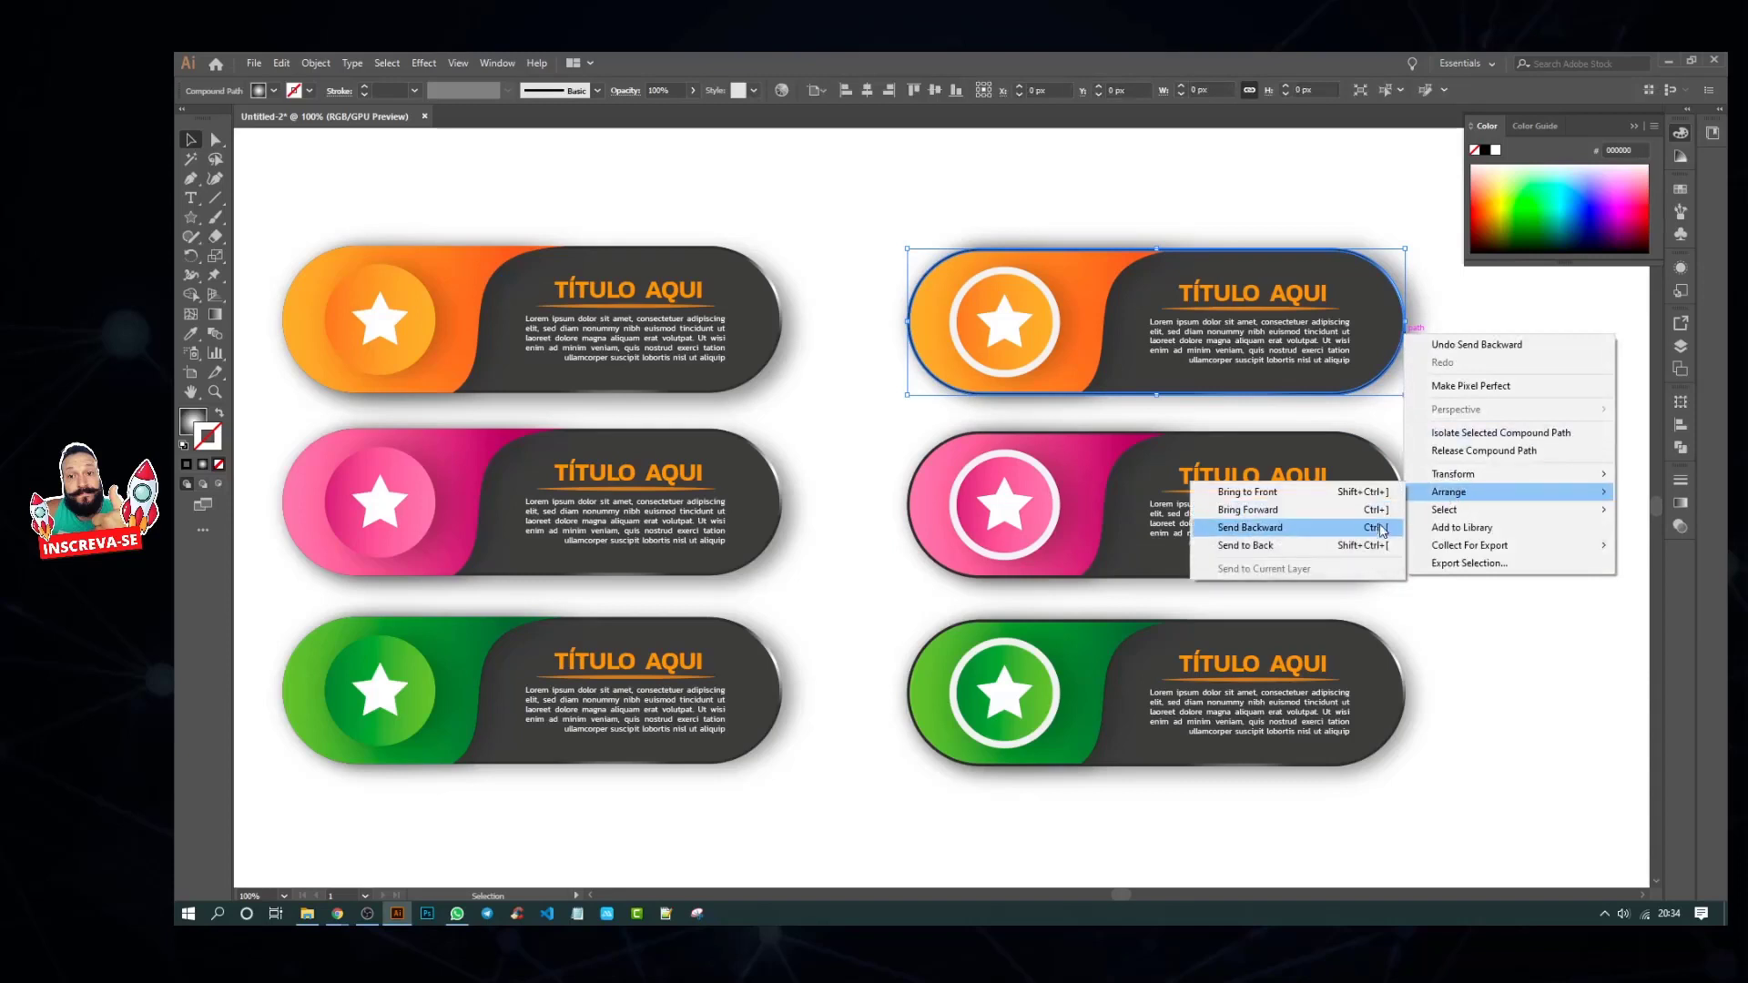
left_click(1382, 528)
left_click(1486, 472)
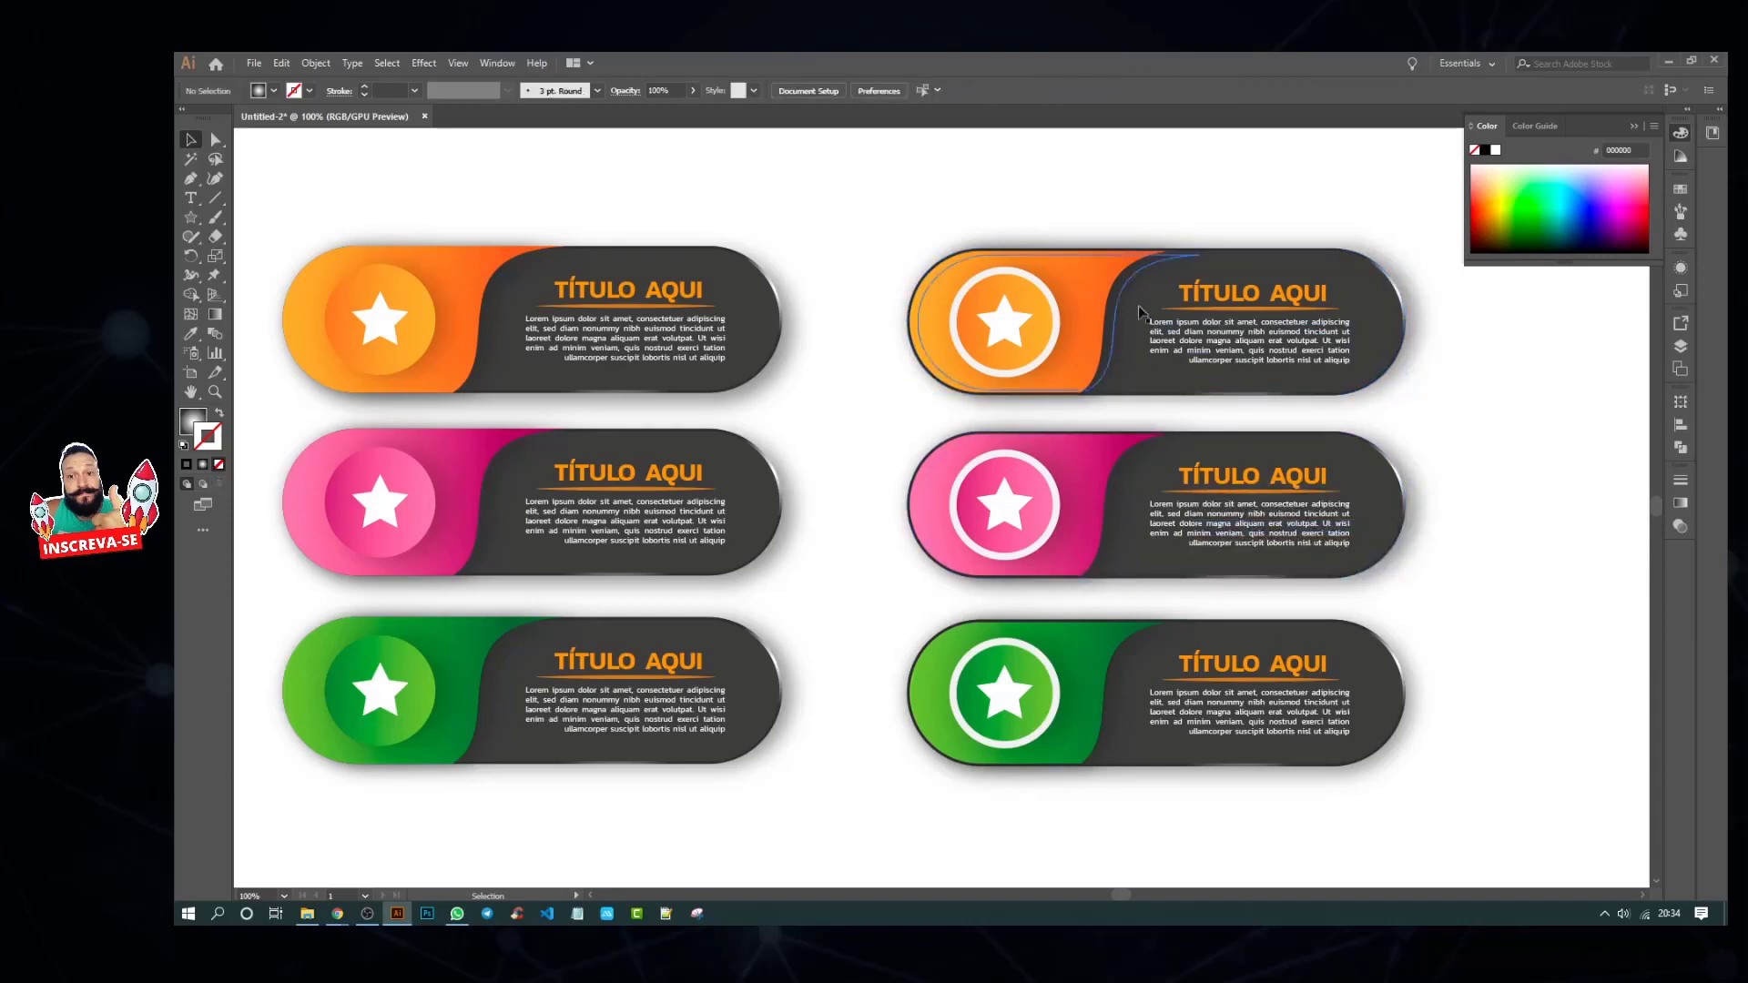
Step: Group the orange shape with its star icon and bring the group to front
left_click(1044, 292)
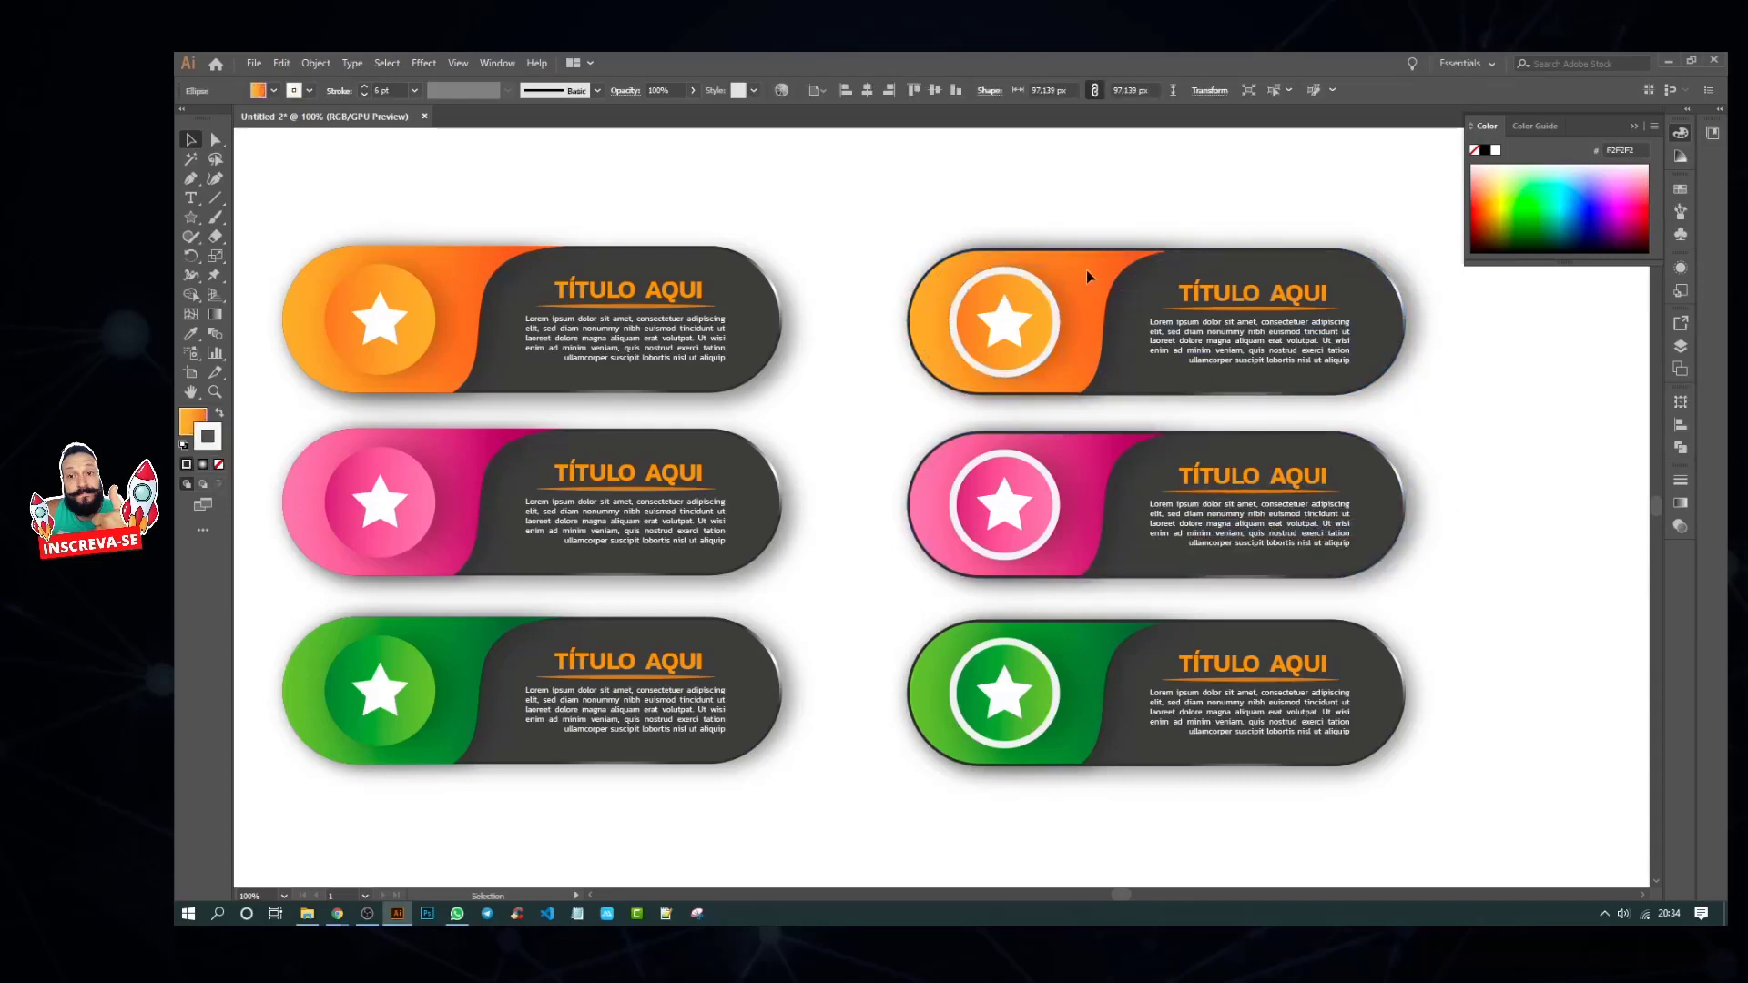
left_click(1072, 296)
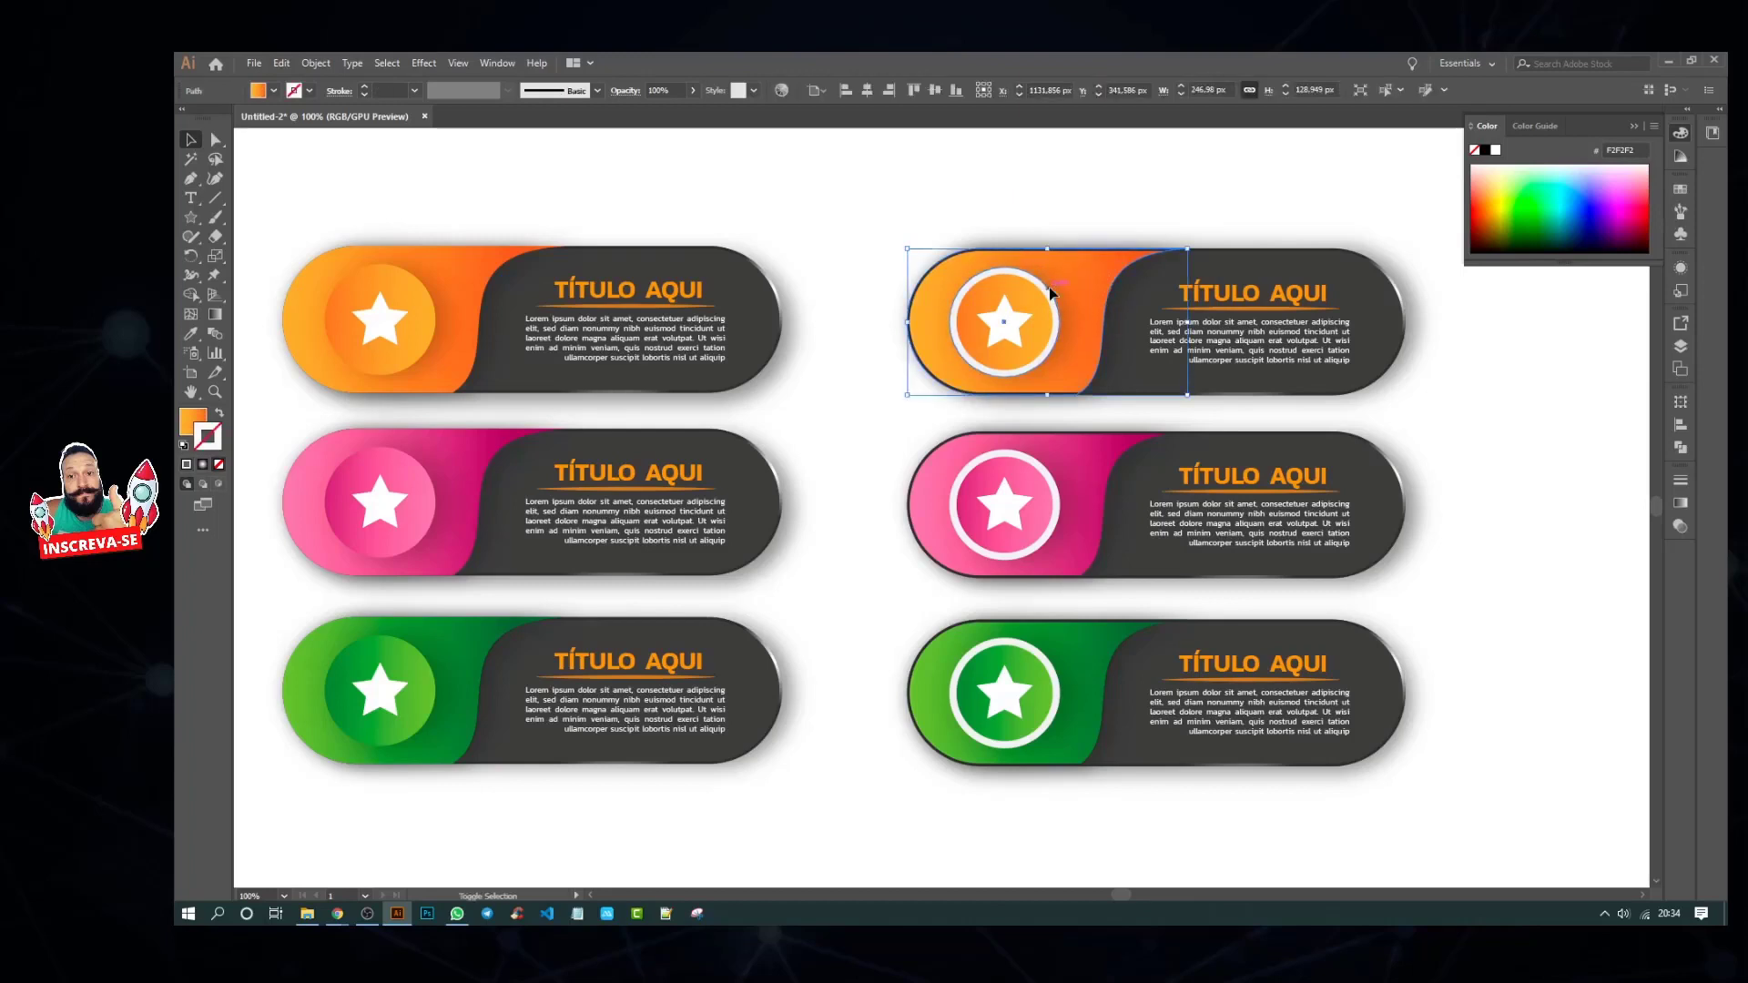
left_click(1049, 287, "shift")
right_click(1013, 315)
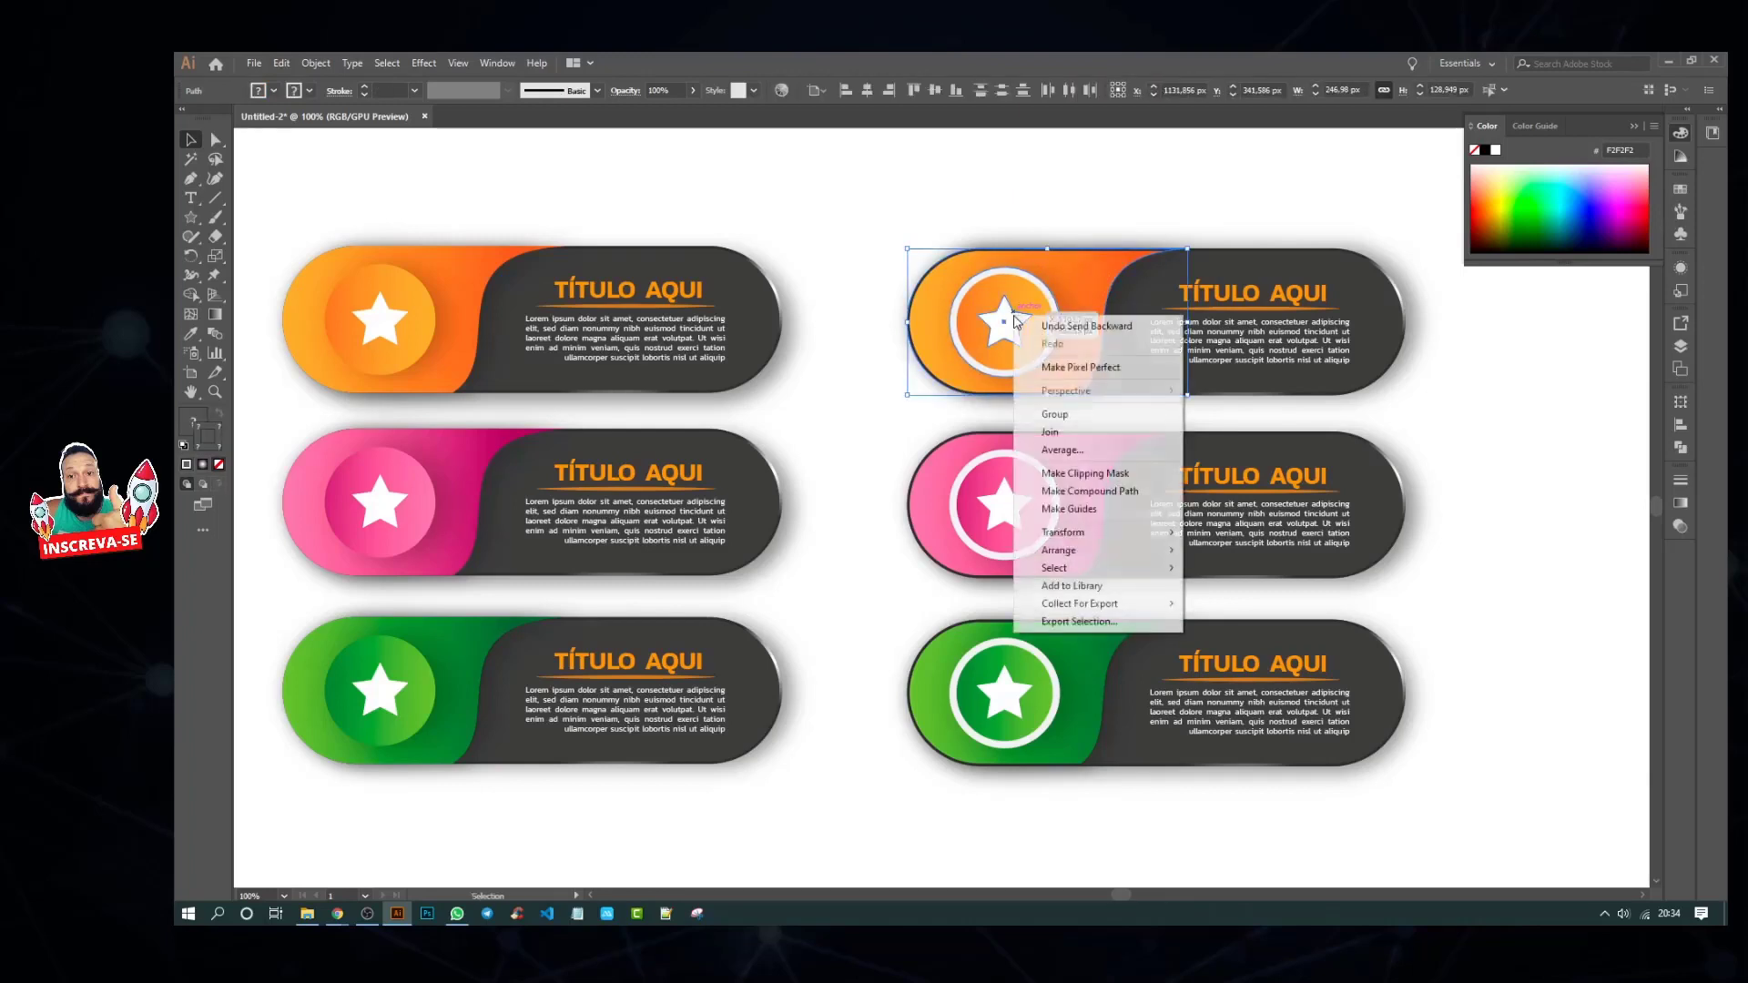
left_click(1075, 424)
right_click(1038, 352)
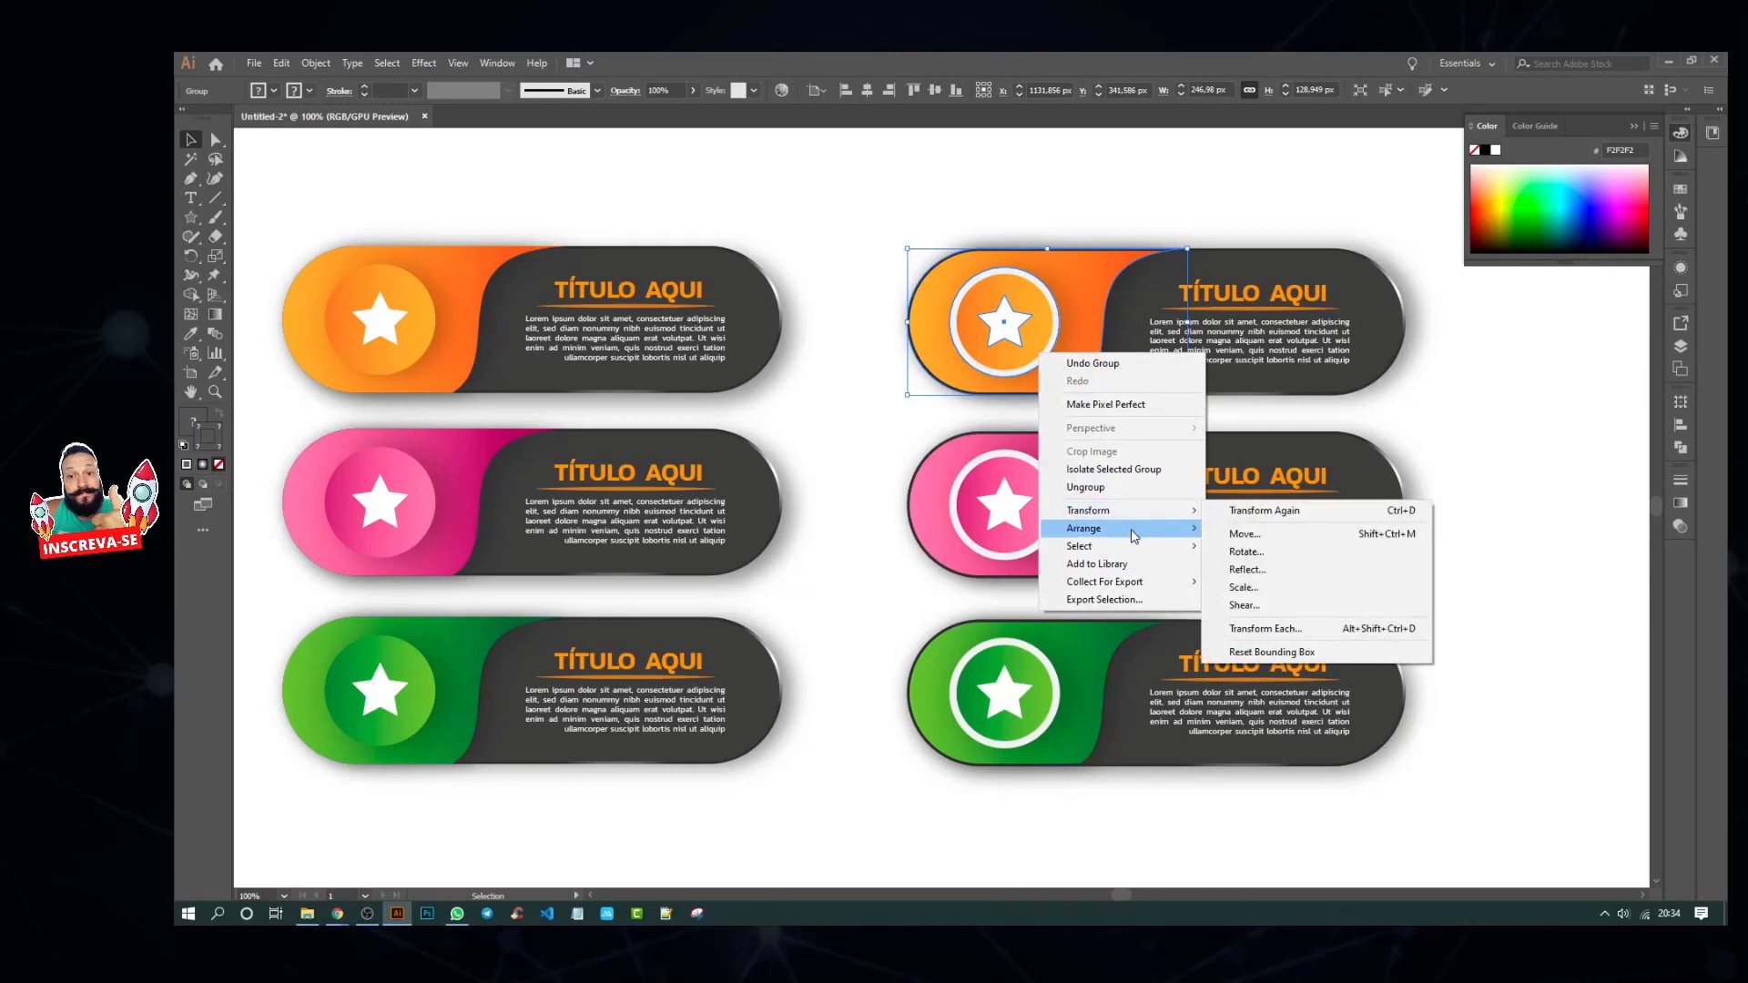
left_click(1256, 529)
Step: Group the pink banner's shape with its star icon and restack the group
left_click(1456, 569)
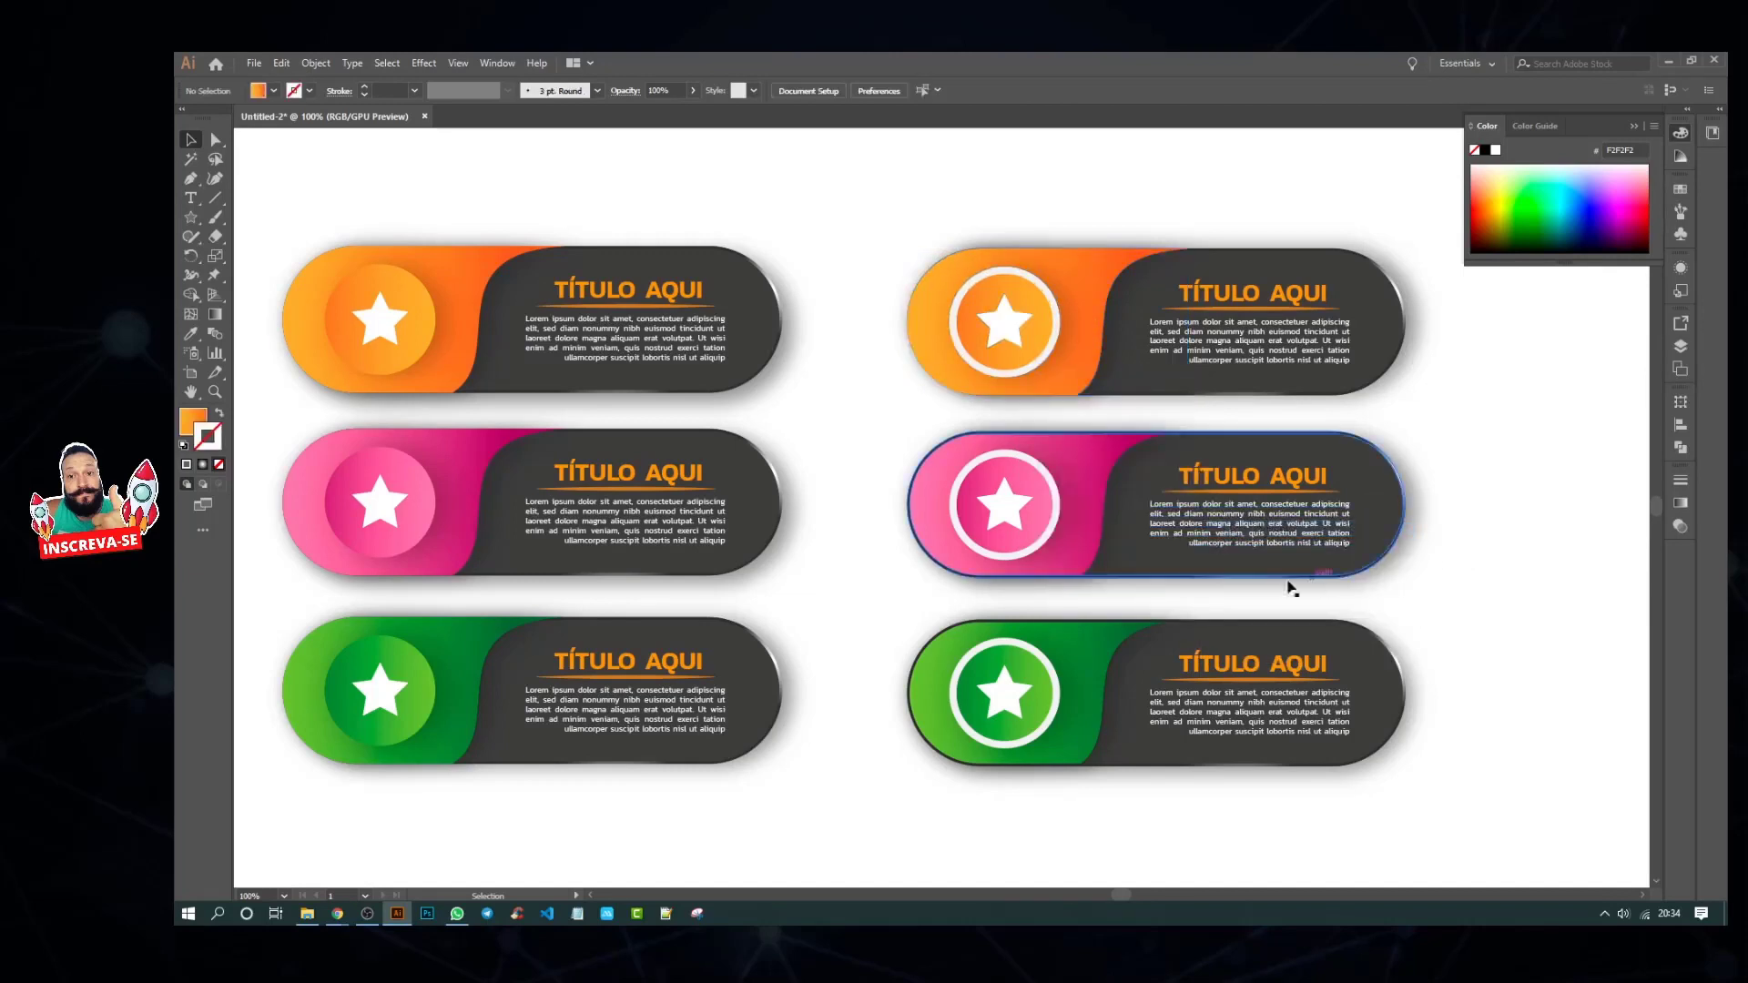
left_click(1079, 489)
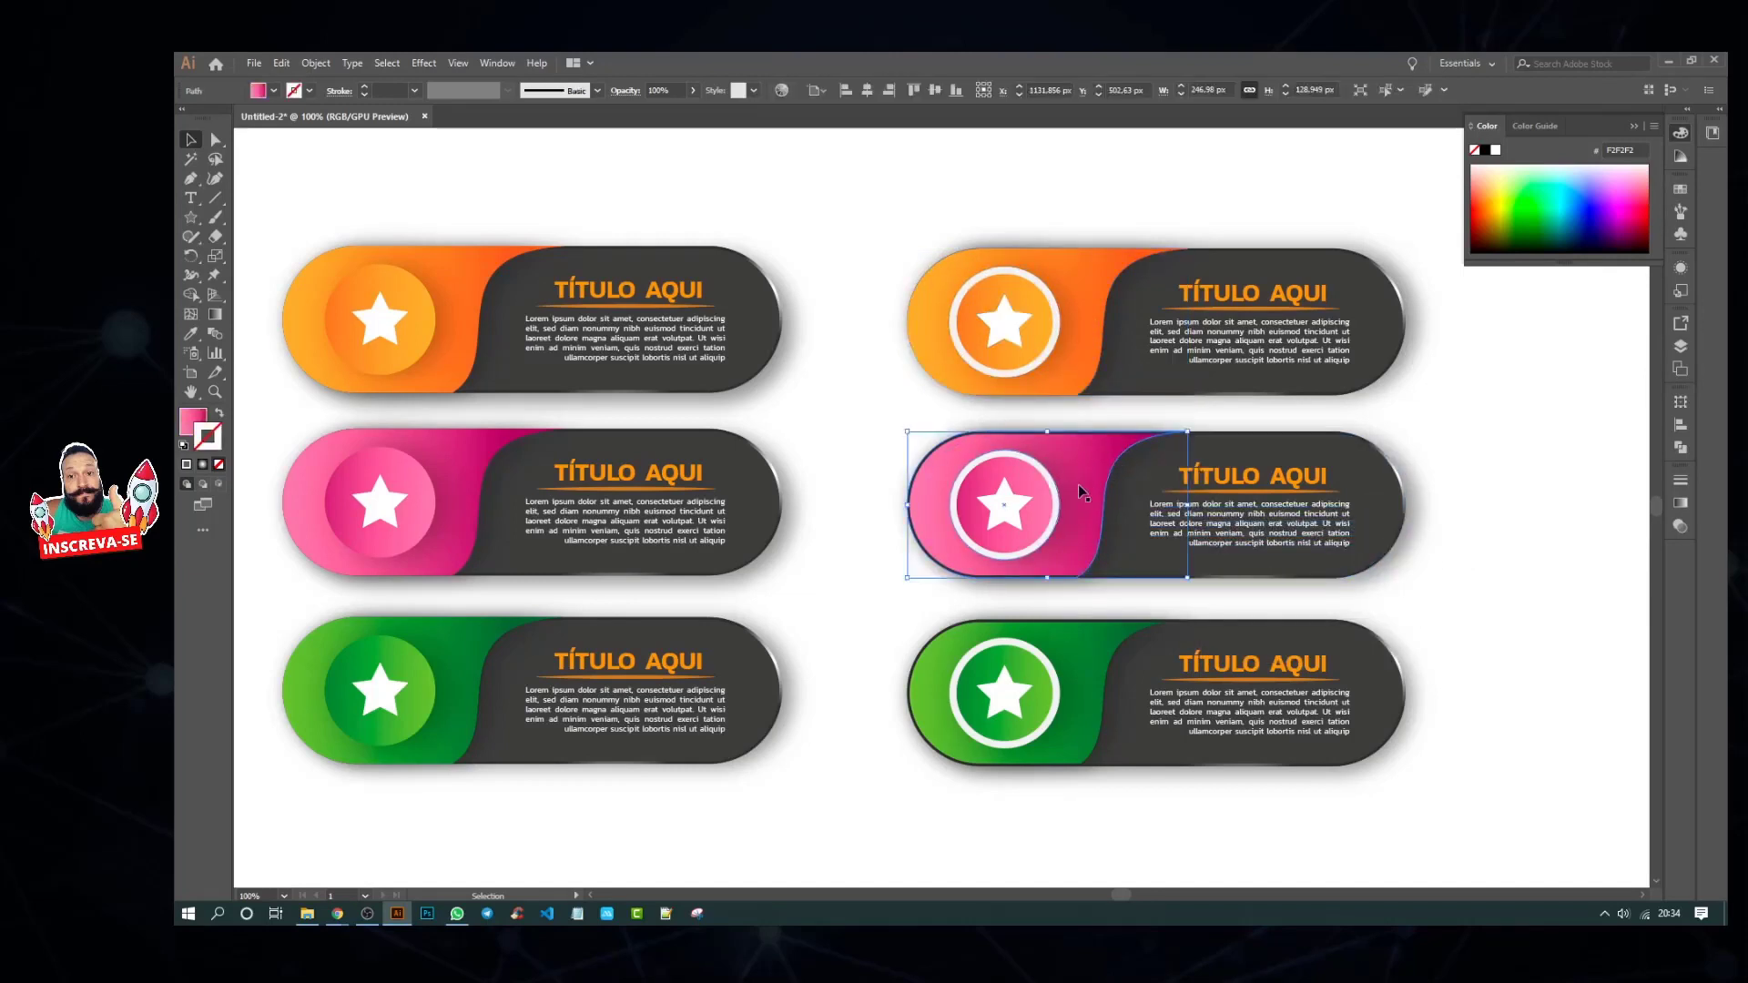
left_click(1003, 503, "shift")
right_click(1019, 499)
left_click(1054, 579)
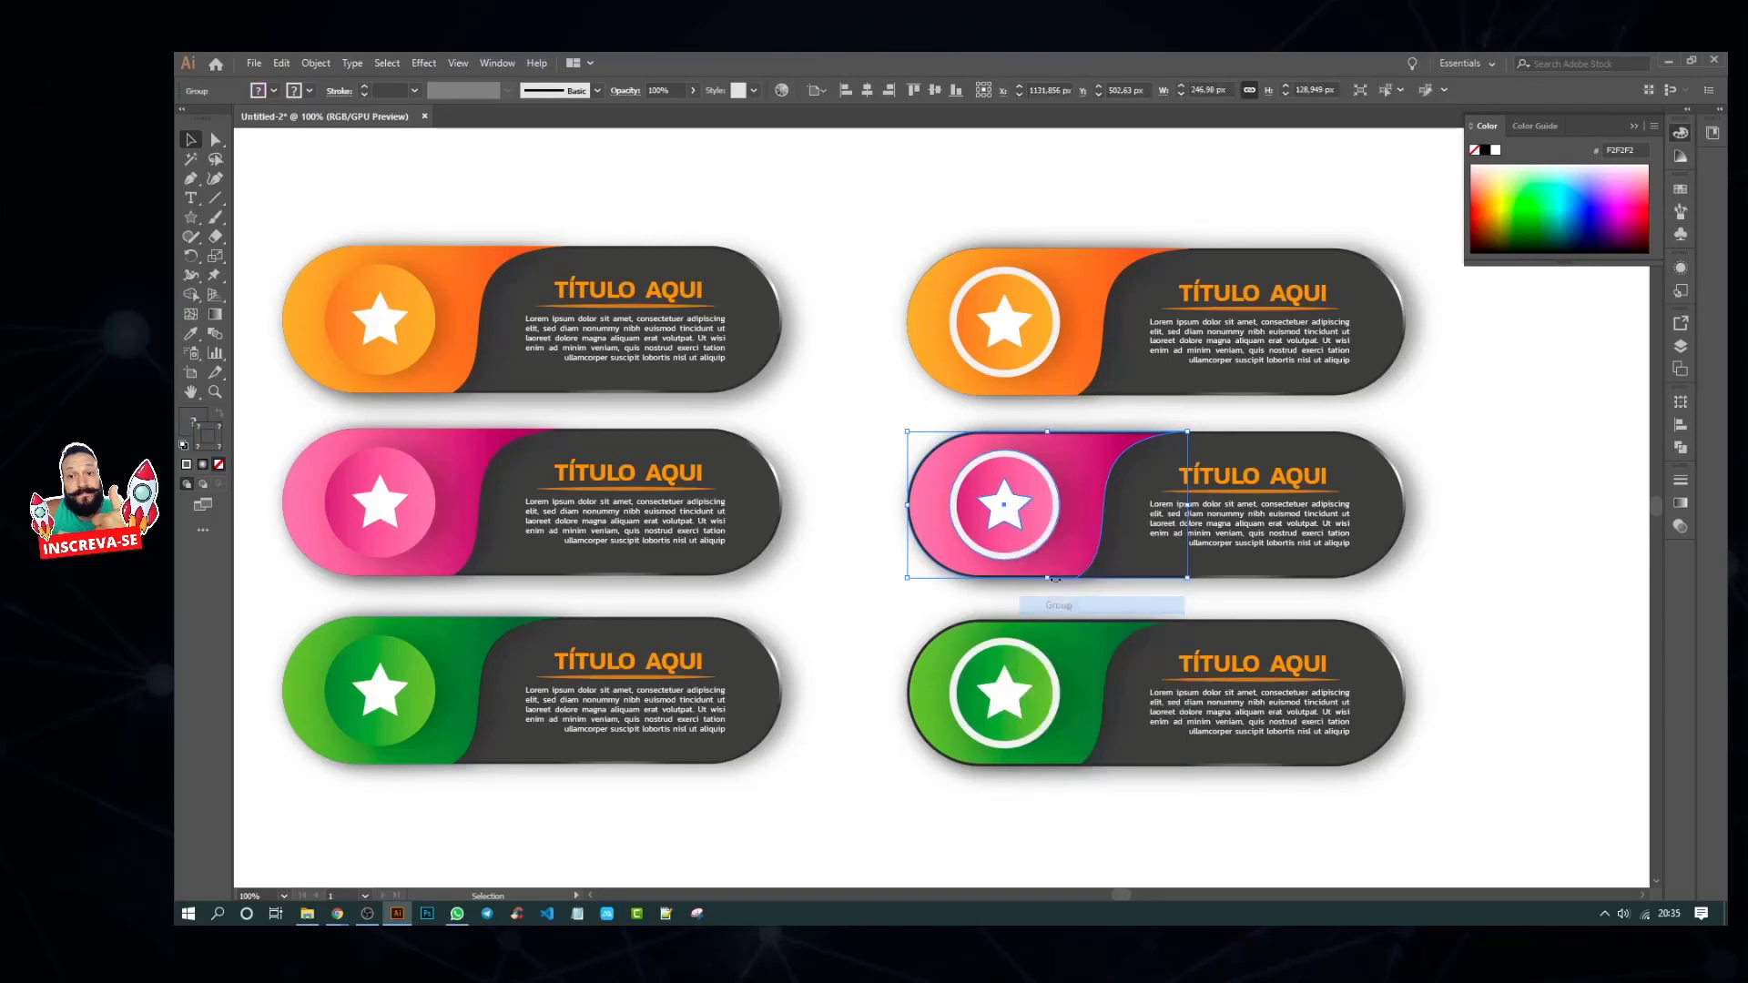
right_click(1042, 525)
mouse_move(1120, 680)
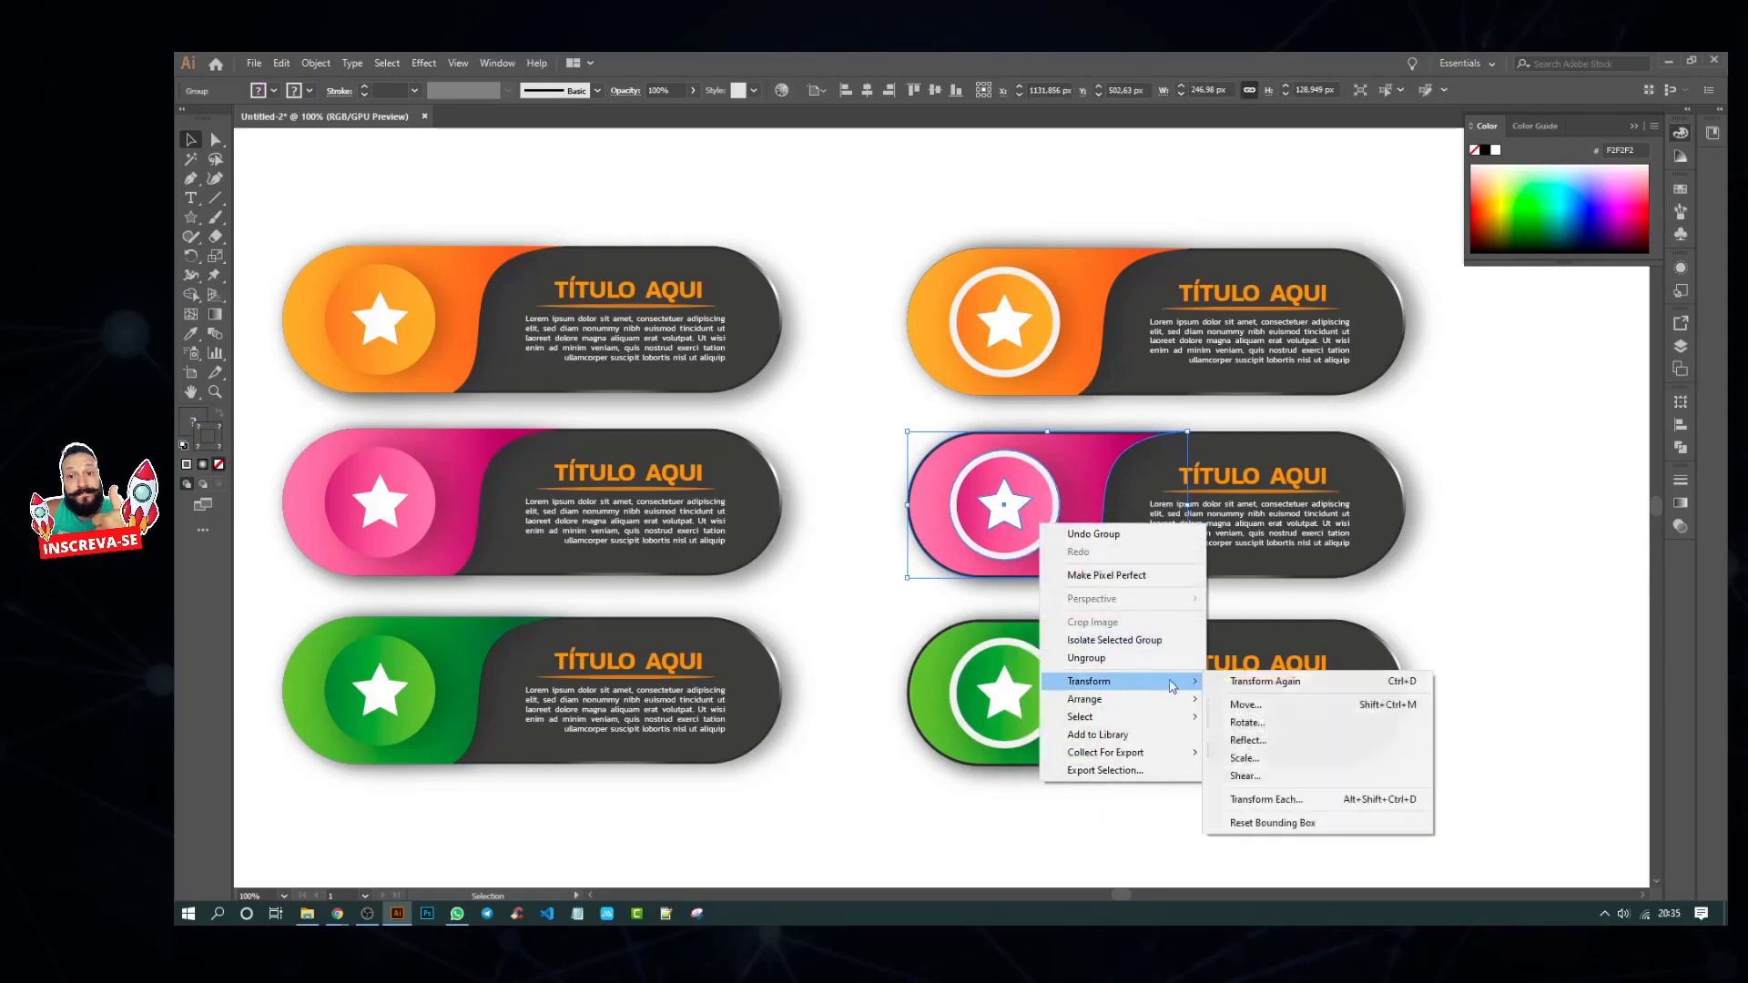
left_click(1265, 752)
left_click(1493, 590)
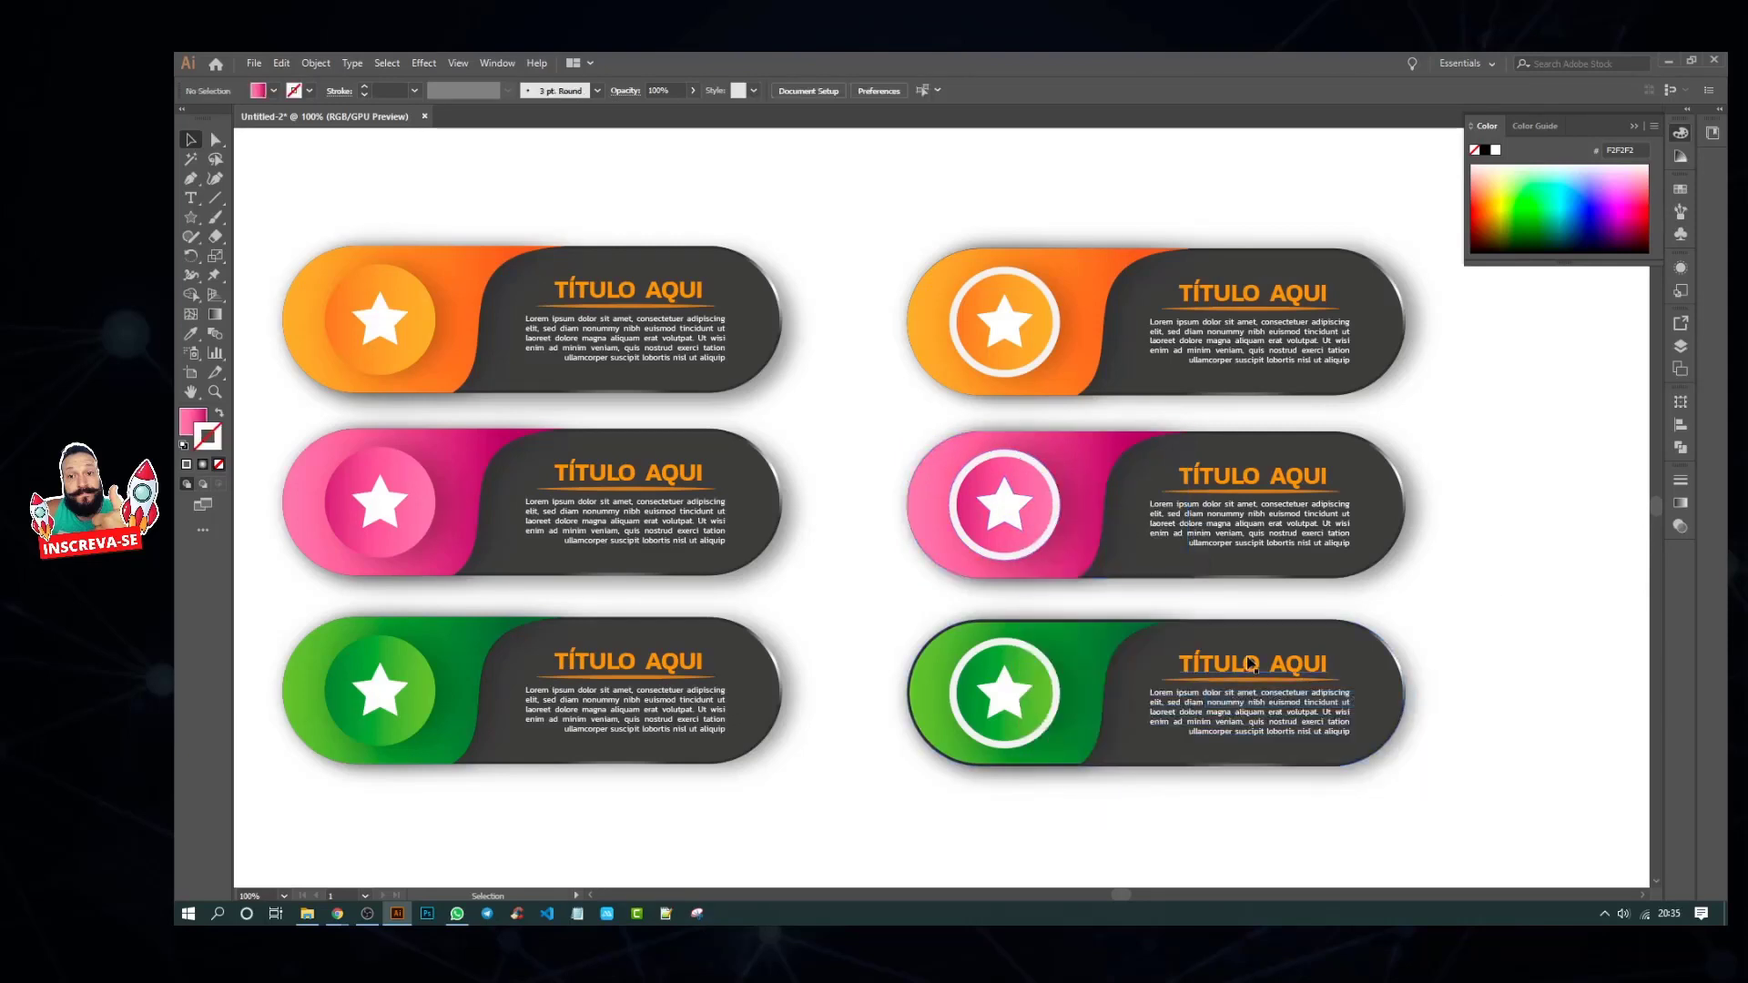
Step: Group the green banner's curved shape with its ring-and-star icon and bring it to front
scroll(1252, 663, "down", 3)
left_click(1077, 557)
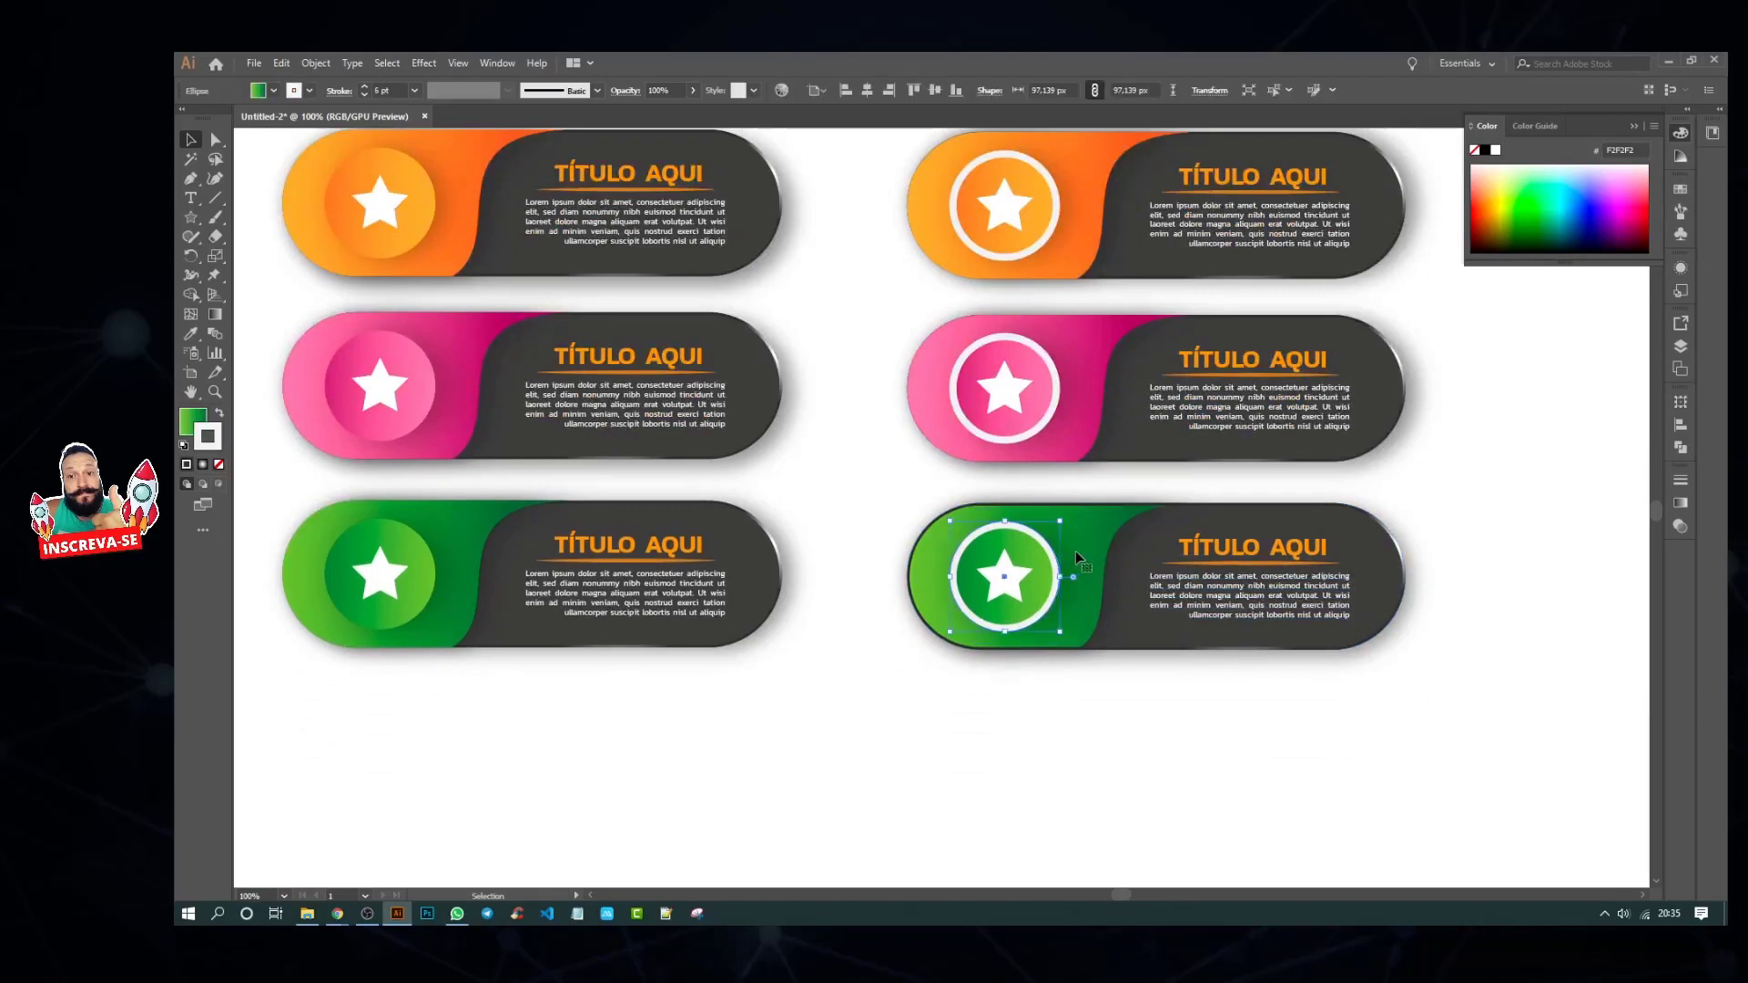
left_click(1083, 546)
left_click(1031, 567, "shift")
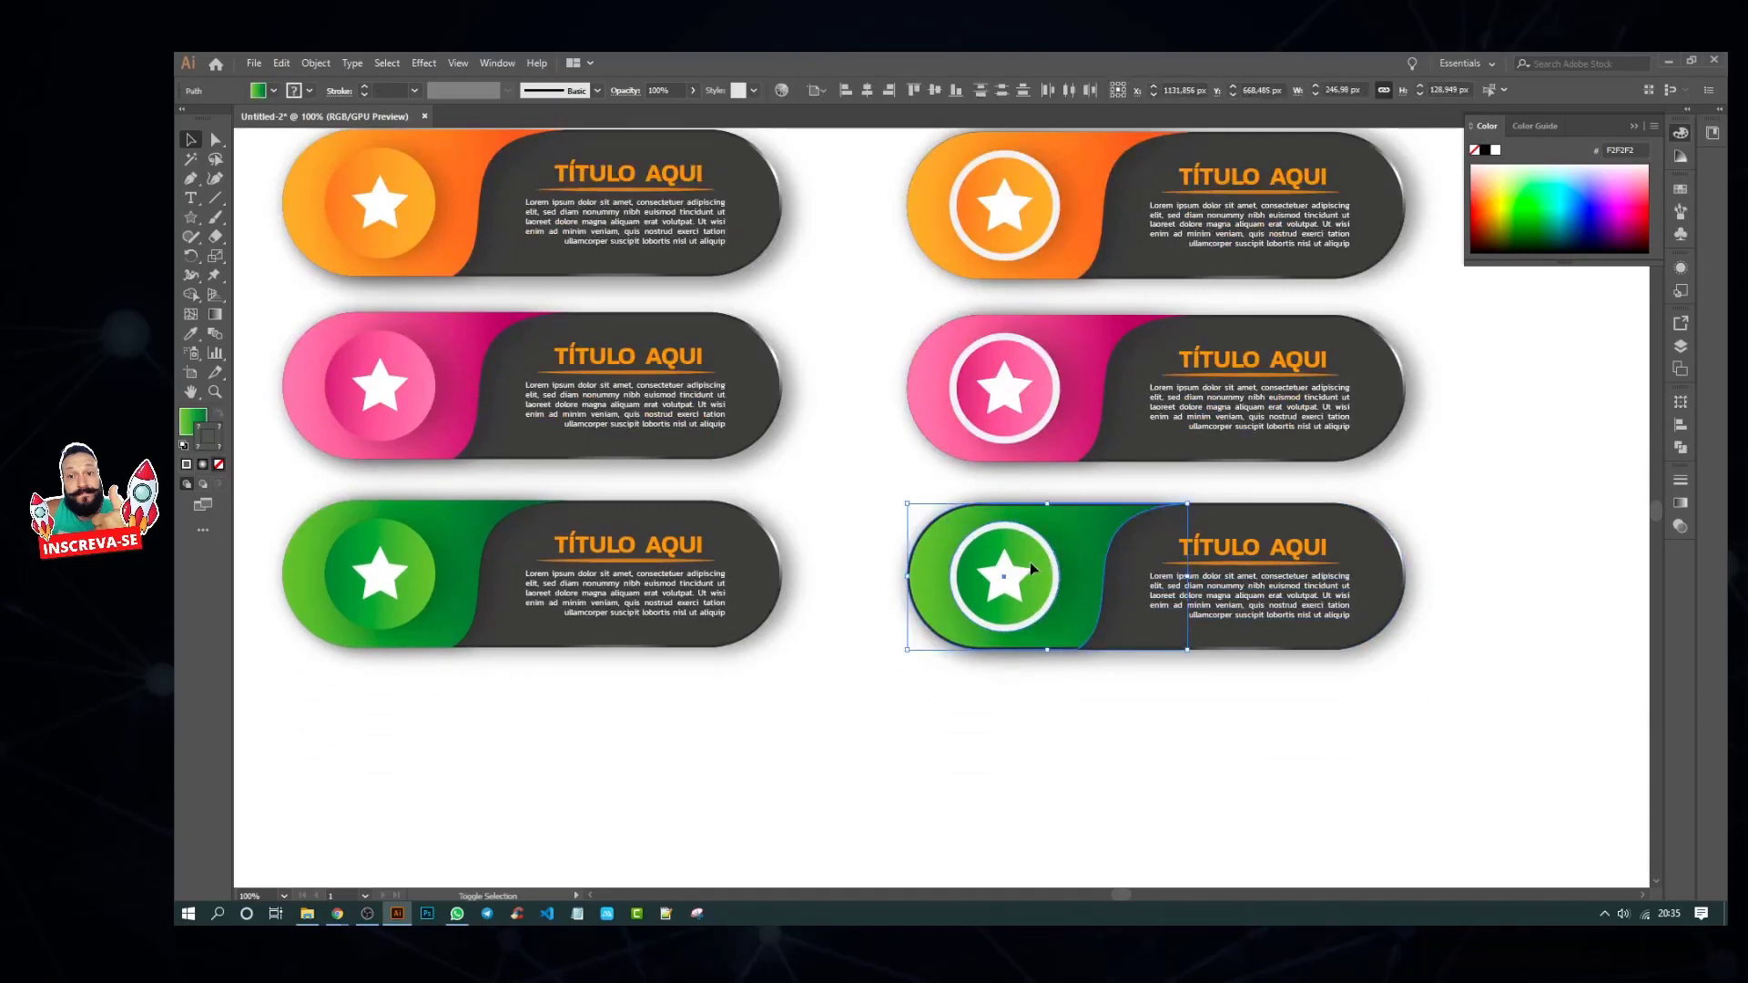
right_click(1008, 571)
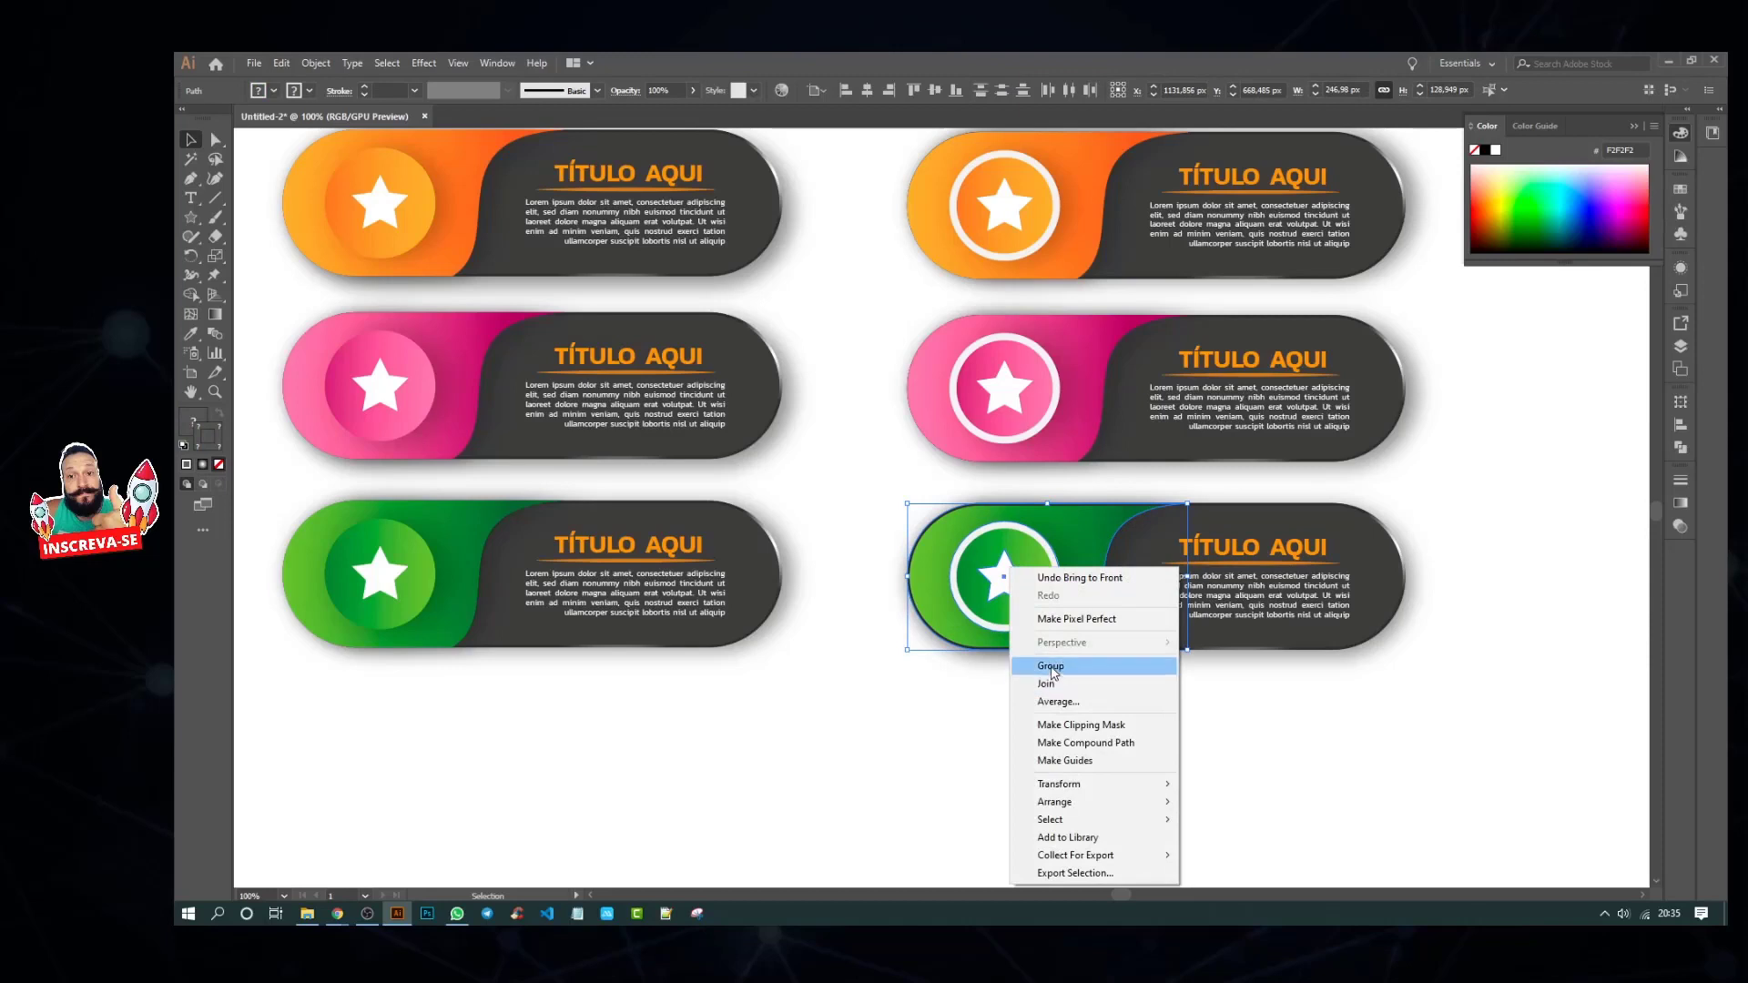
left_click(1070, 667)
right_click(1026, 597)
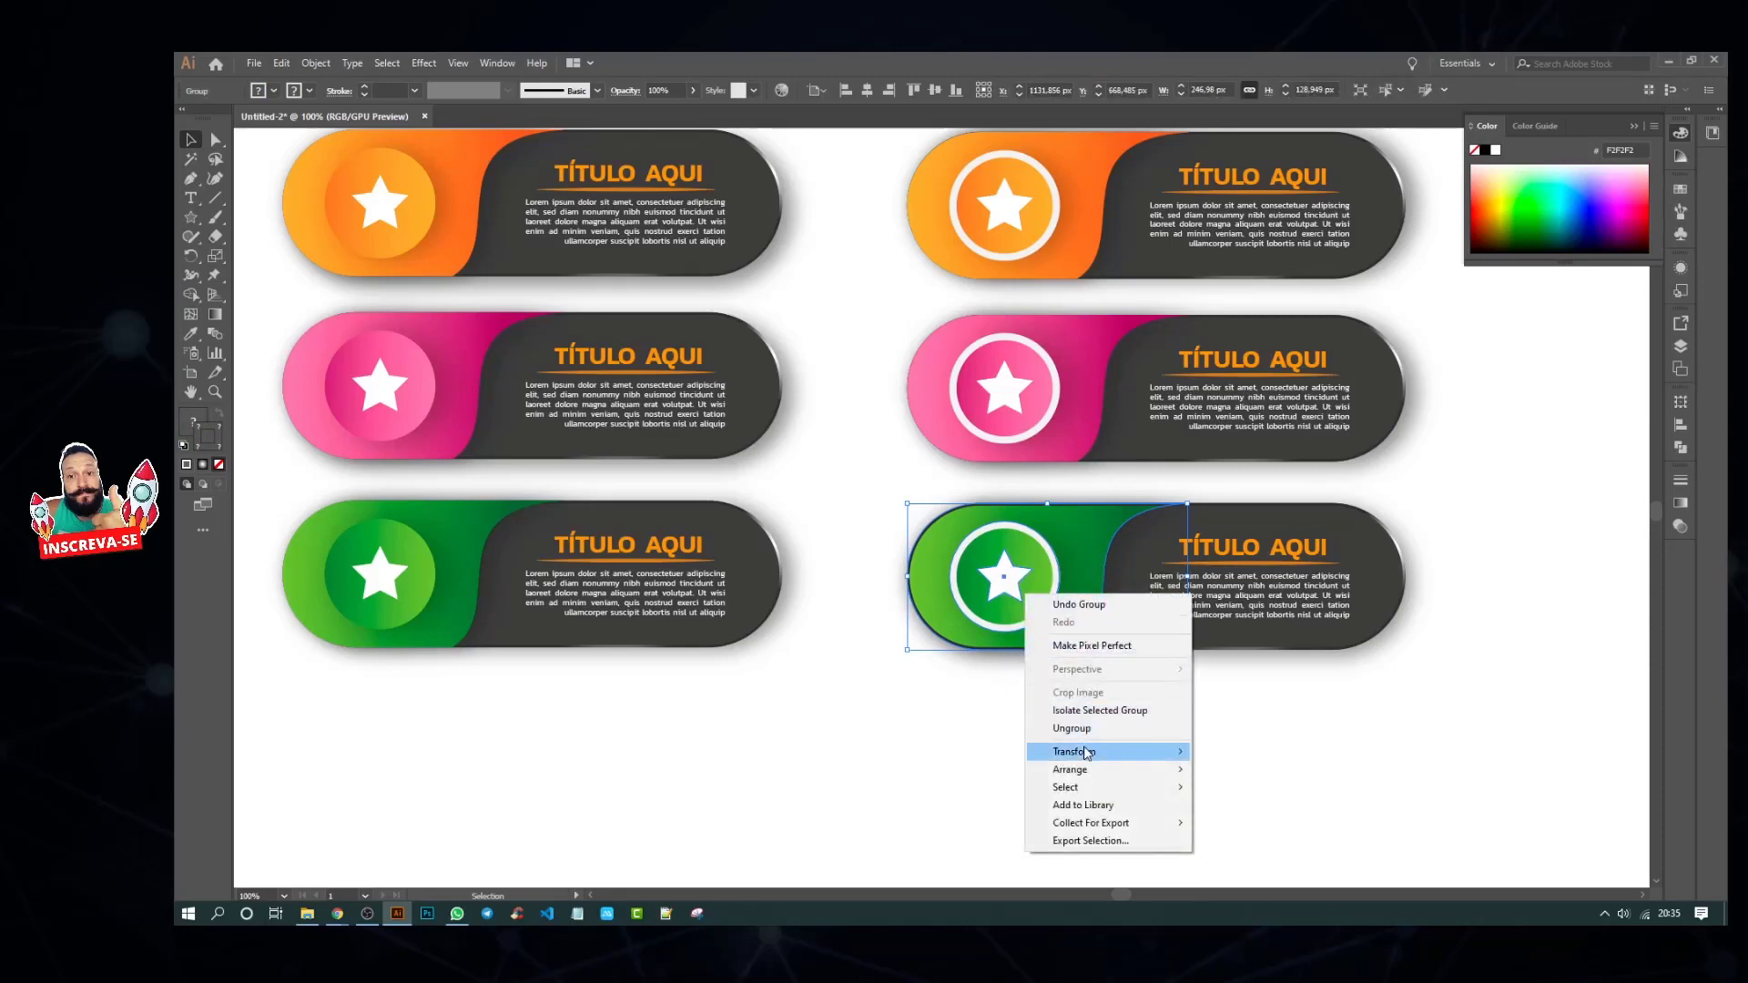
mouse_move(1070, 768)
left_click(1224, 769)
left_click(1284, 751)
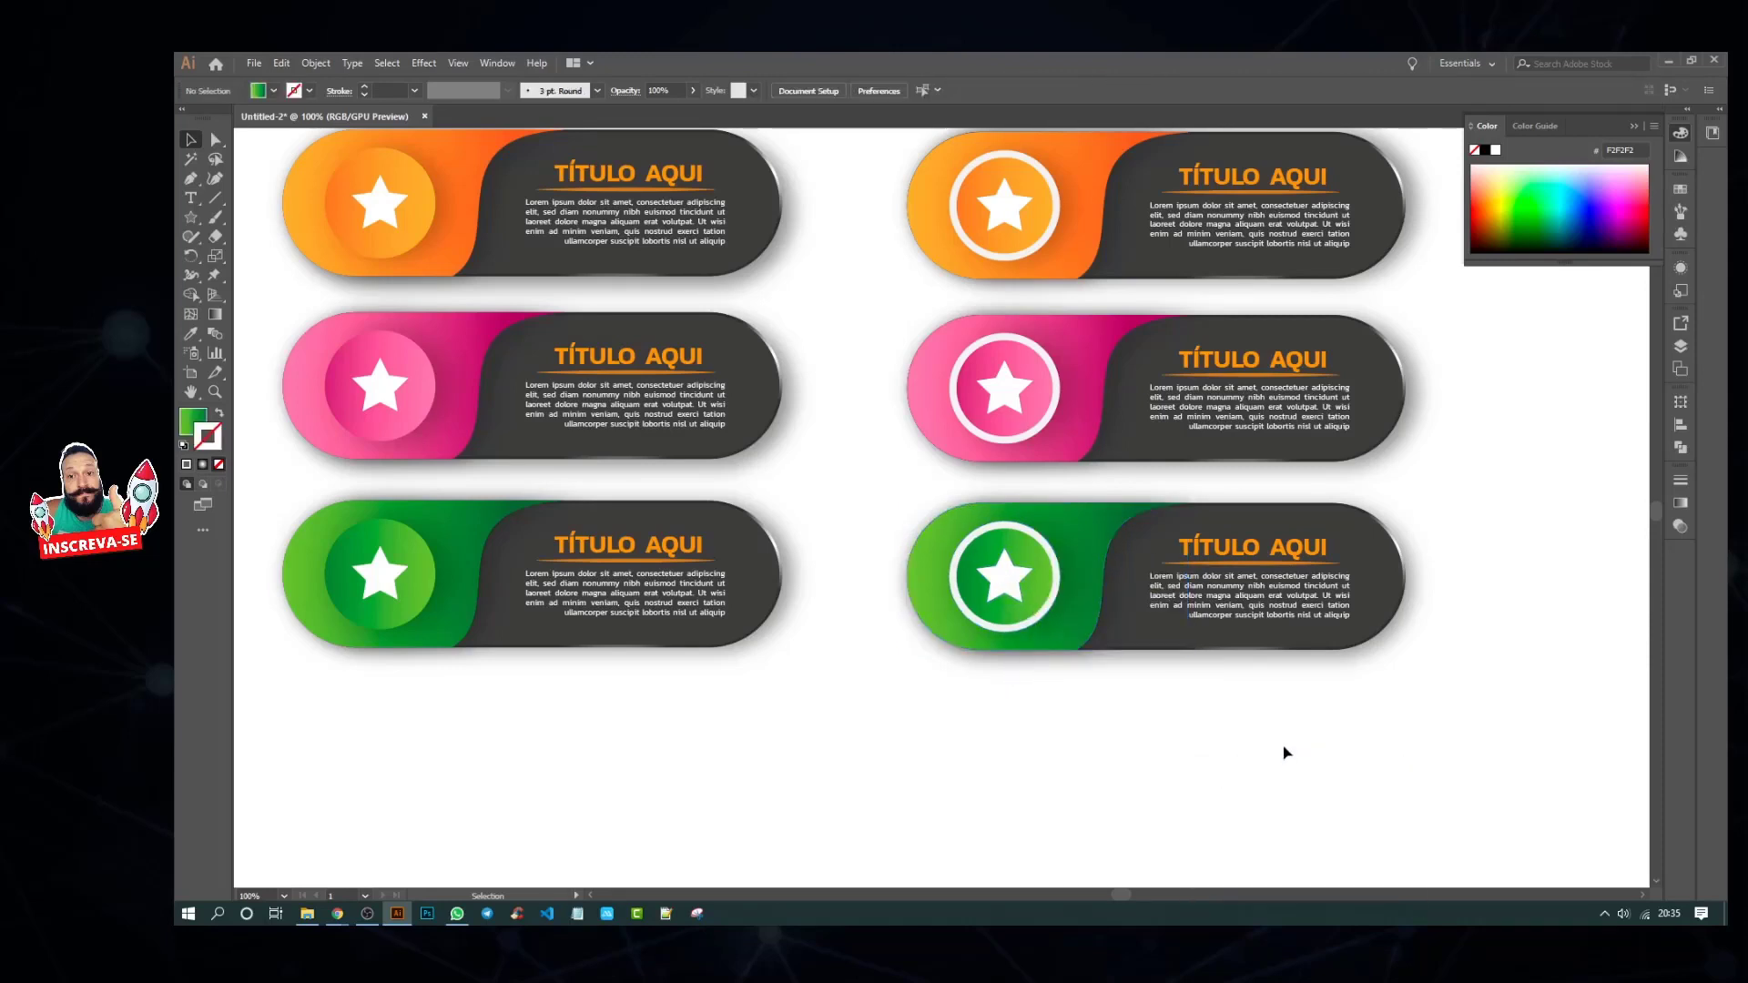
Step: Draw a 1920 × 1080 px green rectangle covering the whole artboard
key("ctrl+0")
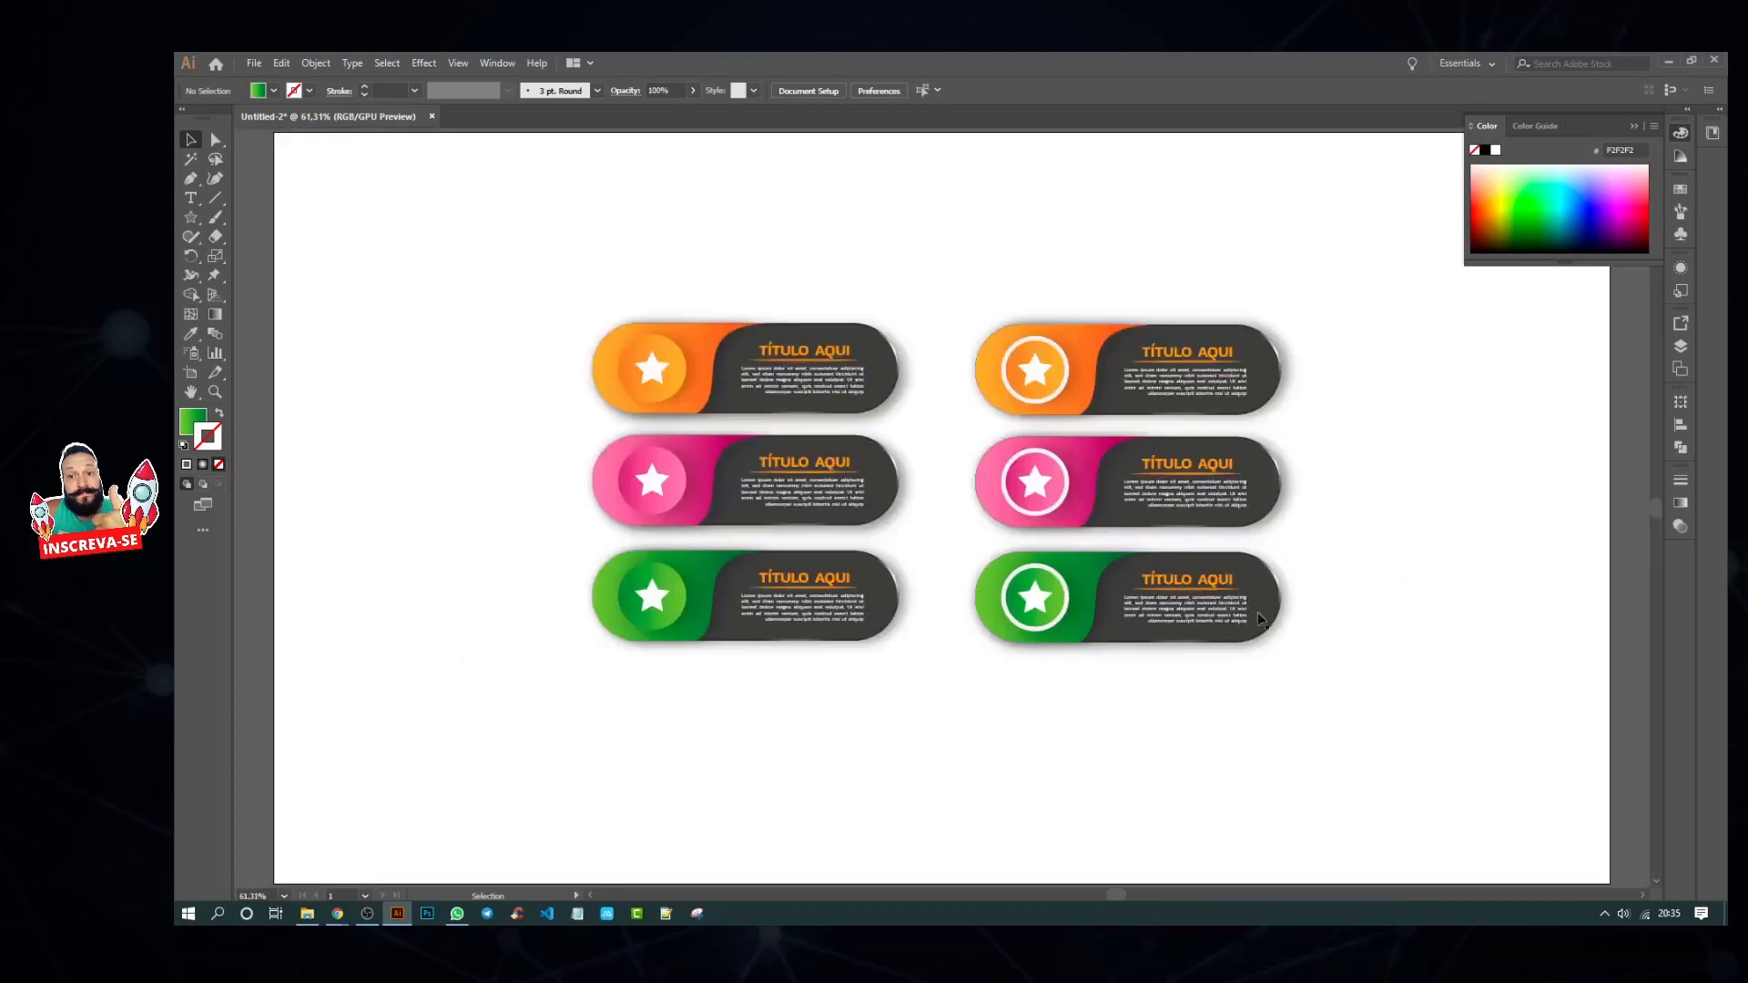
left_click(1634, 129)
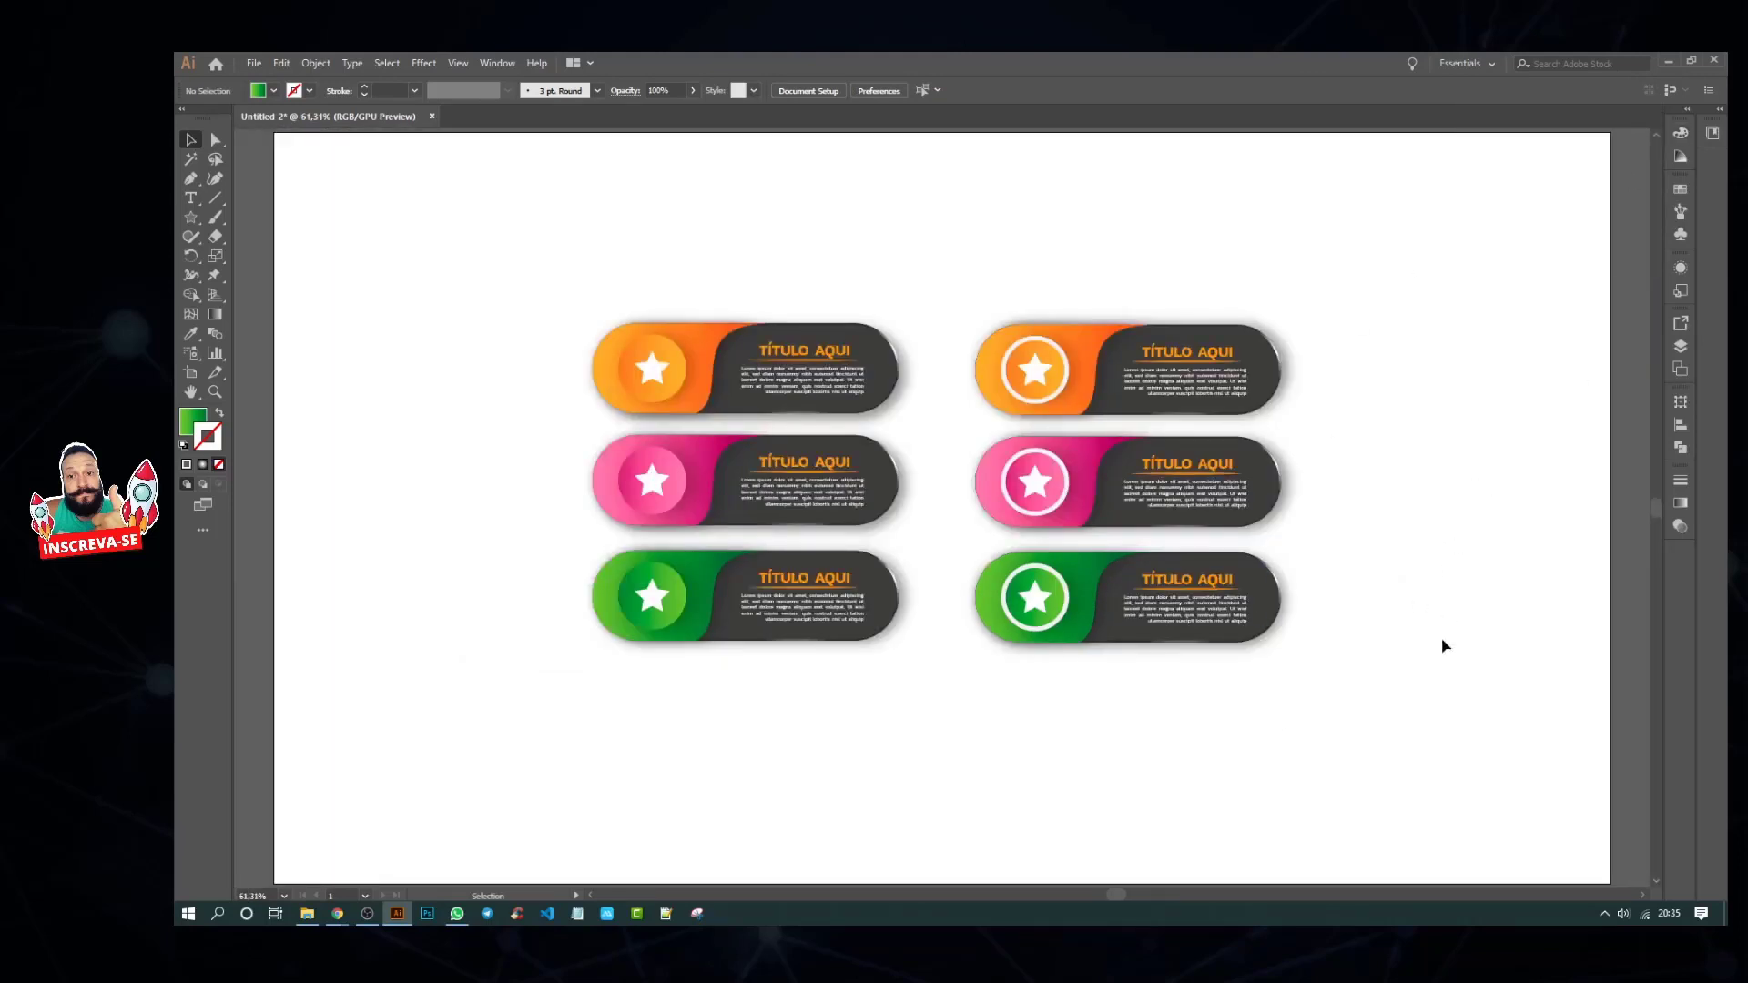
right_click(190, 218)
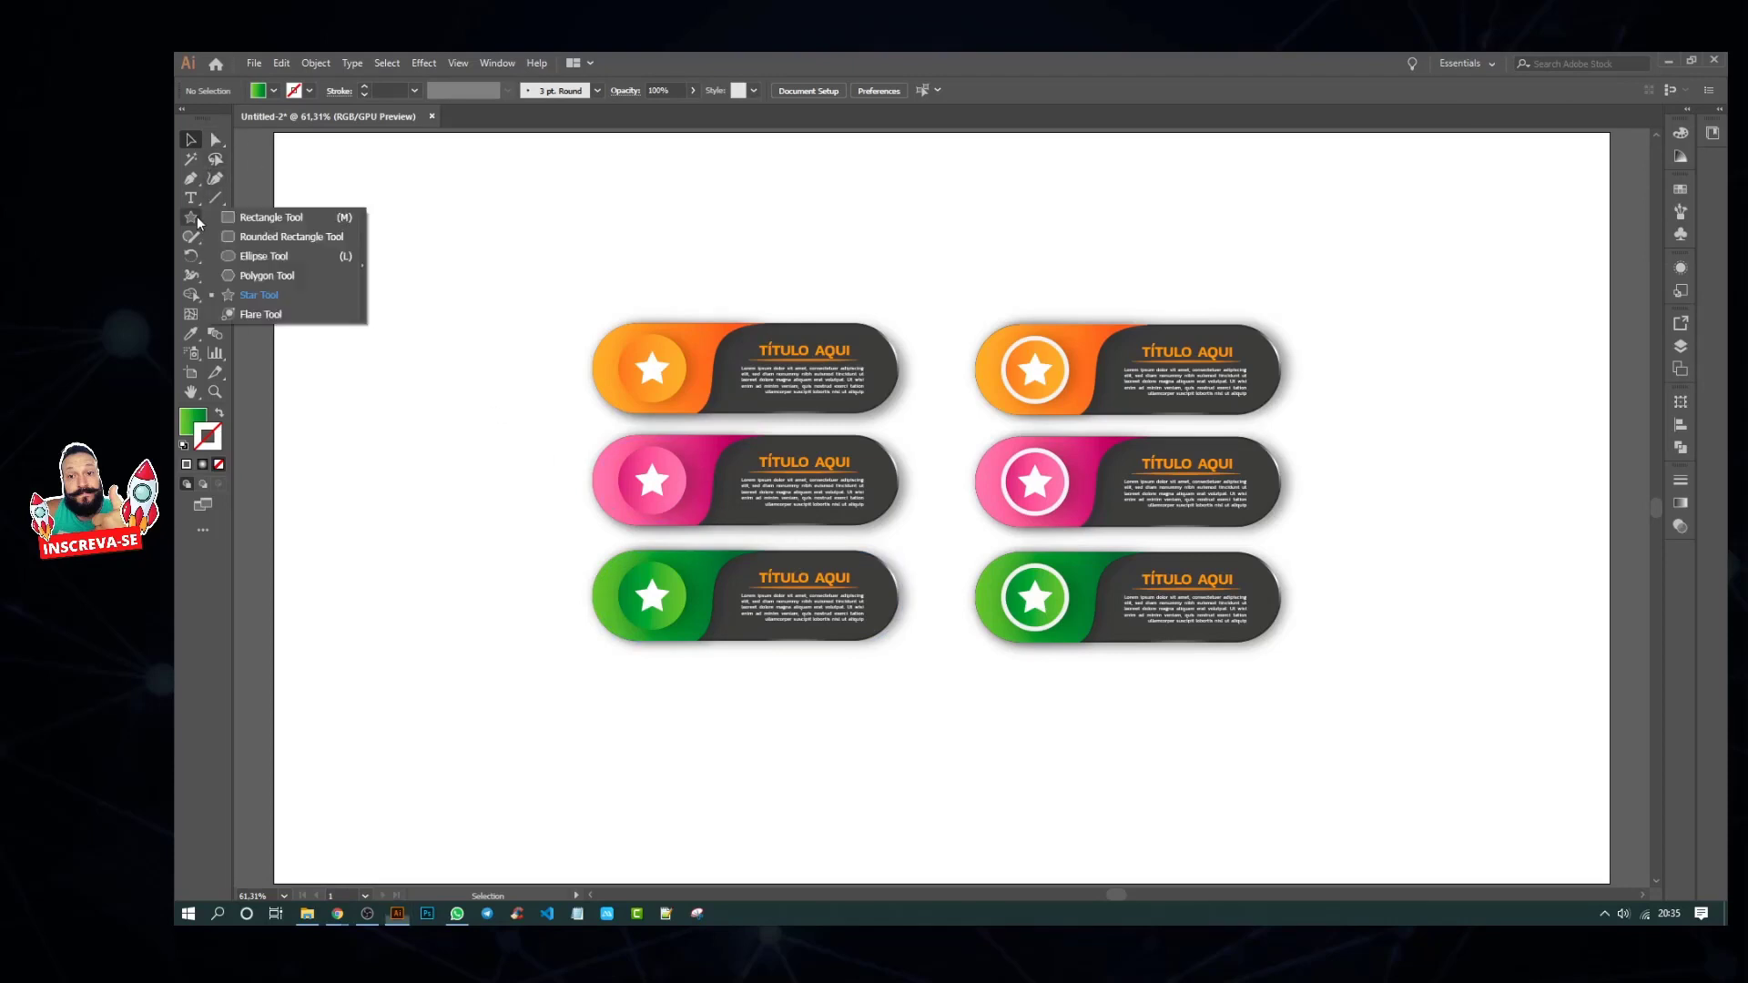
left_click(255, 222)
left_click_drag(270, 132, 1608, 767)
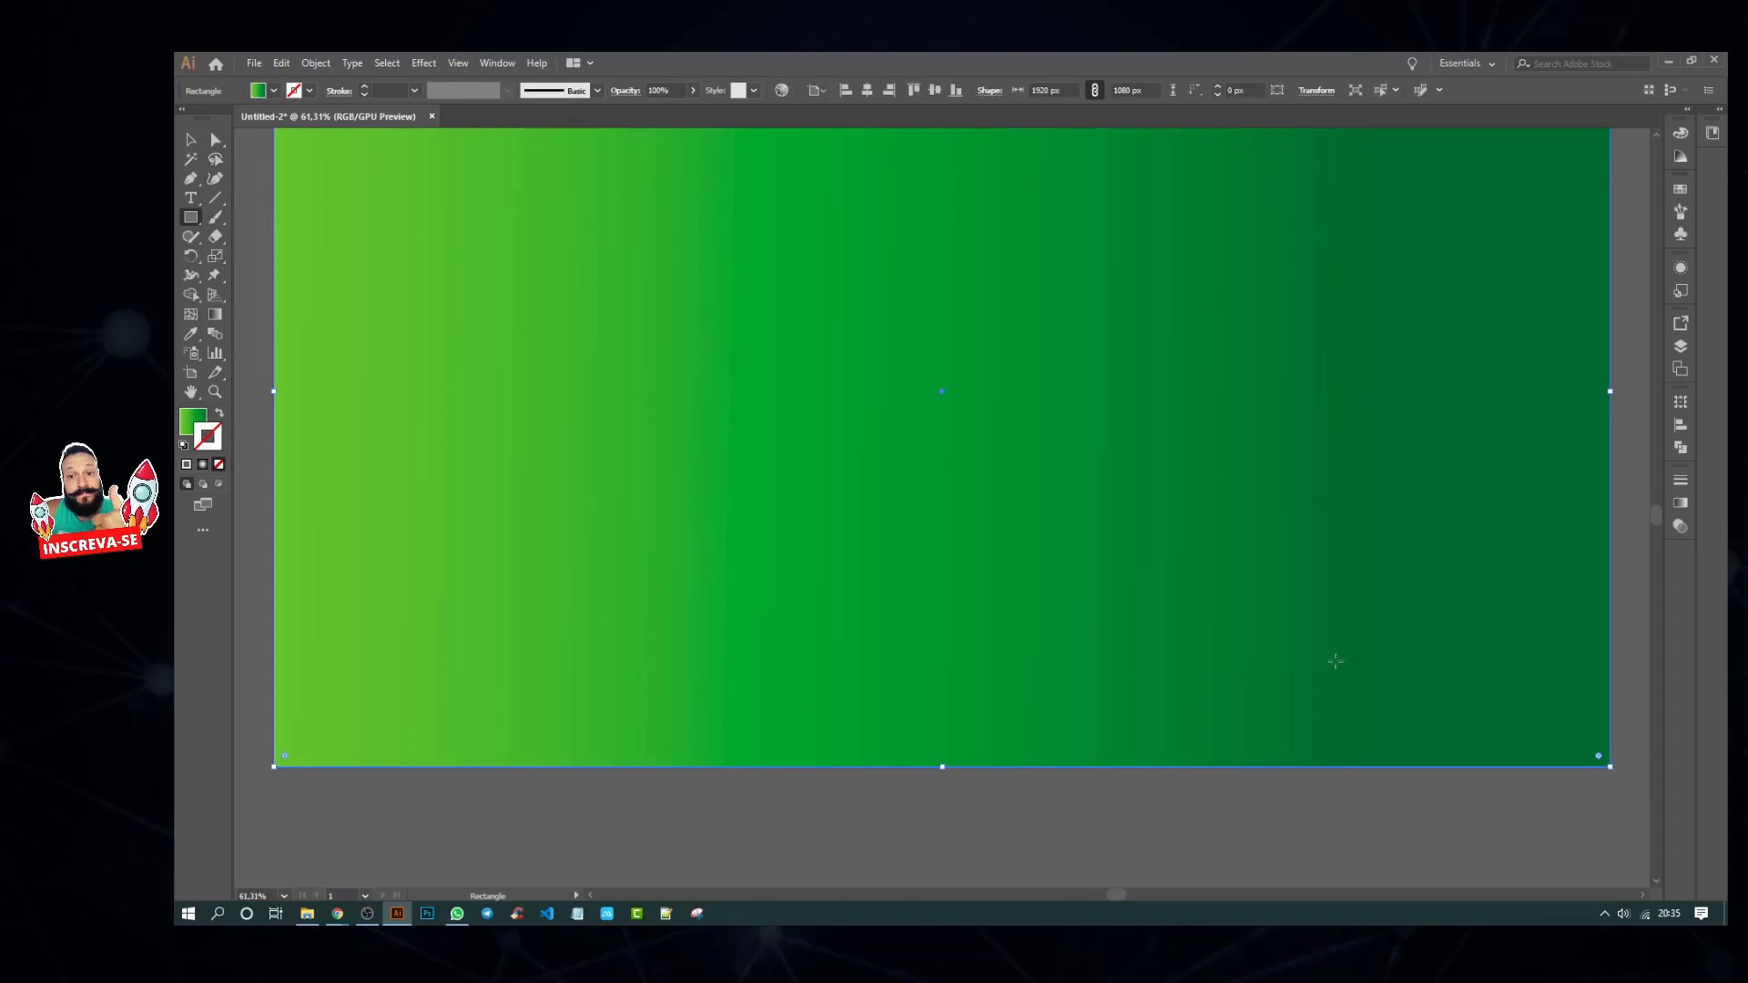
key("ctrl+z")
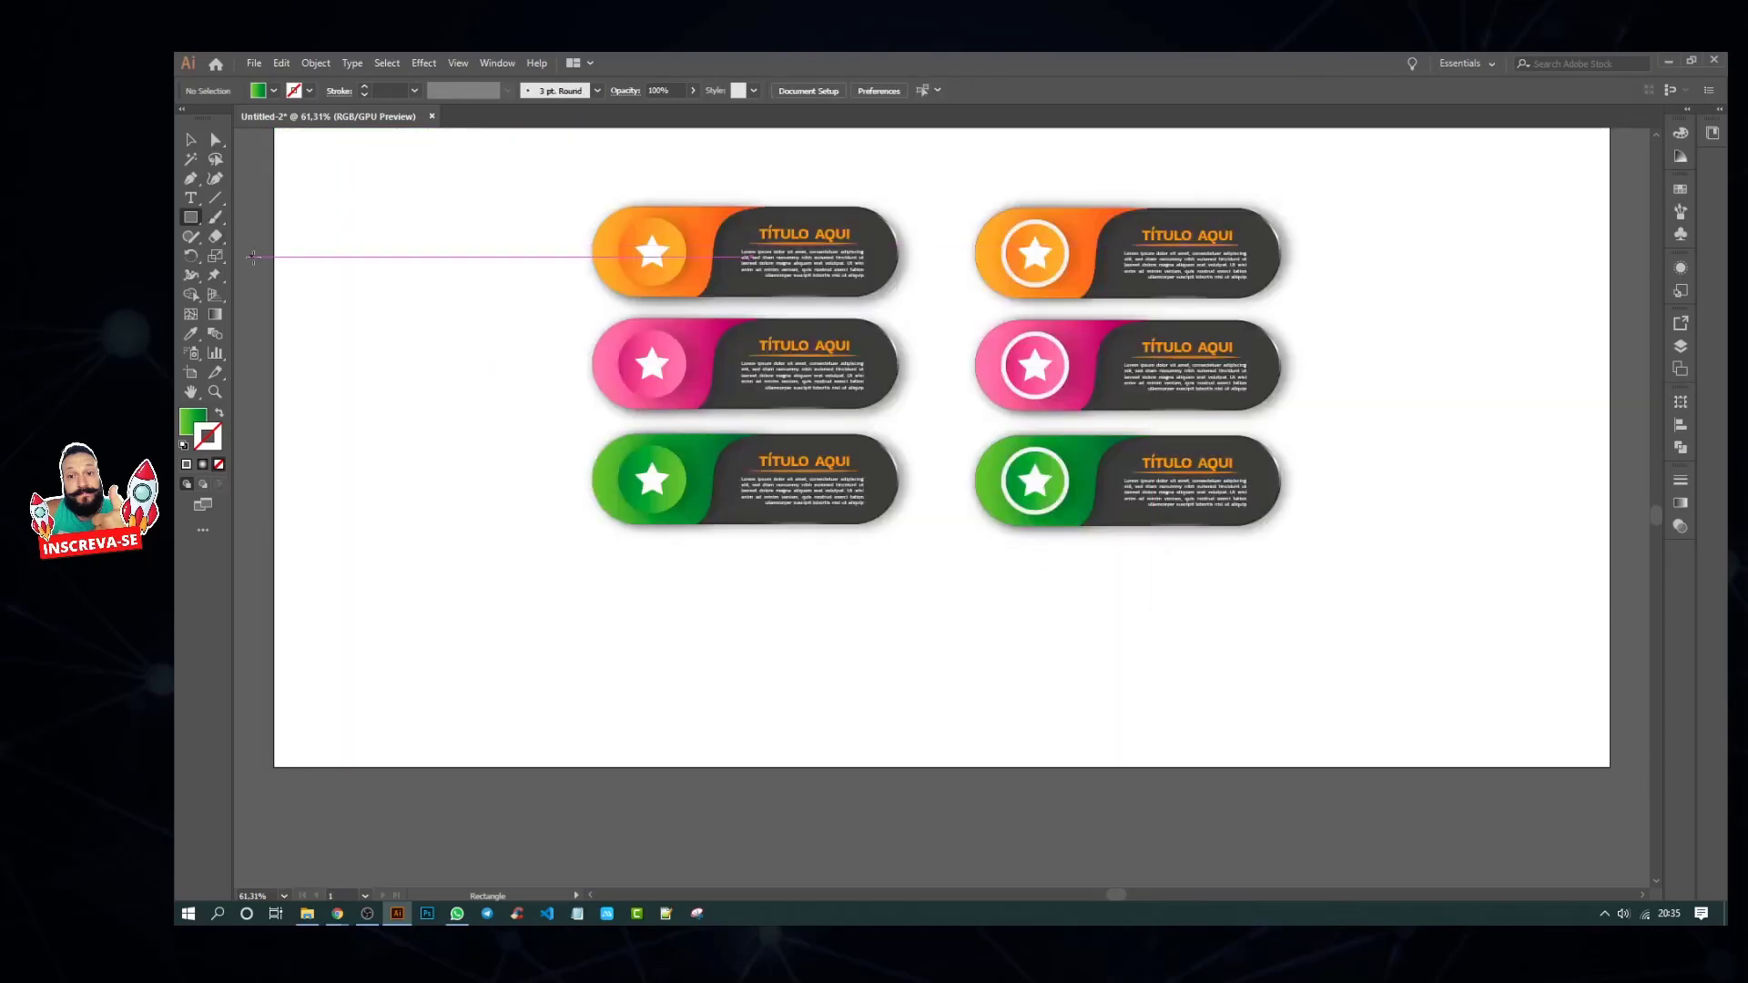
scroll(391, 241, "up", 1)
left_click(402, 242)
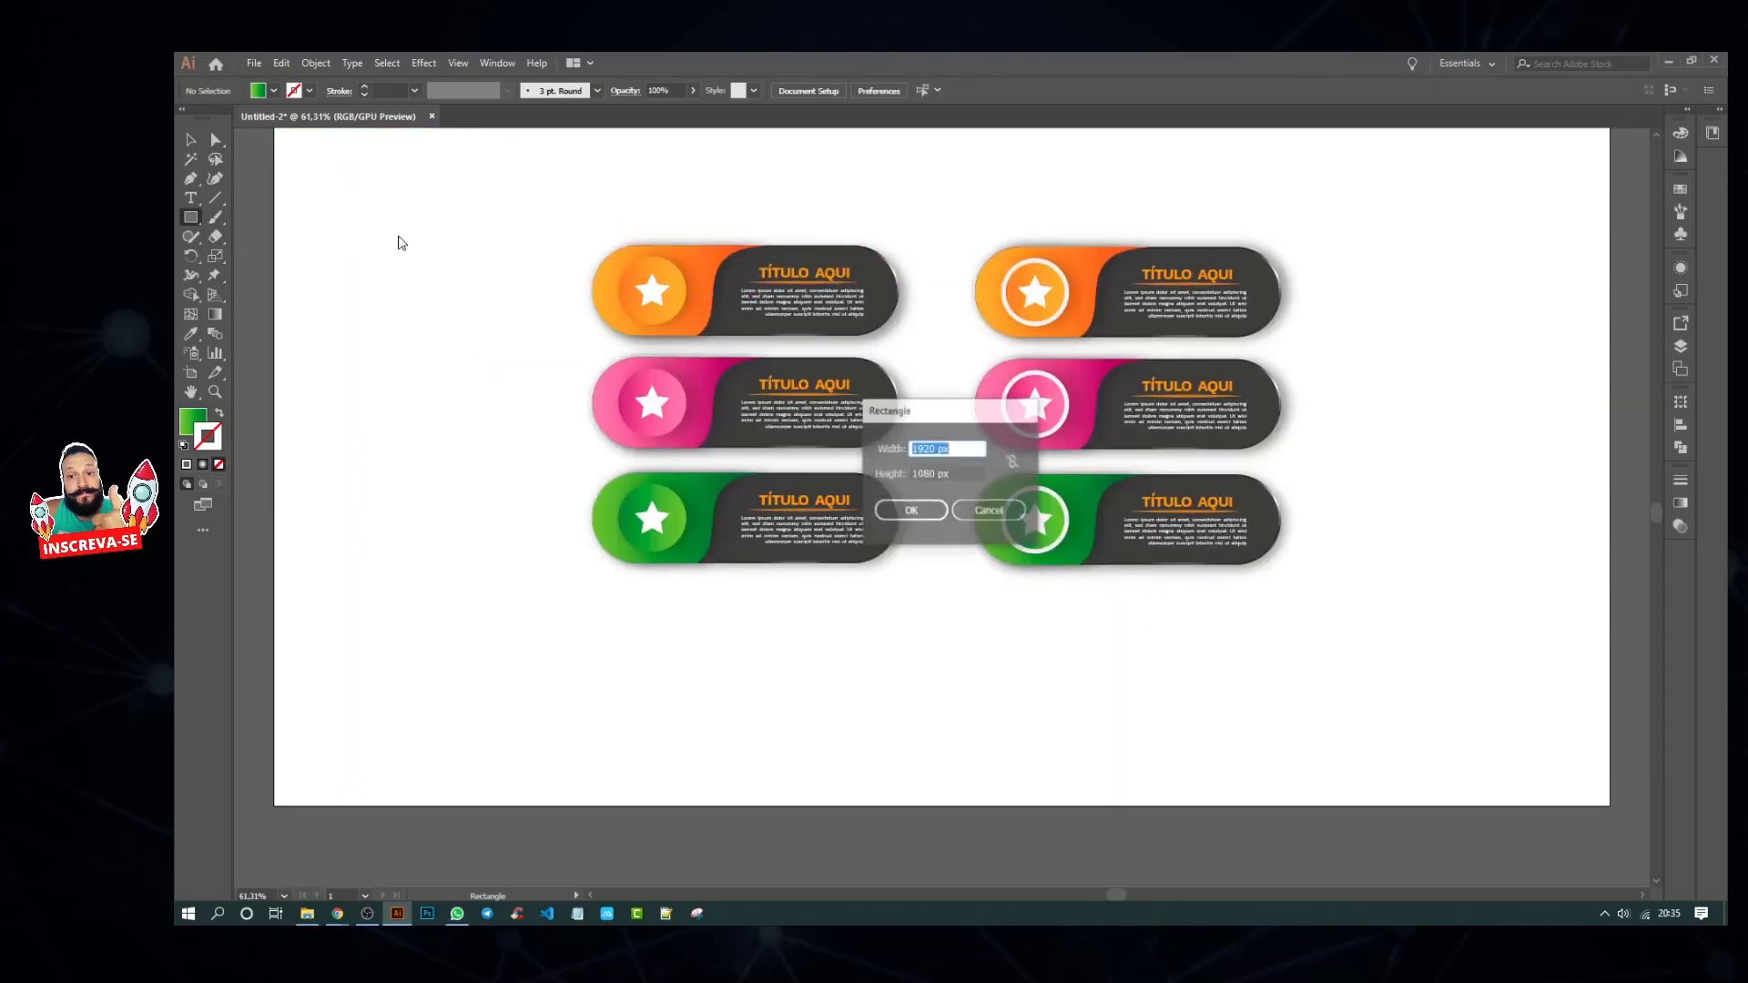
left_click(989, 509)
key("ctrl+shift+z")
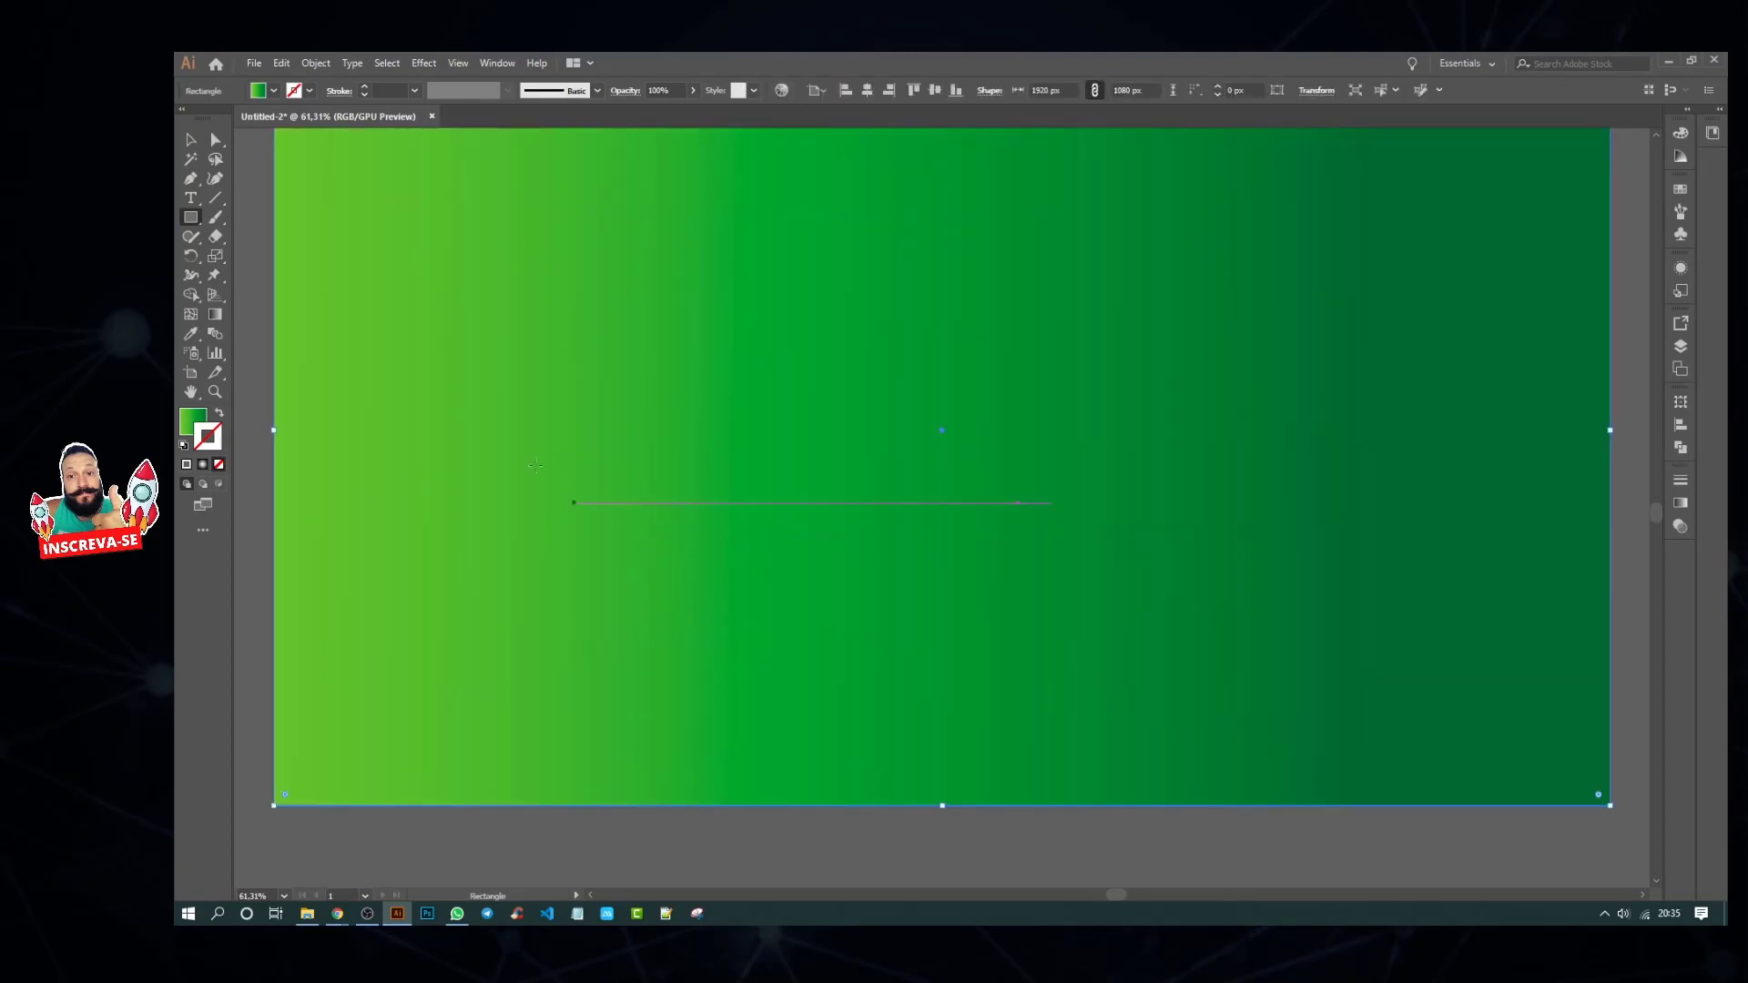
Step: Send the background rectangle behind all six banners
key("v")
right_click(337, 275)
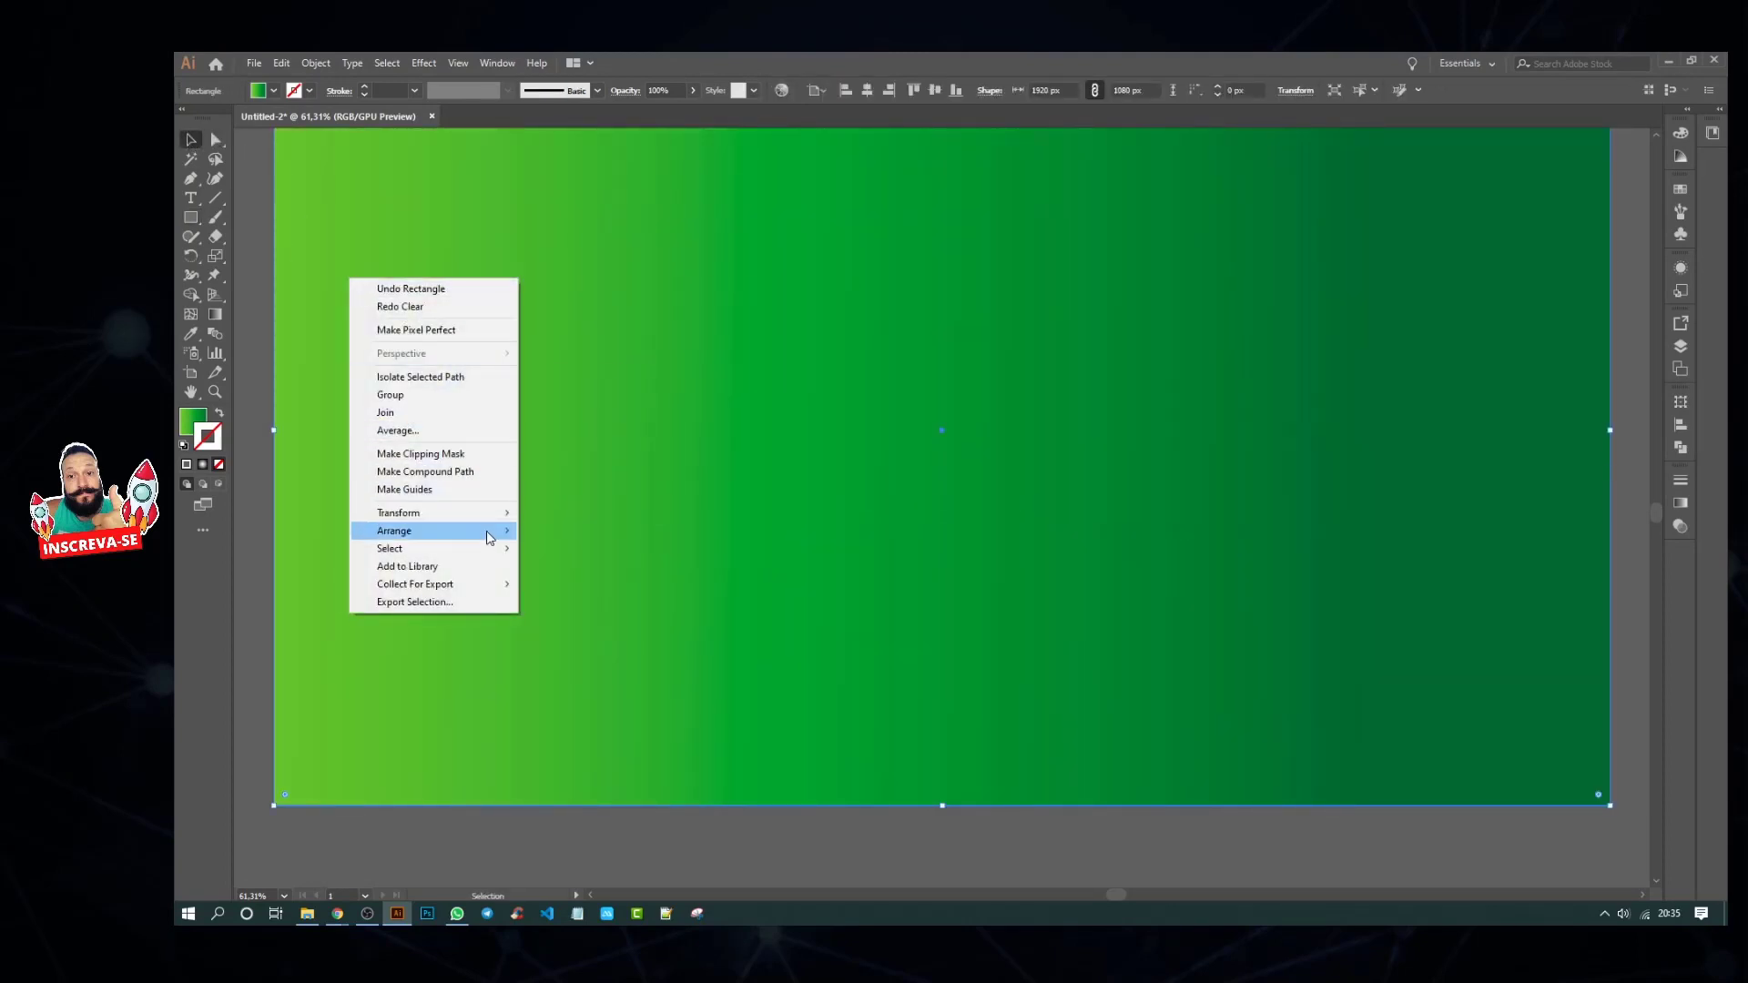
left_click(555, 585)
key("a")
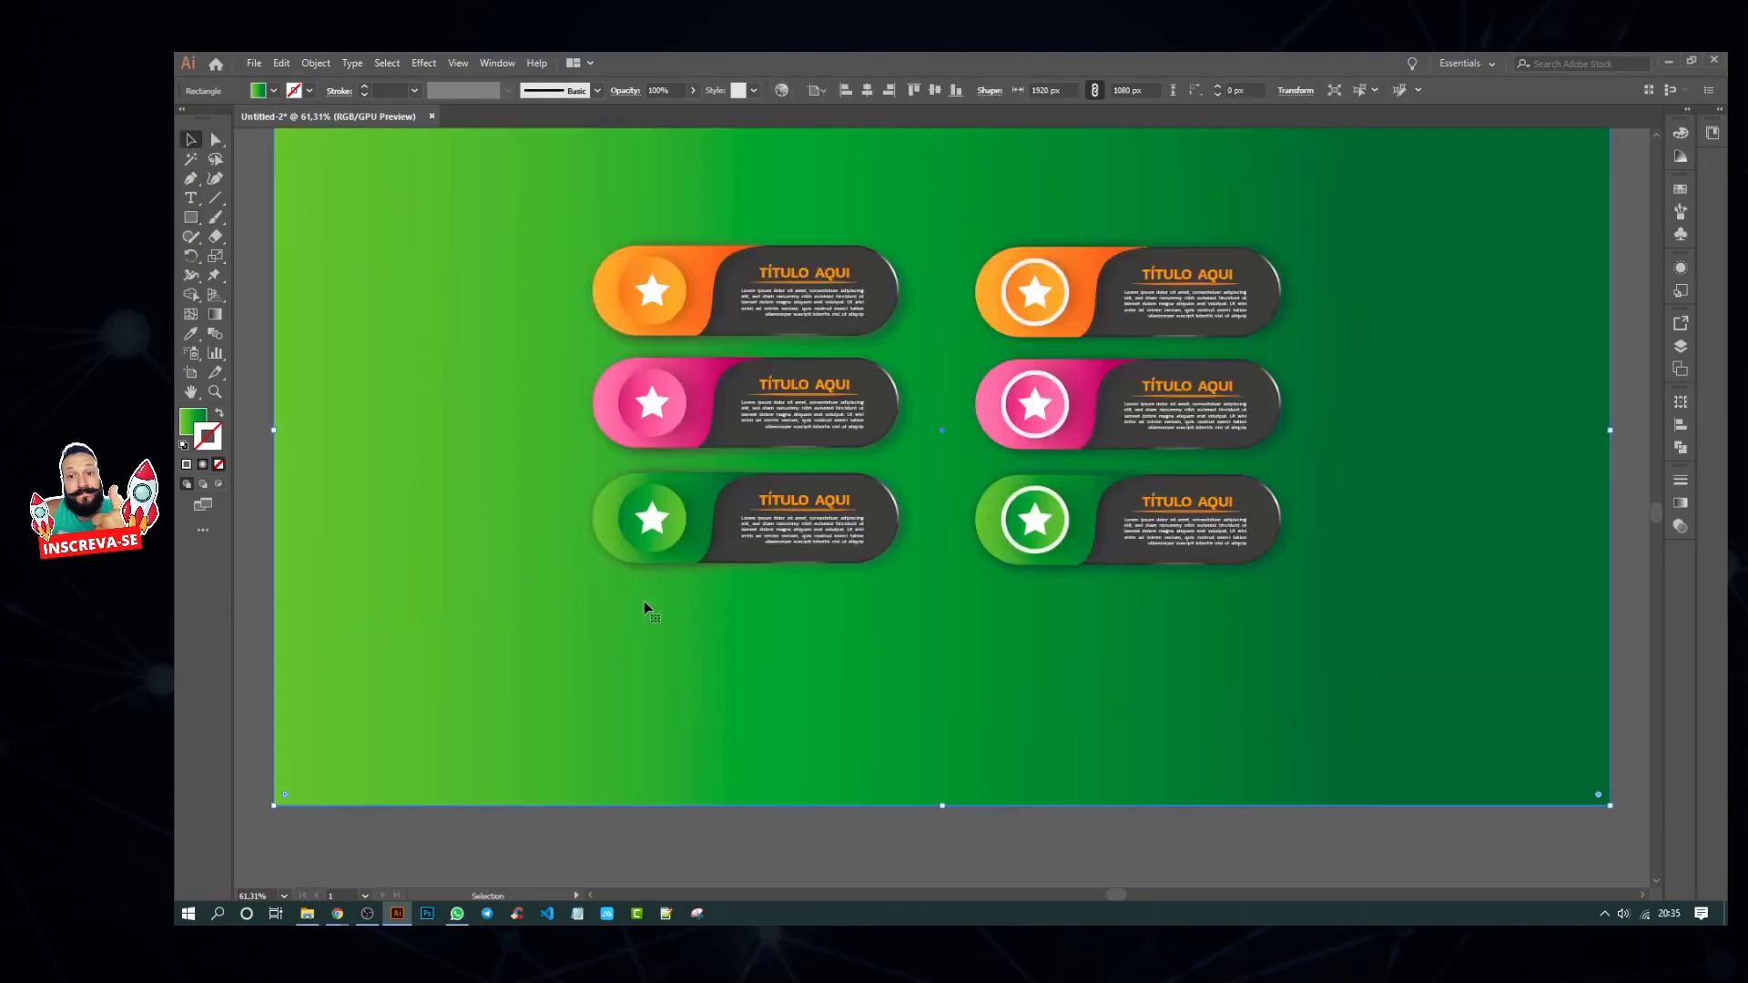
scroll(645, 601, "up", 2)
scroll(645, 600, "up", 2)
Step: Switch the background's green fill to a radial gradient with its midpoint at about 31.74%
key("v")
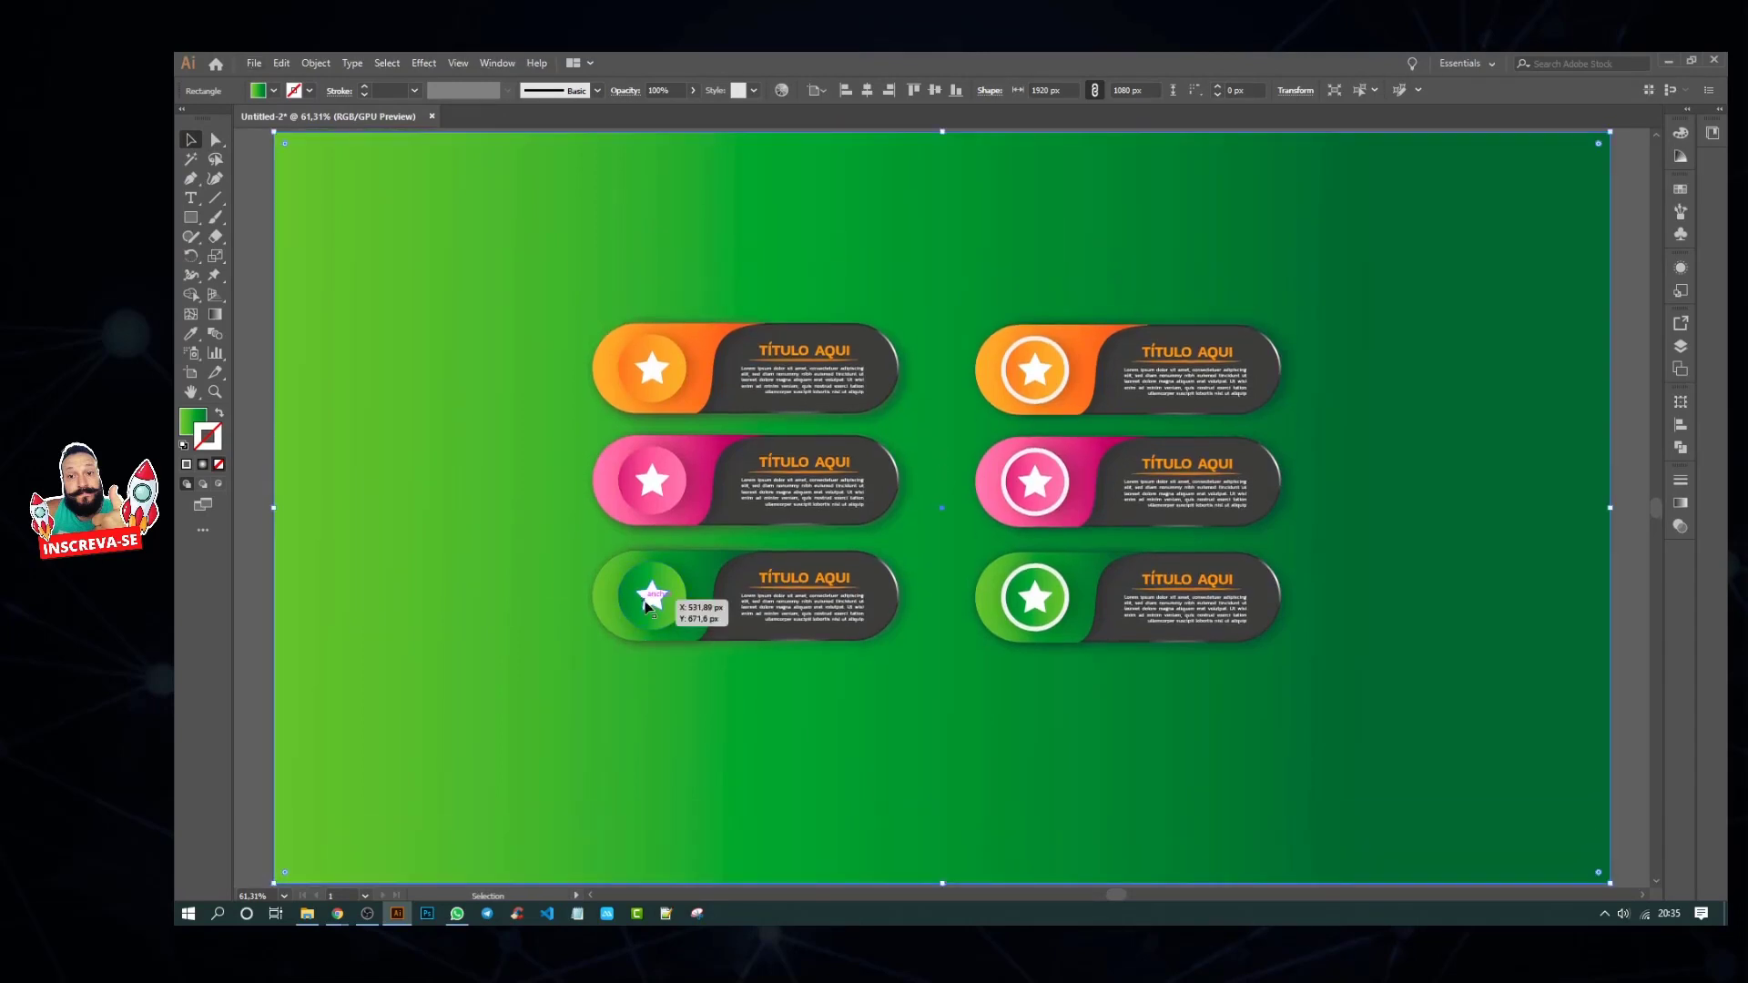
left_click(1680, 504)
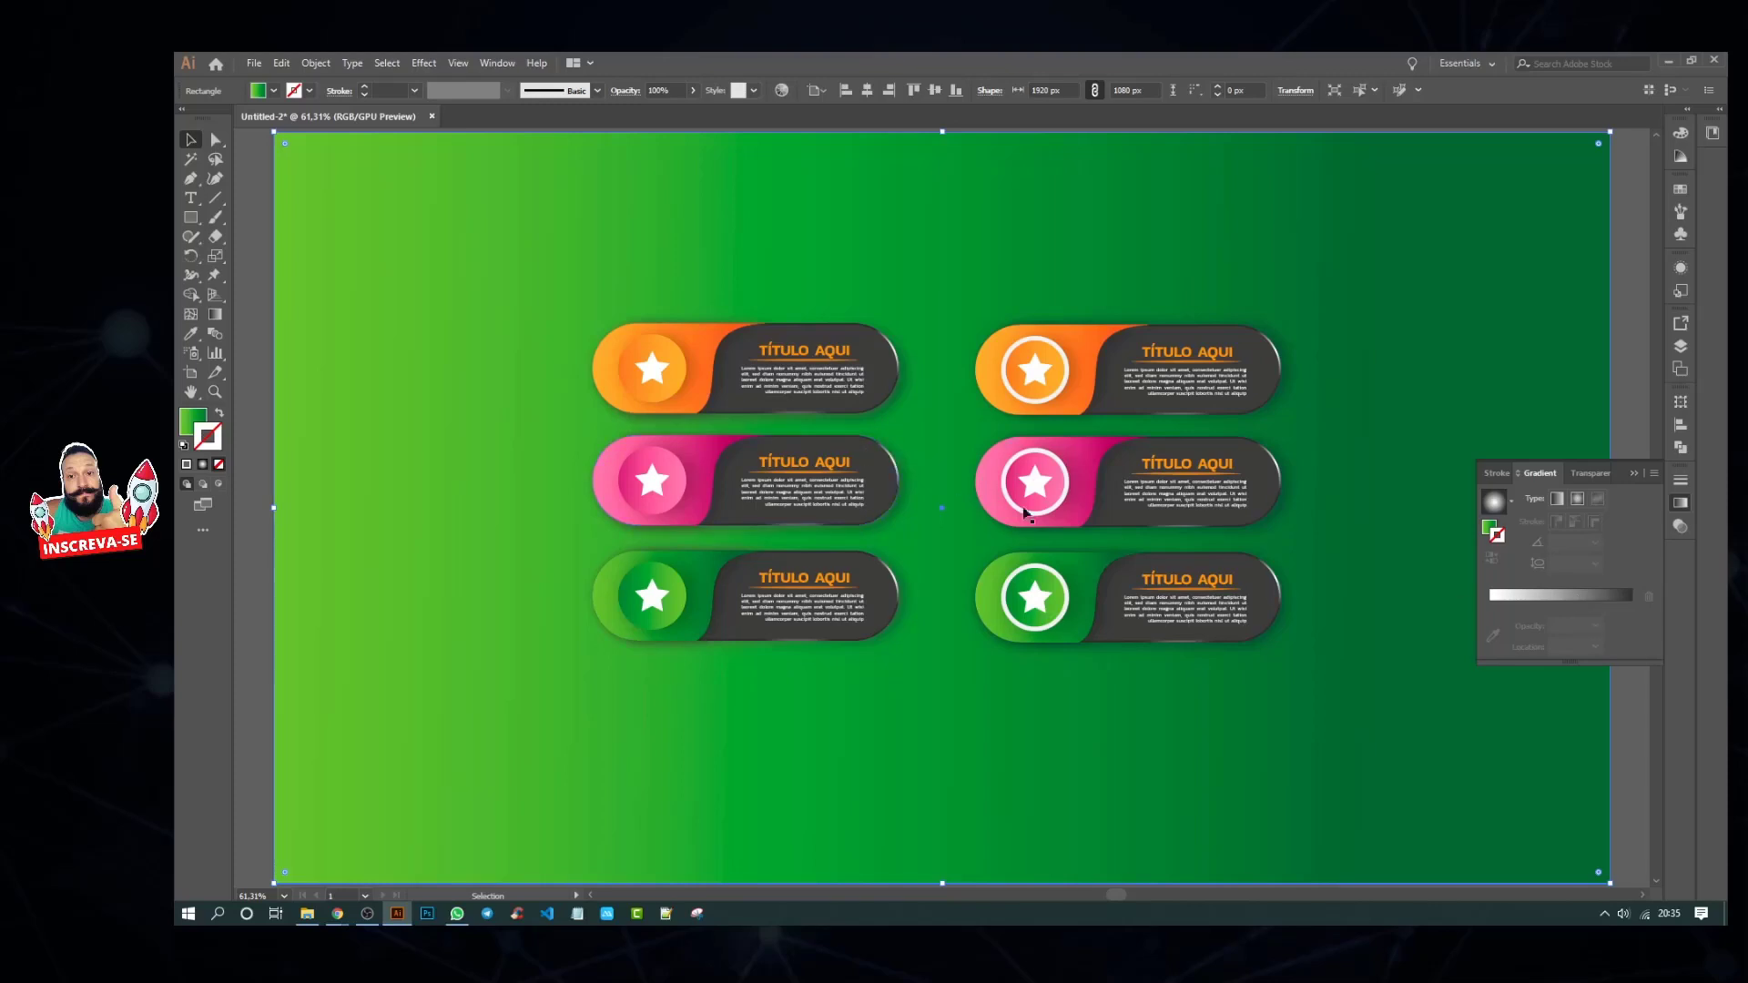
left_click(218, 413)
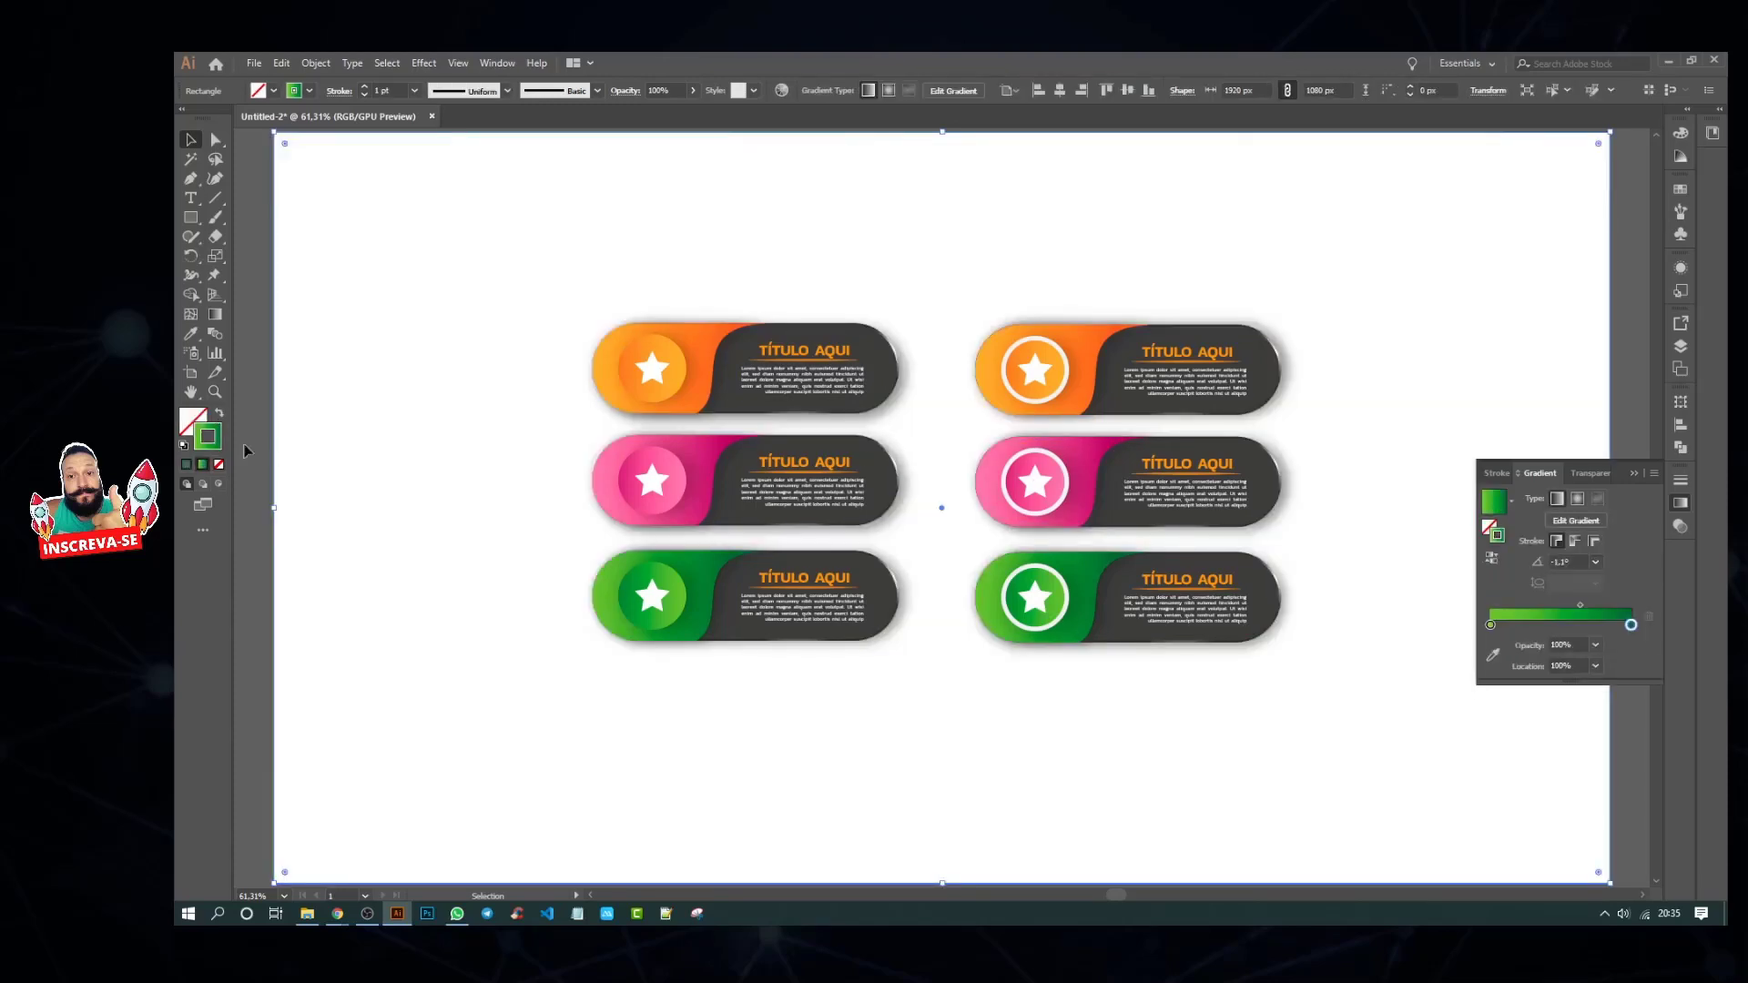
left_click(220, 414)
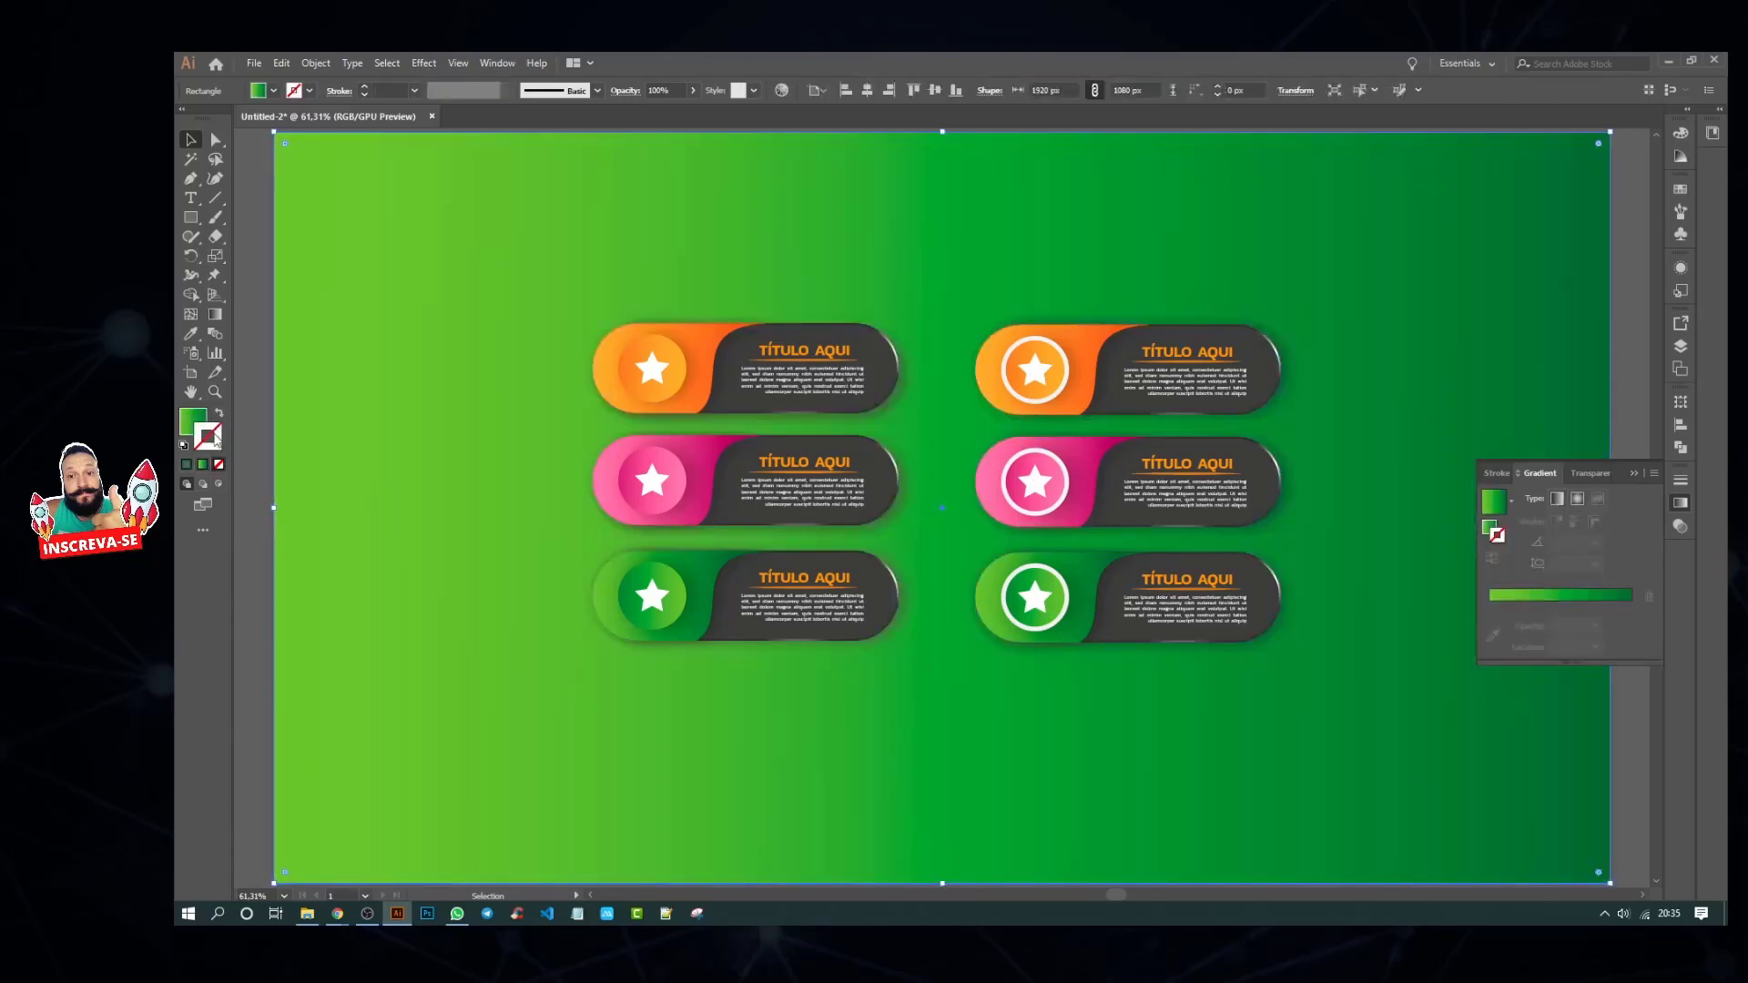
left_click(193, 420)
left_click(1681, 502)
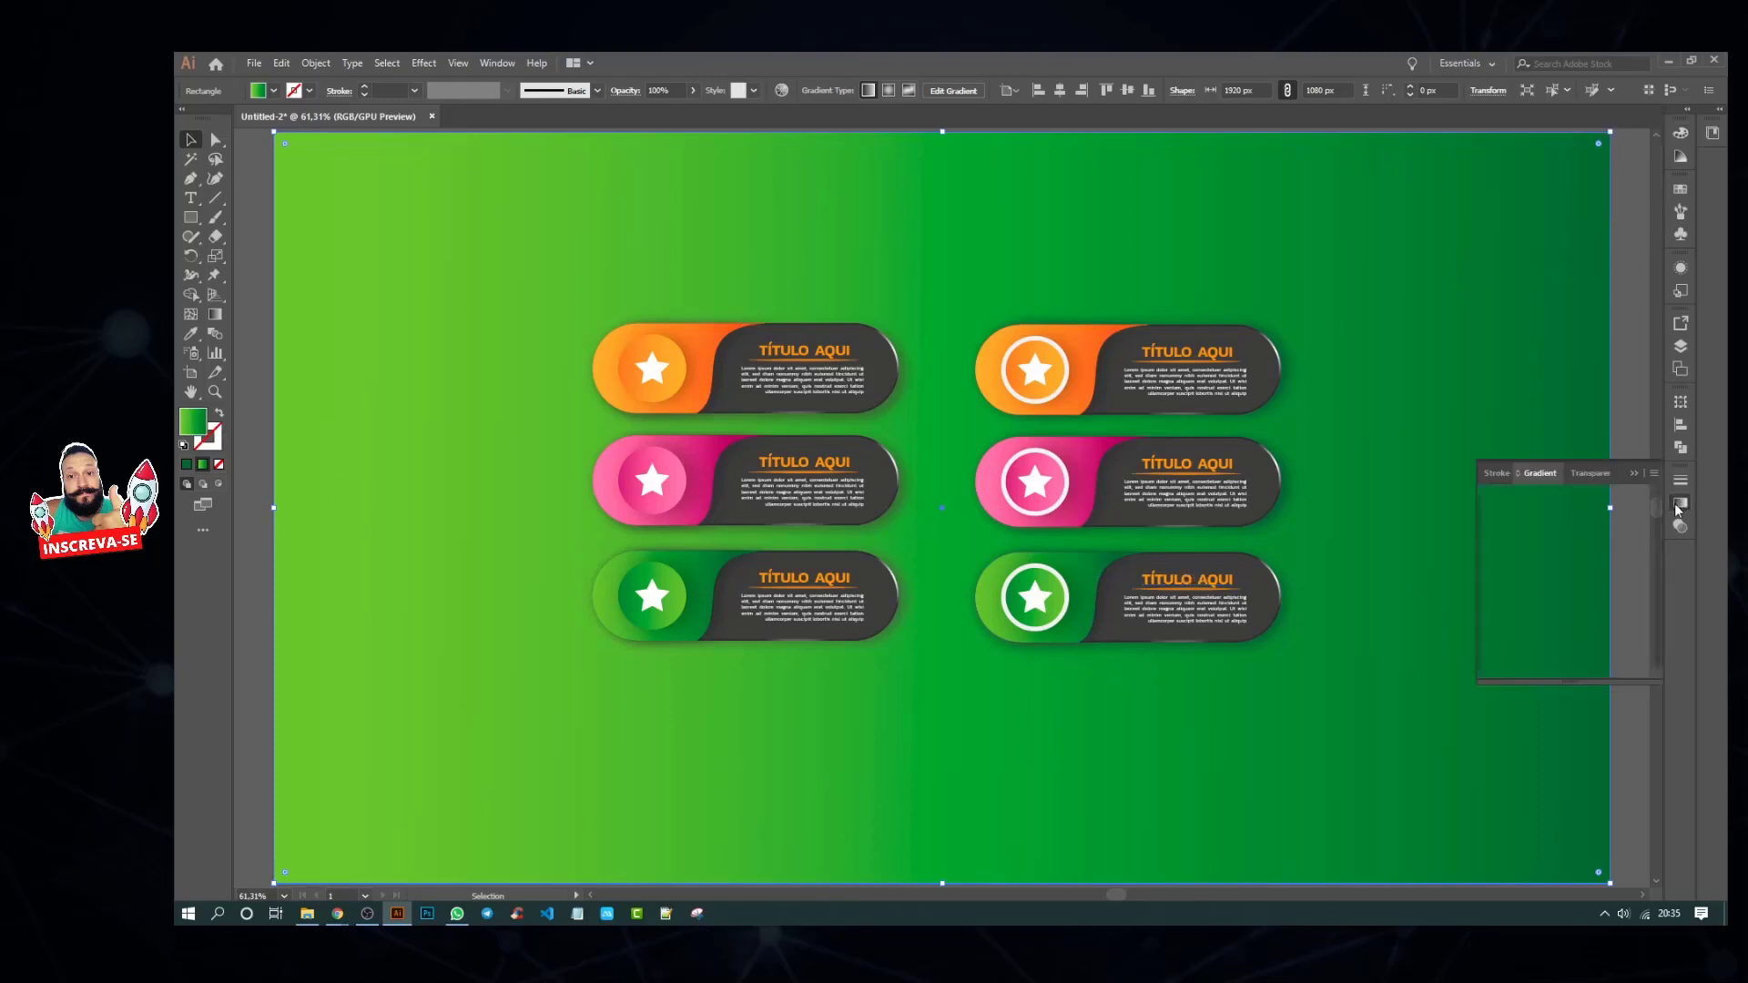
left_click(1578, 500)
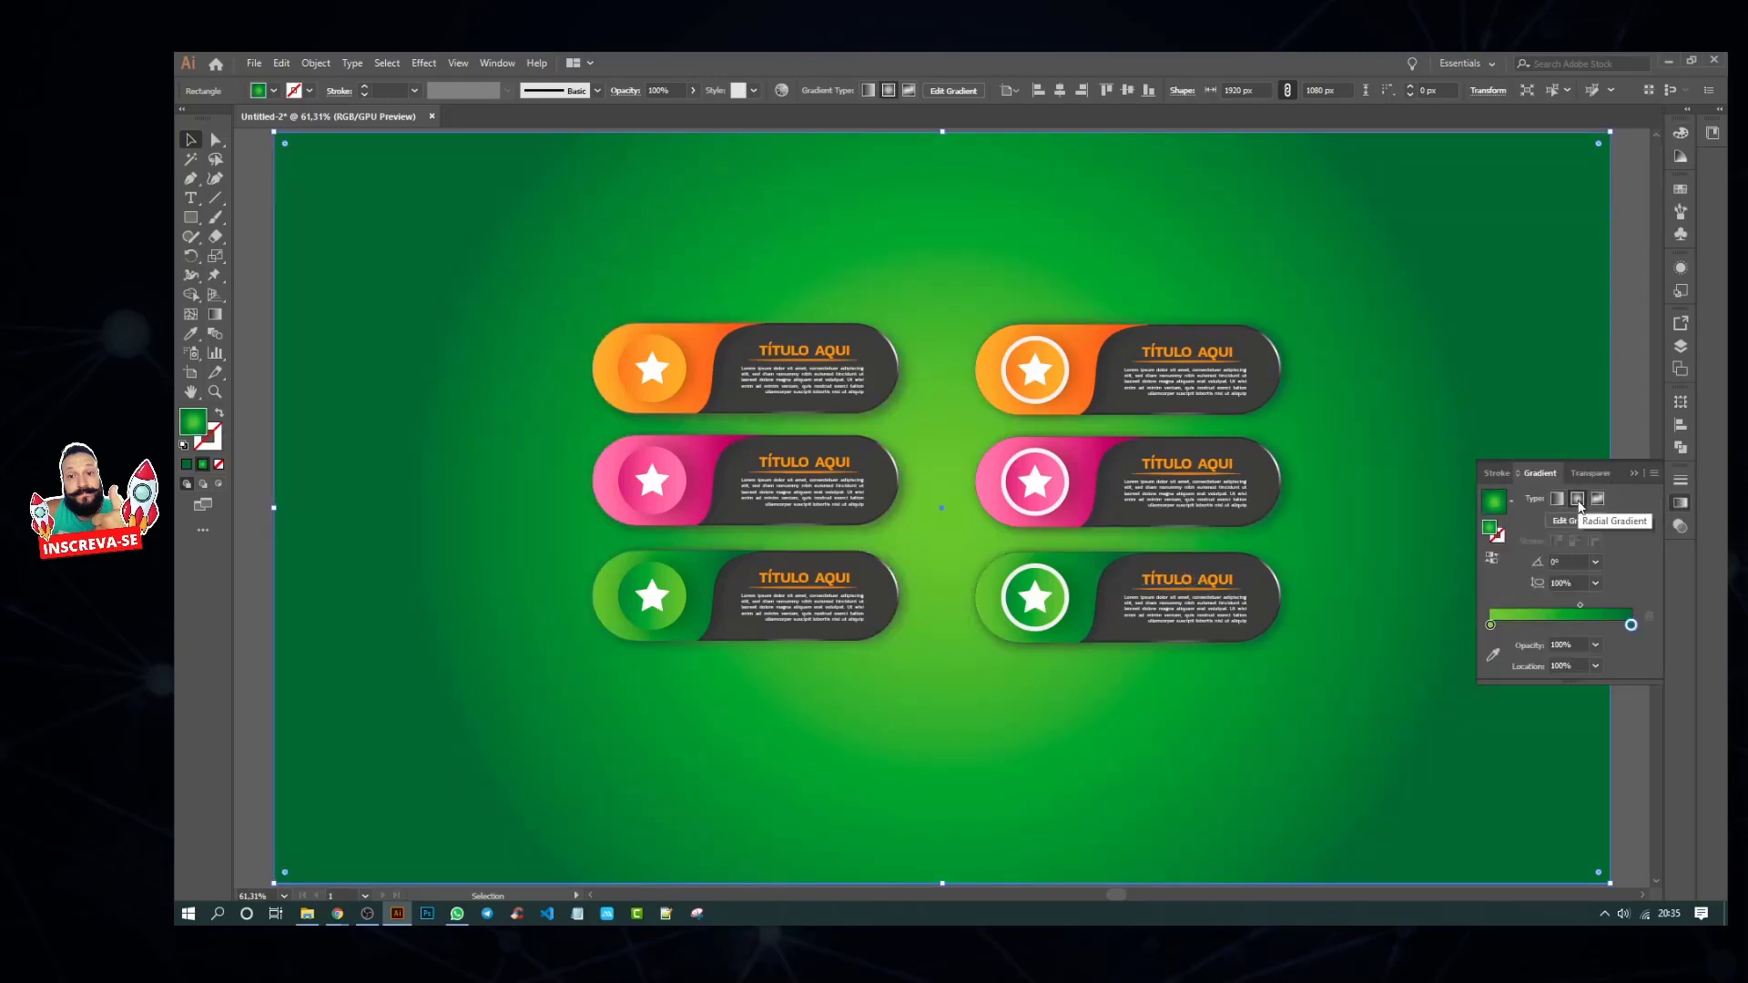
left_click_drag(1579, 604, 1535, 605)
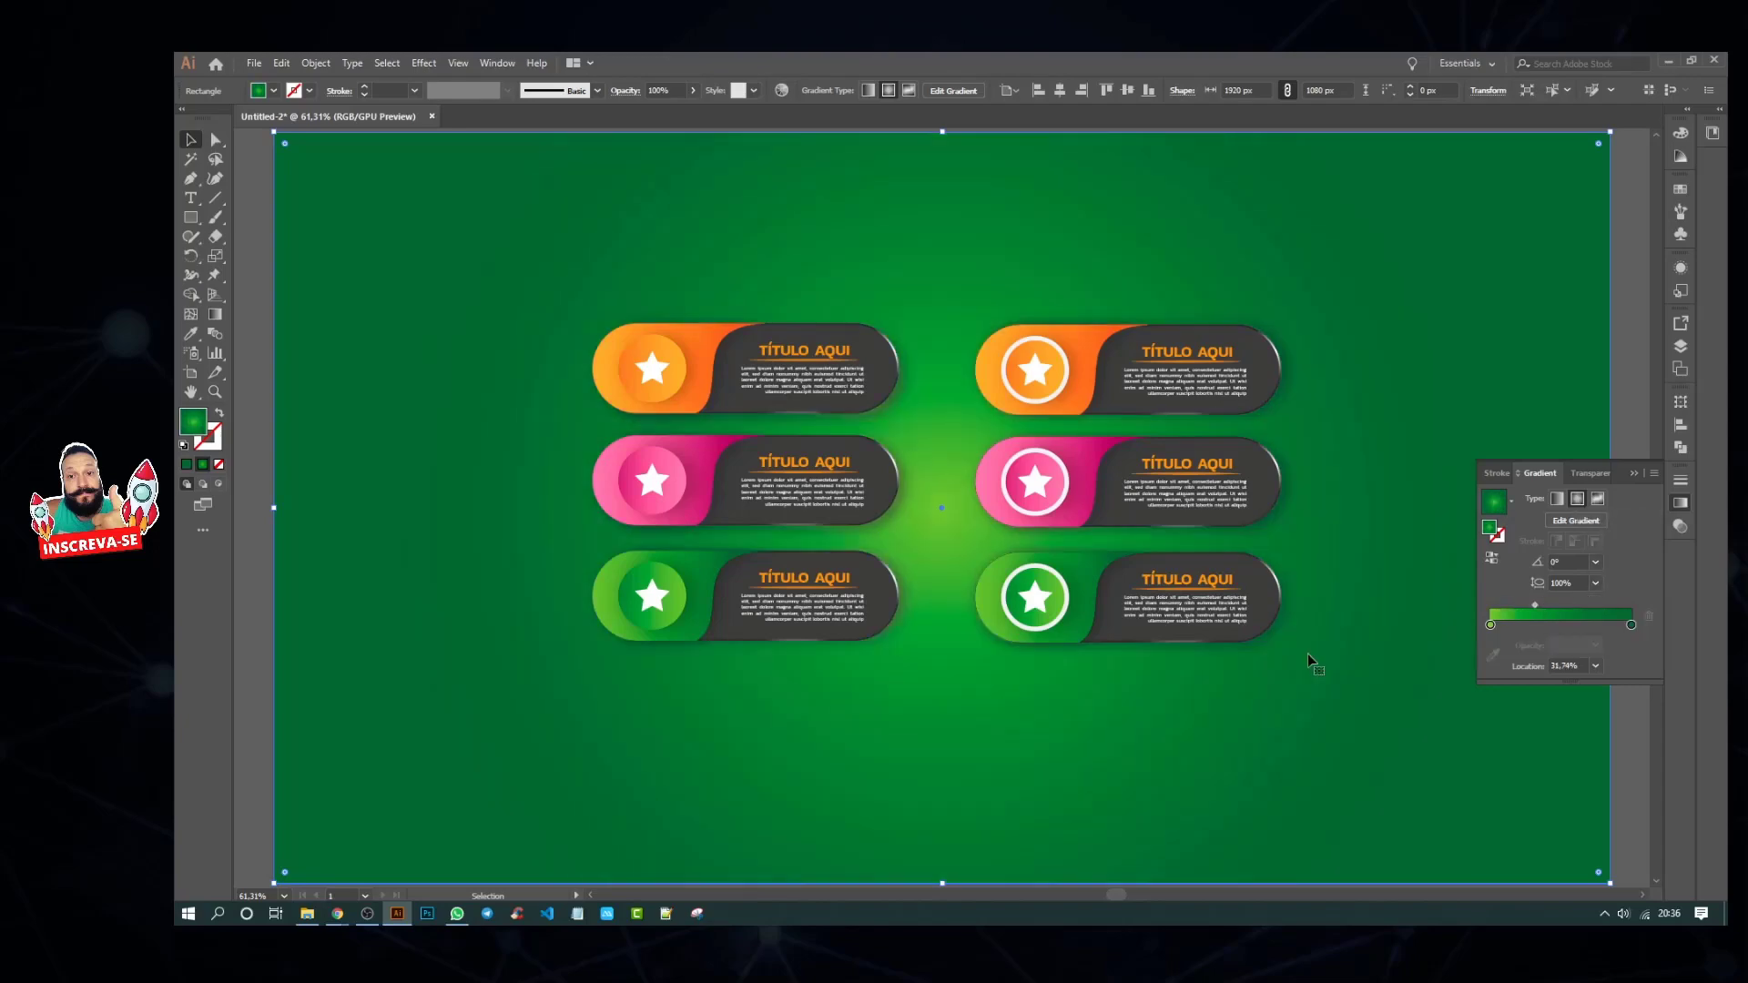